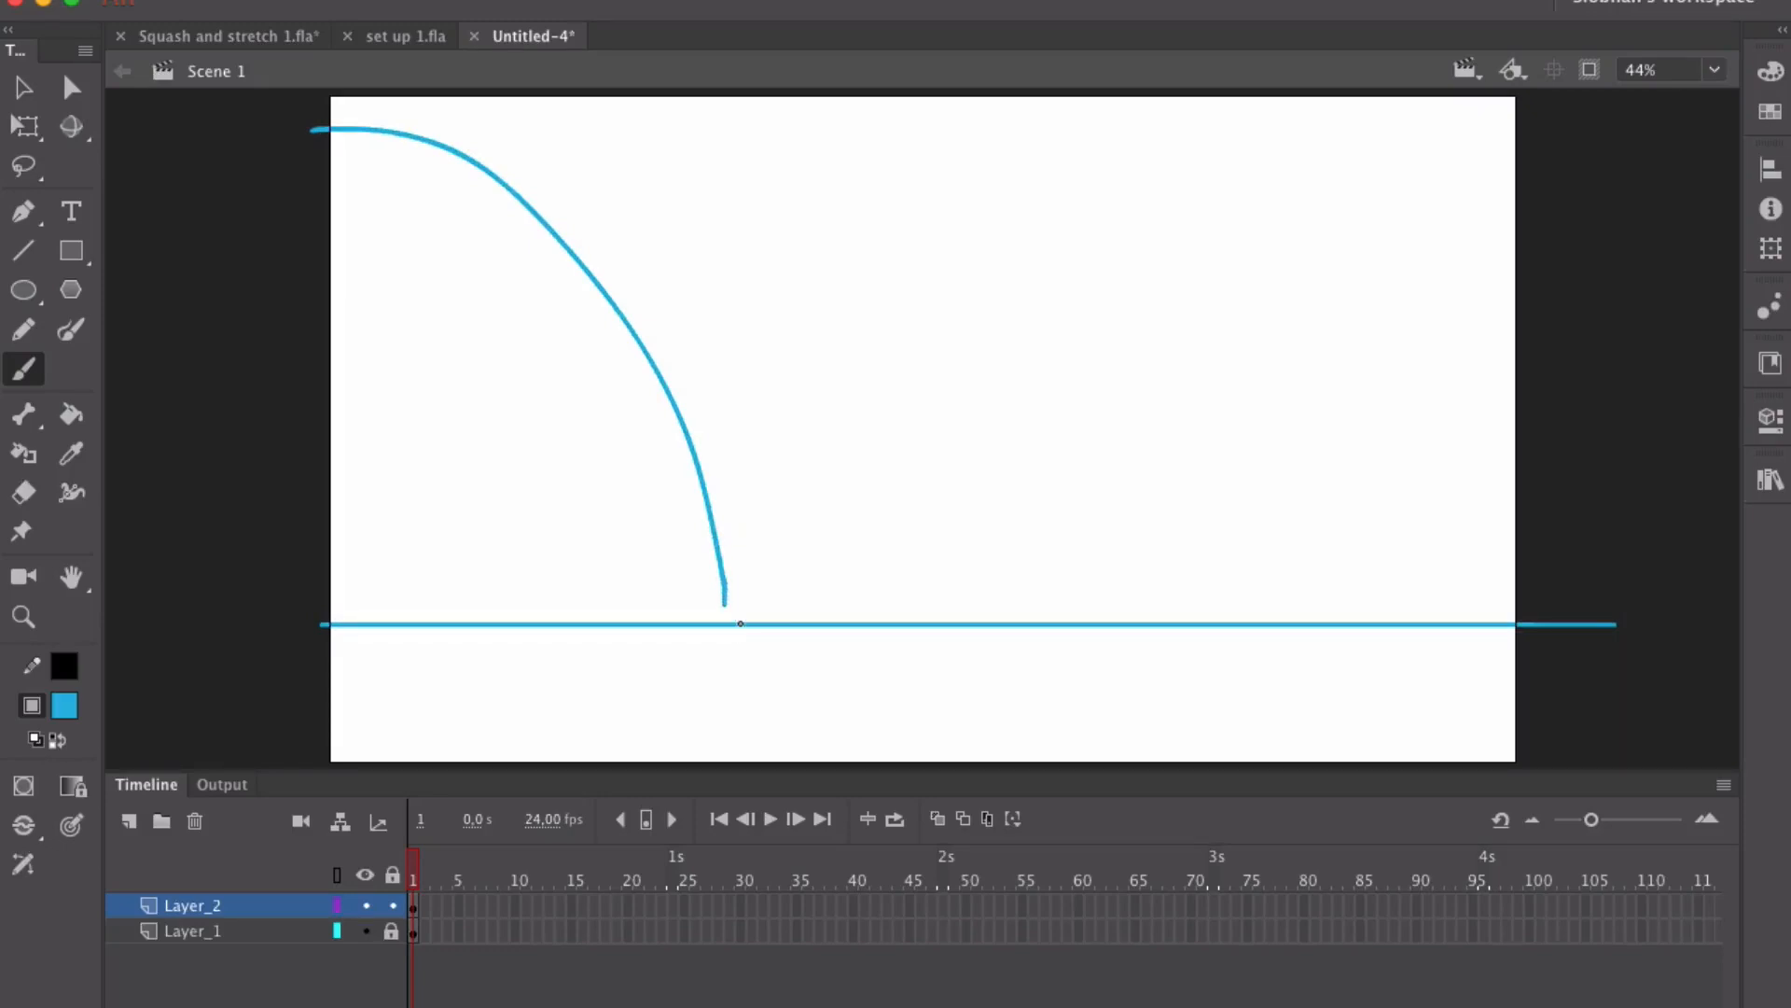
Step: Brush the rest of the bounce path as progressively smaller arcs, ending with an arrow running along the ground past the stage edge
mouse_move(728, 613)
mouse_down()
mouse_move(787, 460)
mouse_move(883, 327)
mouse_move(1031, 389)
mouse_move(1112, 632)
mouse_move(1136, 504)
mouse_move(1235, 452)
mouse_move(1311, 571)
mouse_up()
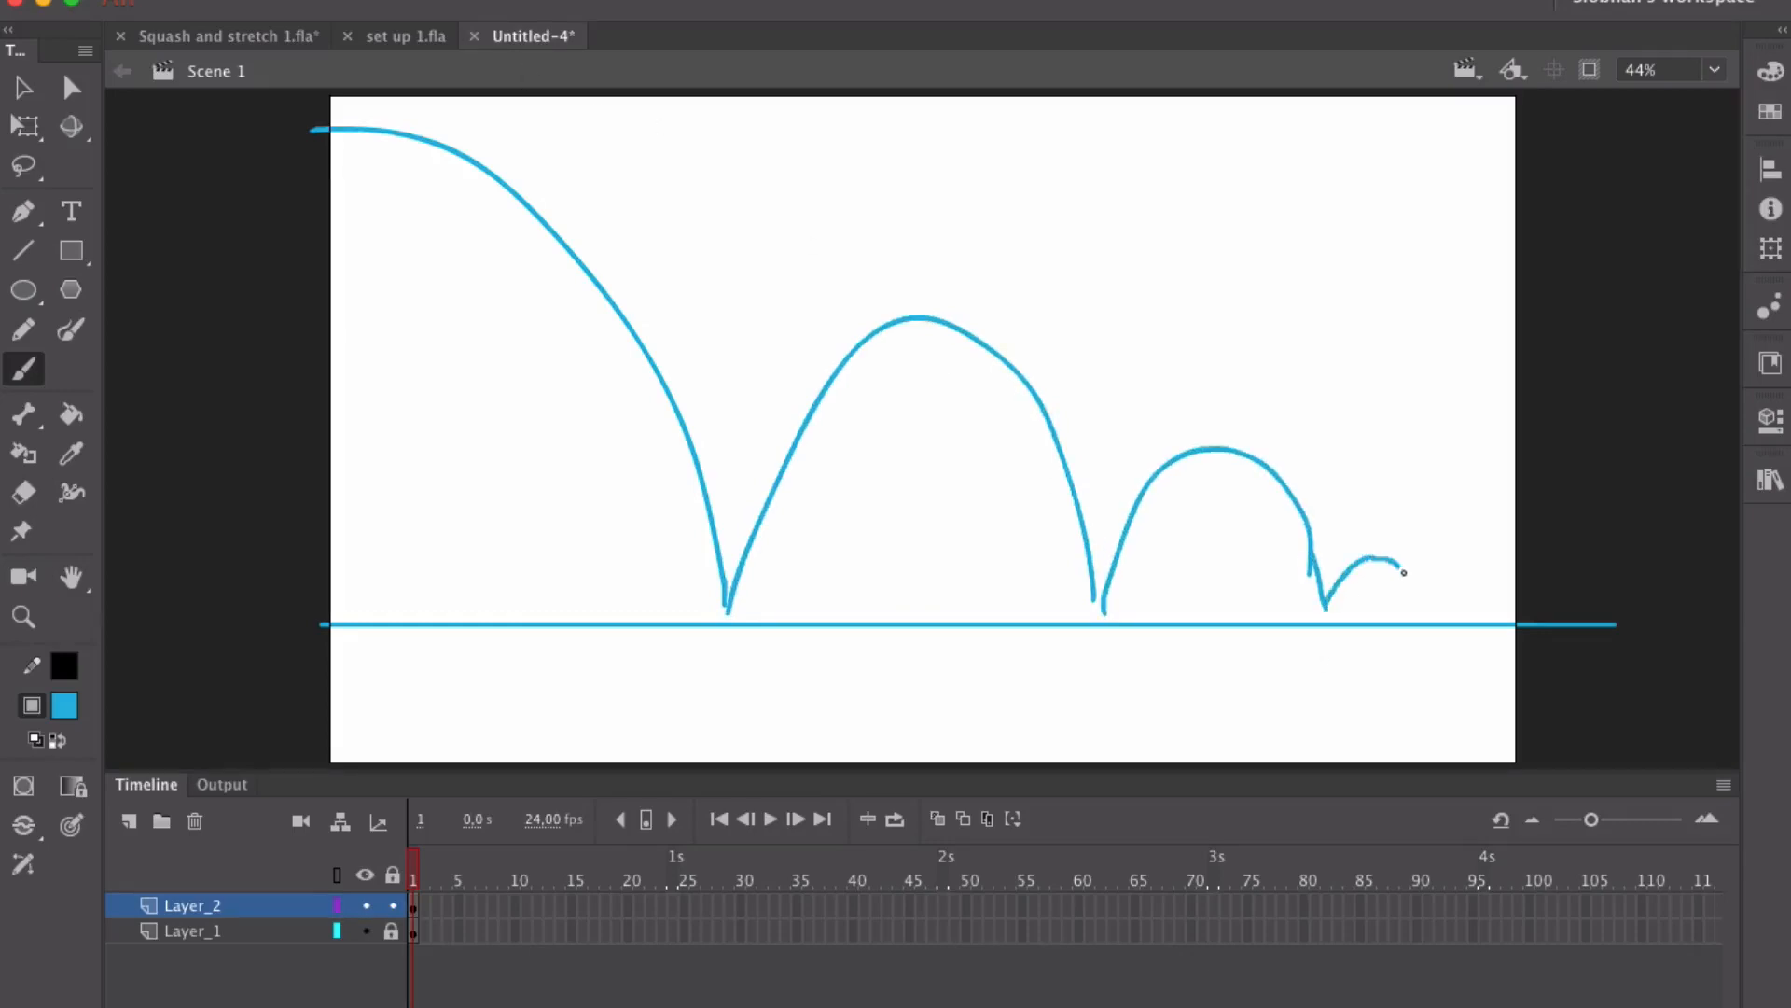
drag(1428, 605, 1549, 591)
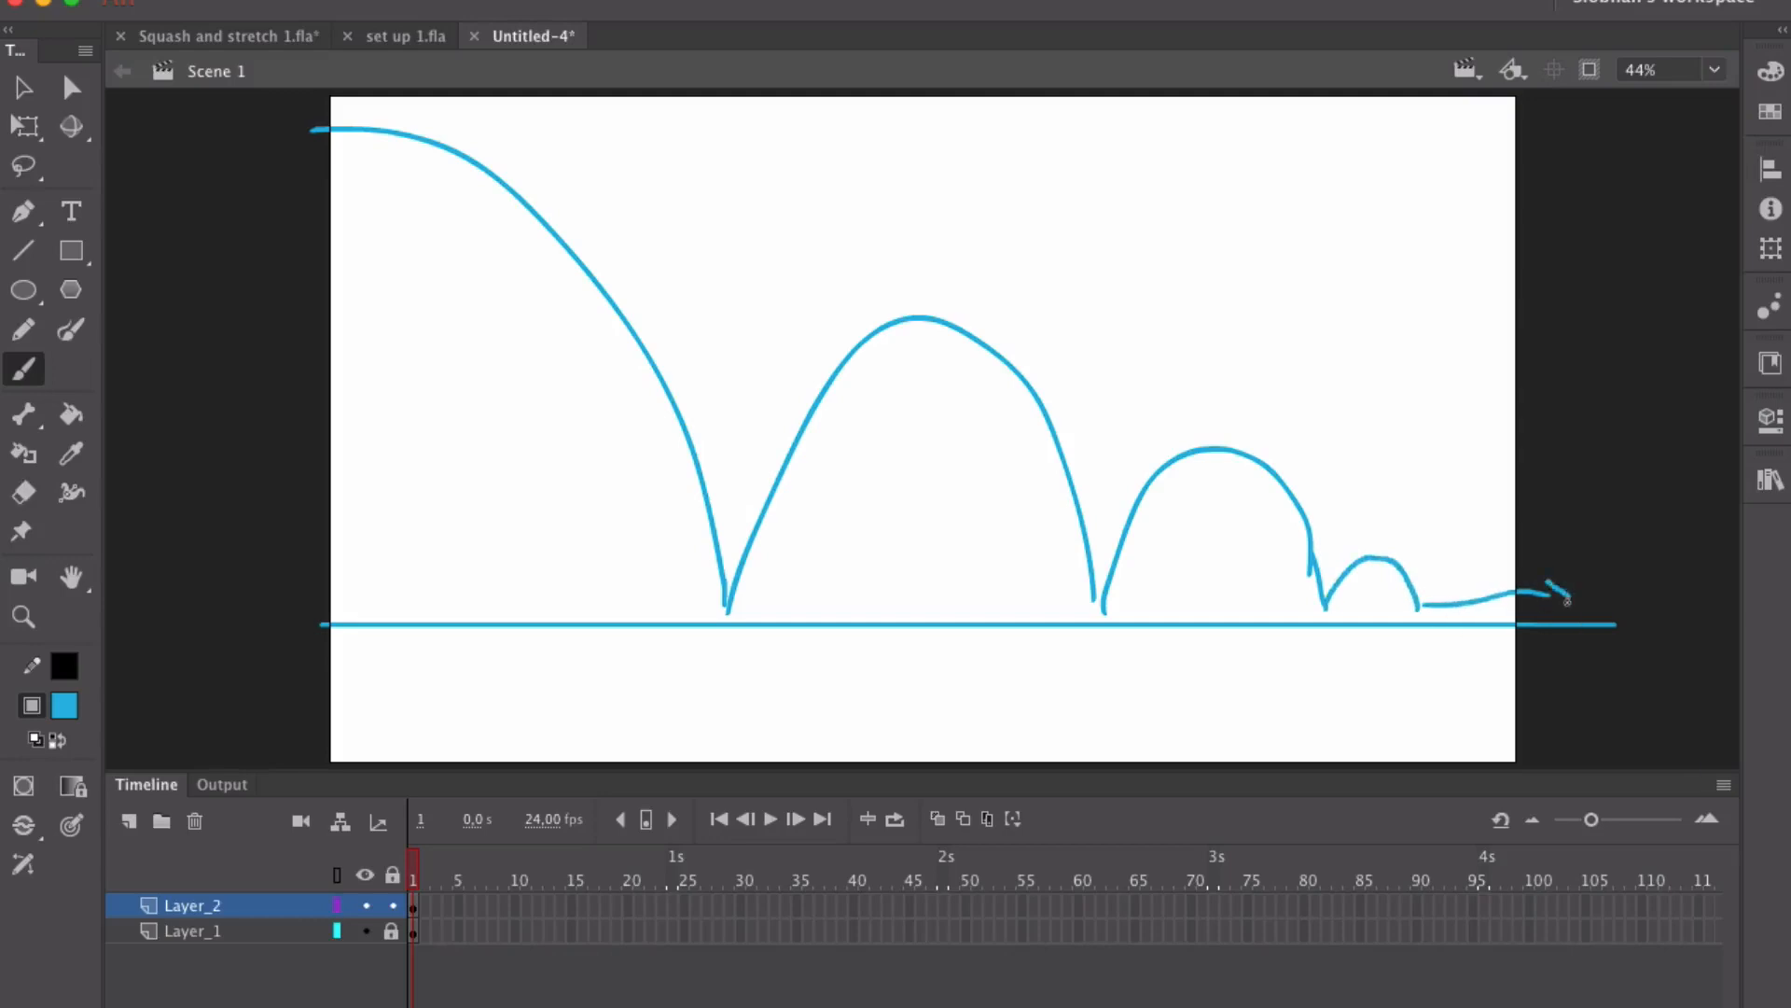
Step: Lock the rough sketch layer and trace the first falling arc down to the ground with the Pen tool on a new layer
click(392, 905)
click(131, 821)
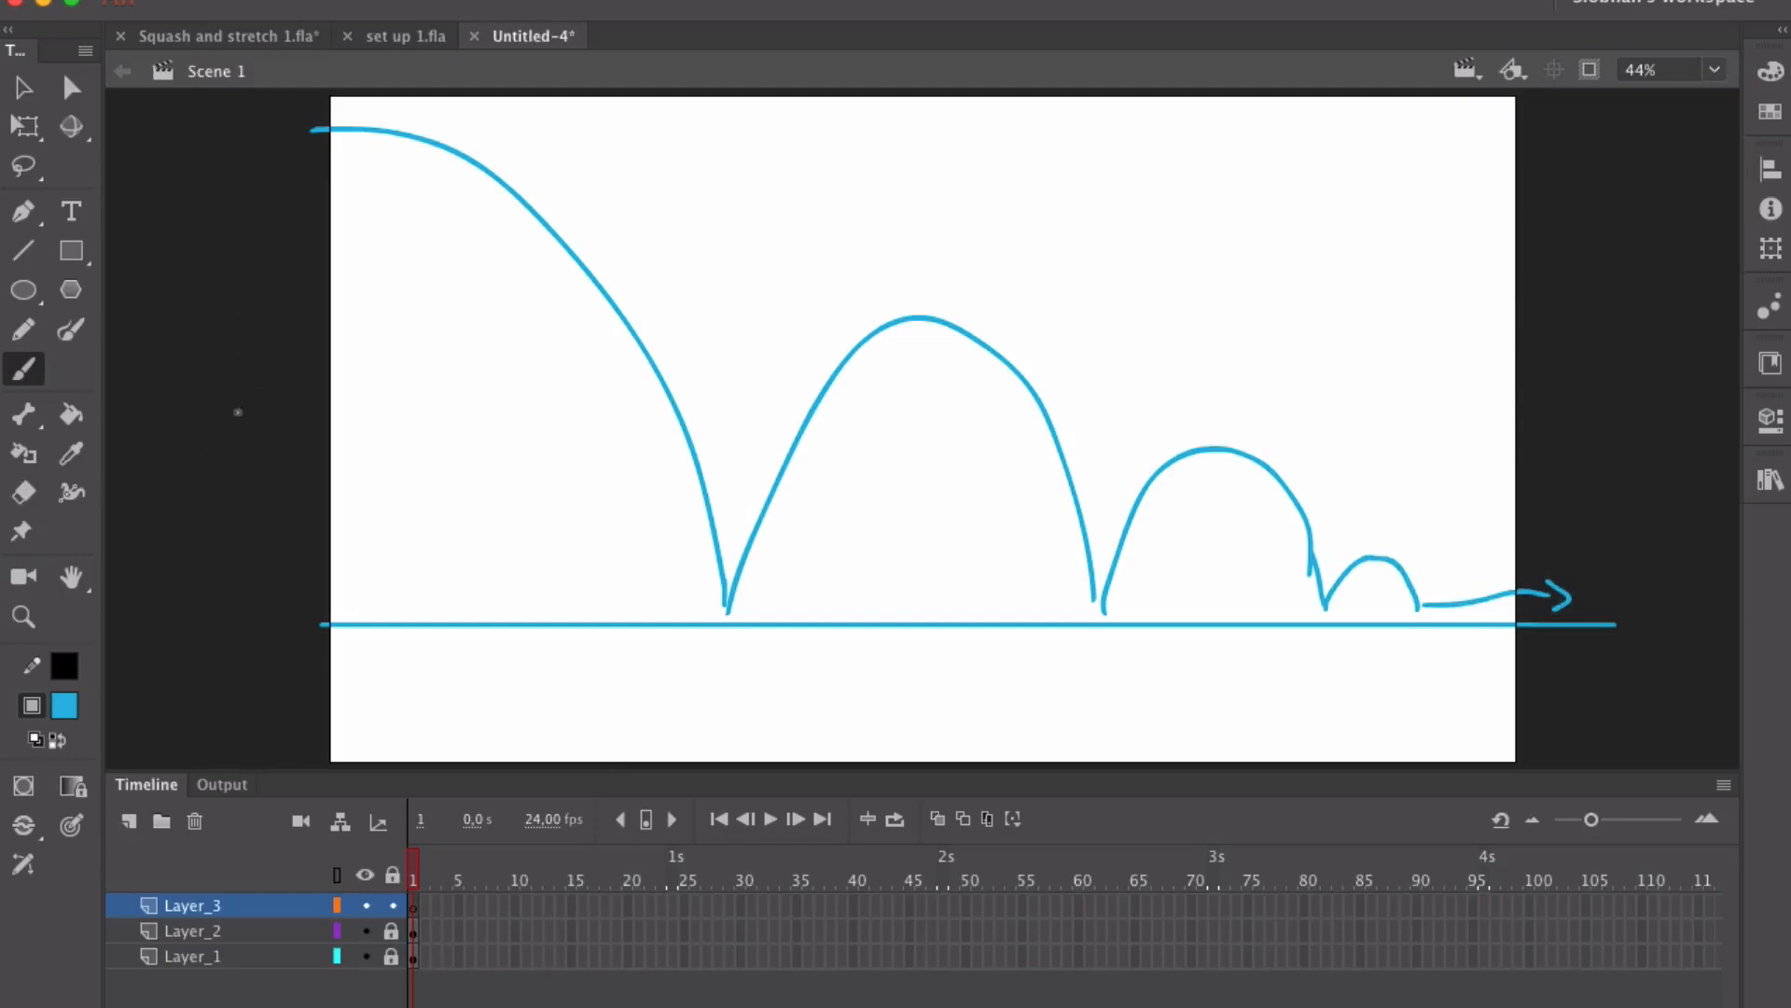
click(24, 211)
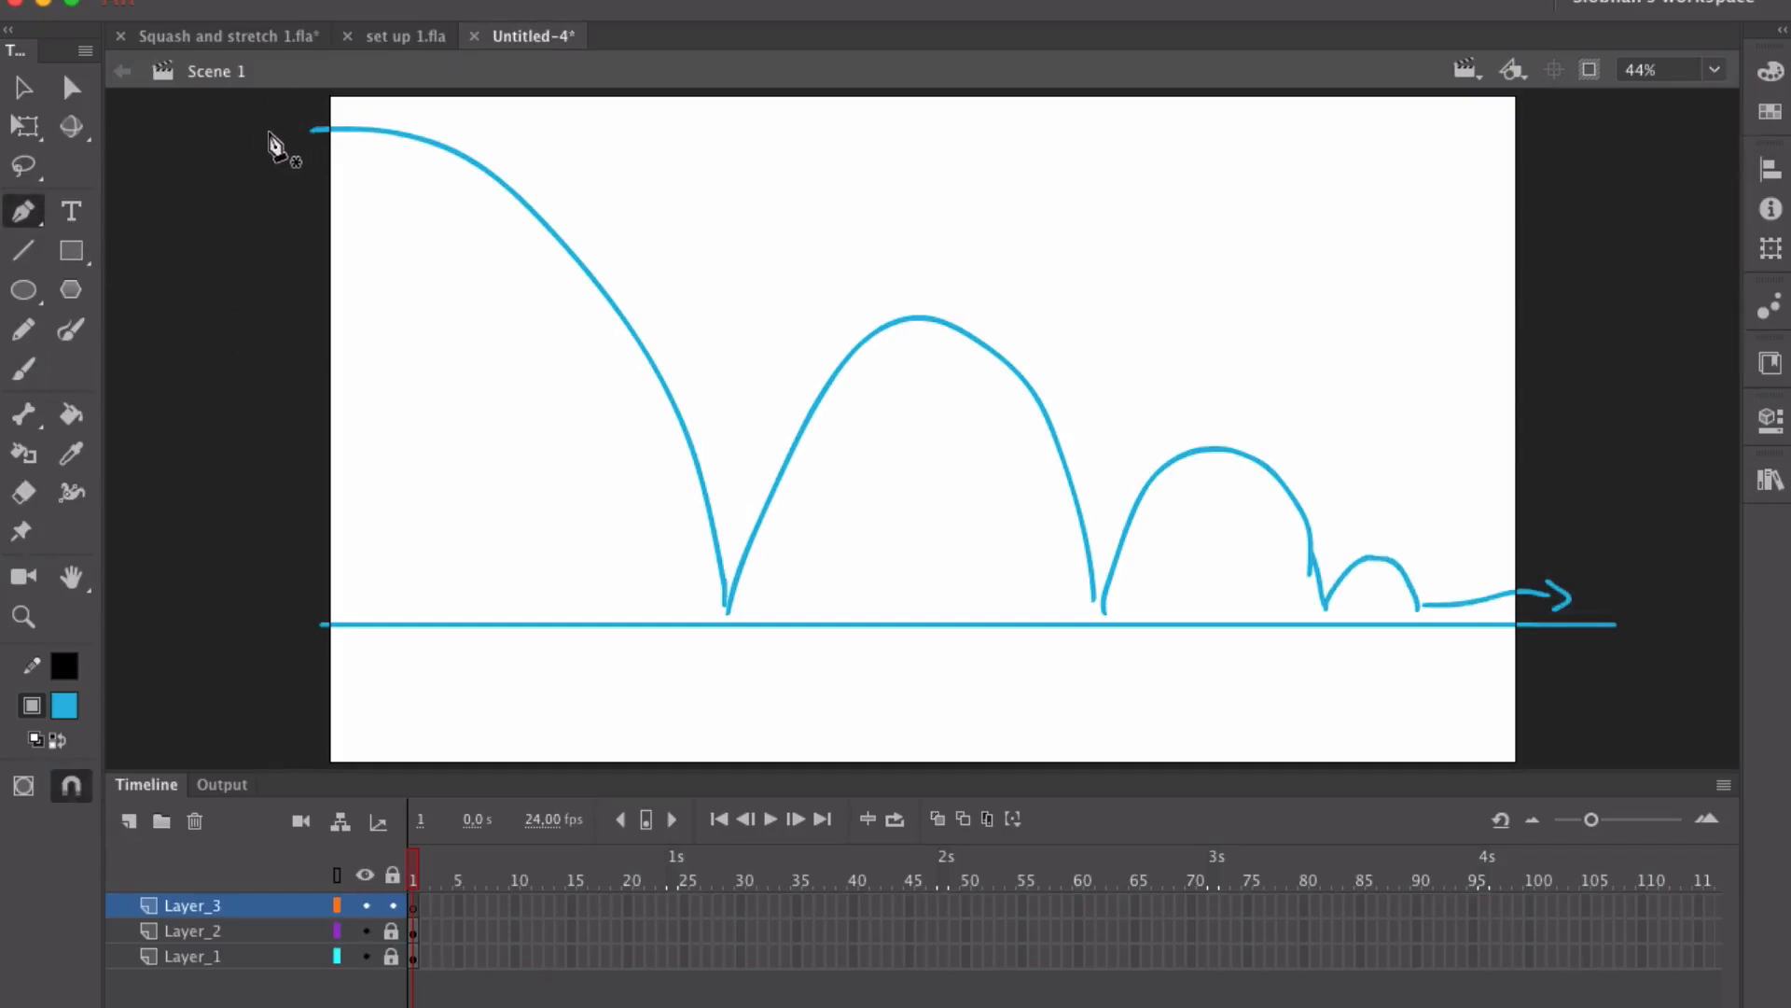
drag(269, 131, 585, 131)
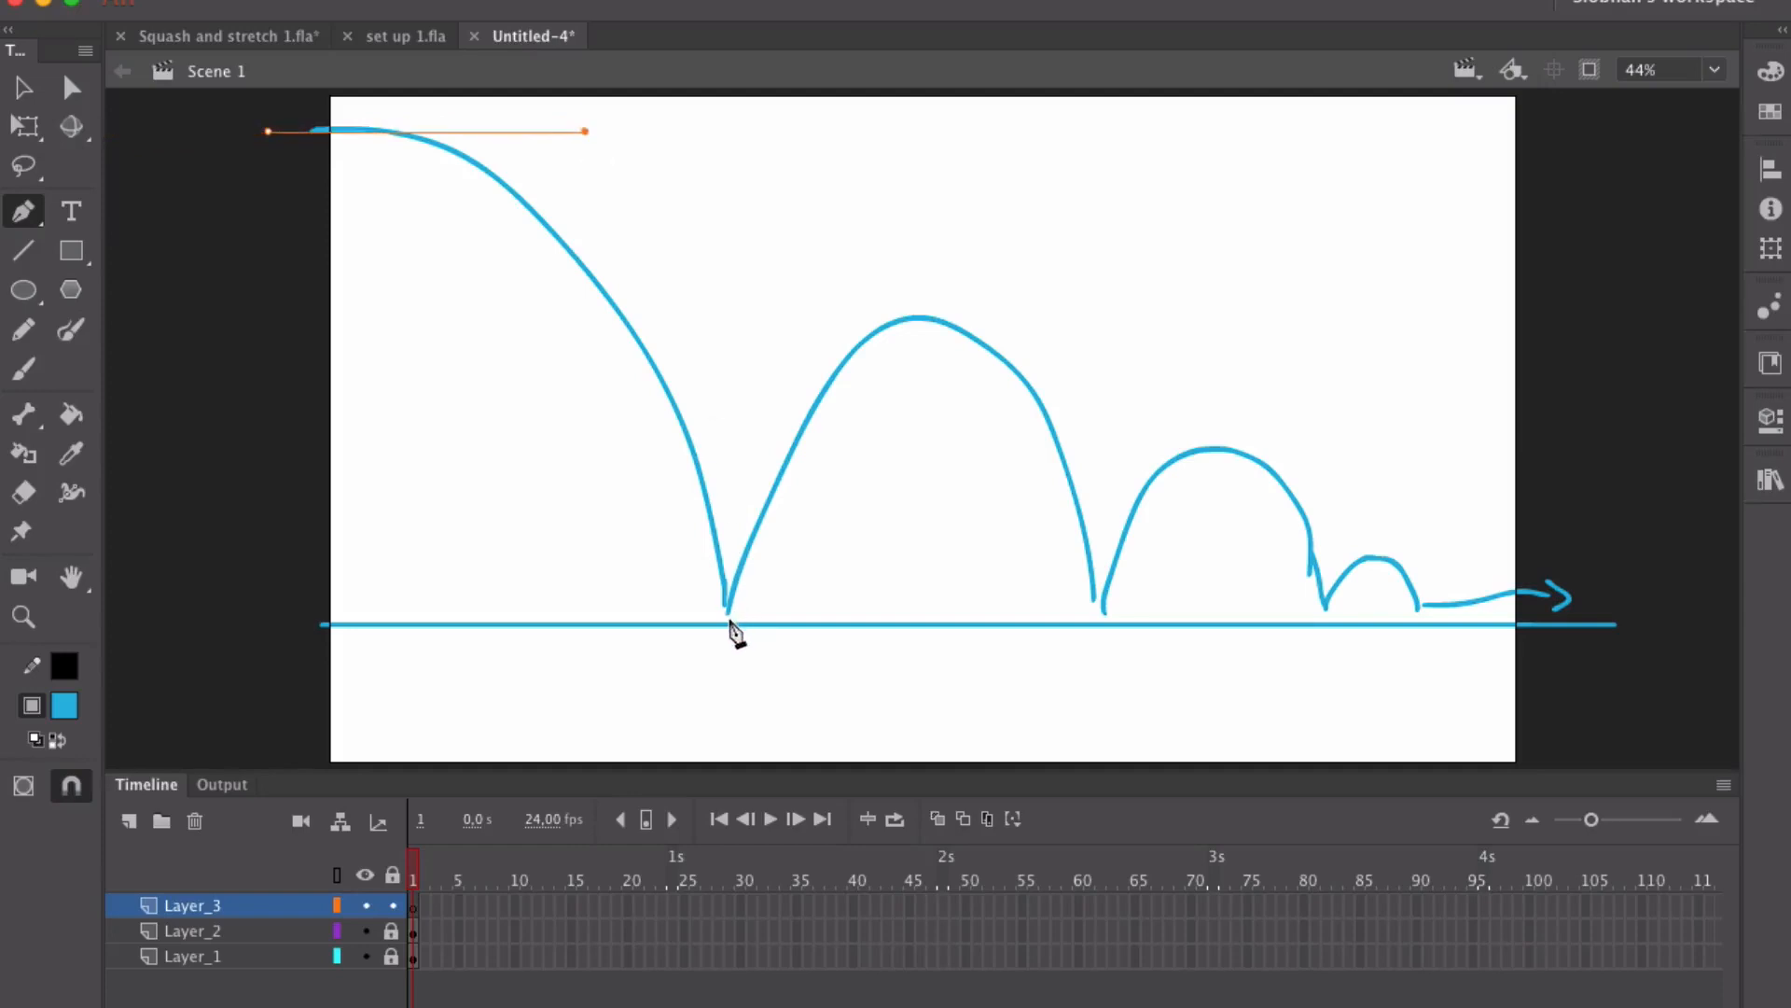
click(728, 617)
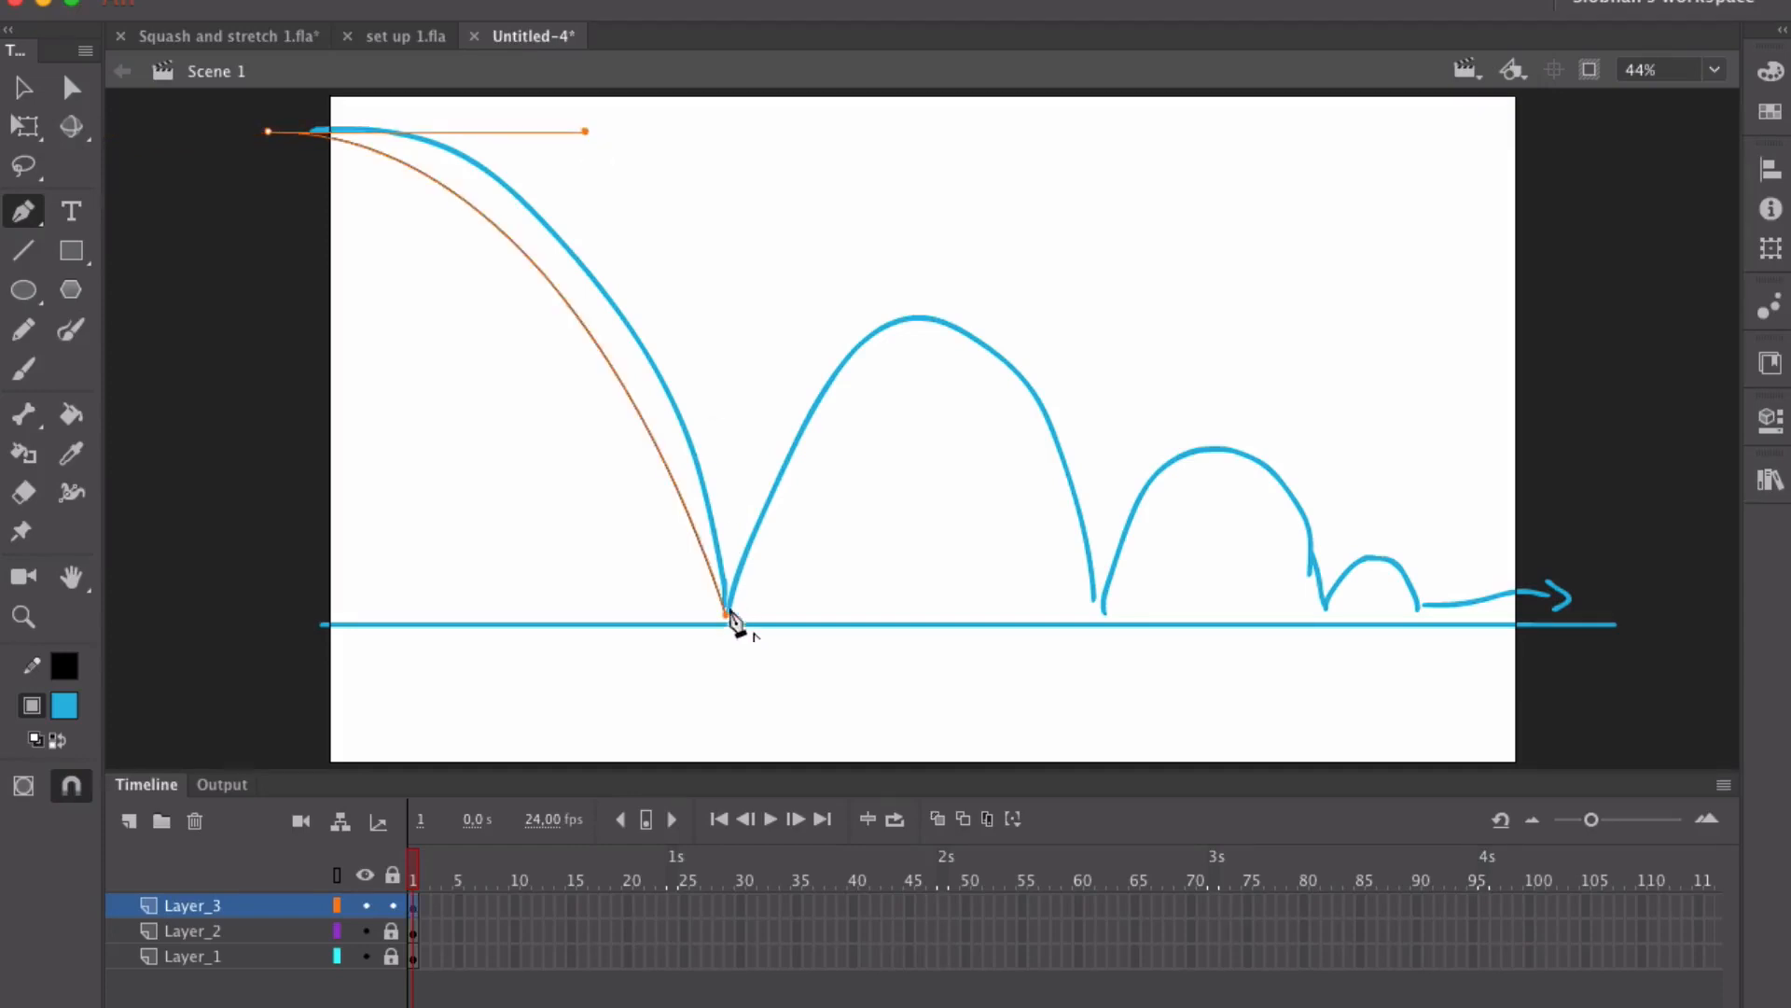
drag(585, 131, 613, 134)
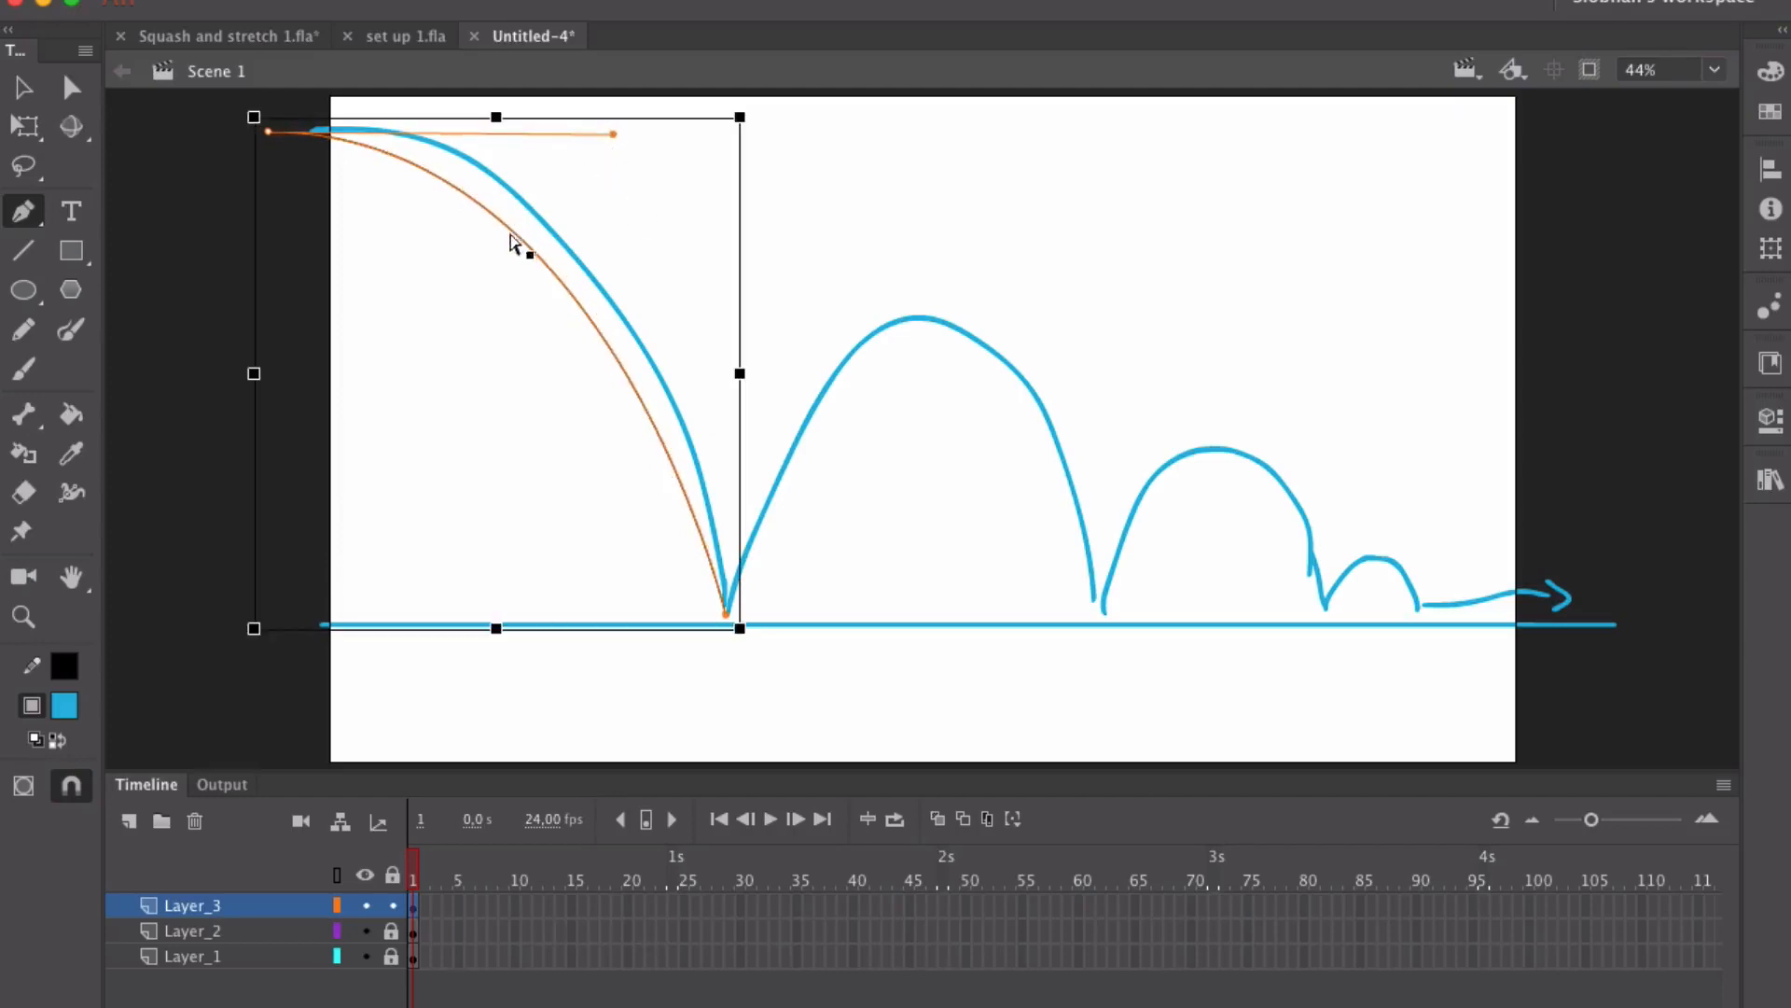
mouse_move(736, 627)
mouse_down()
mouse_move(760, 616)
mouse_move(729, 614)
mouse_up()
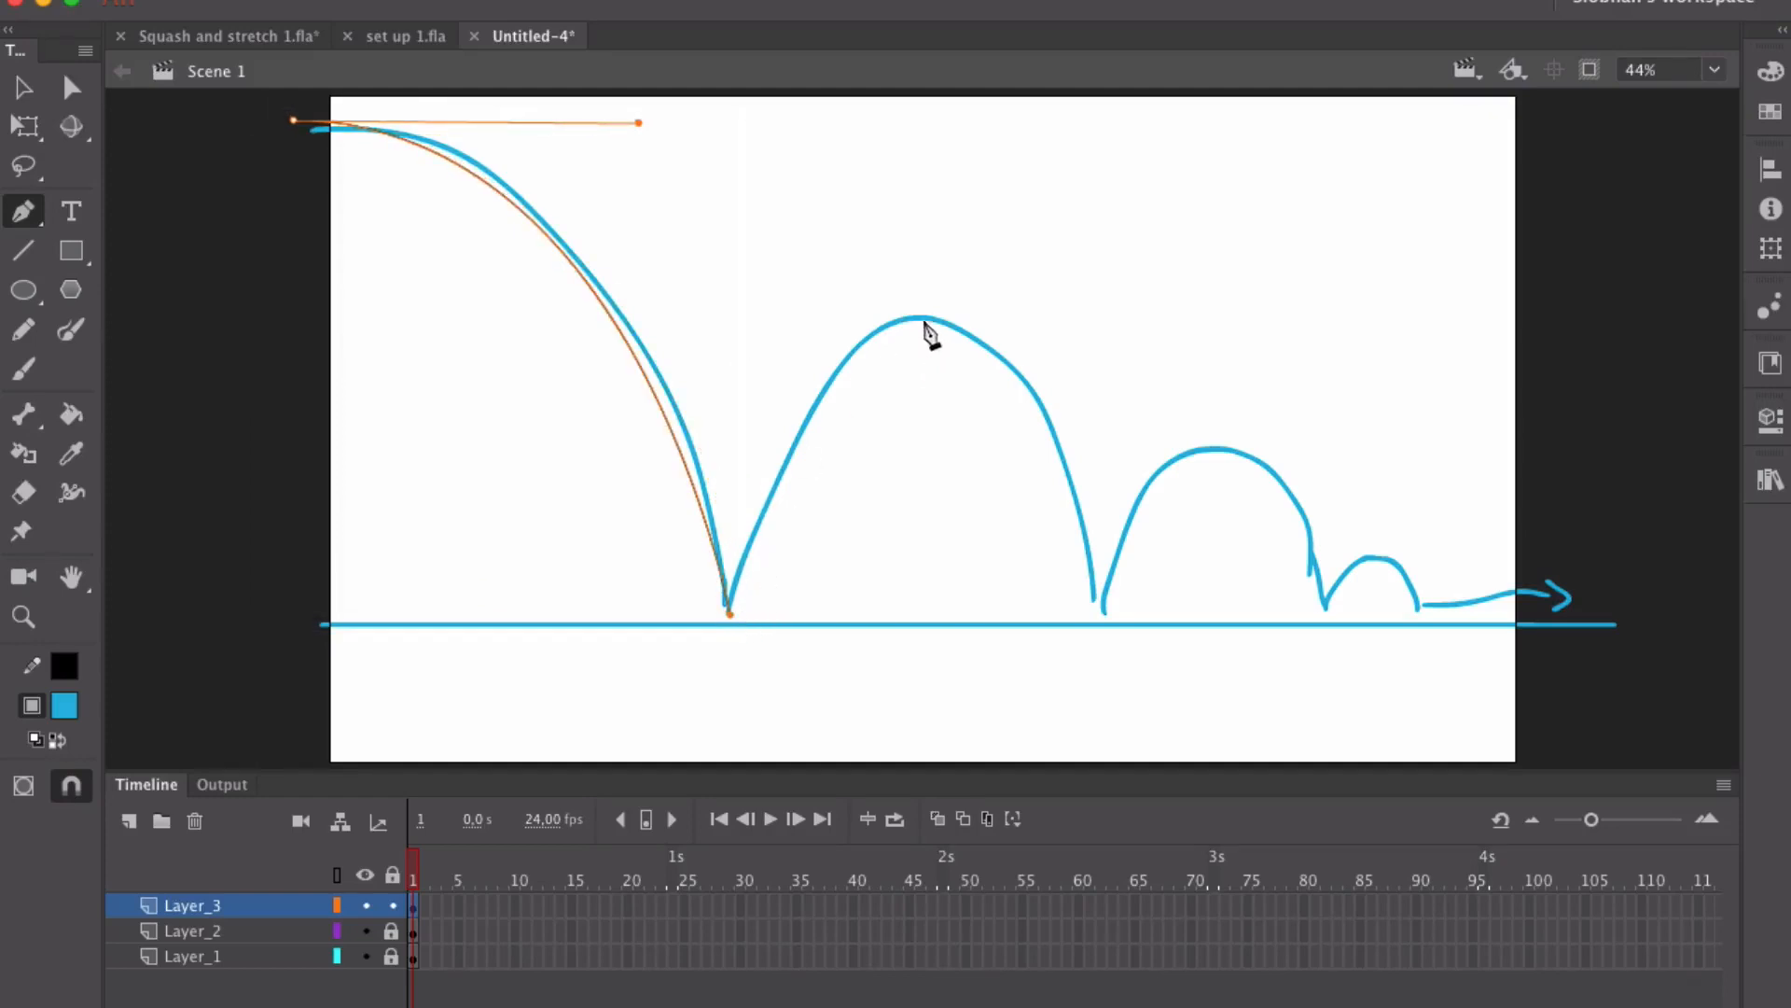
drag(1021, 321, 1218, 320)
key(super+z)
drag(880, 326, 1045, 319)
key(super+z)
Step: Continue the pen path over the second bounce, with a smooth anchor at its peak and a corner at its landing point
drag(918, 320, 1080, 321)
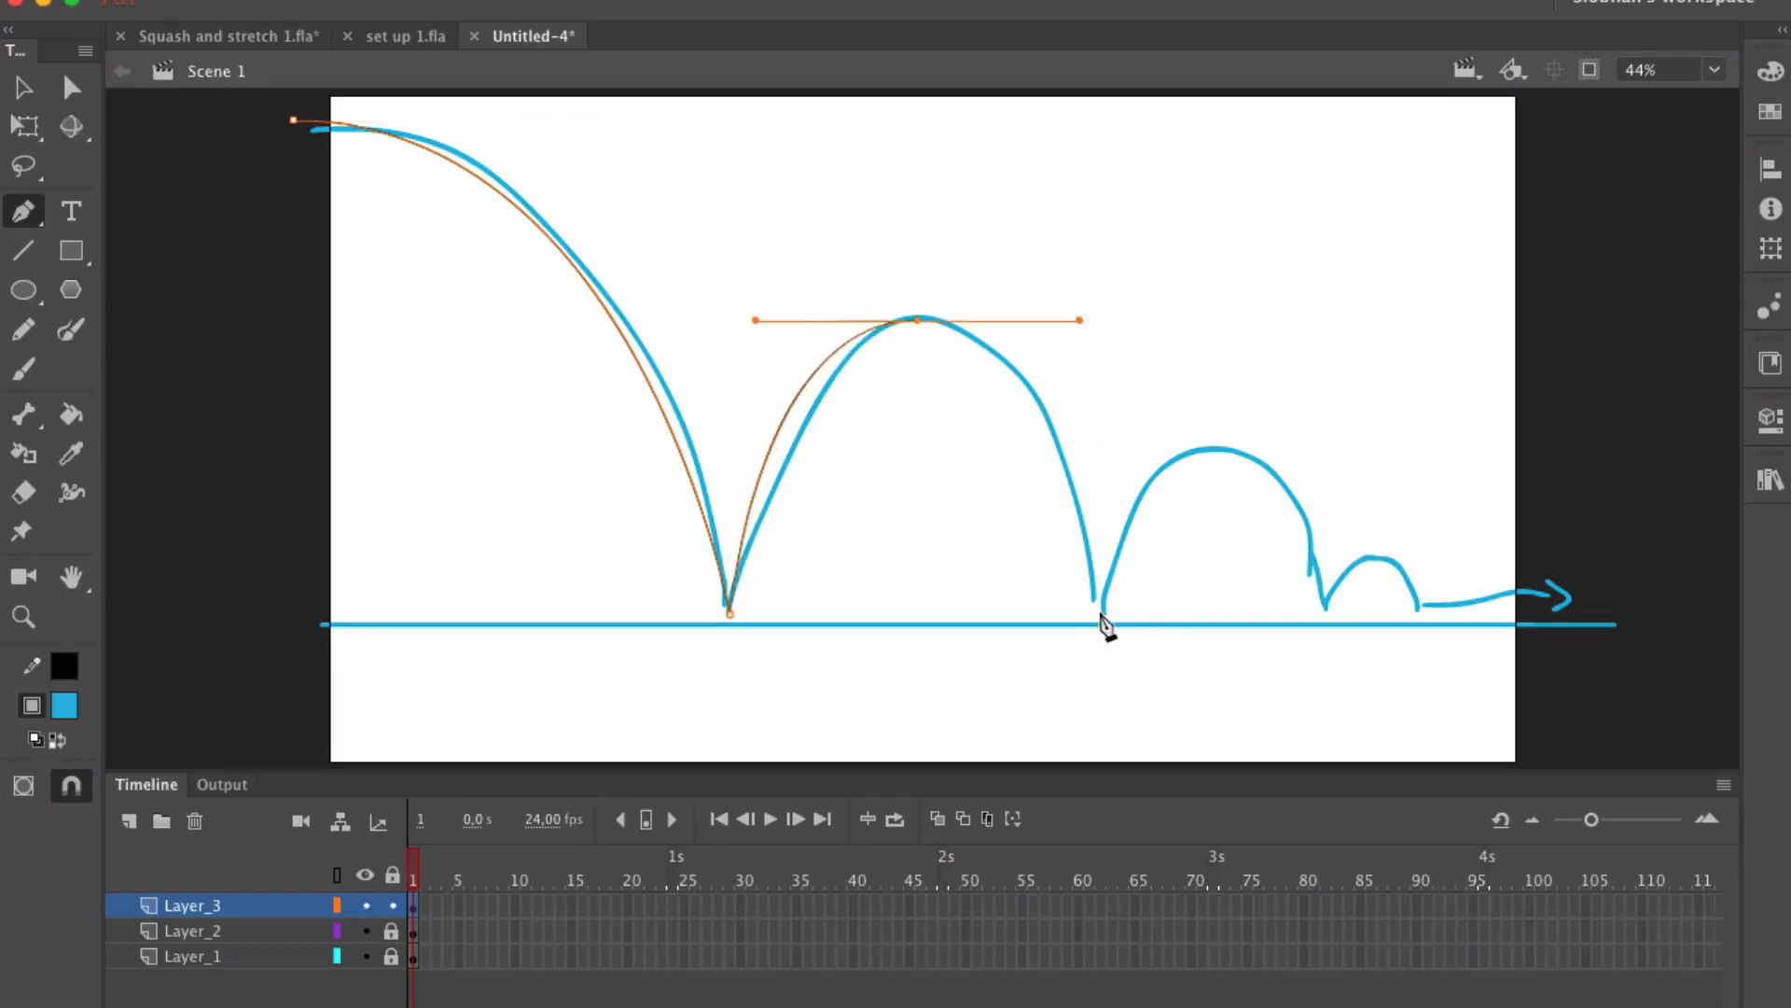
click(1096, 611)
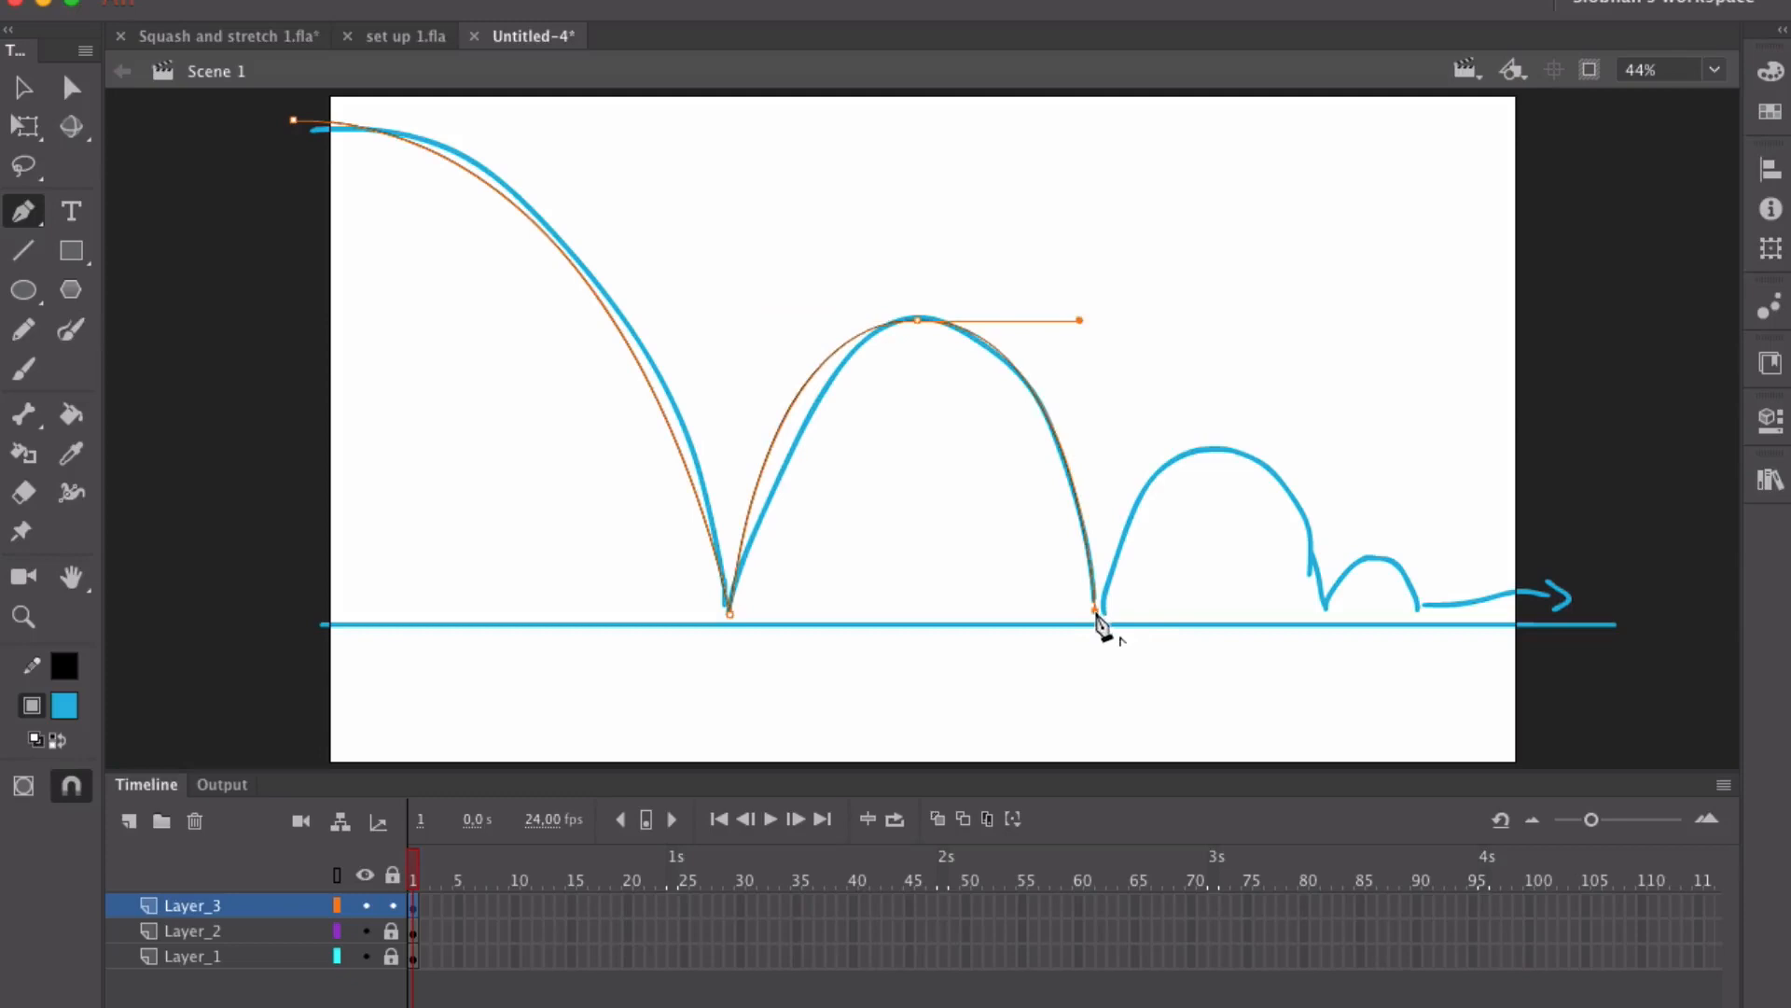
Step: Trace the third bounce with the Pen tool and adjust its peak anchor and handles to match the sketched arc
drag(1258, 449, 1399, 449)
key(super)
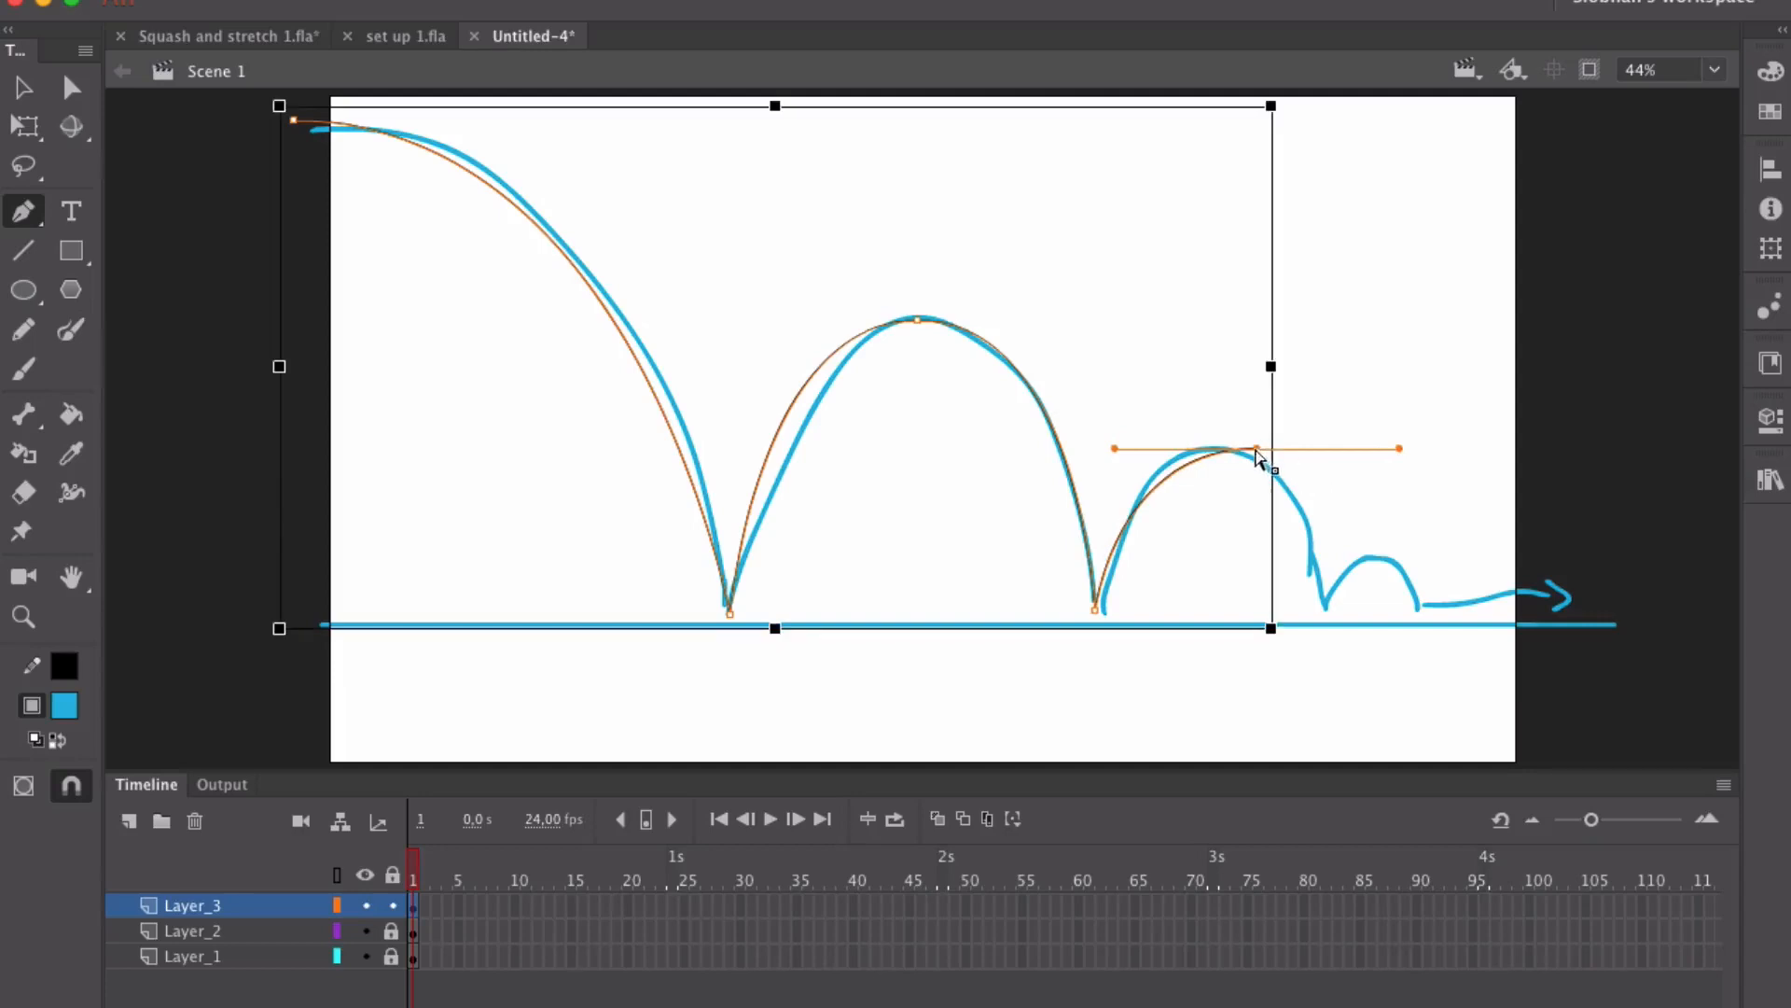
click(1323, 606)
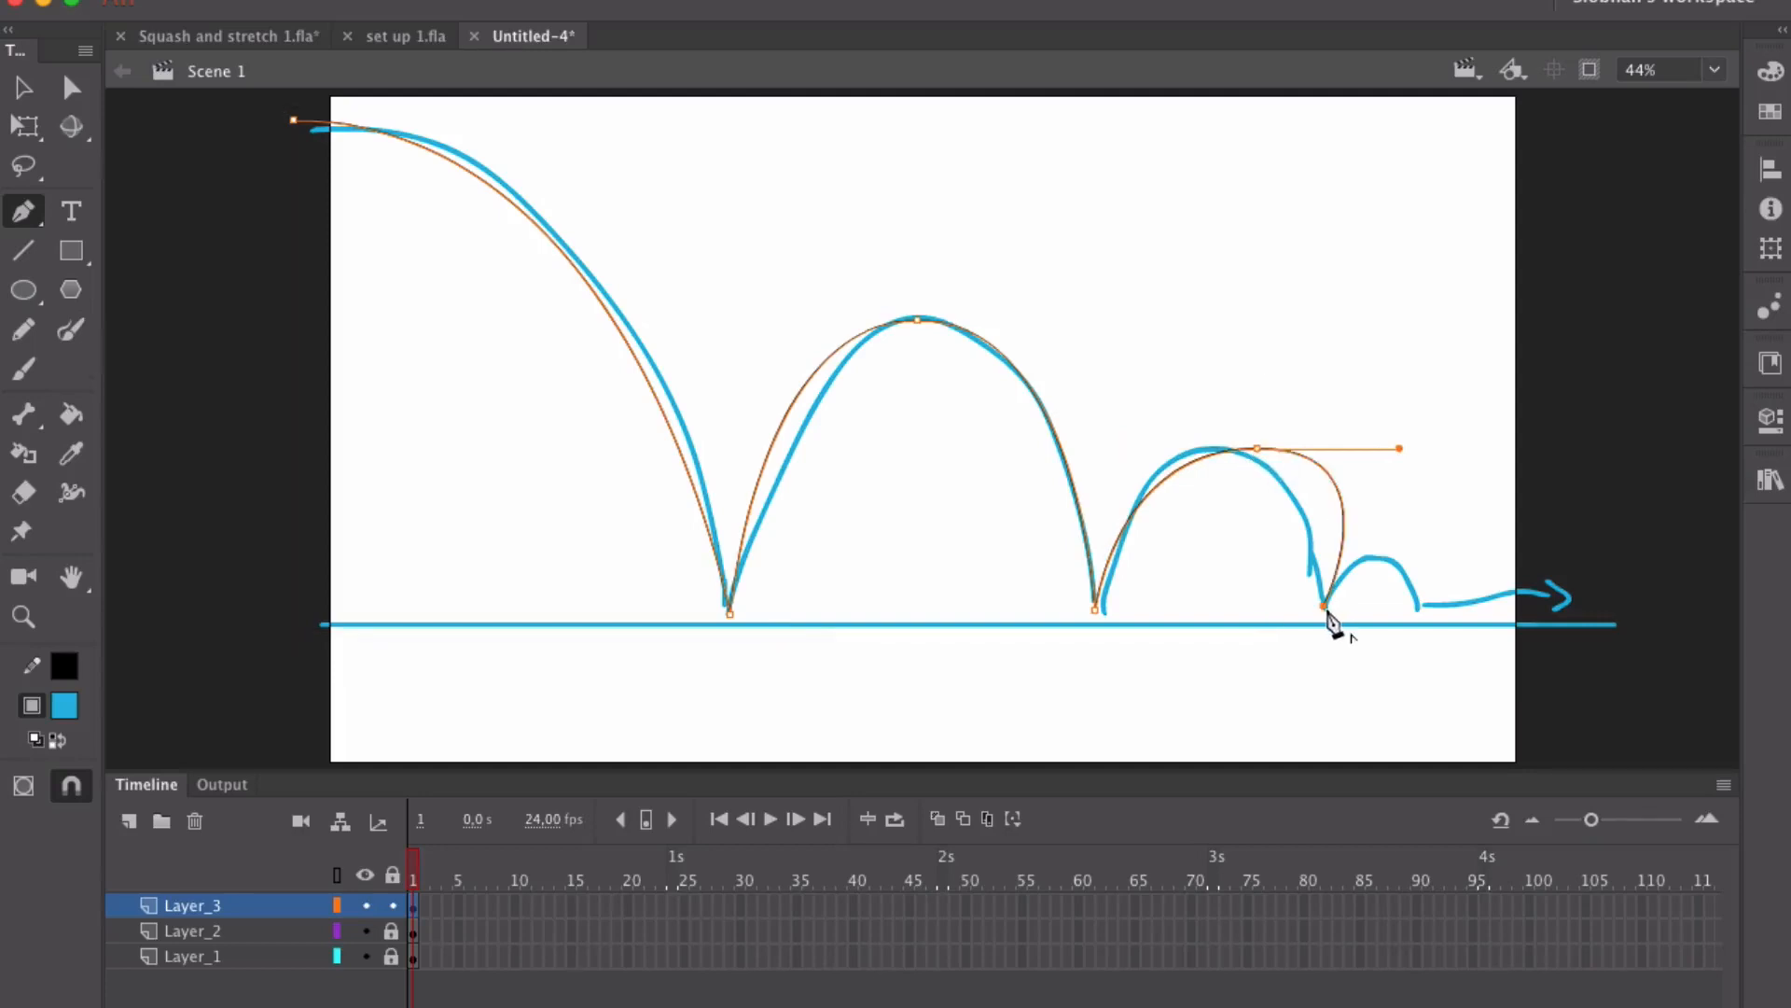
key(super)
drag(1256, 449, 1216, 446)
drag(1358, 447, 1329, 446)
drag(1099, 445, 1145, 443)
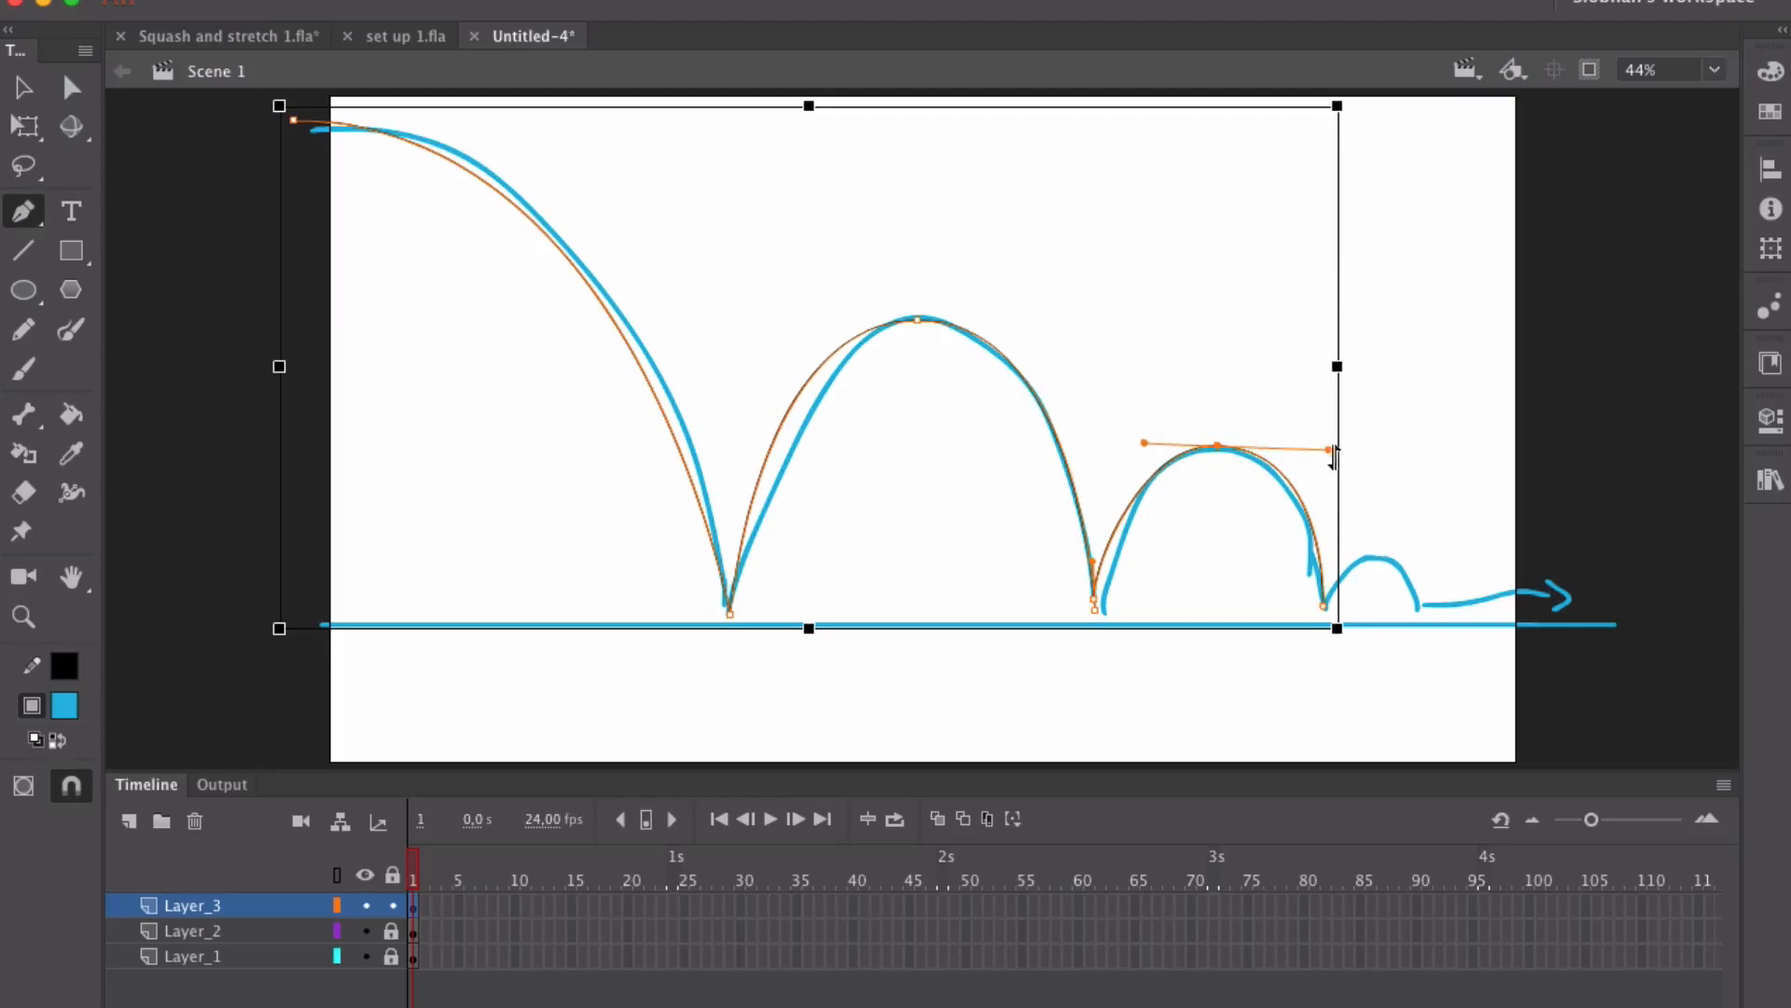
super+click(1378, 520)
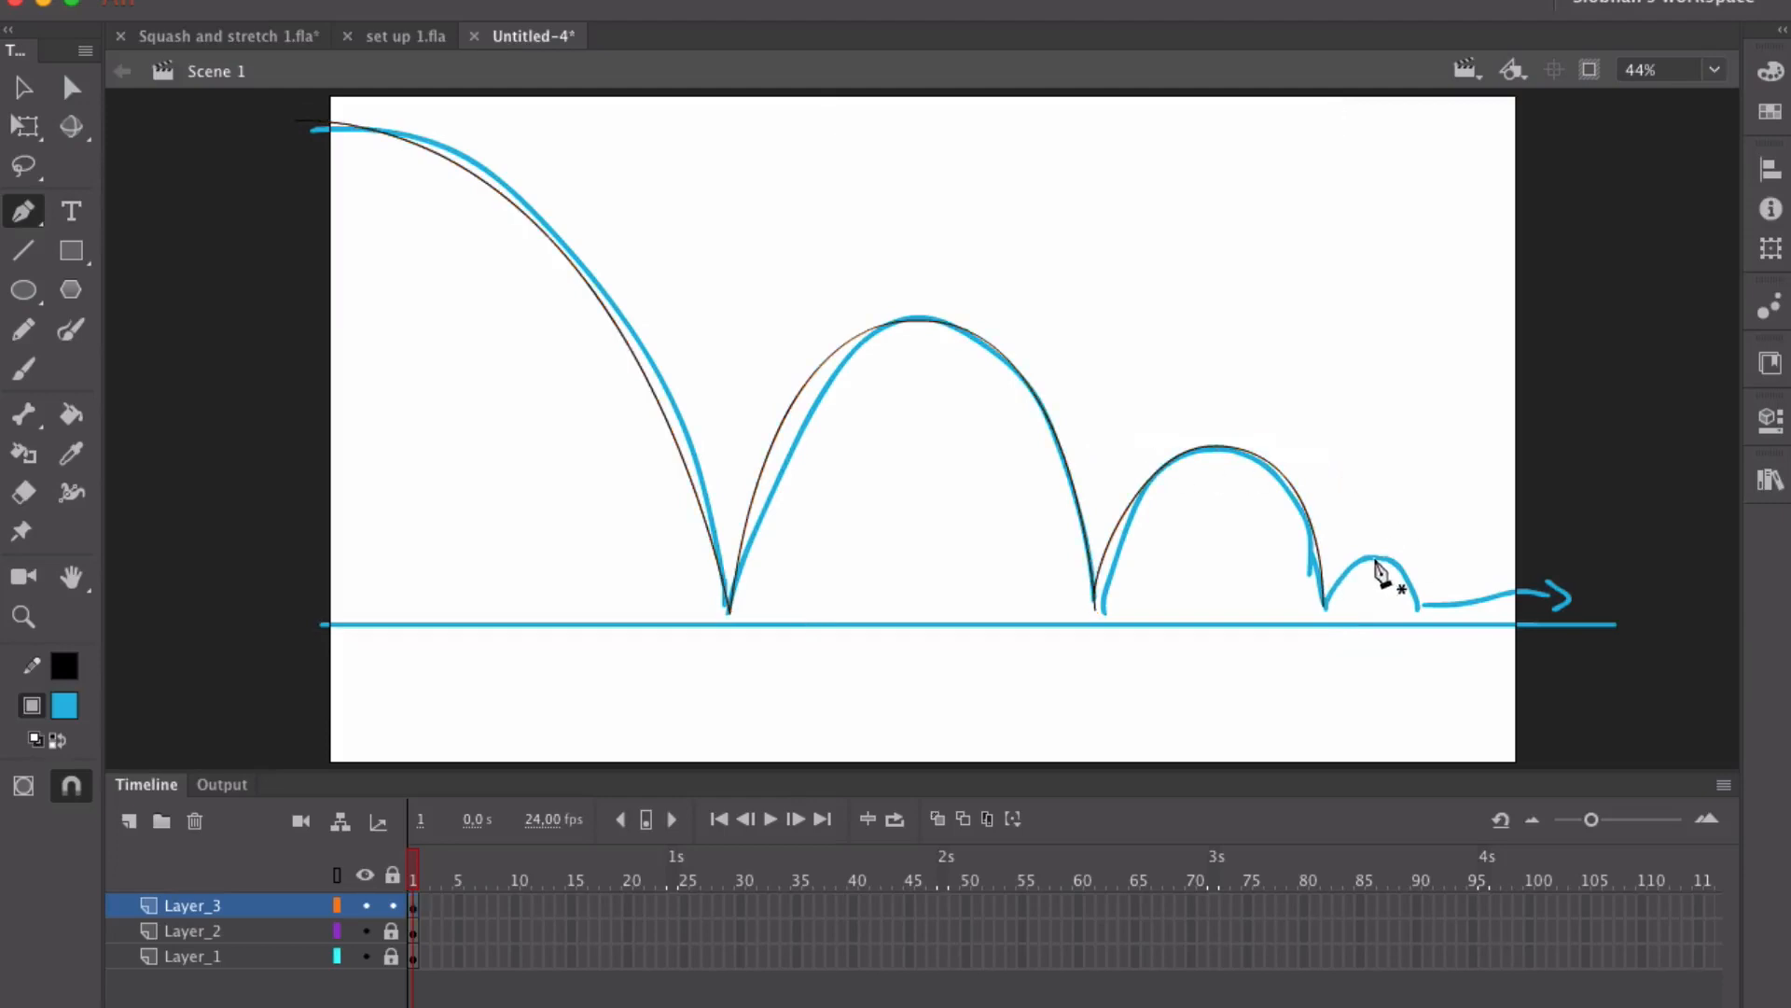
Step: Trace the fourth, smallest bounce with a smooth peak anchor and finish the pen path
drag(1373, 555, 1413, 555)
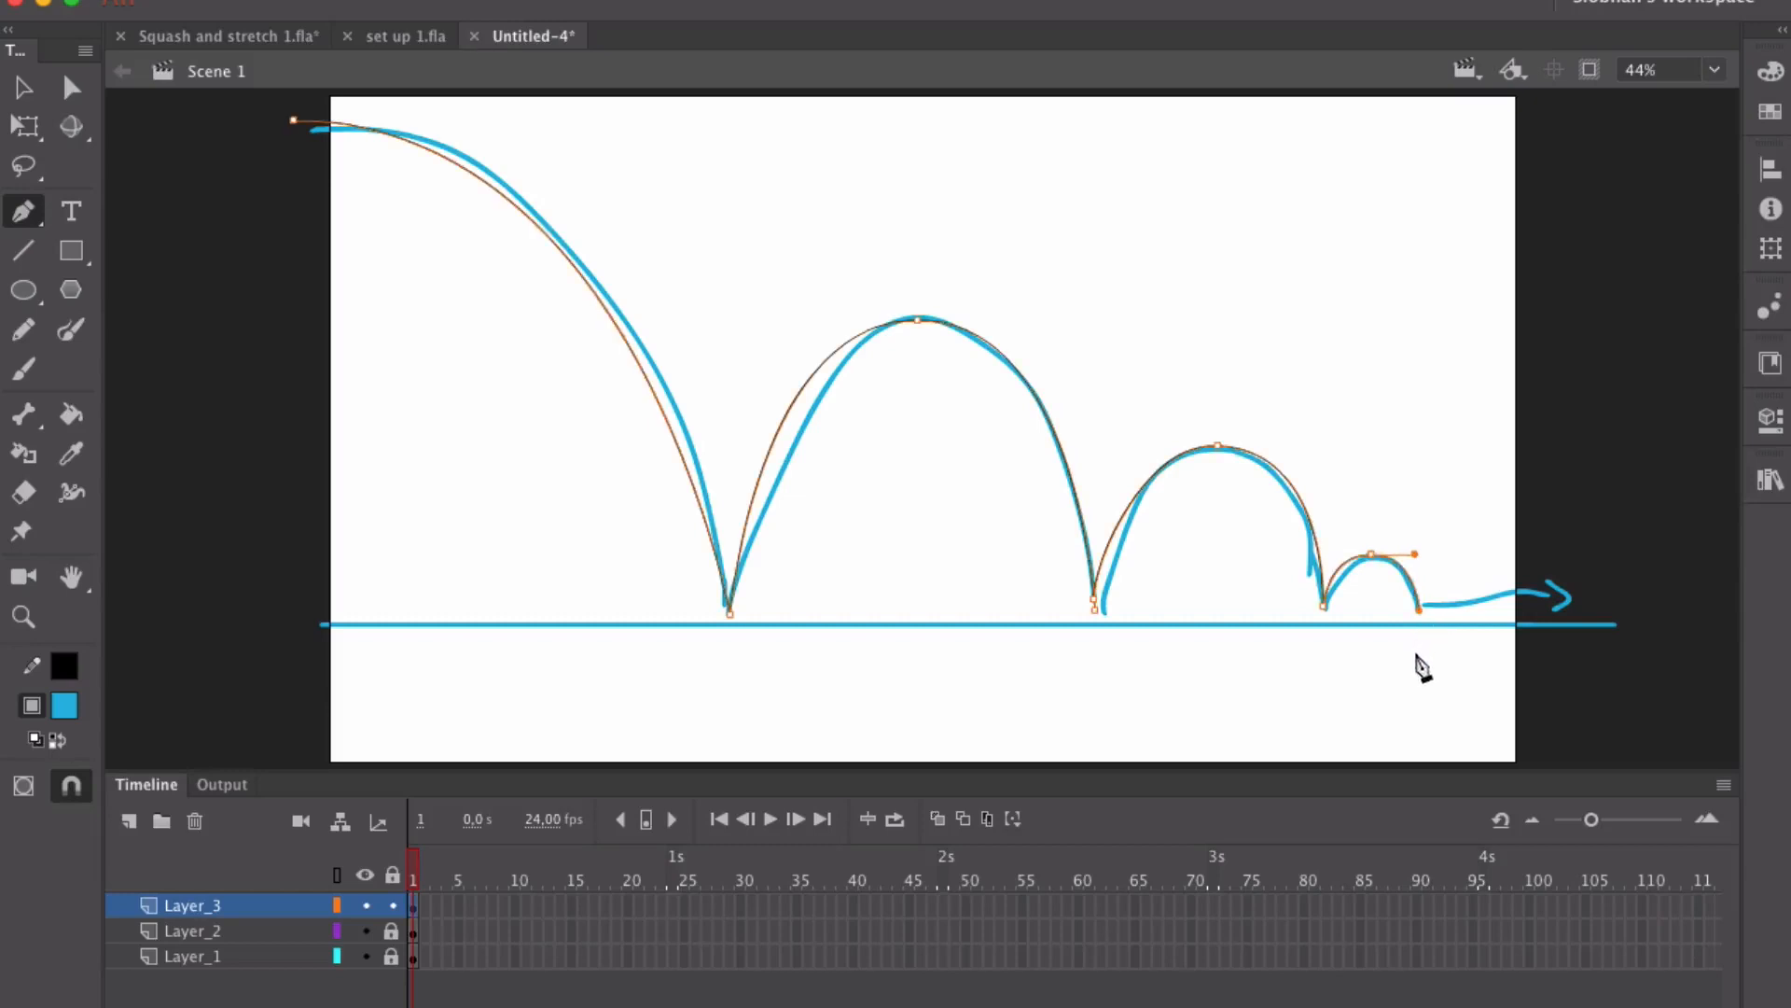
key(v)
Step: Unlock, hide and delete the rough sketch layer Layer_2
click(392, 930)
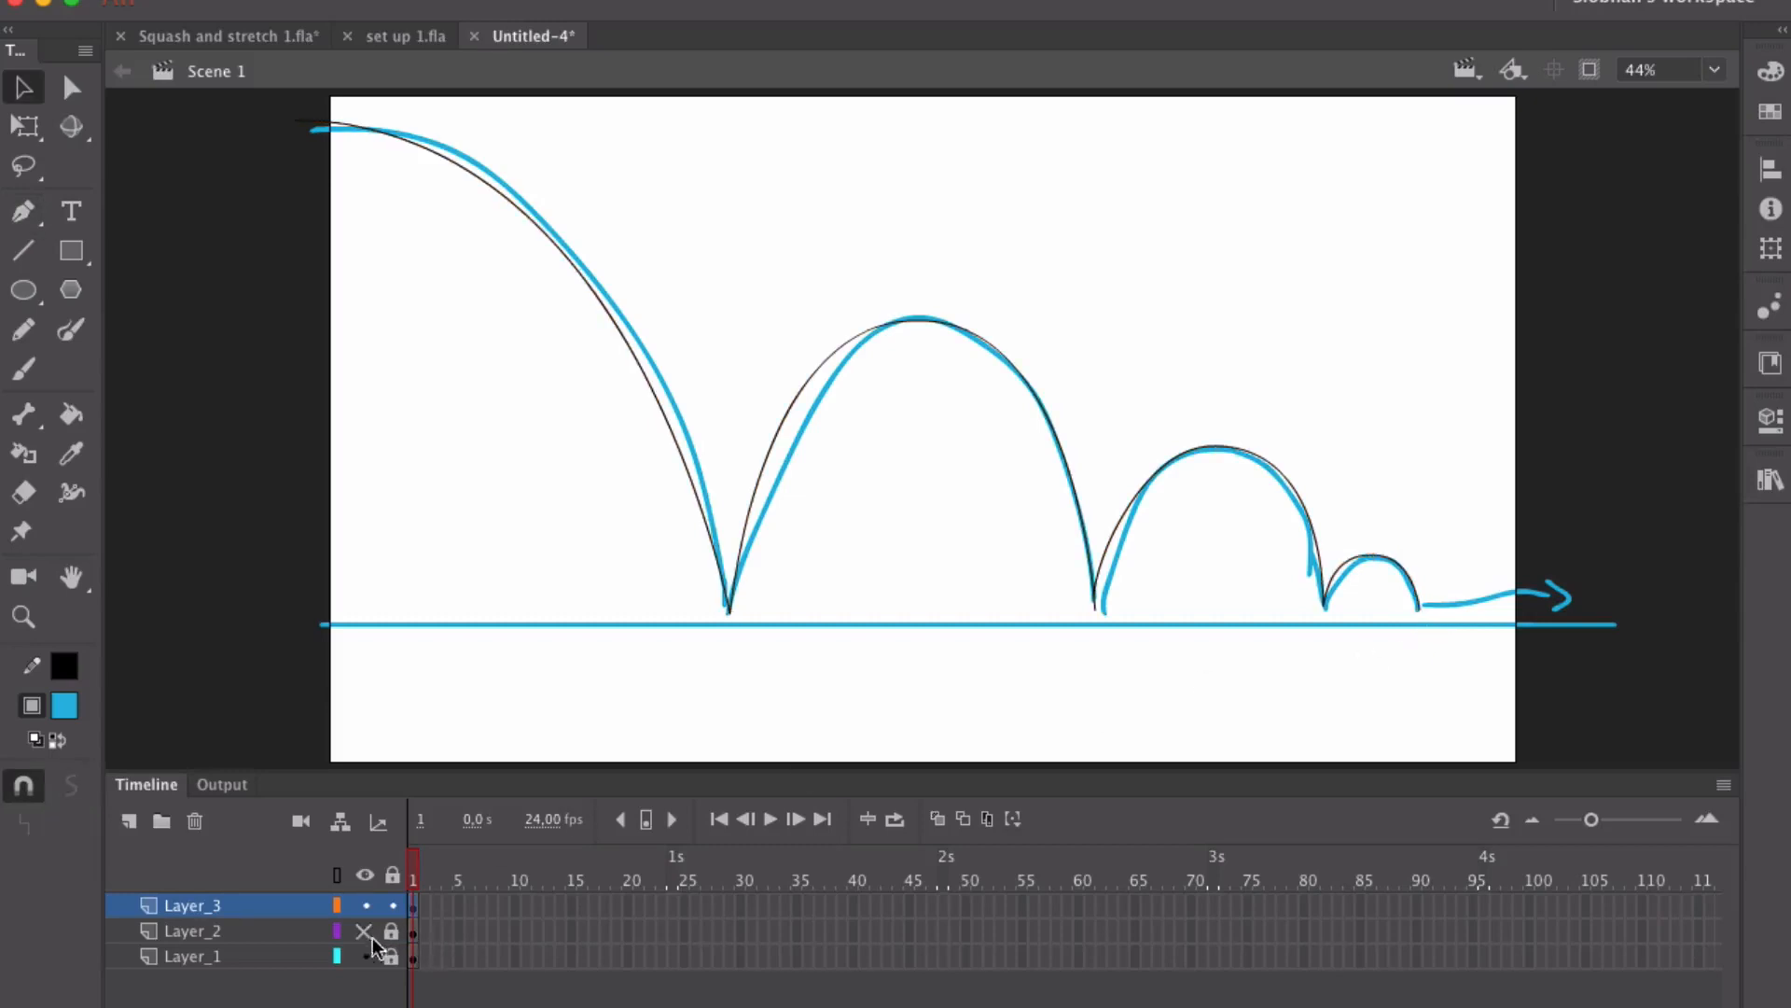
click(365, 930)
click(413, 932)
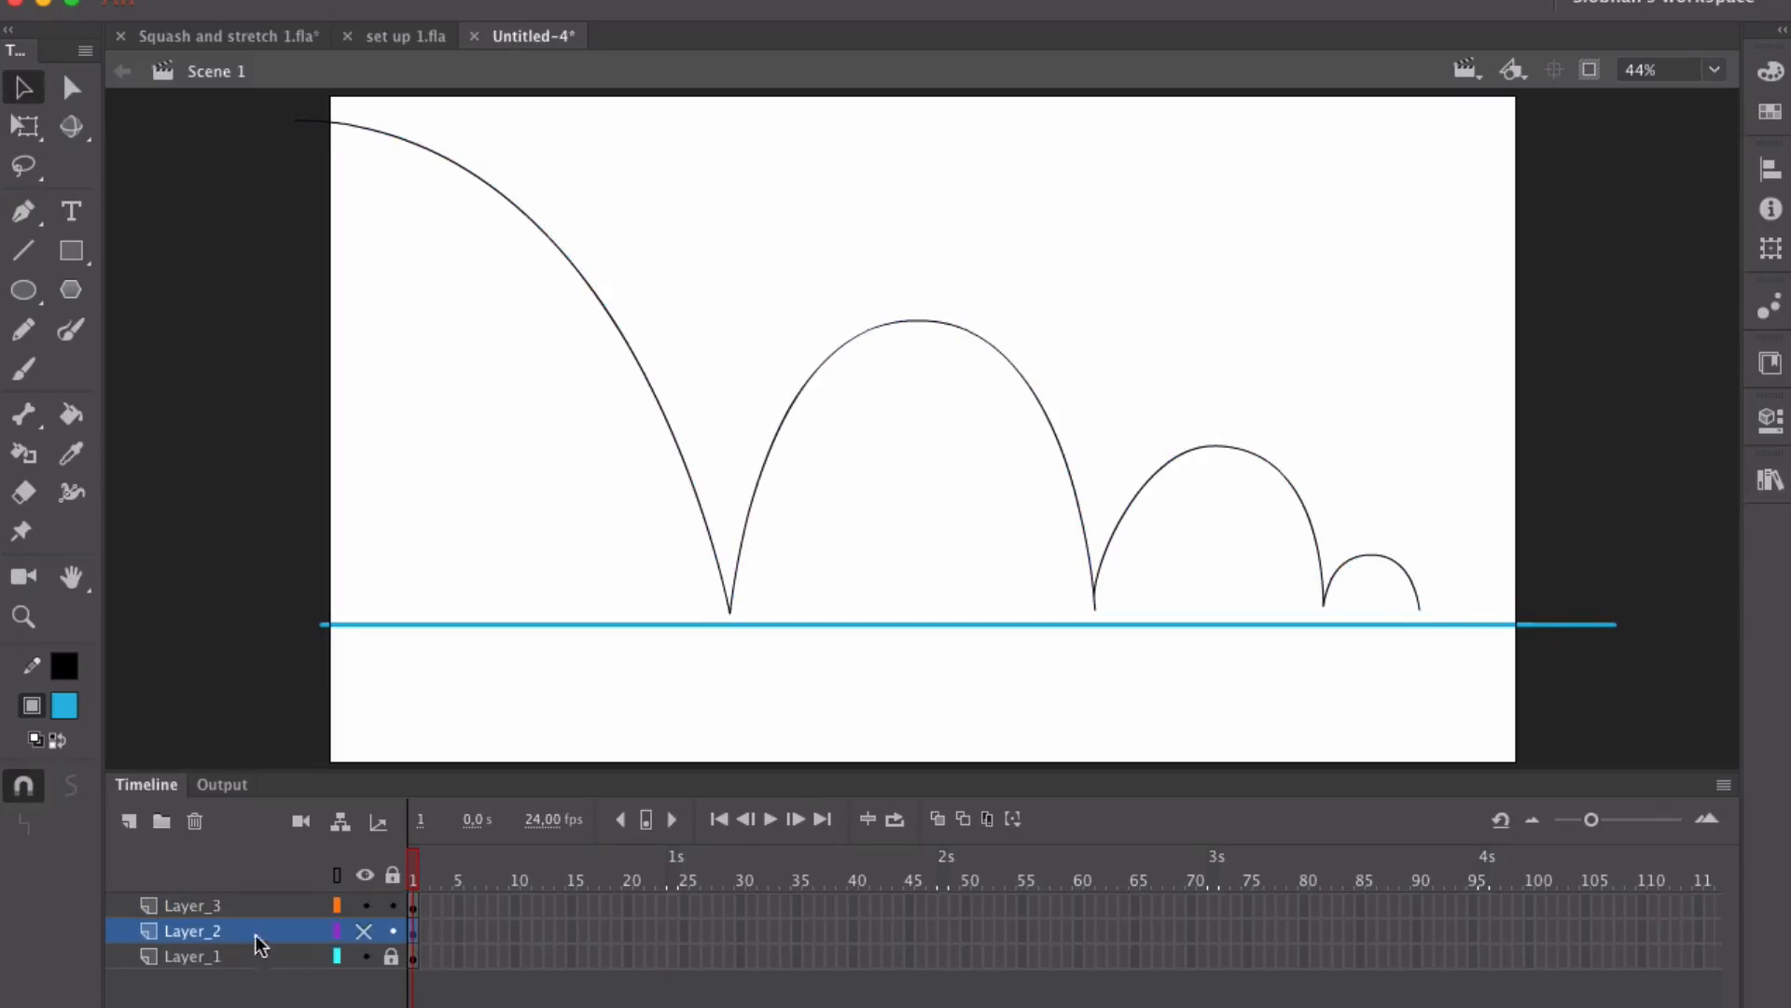
click(194, 821)
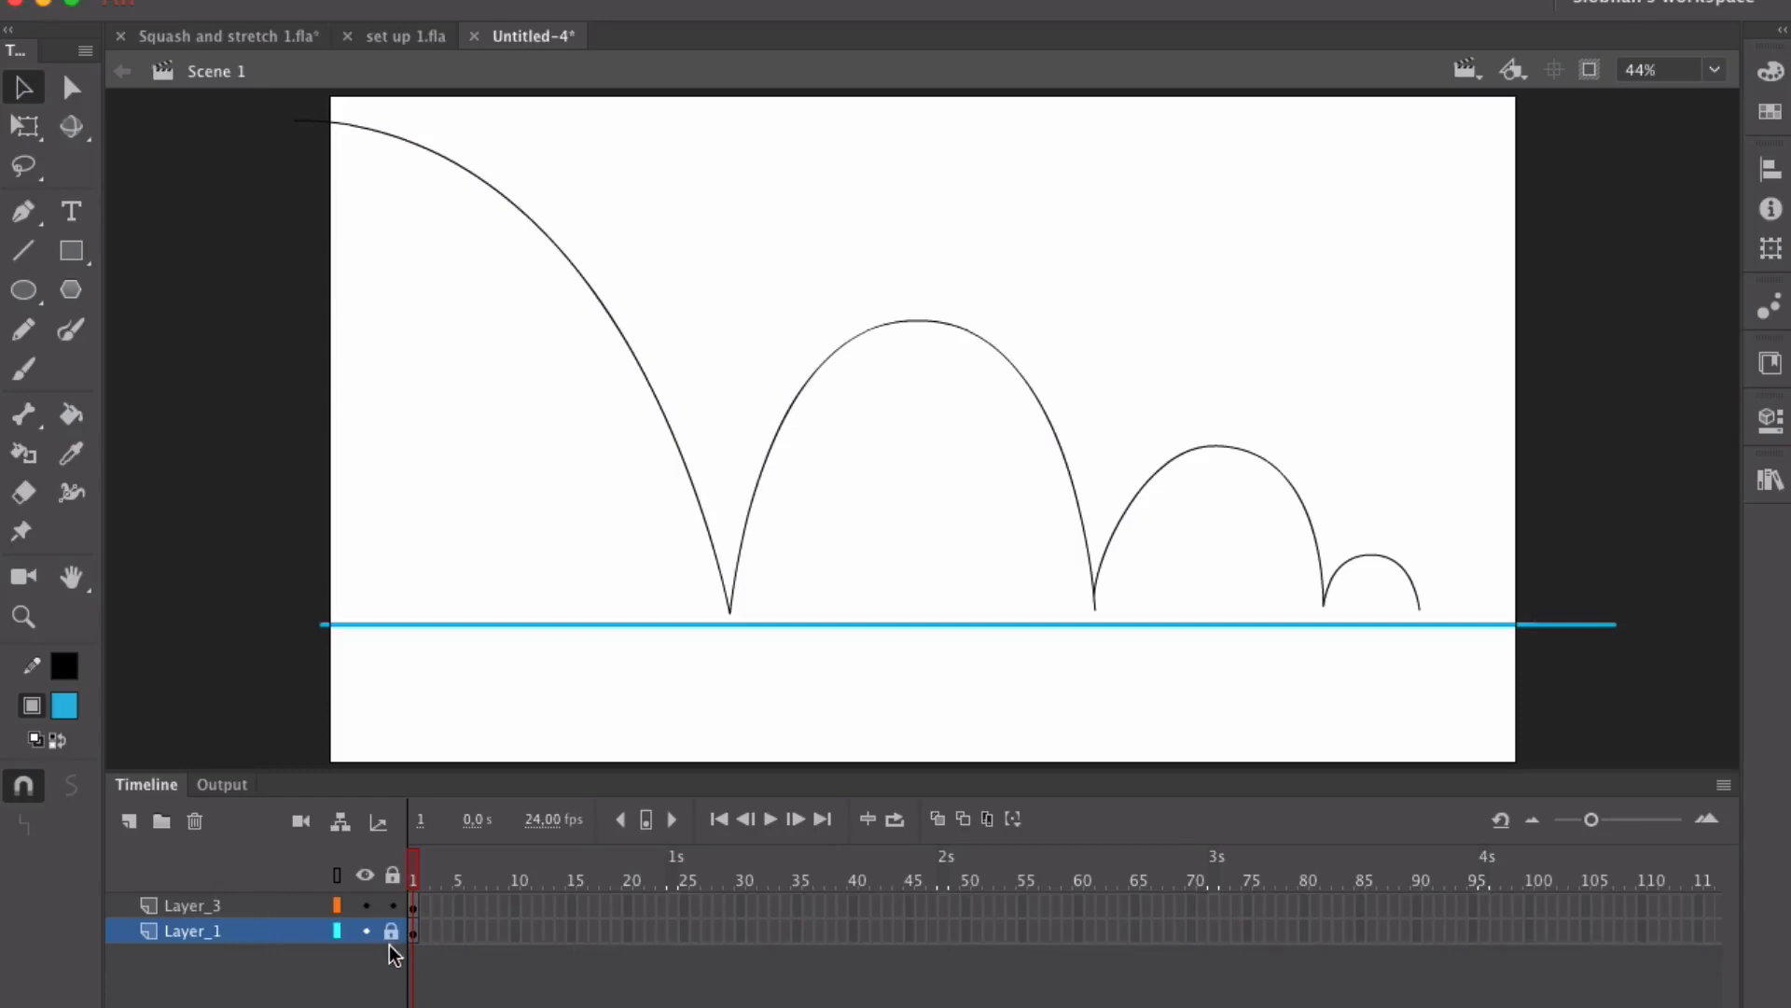
Step: Nudge the whole traced bounce path on Layer_3 down so its landing points meet the ground line
click(415, 906)
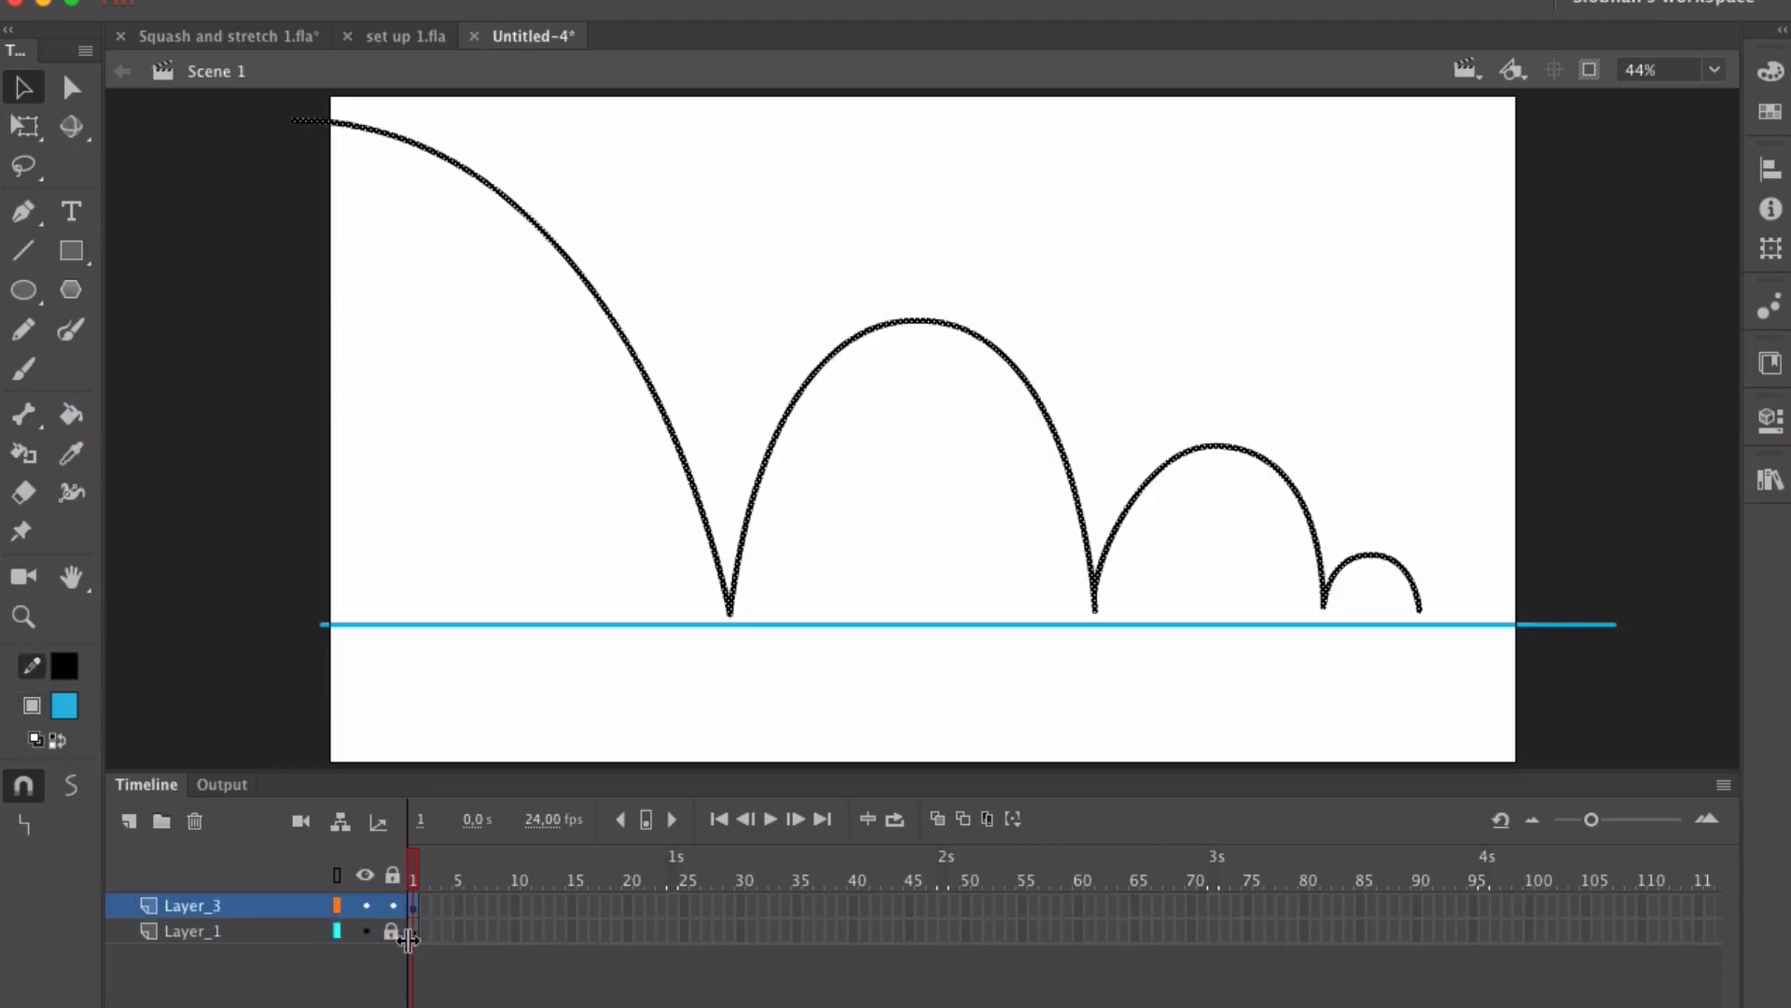
key(Down)
key(Down)
key(Down)
key(Down)
key(Down)
key(Down)
key(Down)
key(Down)
key(Down)
key(Down)
key(Down)
key(Down)
key(Down)
key(Down)
key(Down)
key(Down)
key(Down)
key(Down)
key(Down)
key(Down)
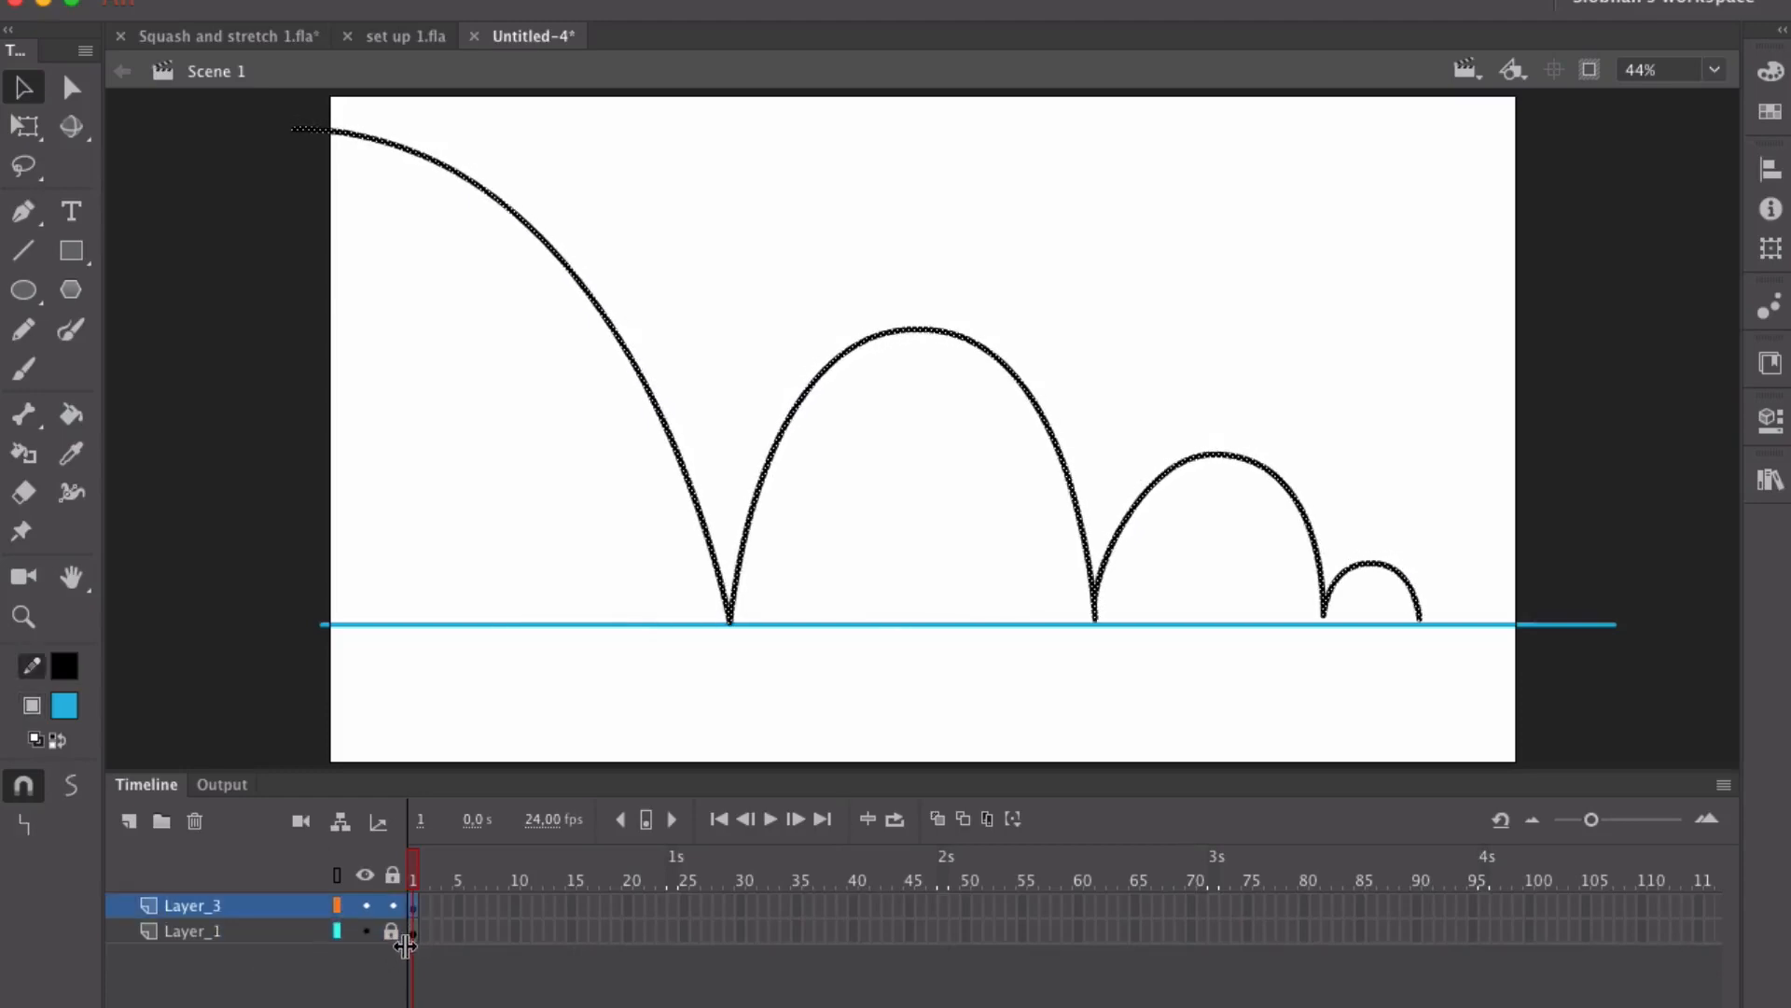
click(1430, 466)
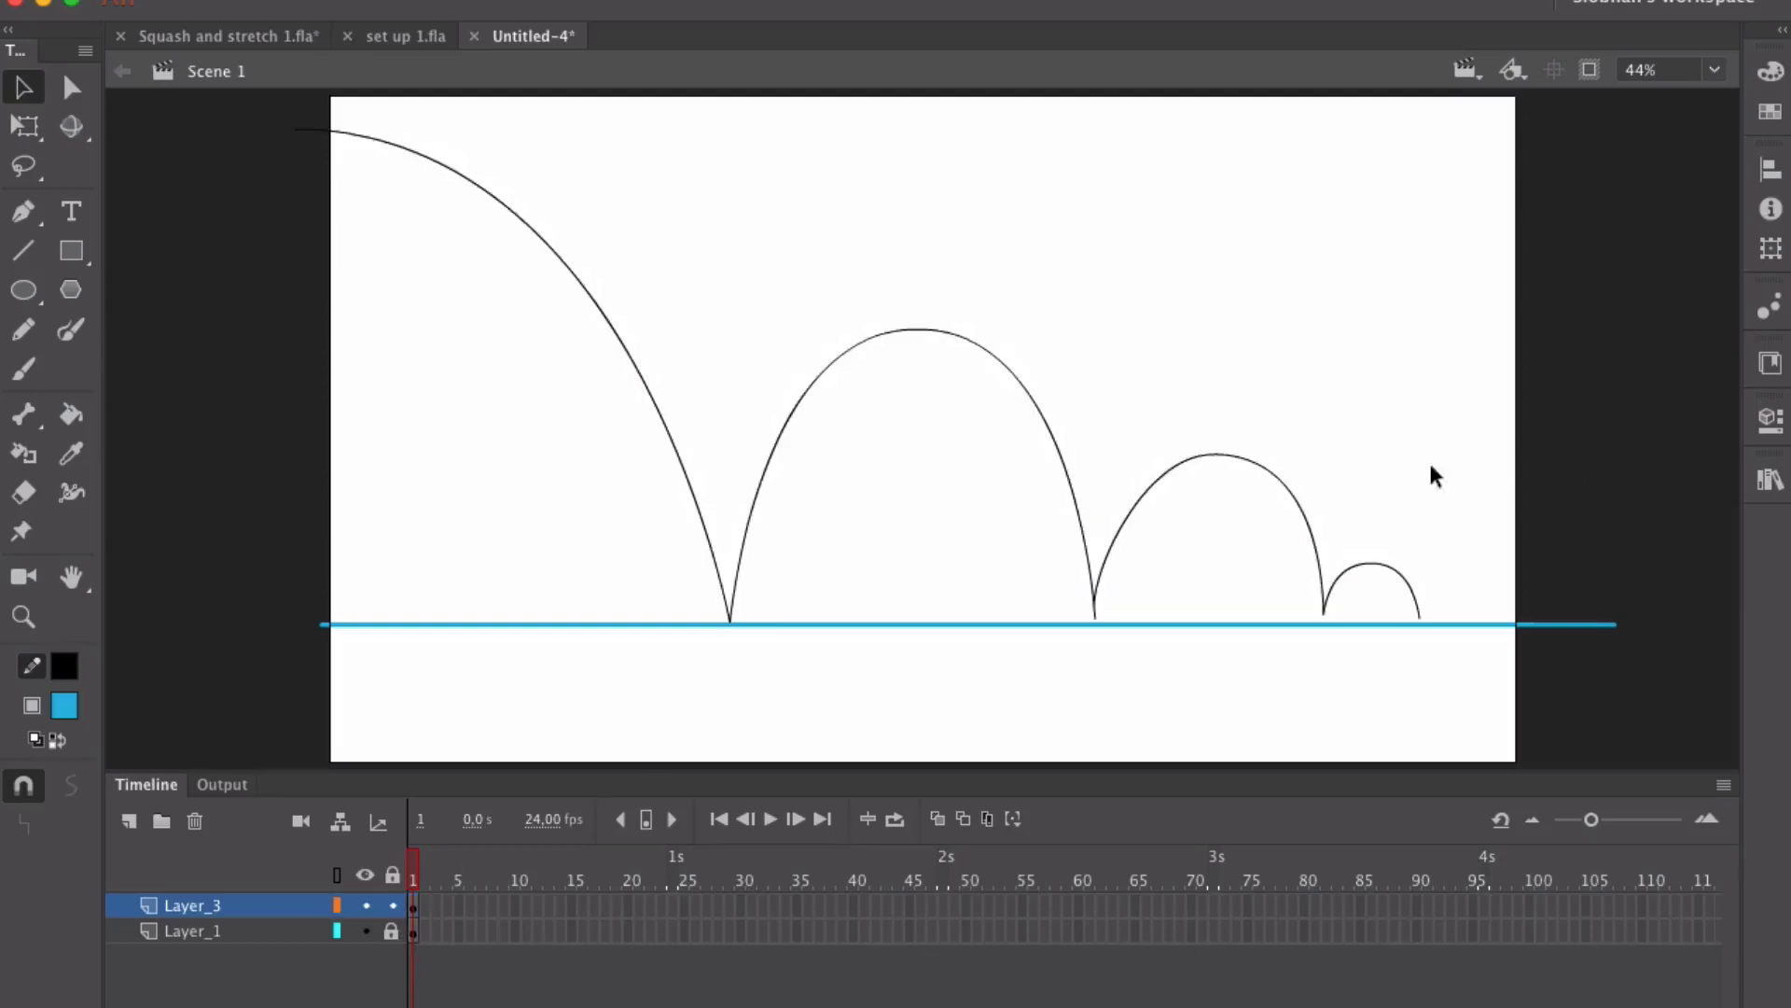
Step: Adjust the curve handle on the left side of the third bounce's peak with the Convert Anchor Point tool
click(1219, 455)
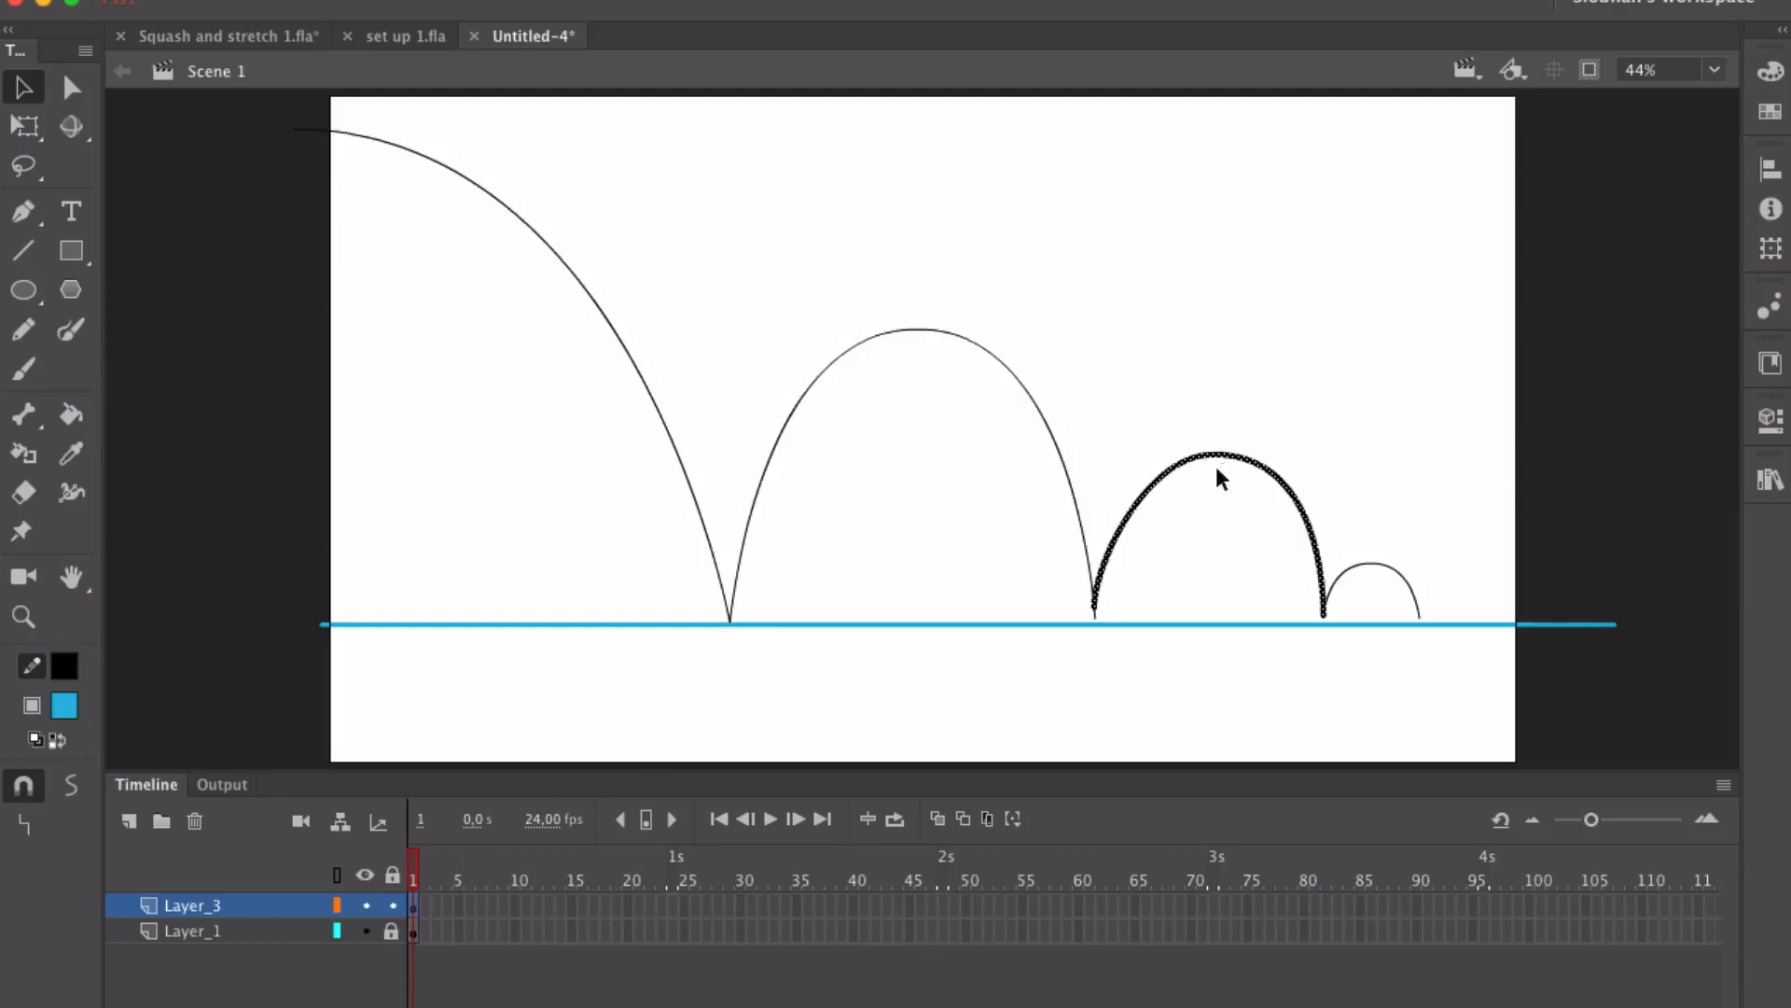
click(1158, 592)
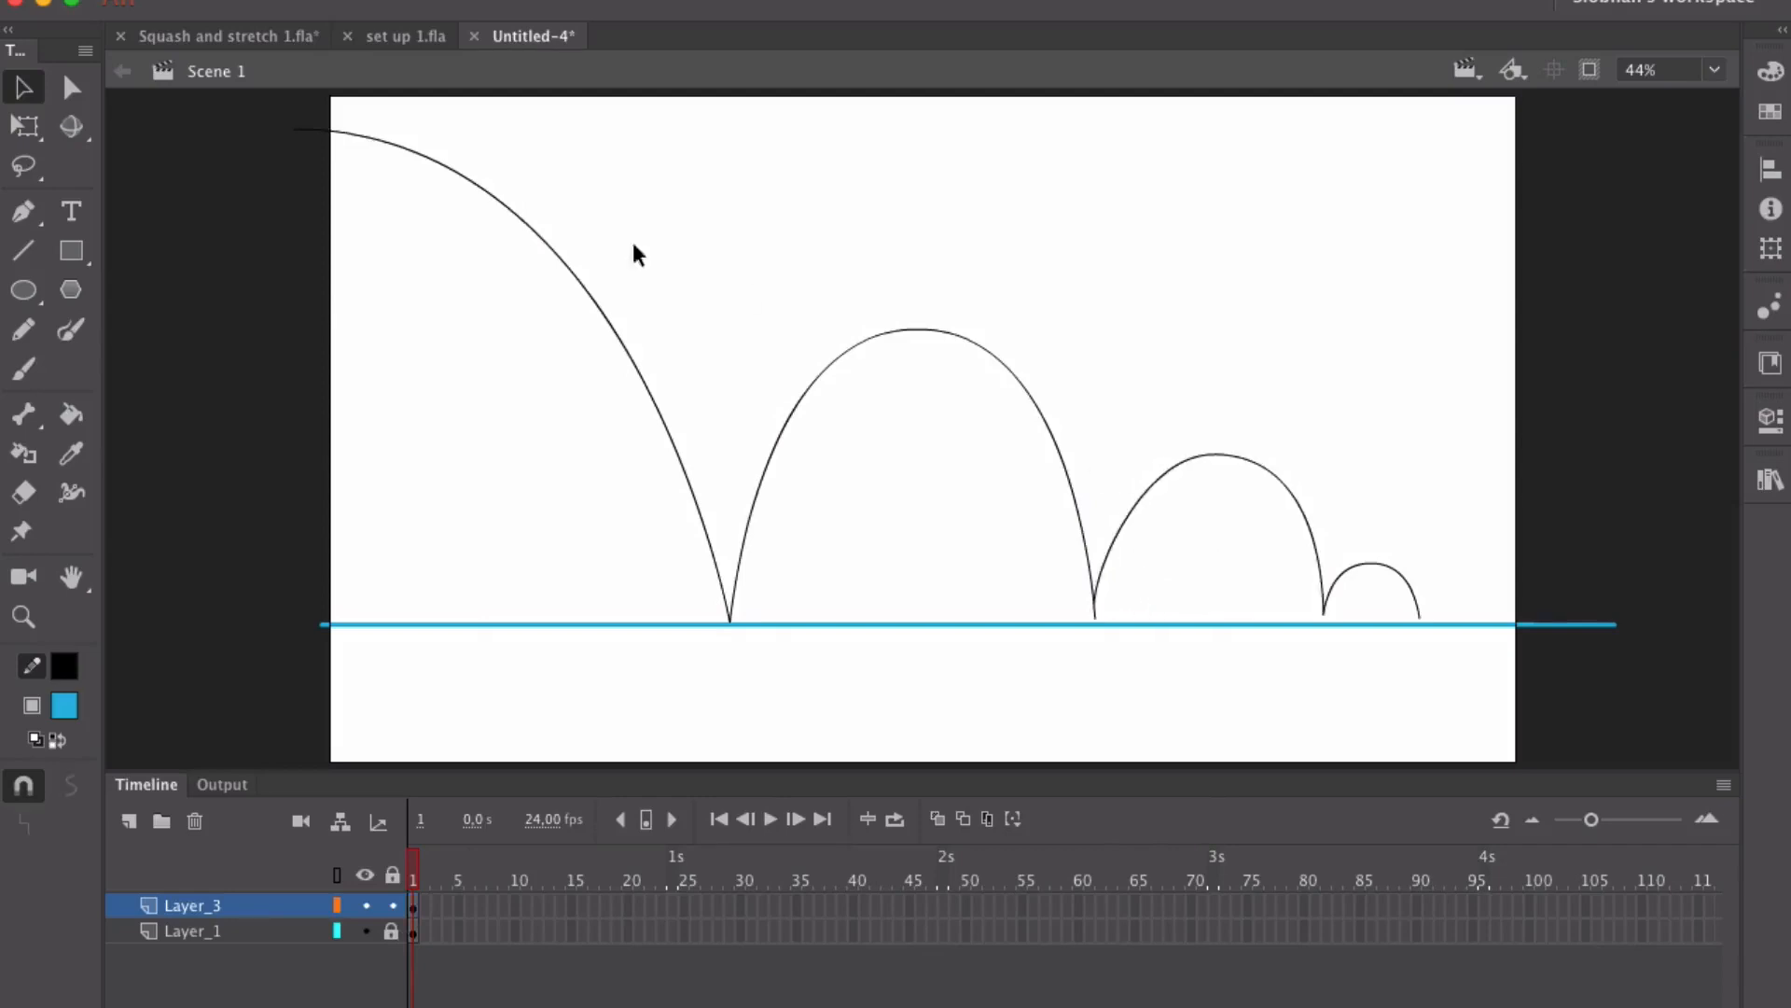
click(25, 211)
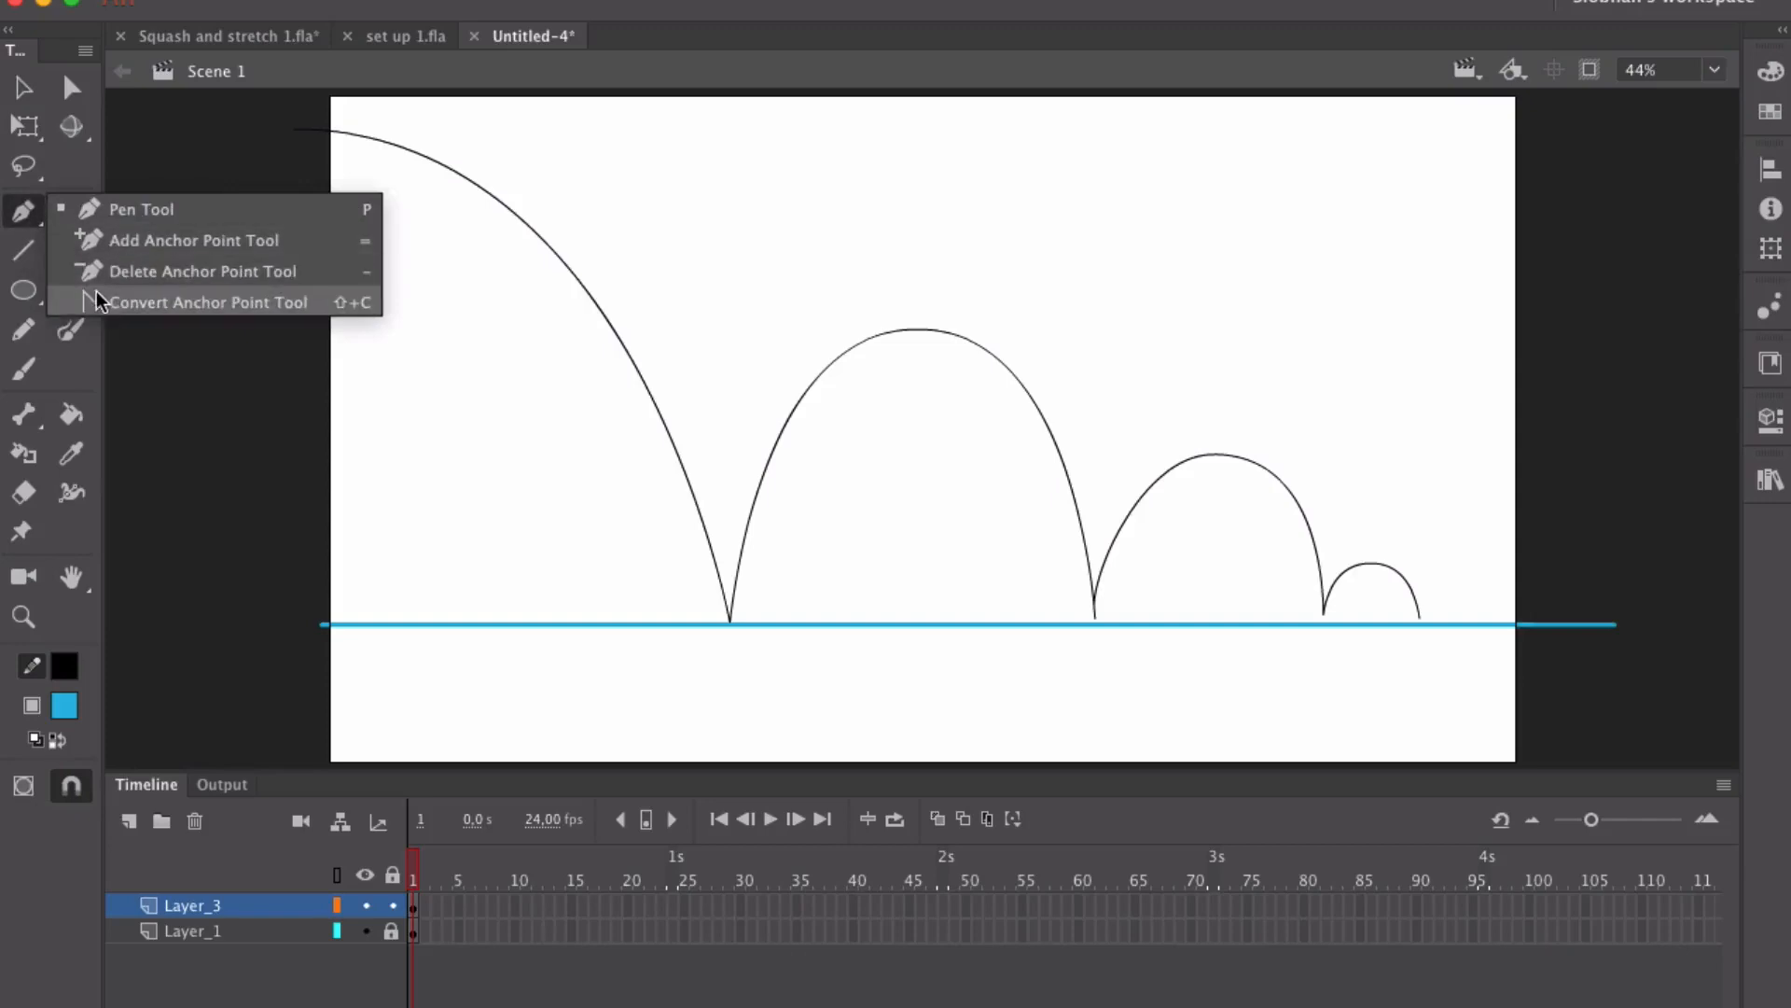
click(97, 294)
click(1223, 456)
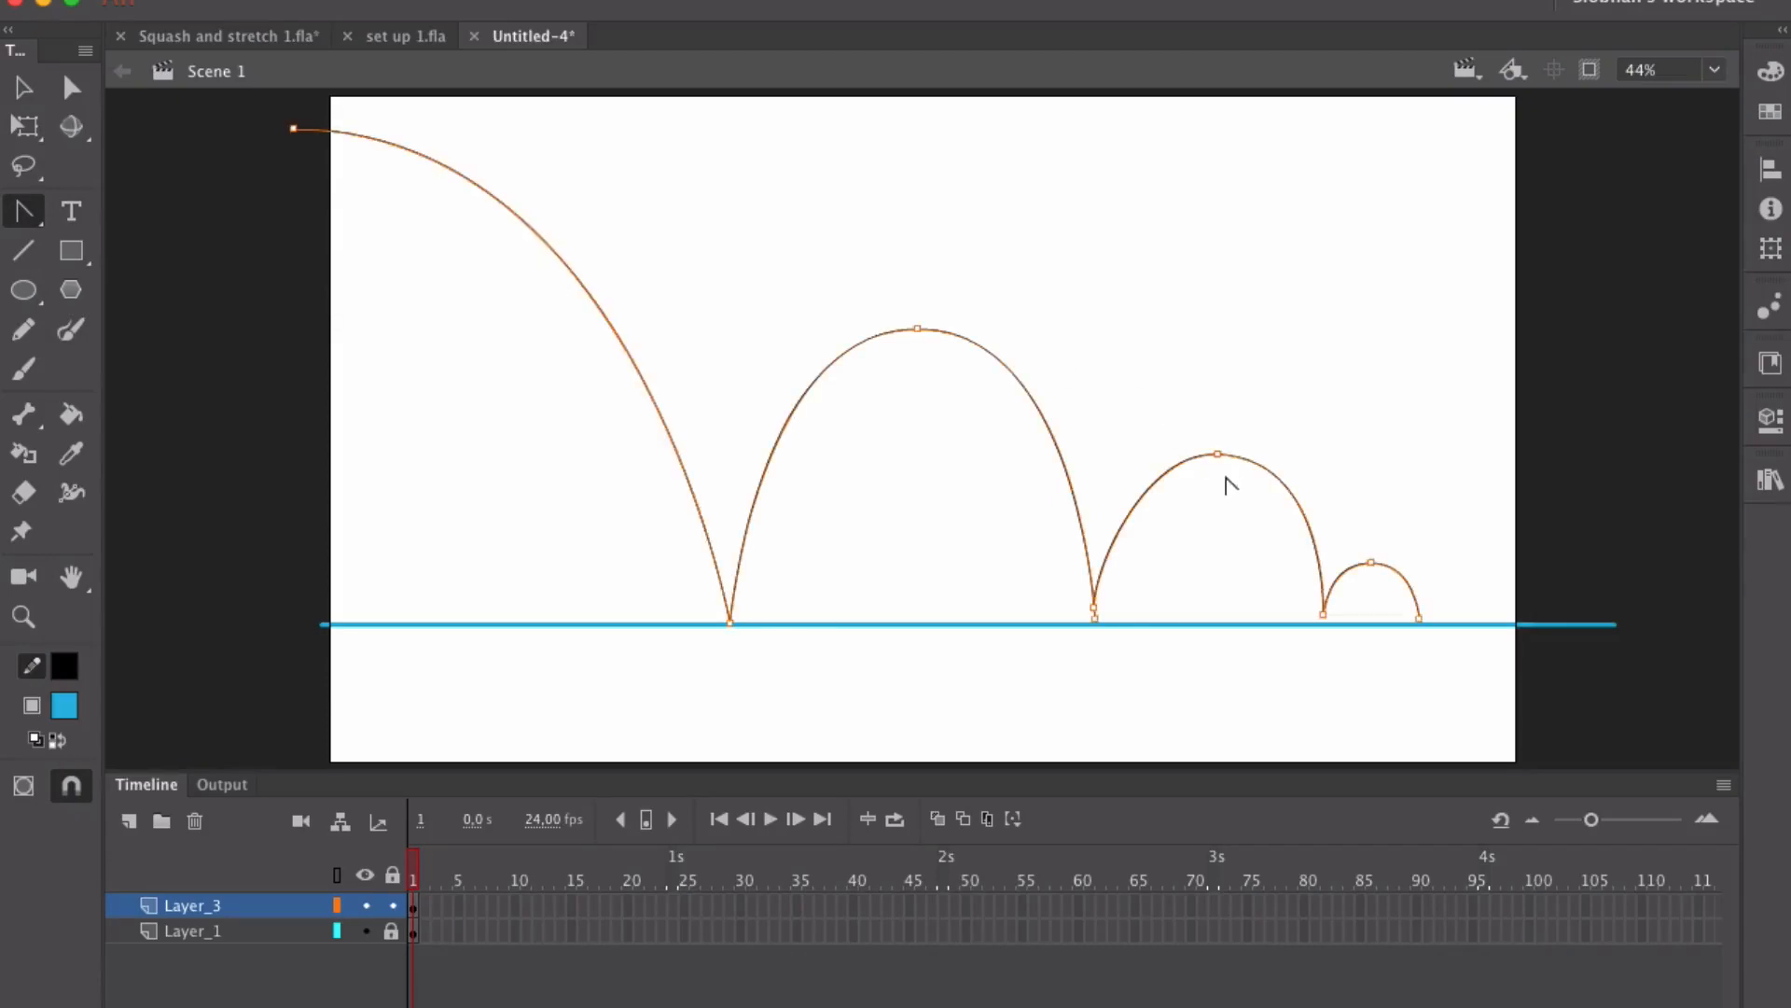
key(super)
click(1217, 455)
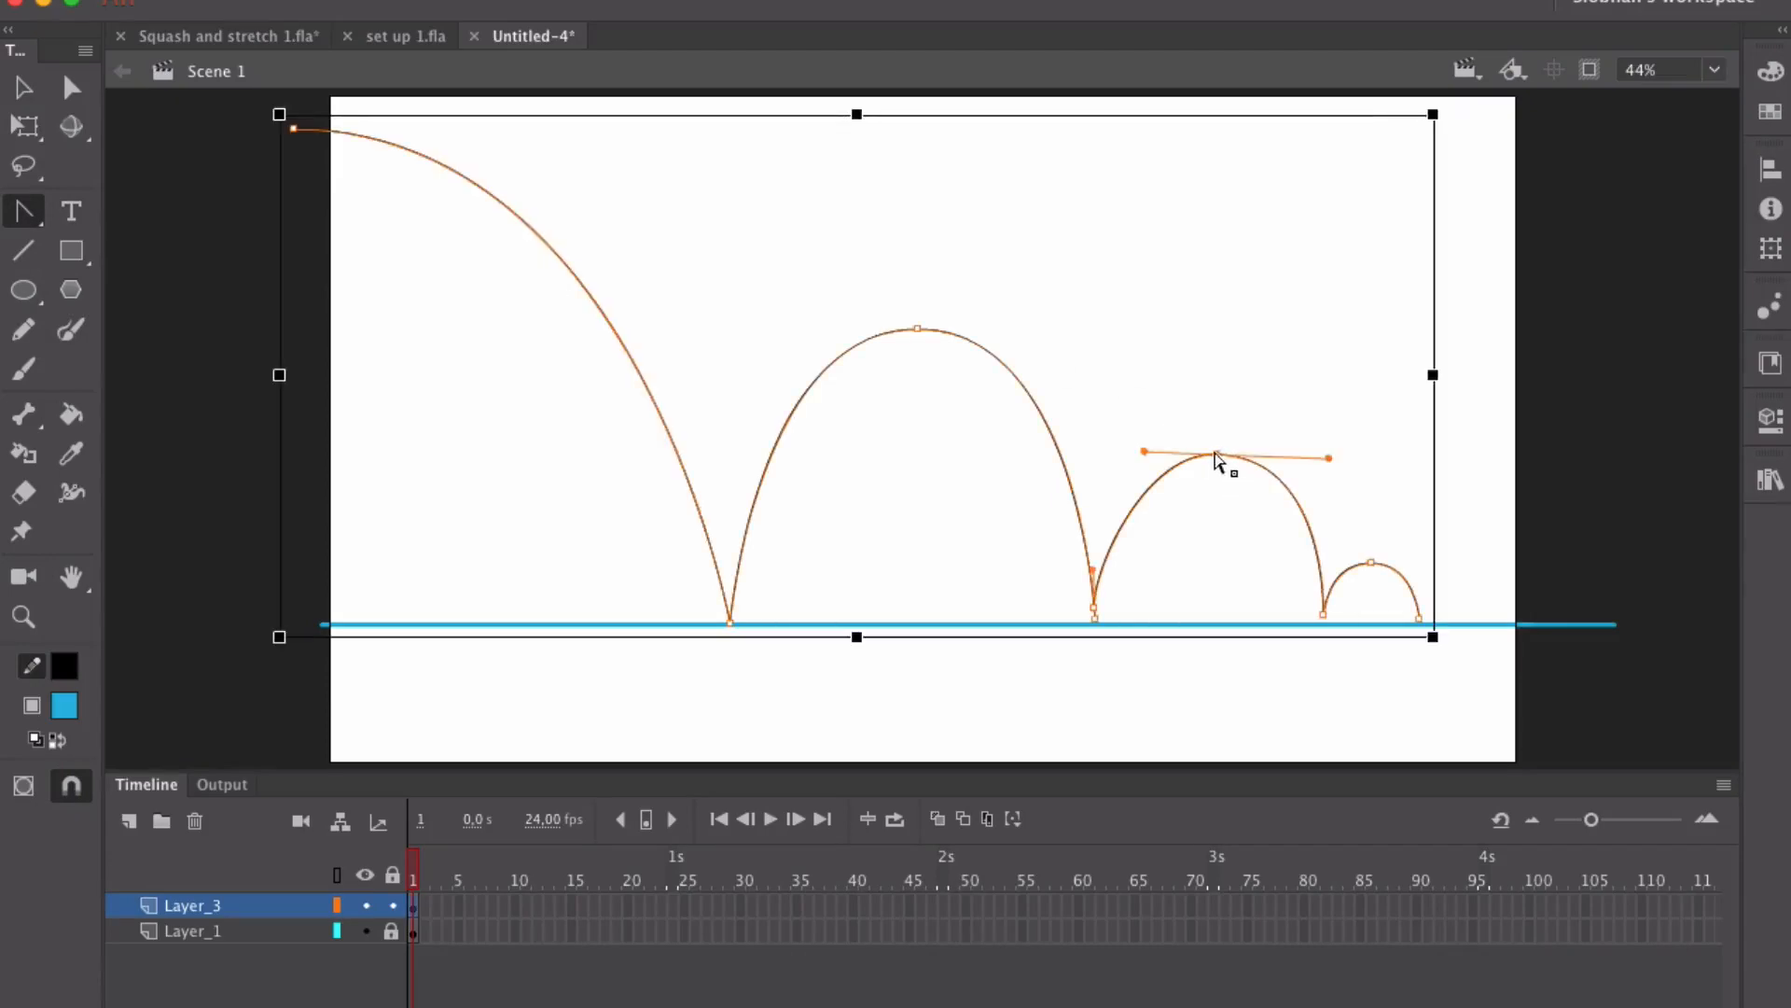
drag(1144, 451, 1132, 452)
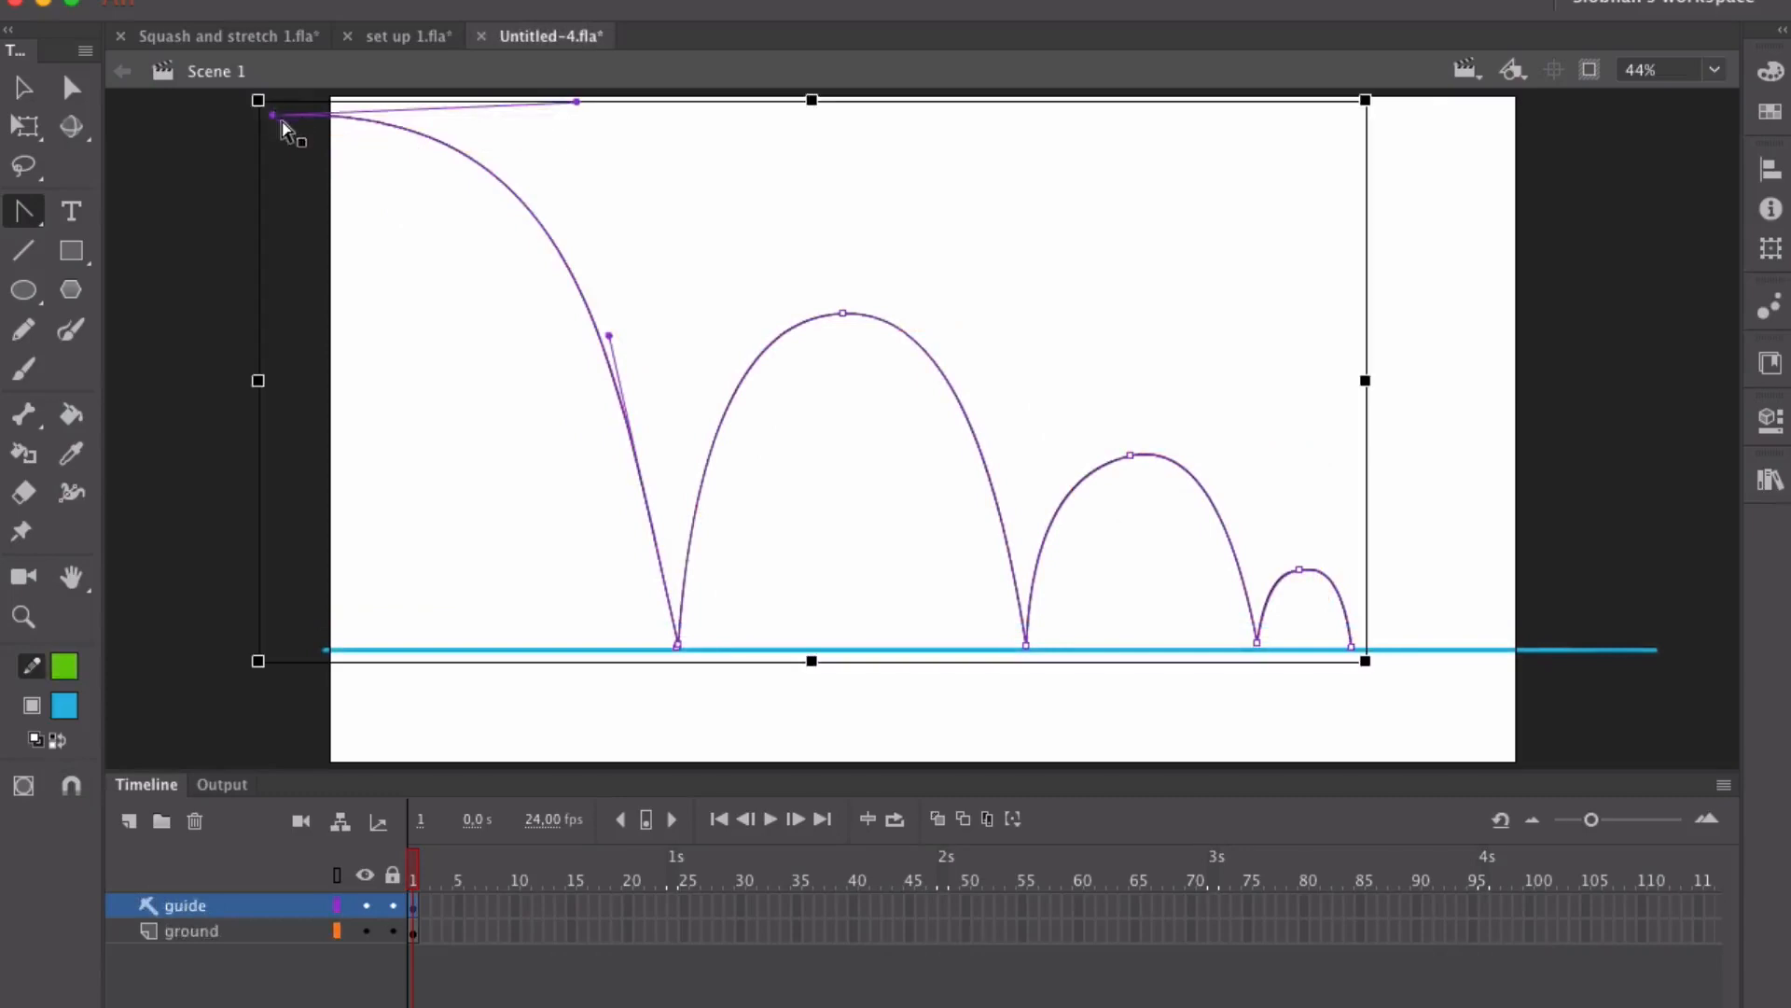
Step: Move the guide path's starting anchor closer to the stage and adjust the first falling arc's curve handles
drag(275, 116, 301, 120)
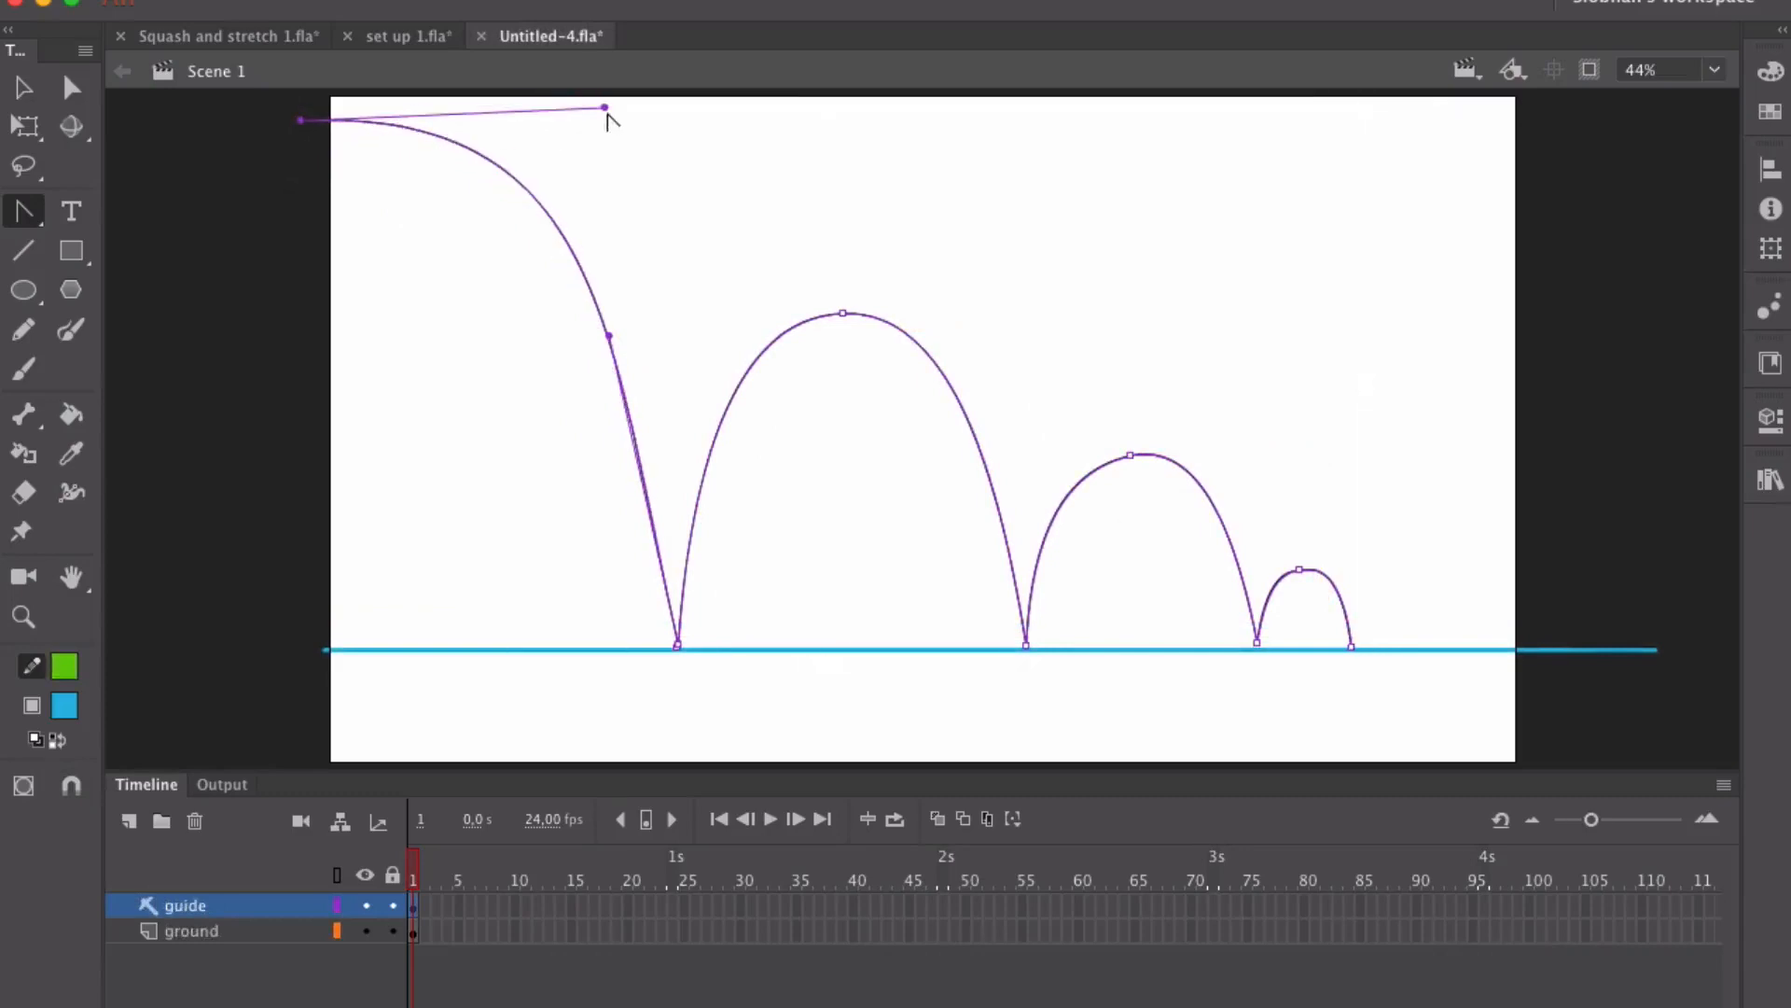
drag(606, 114, 623, 128)
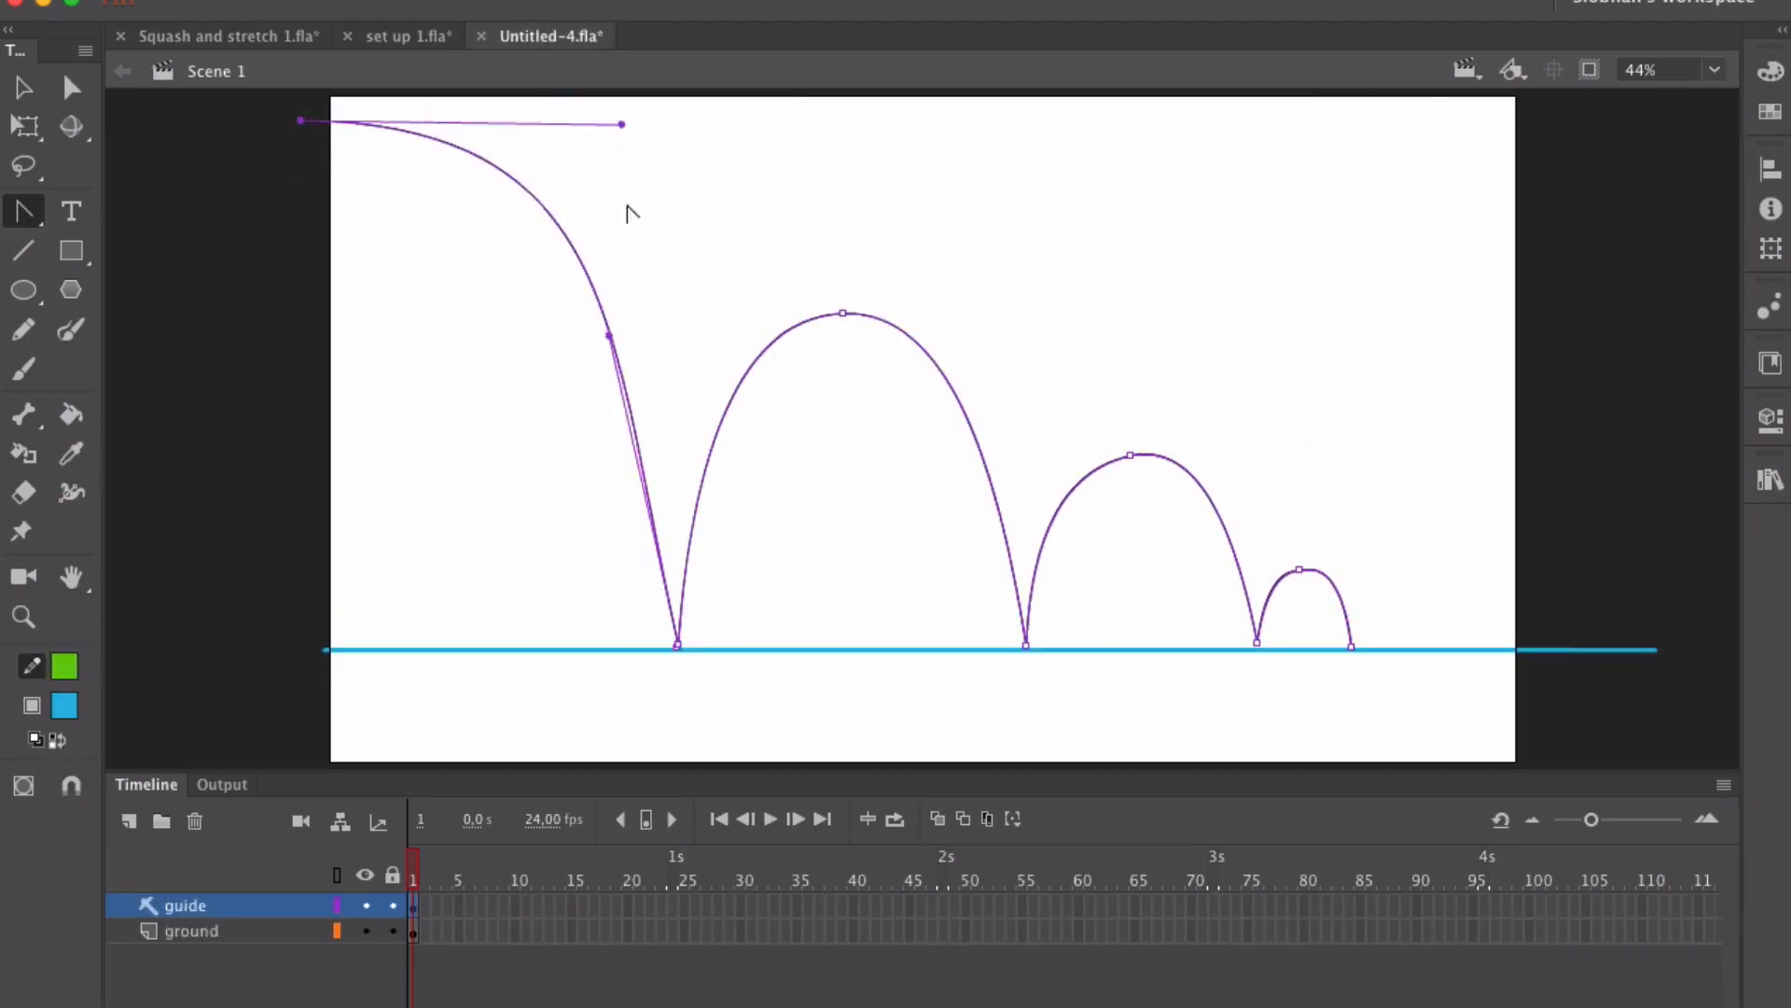
mouse_move(611, 336)
mouse_down()
mouse_move(577, 328)
mouse_move(634, 336)
mouse_up()
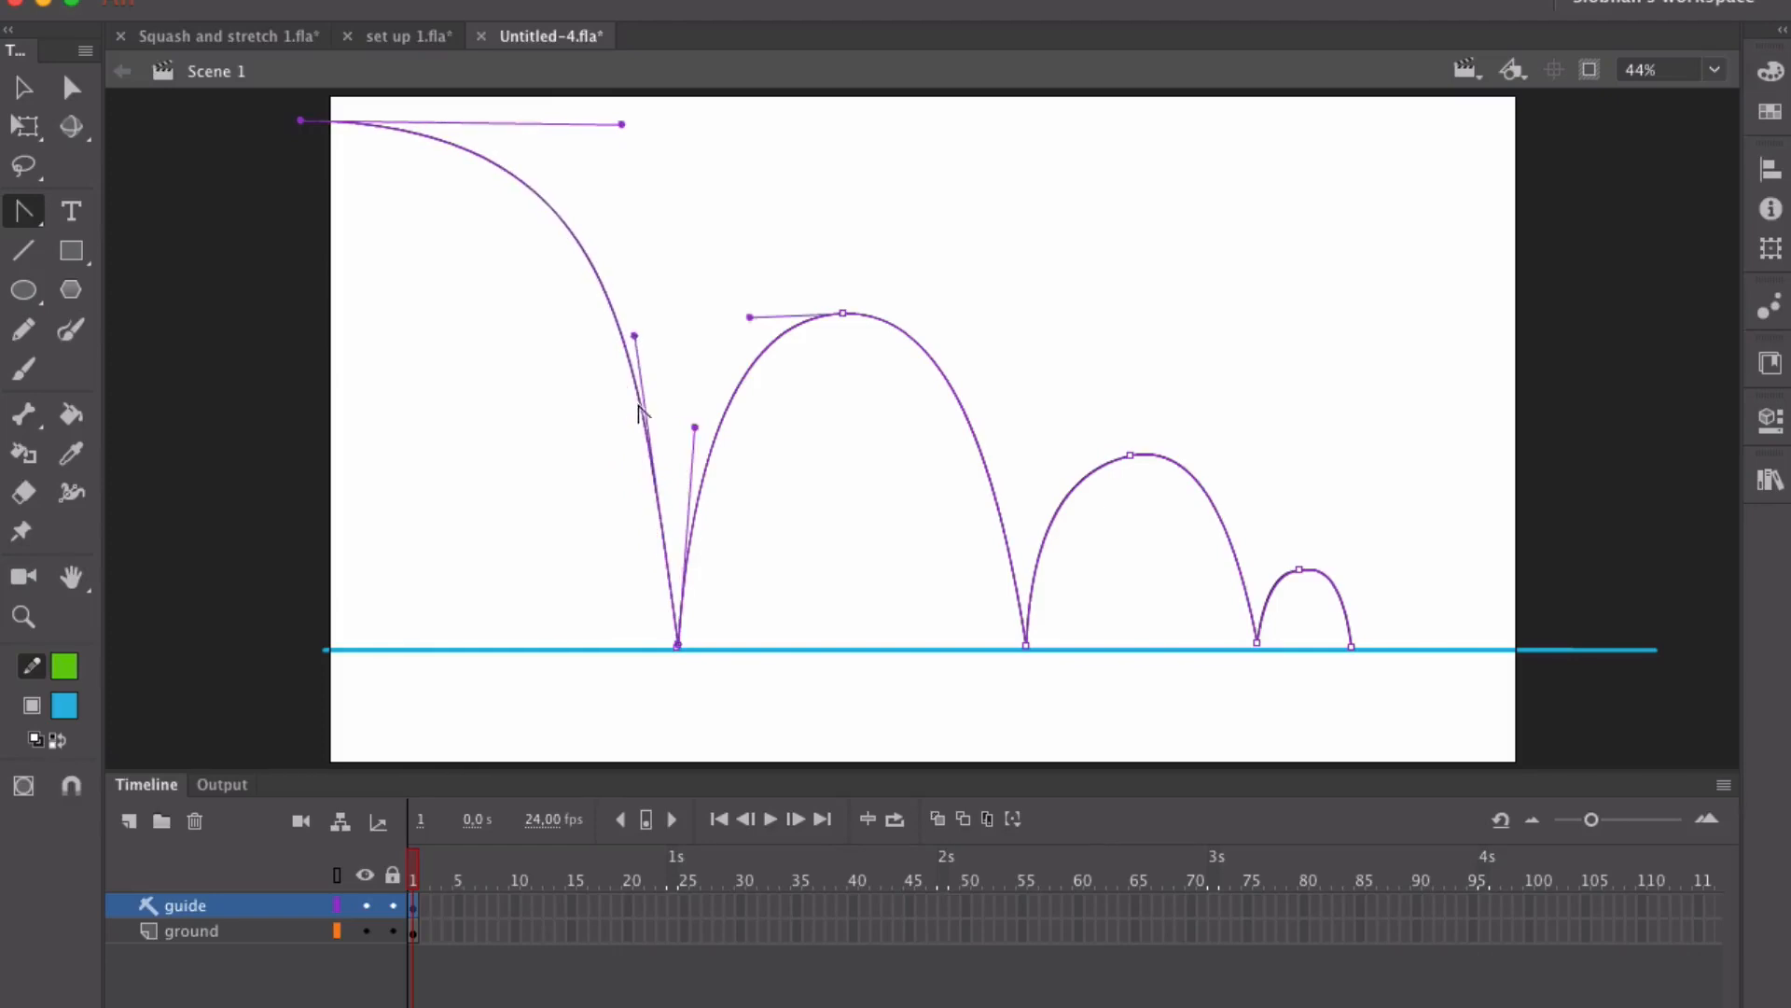
drag(622, 124, 574, 124)
key(v)
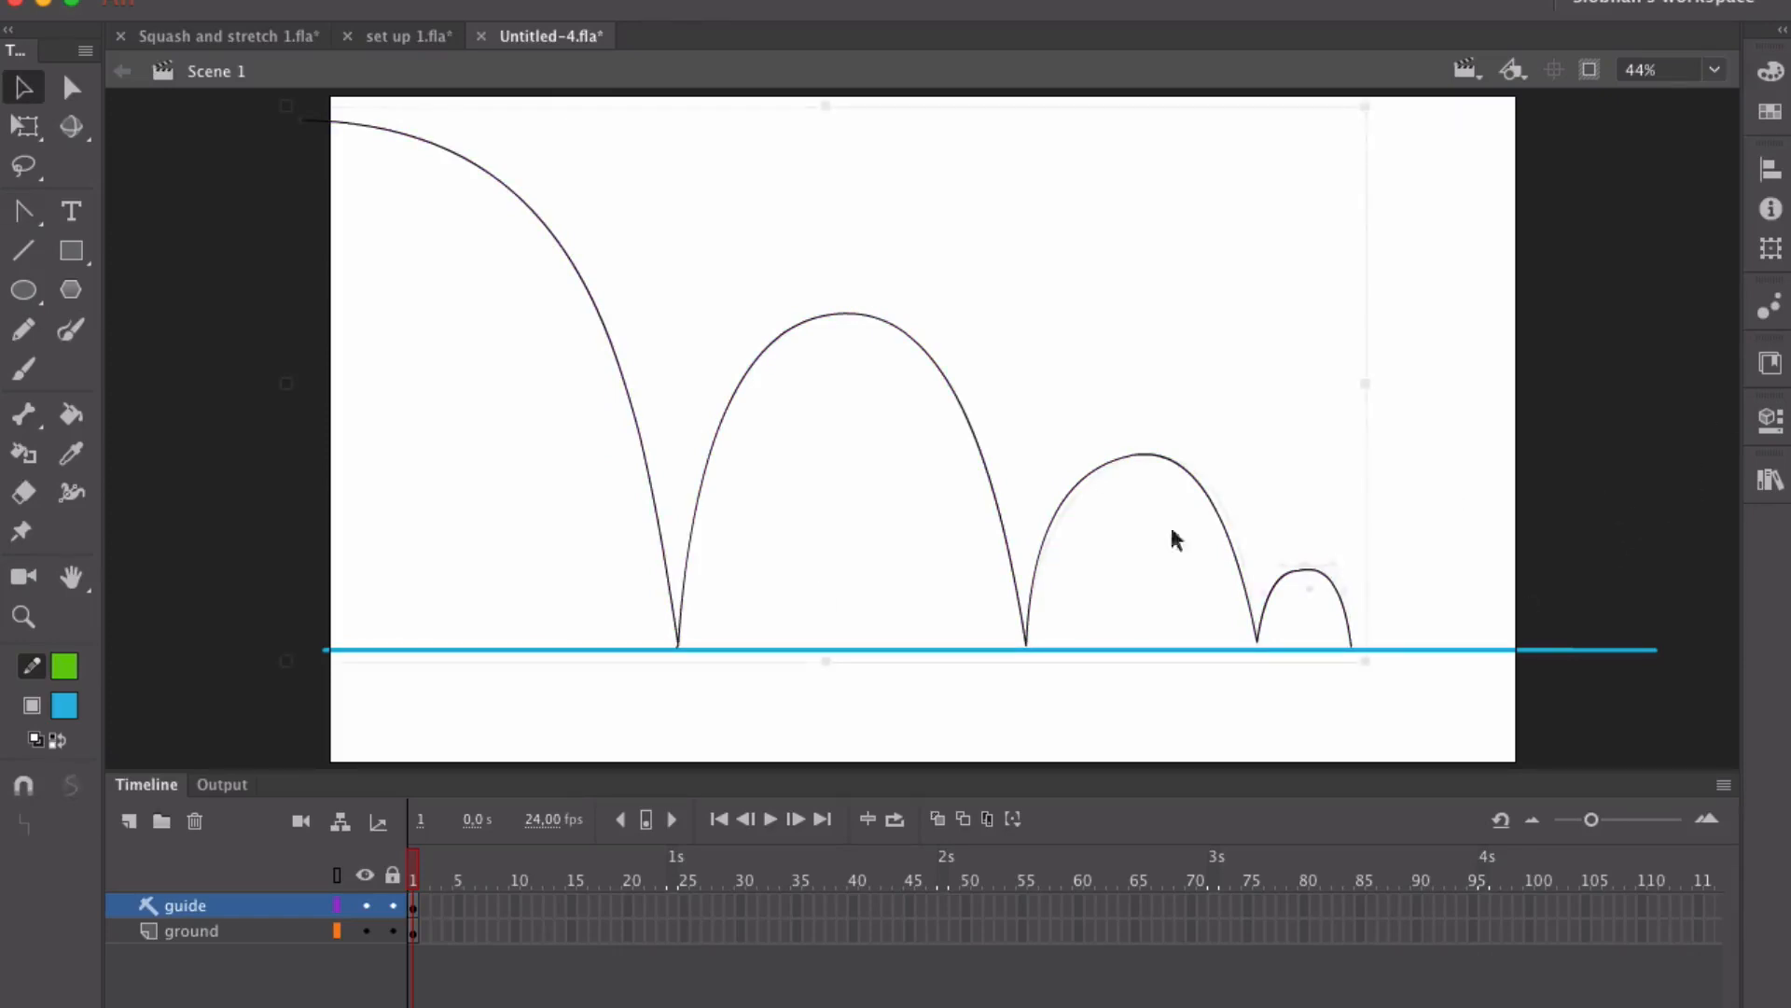
Step: Reshape the lower part of the first falling arc on the guide layer with the Selection tool
click(130, 822)
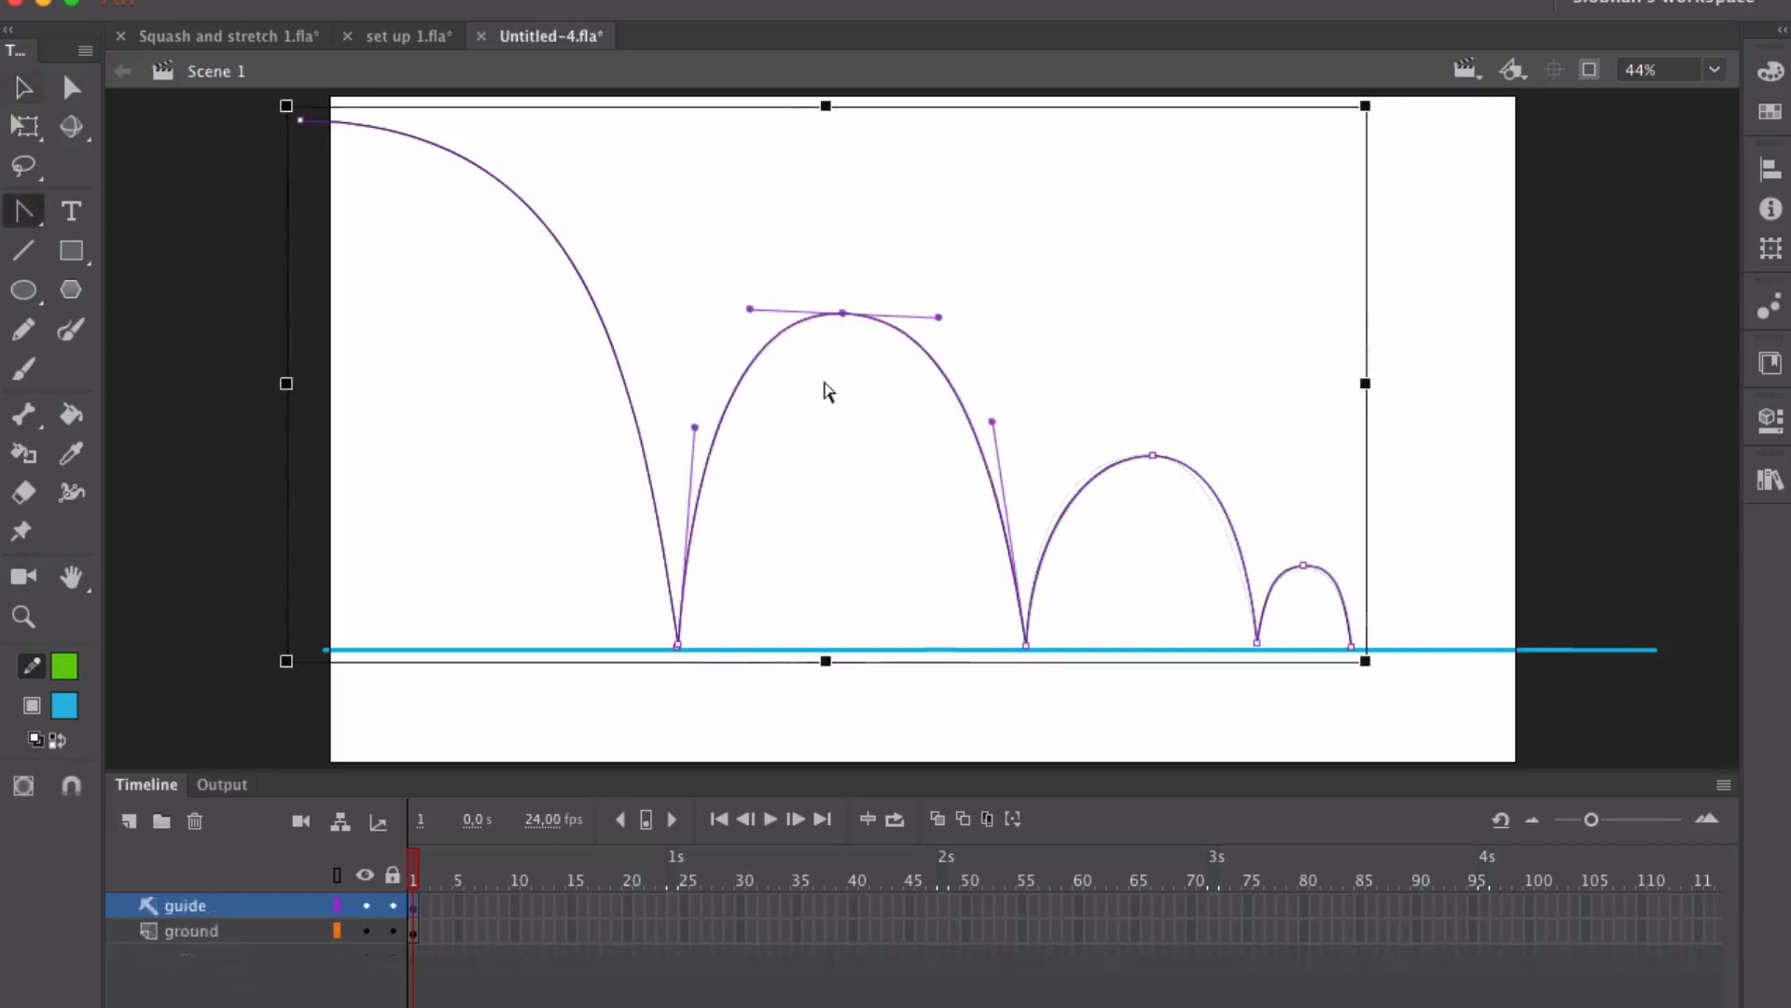
click(309, 127)
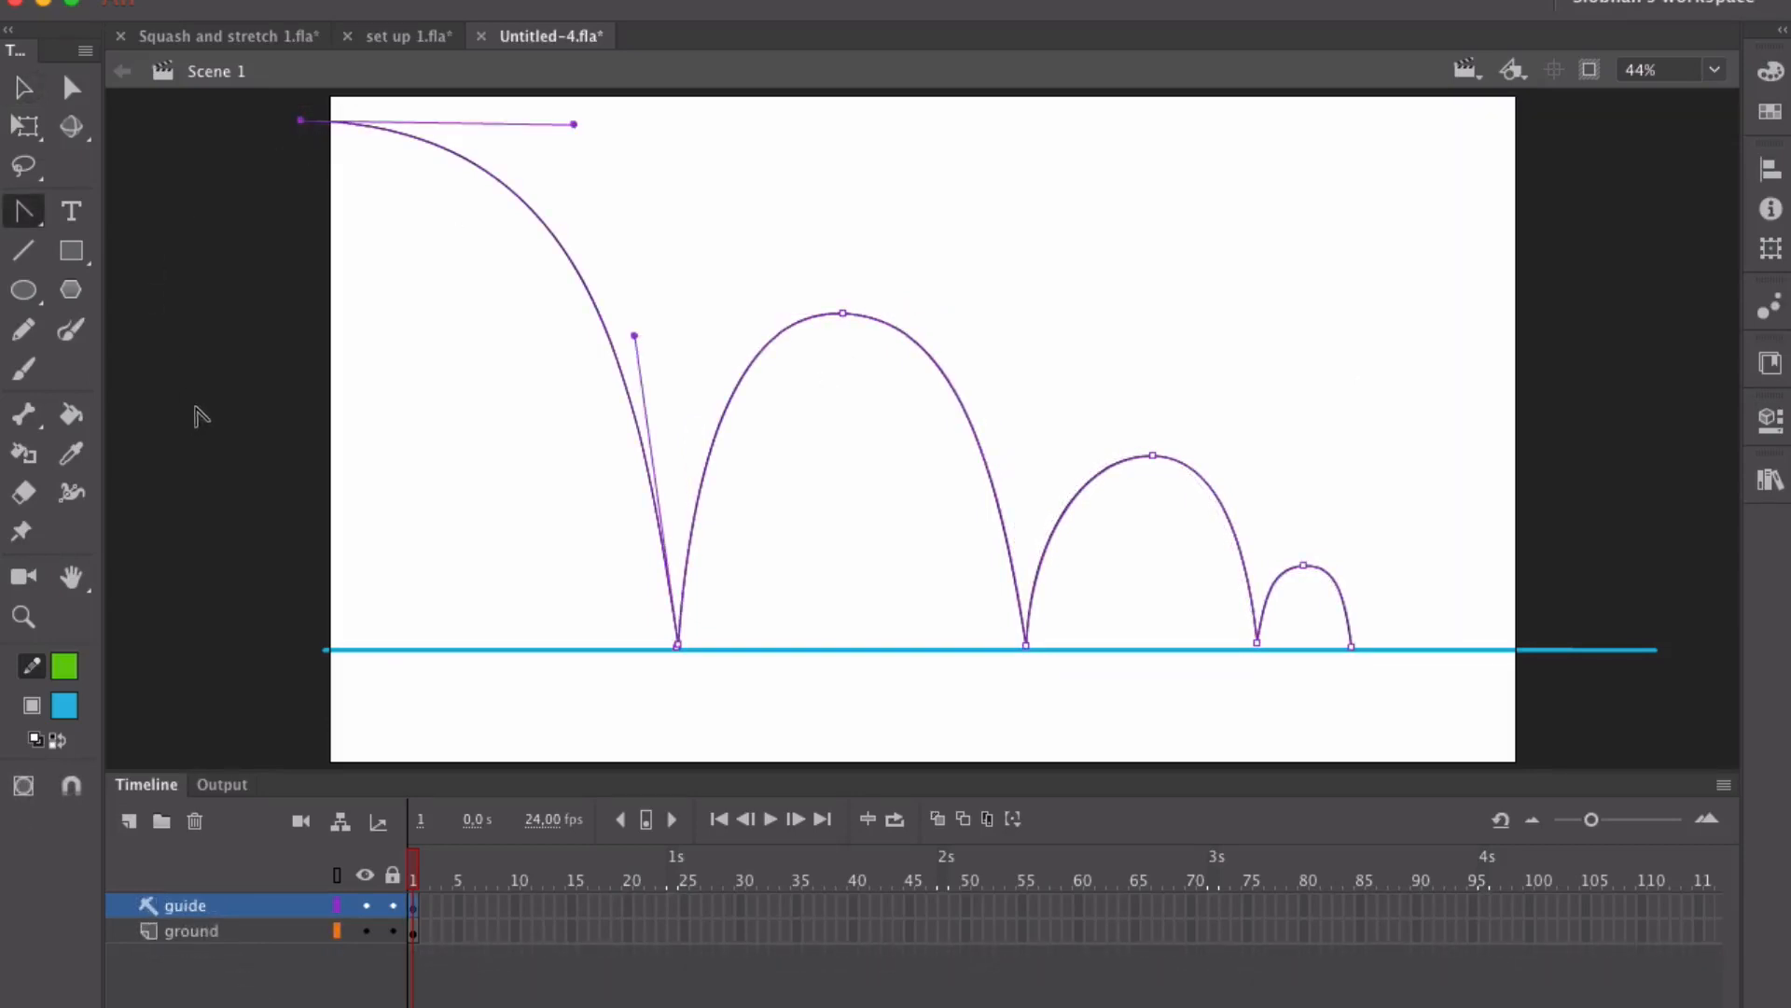
key(v)
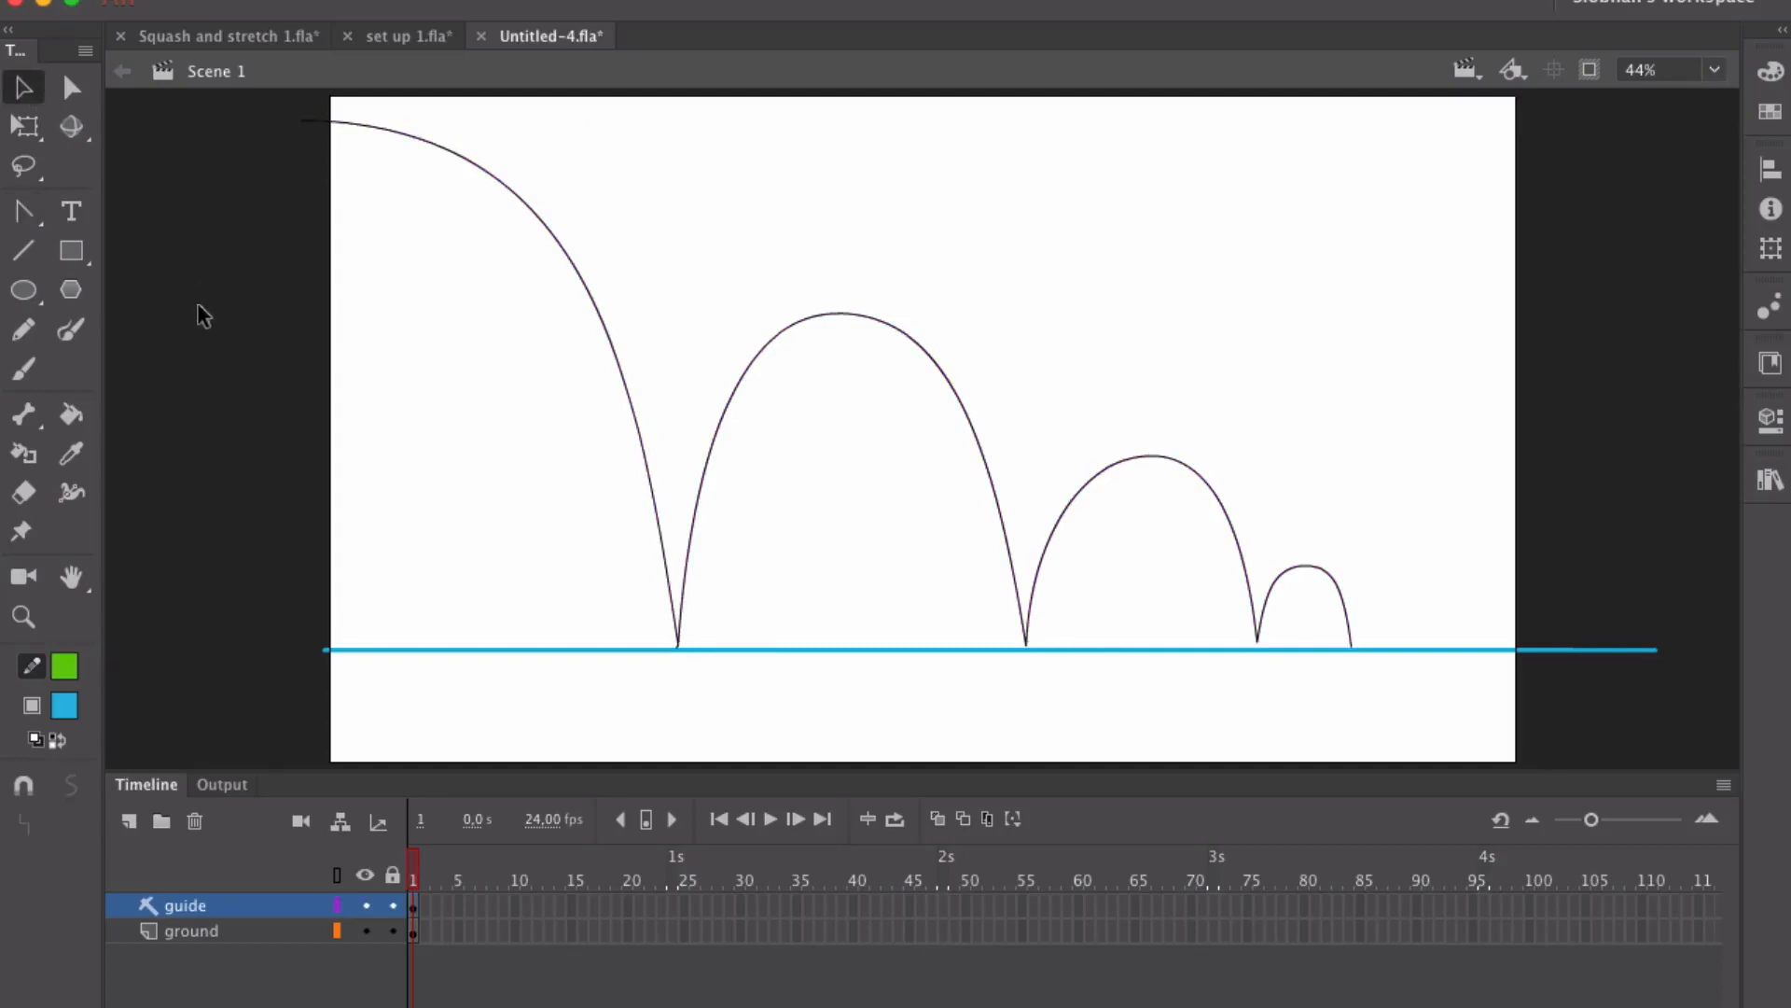
drag(631, 441, 654, 453)
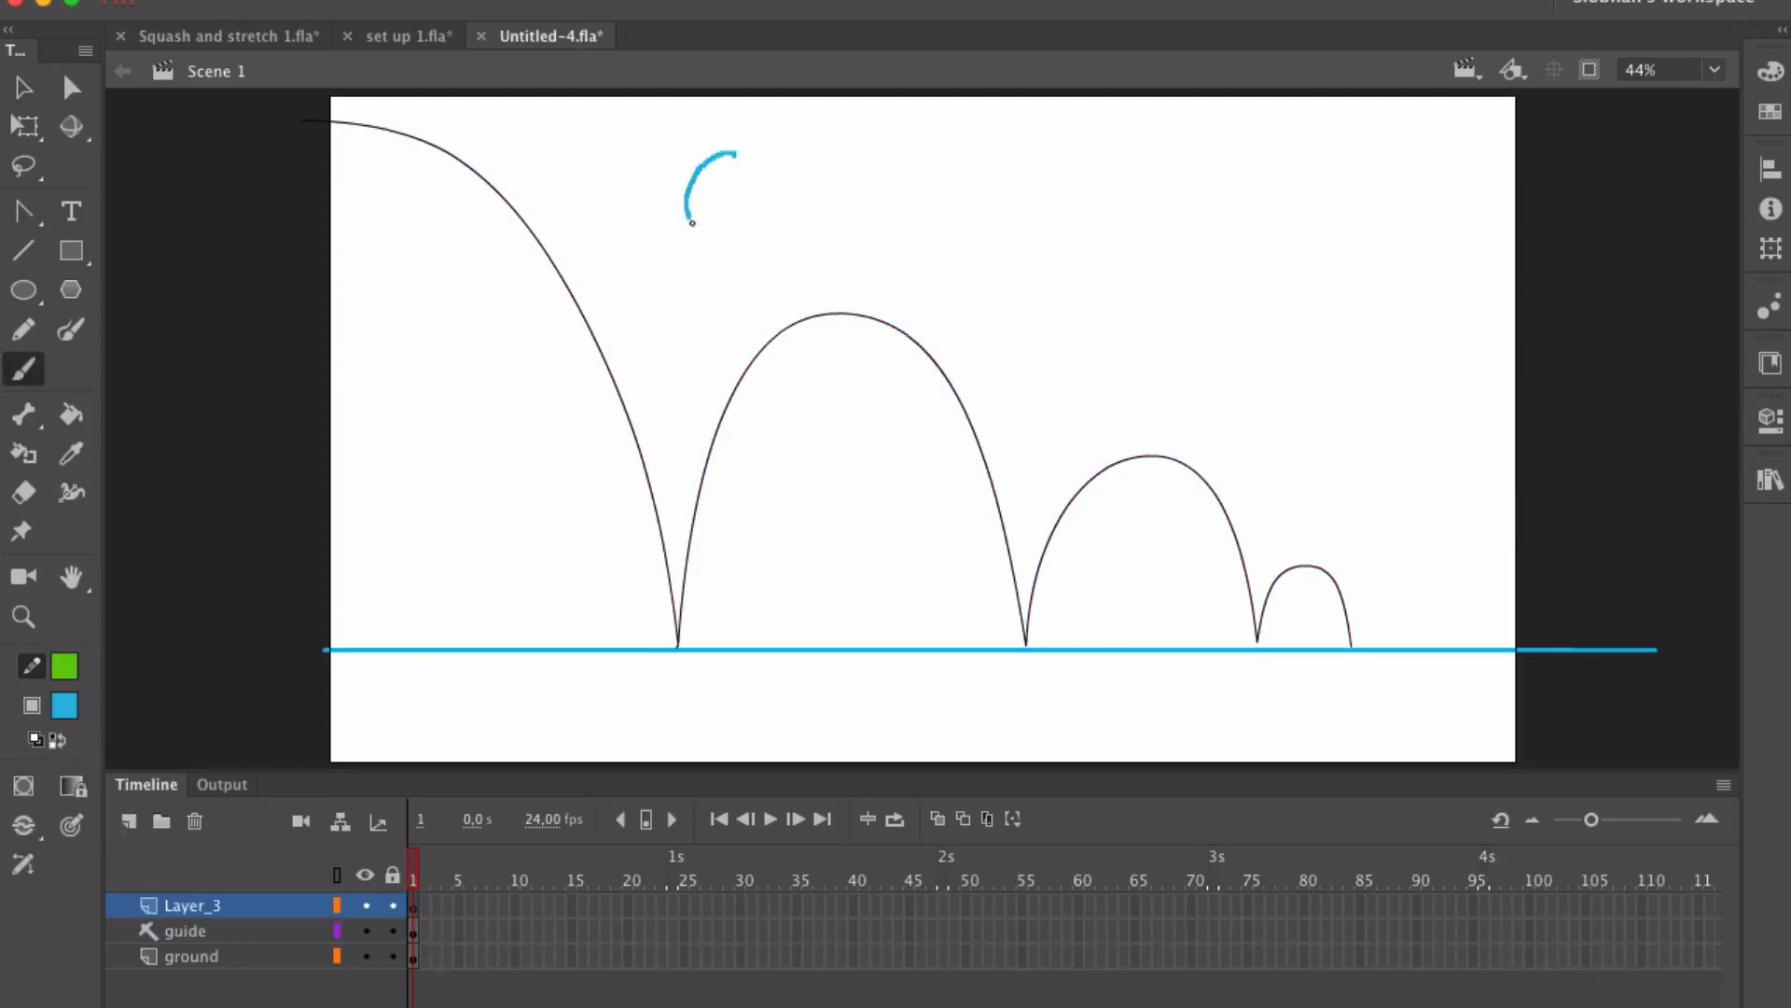
Step: Draw a blue circular ball outline with the Brush on Layer_3 and reposition it in the empty area above the arcs
drag(748, 239, 736, 152)
key(v)
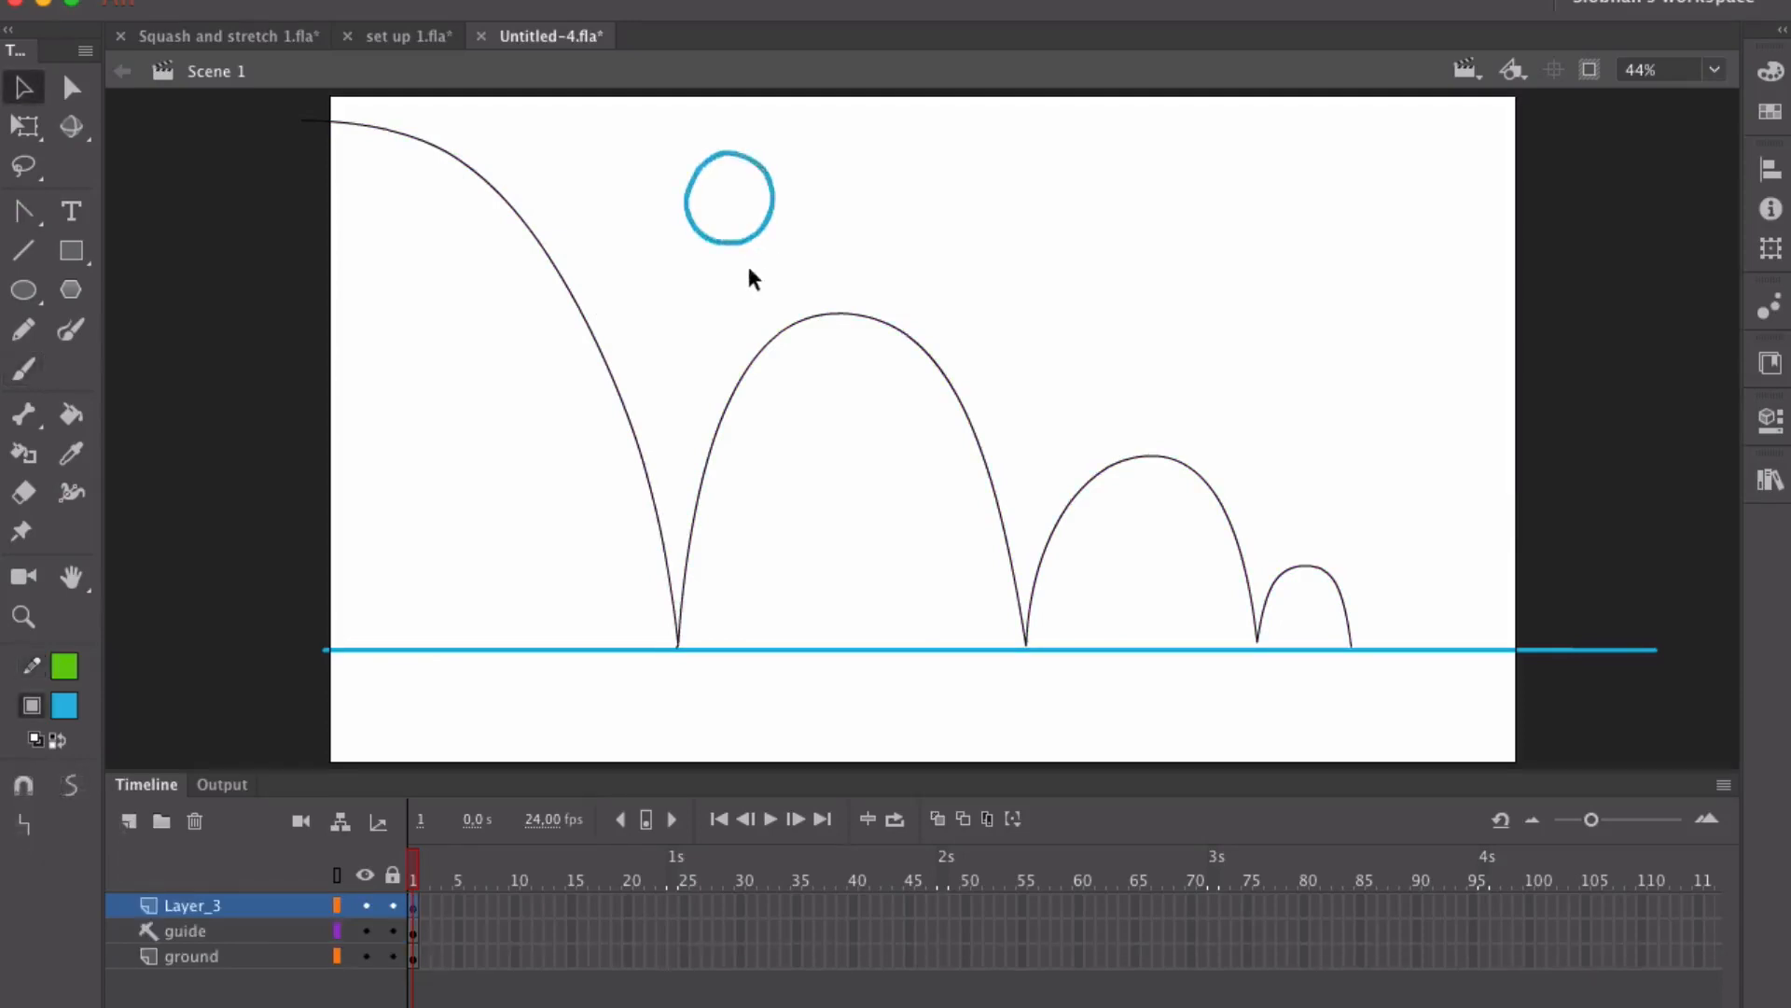
drag(752, 240, 558, 296)
drag(588, 382, 704, 222)
key(z)
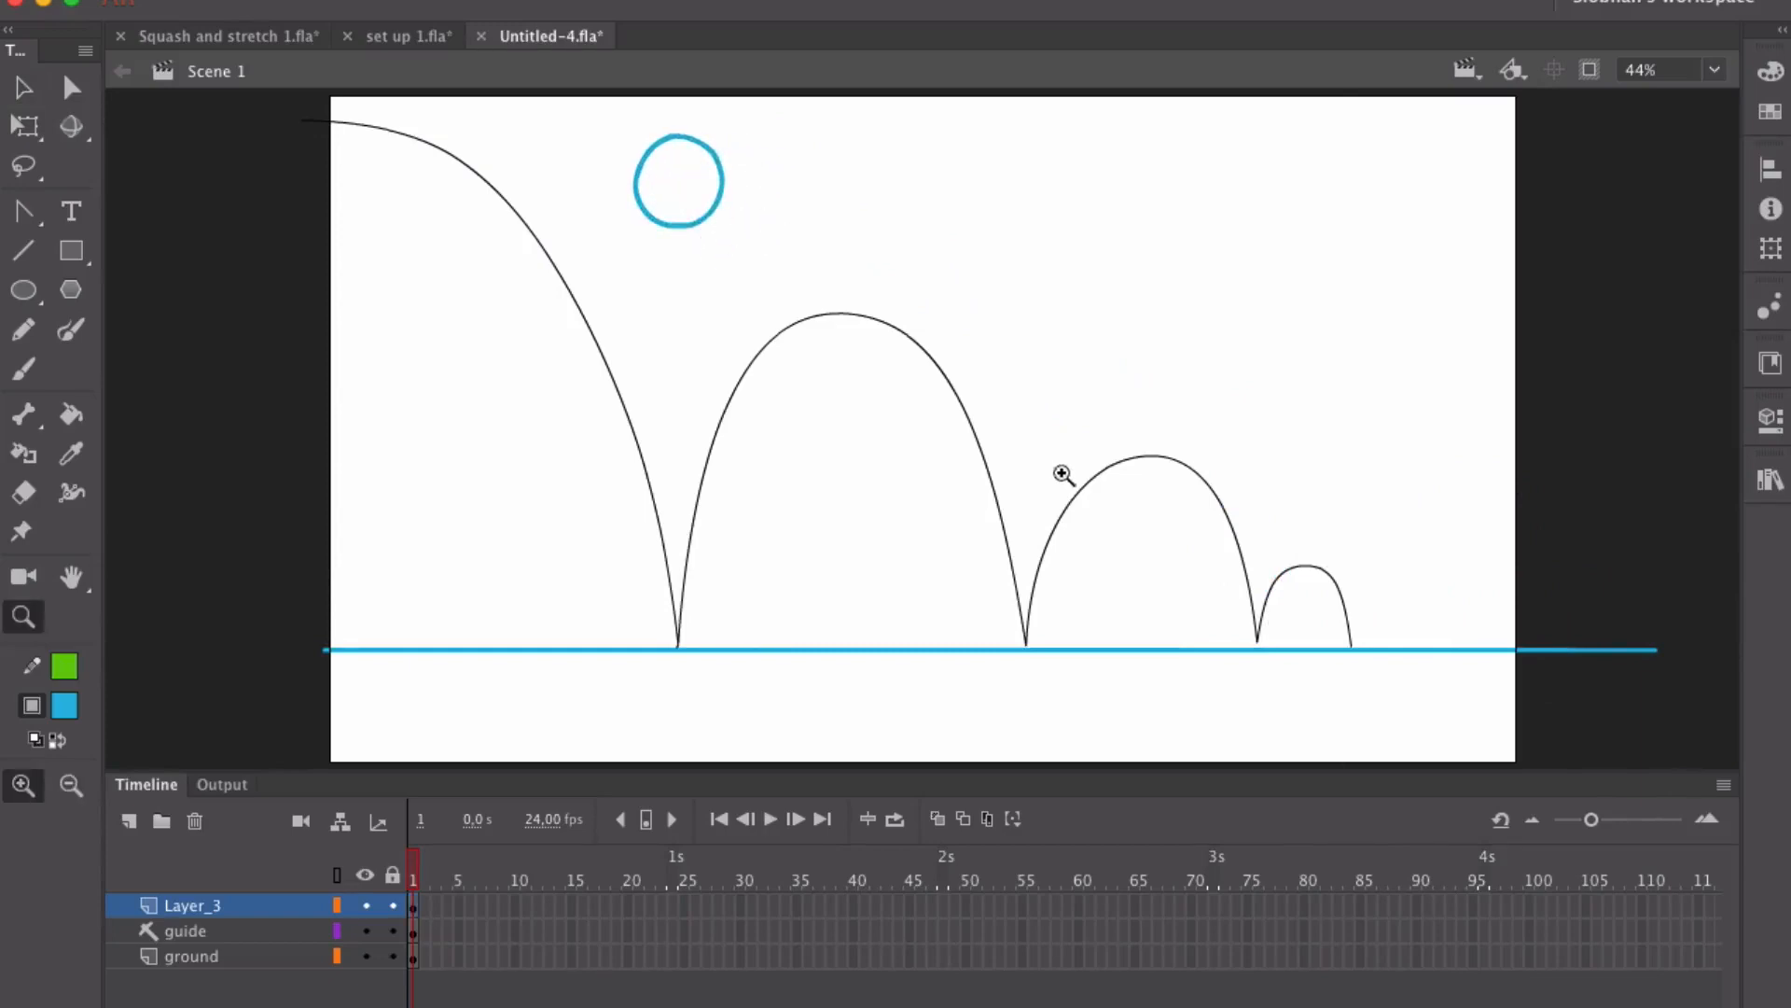
key(v)
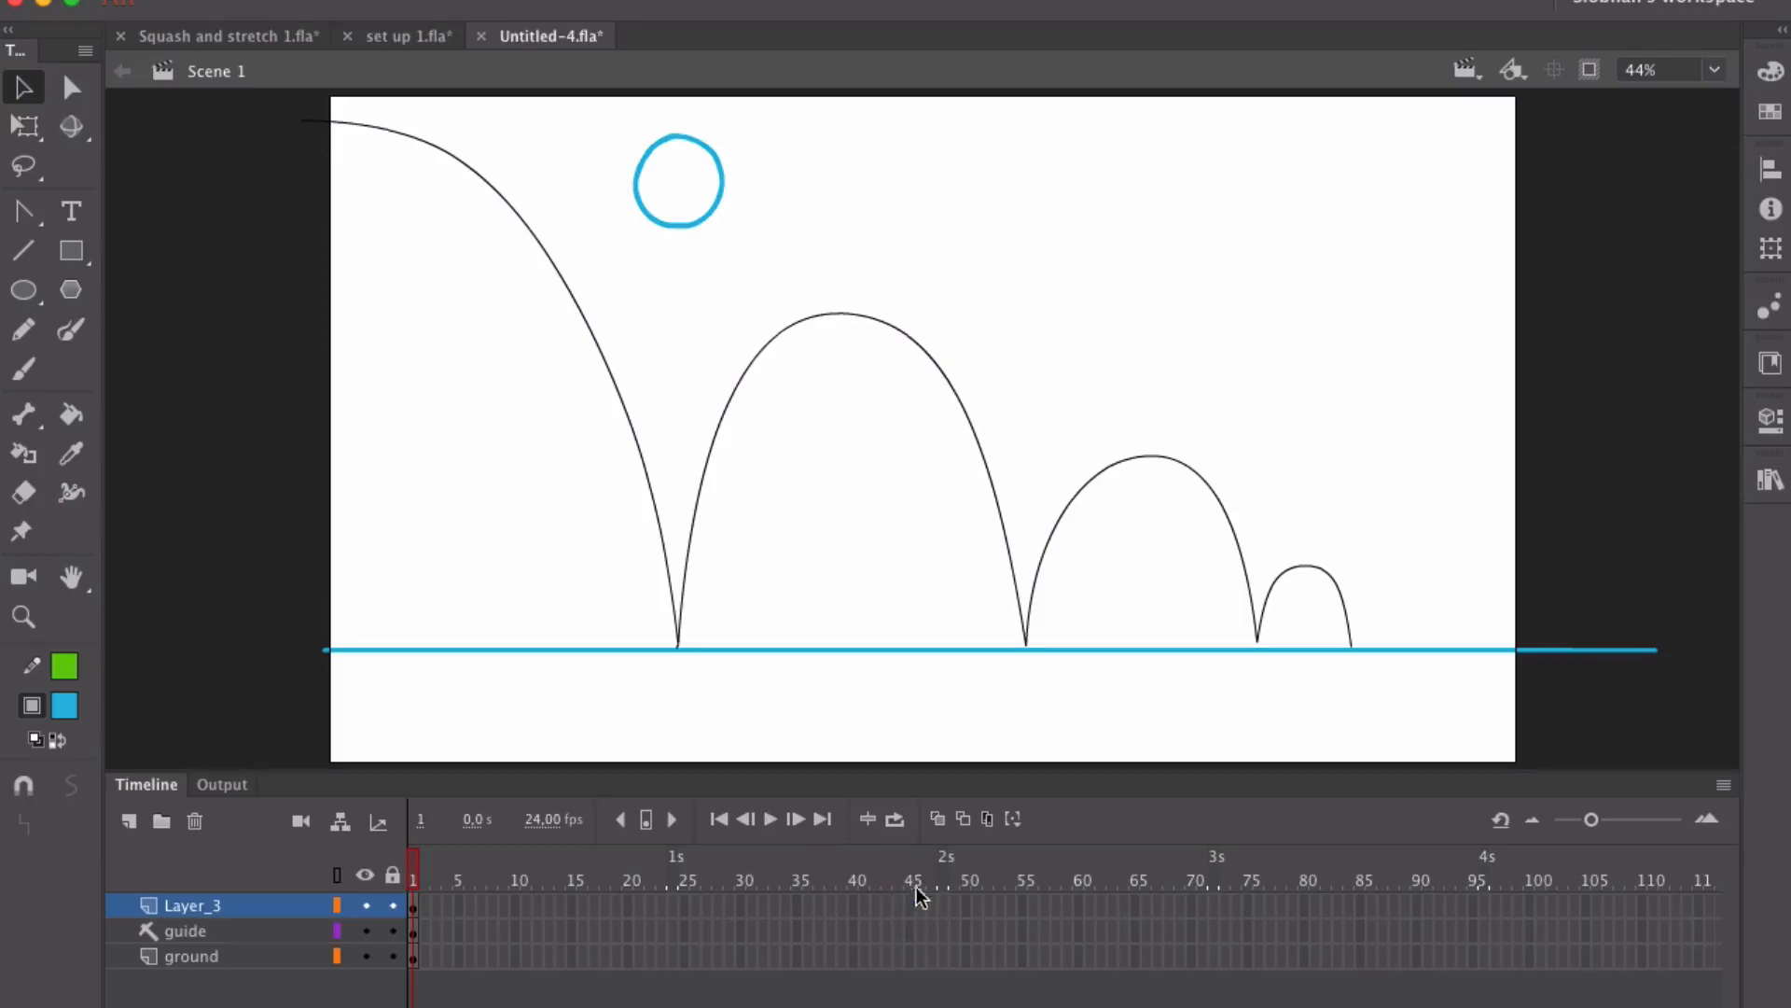
Step: Extend the Layer_3, guide and ground layers to frame 45 and play the timeline from the start
drag(909, 959, 908, 960)
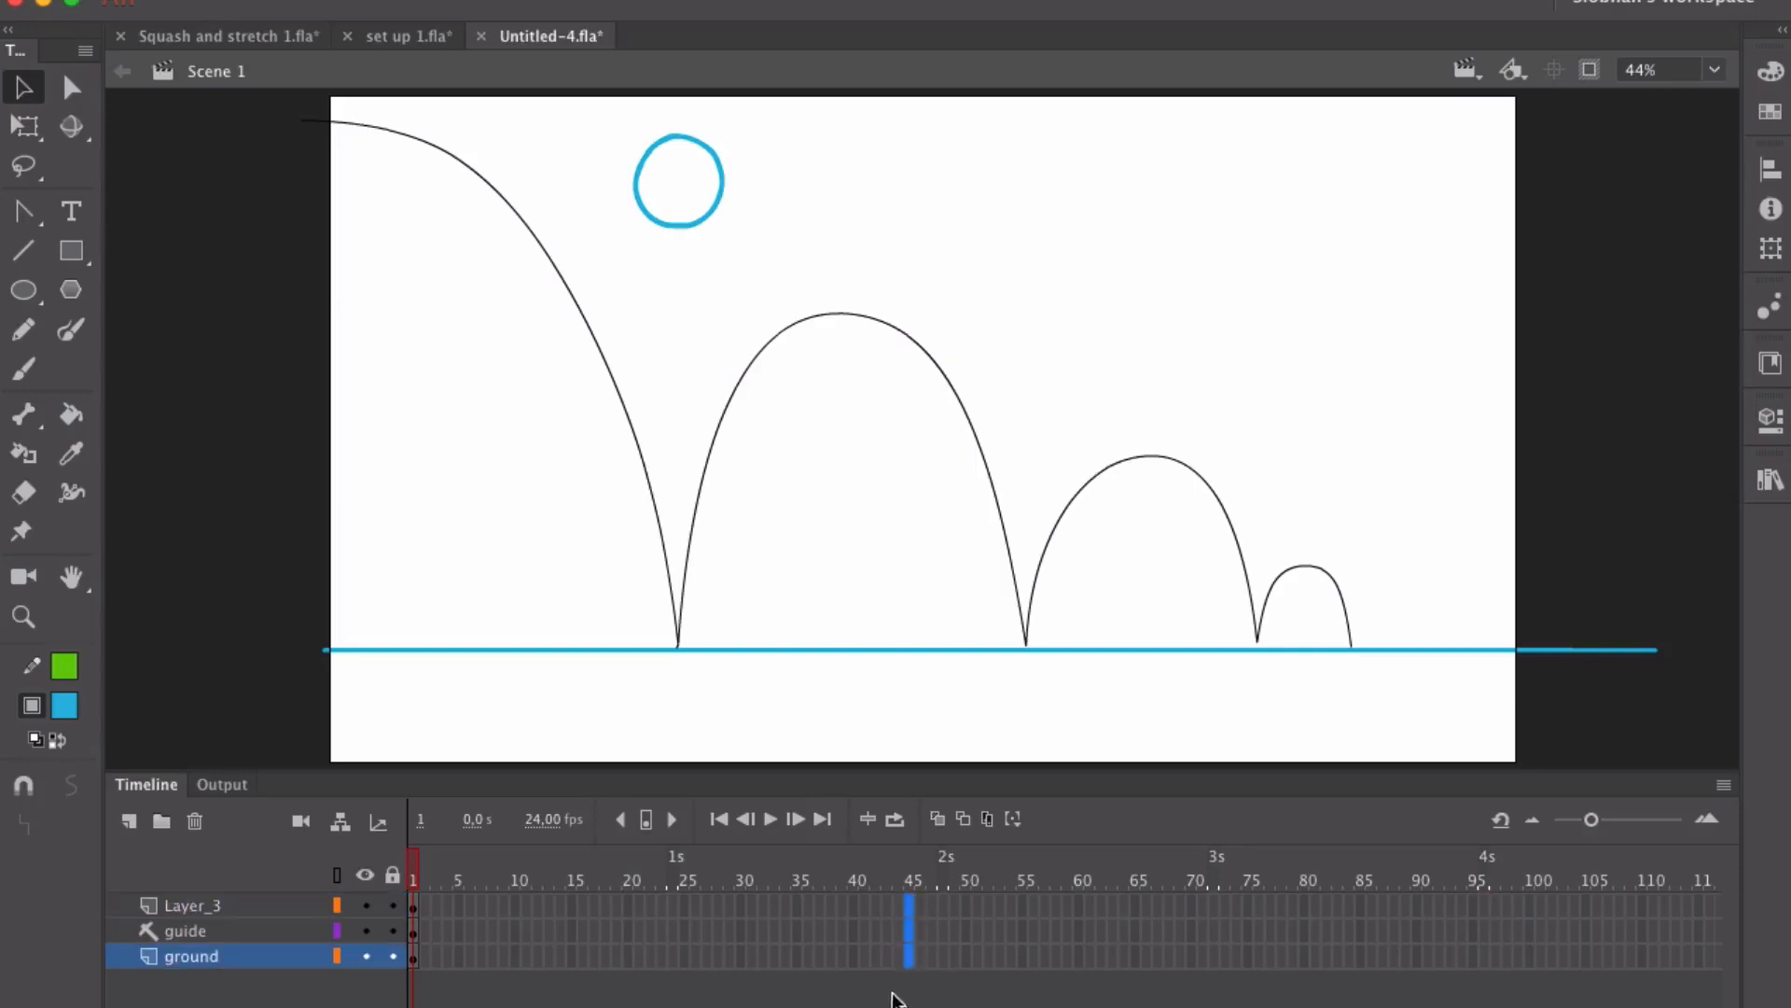
right_click(907, 893)
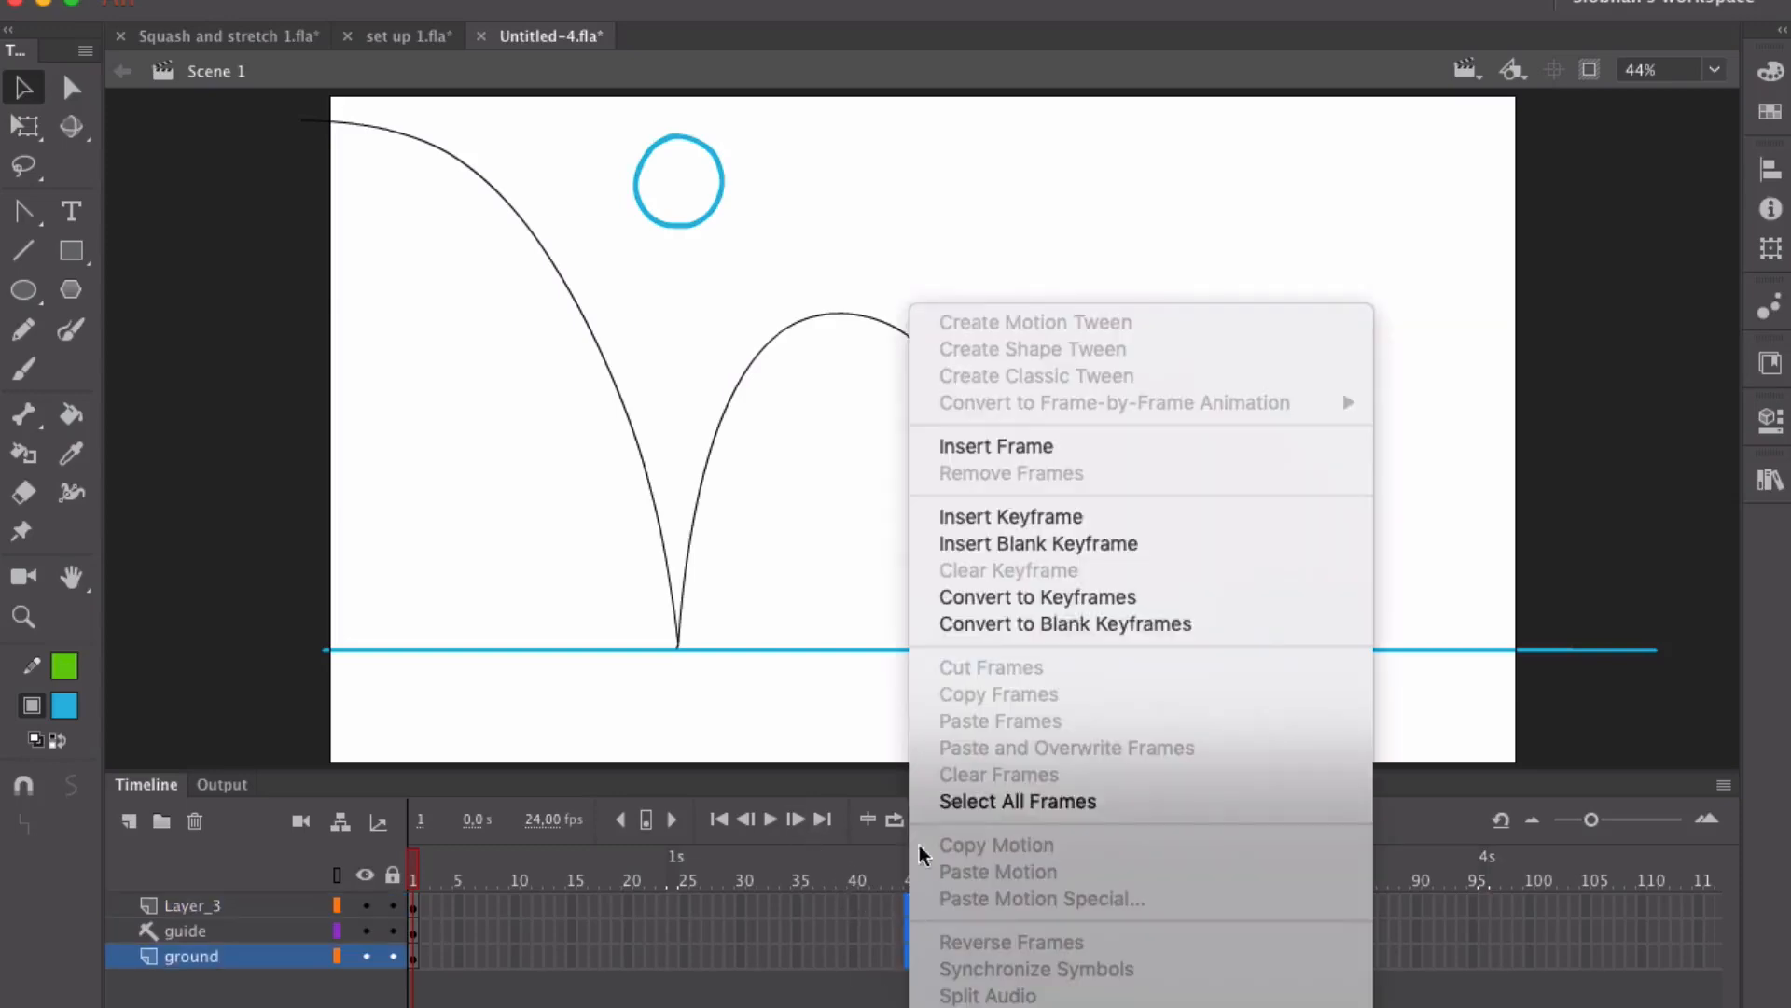
click(1022, 446)
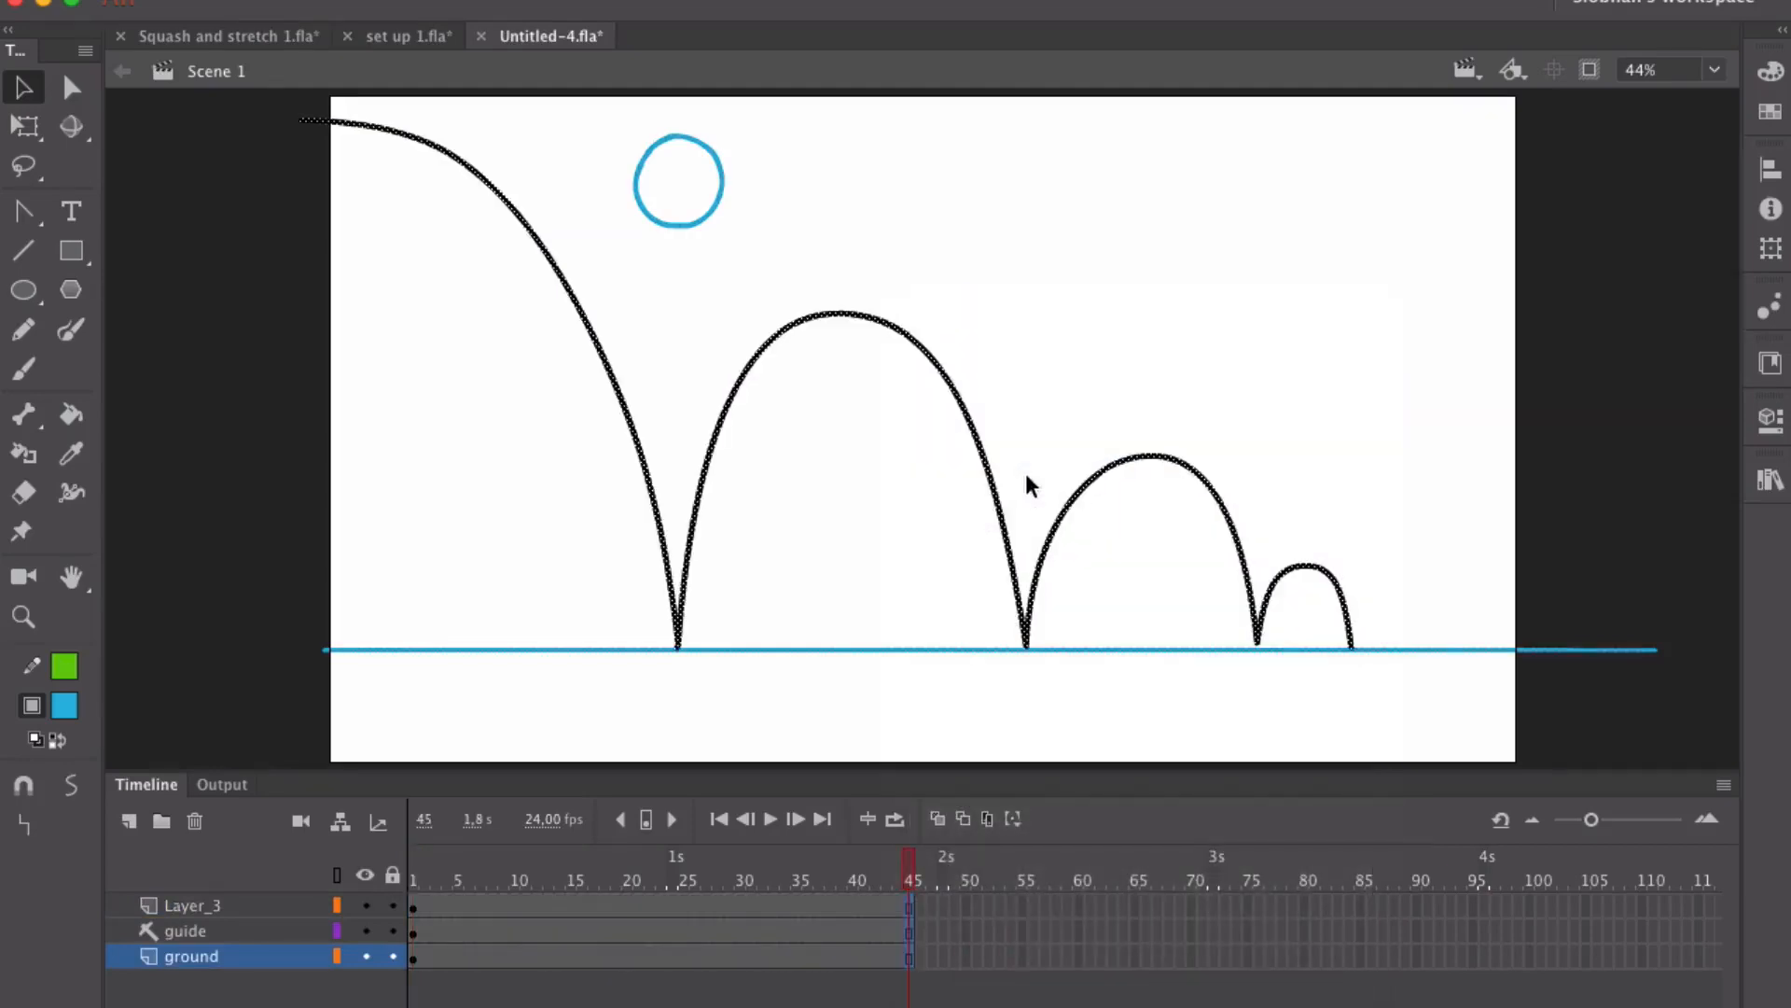
click(413, 875)
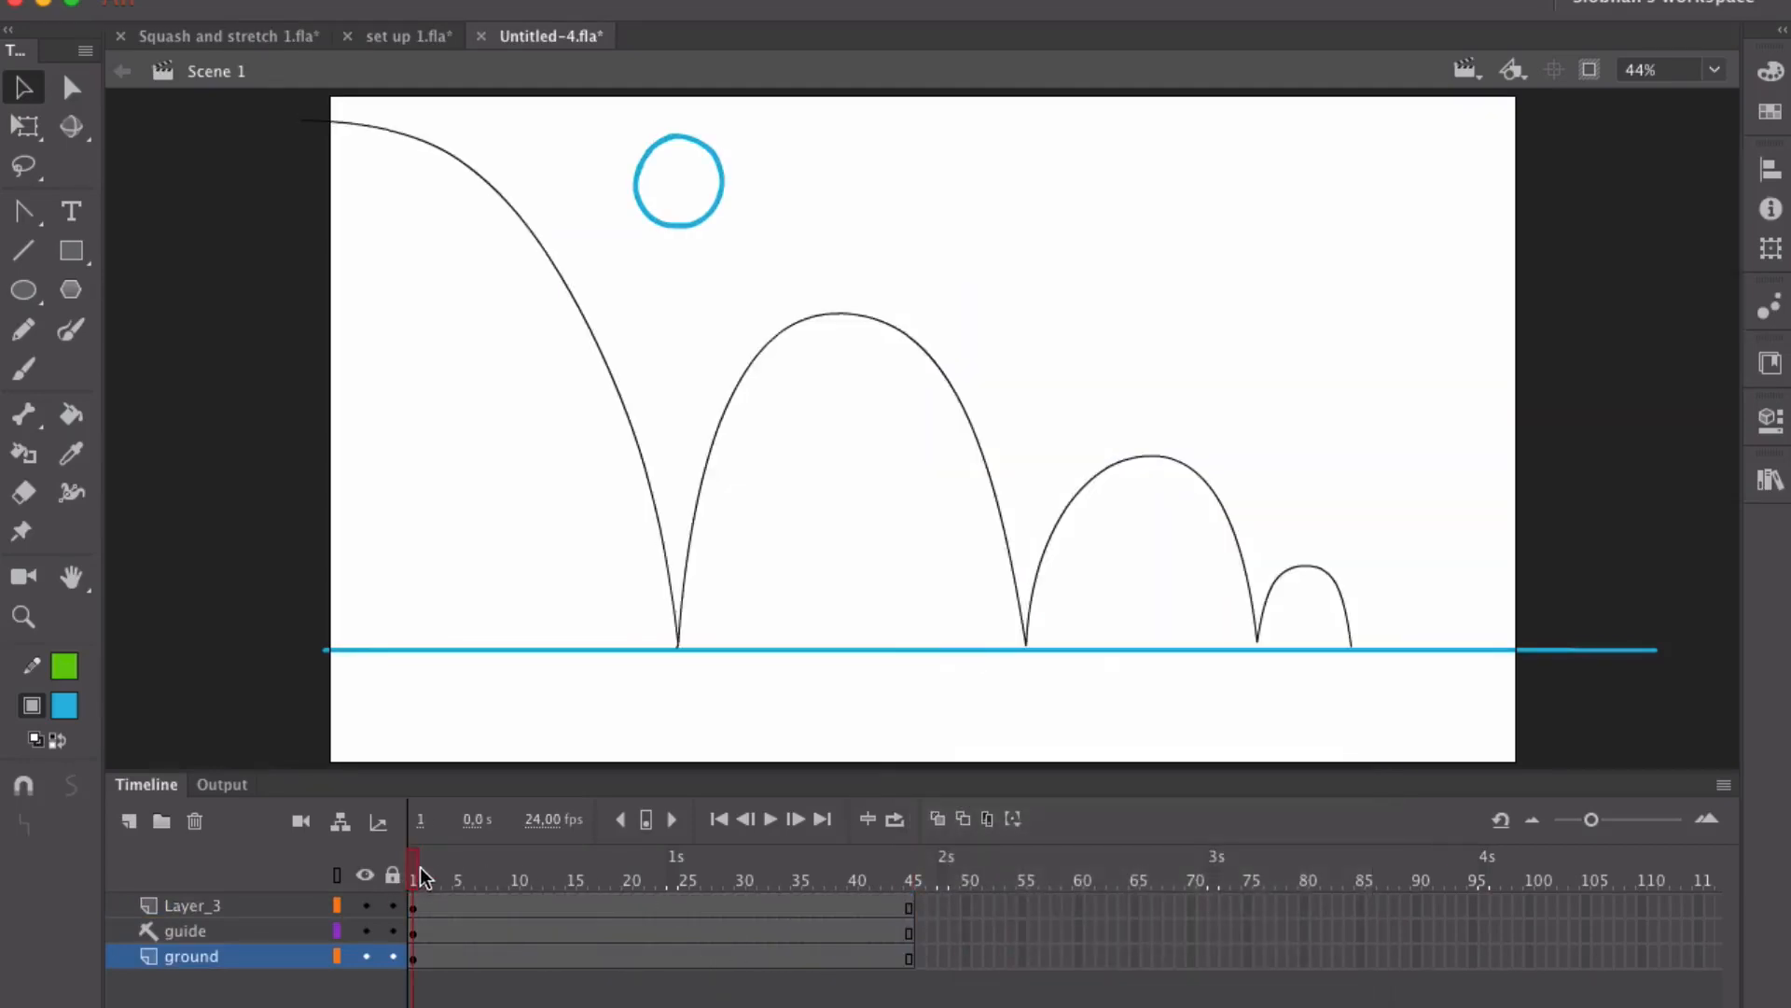
key(Return)
key(Return)
click(418, 877)
Step: Place the ball at the start of the path in frame 1 and, in a new frame 12 keyframe, at its first landing point
click(415, 906)
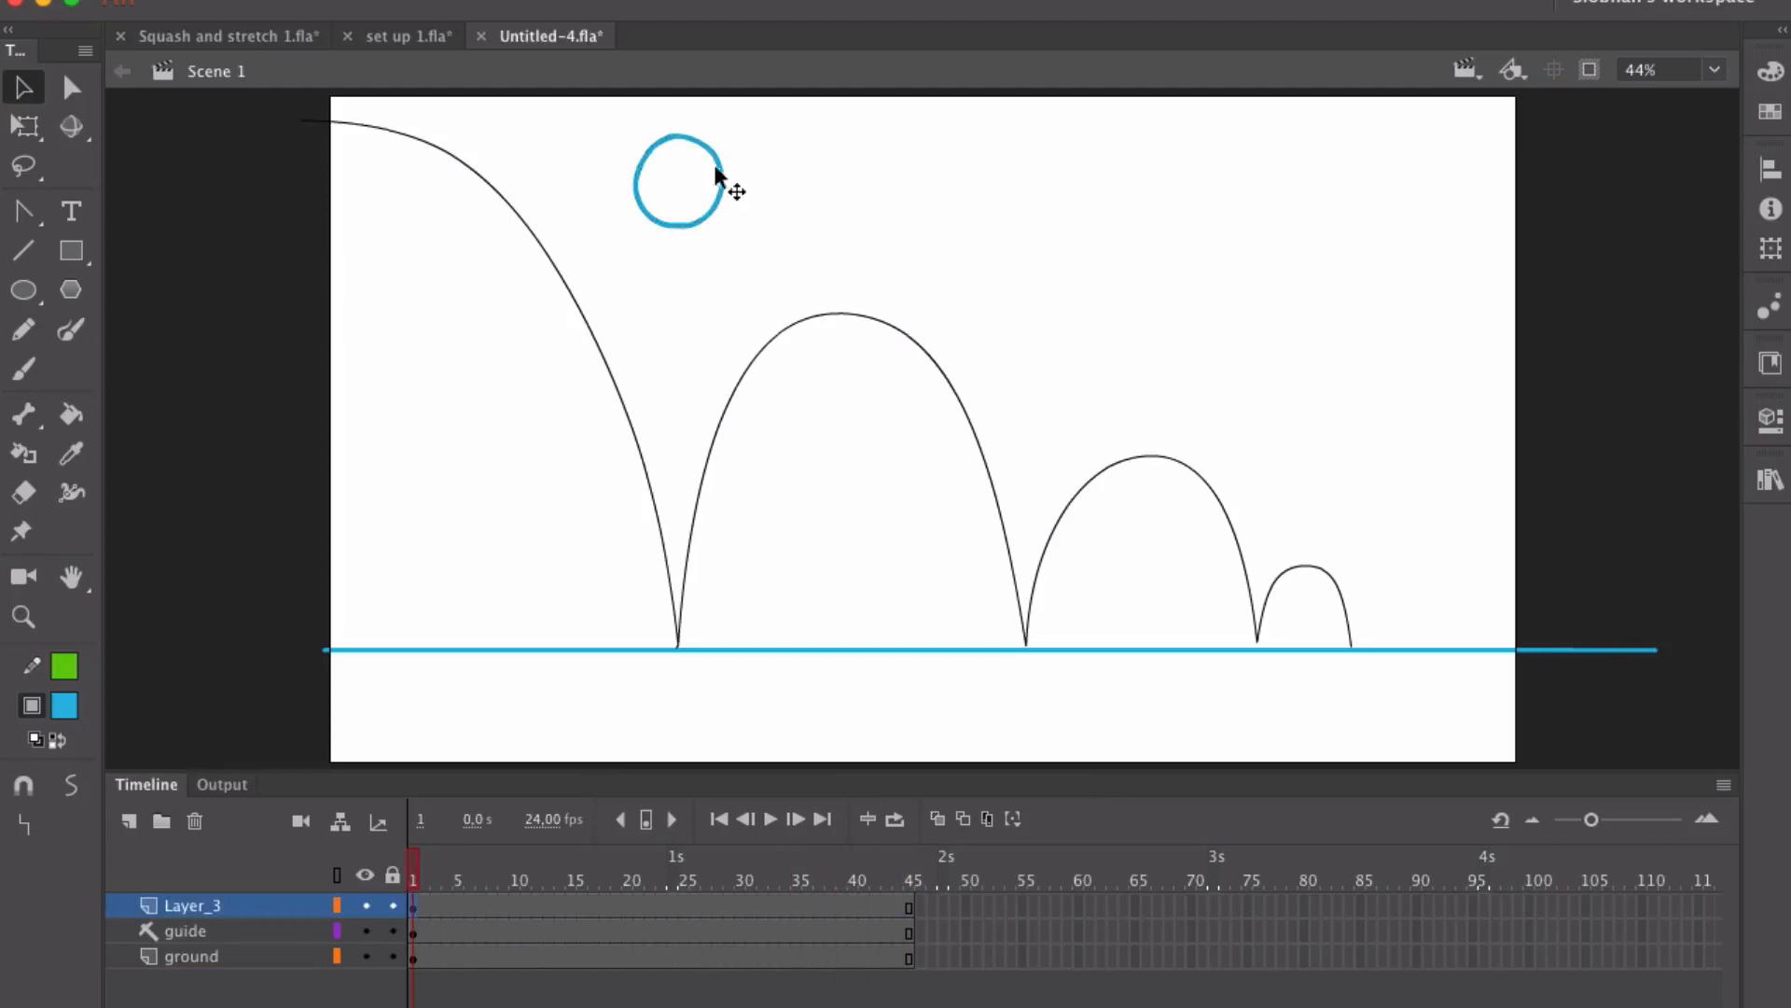
drag(719, 220, 370, 145)
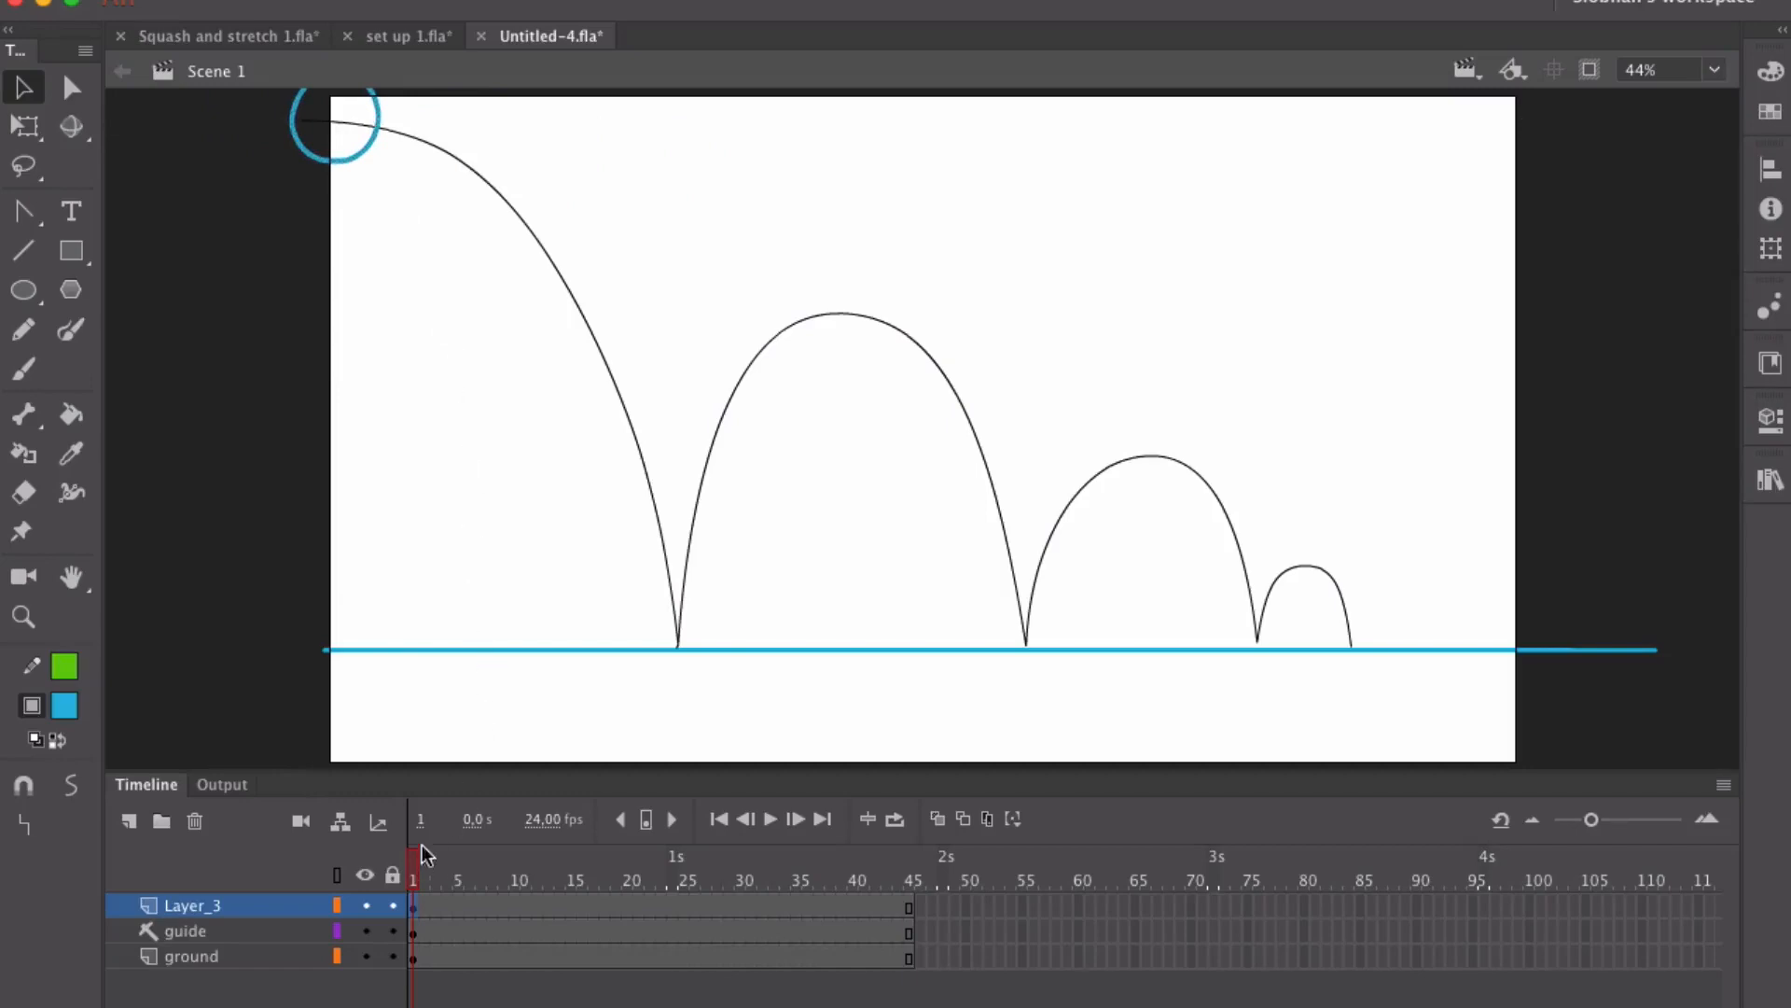
drag(416, 866, 428, 864)
drag(572, 879, 539, 935)
key(F6)
drag(359, 168, 688, 640)
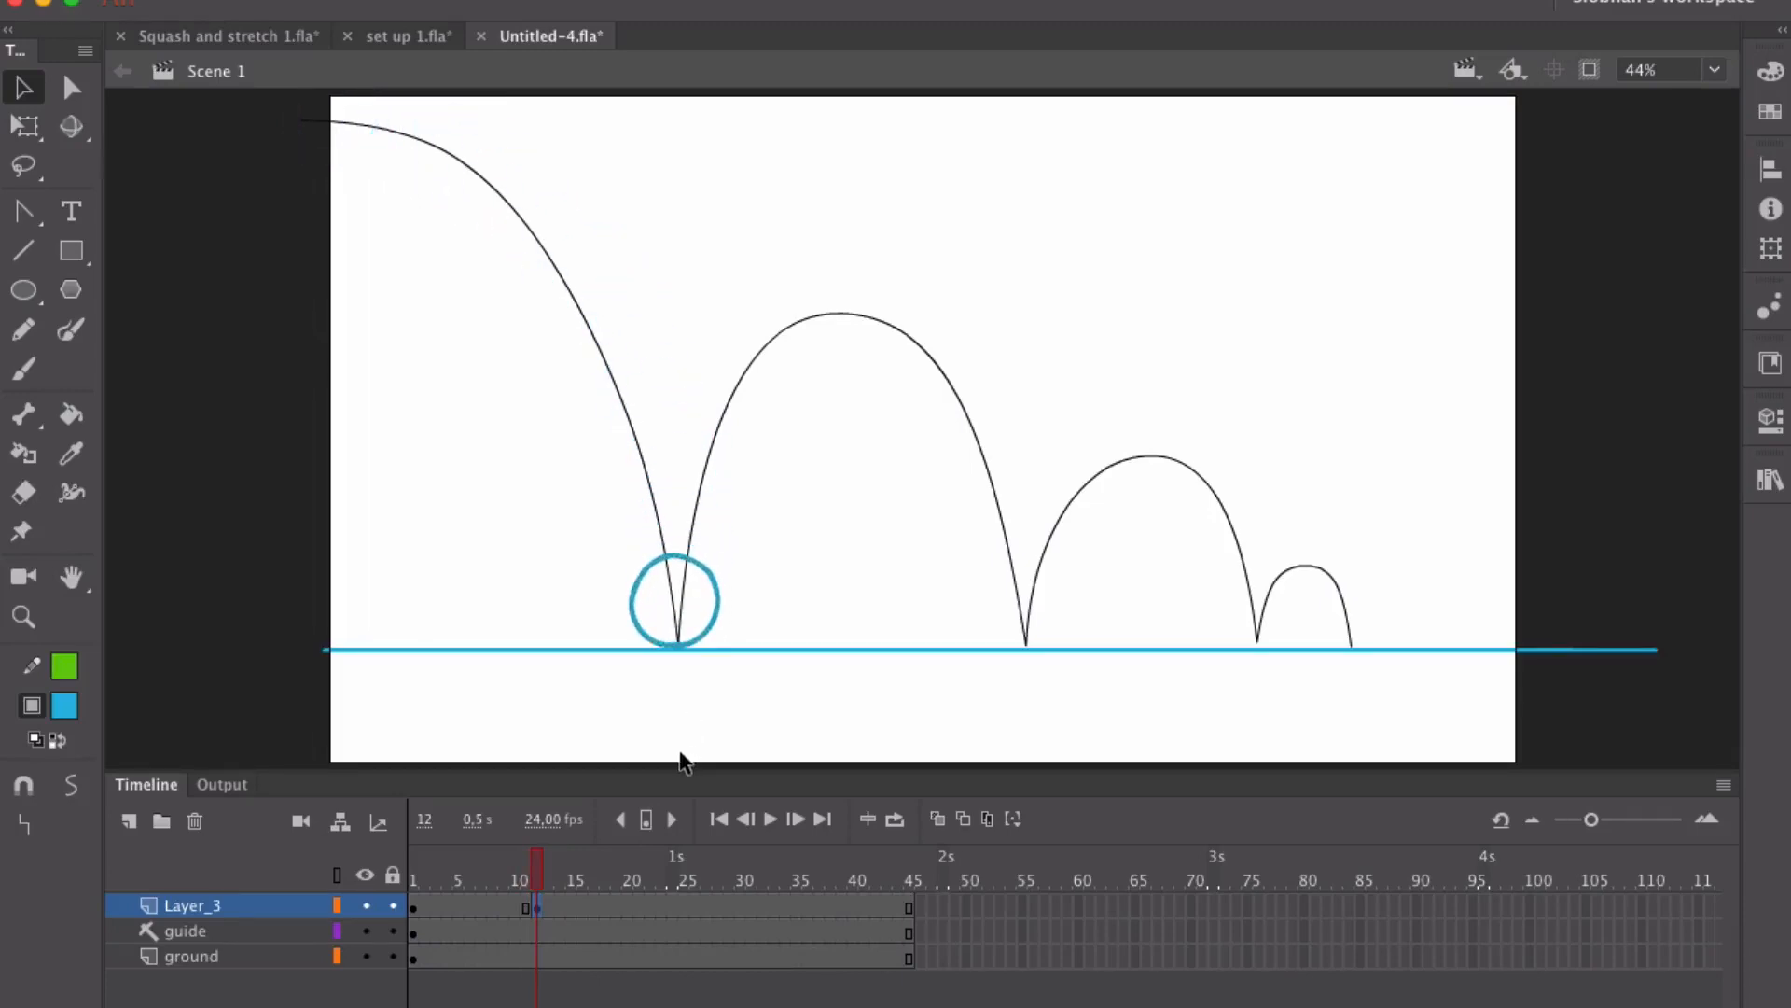
Step: Add Layer_3 keyframes at frames 24 and 33, placing the ball on the second and third landing points of the path
click(670, 905)
click(648, 821)
drag(715, 616, 1062, 612)
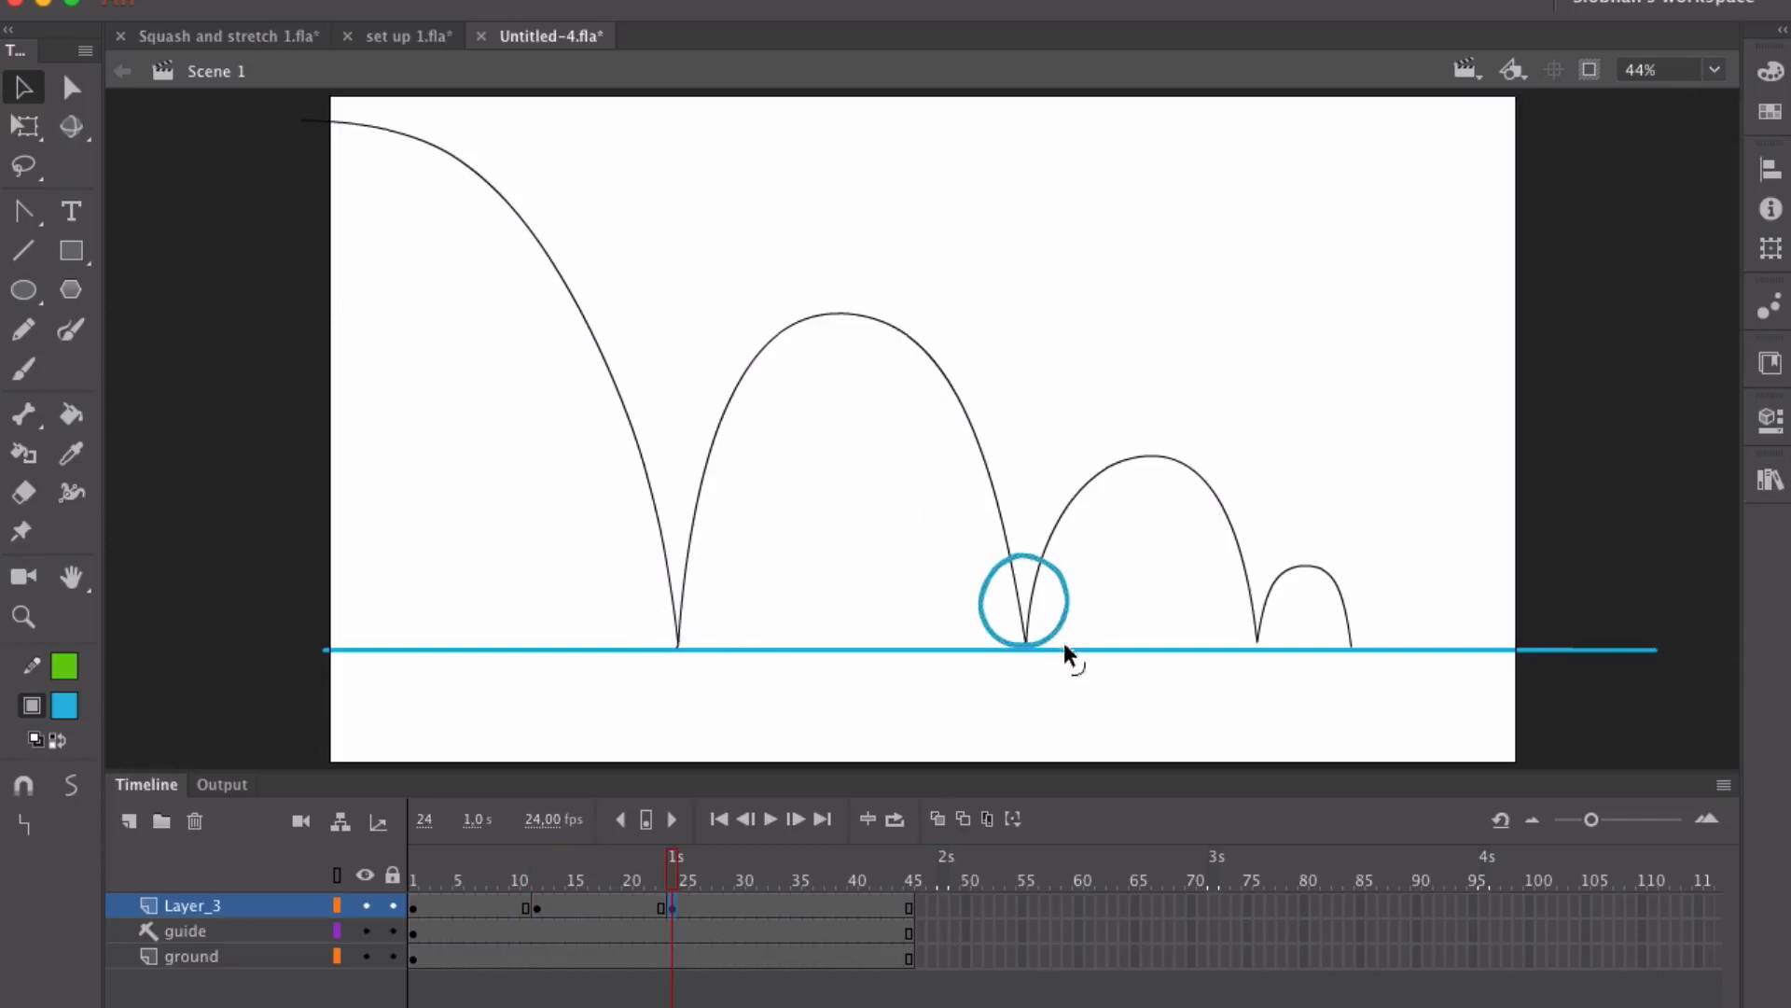
click(776, 906)
click(647, 819)
drag(1069, 594, 1293, 620)
Step: Add a Layer_3 keyframe at frame 38 and place the ball on the ground at the end of the last arc
click(828, 903)
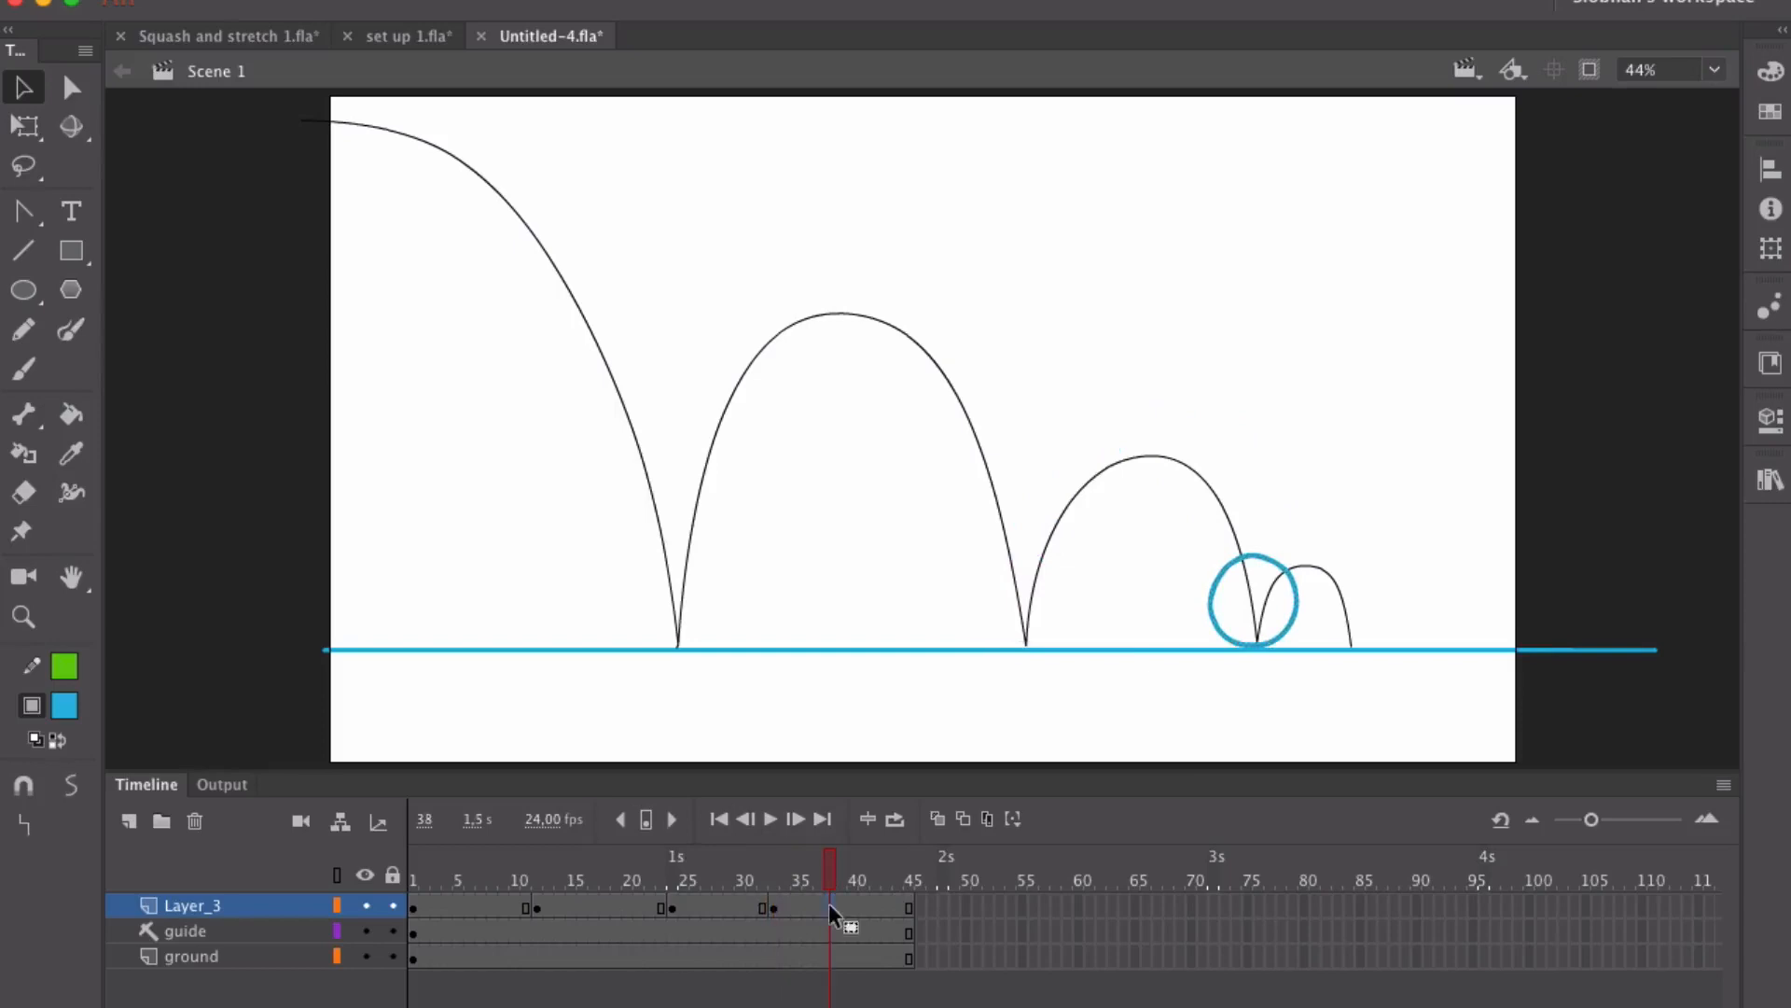
click(646, 818)
drag(1296, 631, 1395, 631)
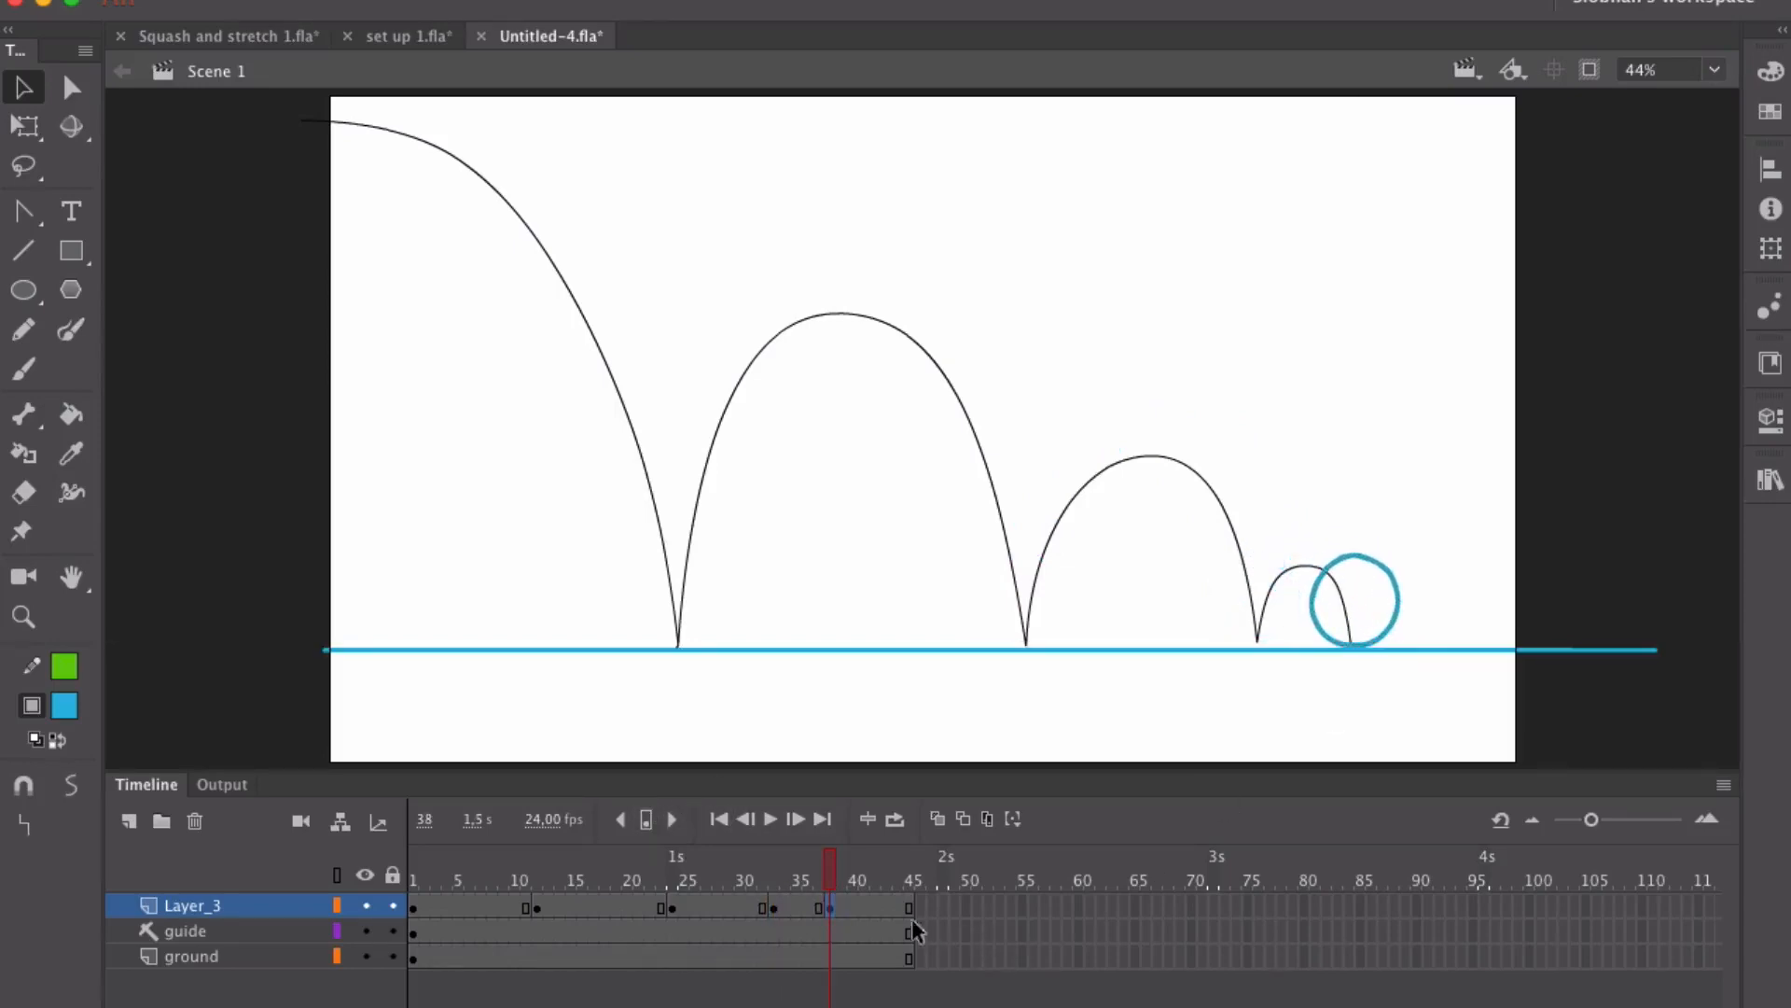
Step: Add a Layer_3 keyframe at frame 44 and move the ball along the ground line past the stage's right edge
click(909, 879)
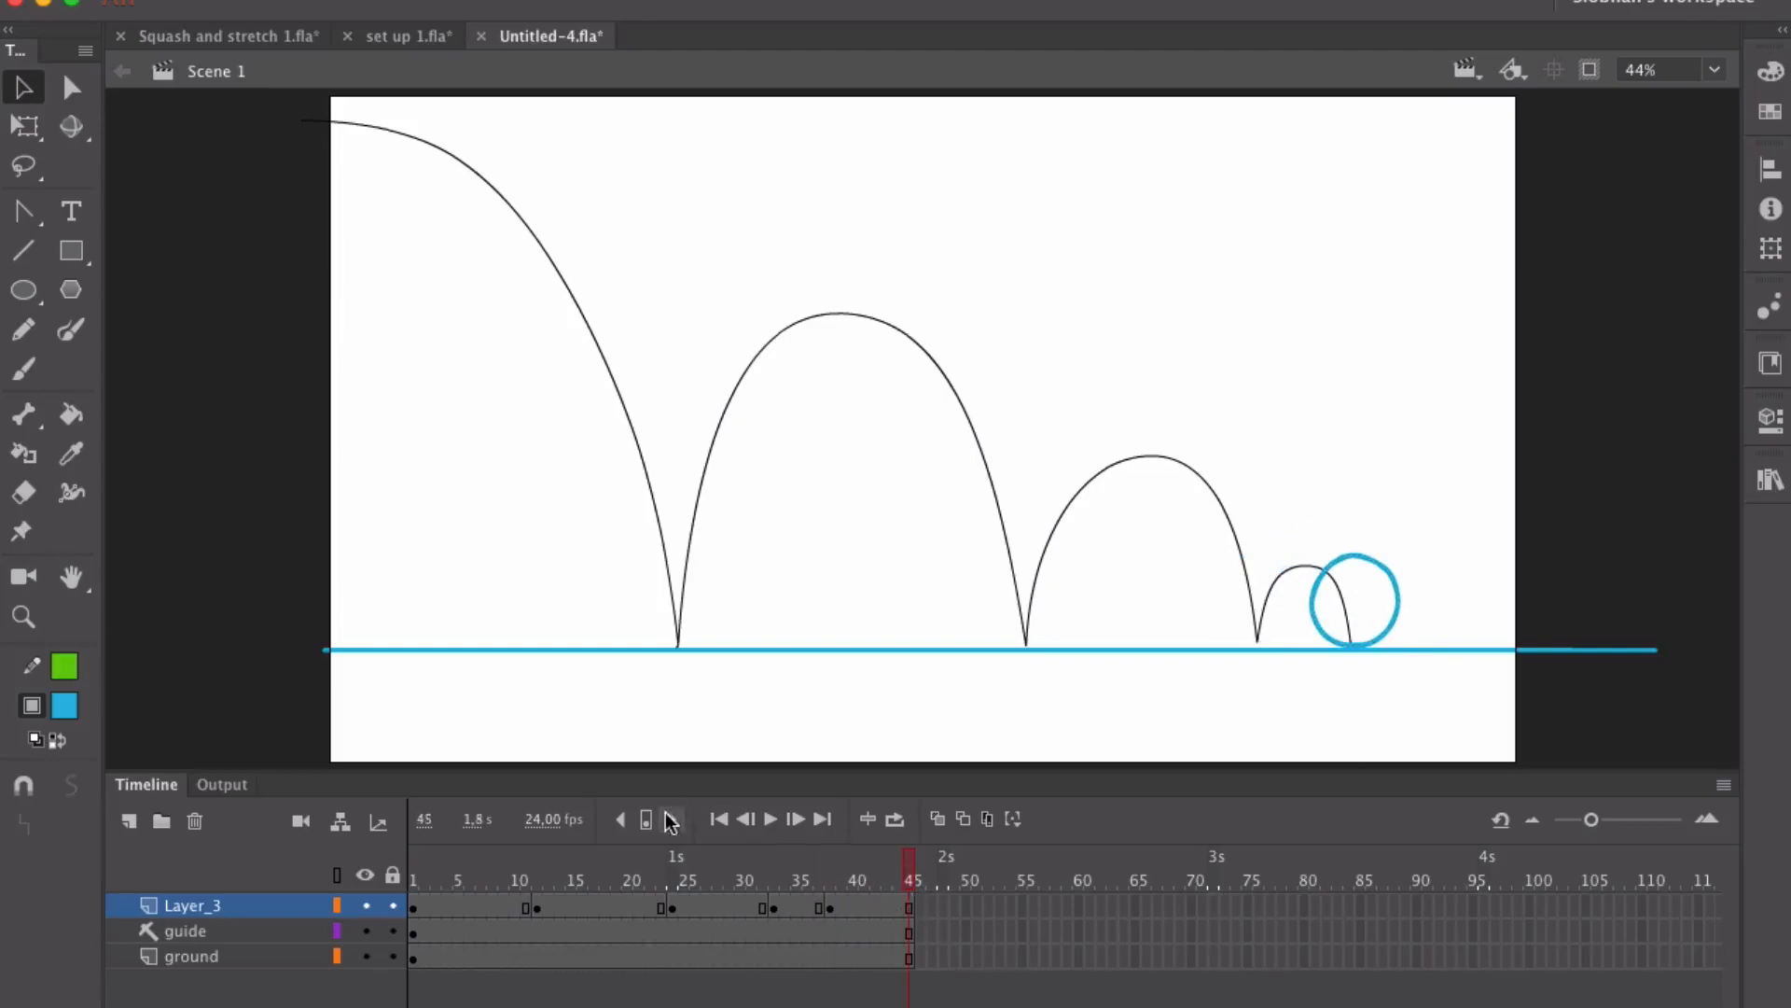
click(646, 818)
click(909, 905)
drag(901, 901, 899, 901)
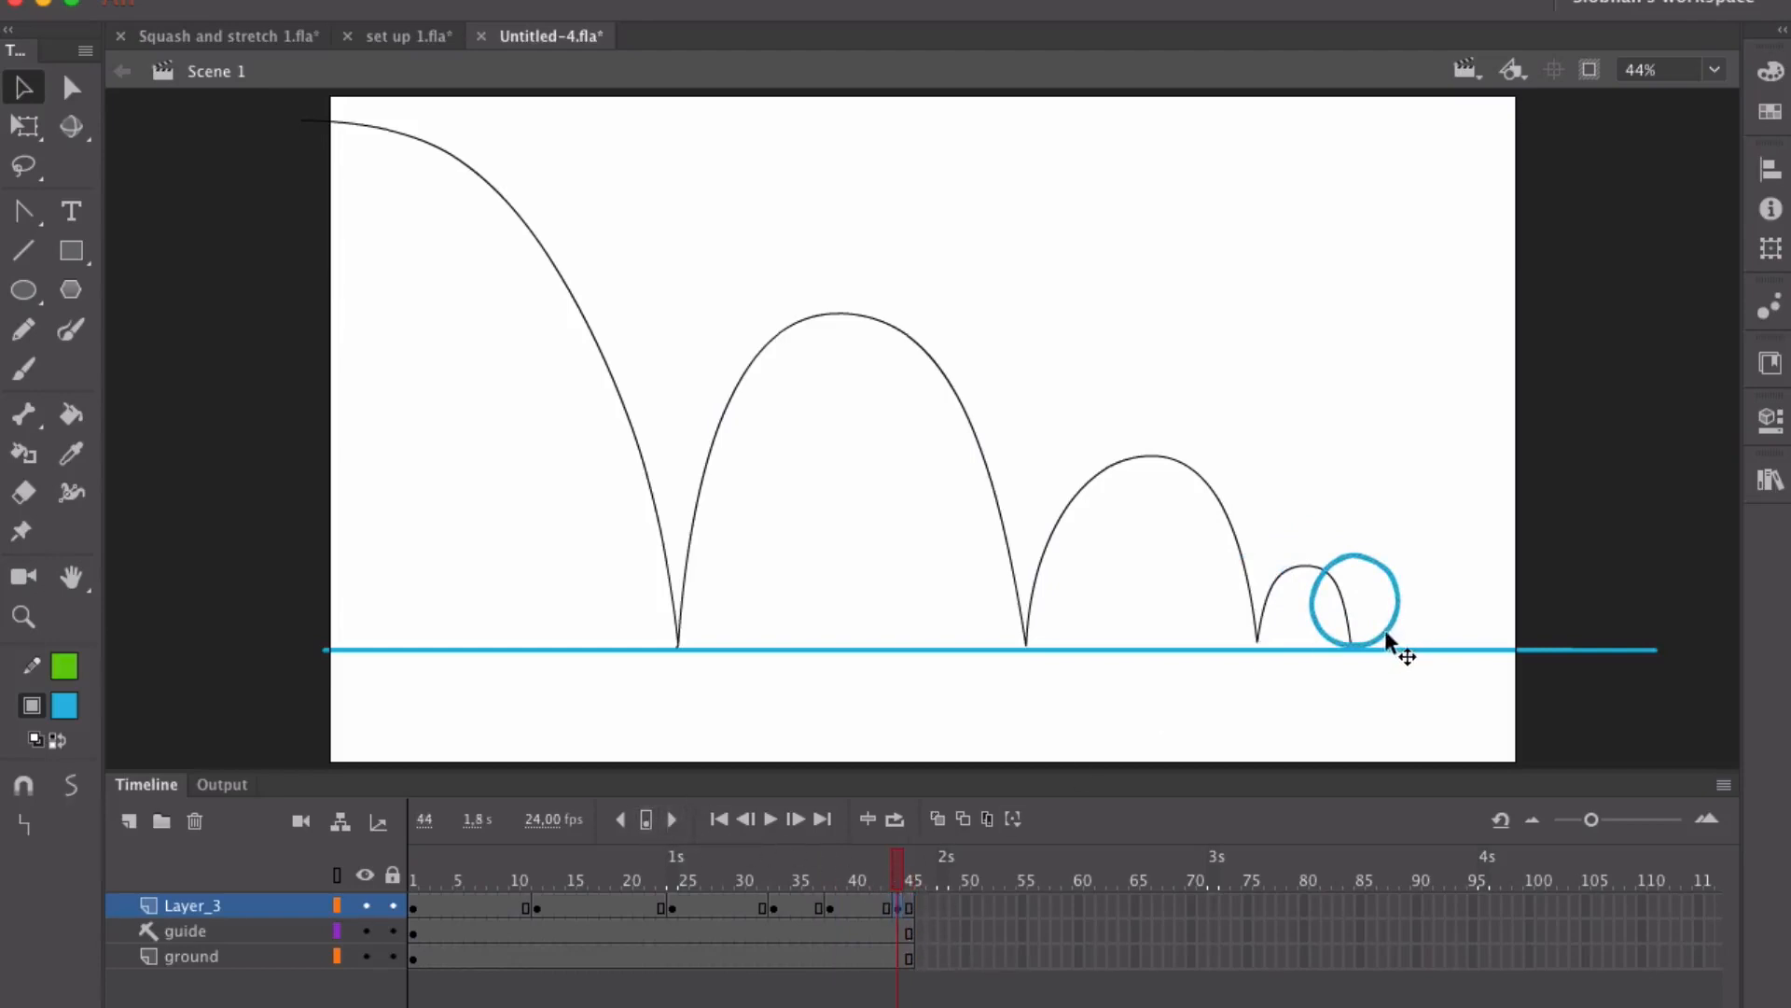
drag(1388, 632, 1702, 636)
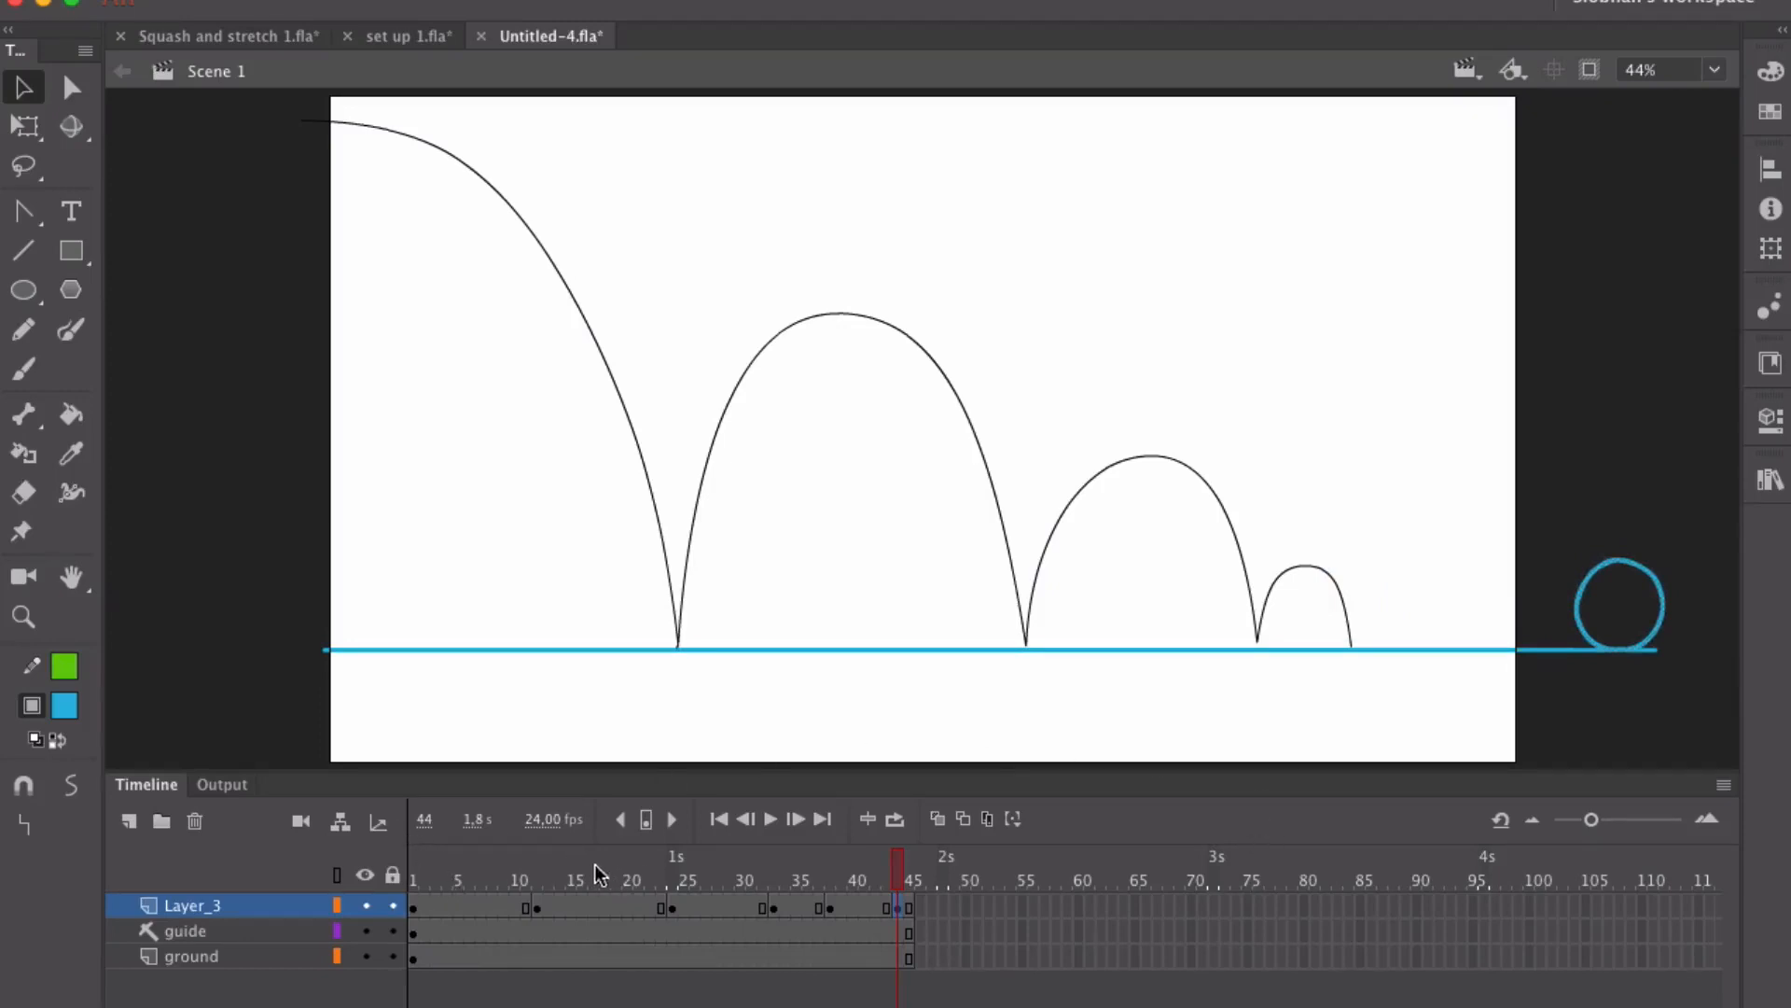
Step: Add Layer_3 keyframes at frames 18 and 28, placing the ball on the peaks of the first and second full bounces
drag(907, 885, 602, 866)
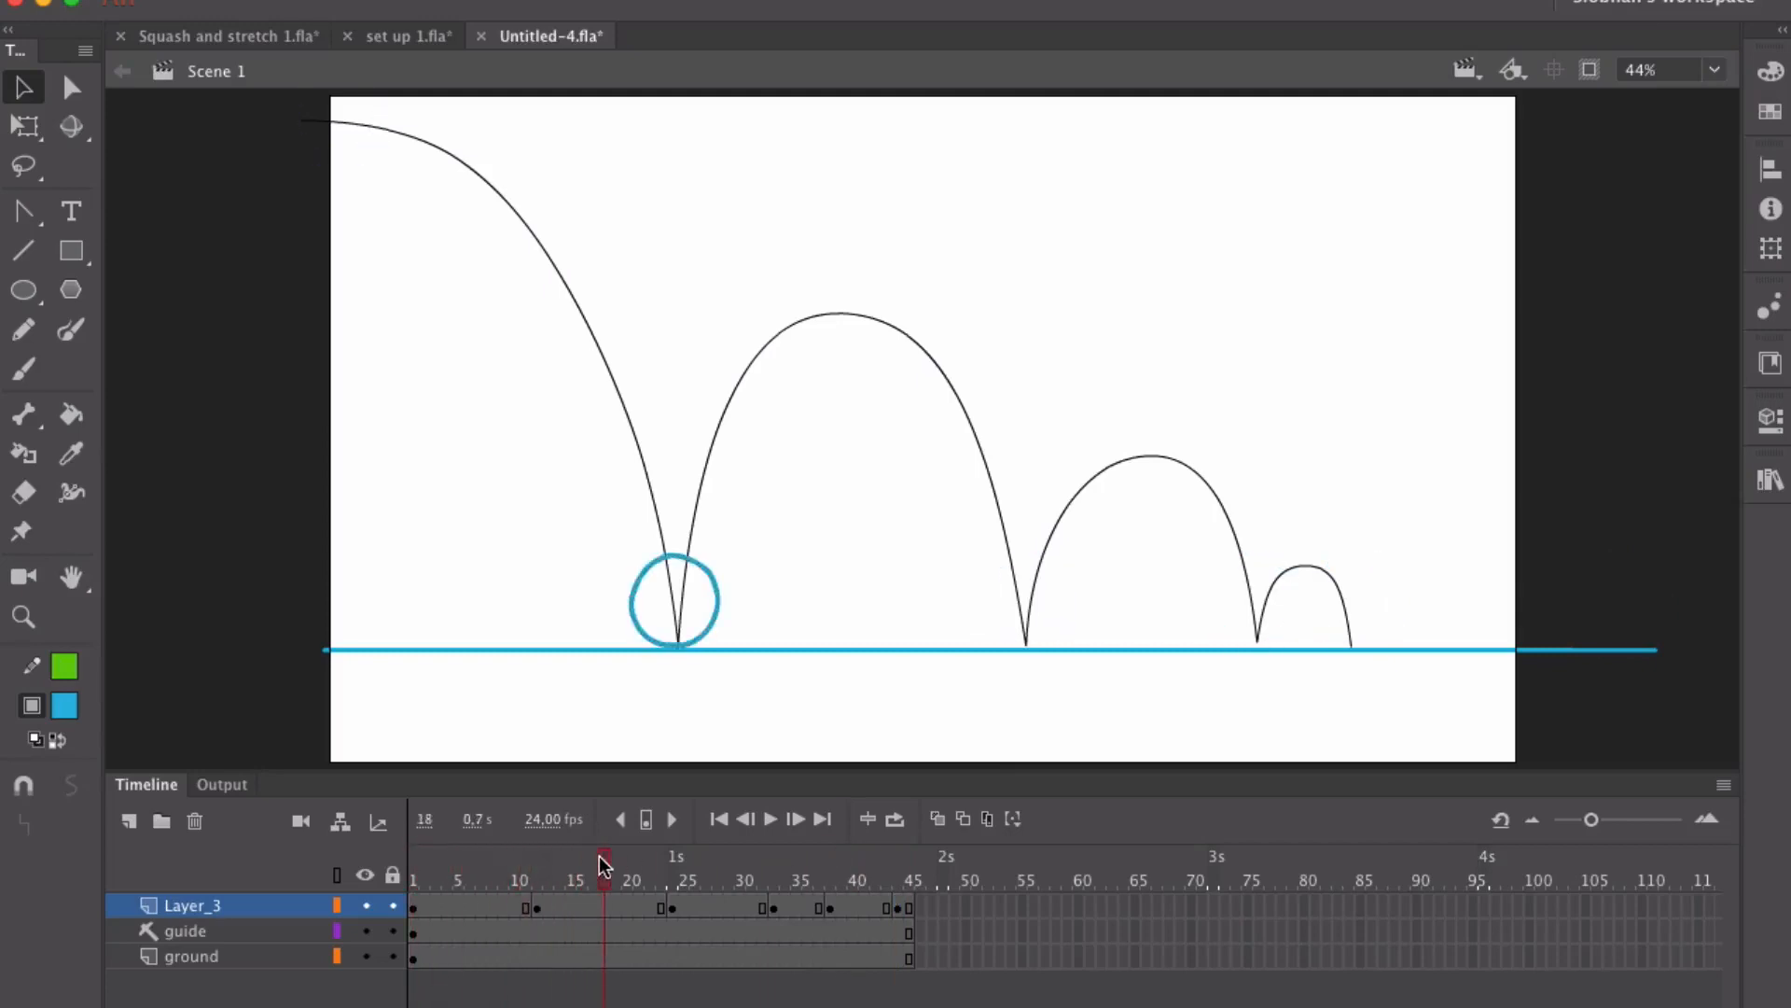
click(646, 819)
drag(714, 632, 882, 341)
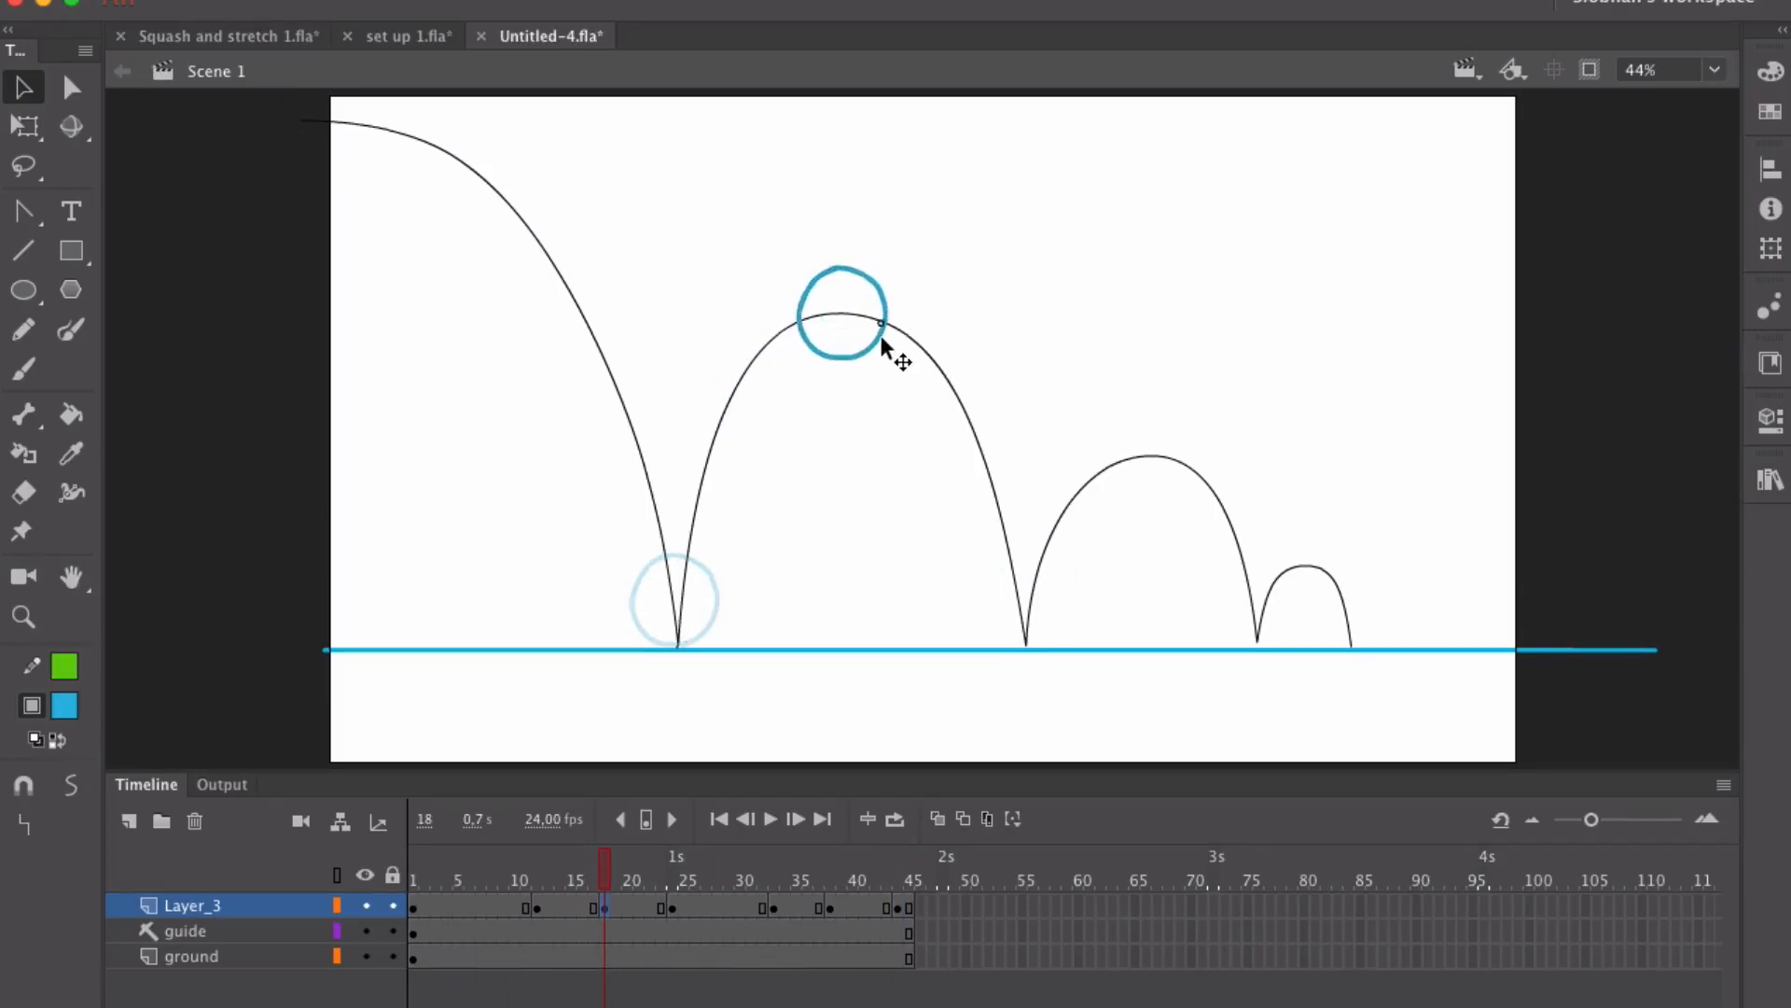
click(721, 904)
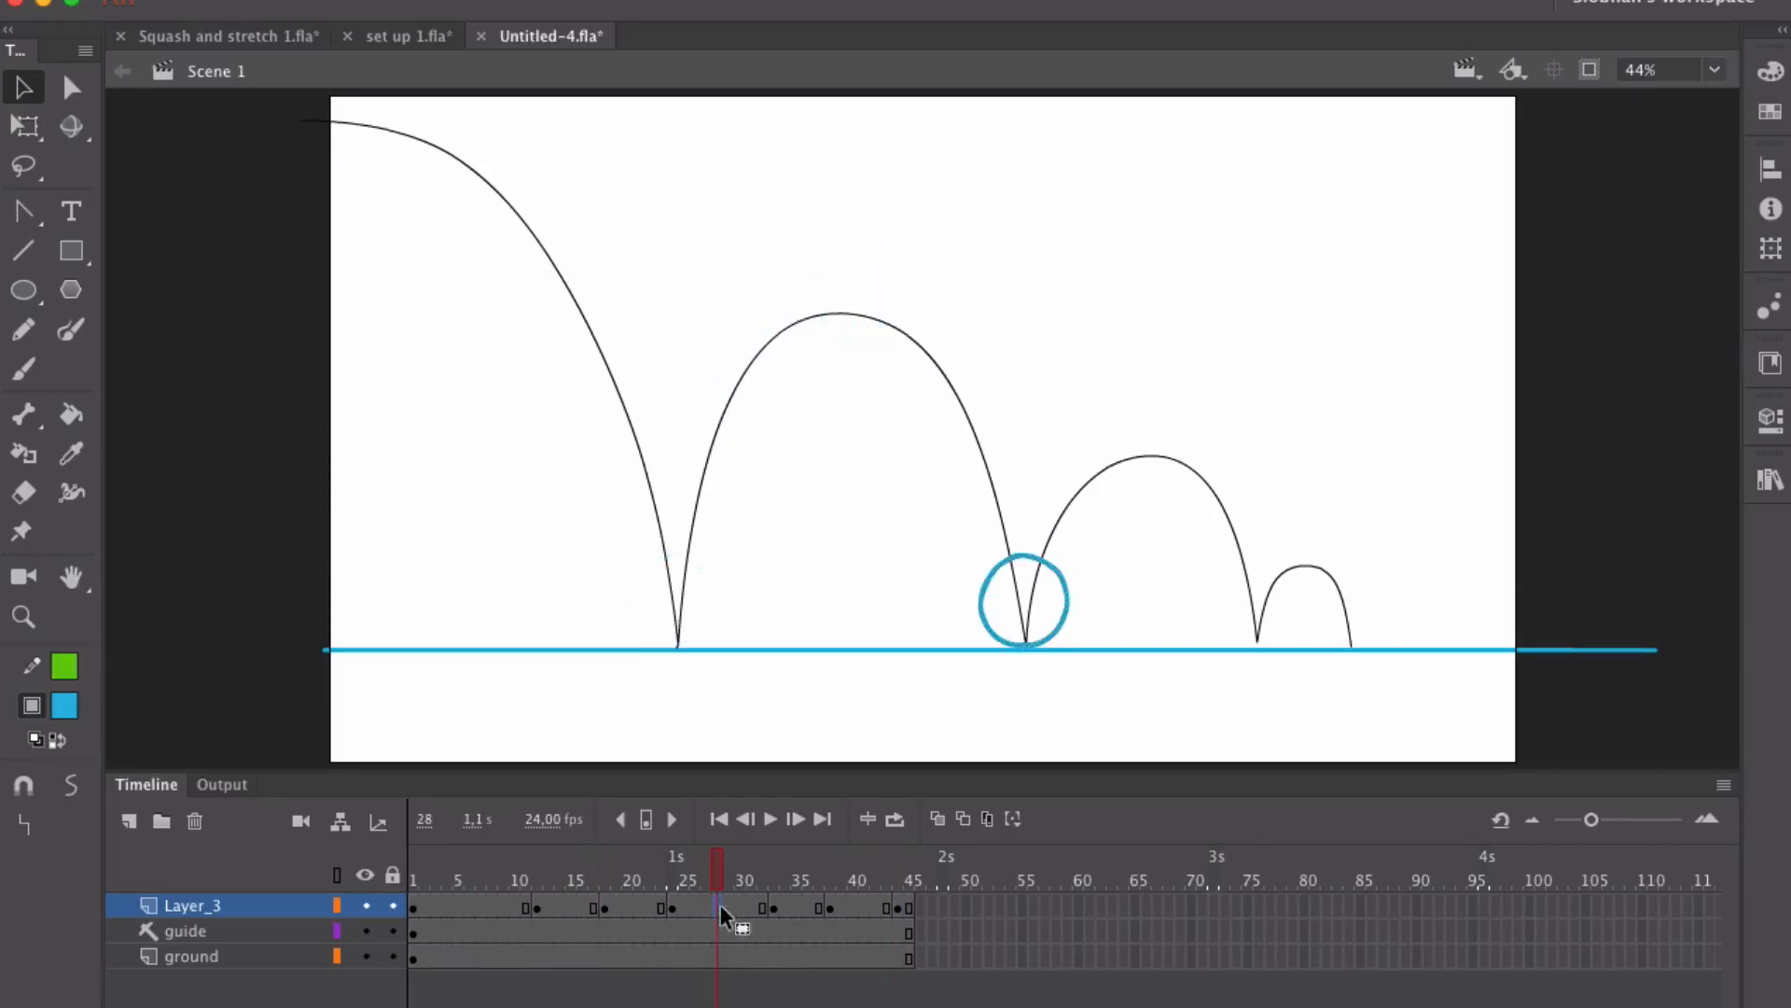
click(646, 819)
drag(1065, 621, 1191, 493)
Step: Add a Layer_3 keyframe at frame 35 with the ball on the smallest bounce's peak, and play back the animation
drag(734, 874, 796, 873)
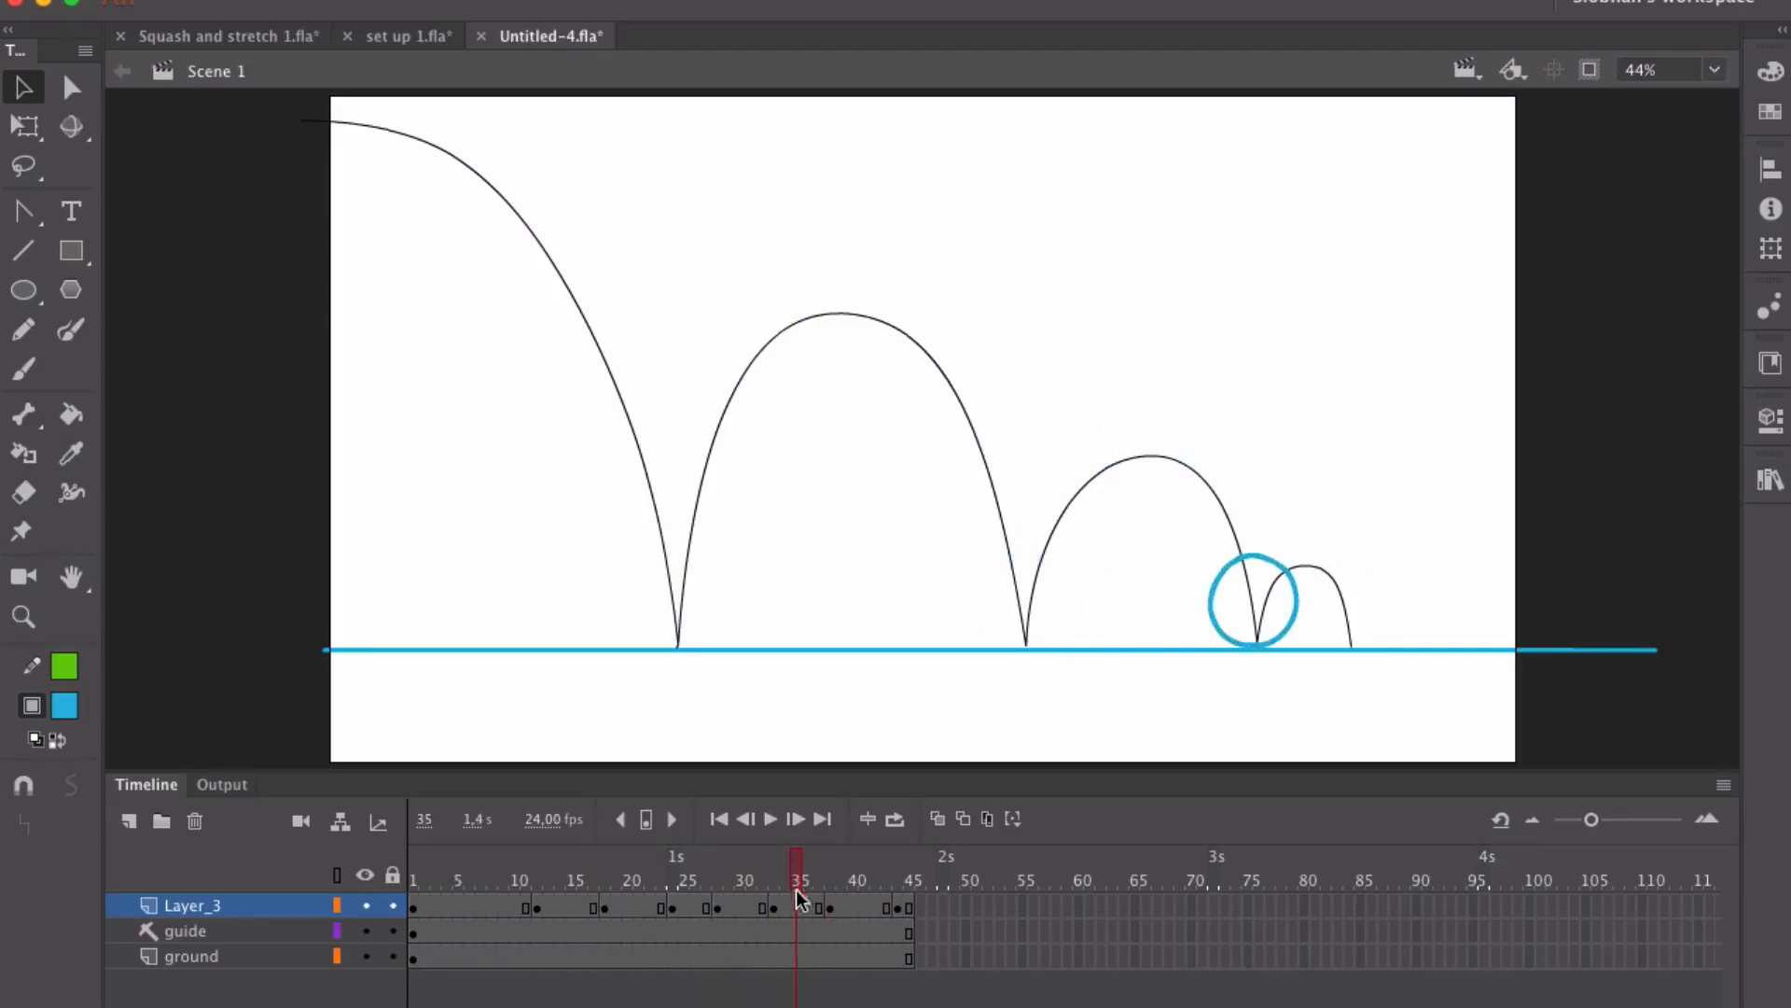
key(F6)
drag(1293, 642, 1349, 608)
drag(821, 859, 912, 872)
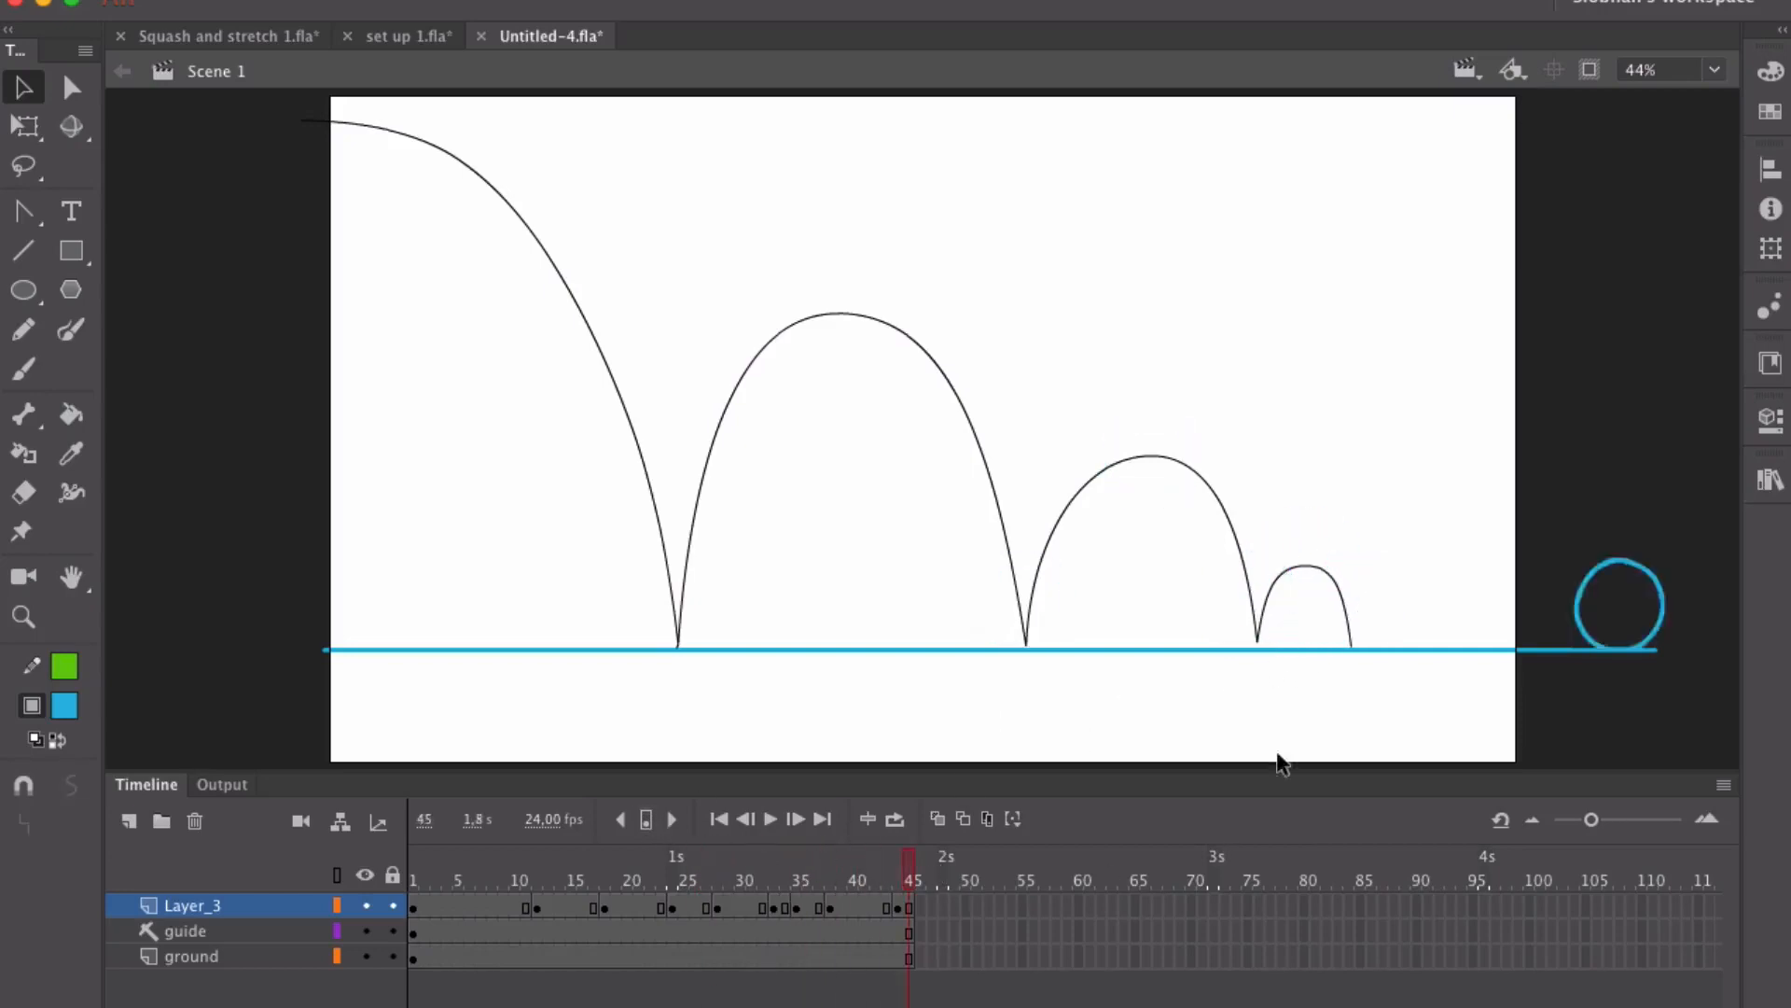
key(Return)
key(Return)
Step: Move the first landing's keyframe on Layer_3 to frame 9 and play the animation from the start to check the timing
click(535, 907)
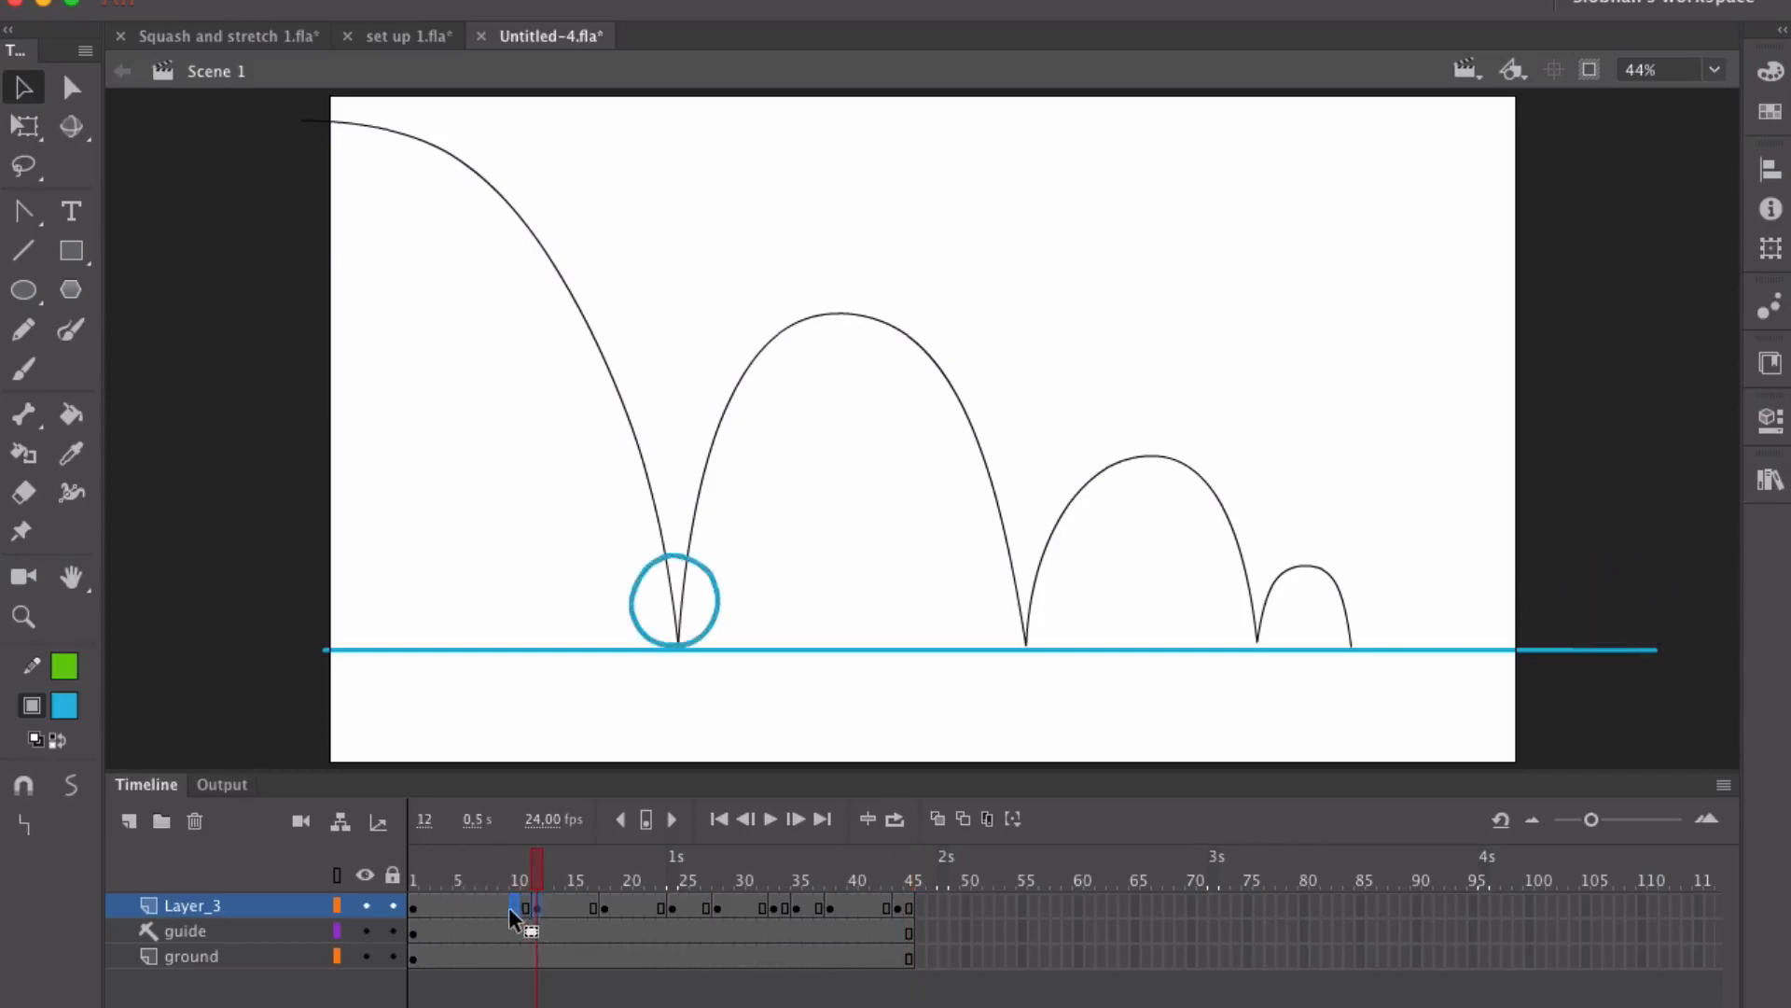
drag(509, 907, 507, 907)
click(416, 874)
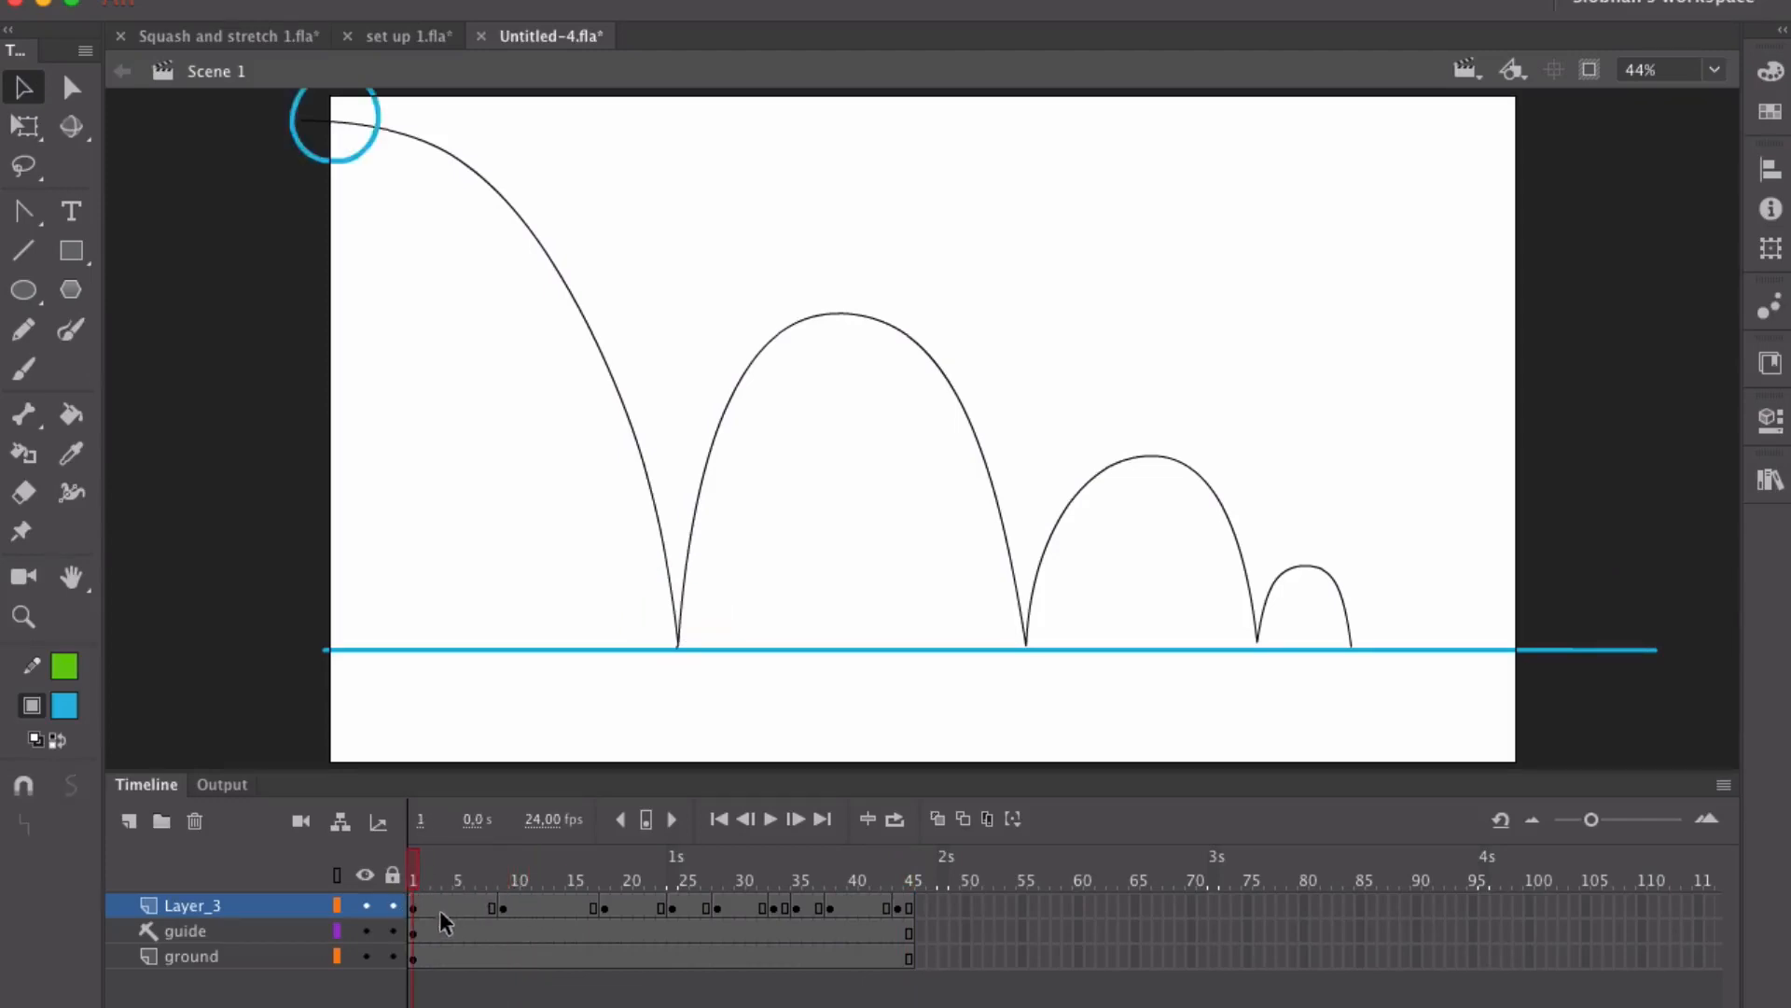
key(Return)
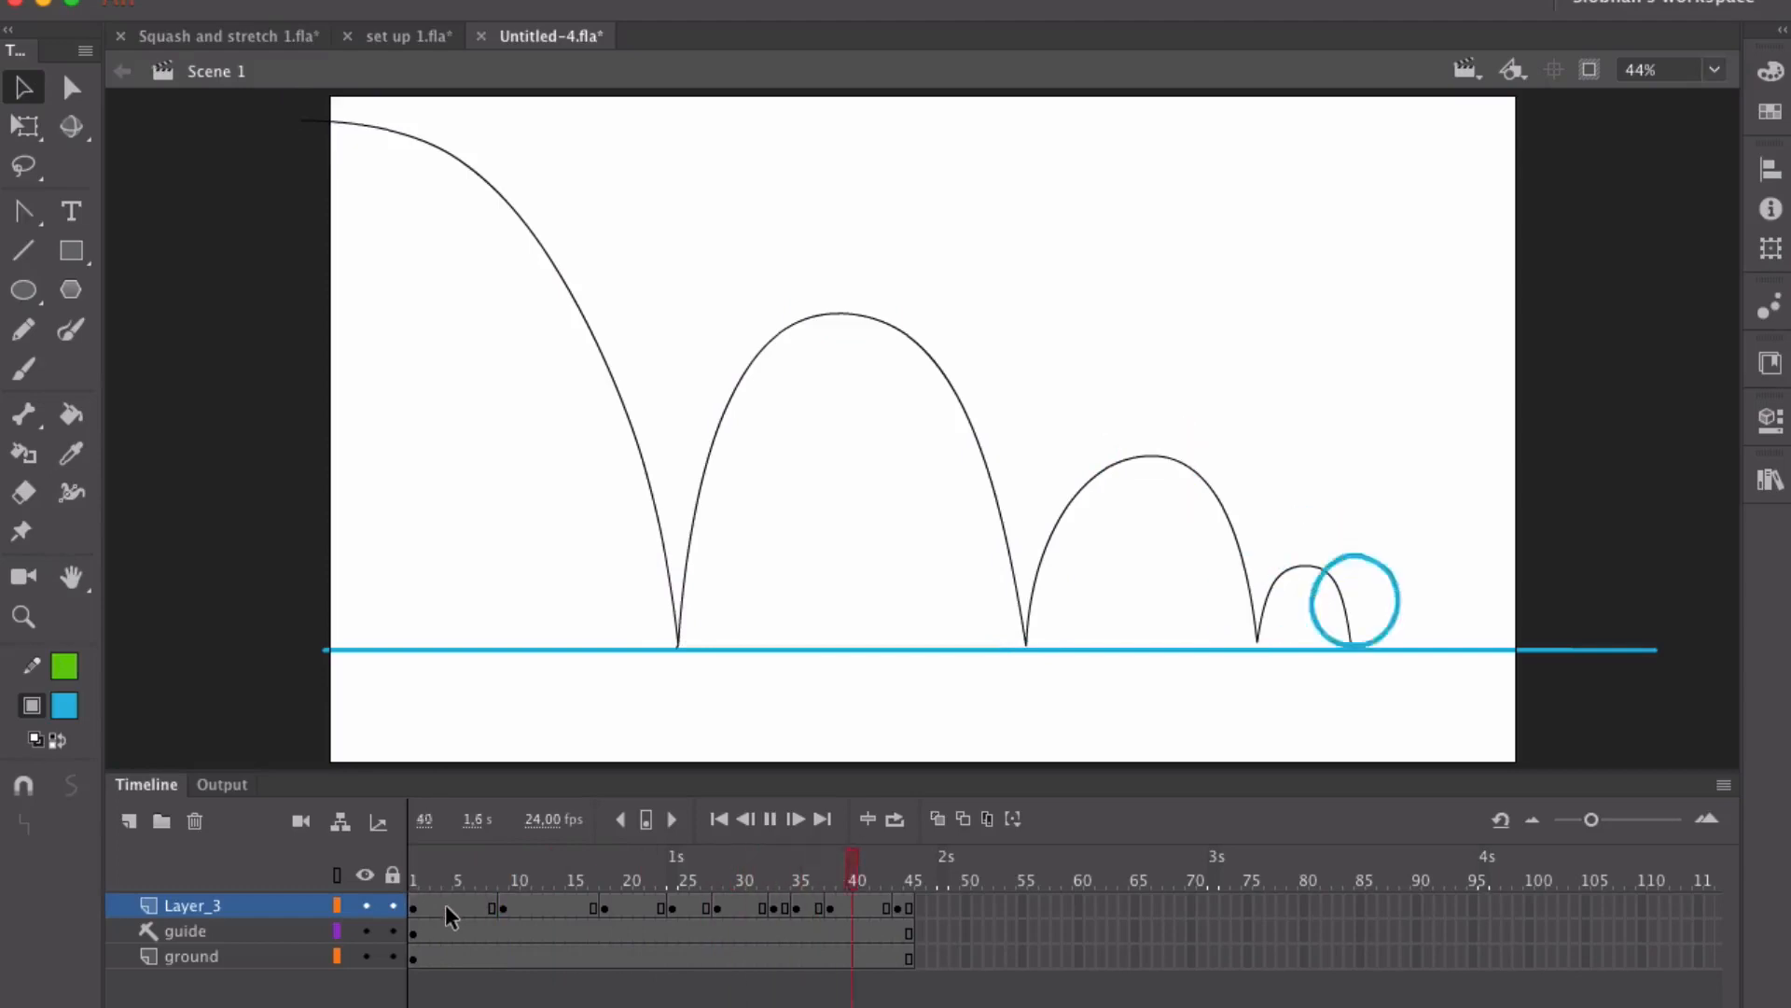
click(411, 884)
key(Return)
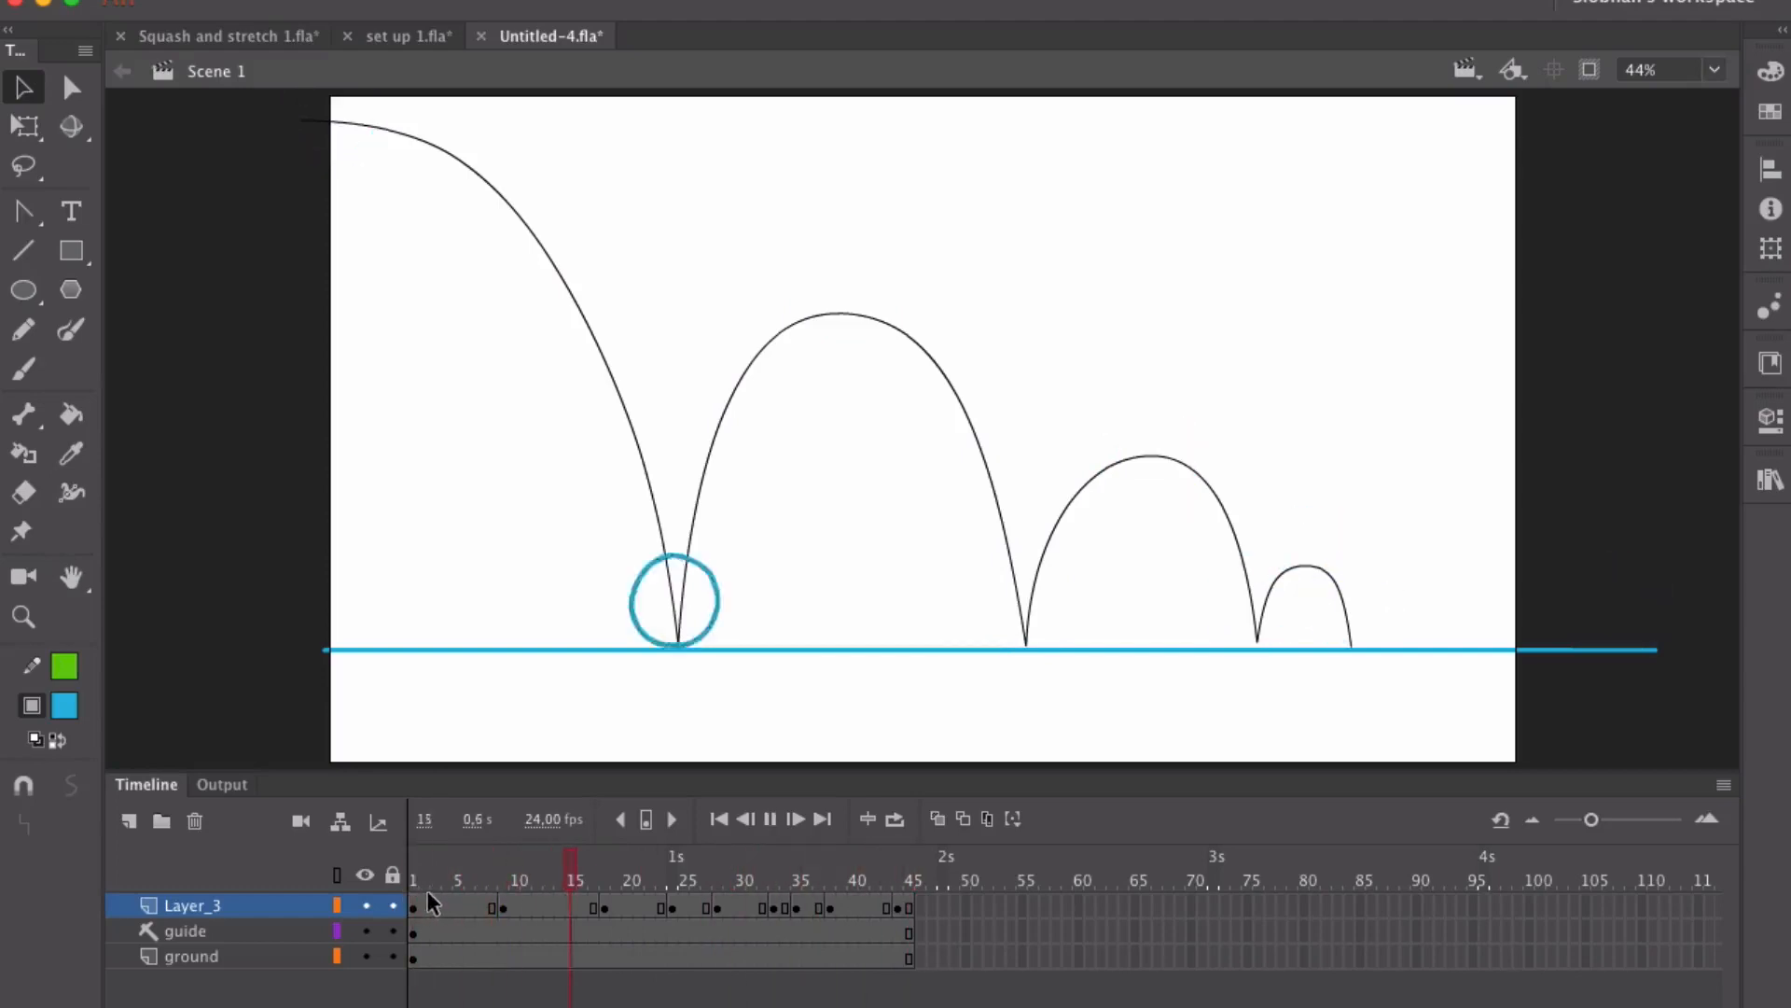
Step: Move the keyframe of the first full bounce's peak to frame 15 and replay the animation from the start
click(486, 861)
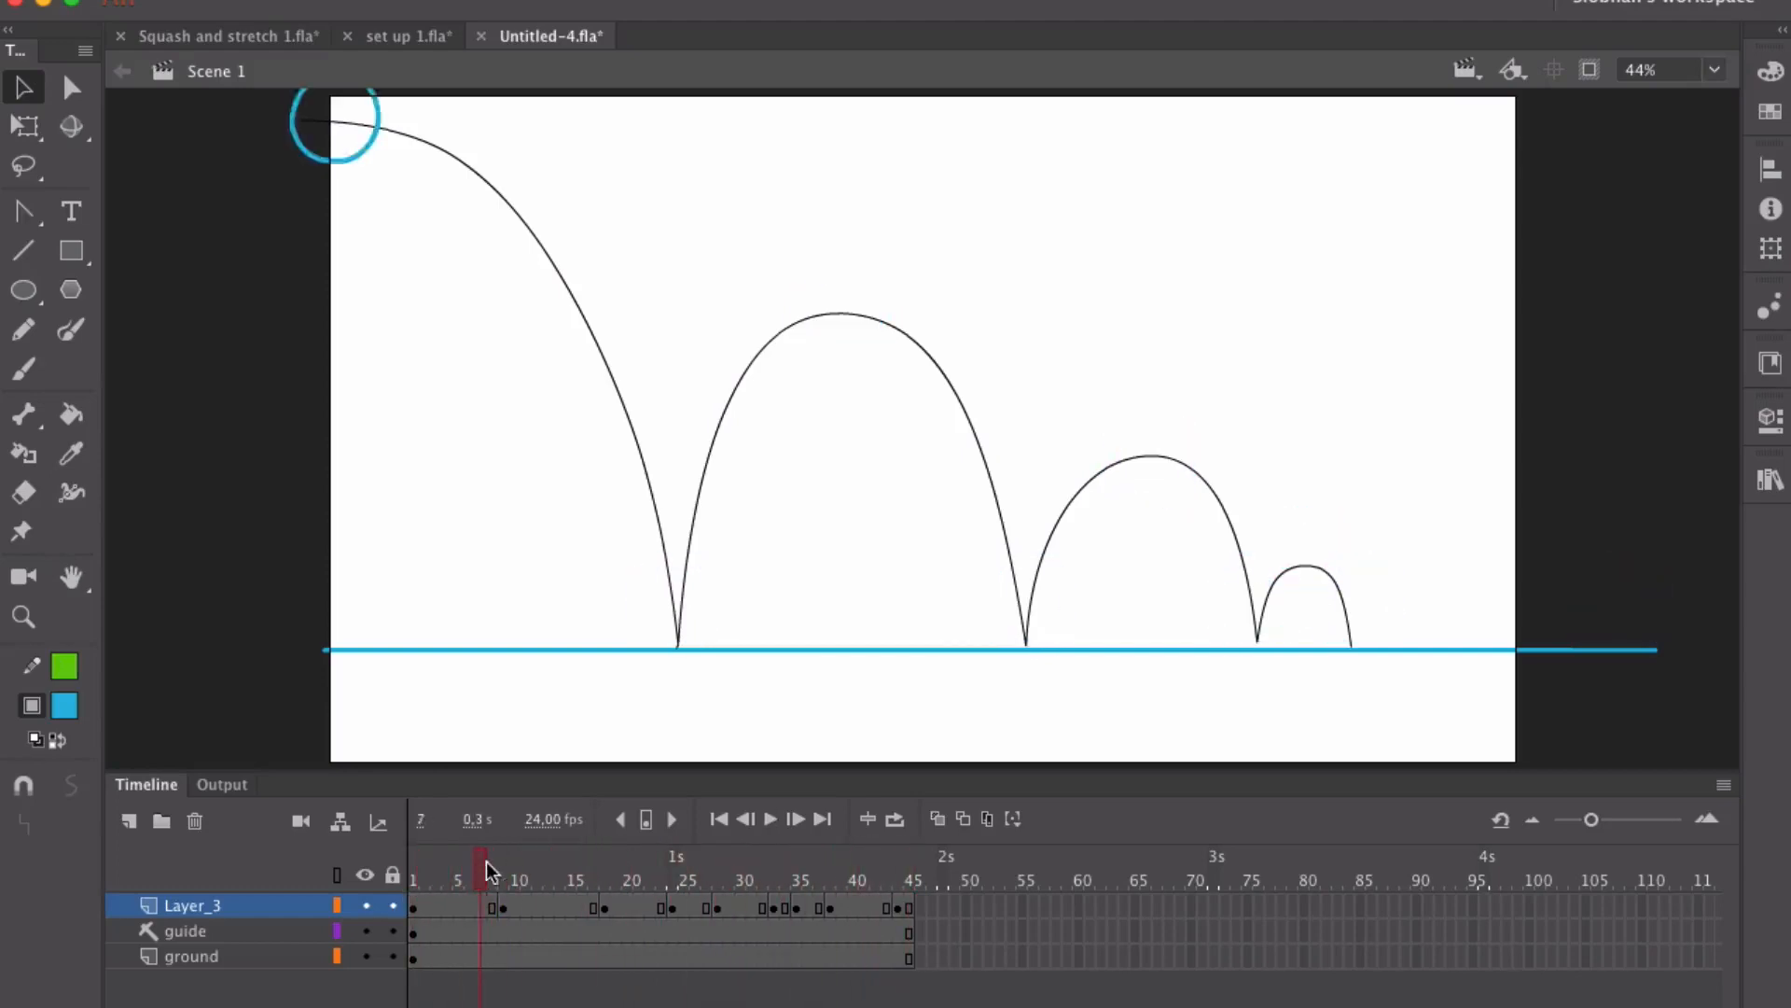
drag(485, 860, 599, 866)
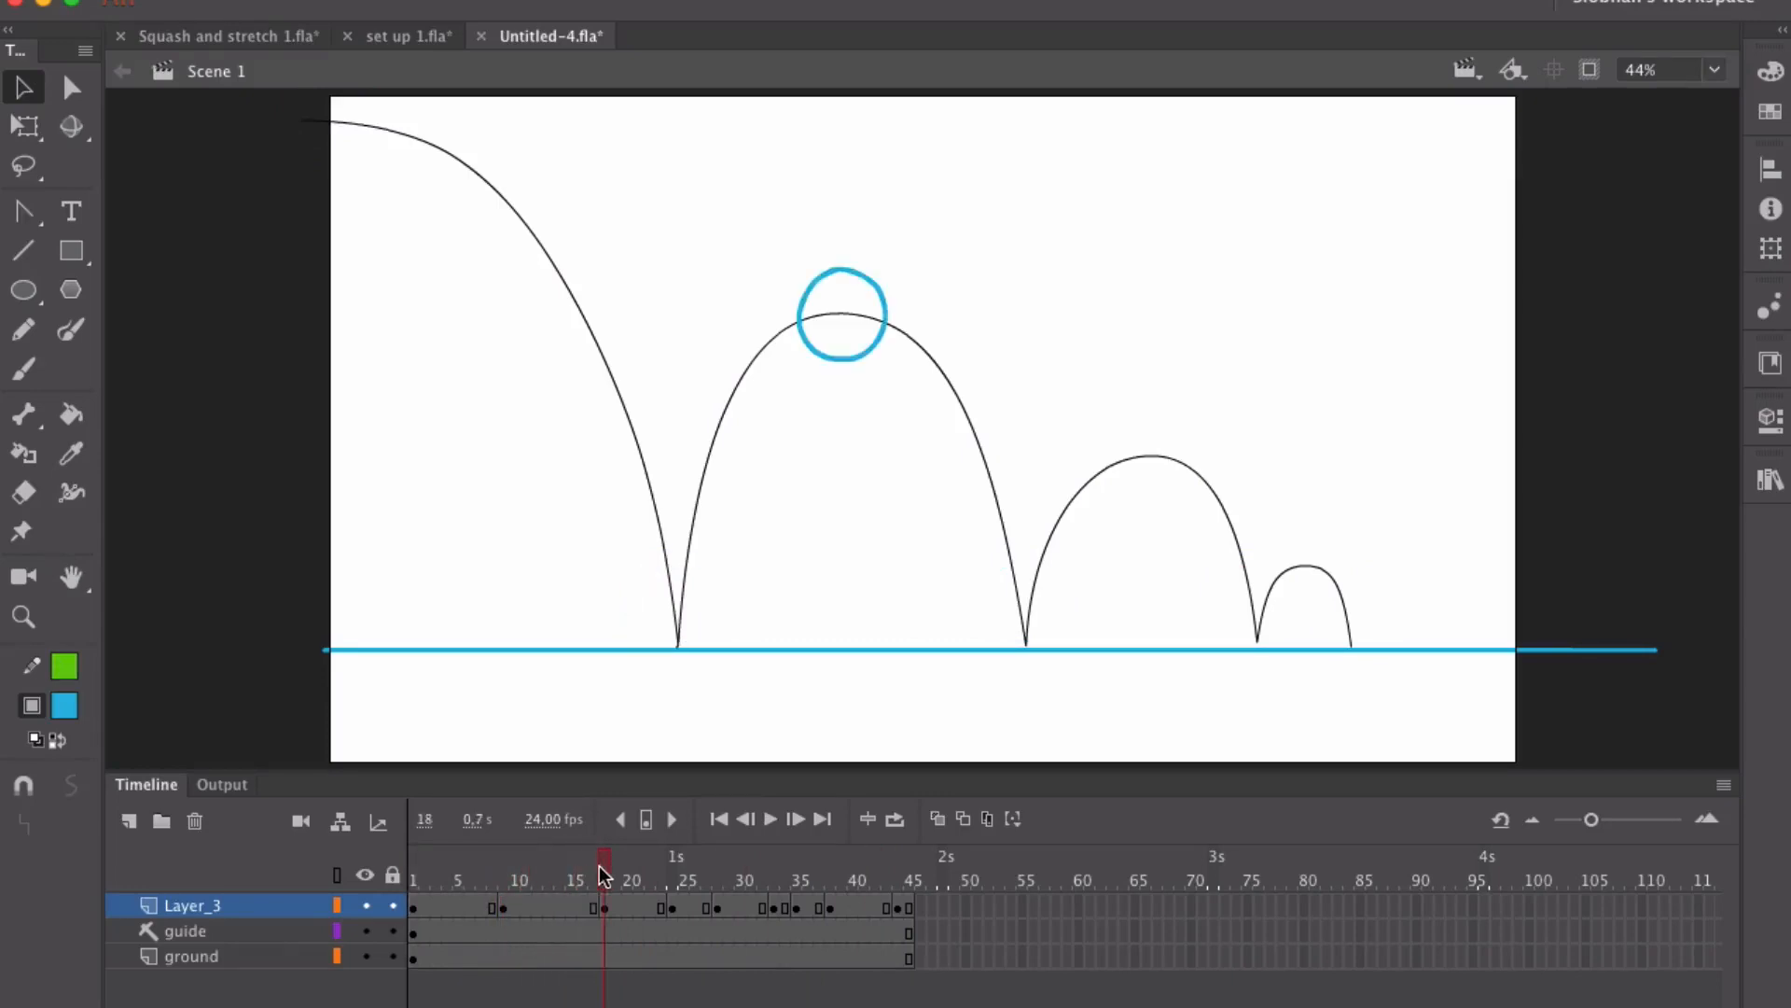
drag(601, 908, 571, 914)
click(407, 877)
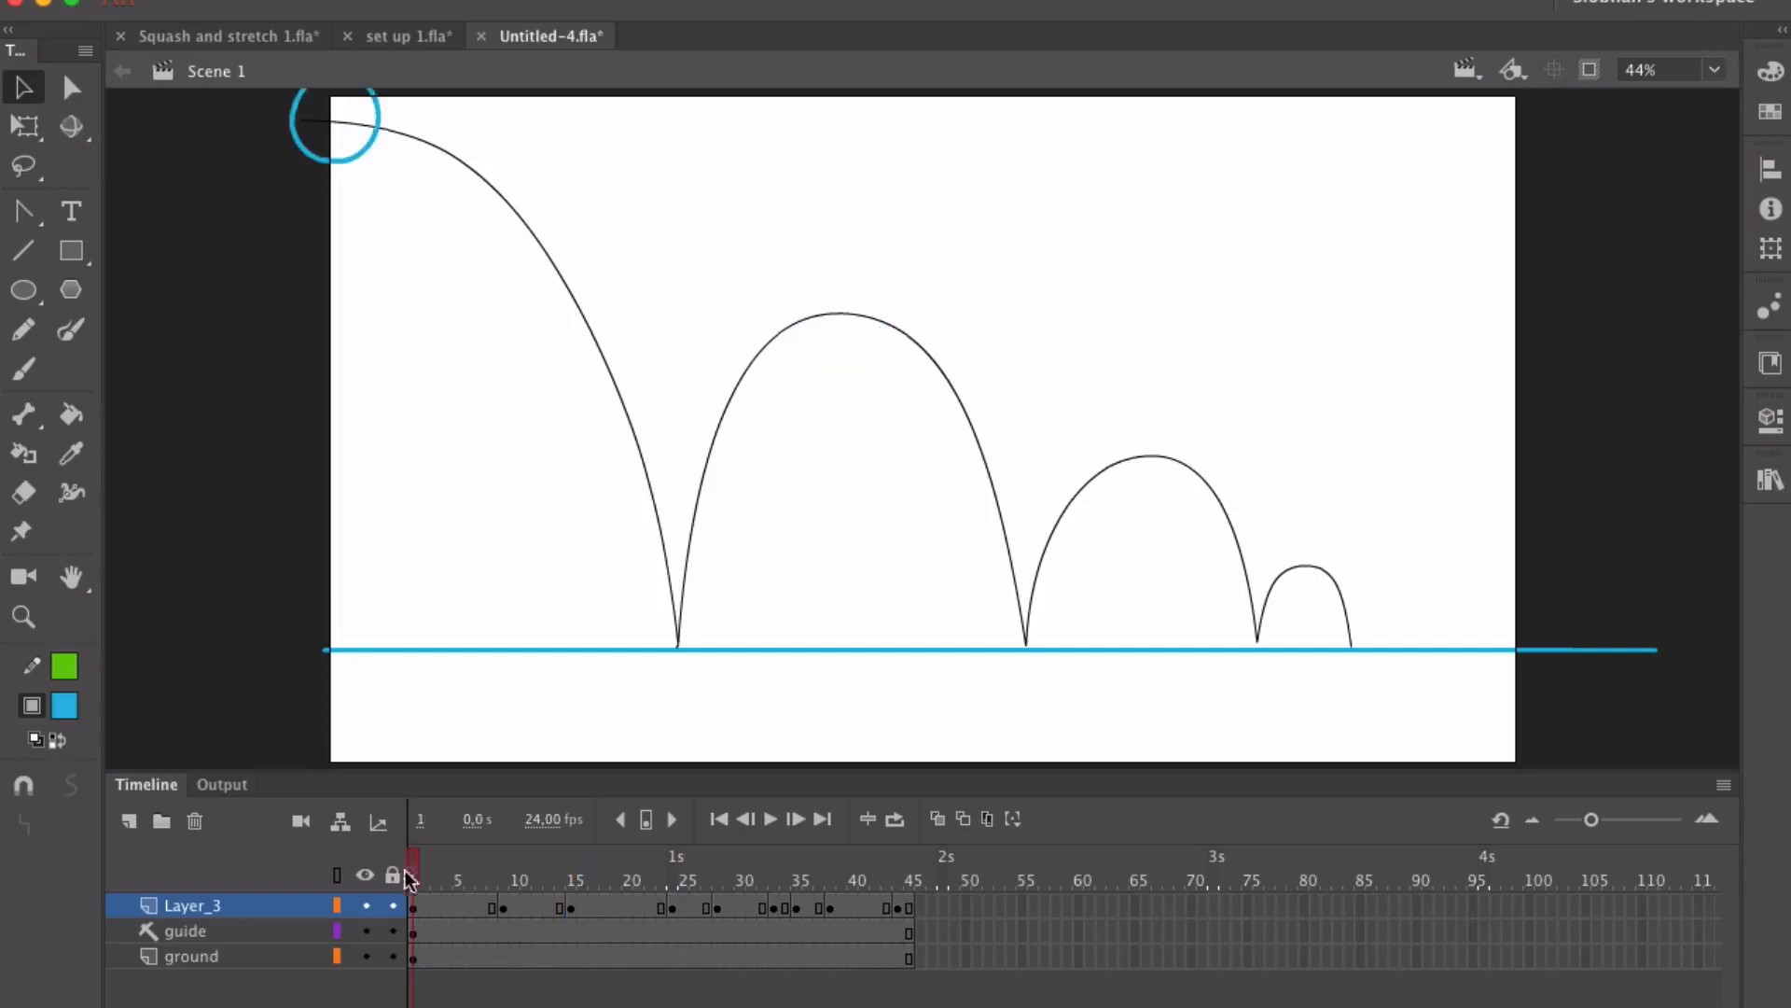
key(Return)
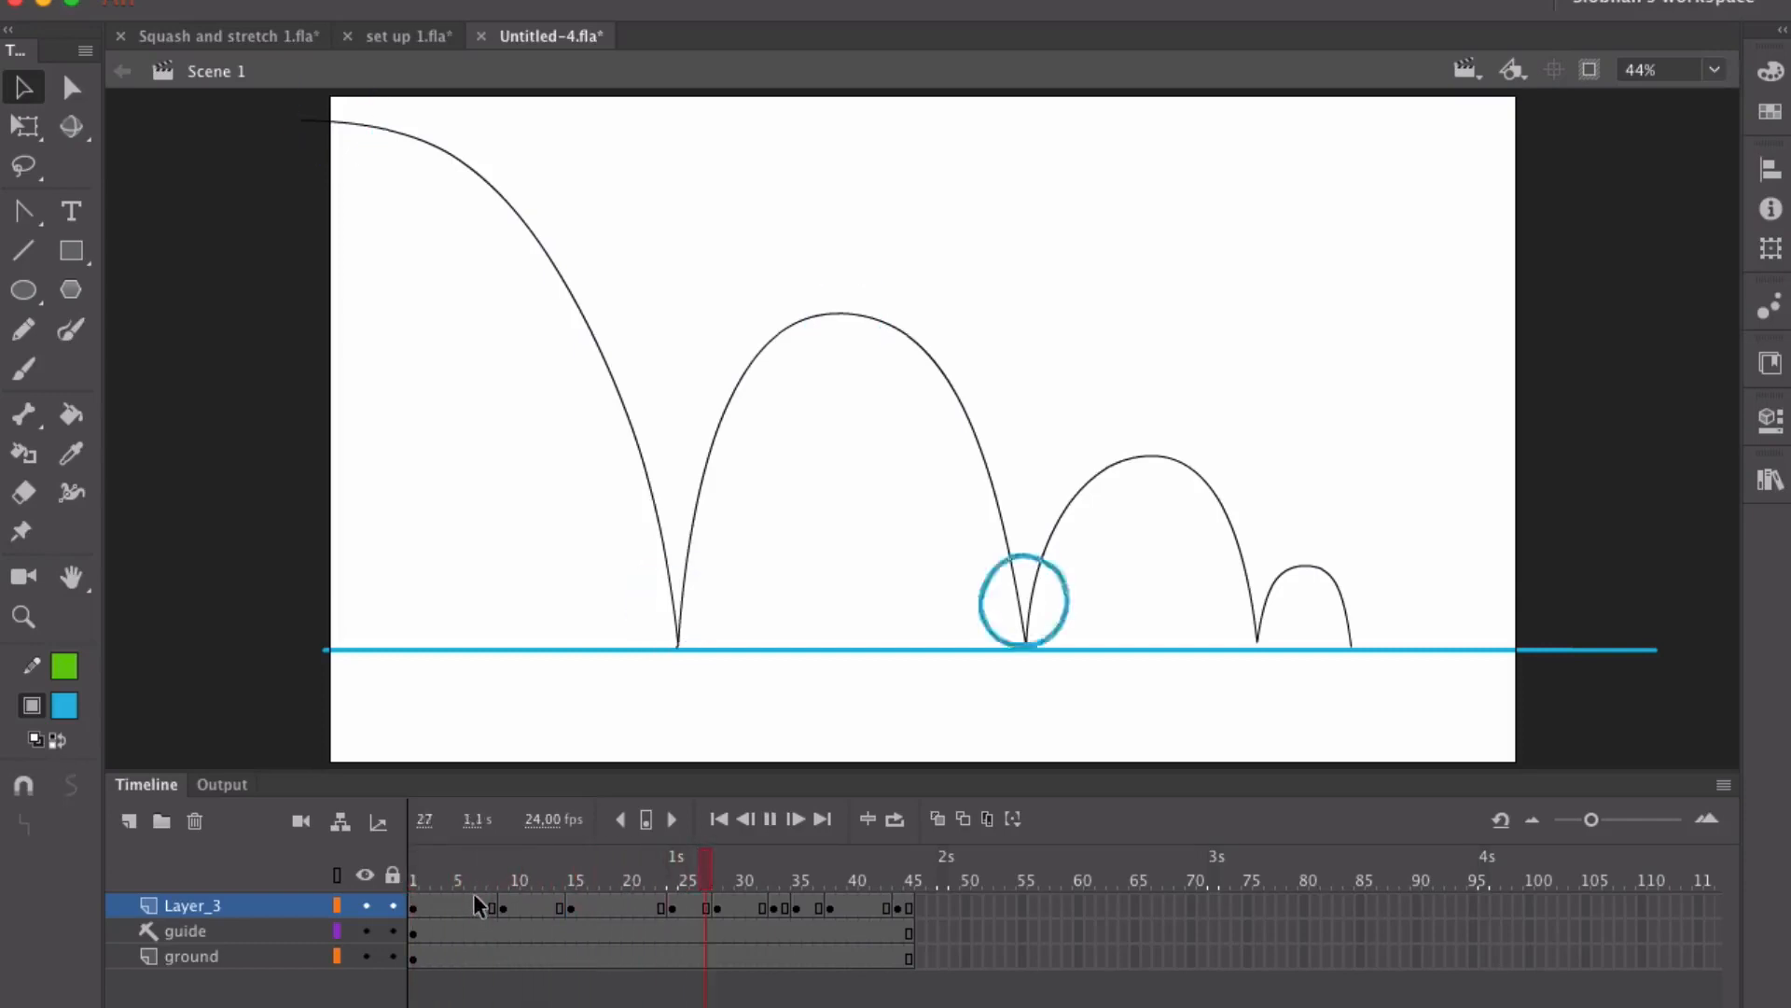
click(408, 881)
key(Return)
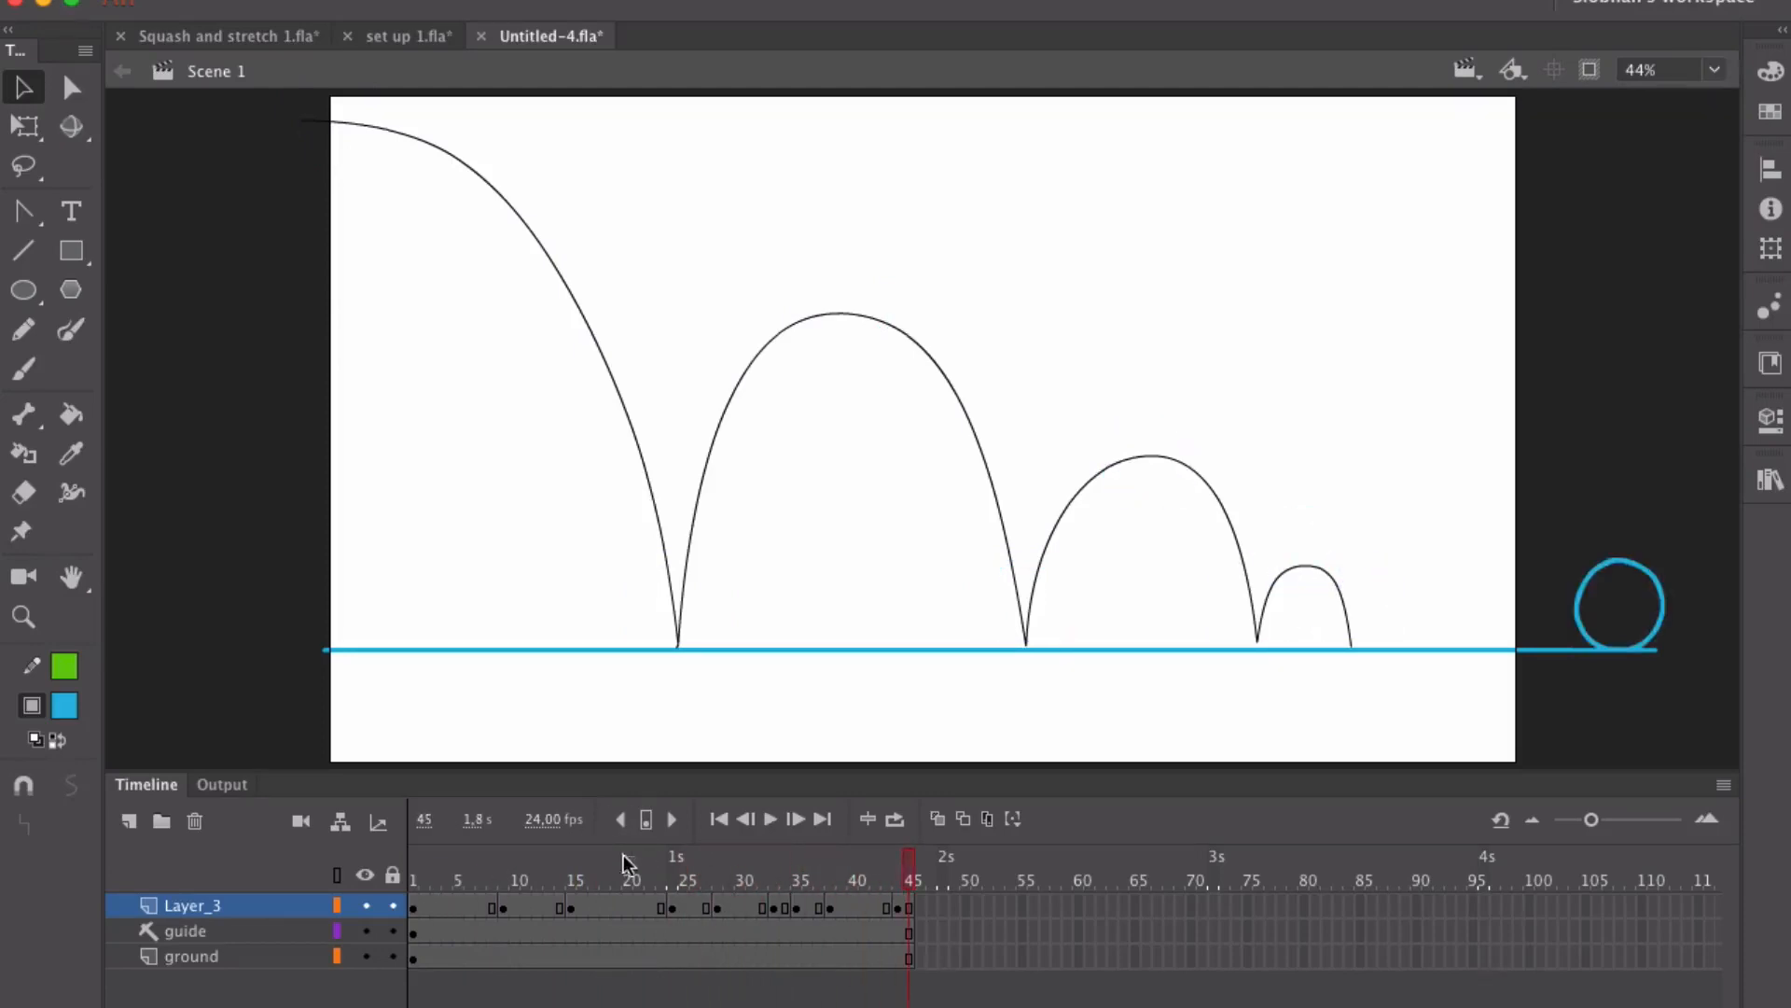
Step: Move the second landing's keyframe on Layer_3 to frame 23 and replay the animation from frame 1
click(669, 905)
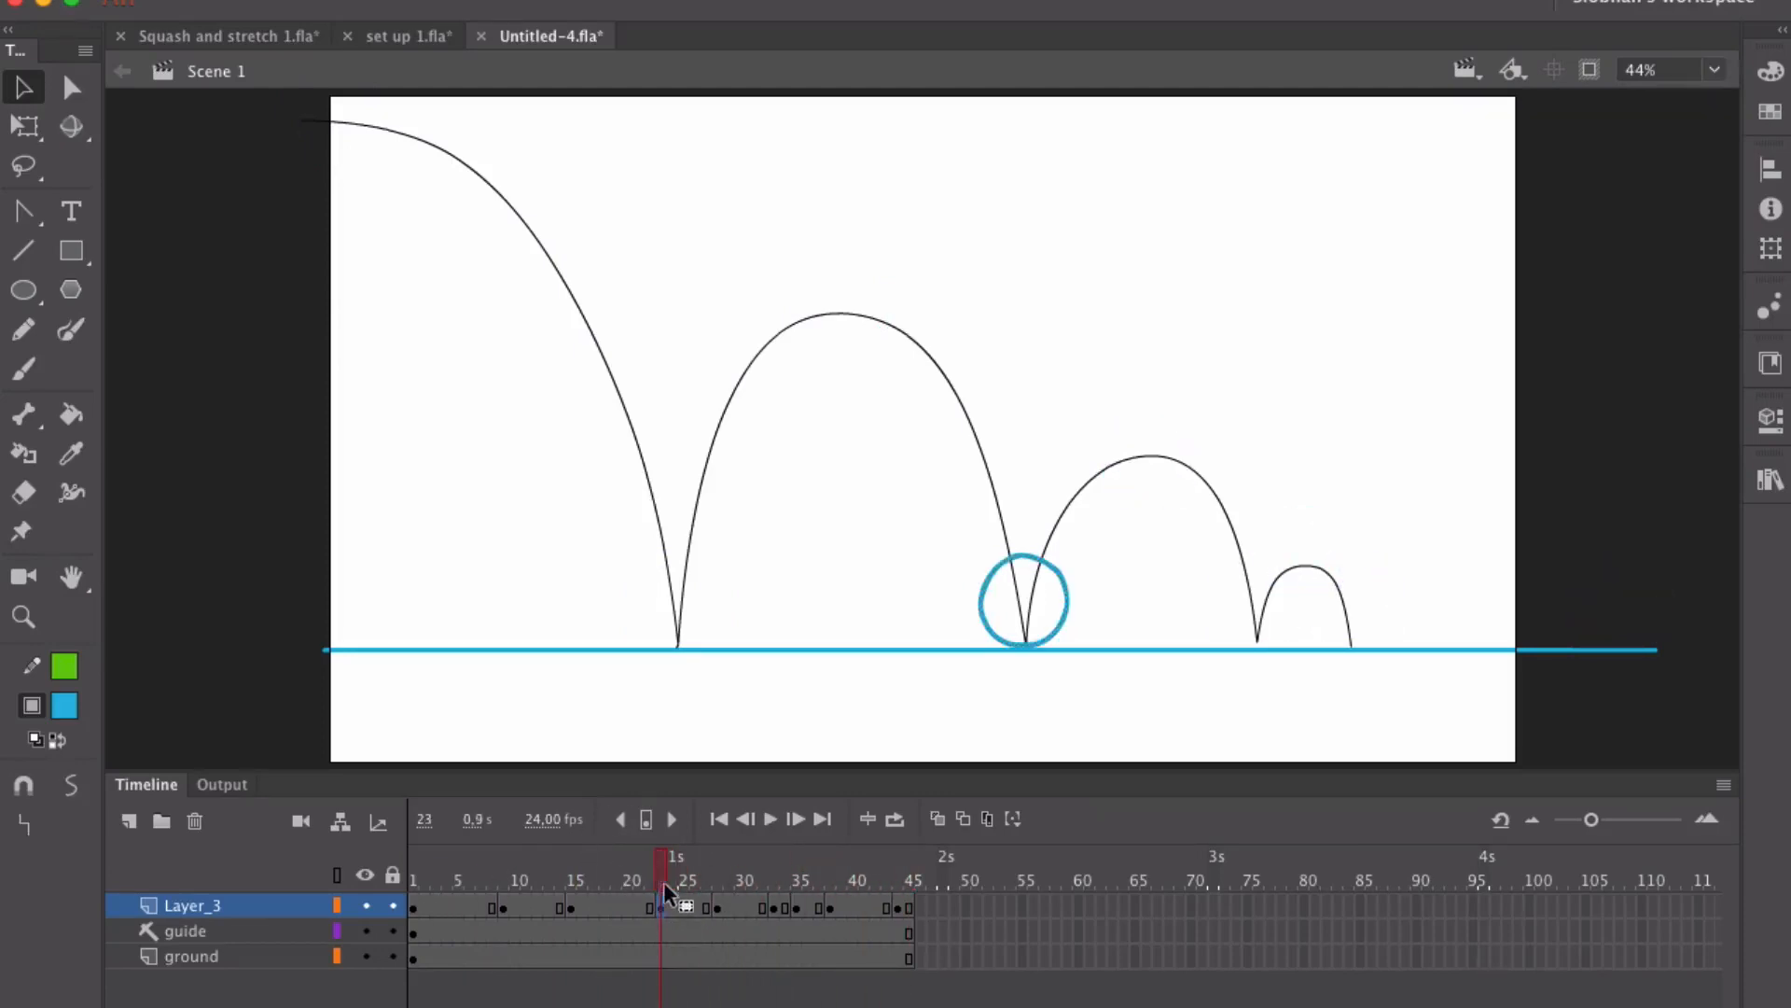
click(662, 864)
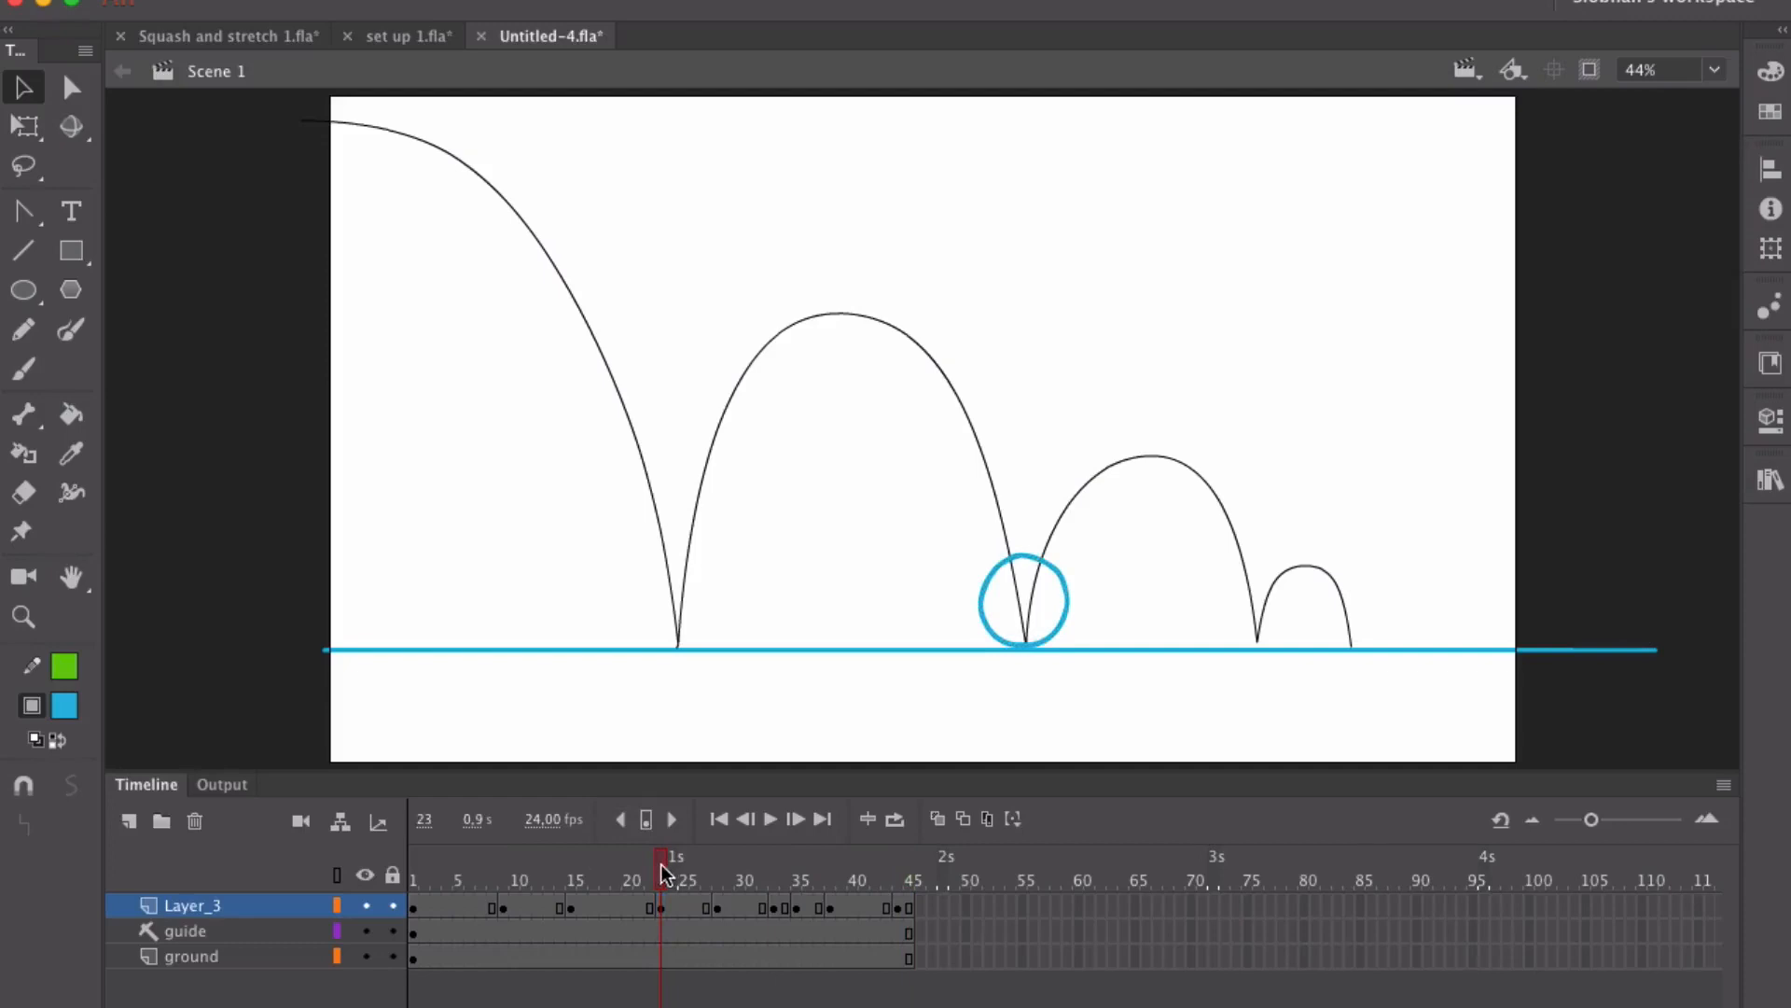
click(571, 906)
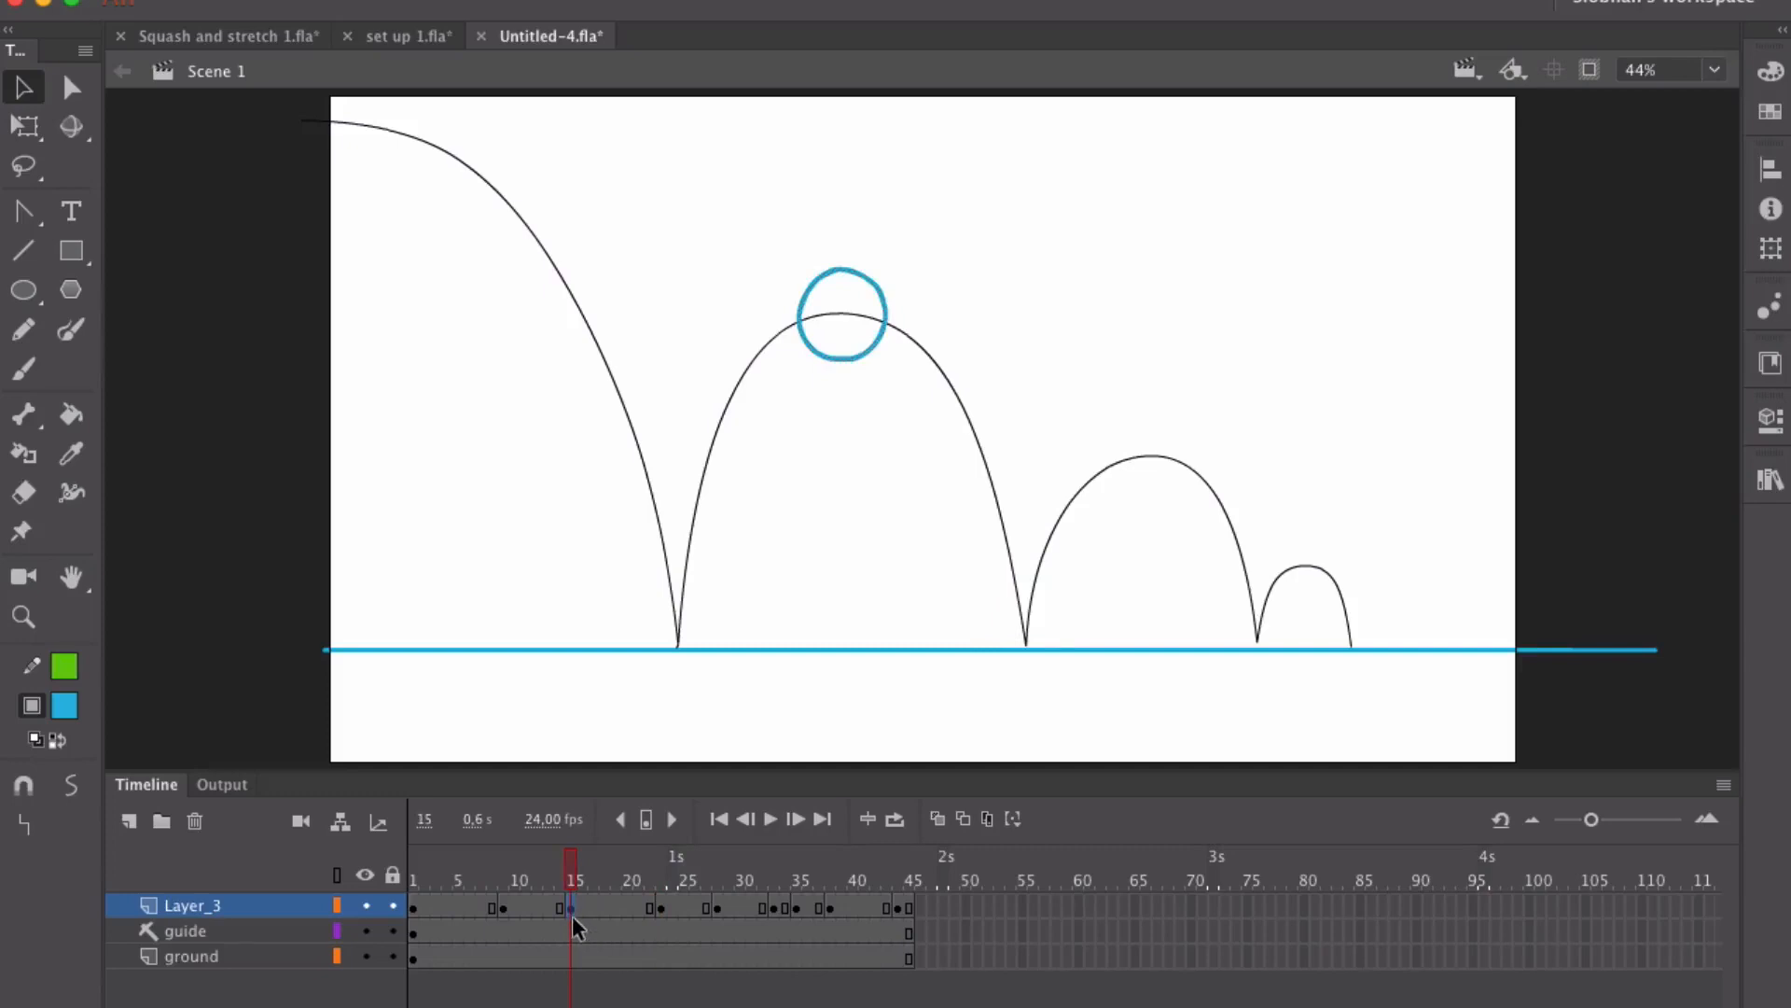
click(422, 881)
key(Return)
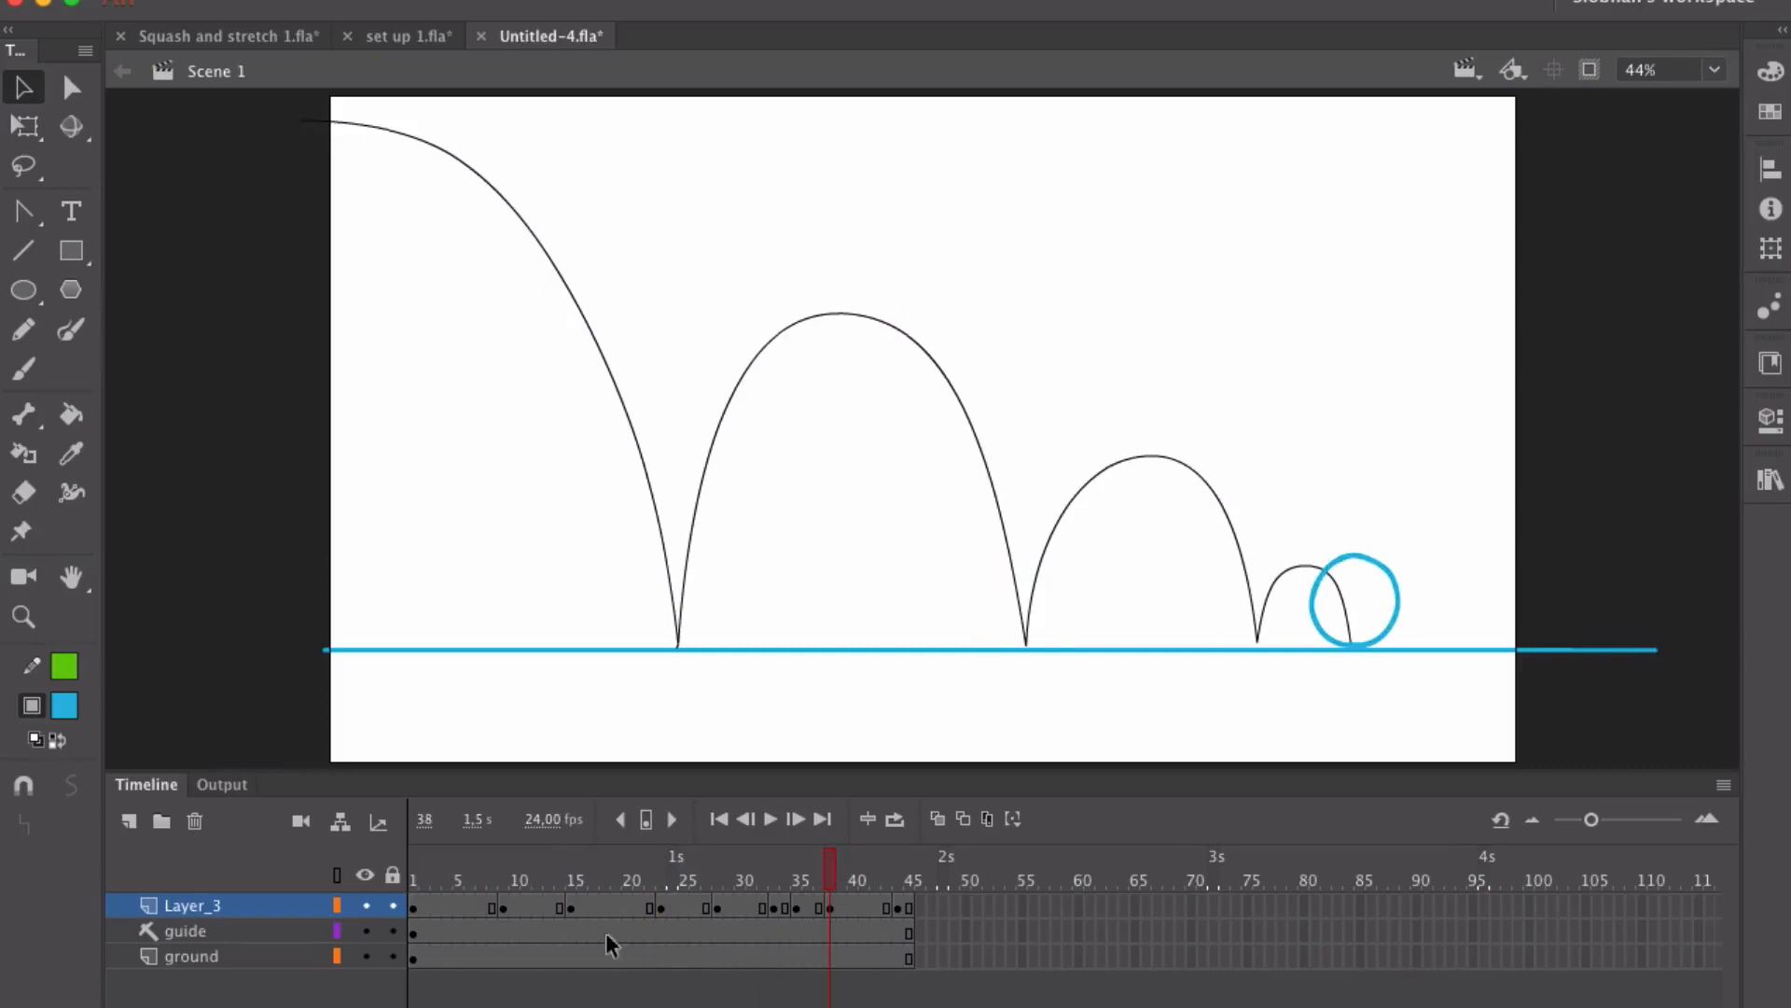
Step: Move the second landing's keyframe on Layer_3 to frame 21 and replay the animation from frame 1
click(651, 907)
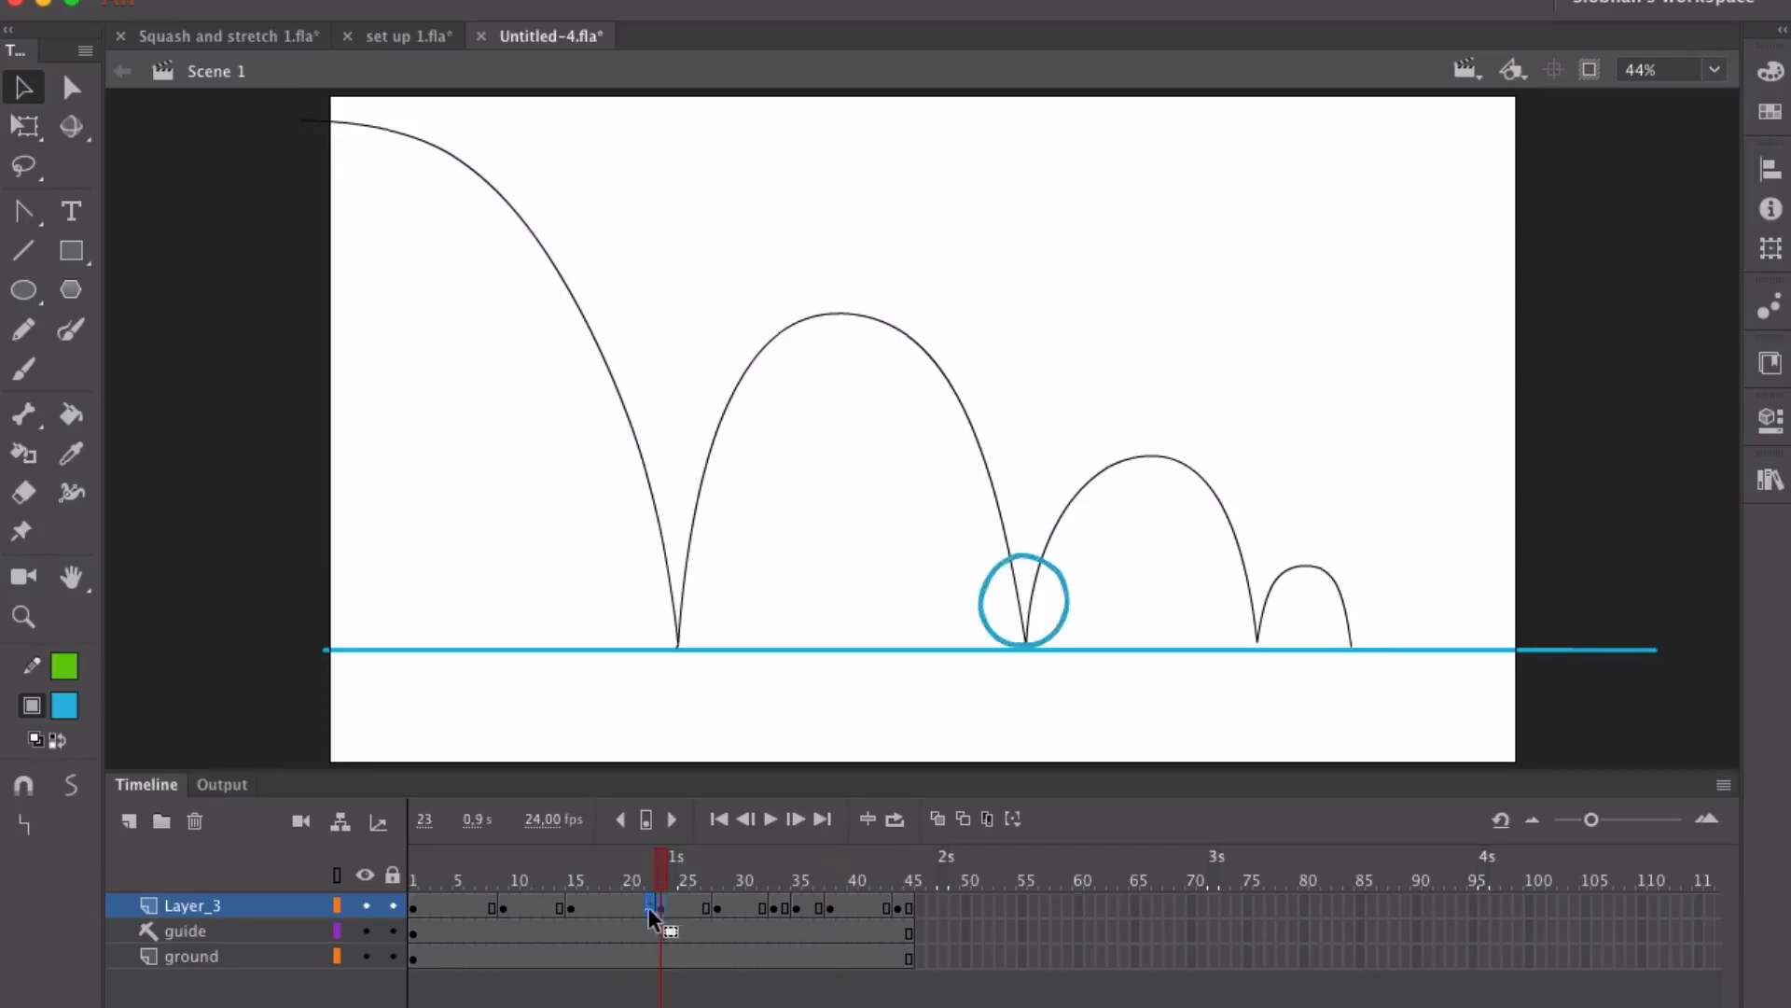
drag(642, 909, 638, 910)
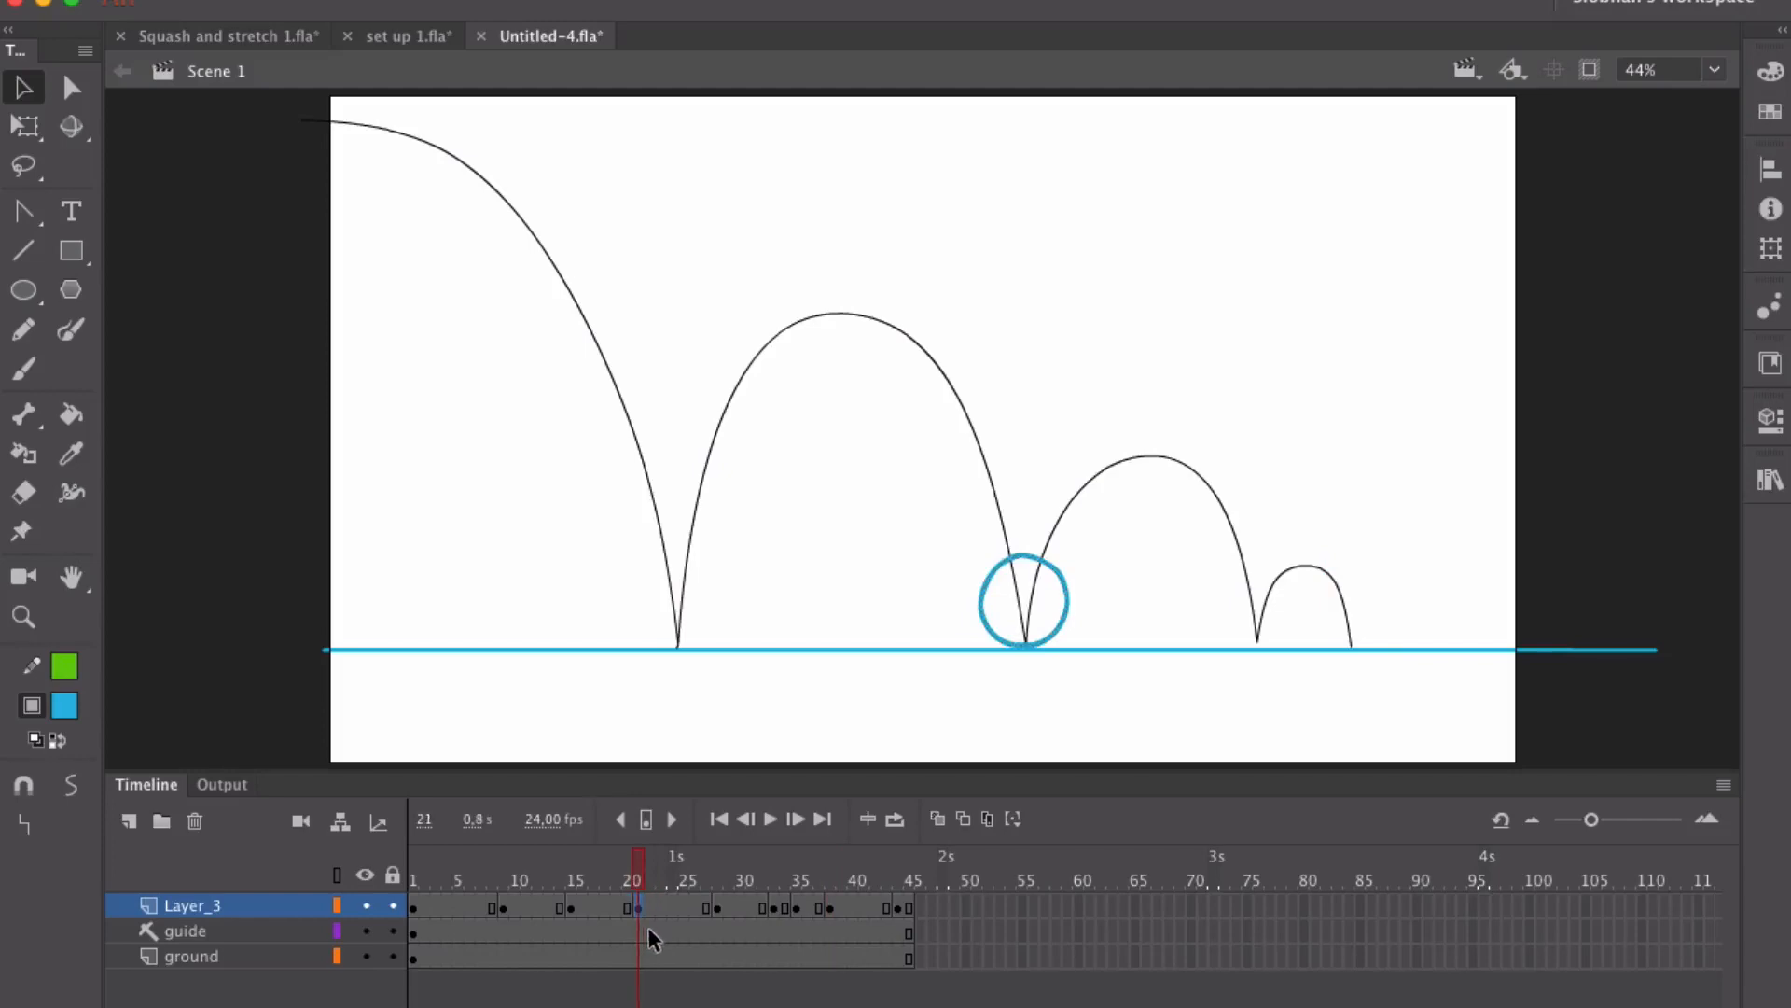
click(415, 873)
key(Return)
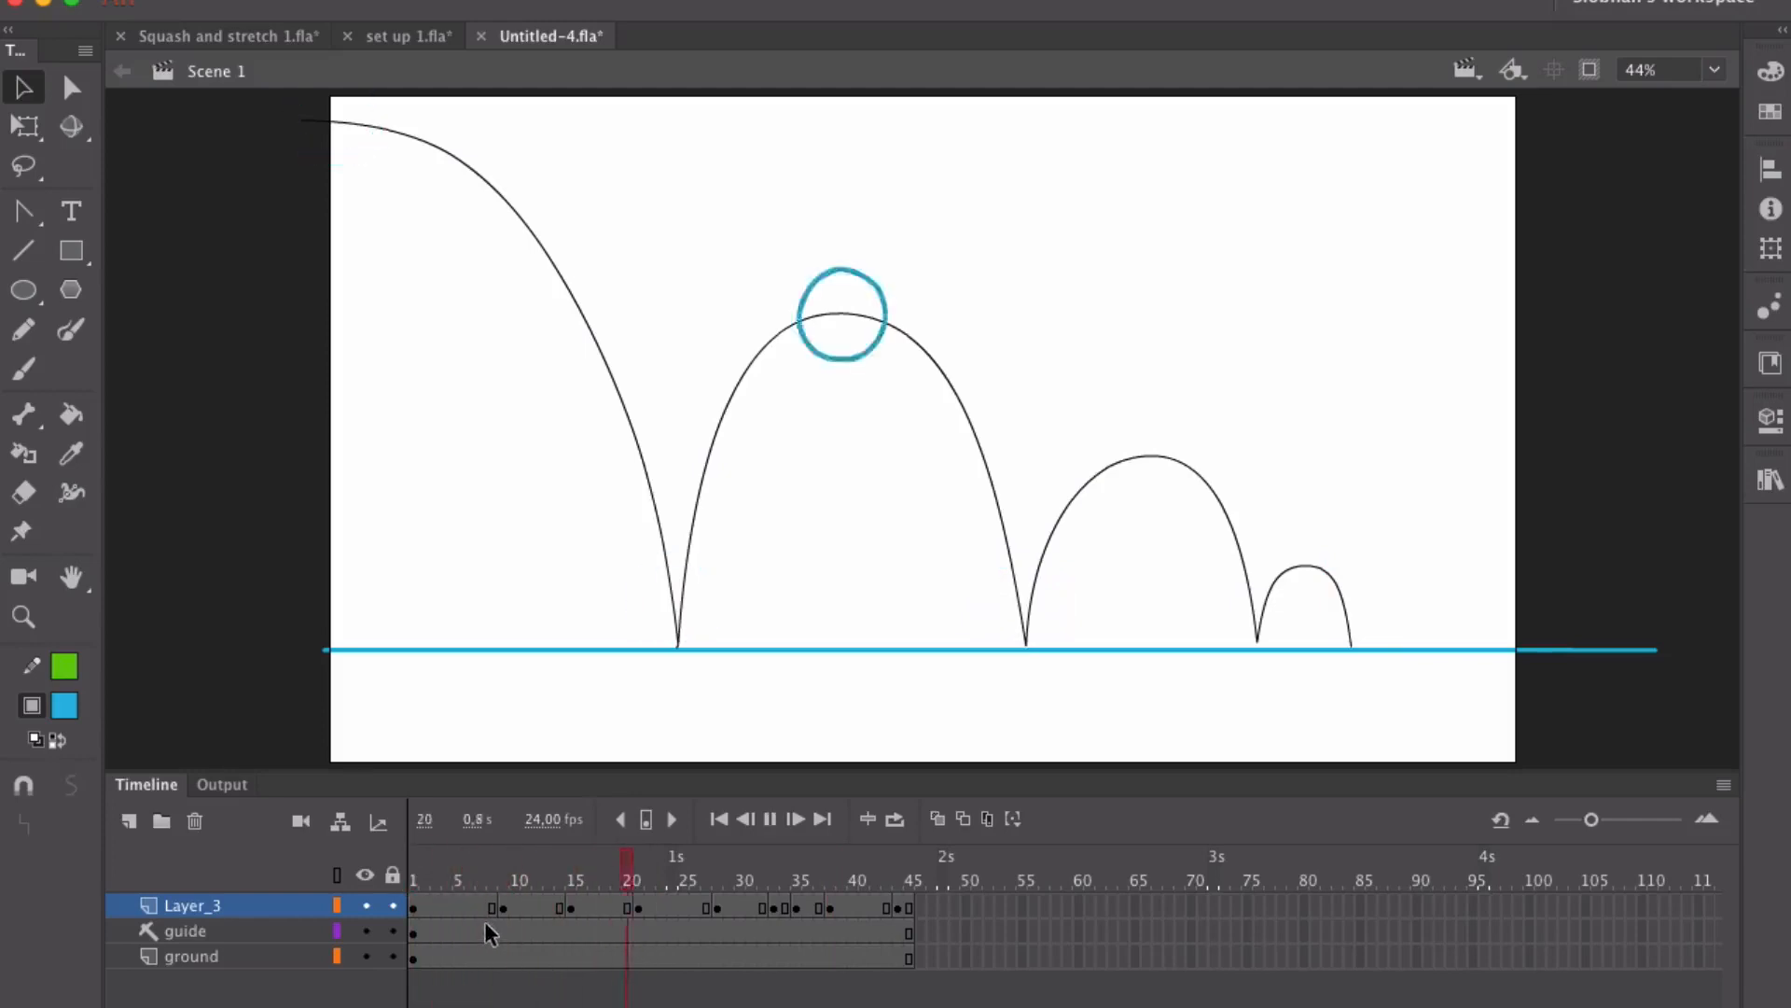
click(418, 875)
key(Return)
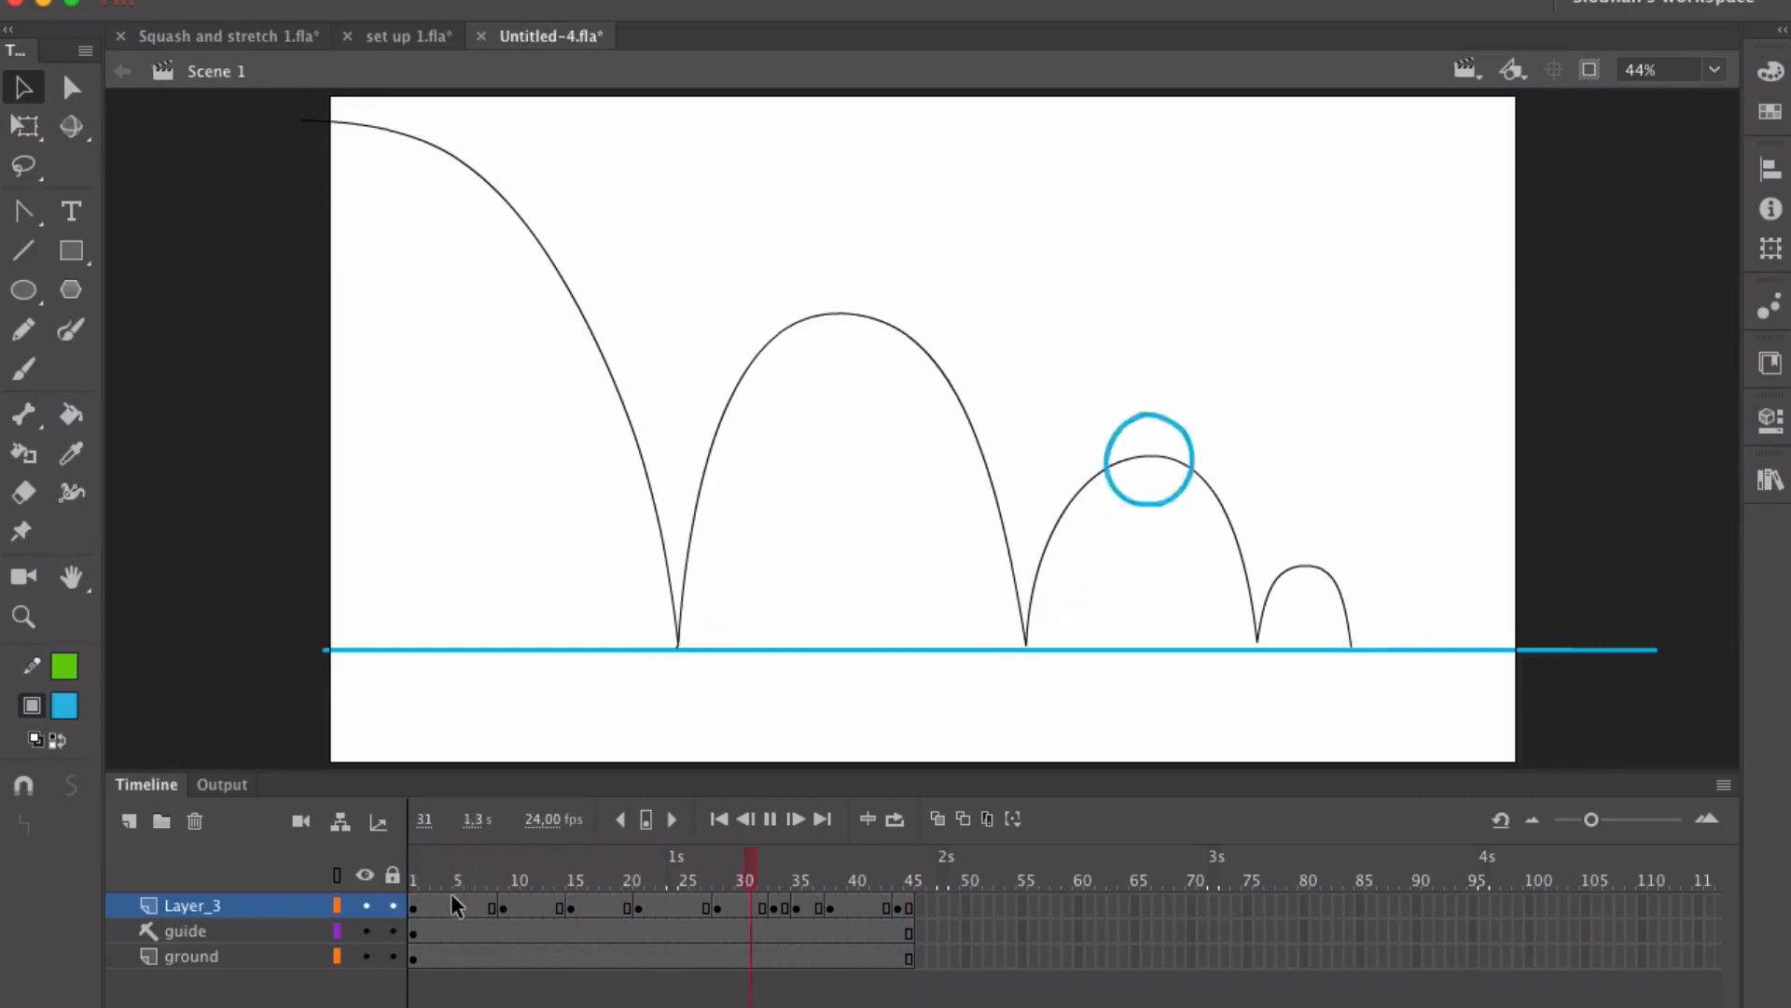
click(644, 869)
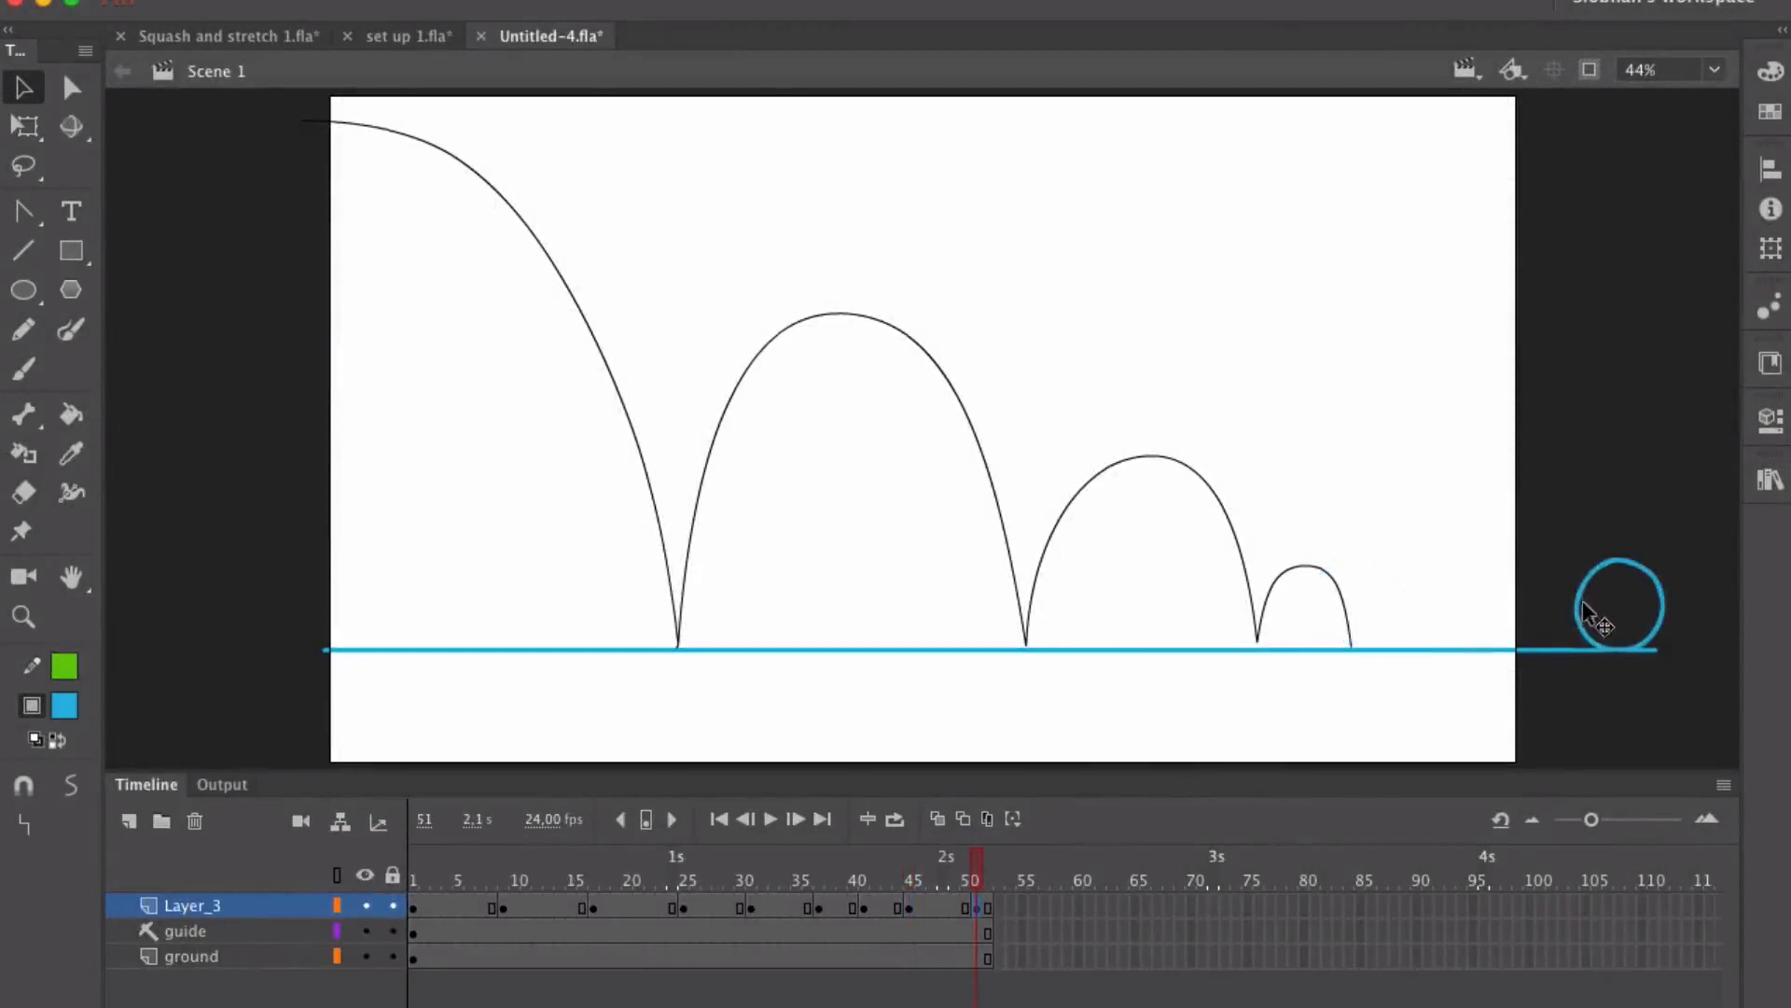
Step: Move the ball at frame 51 back along the ground to just inside the stage edge, and replay the animation from frame 1
drag(1586, 611, 1433, 611)
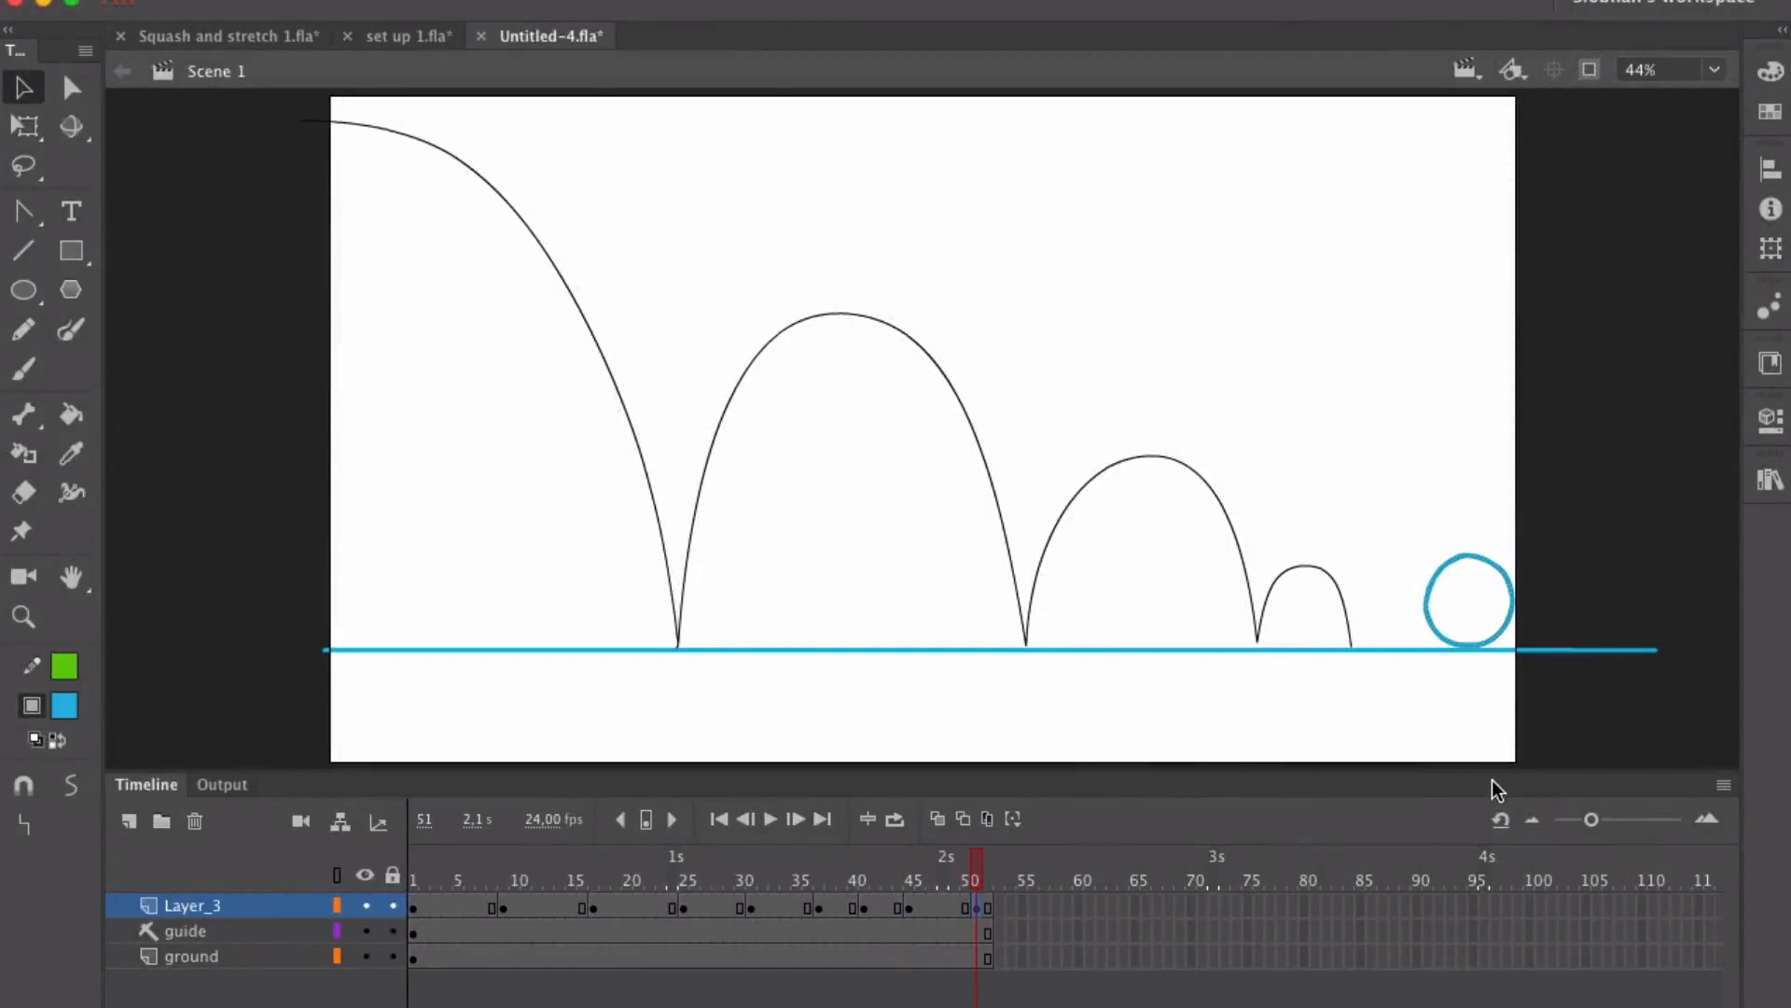
click(1558, 727)
click(410, 881)
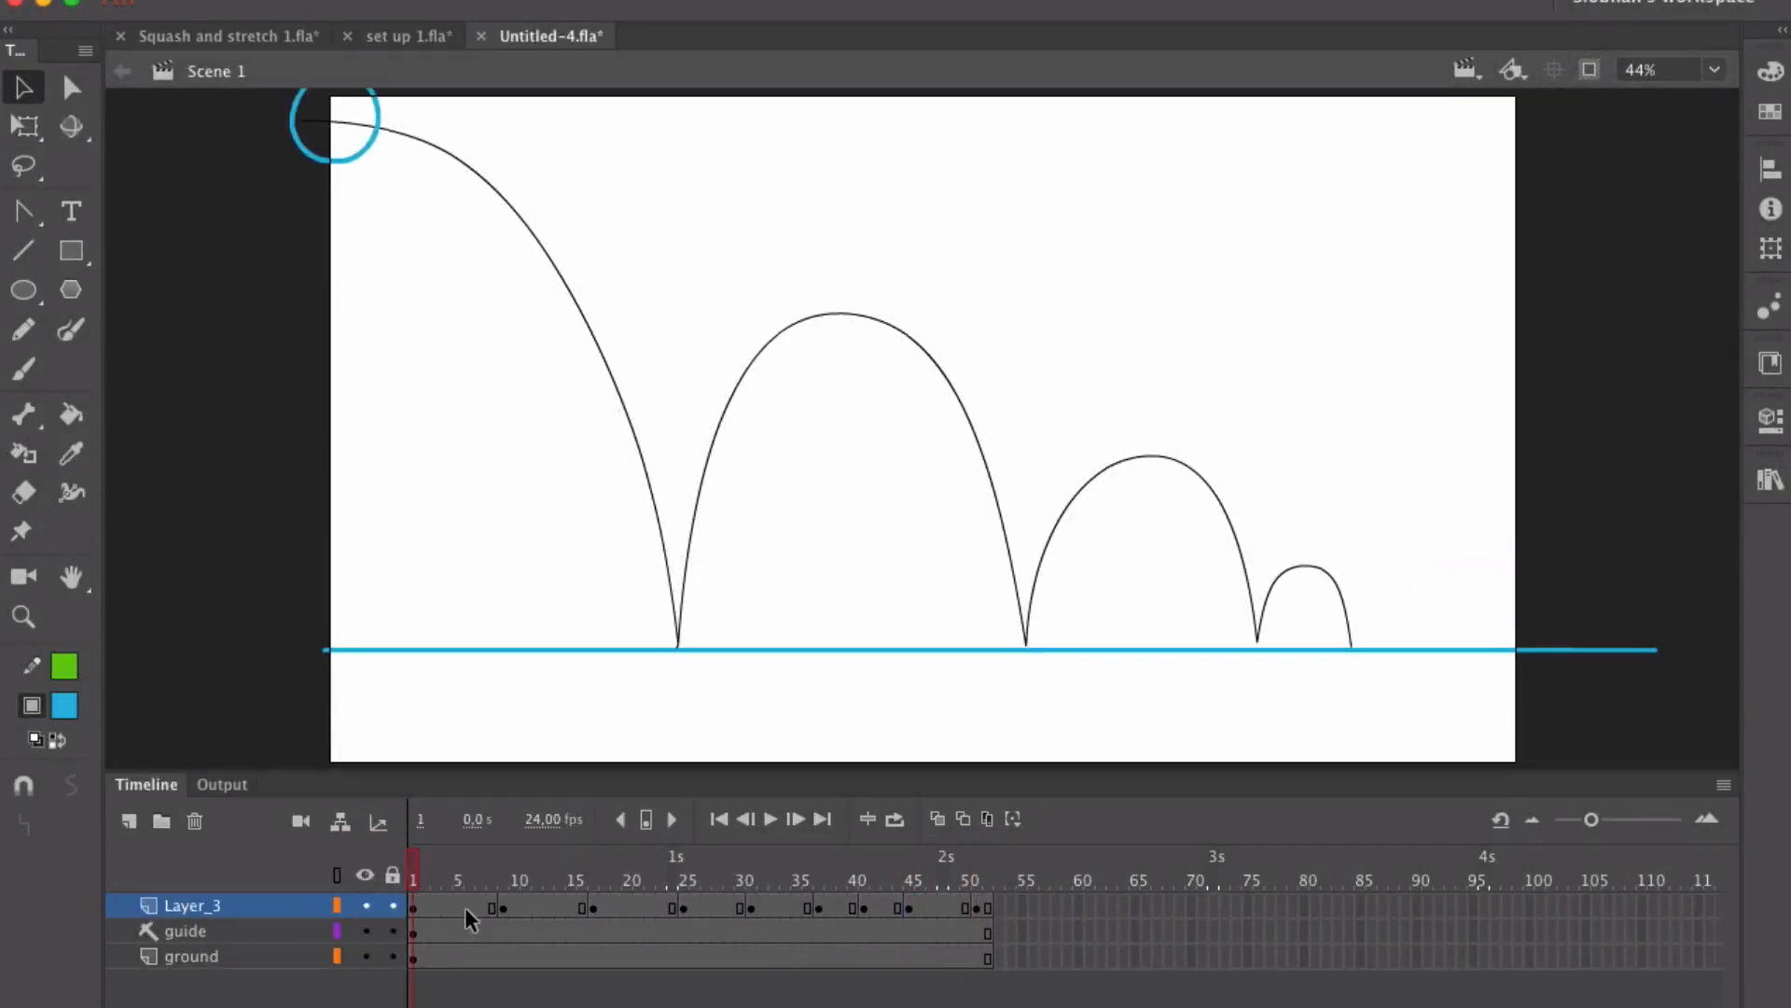
key(Return)
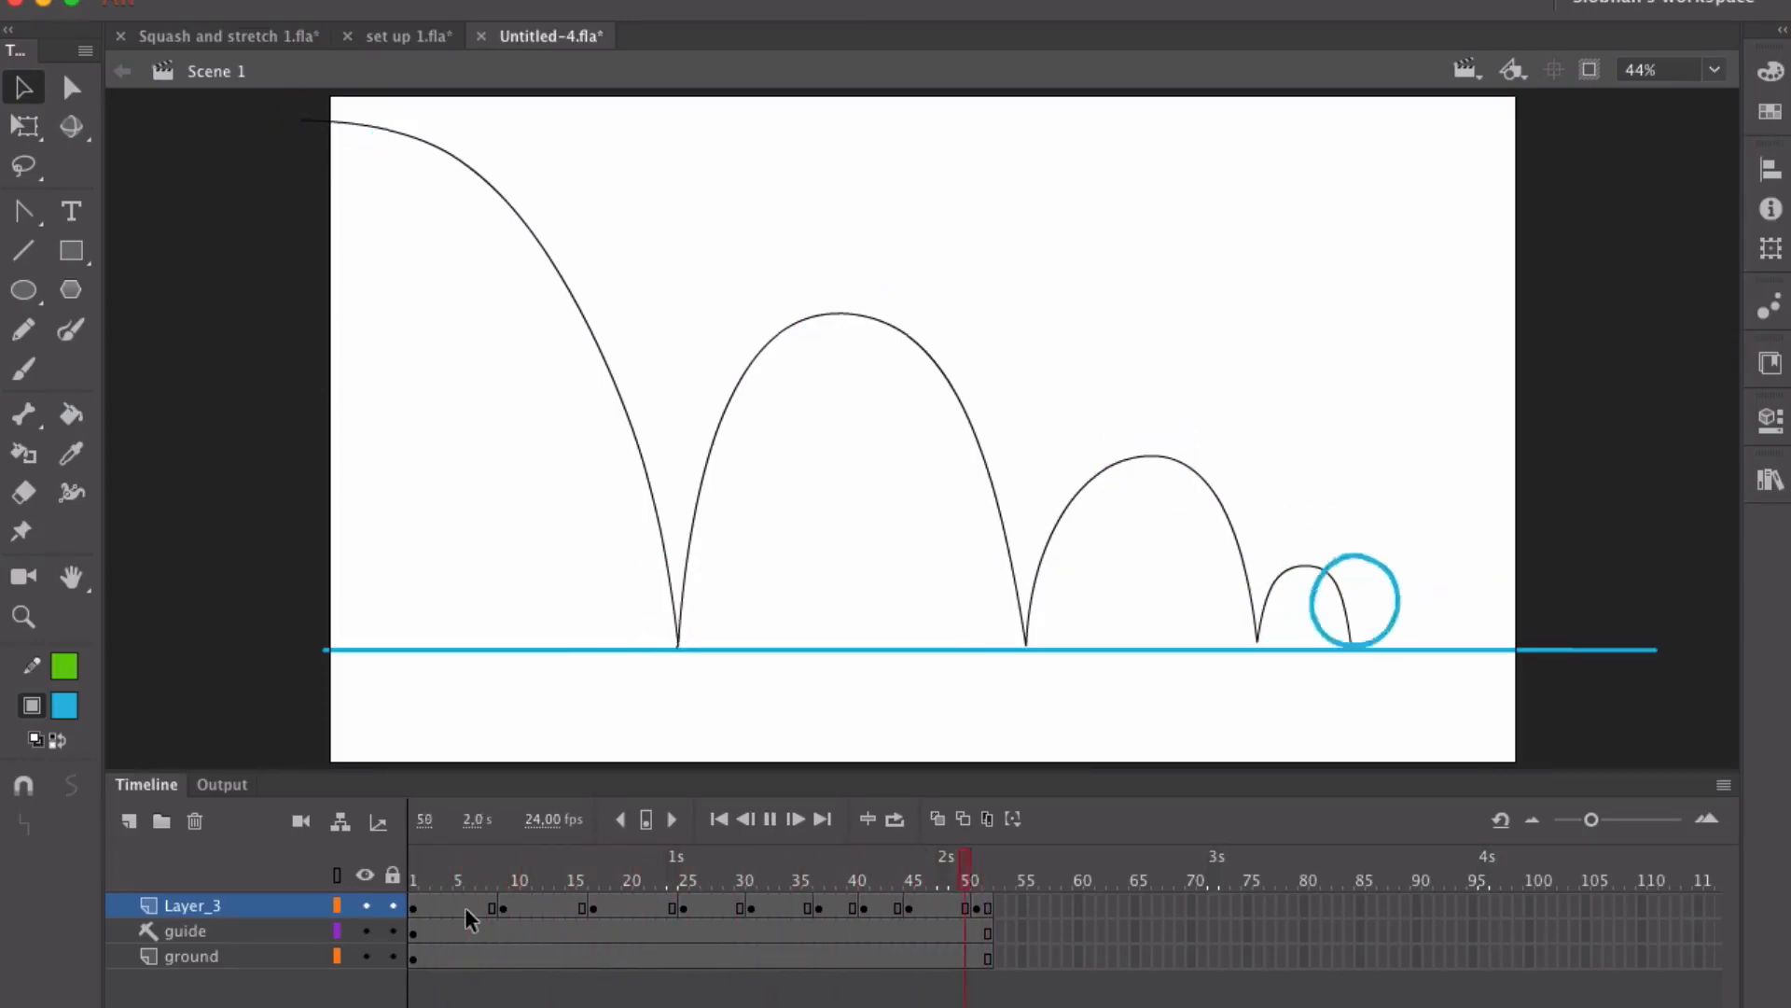
click(976, 907)
mouse_move(1507, 627)
mouse_down()
mouse_move(1548, 628)
mouse_move(1502, 630)
mouse_up()
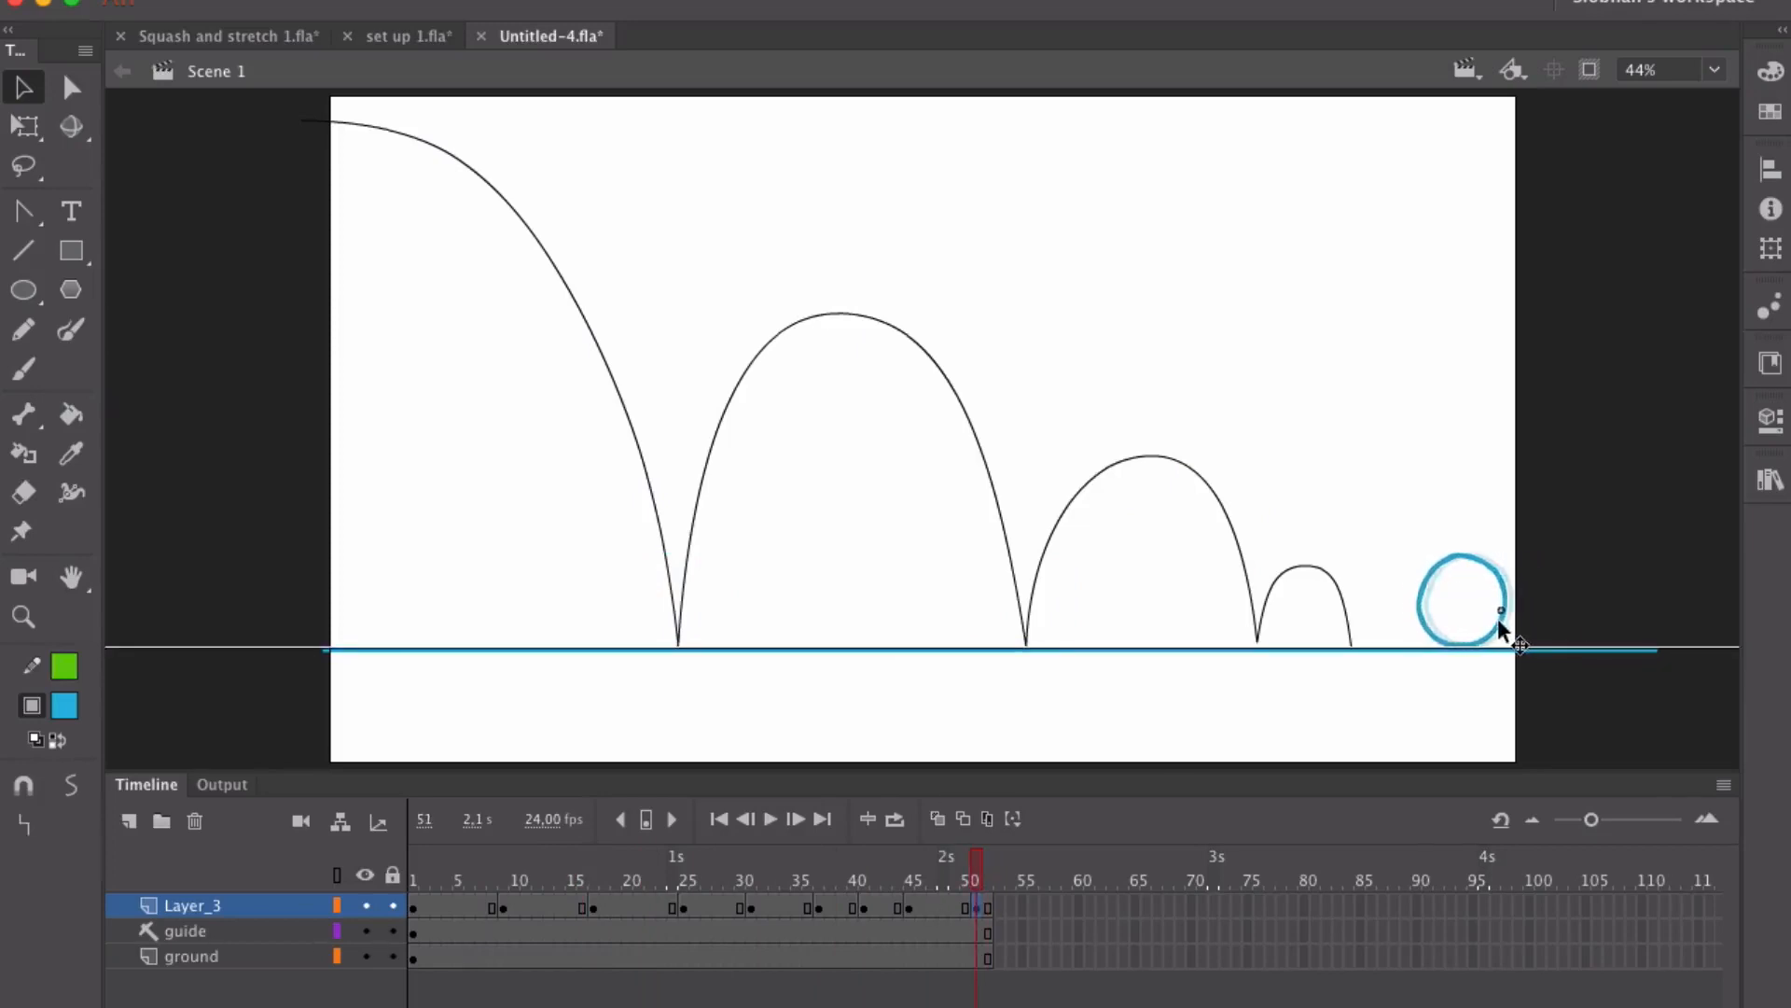
click(1564, 608)
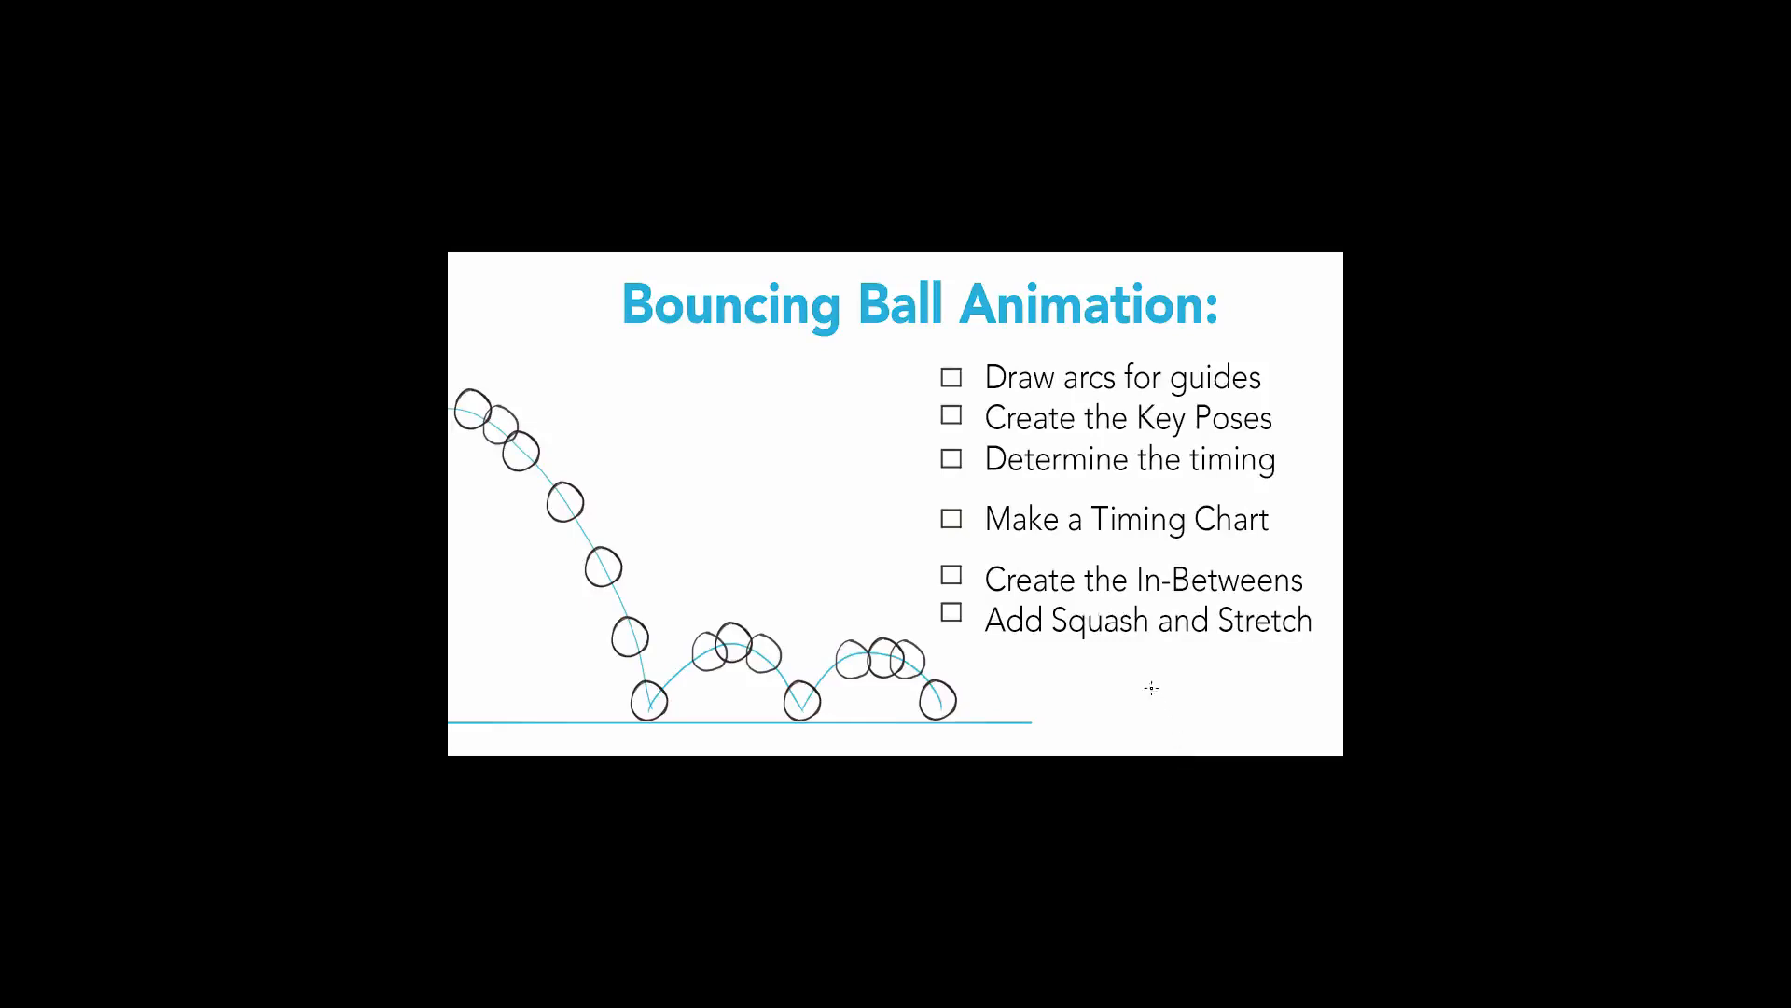
mouse_move(944, 378)
mouse_down()
mouse_move(974, 357)
mouse_move(949, 422)
mouse_move(973, 405)
mouse_move(989, 427)
mouse_up()
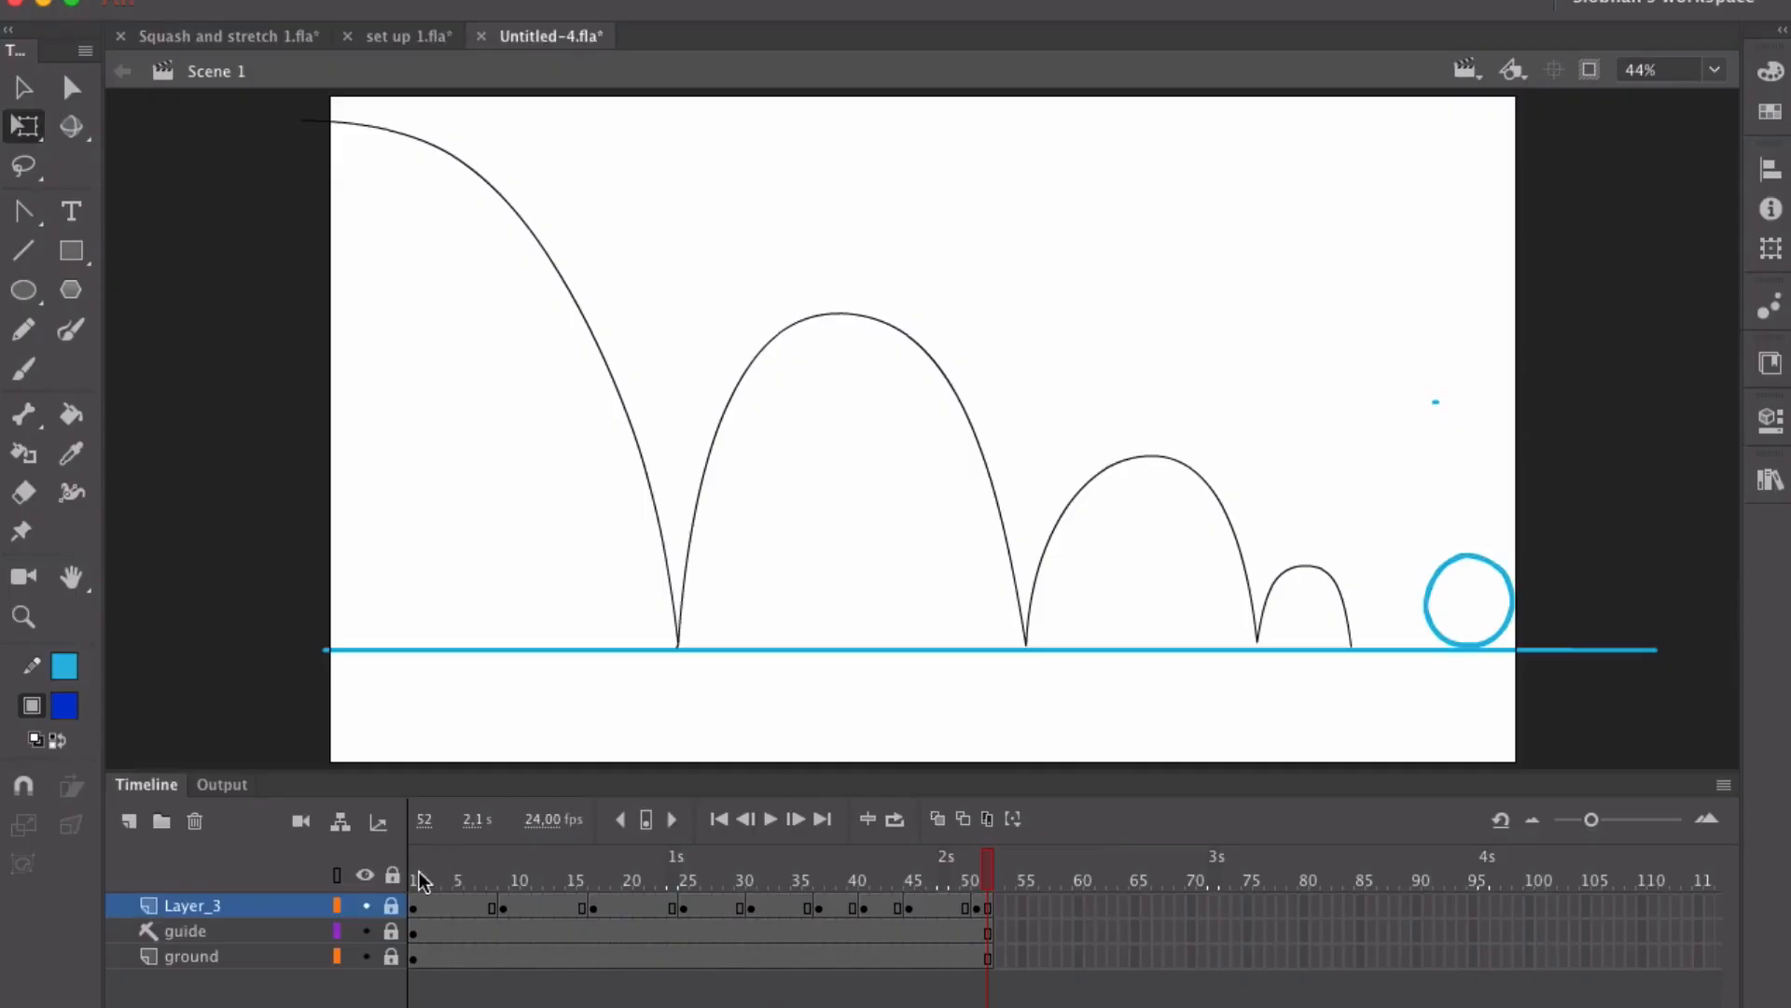
Step: Play the animation from frame 1 and add a new layer above Layer_3
click(413, 881)
key(Return)
click(128, 821)
click(416, 872)
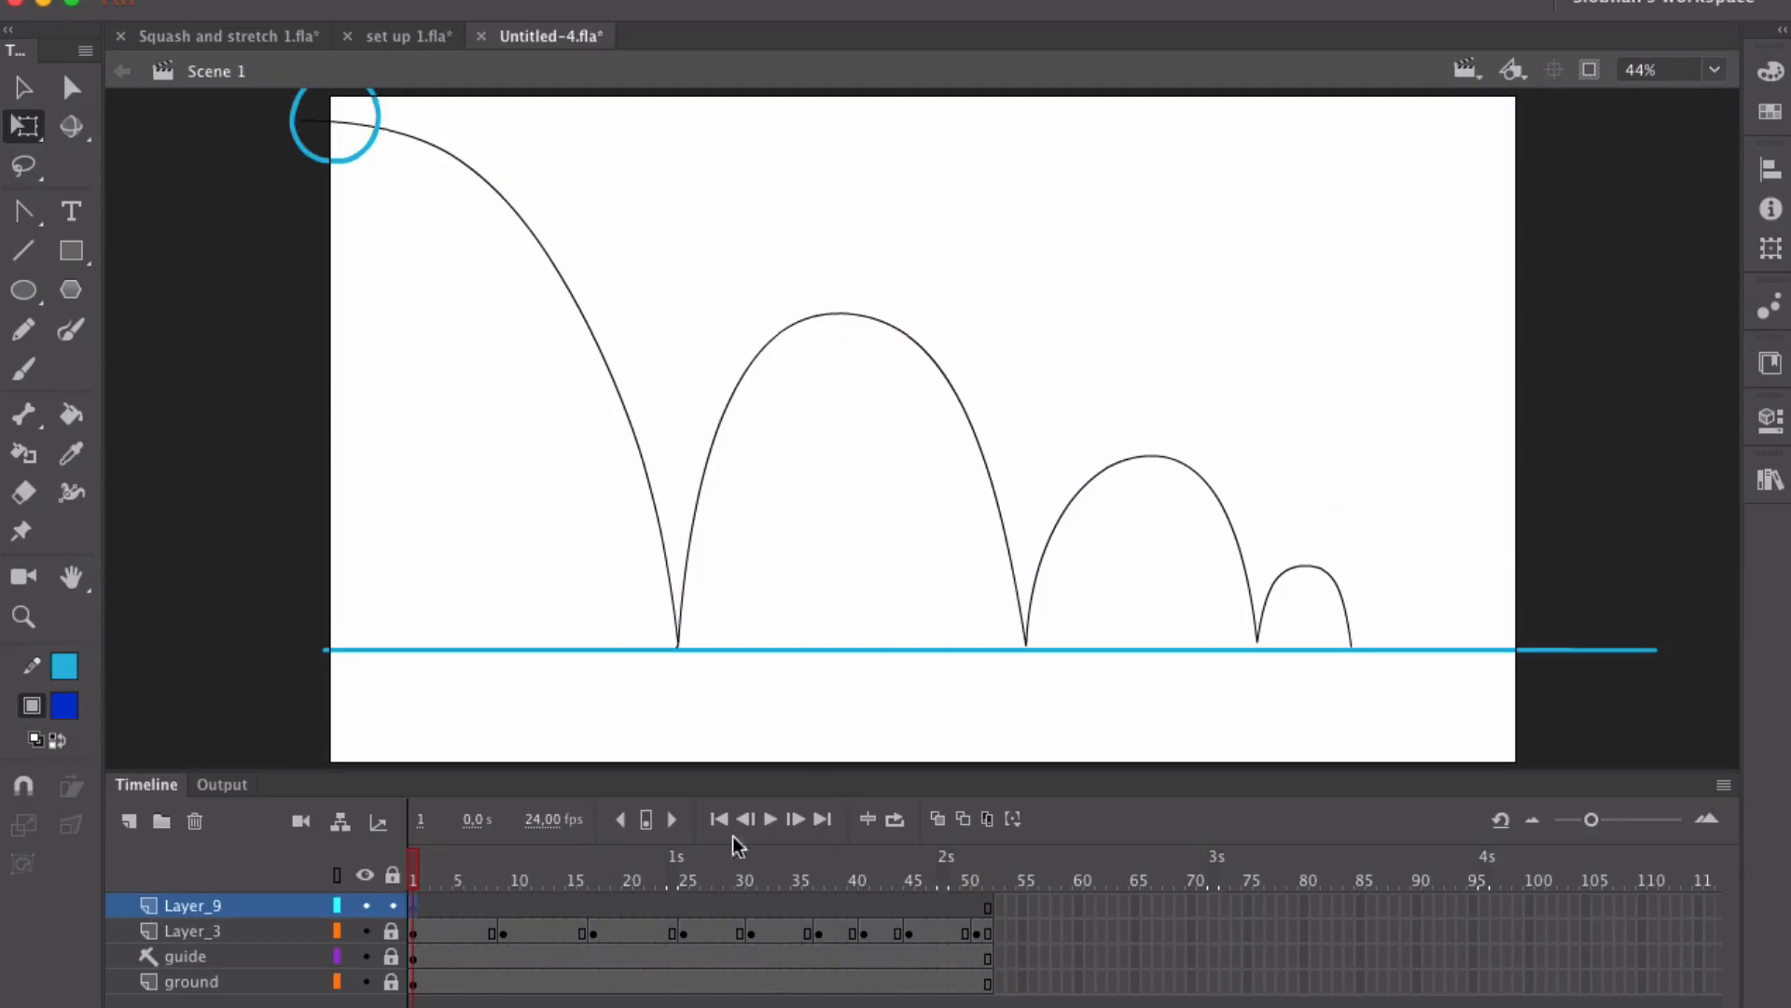
Step: Scrub through the key poses, and brush a small dark blue circle on the new layer at frame 1, above the first full bounce
key(b)
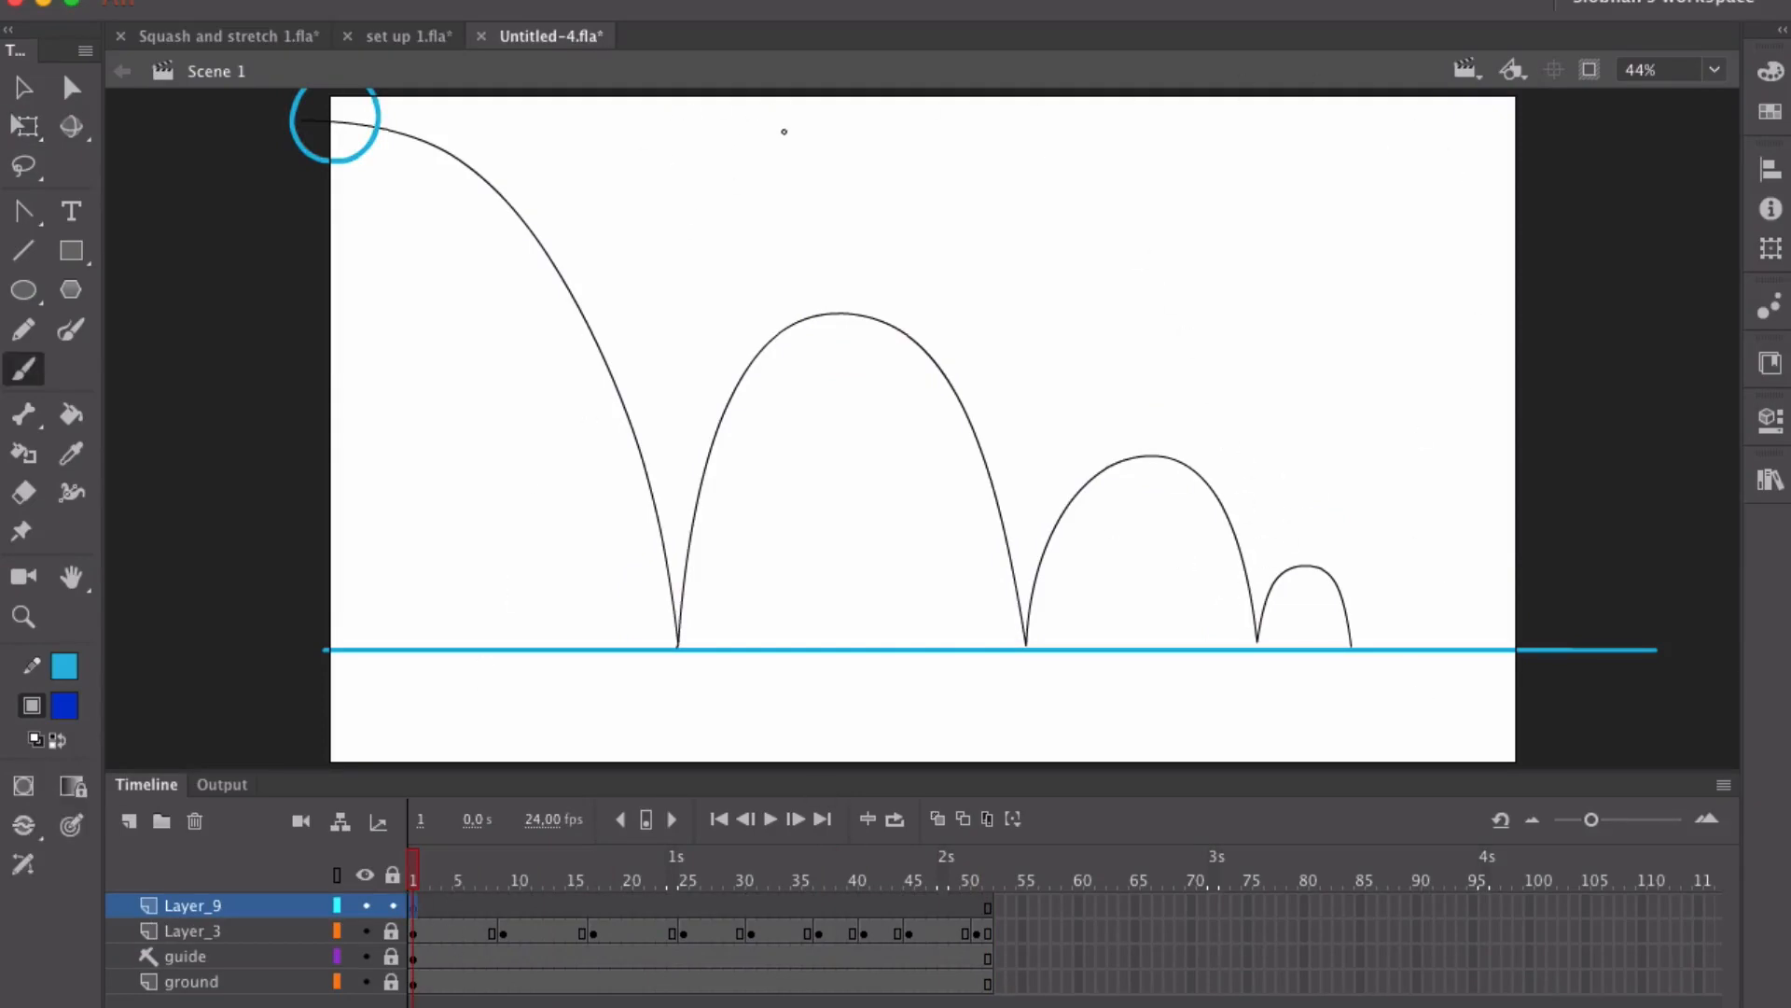
drag(416, 849, 965, 854)
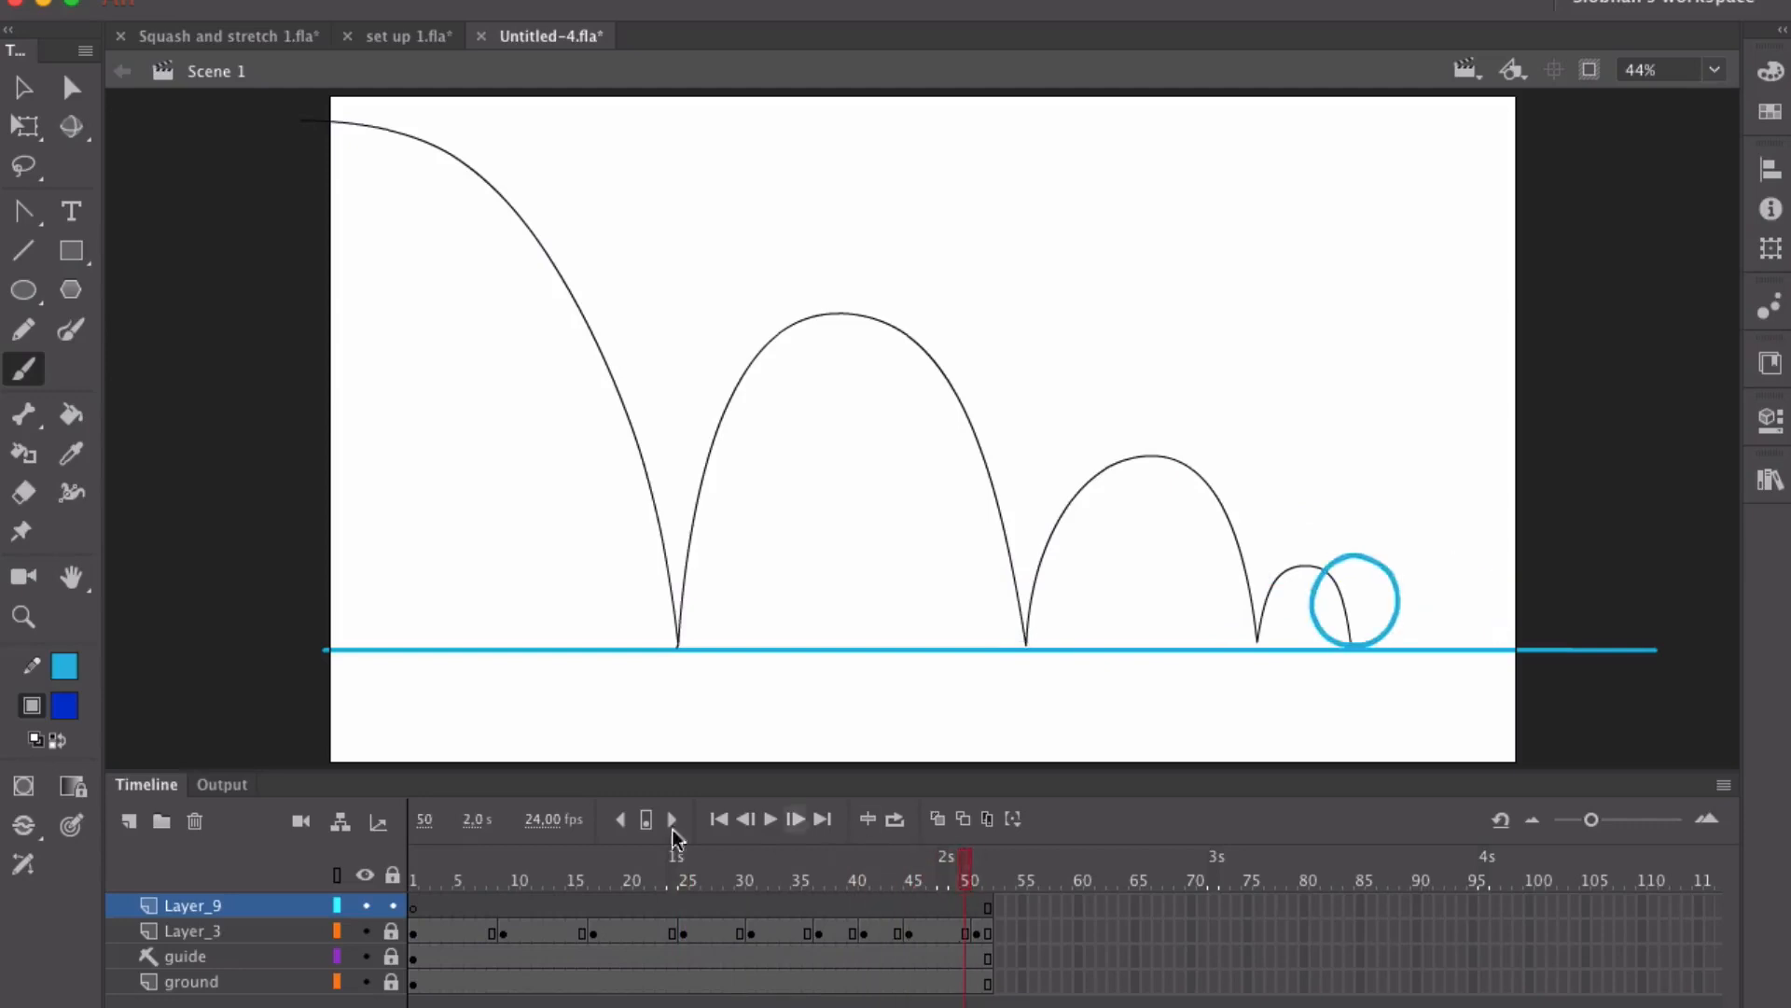
click(416, 878)
mouse_move(719, 124)
mouse_down()
mouse_move(724, 153)
mouse_move(729, 131)
mouse_up()
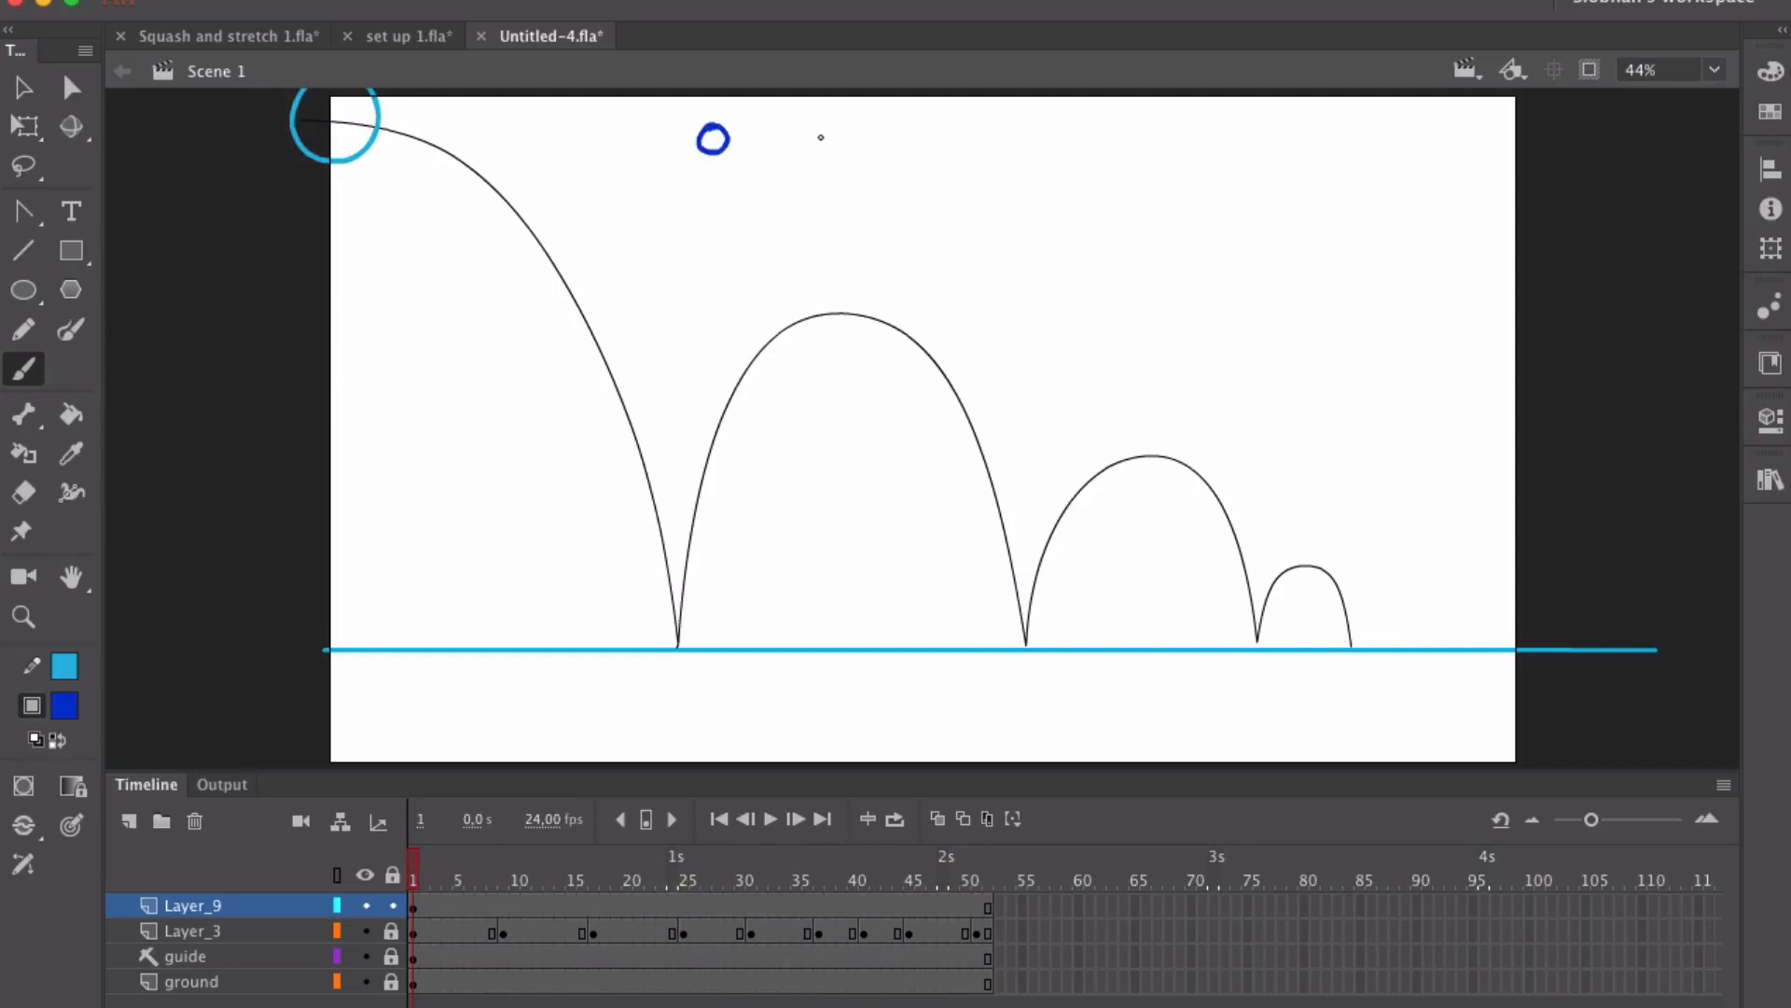
Step: Duplicate the small circle into a horizontal row of six circles along the upper part of the stage
key(v)
click(719, 154)
drag(719, 157, 961, 151)
drag(686, 106, 1303, 142)
click(1323, 181)
Step: Shift the fifth and sixth circles back along the row so their spacing is tighter than that of the first circles
drag(1154, 108, 1427, 194)
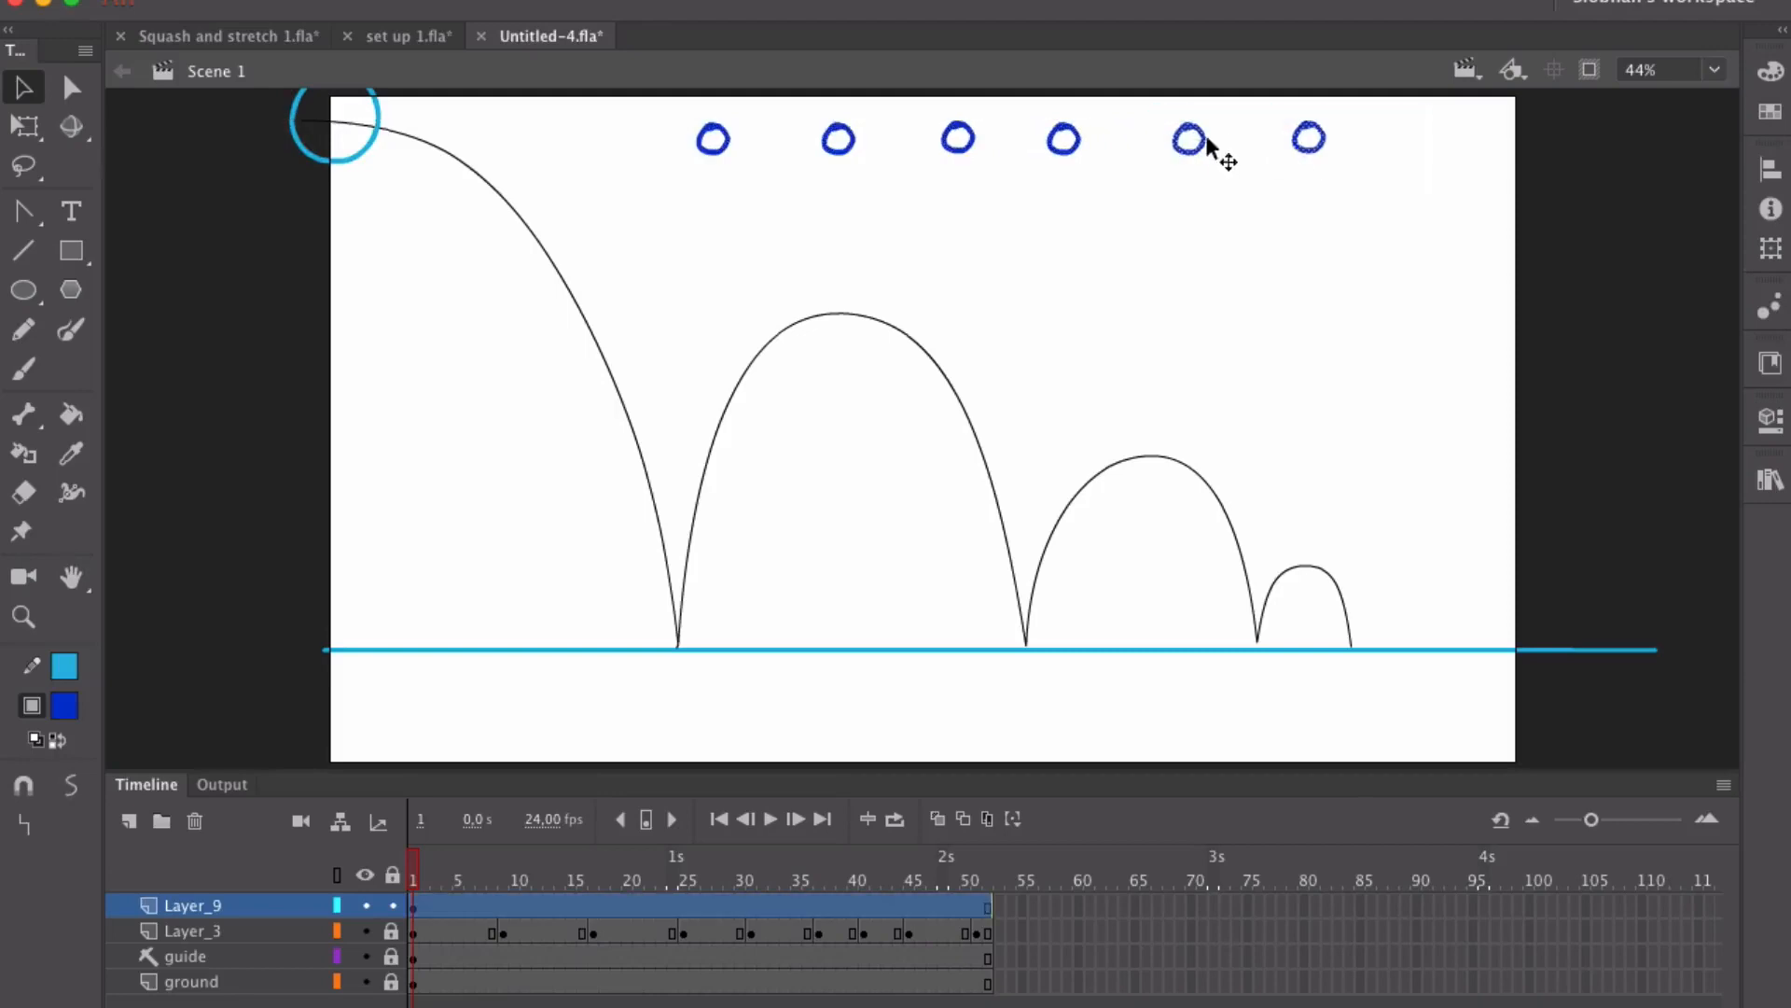
drag(1197, 145, 1161, 142)
key(ctrl+z)
mouse_move(1202, 161)
mouse_down()
mouse_move(1163, 168)
mouse_move(1179, 170)
mouse_up()
drag(1230, 97, 1248, 148)
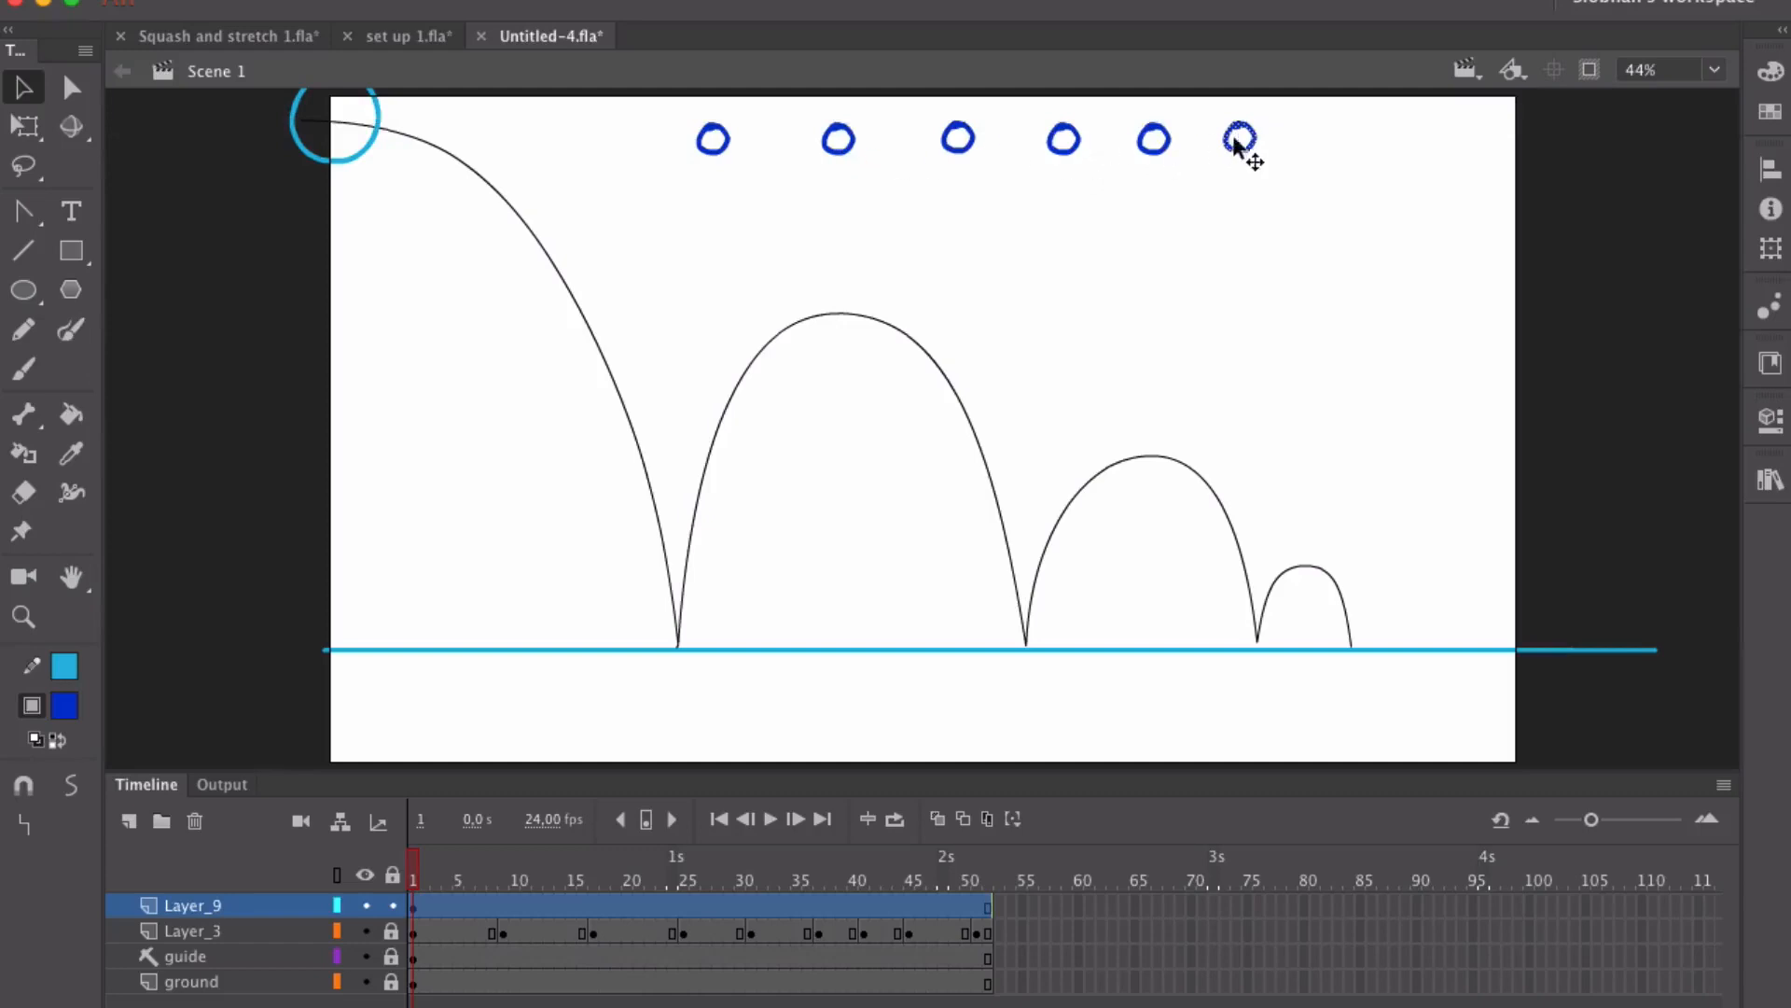
Step: Duplicate the last three circles to extend the row to nine, and close up the gap before the eighth and ninth circles
drag(1031, 110, 1315, 164)
drag(1062, 152, 1320, 166)
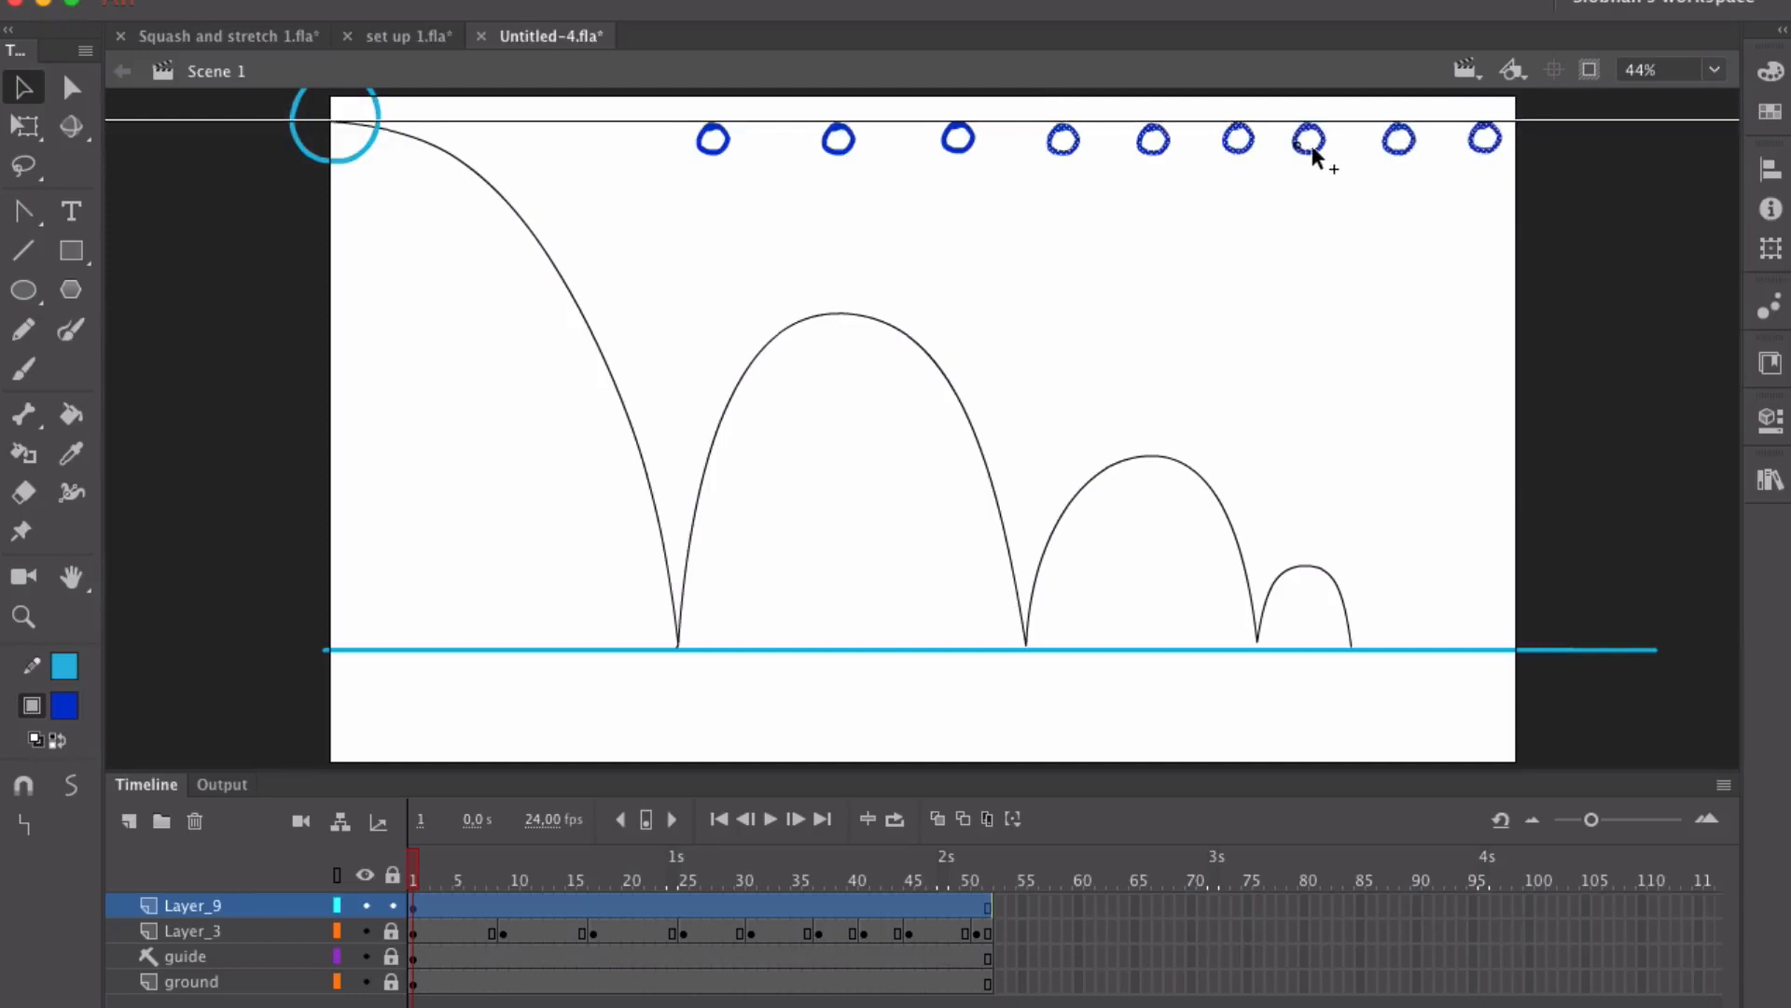
drag(1370, 97, 1586, 210)
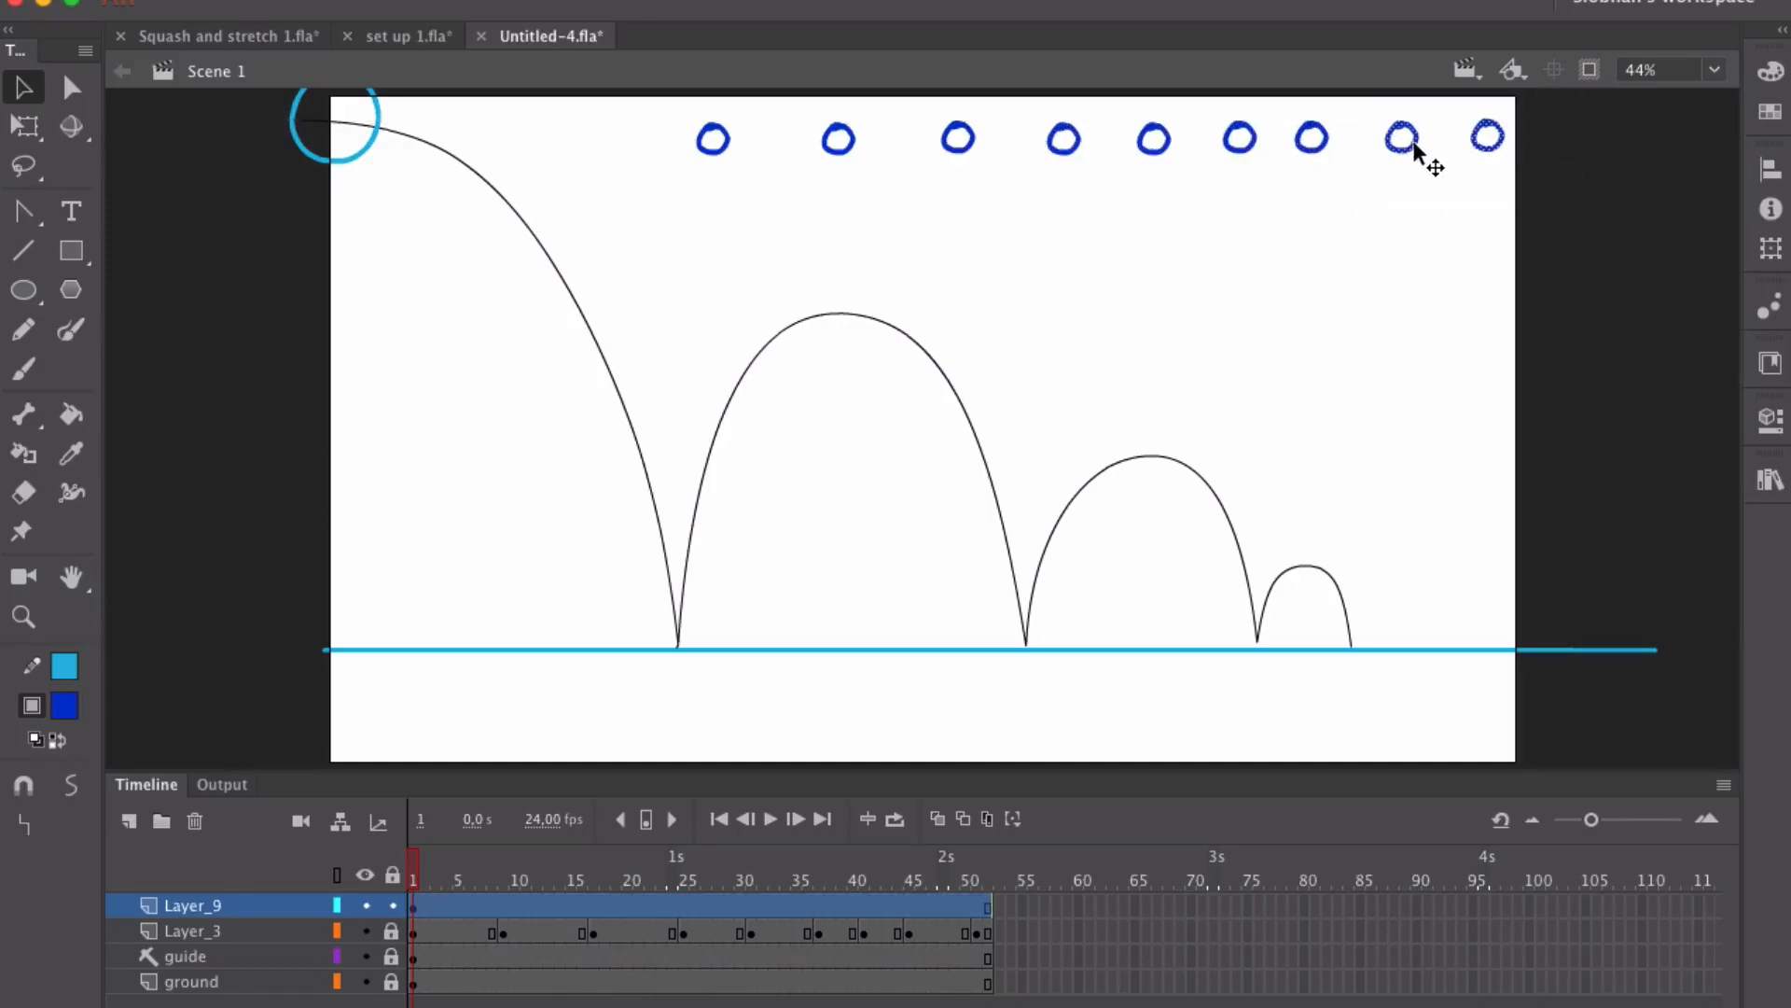
mouse_move(1415, 157)
mouse_down()
mouse_move(1392, 158)
mouse_move(1504, 194)
mouse_up()
click(1408, 201)
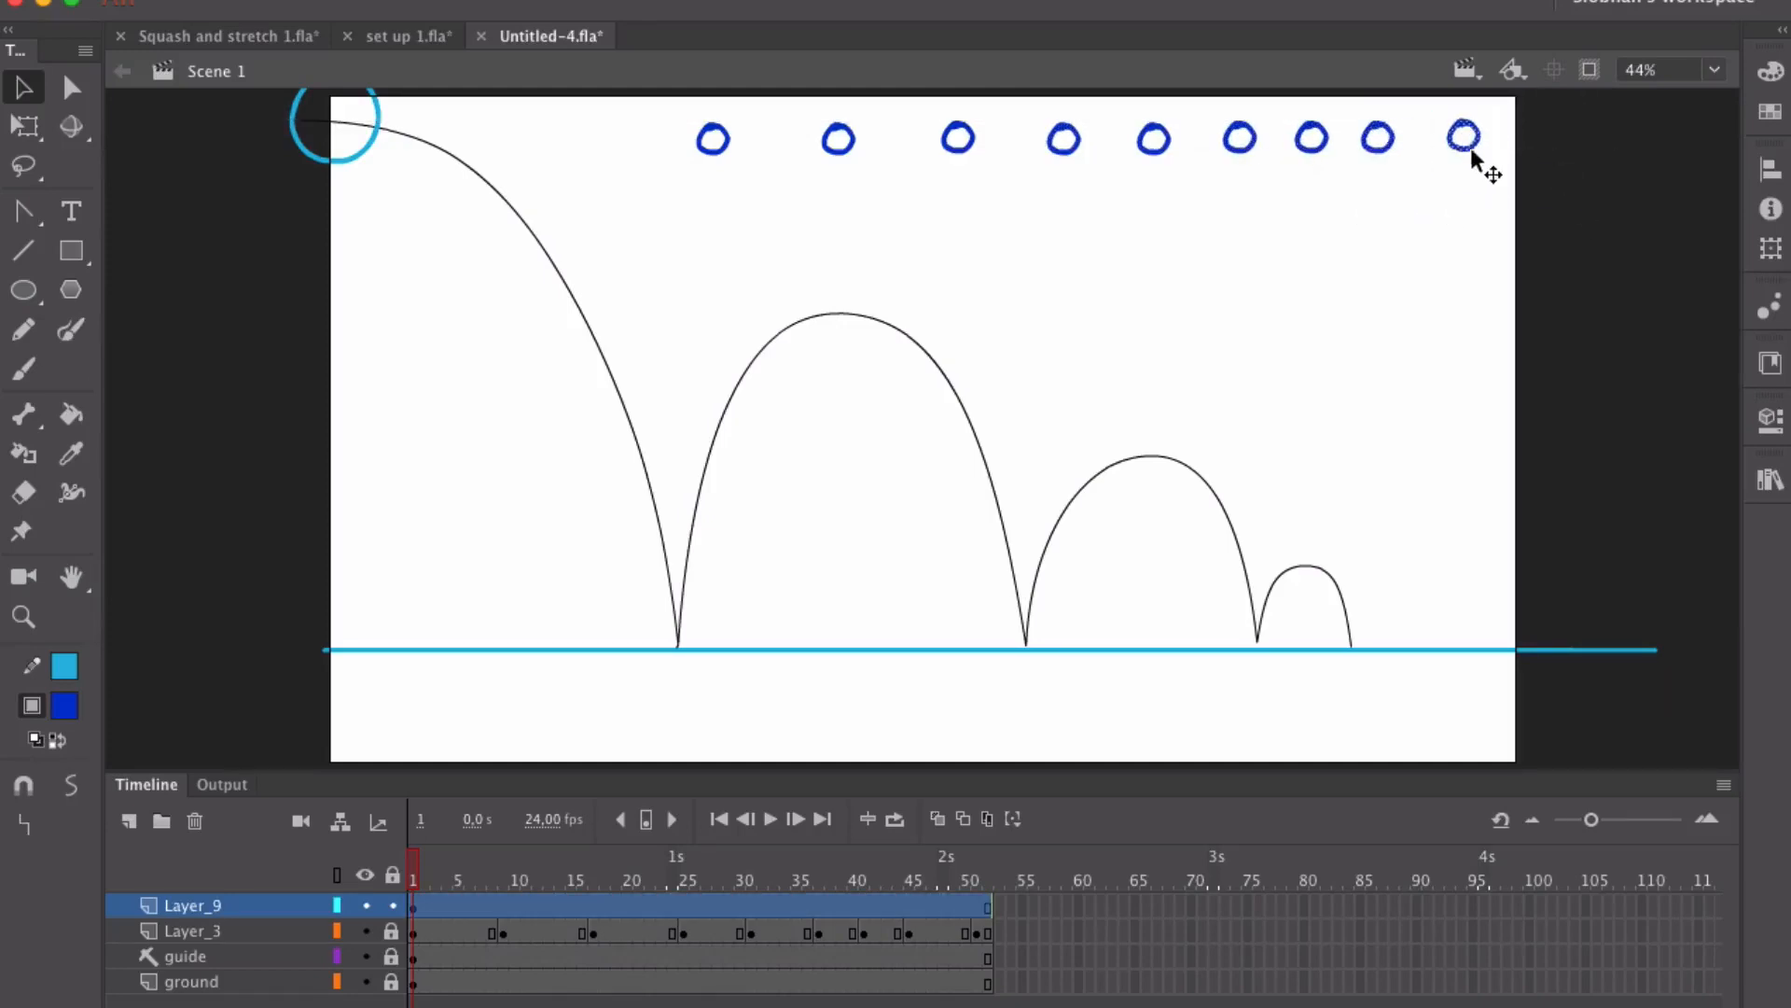
click(1447, 227)
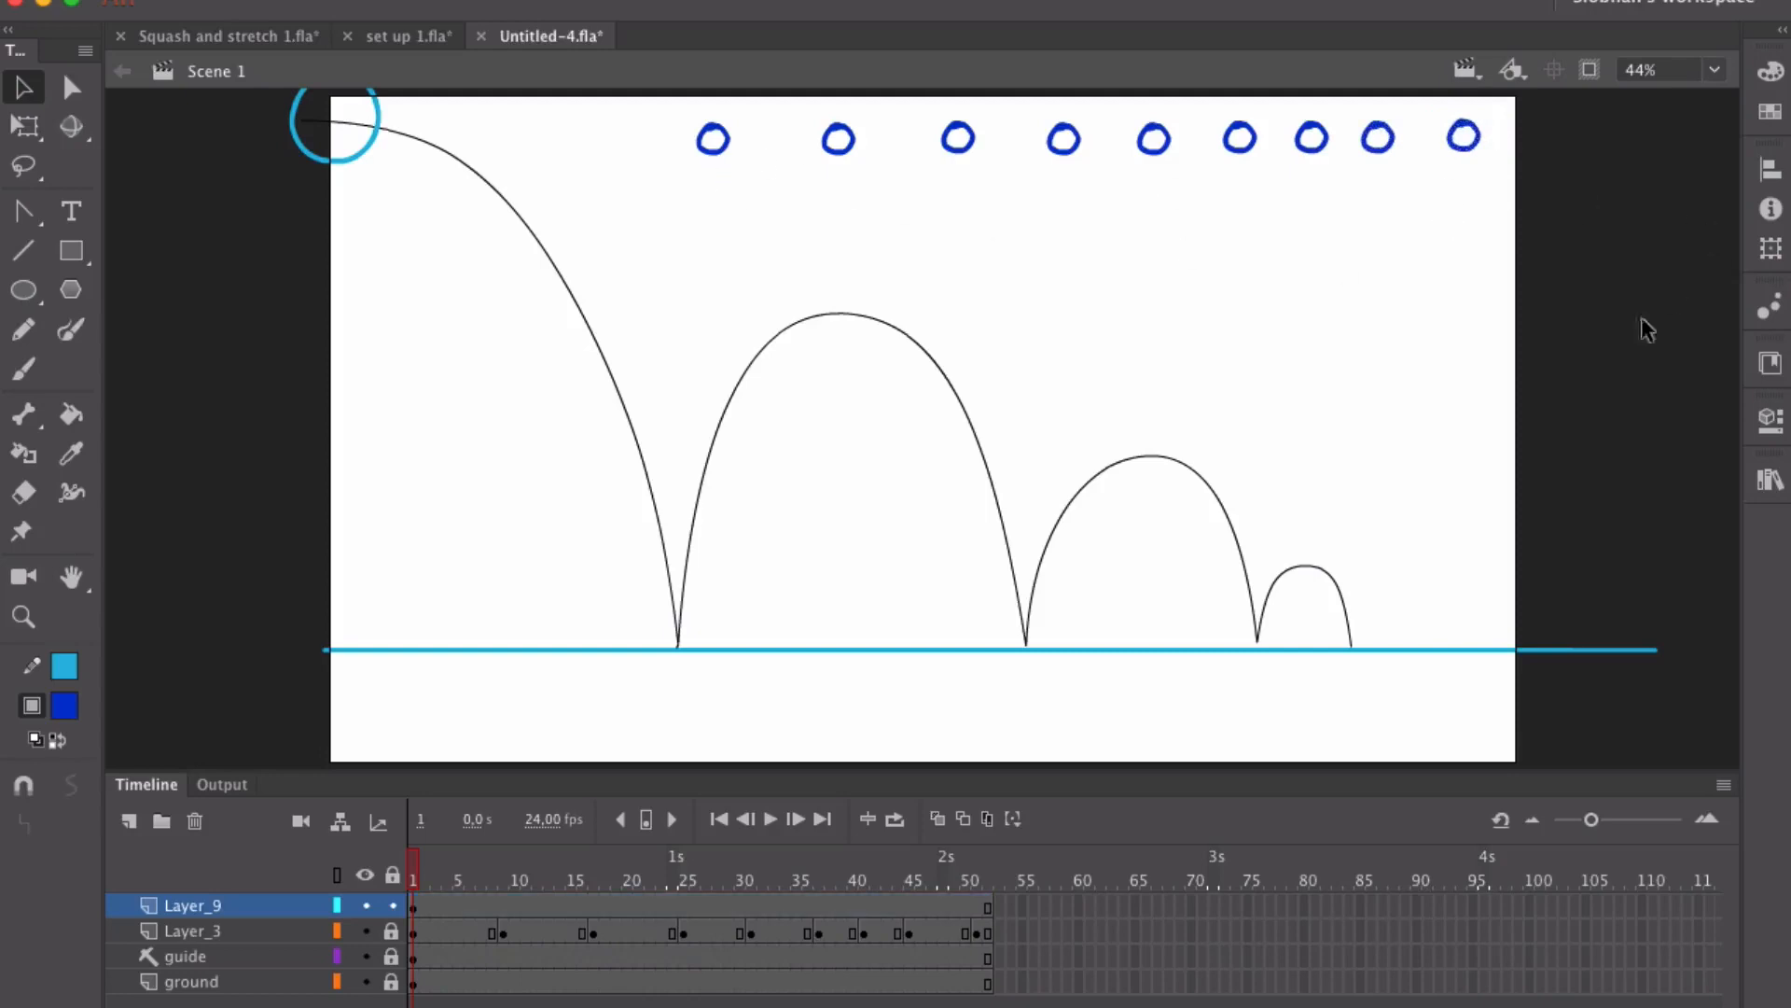
Step: Brush horizontal lines between the nine circles to join them into a timing chart
key(b)
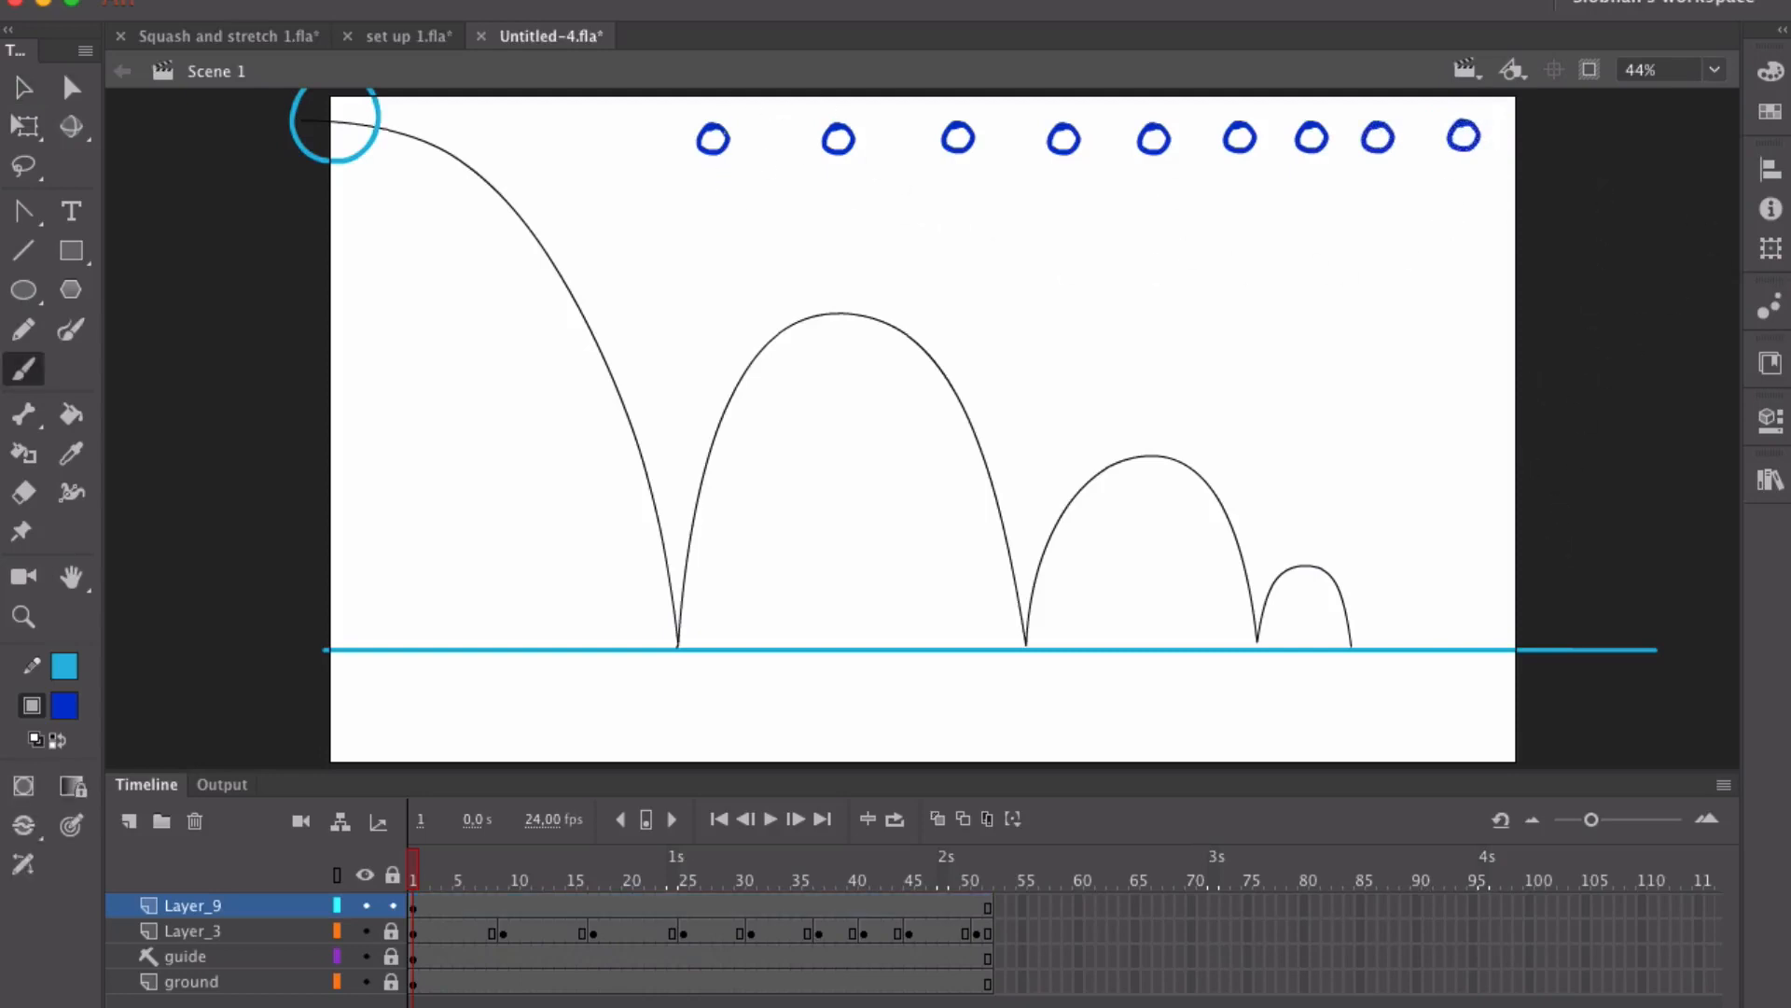
drag(731, 140, 947, 138)
drag(976, 139, 1450, 136)
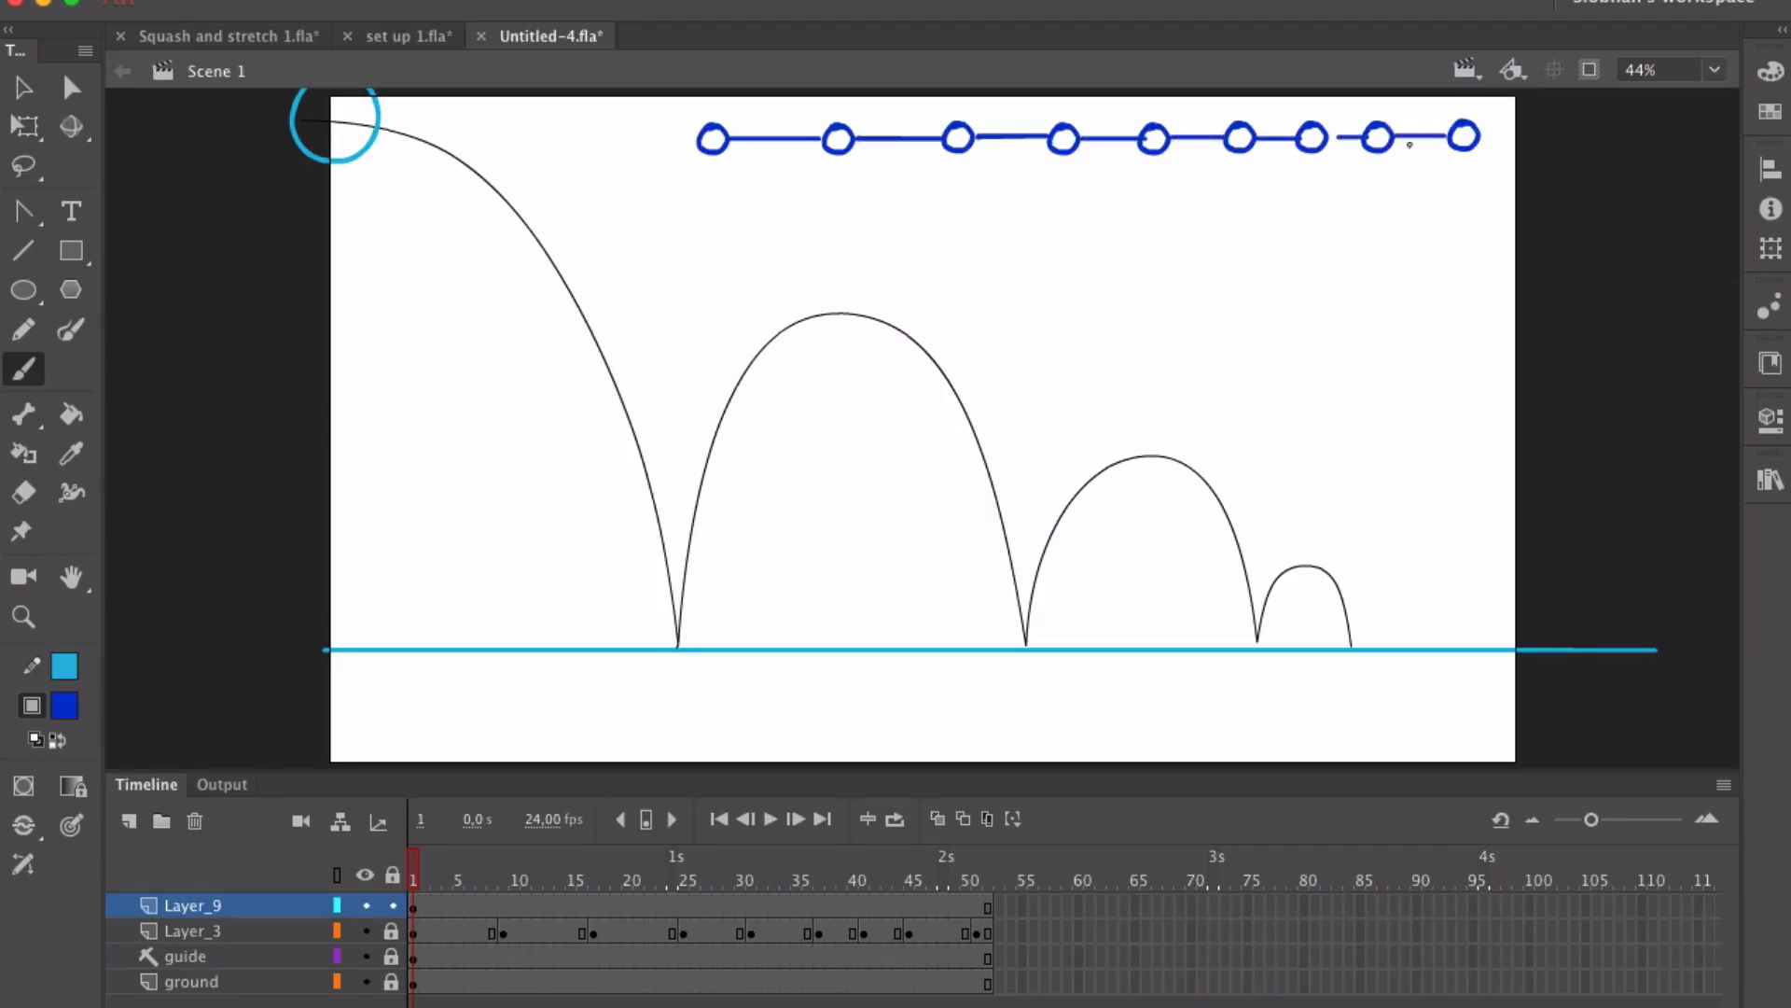
Step: Scrub between frames 1 and 9, and mark one long tick and two shorter ticks nearer the first circle in the chart's first segment
drag(412, 870, 500, 858)
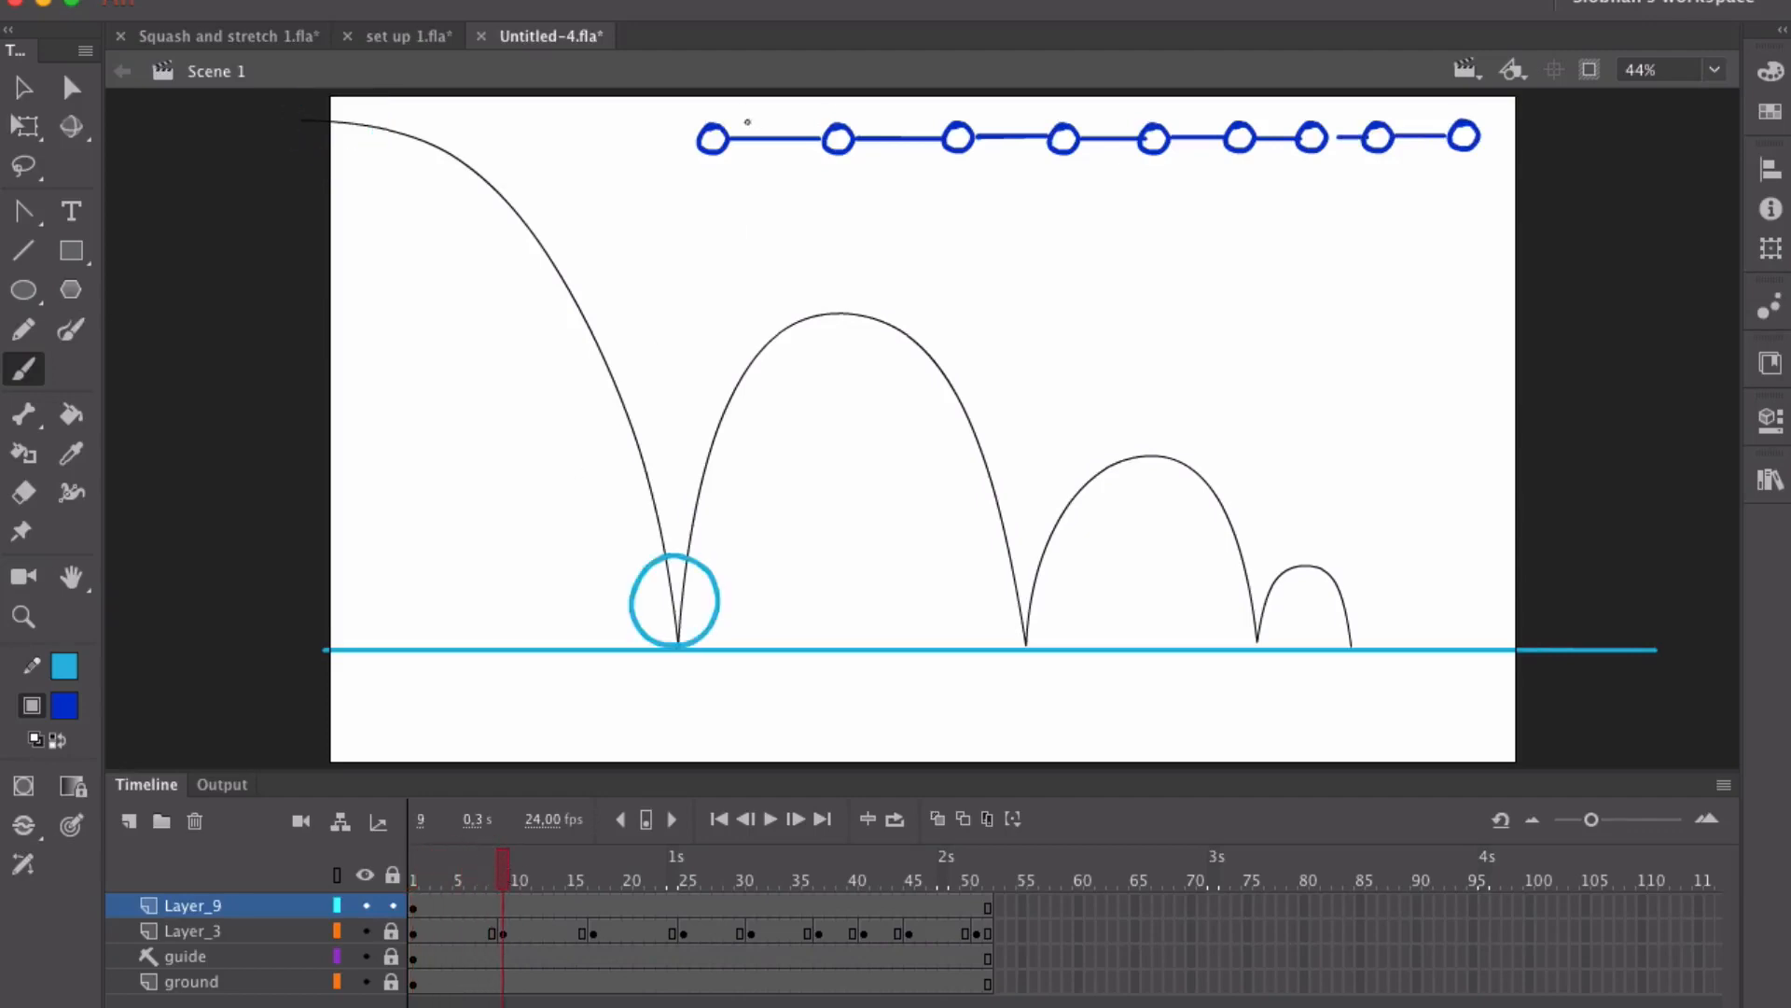
click(406, 859)
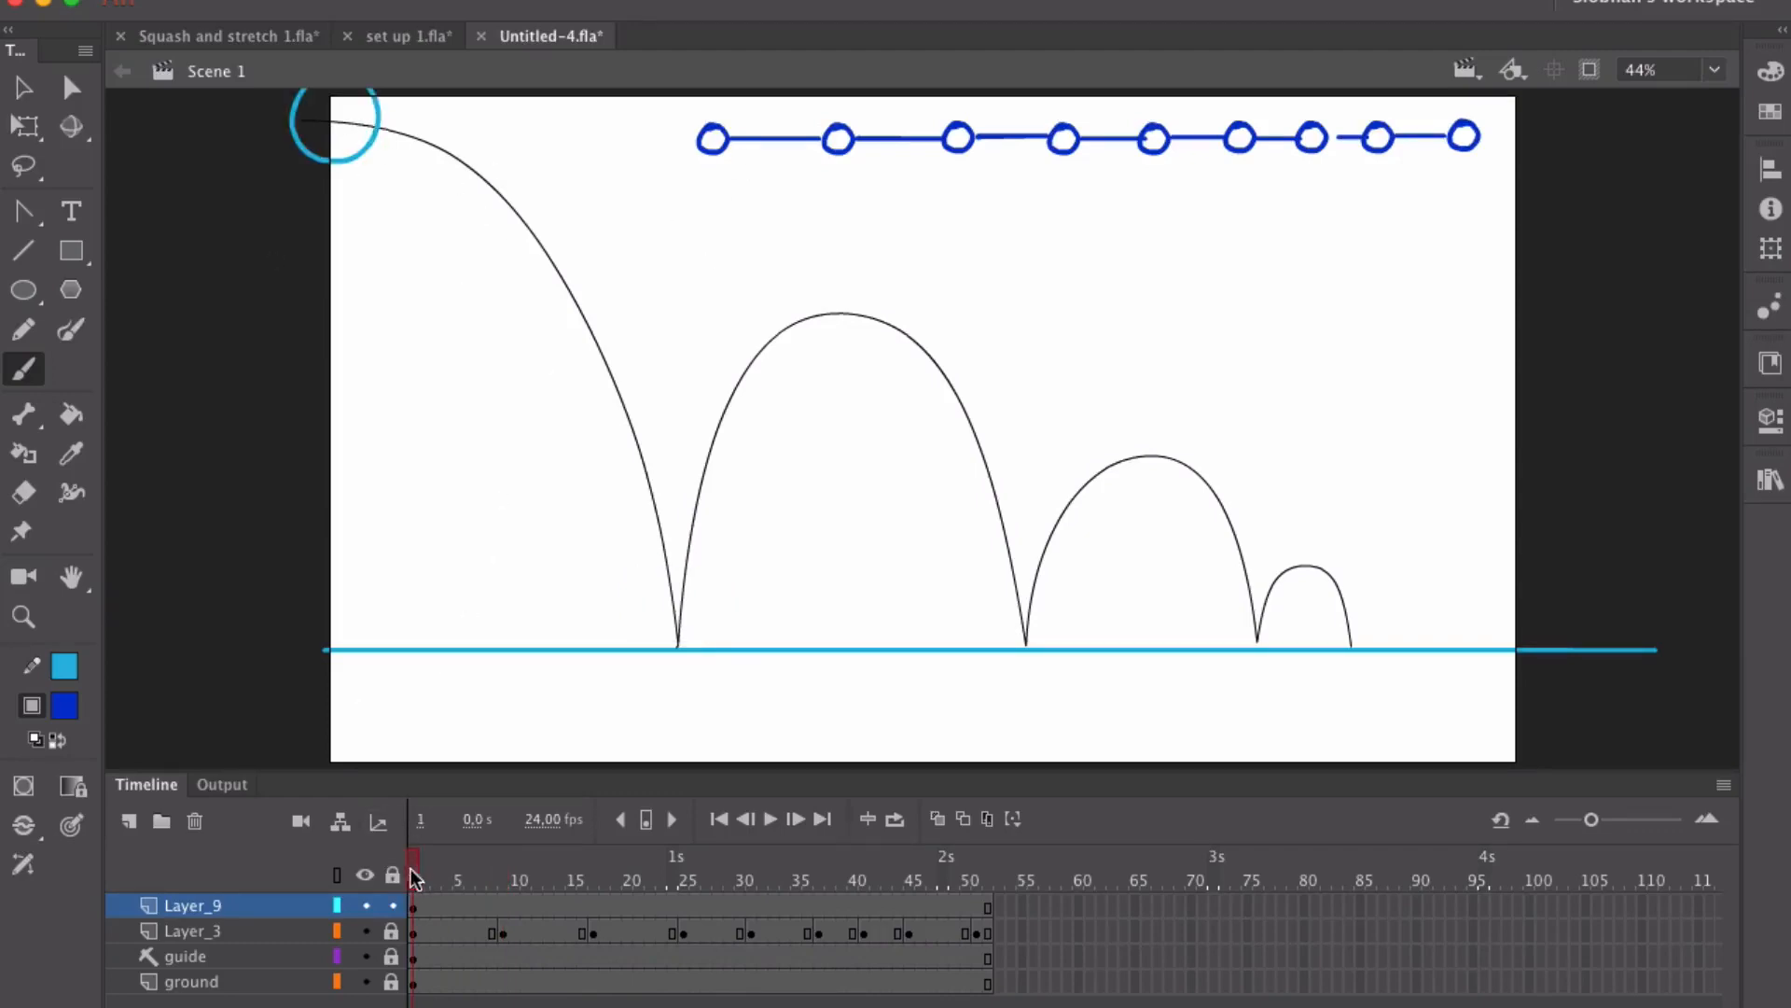
mouse_move(412, 870)
mouse_down()
mouse_move(491, 872)
mouse_move(447, 870)
mouse_up()
mouse_move(776, 118)
mouse_down()
mouse_move(776, 165)
mouse_move(739, 157)
mouse_up()
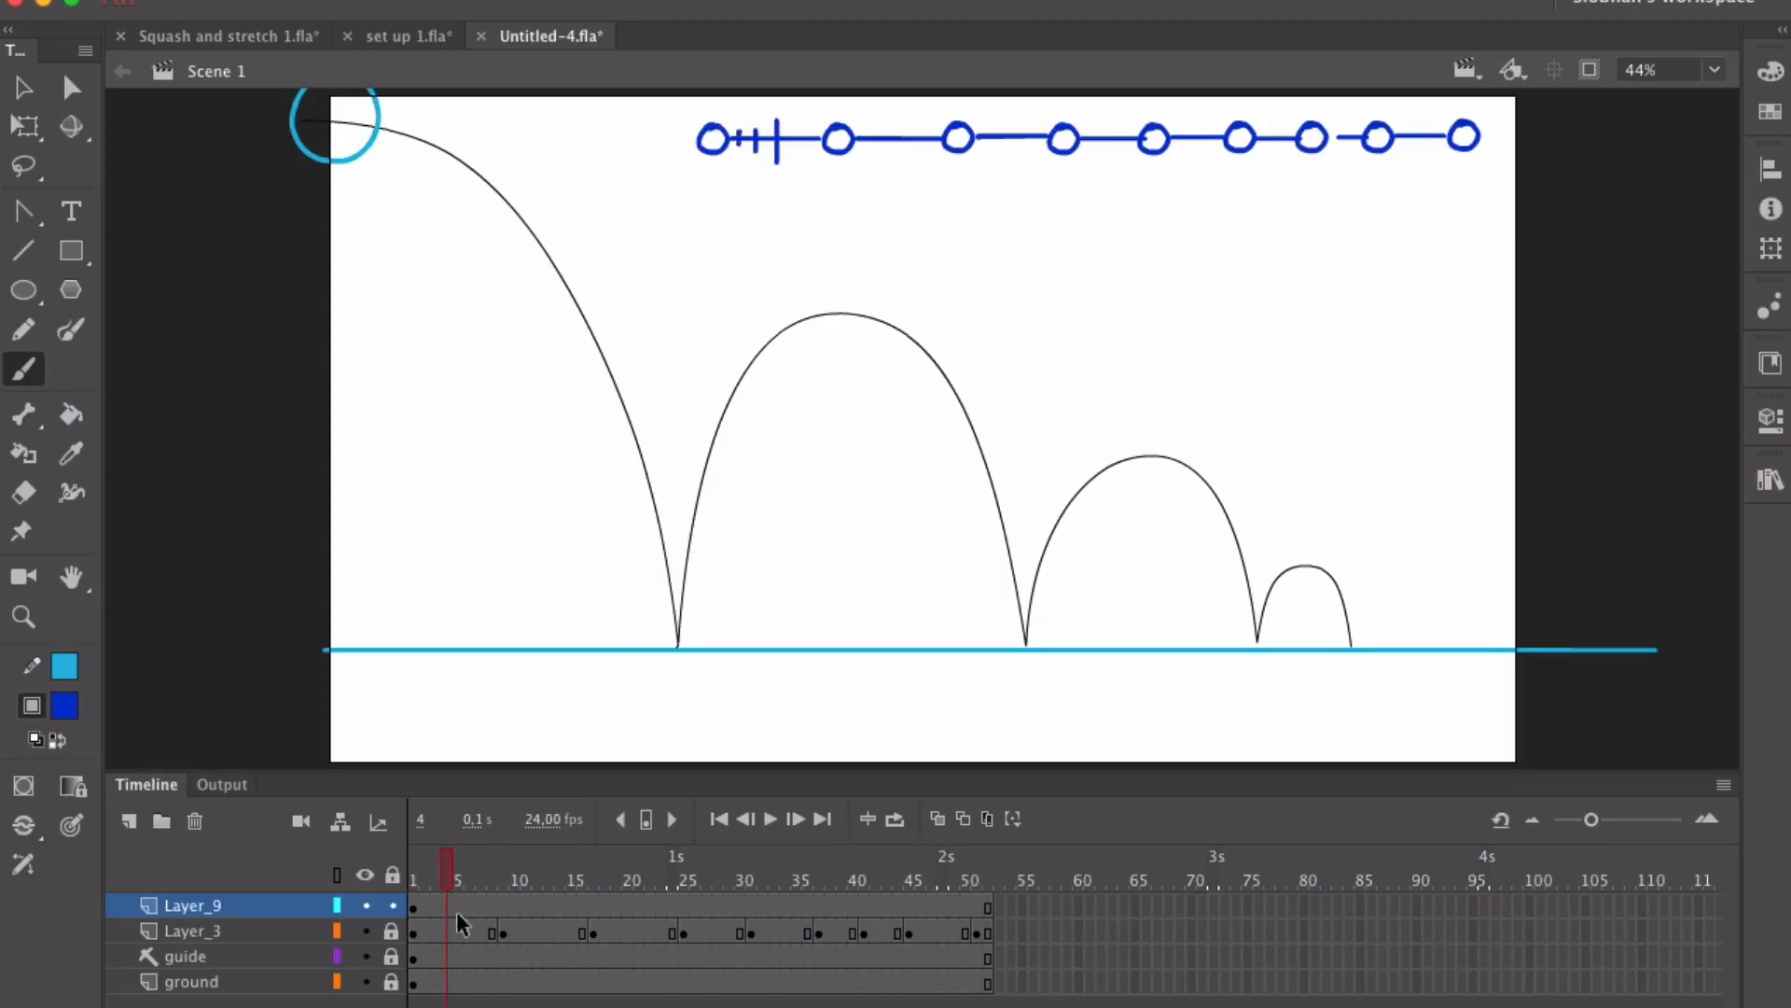
Step: Check the poses up to frame 25, and mark one long and two short ticks on each side of the third circle, short ones nearer it
drag(453, 881, 505, 883)
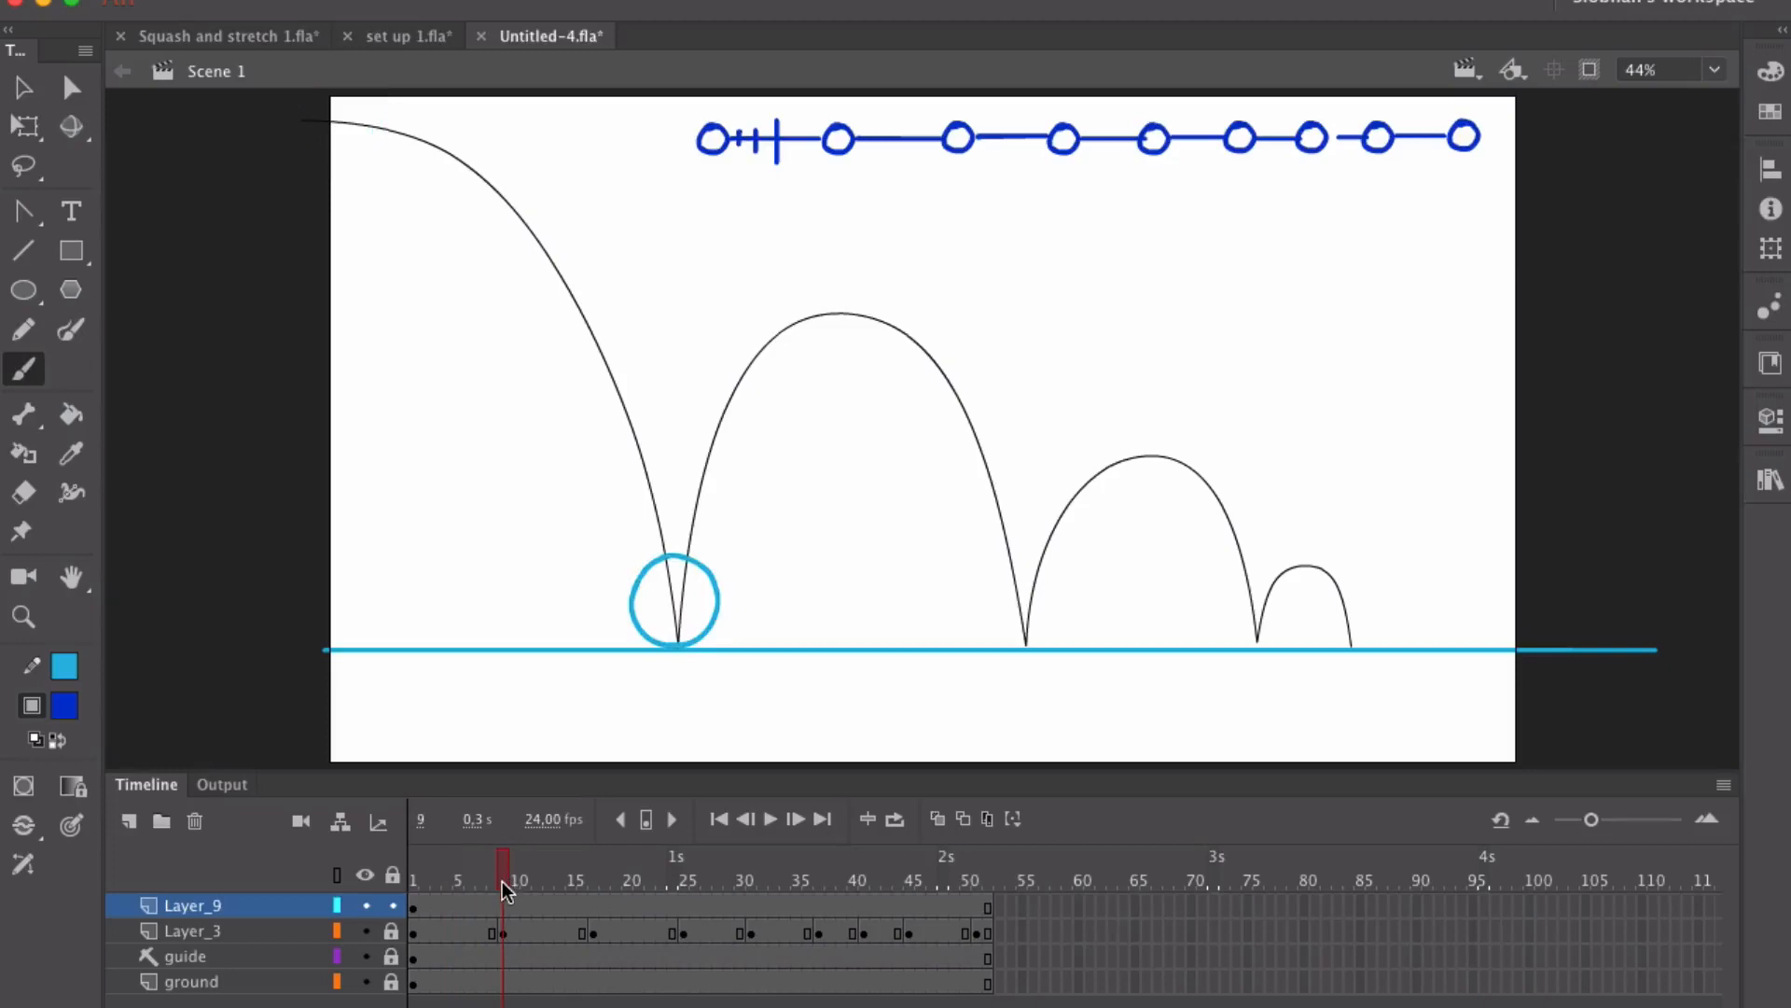
click(525, 874)
drag(525, 874, 588, 870)
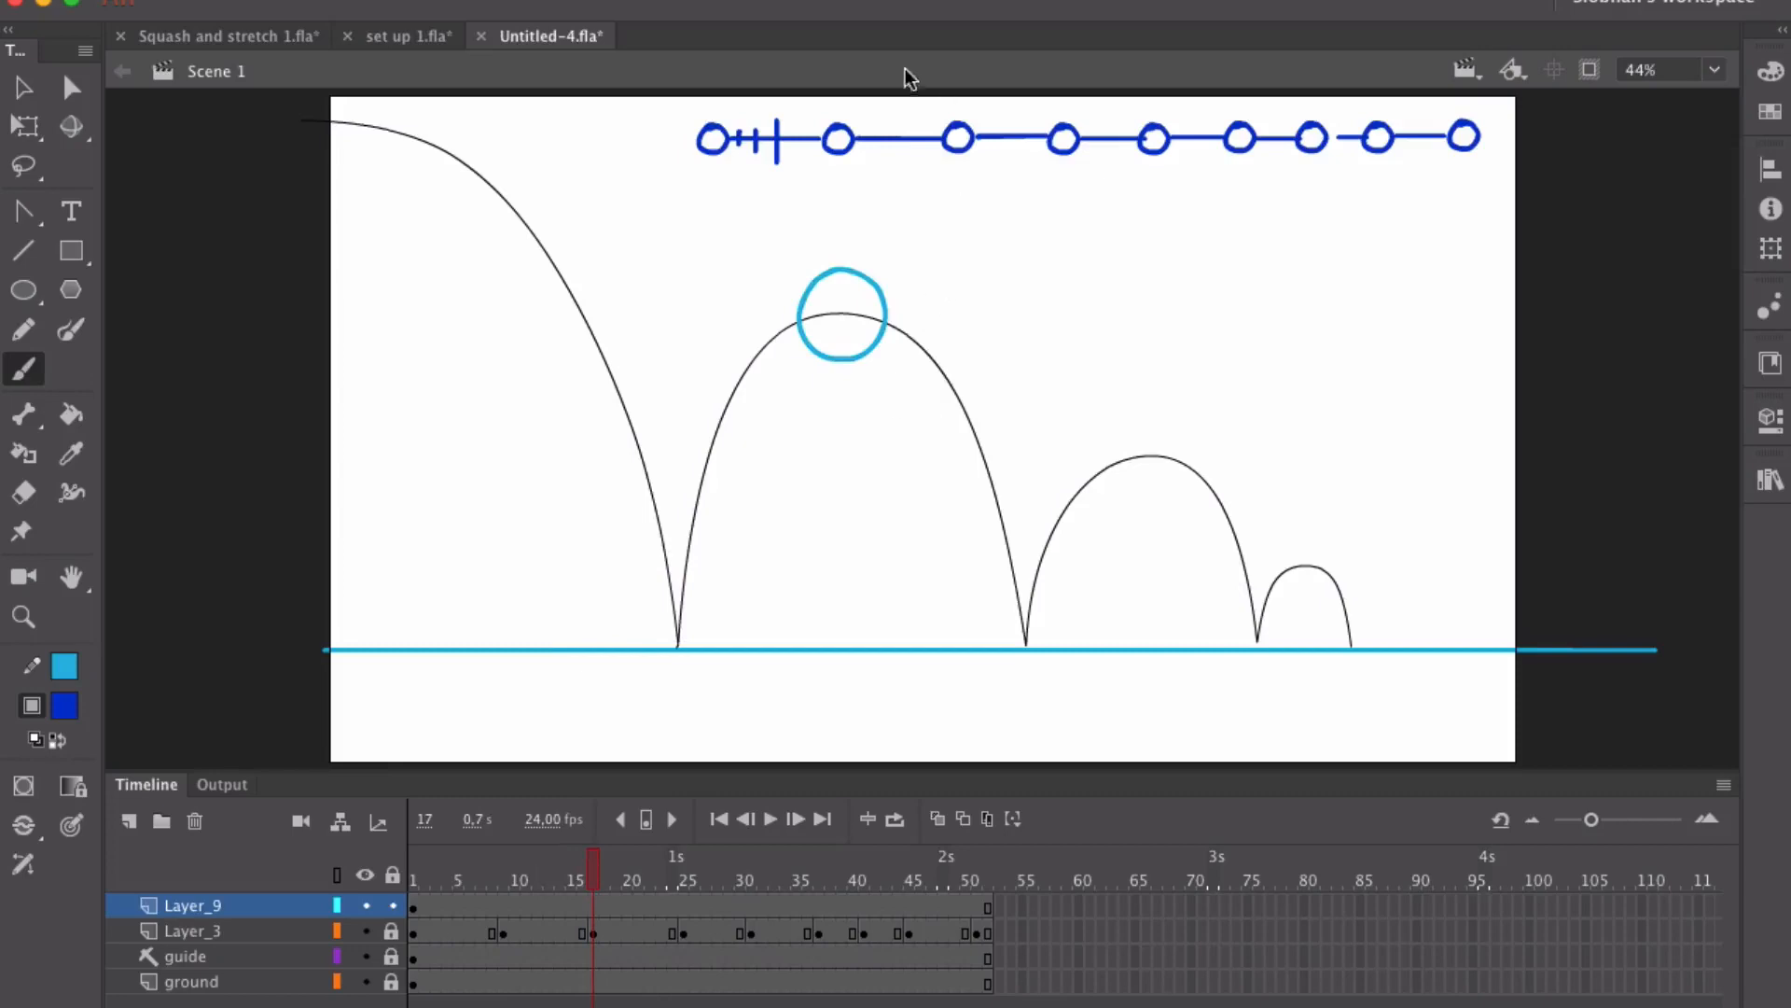
mouse_move(896, 117)
mouse_down()
mouse_move(896, 165)
mouse_move(927, 152)
mouse_up()
drag(595, 864, 684, 864)
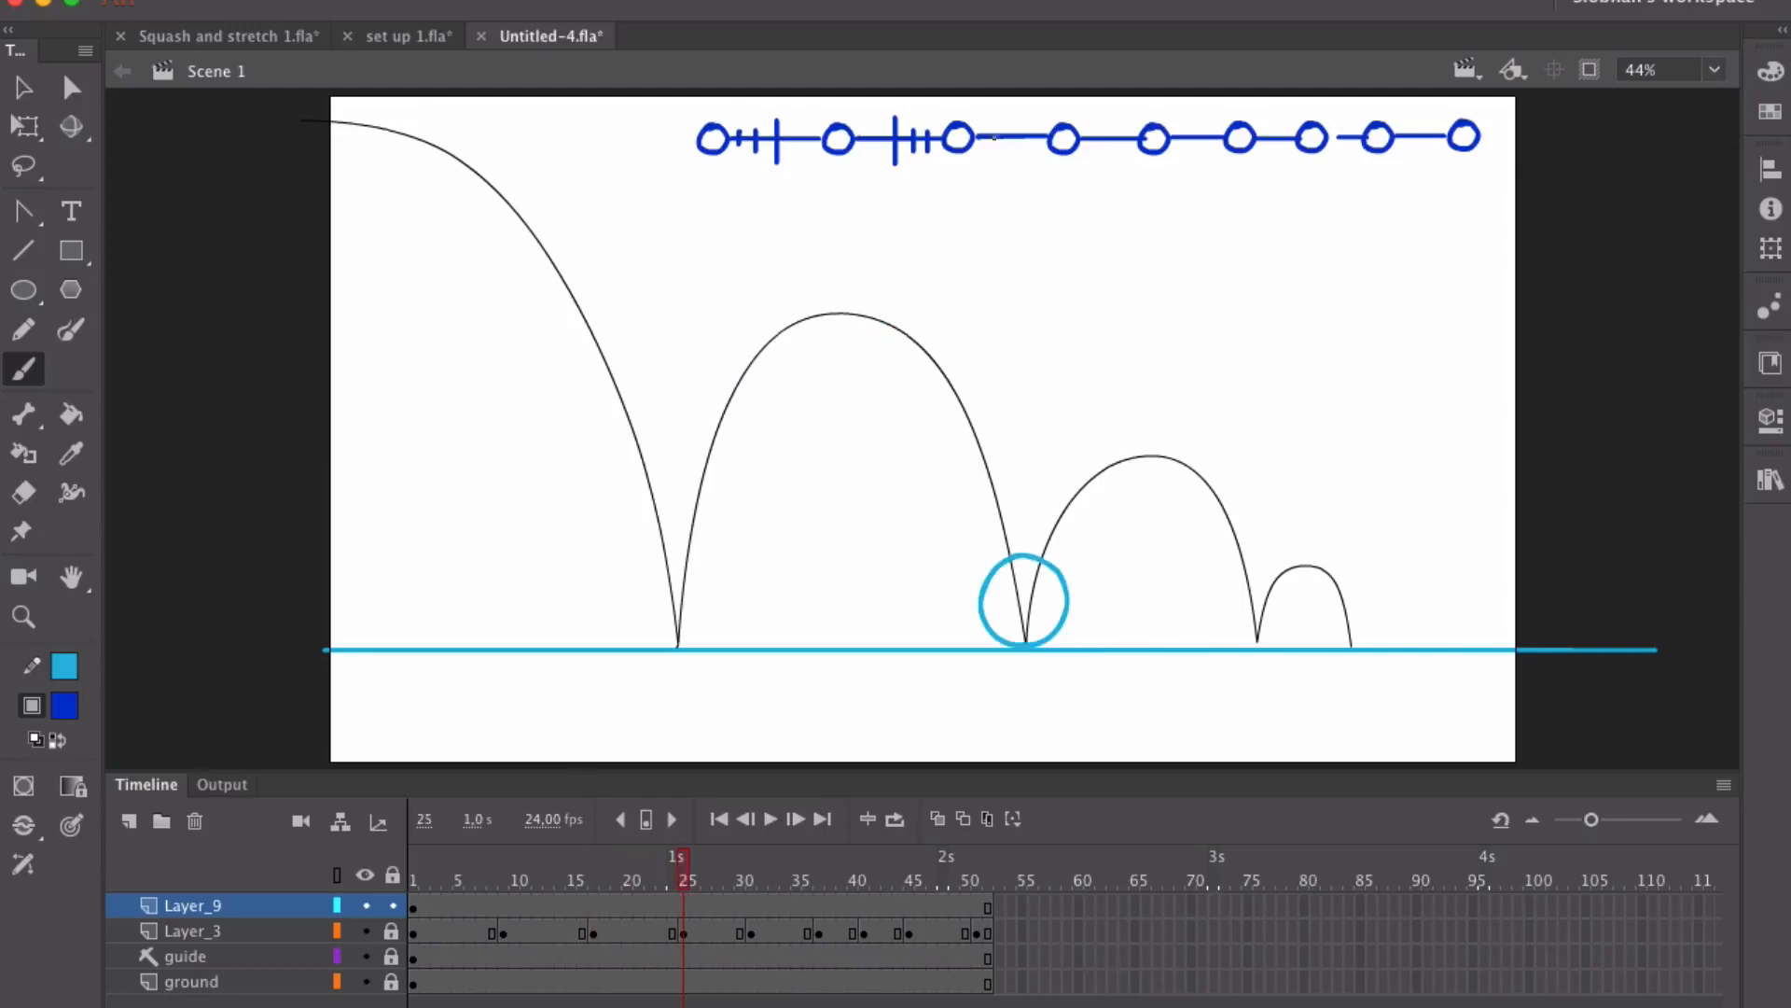
drag(987, 132, 1014, 171)
Step: Advance to frame 31 and mark one long and one short tick on each side of the fifth circle, short ones nearer it
mouse_move(695, 873)
mouse_down()
mouse_move(758, 866)
mouse_move(686, 872)
mouse_up()
key(period)
key(period)
key(period)
key(period)
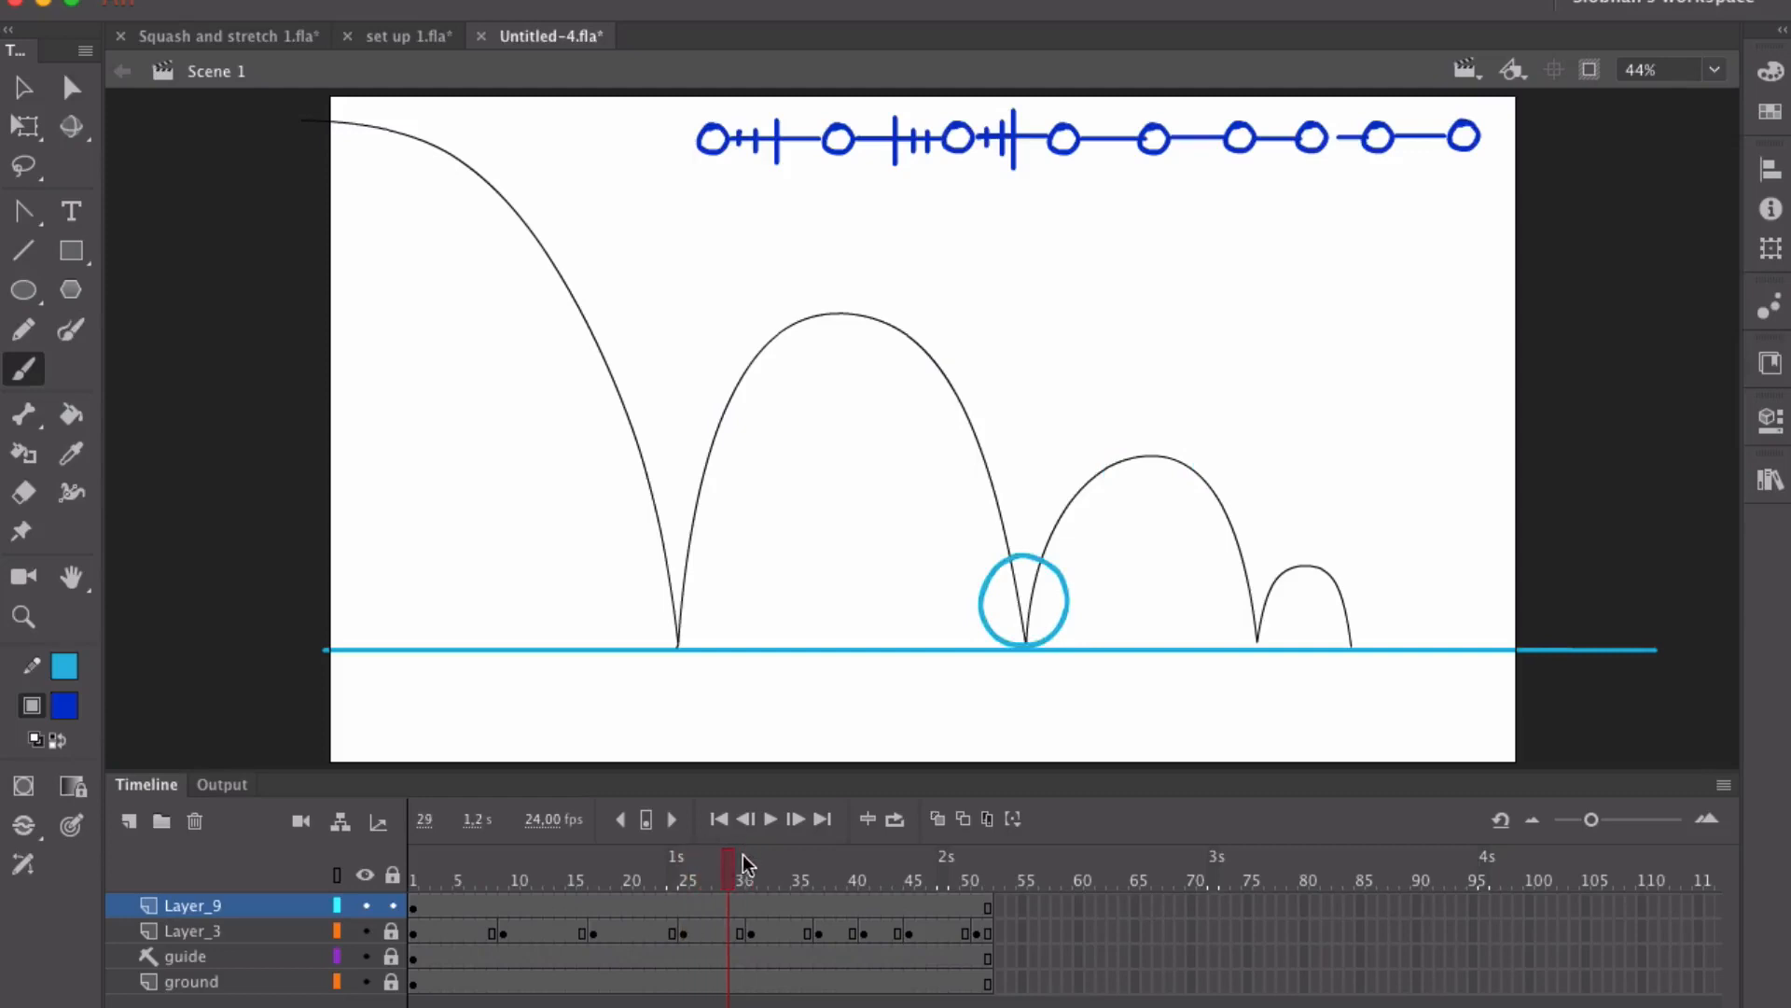
key(period)
key(period)
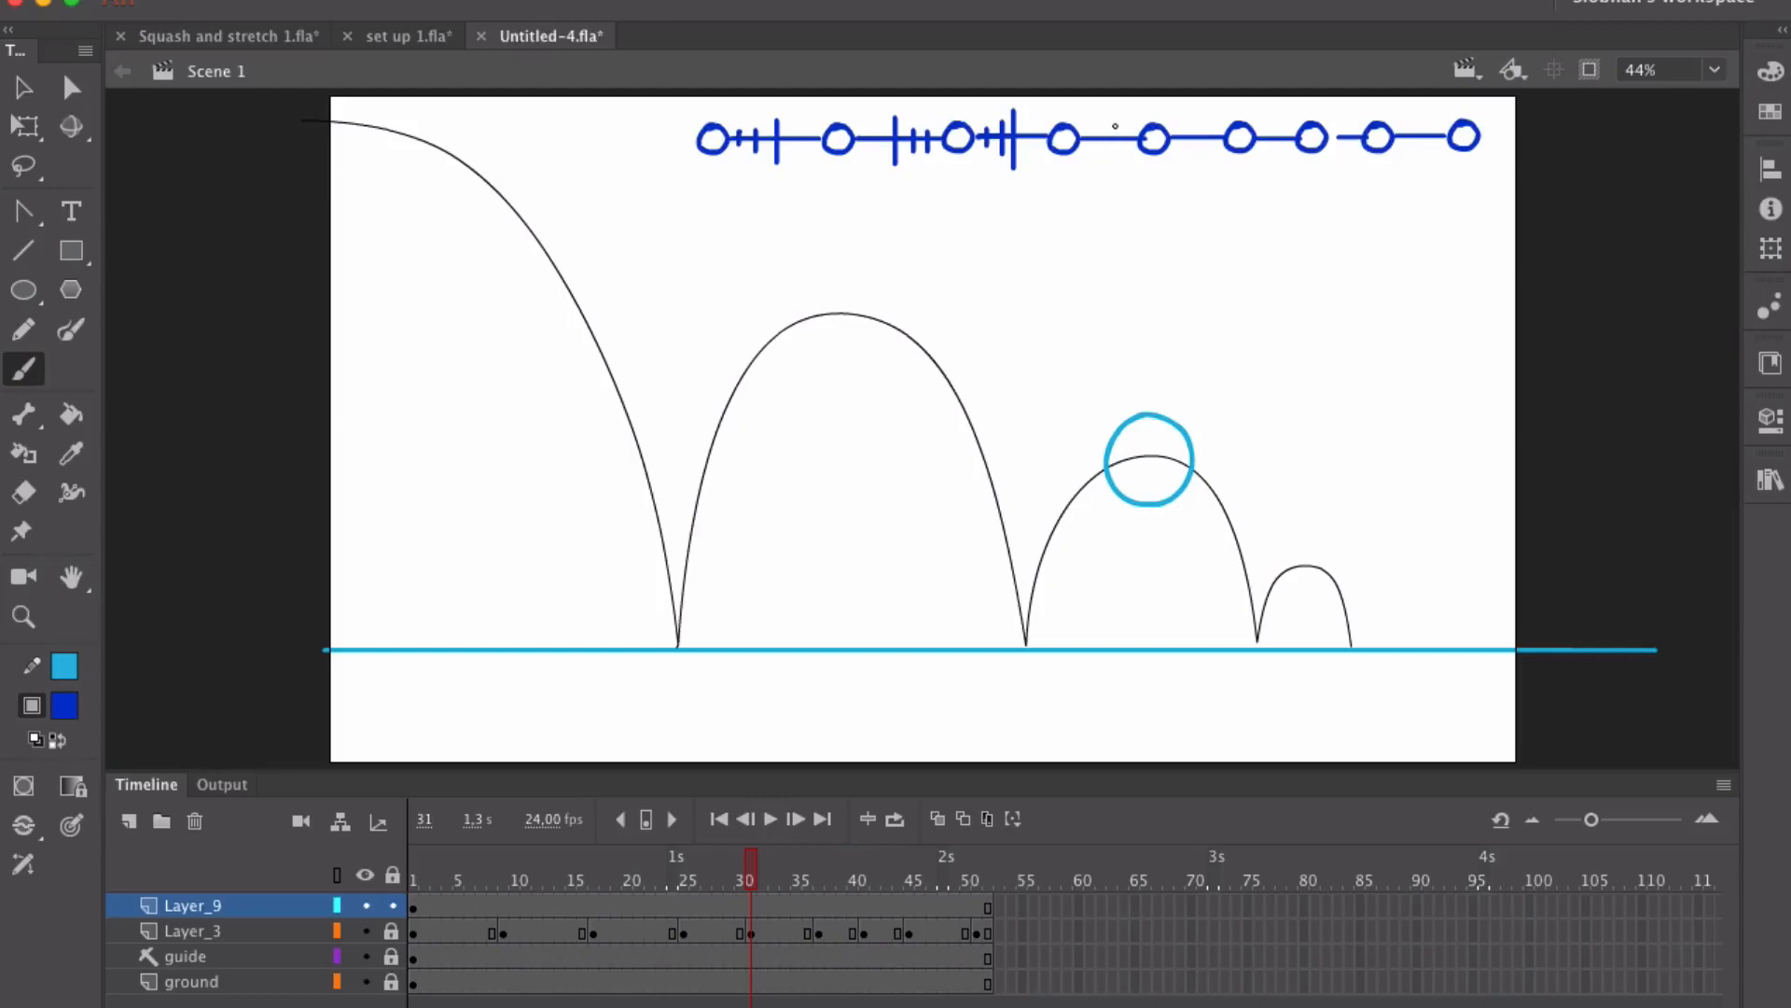
mouse_move(1115, 118)
mouse_down()
mouse_move(1115, 163)
mouse_move(1181, 155)
mouse_move(1197, 129)
mouse_move(1197, 156)
mouse_up()
Step: Scrub on to frame 45, and mark a single tick between the sixth and seventh circles and another between the seventh and eighth
drag(752, 873, 838, 876)
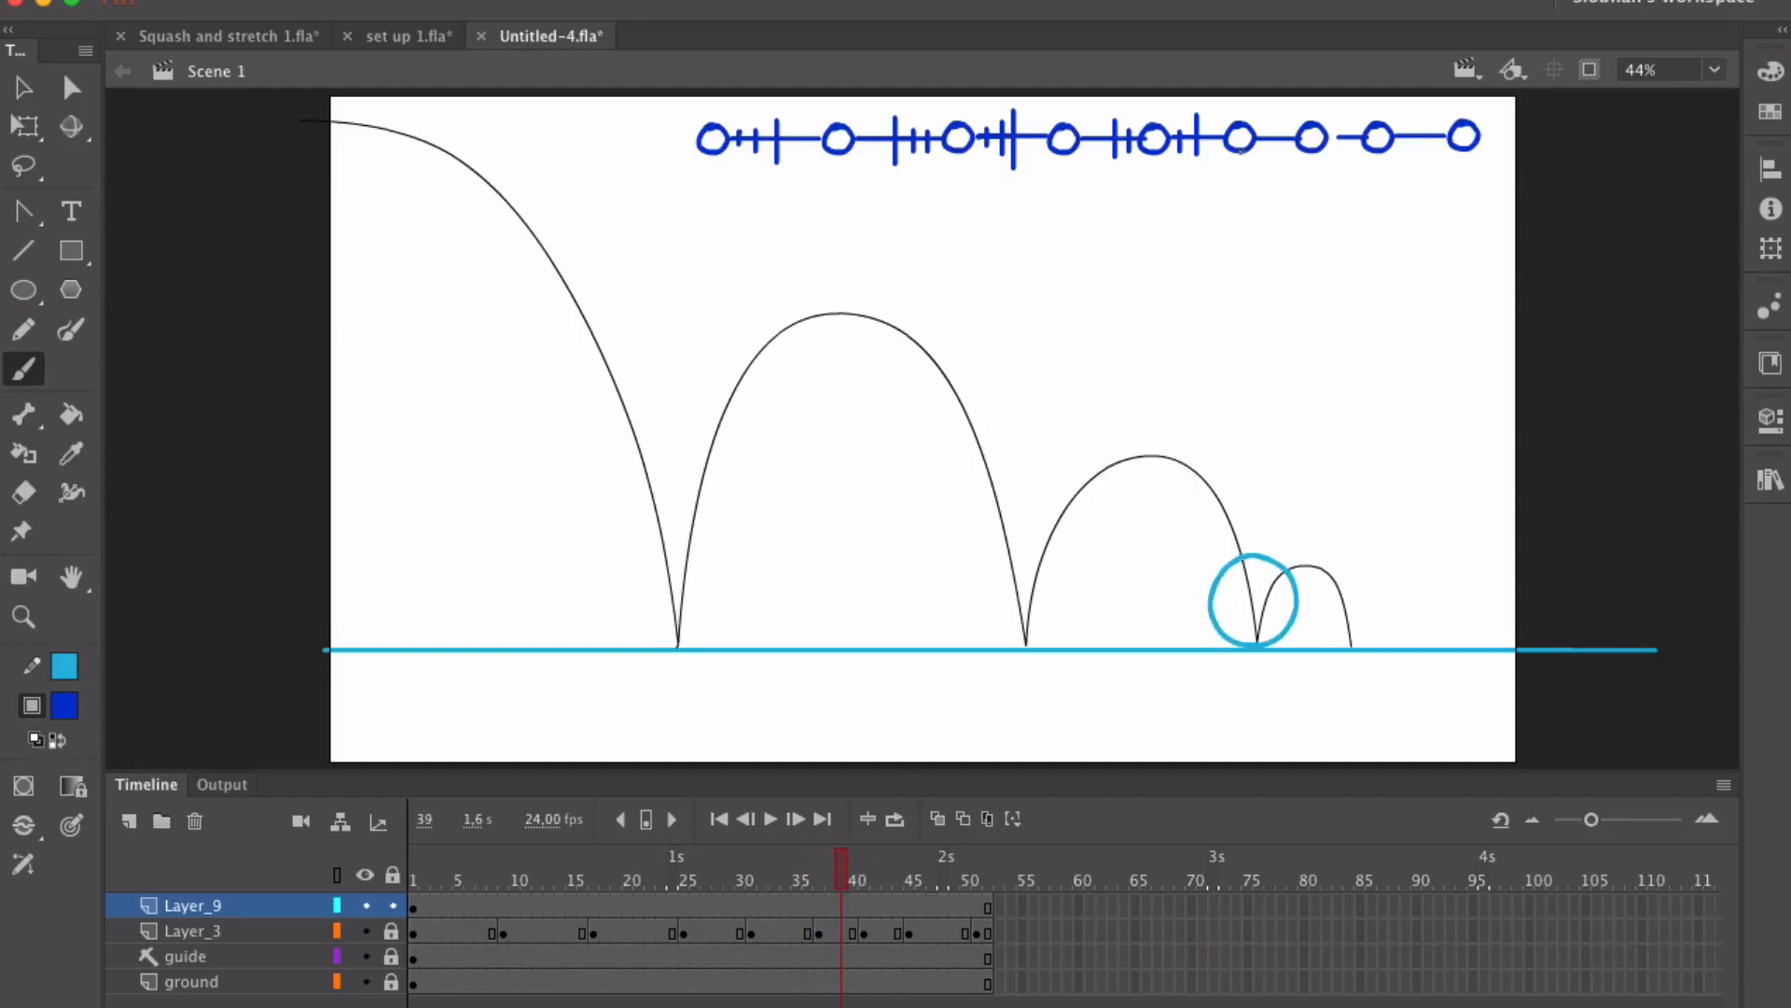
drag(1274, 122, 1274, 156)
key(super+z)
drag(1282, 120, 1283, 163)
drag(837, 877, 910, 872)
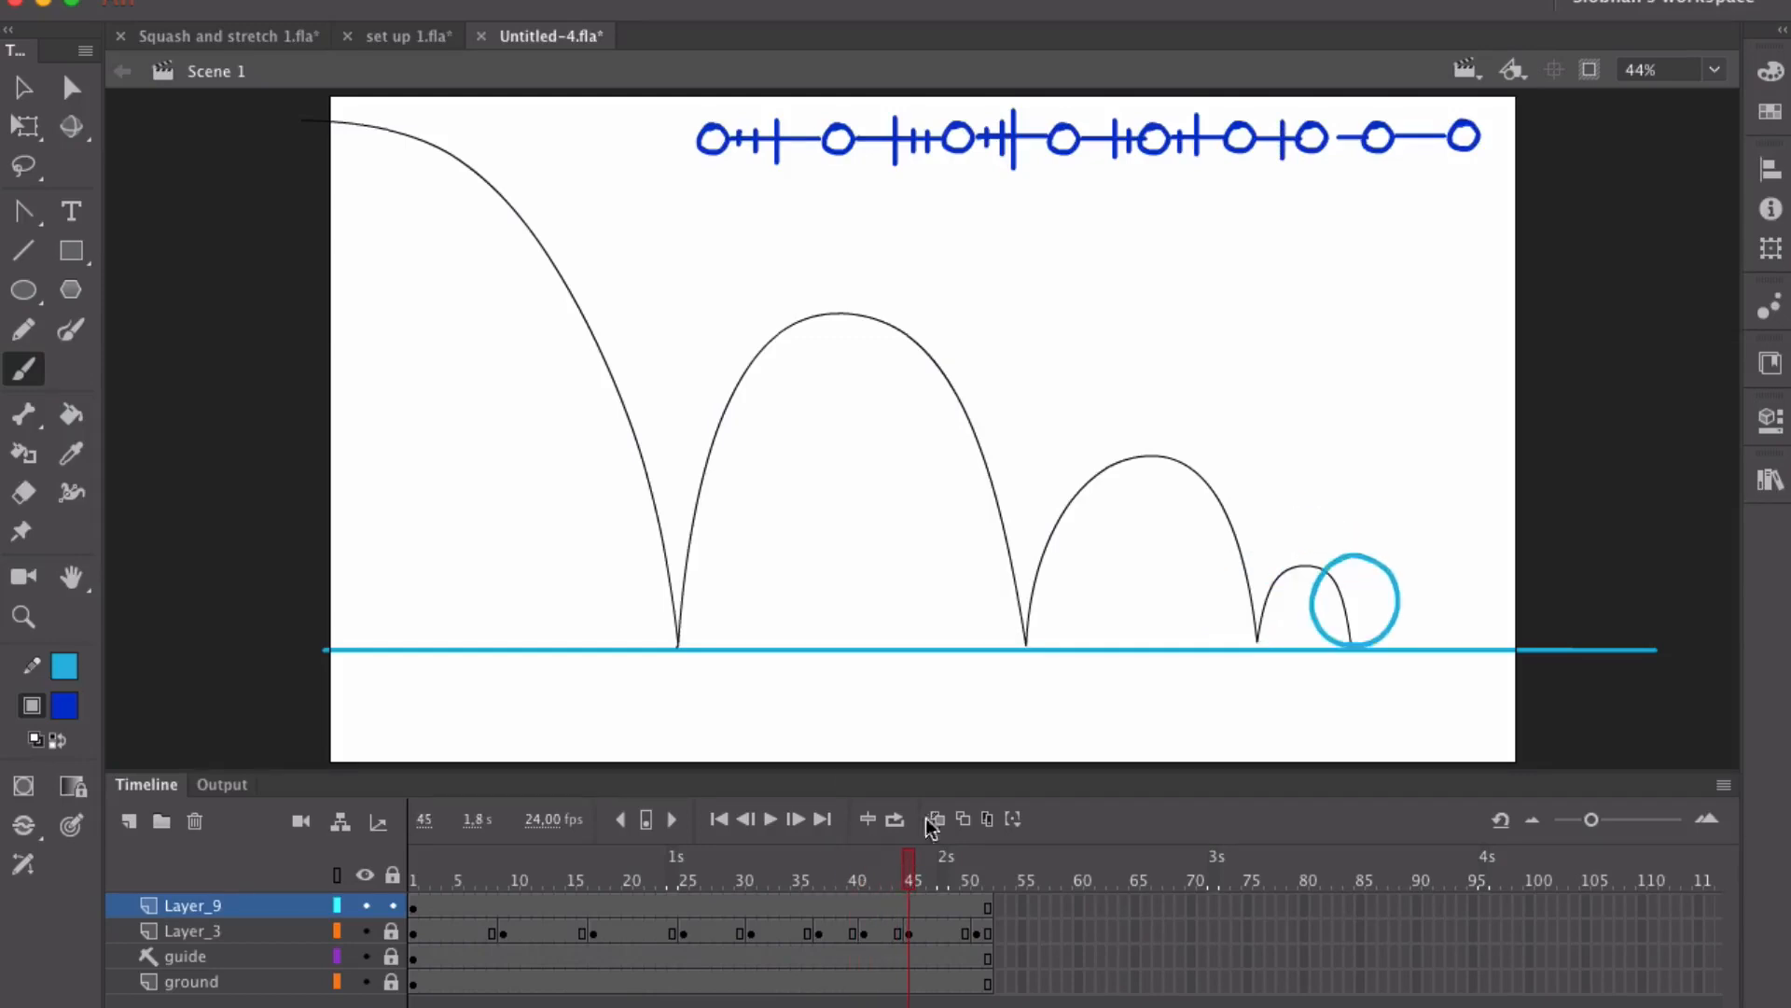
drag(1338, 122, 1340, 156)
Step: Check the pose at frame 51, mark a long and a short tick between the eighth and ninth circles, and return to frame 1
drag(913, 875, 979, 869)
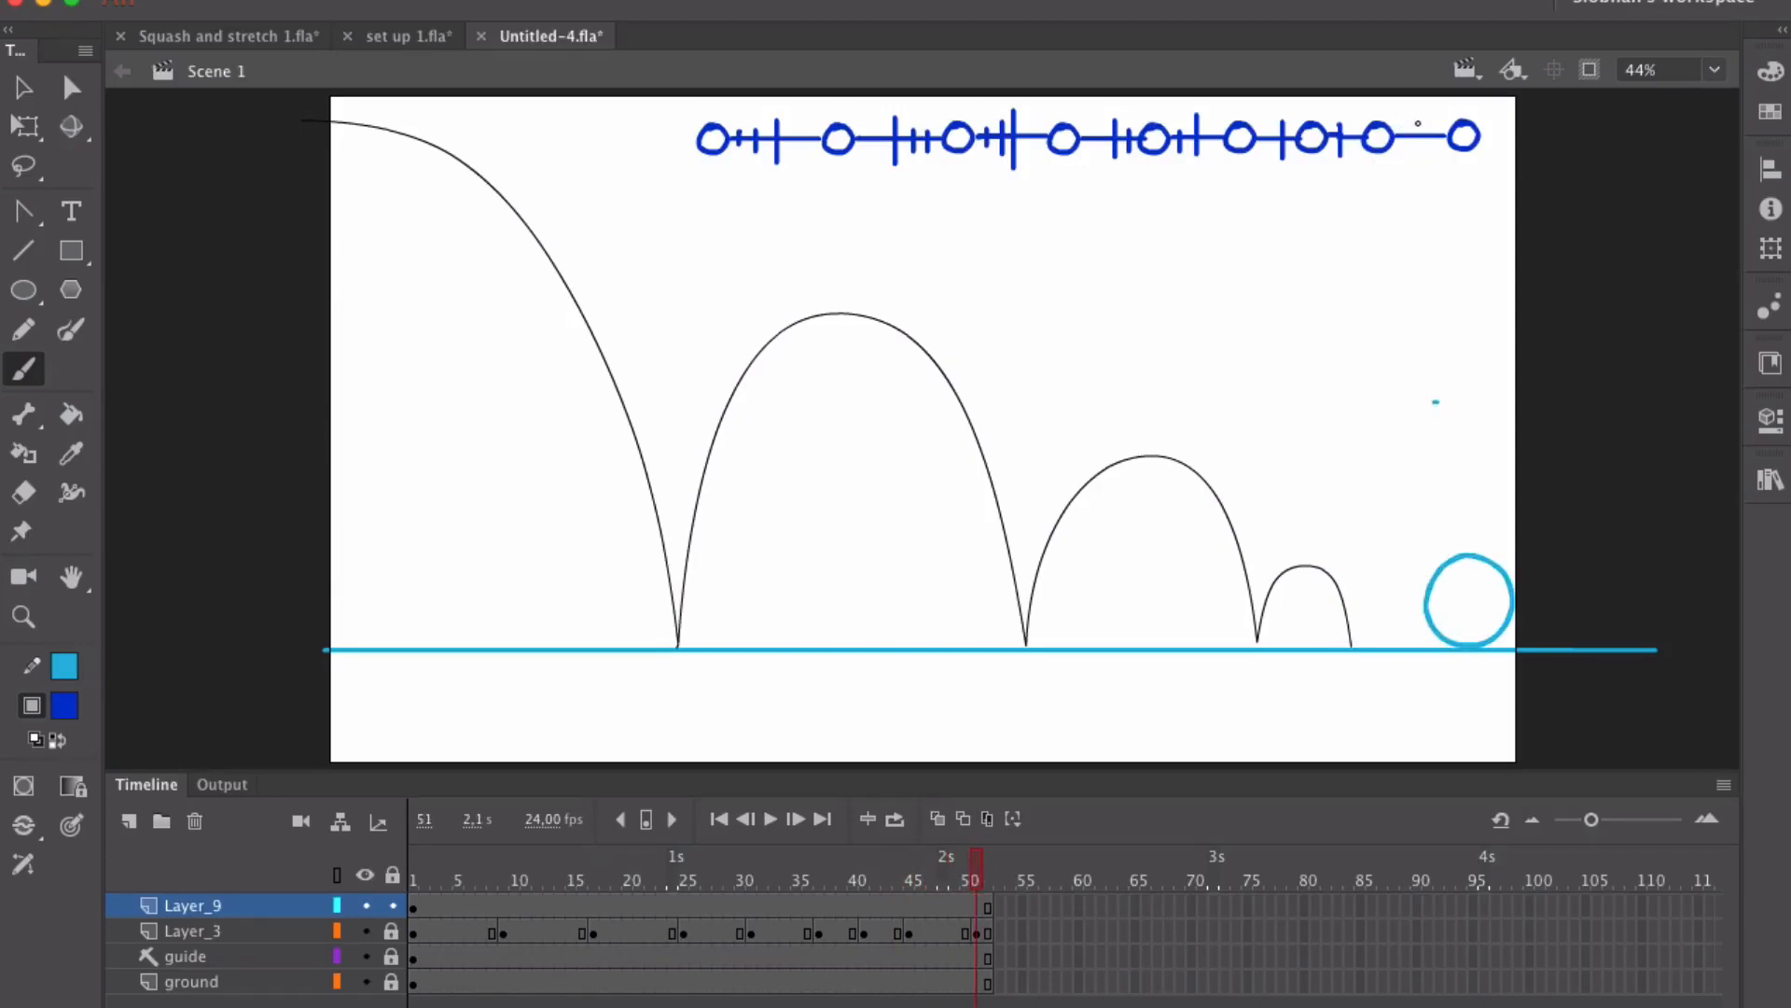
mouse_move(1419, 120)
mouse_down()
mouse_move(1420, 154)
mouse_move(1438, 156)
mouse_up()
click(414, 868)
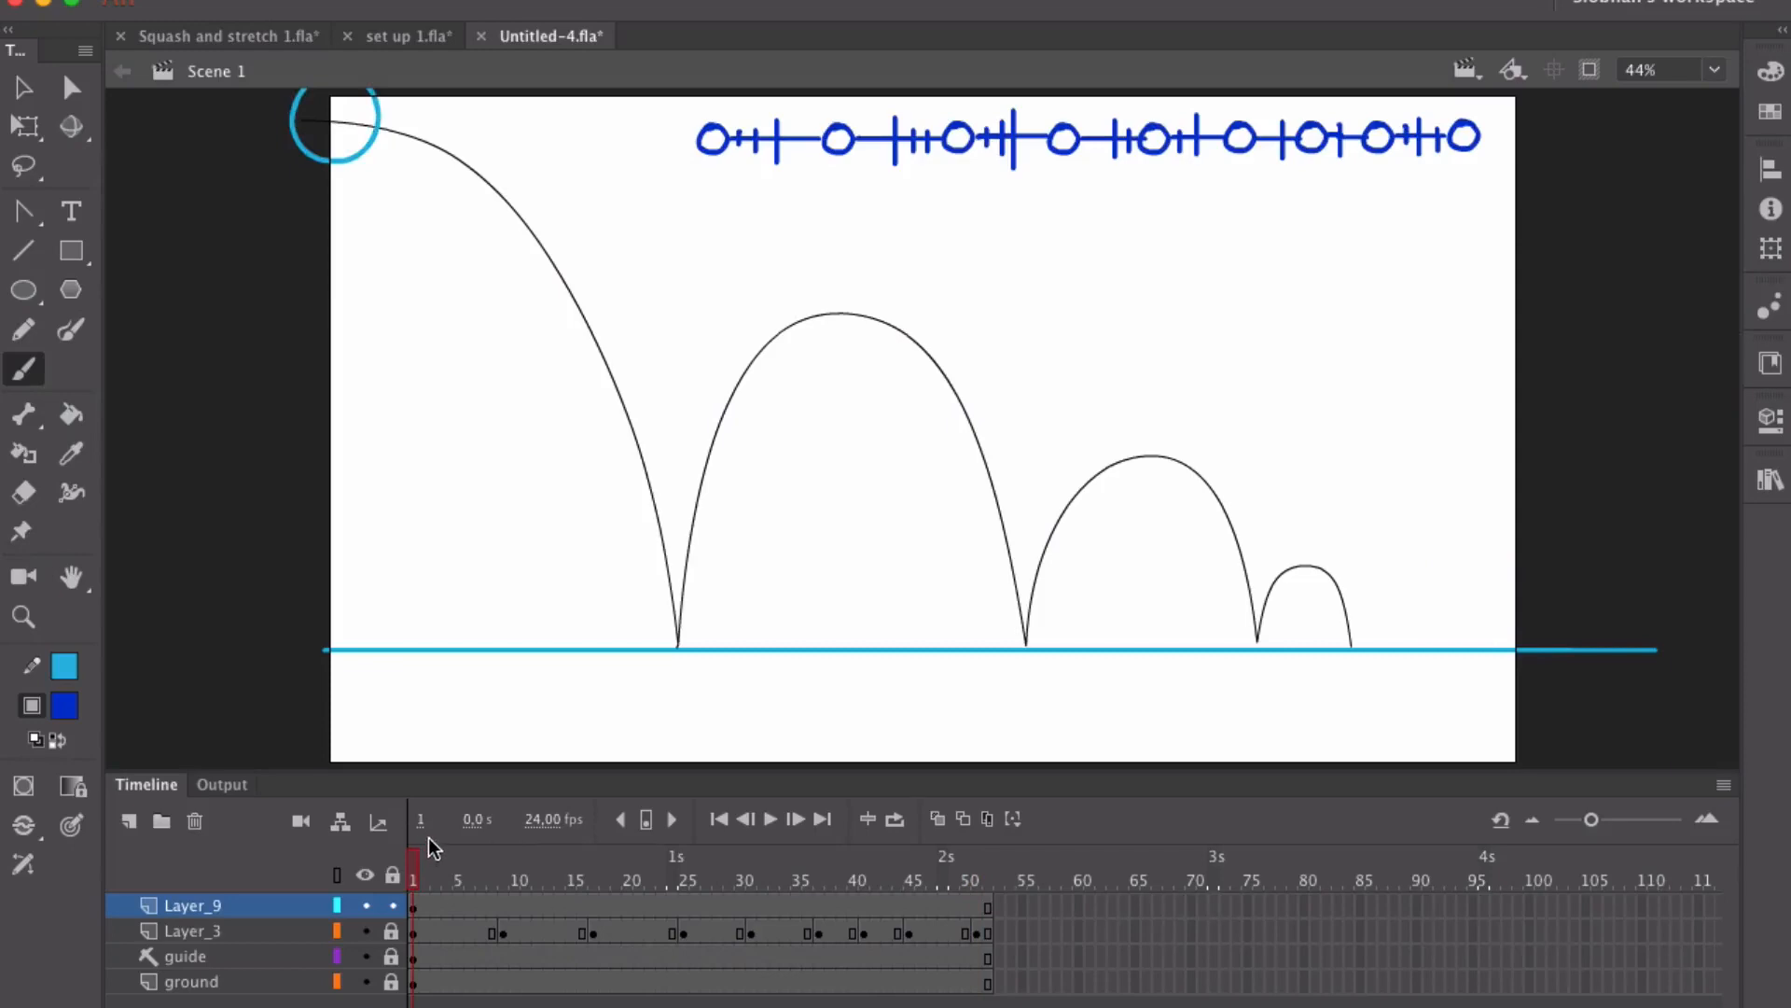
Step: Set the fill colour to red, add a new layer above the chart, and paint a dot under the chart's first circle
click(64, 706)
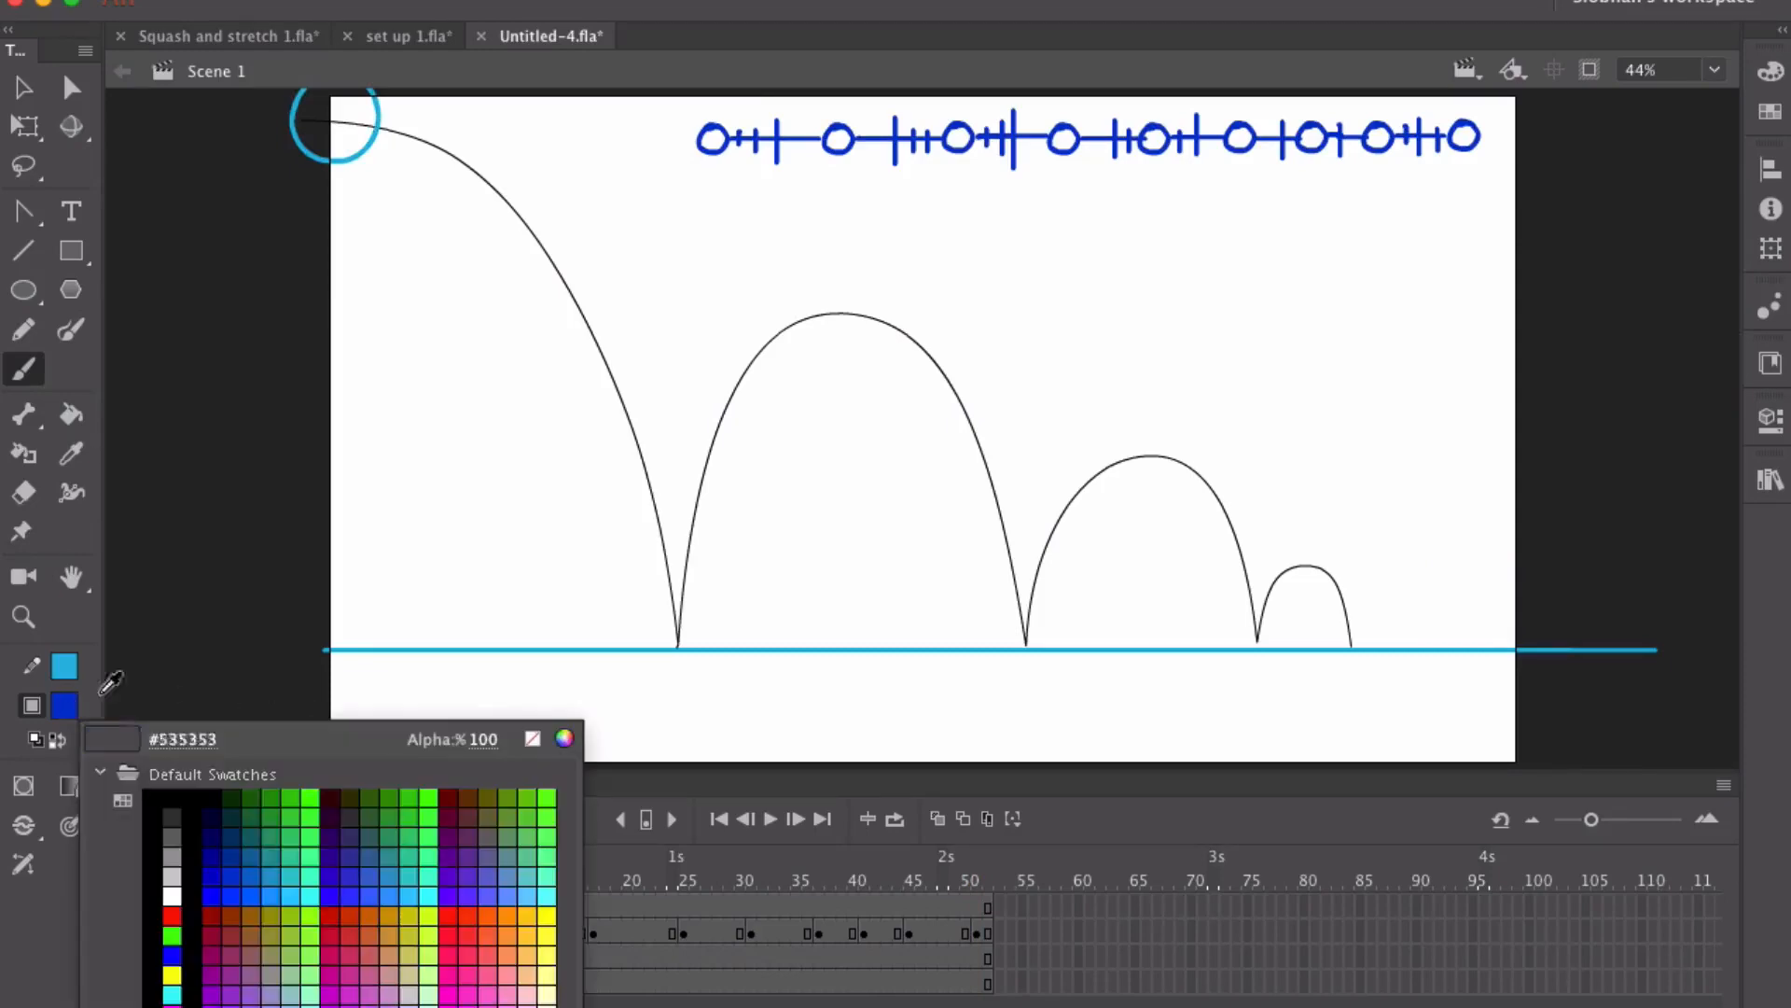
click(332, 932)
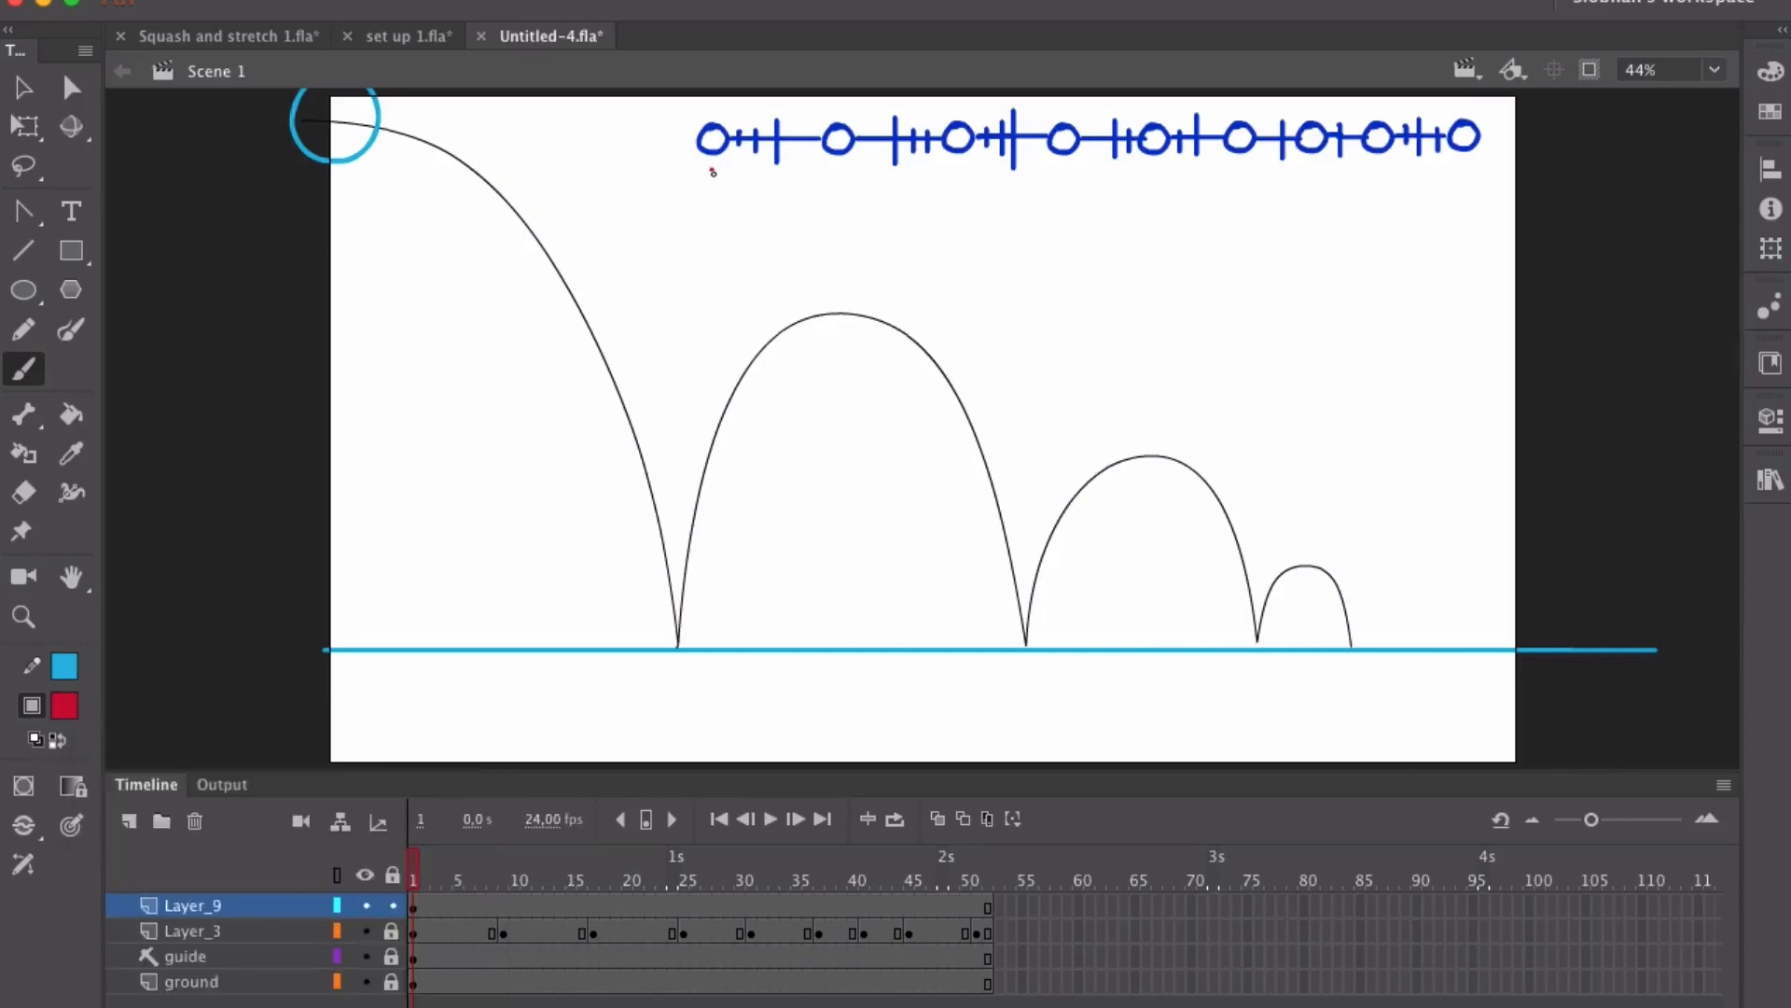
key(super+z)
click(129, 821)
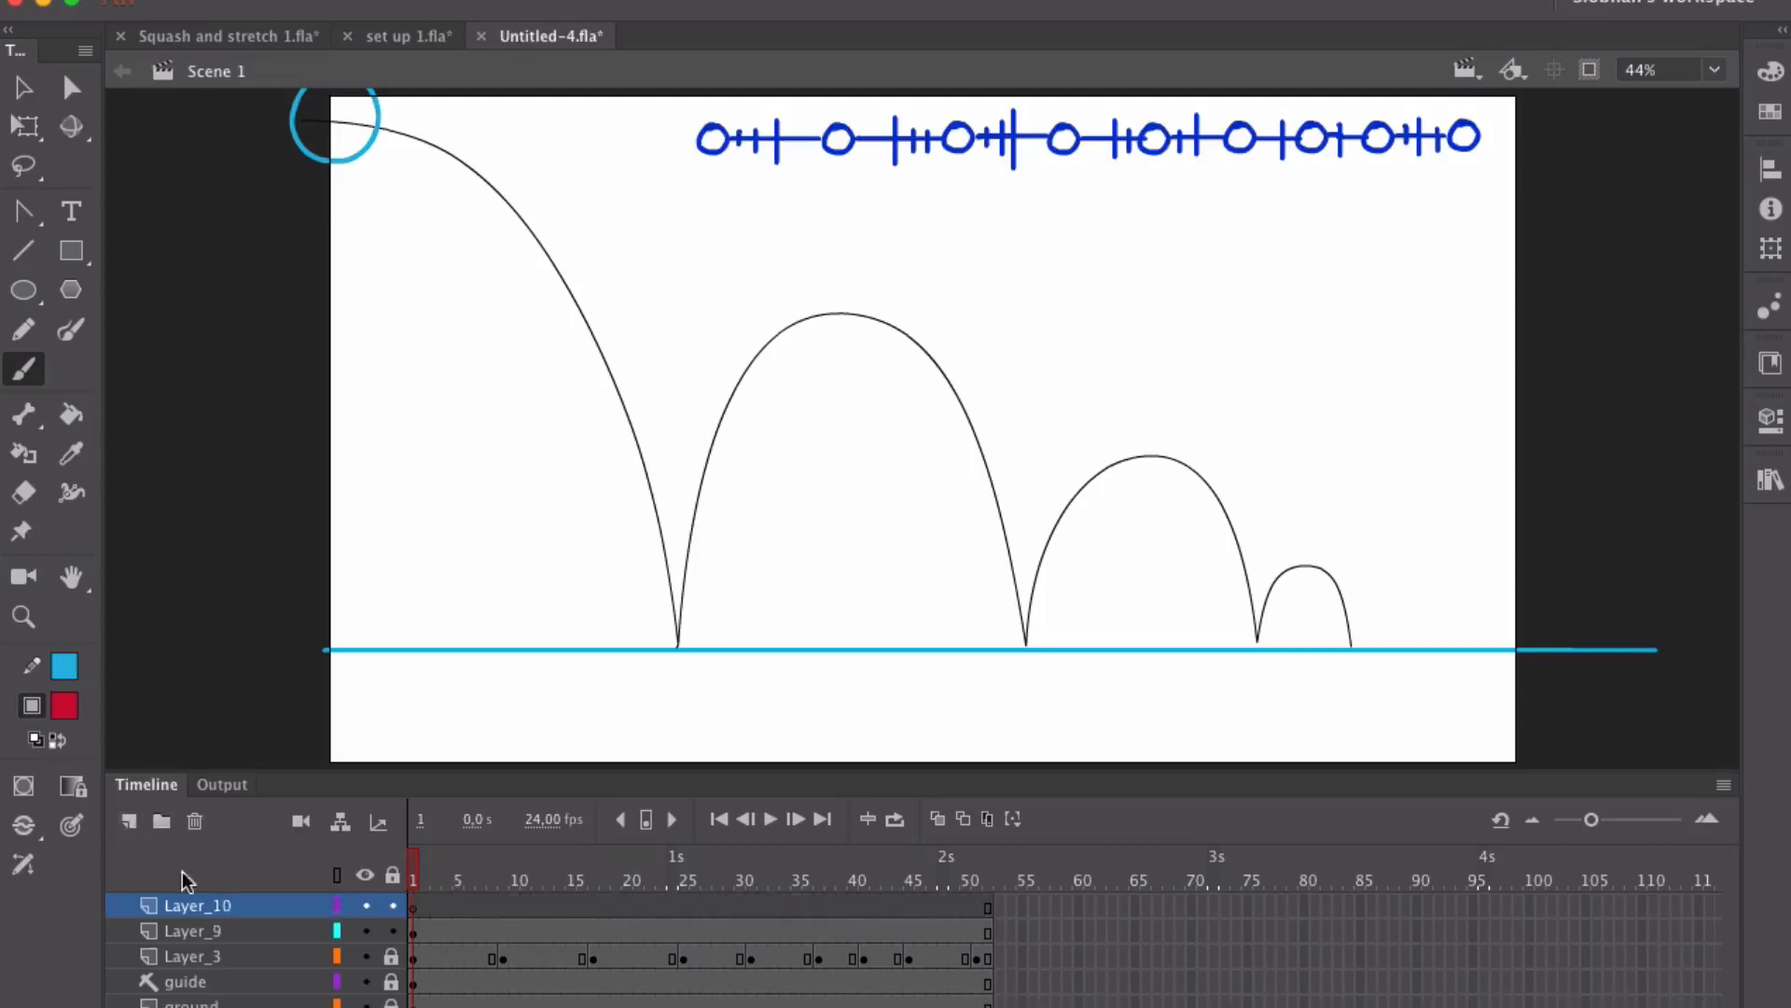
click(714, 170)
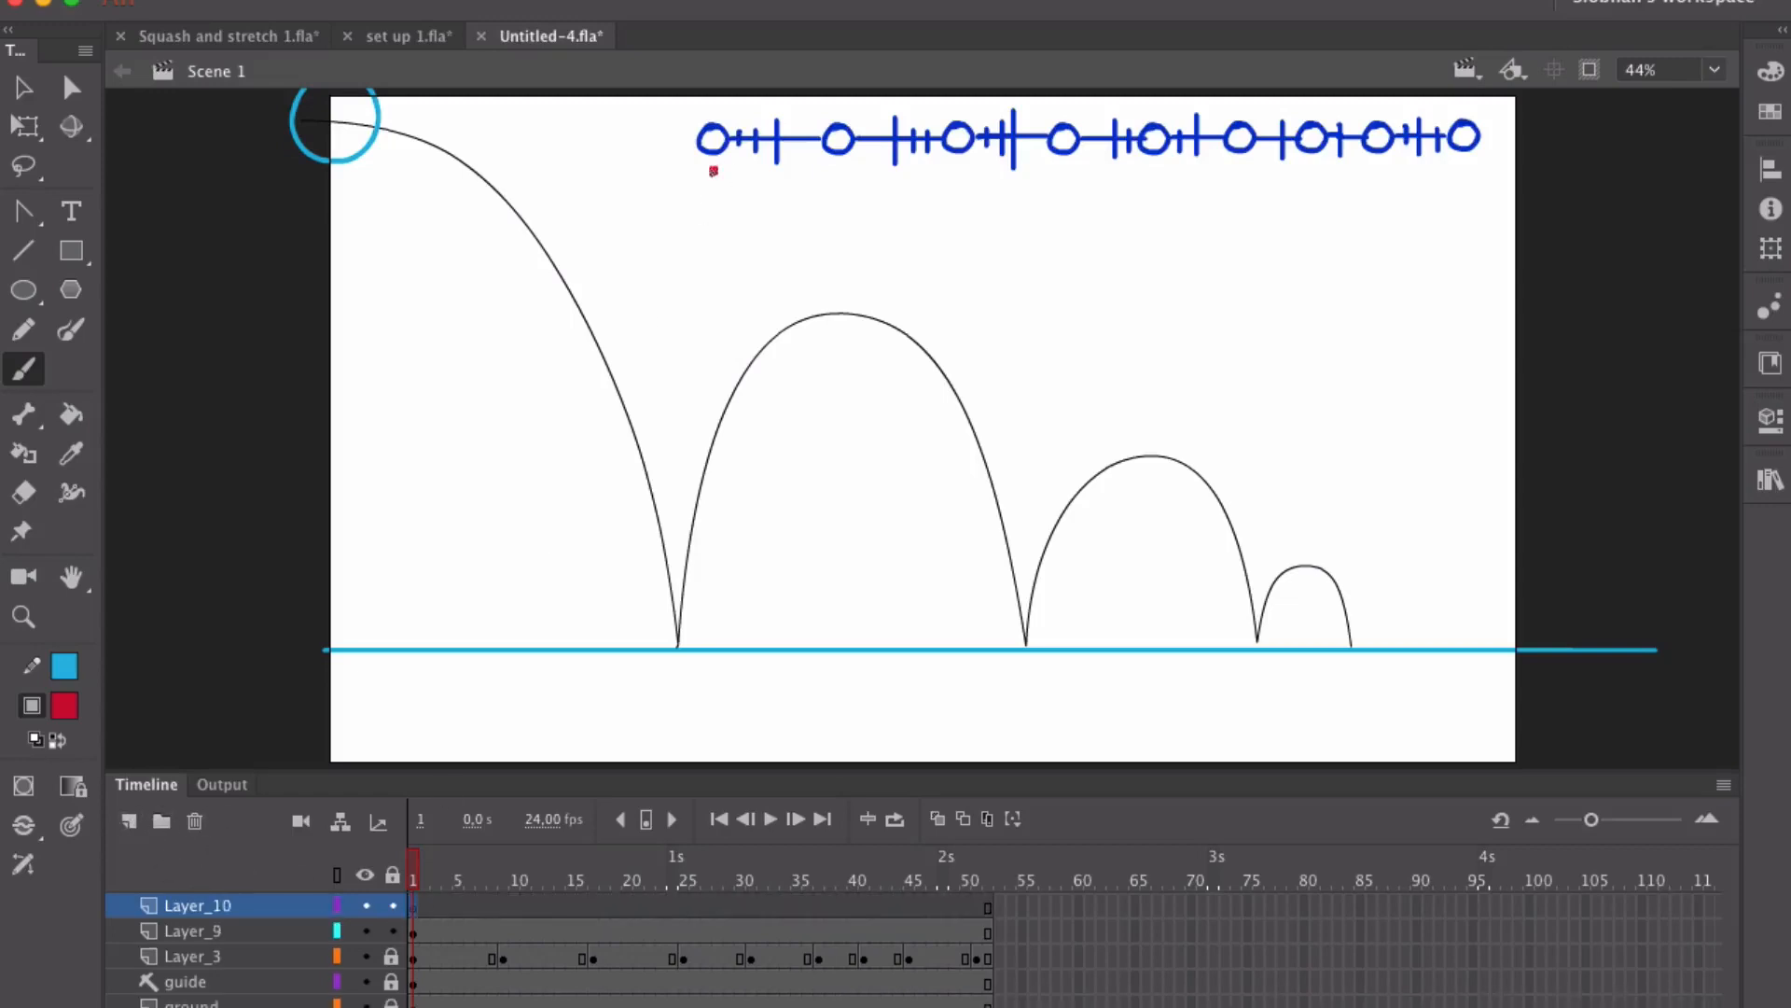
Step: Insert blank keyframes at frames 9 and 17 of the dot layer, painting a red dot under the second and third circles respectively
click(502, 905)
right_click(505, 905)
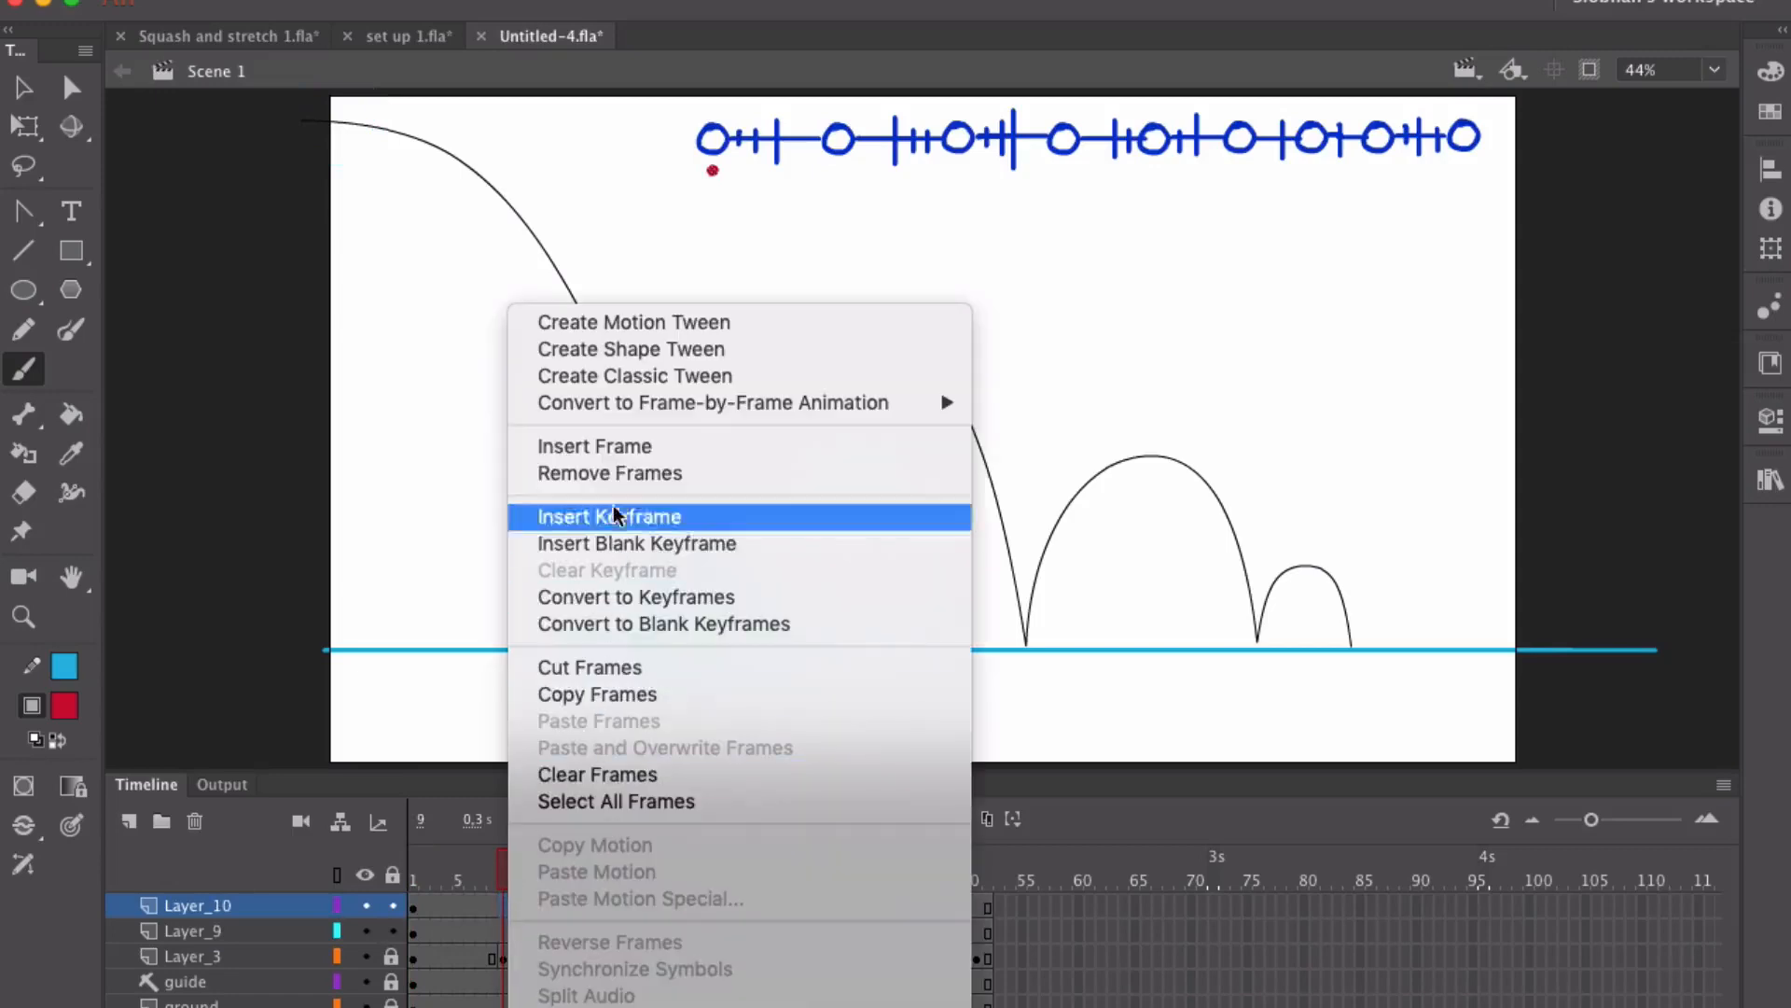
click(626, 541)
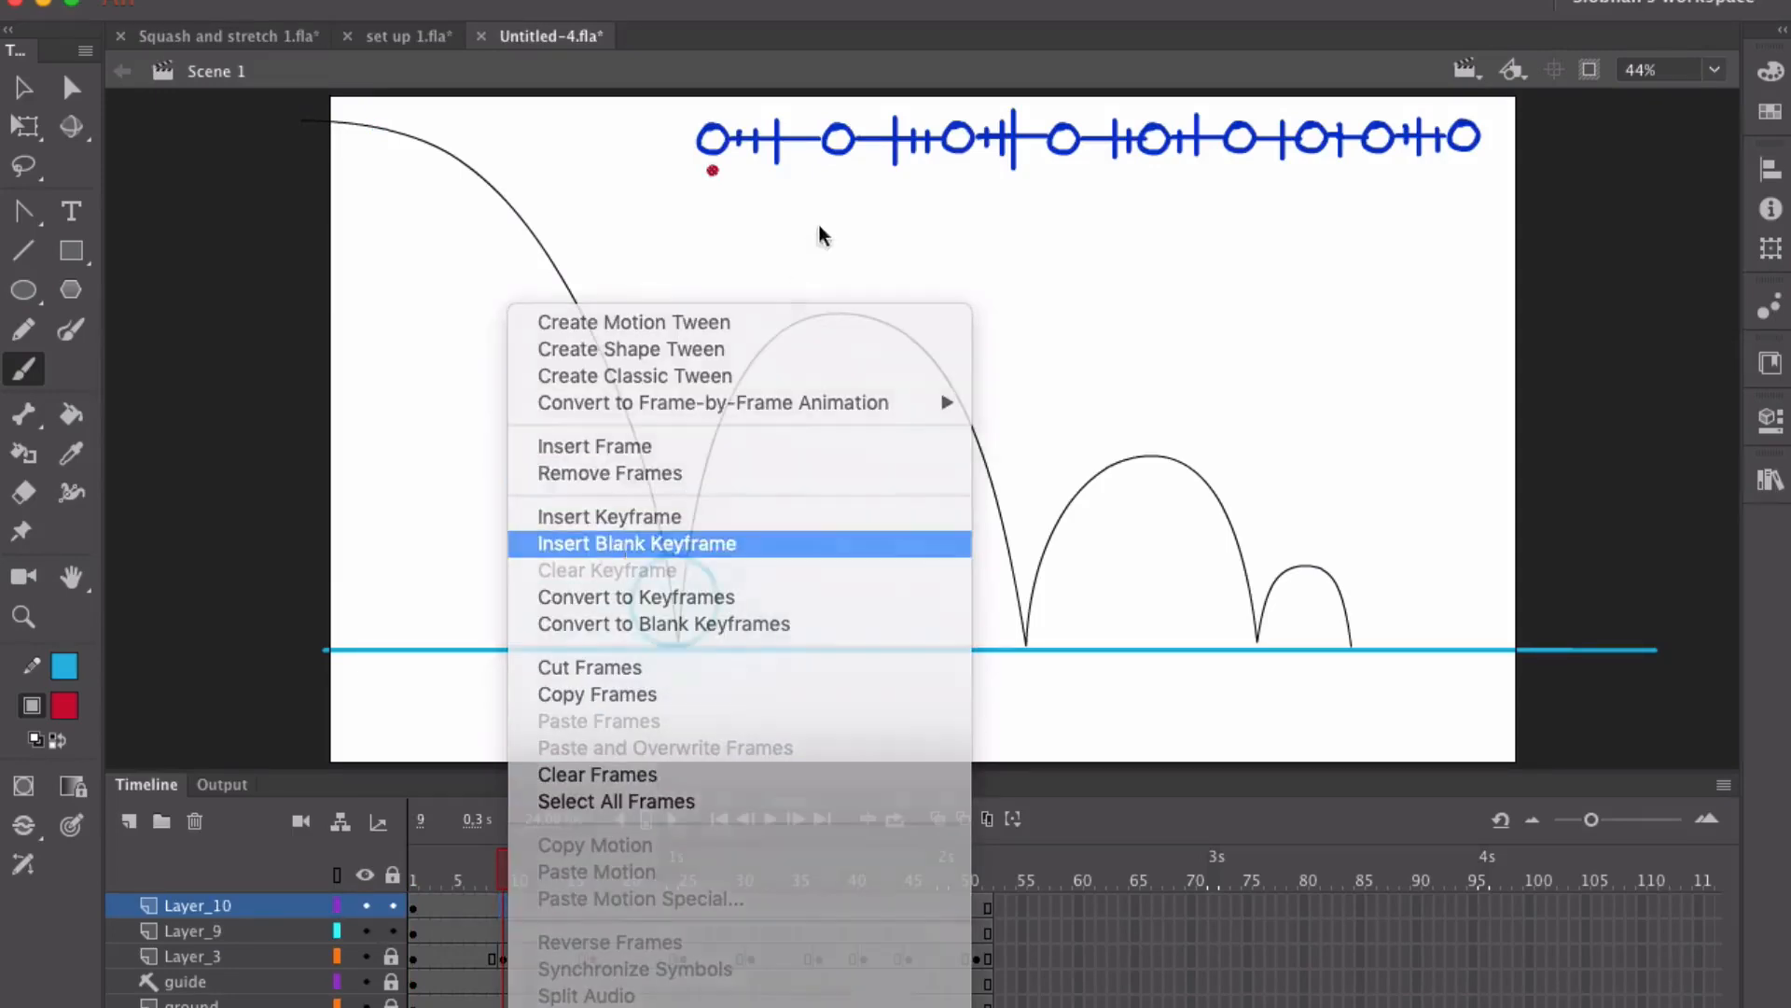
click(840, 179)
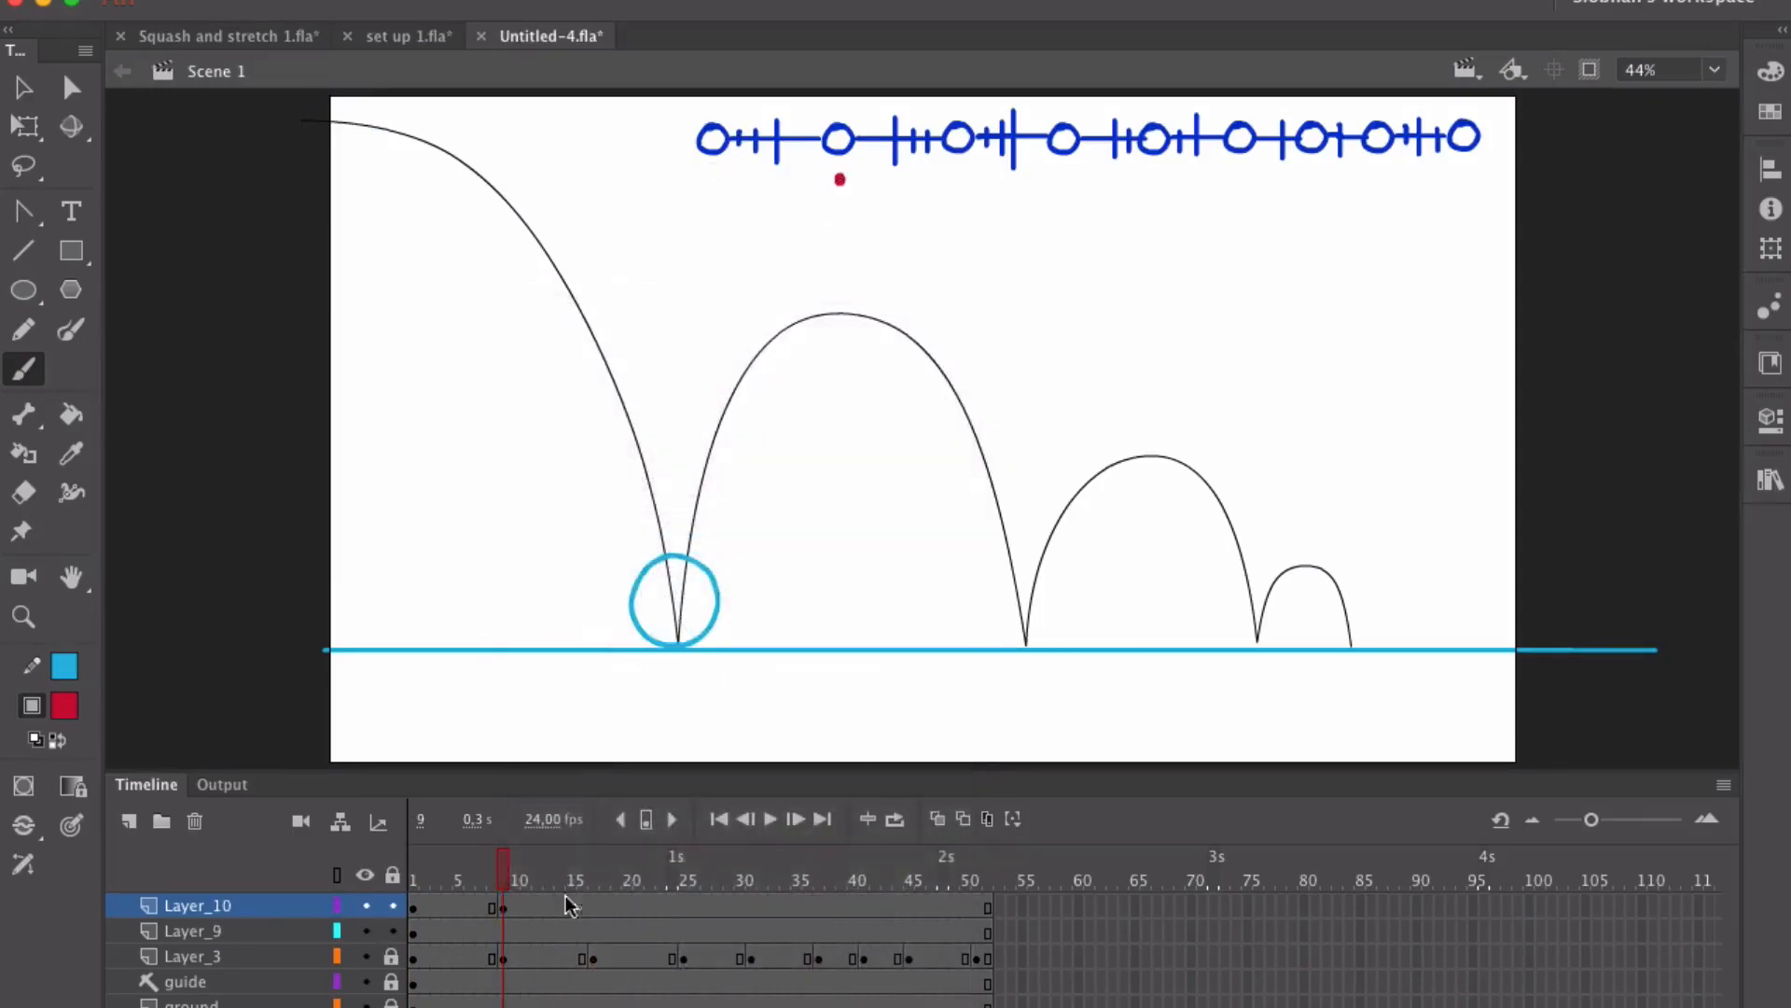
click(590, 907)
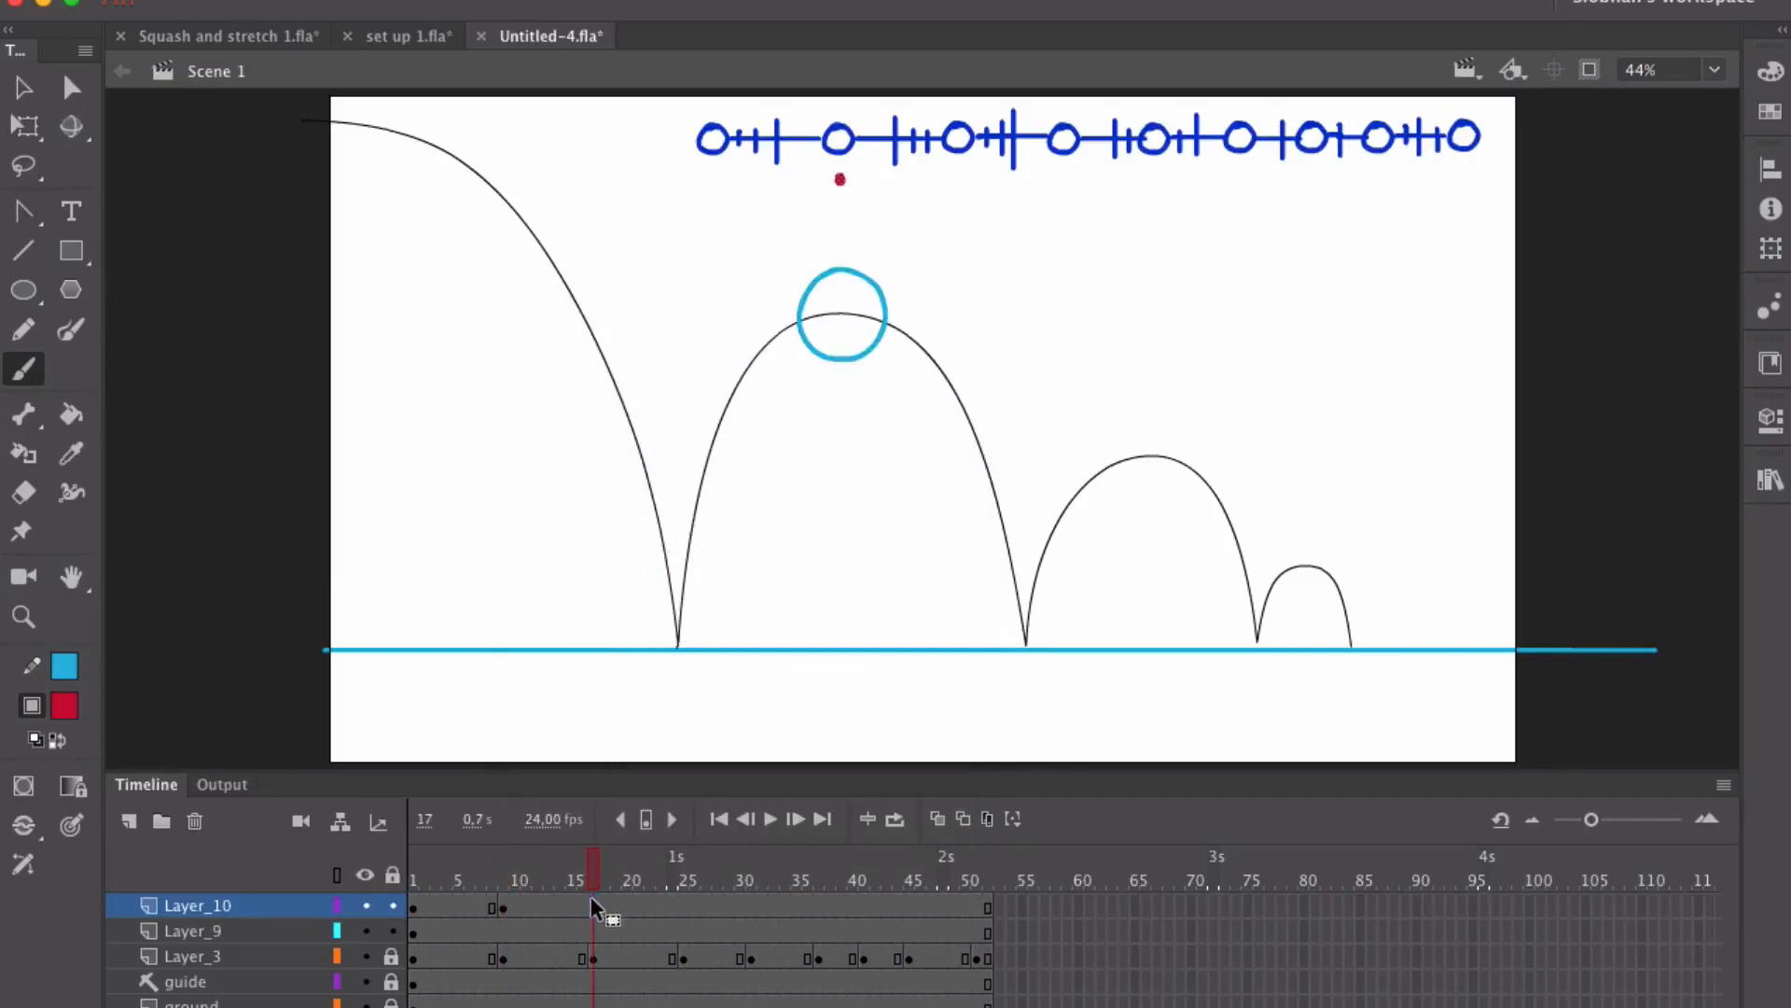
right_click(593, 903)
click(737, 540)
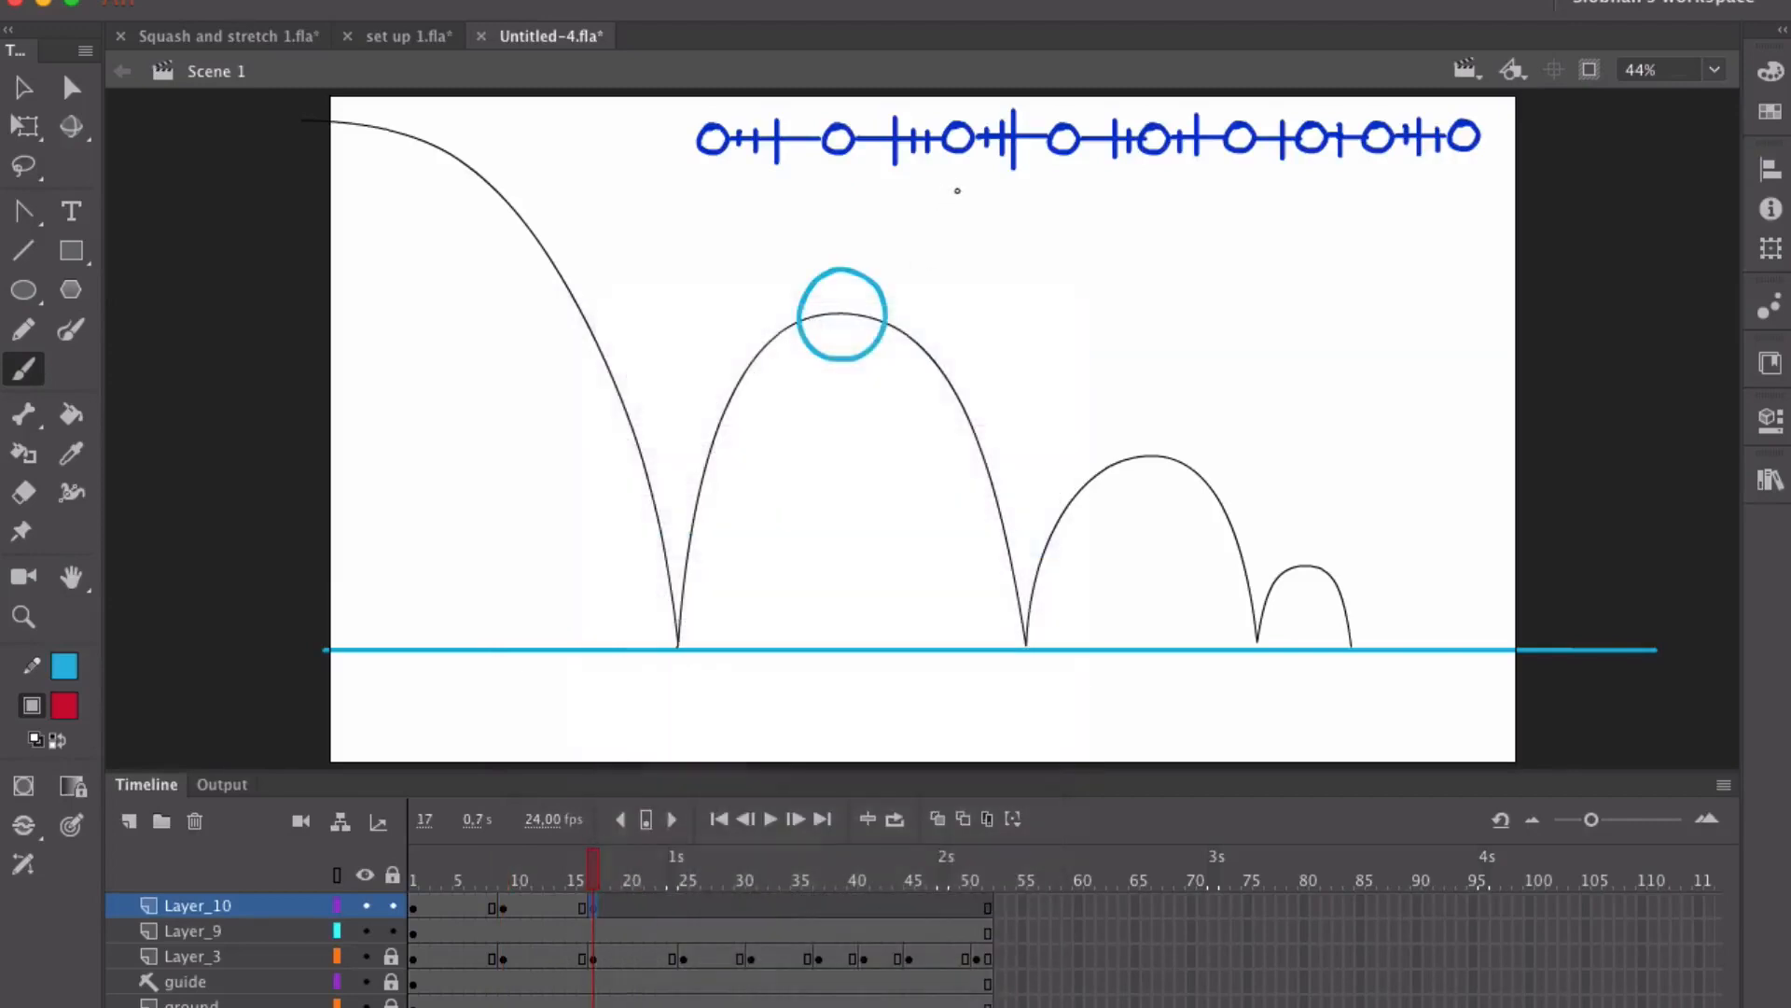
click(958, 176)
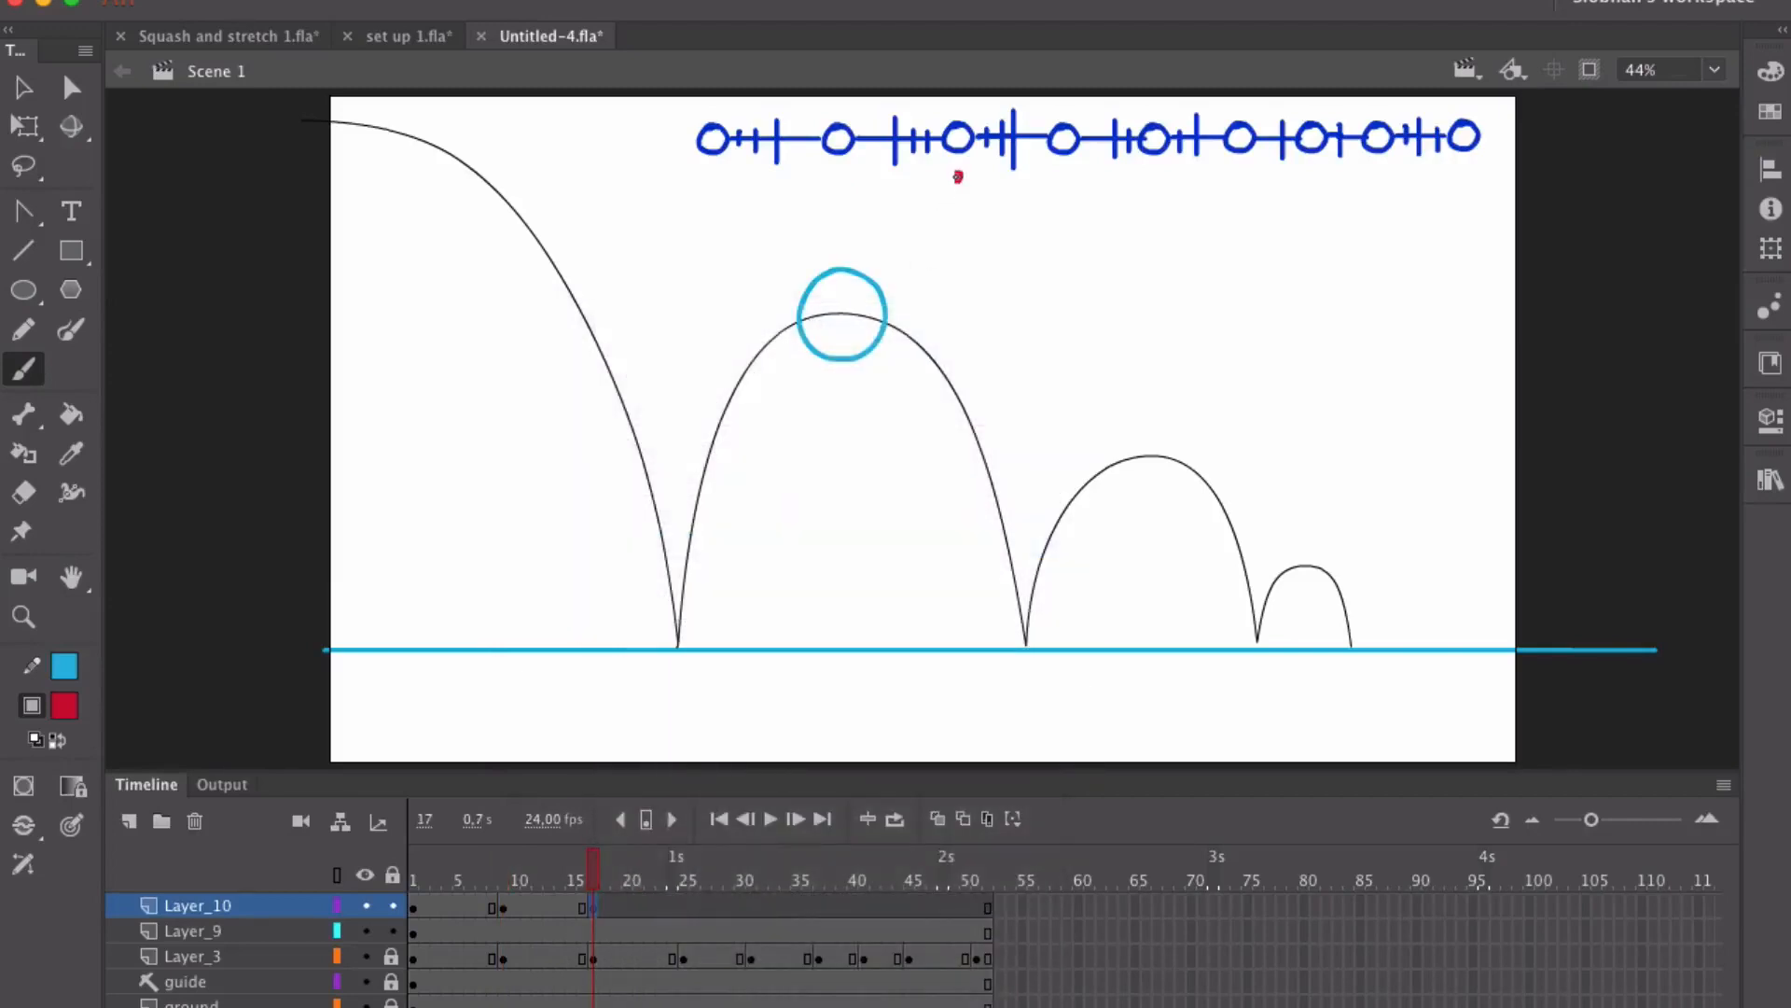
Step: Add blank keyframes at frames 25 and 31, with a red dot under the fourth and fifth circles respectively
click(682, 907)
right_click(686, 905)
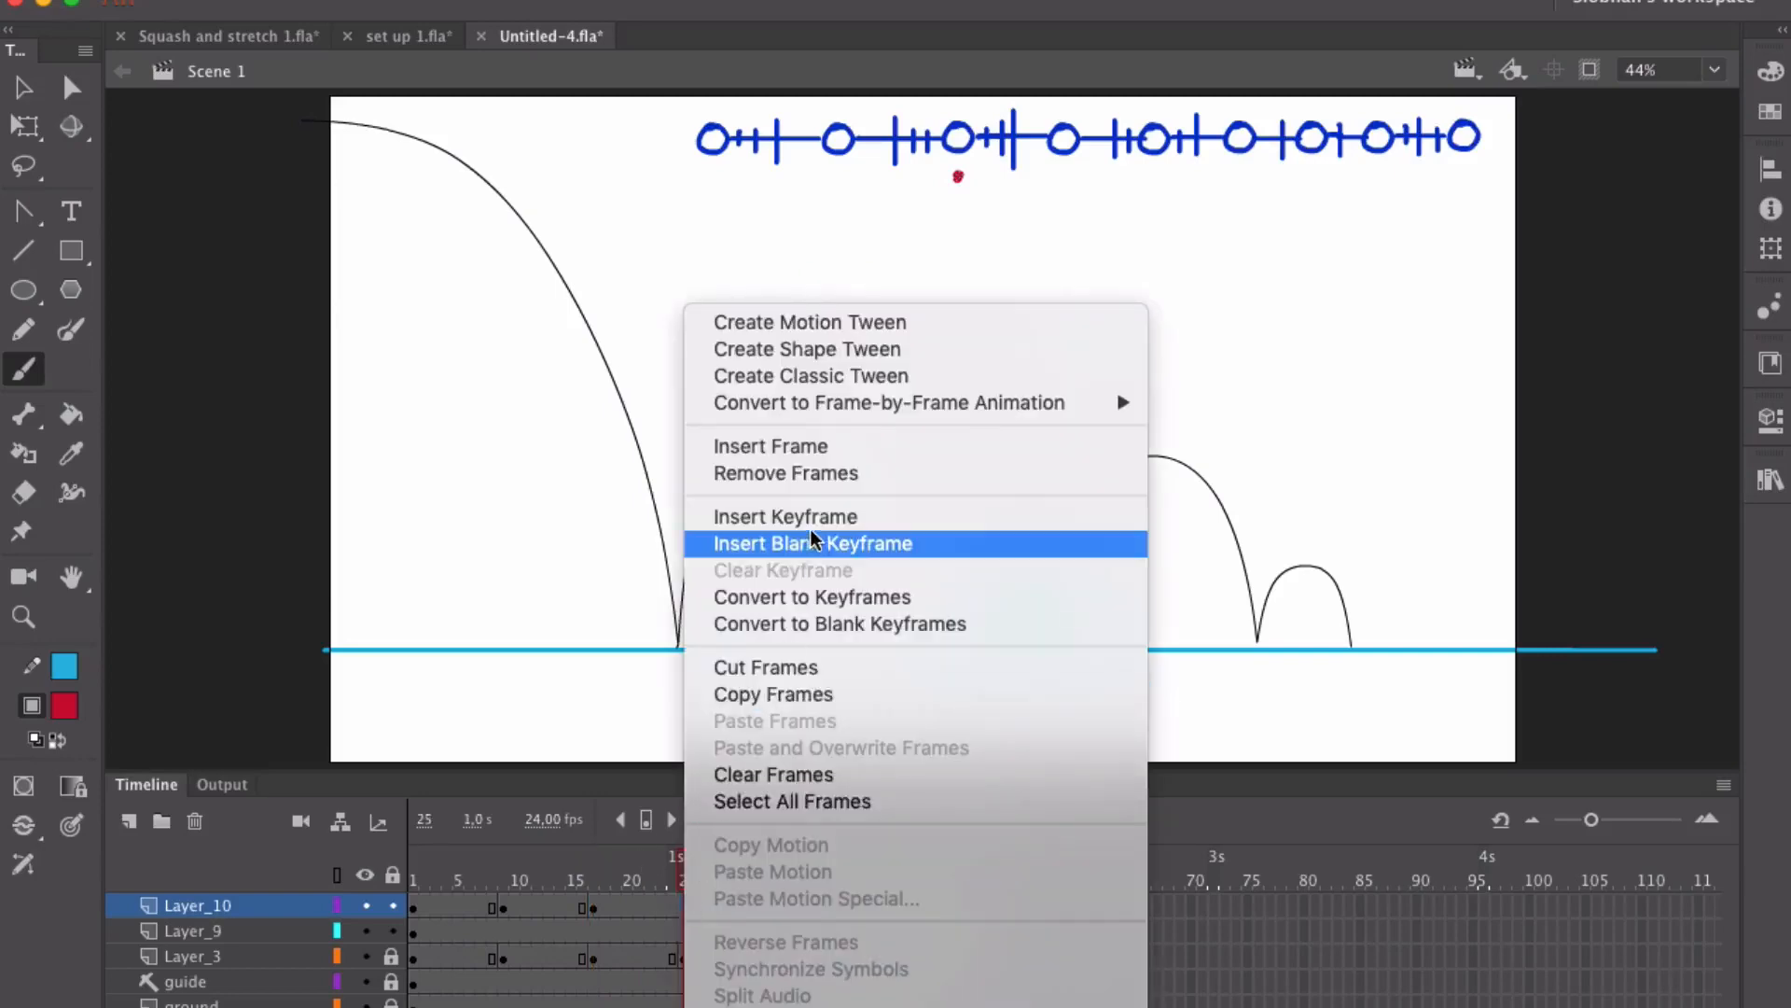
click(1065, 175)
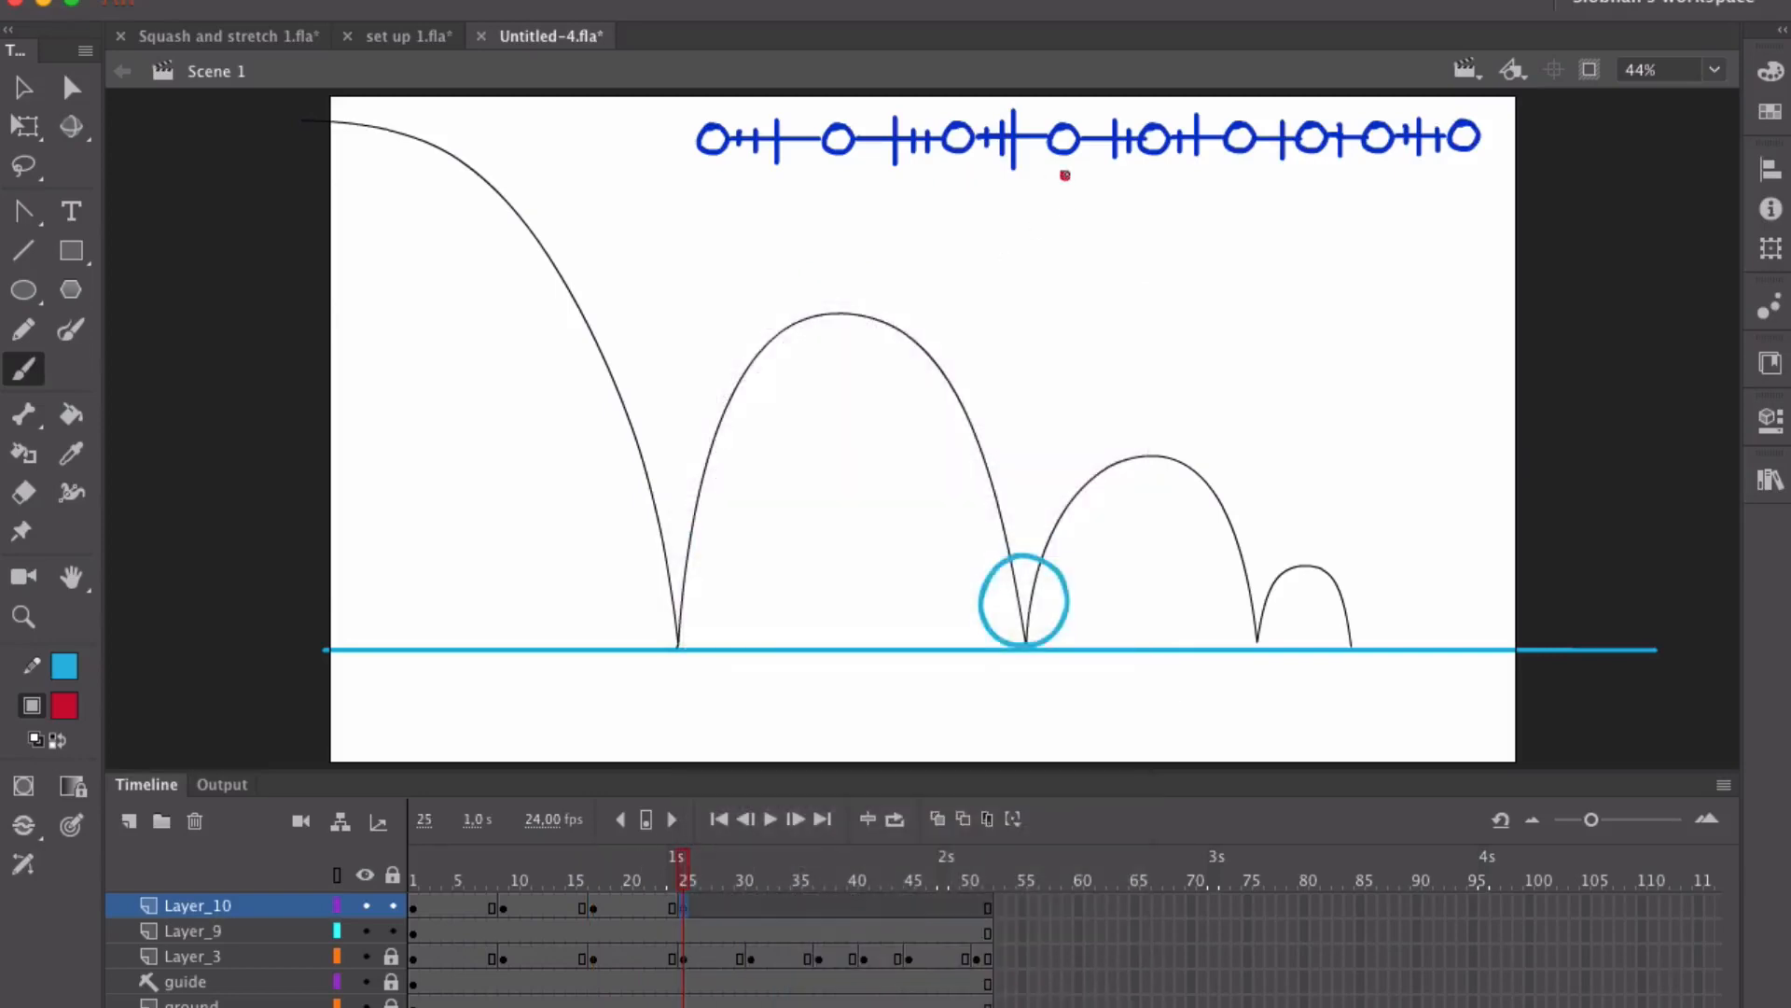
click(753, 904)
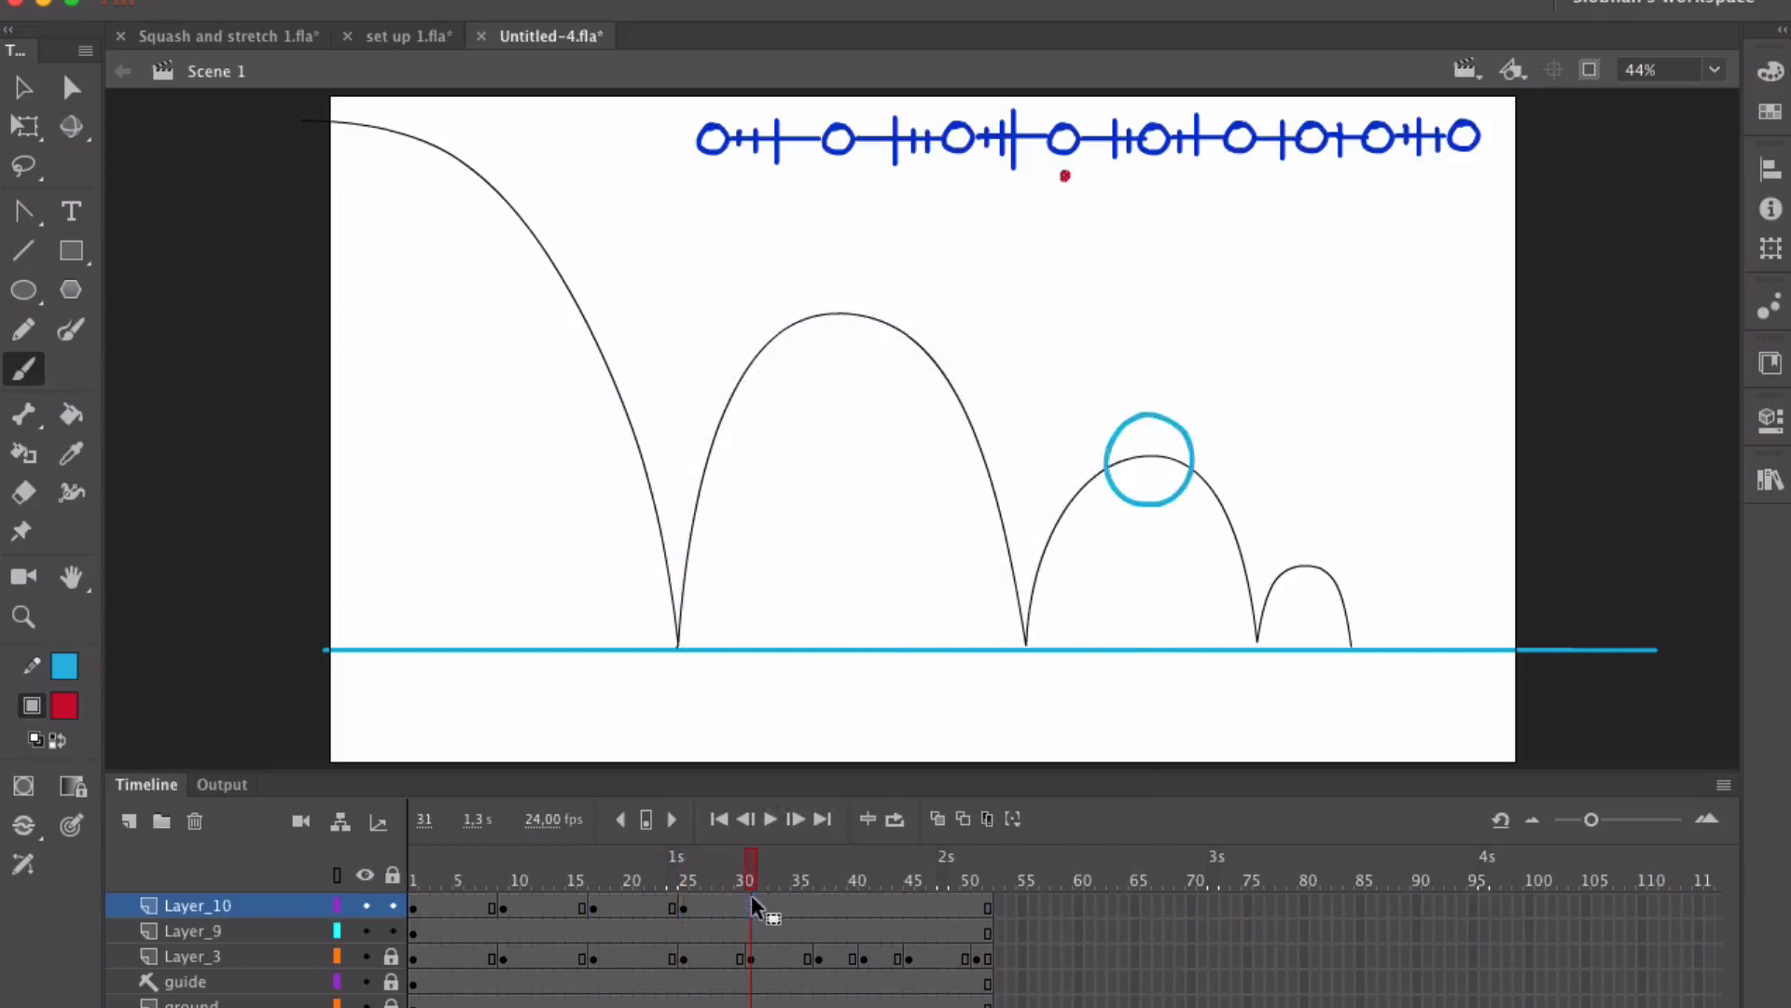
right_click(752, 901)
click(871, 540)
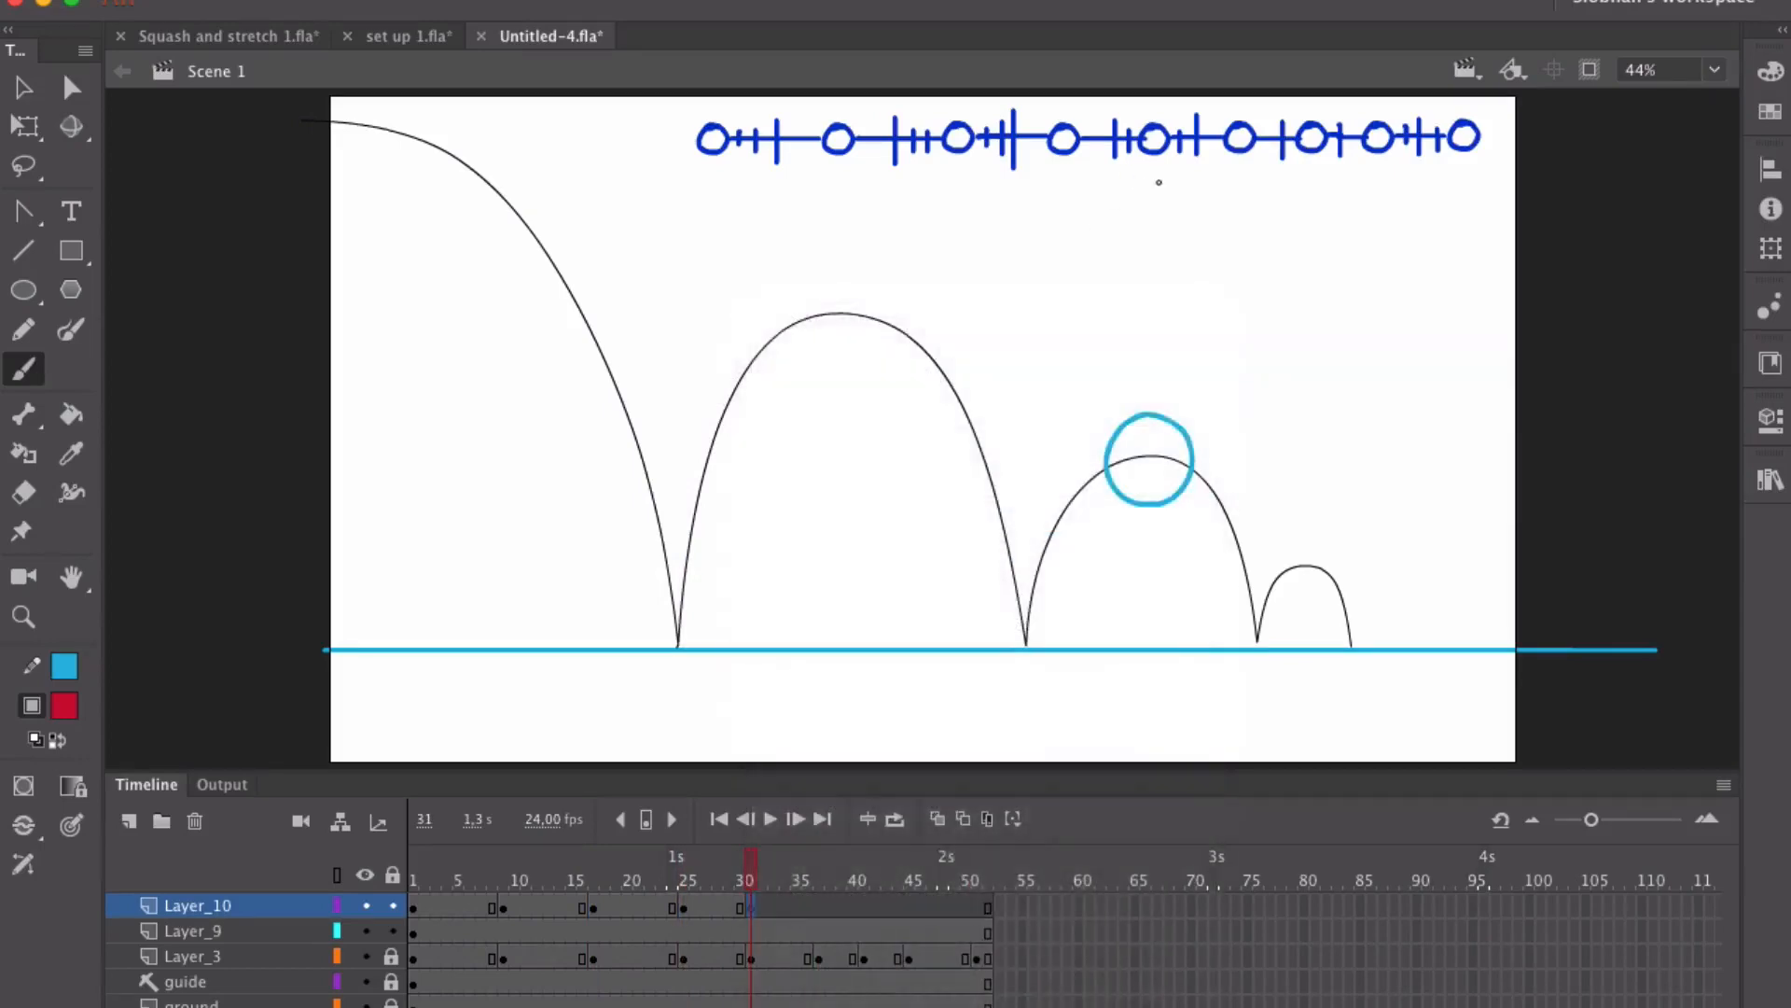
click(1154, 177)
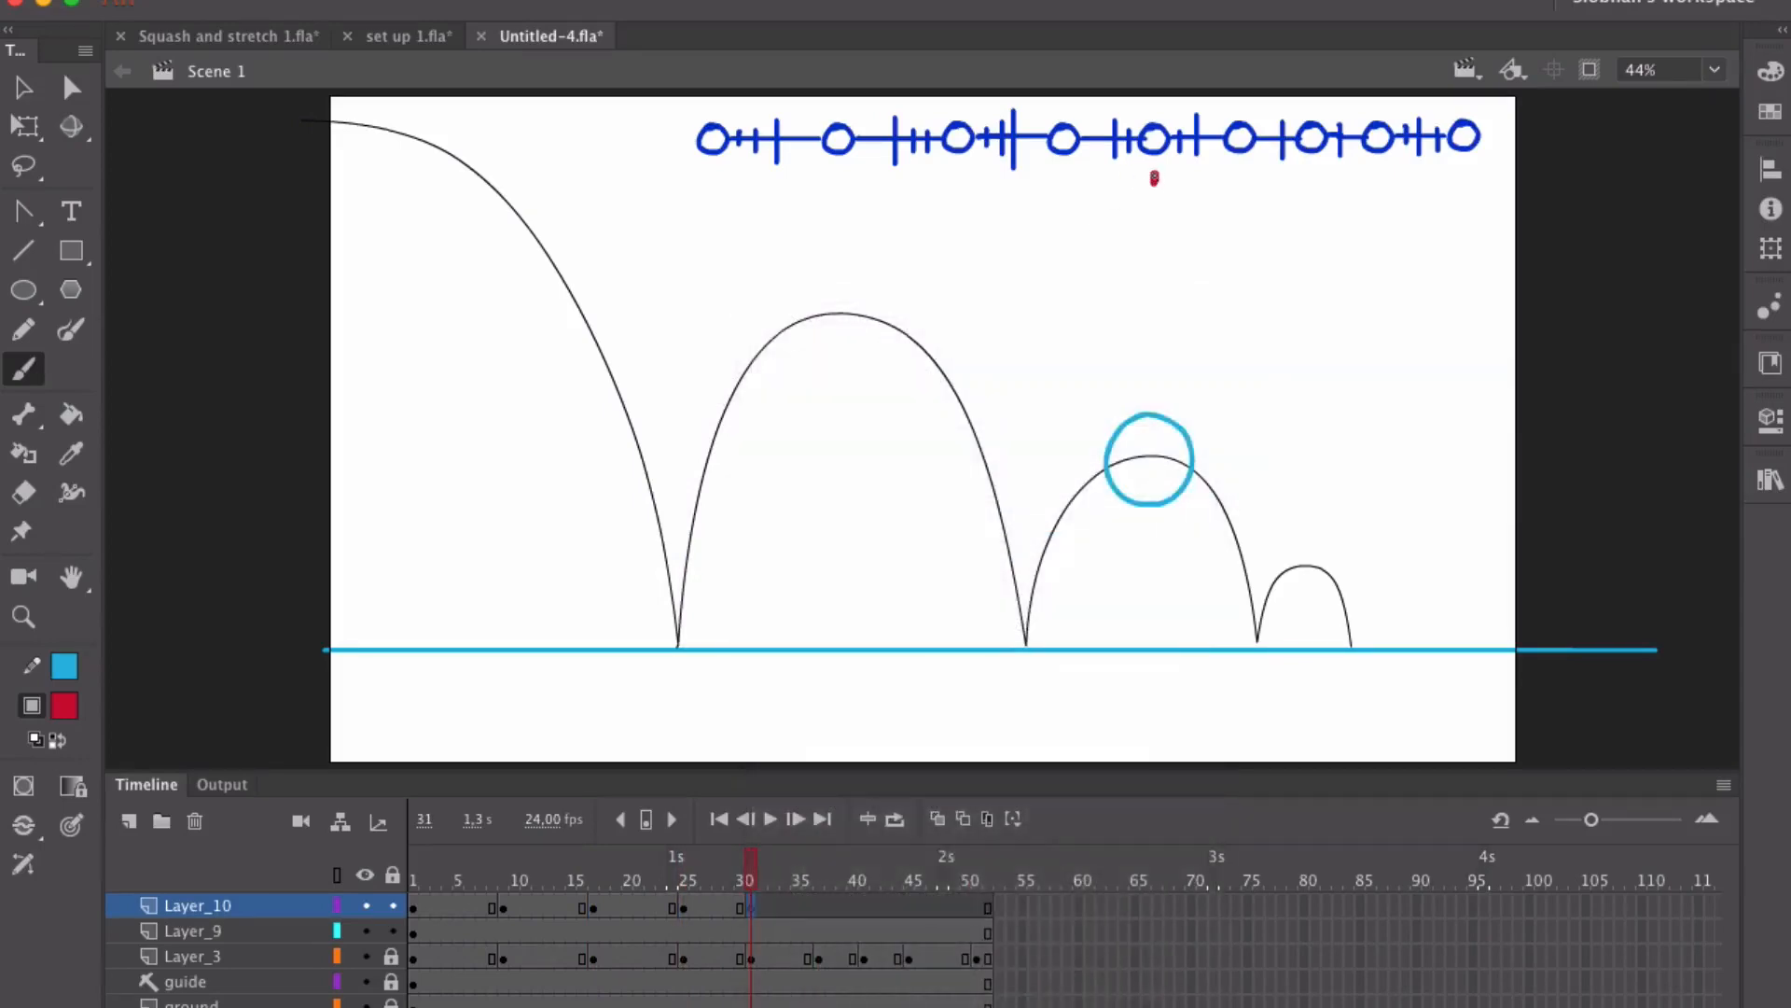
Step: Add blank keyframes at frames 37 and 41, with a red dot under the sixth and seventh circles respectively
click(814, 905)
right_click(817, 898)
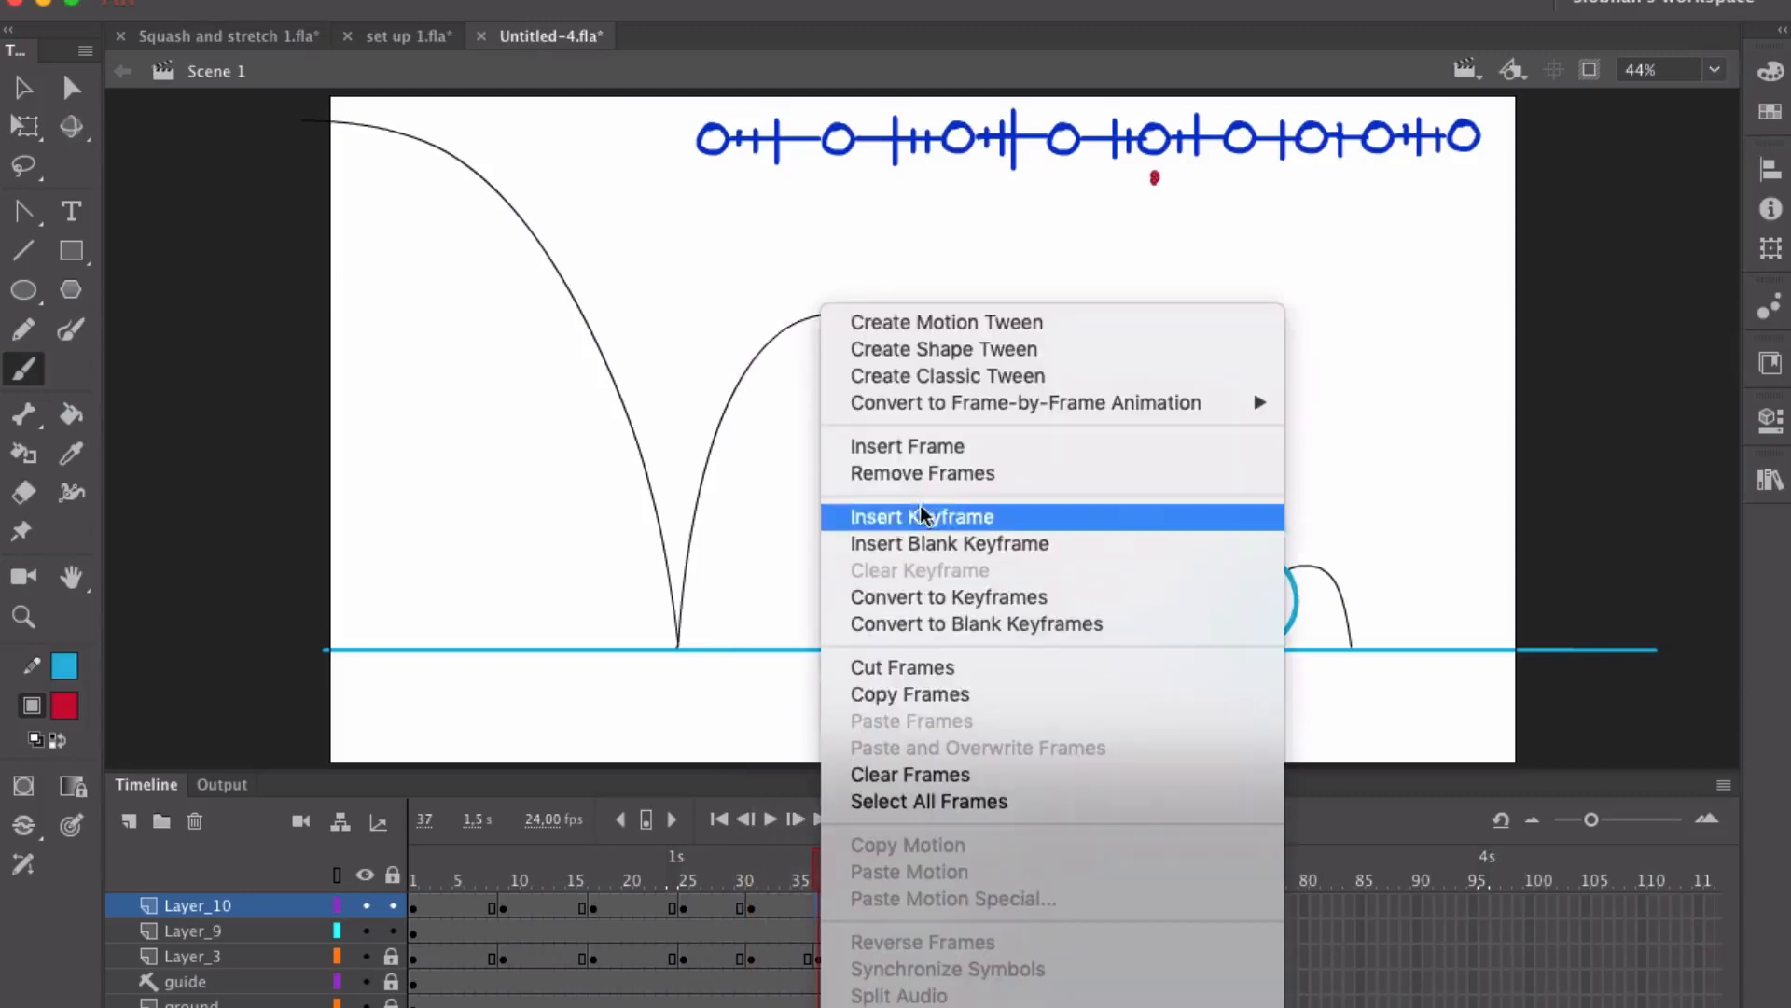
click(936, 541)
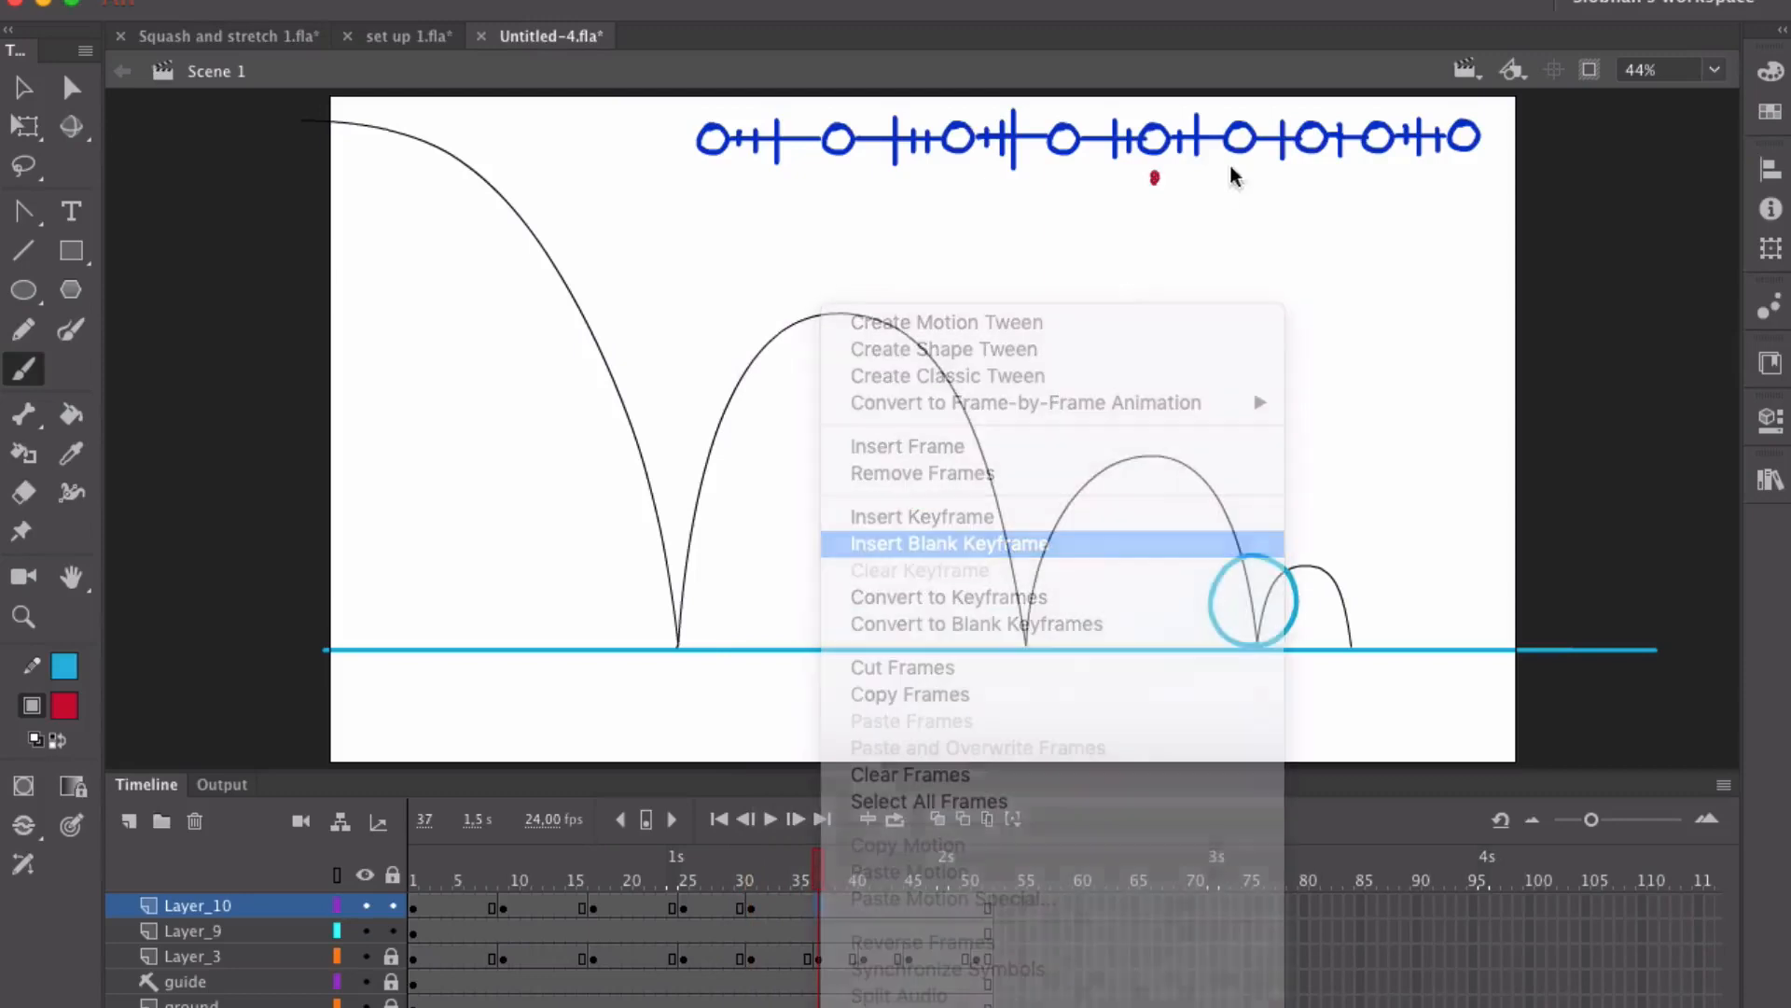
click(1243, 178)
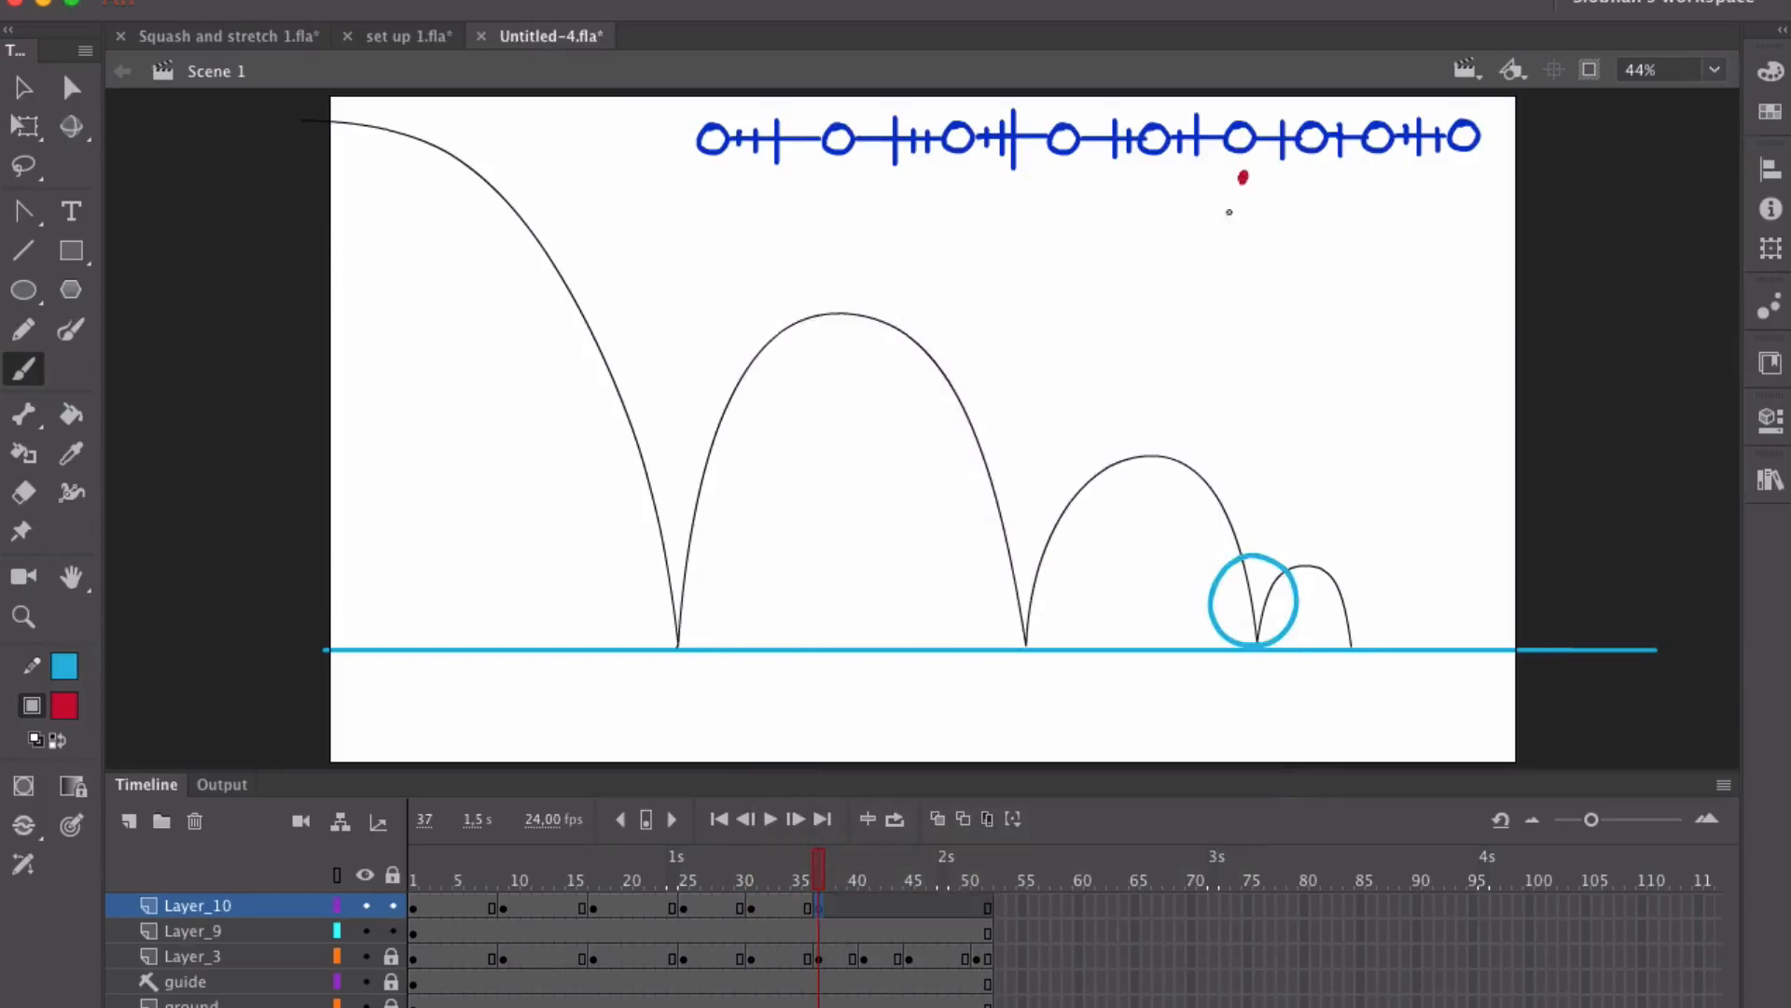
click(861, 905)
right_click(865, 904)
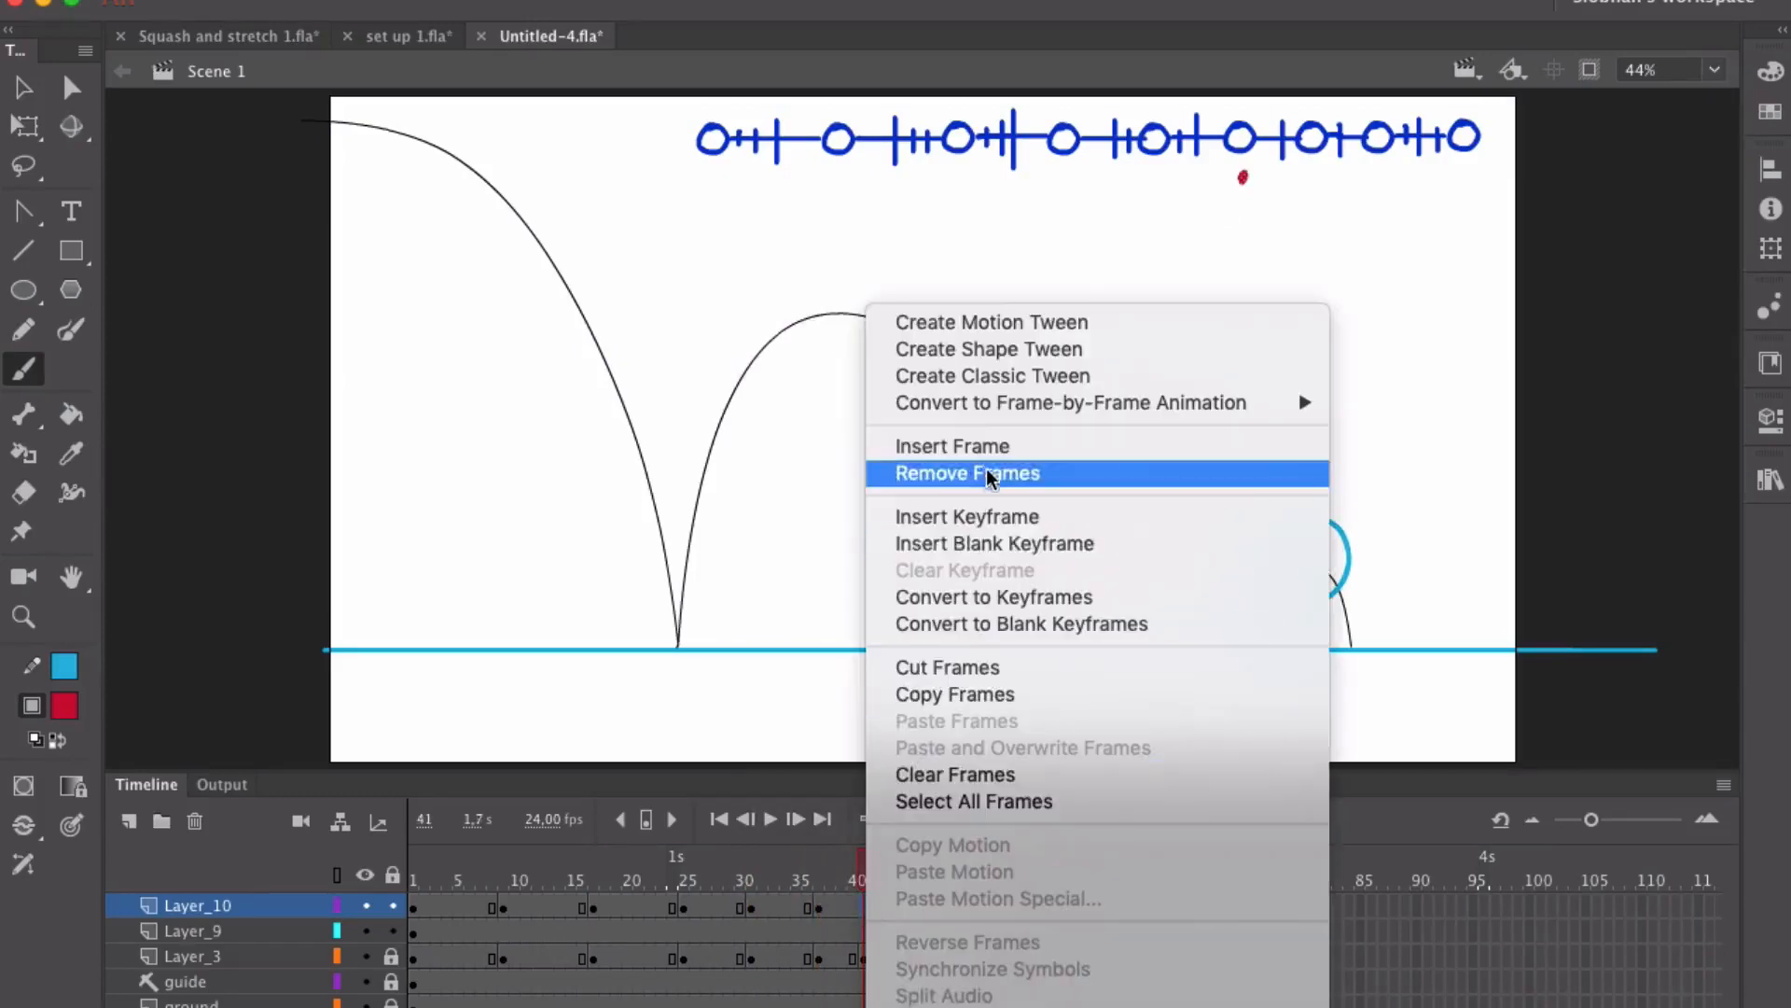
click(999, 543)
drag(1311, 176, 1312, 183)
Step: Add blank keyframes at frames 45 and 51, with a red dot under the eighth and ninth circles respectively
click(912, 903)
right_click(905, 903)
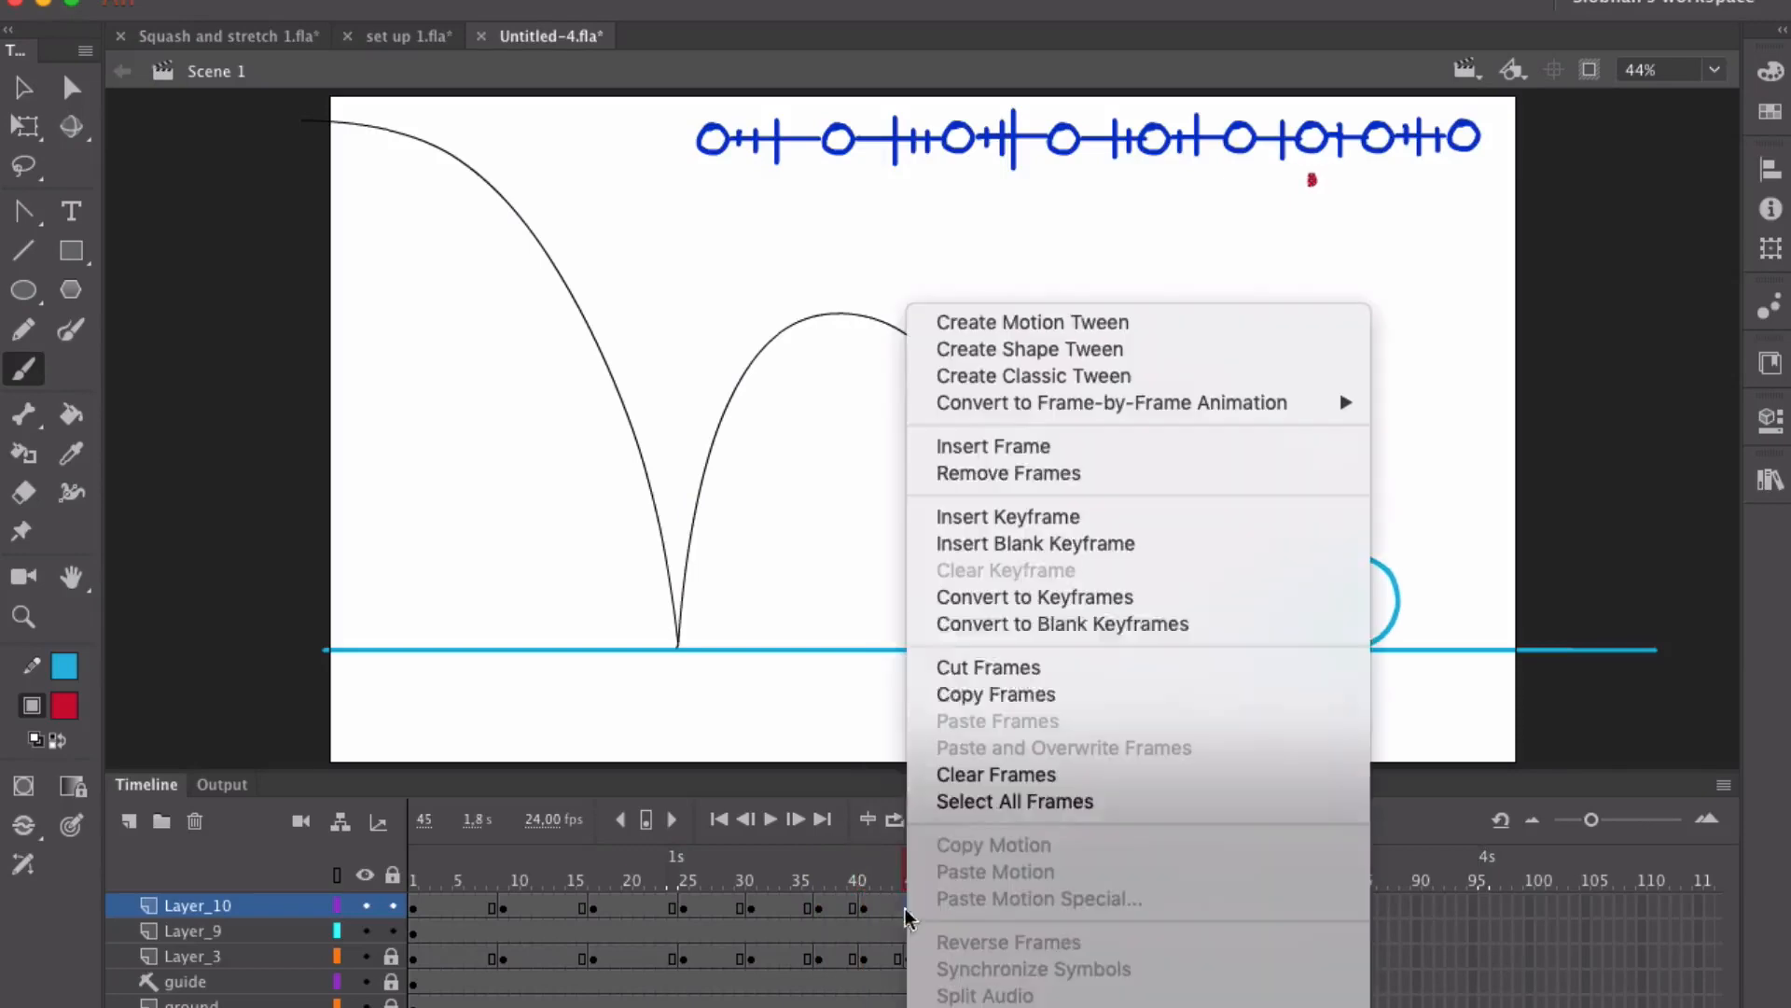
click(1041, 541)
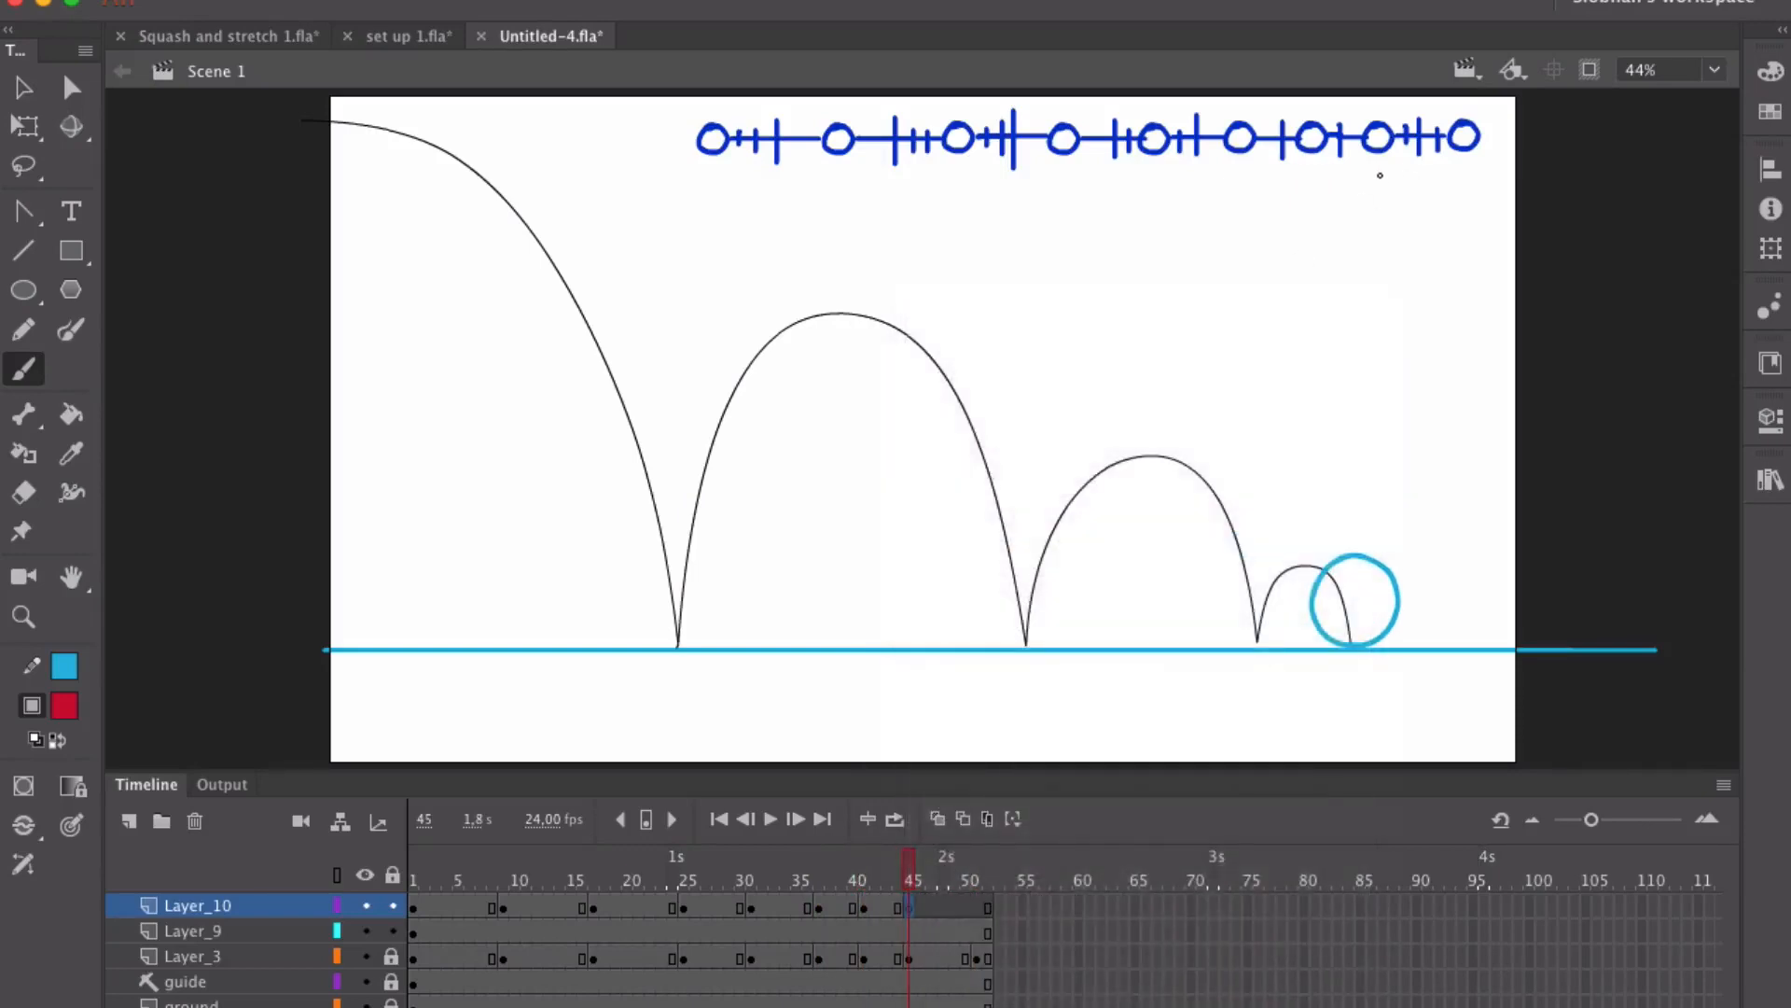
drag(1380, 176, 1380, 179)
click(969, 894)
click(976, 881)
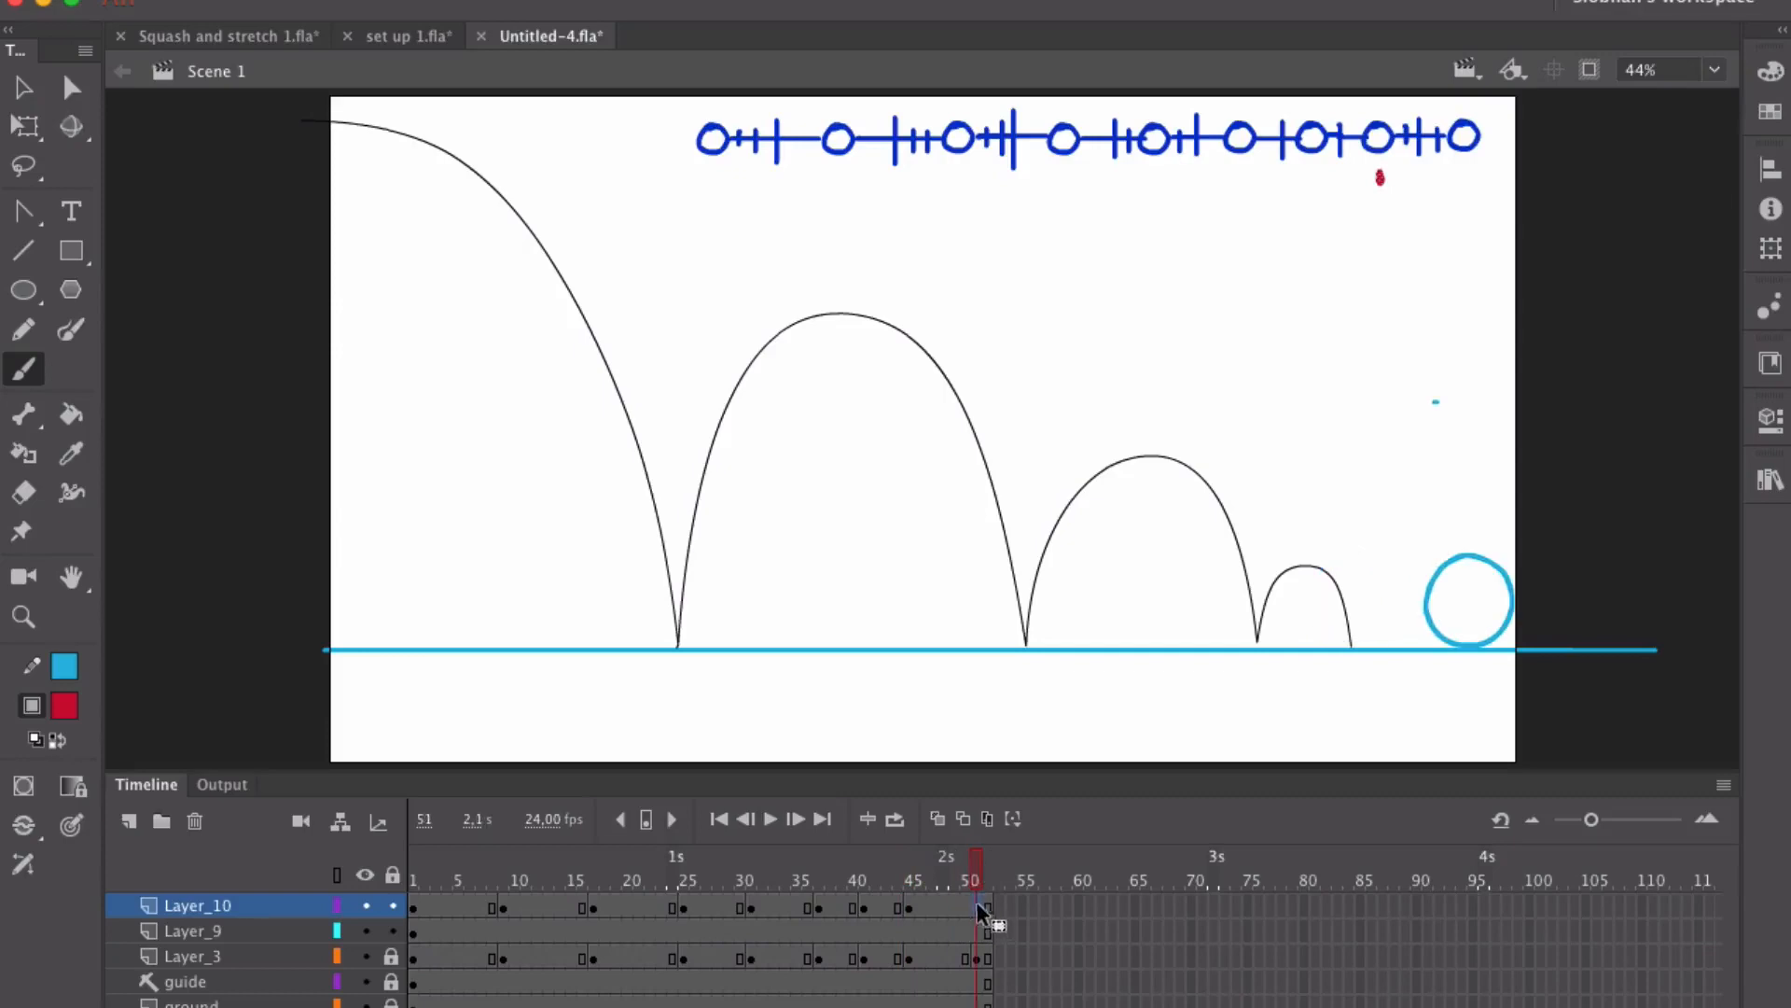
right_click(976, 903)
click(1101, 543)
click(1468, 175)
Step: Play the animation from frame 1 to check the moving dot against the ball, and lock the dot layer
click(415, 880)
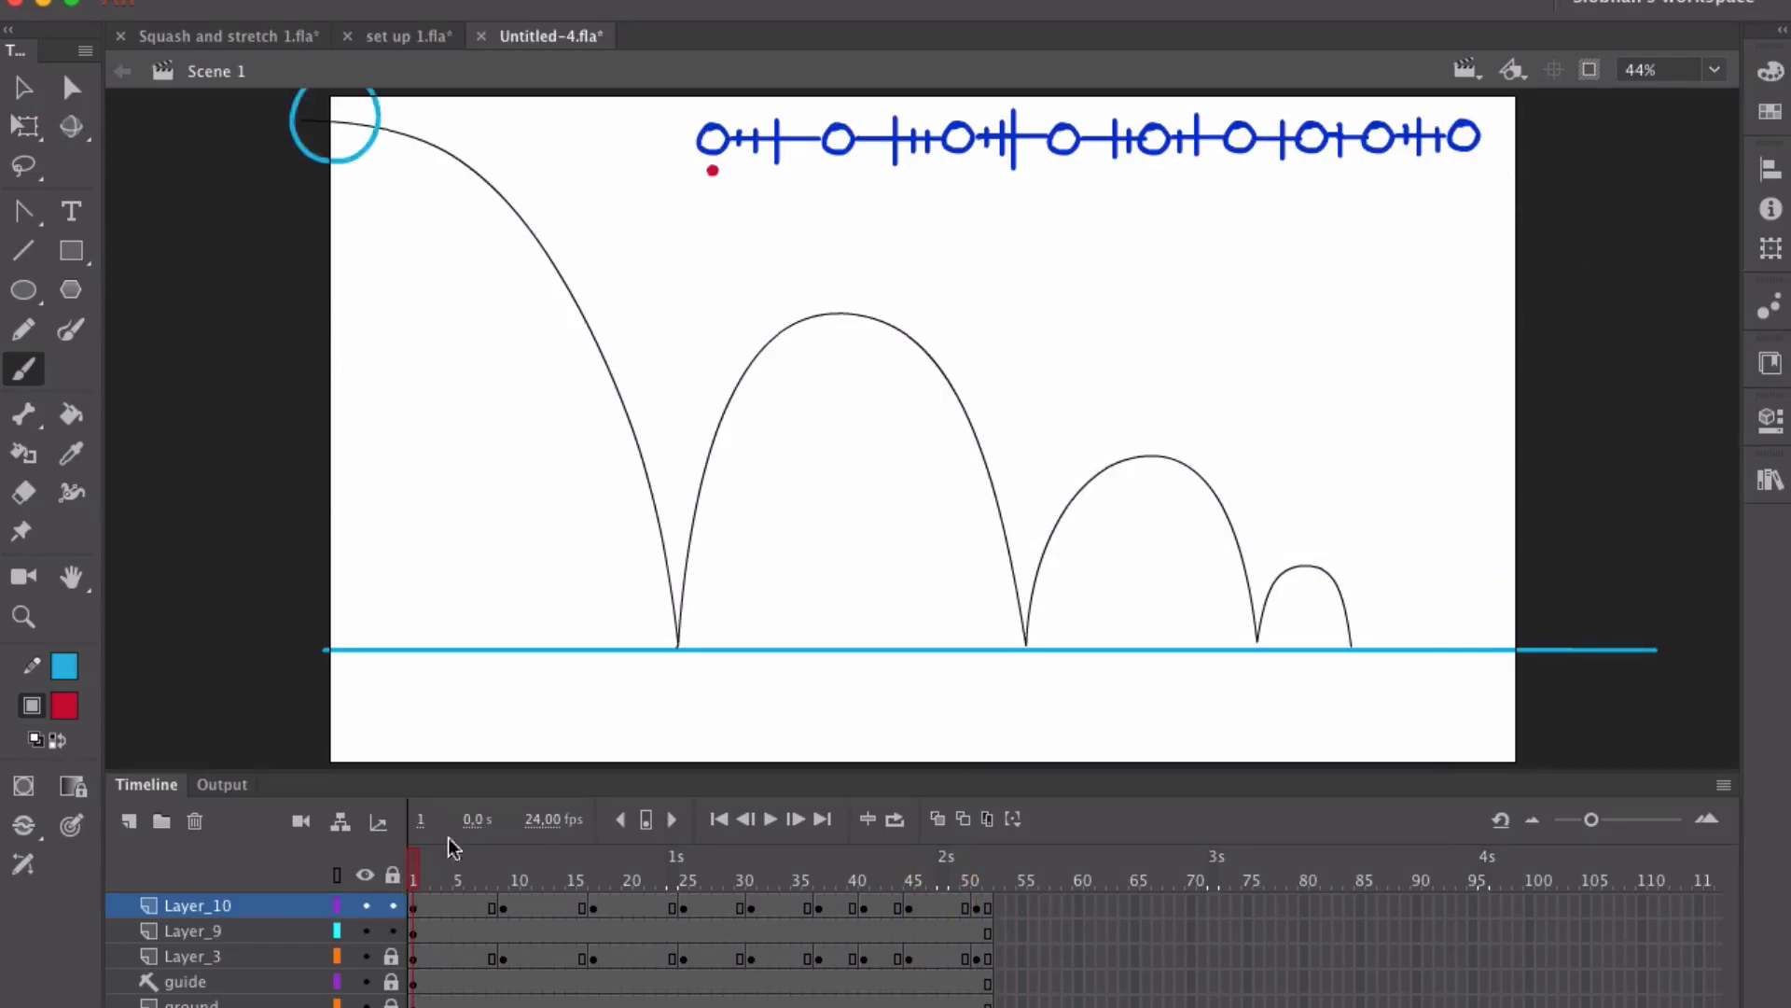
key(Return)
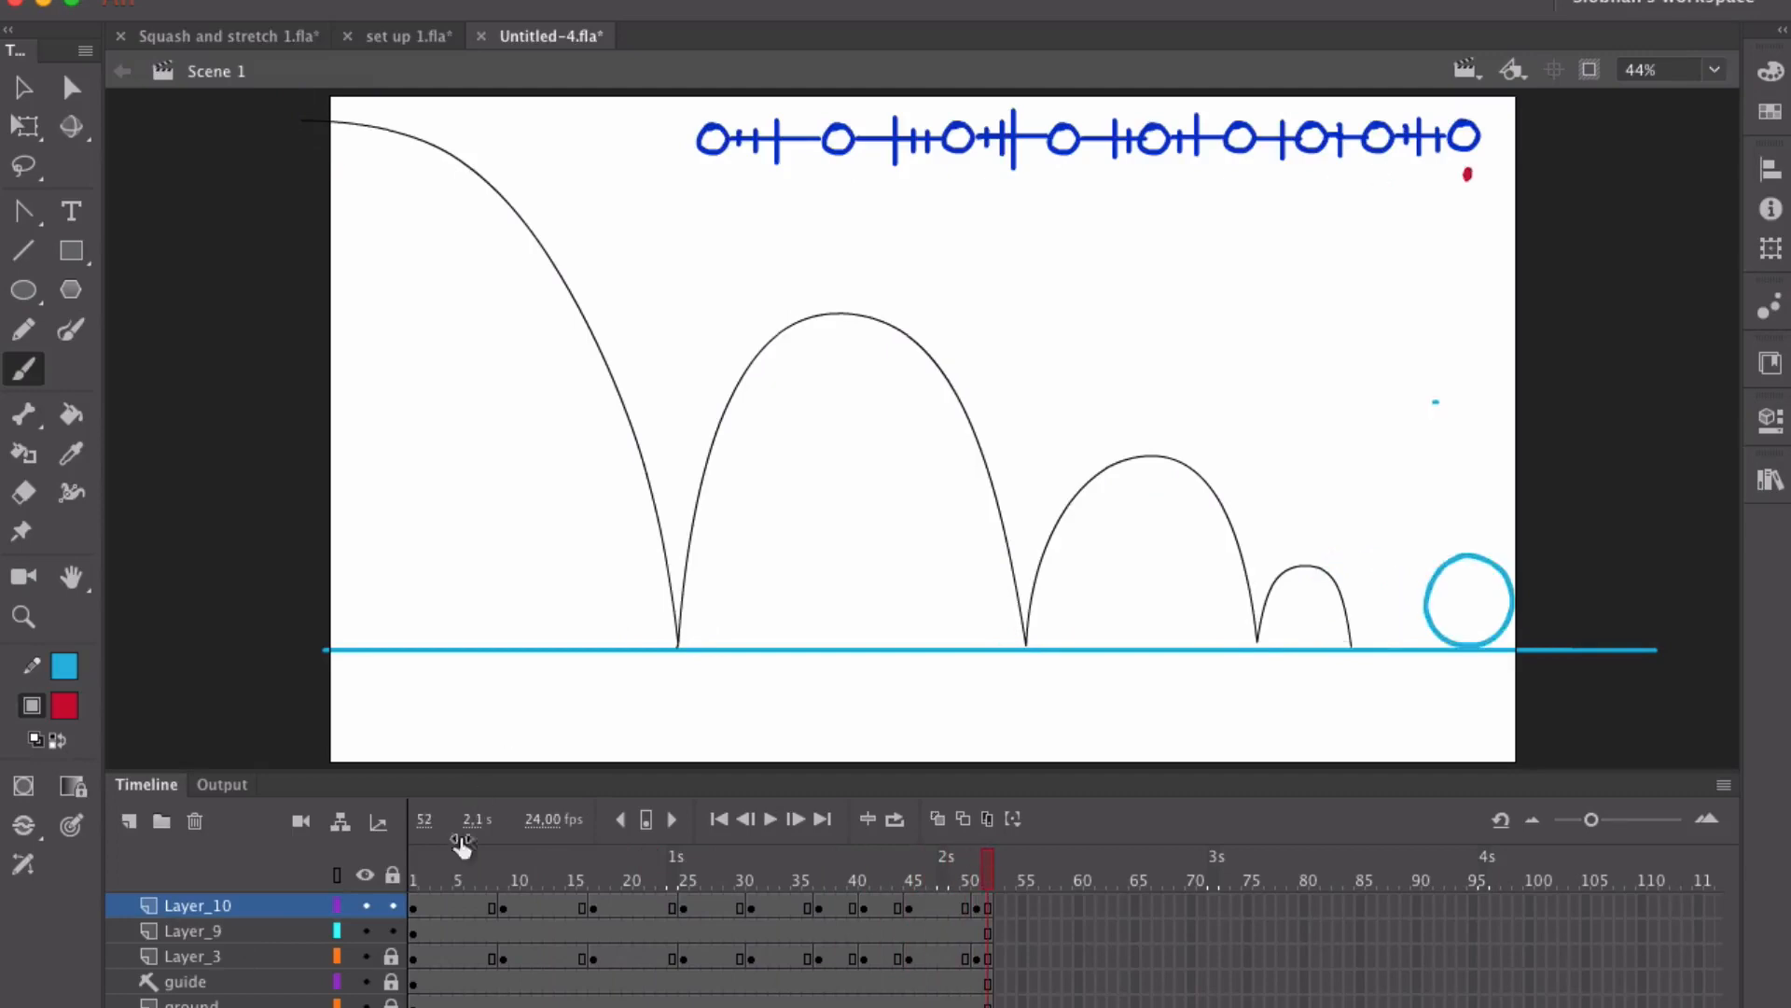
click(394, 906)
key(Return)
Step: Rename the red dot layer as keys and the timing chart layer as chart
double_click(209, 909)
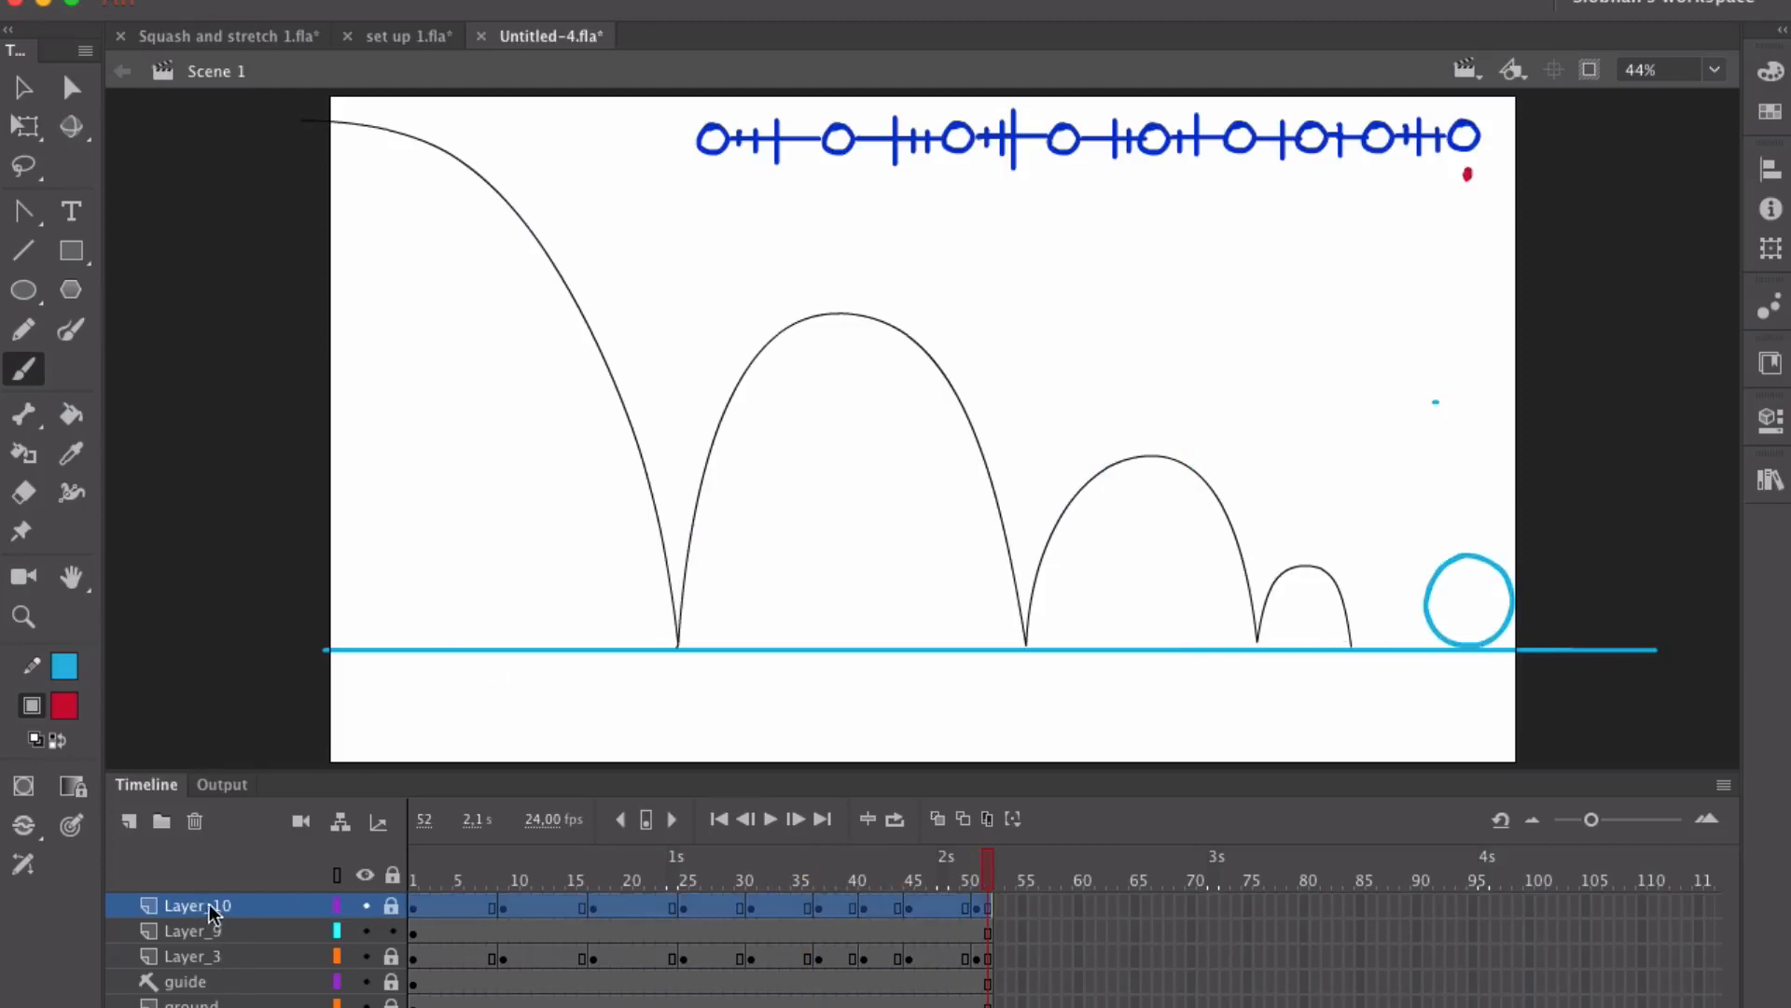
text(keys)
key(Return)
click(181, 932)
double_click(184, 931)
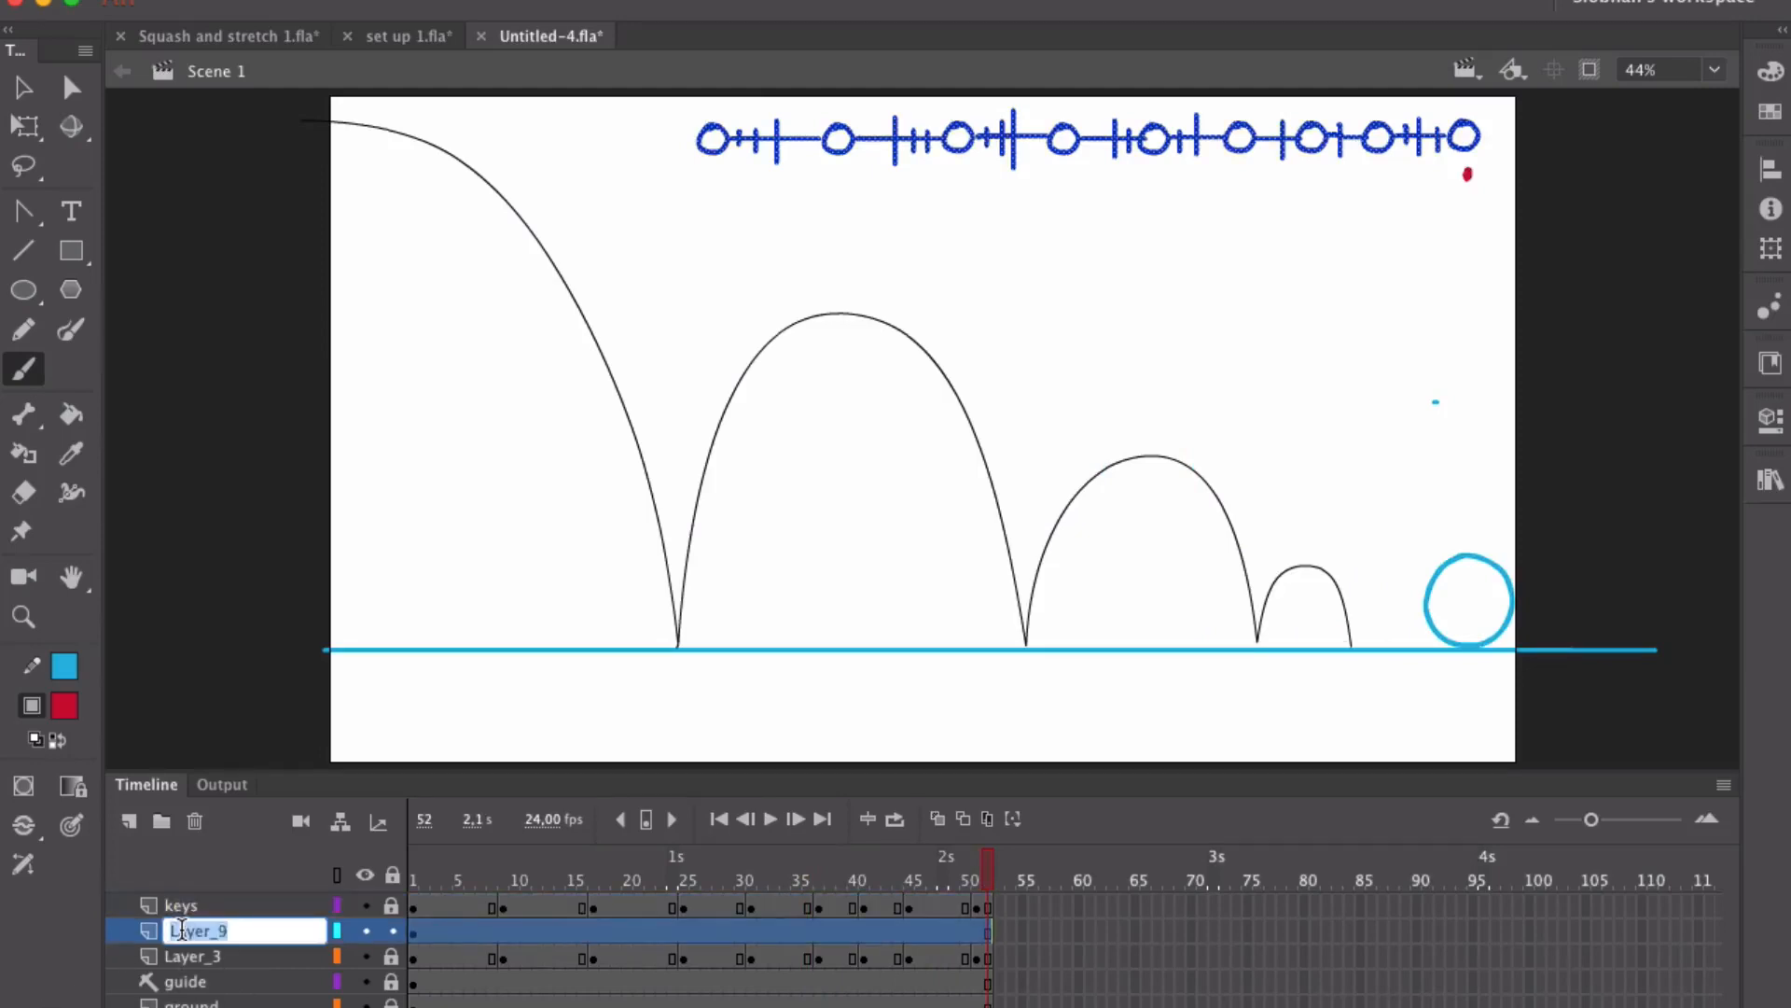
text(chart)
key(Return)
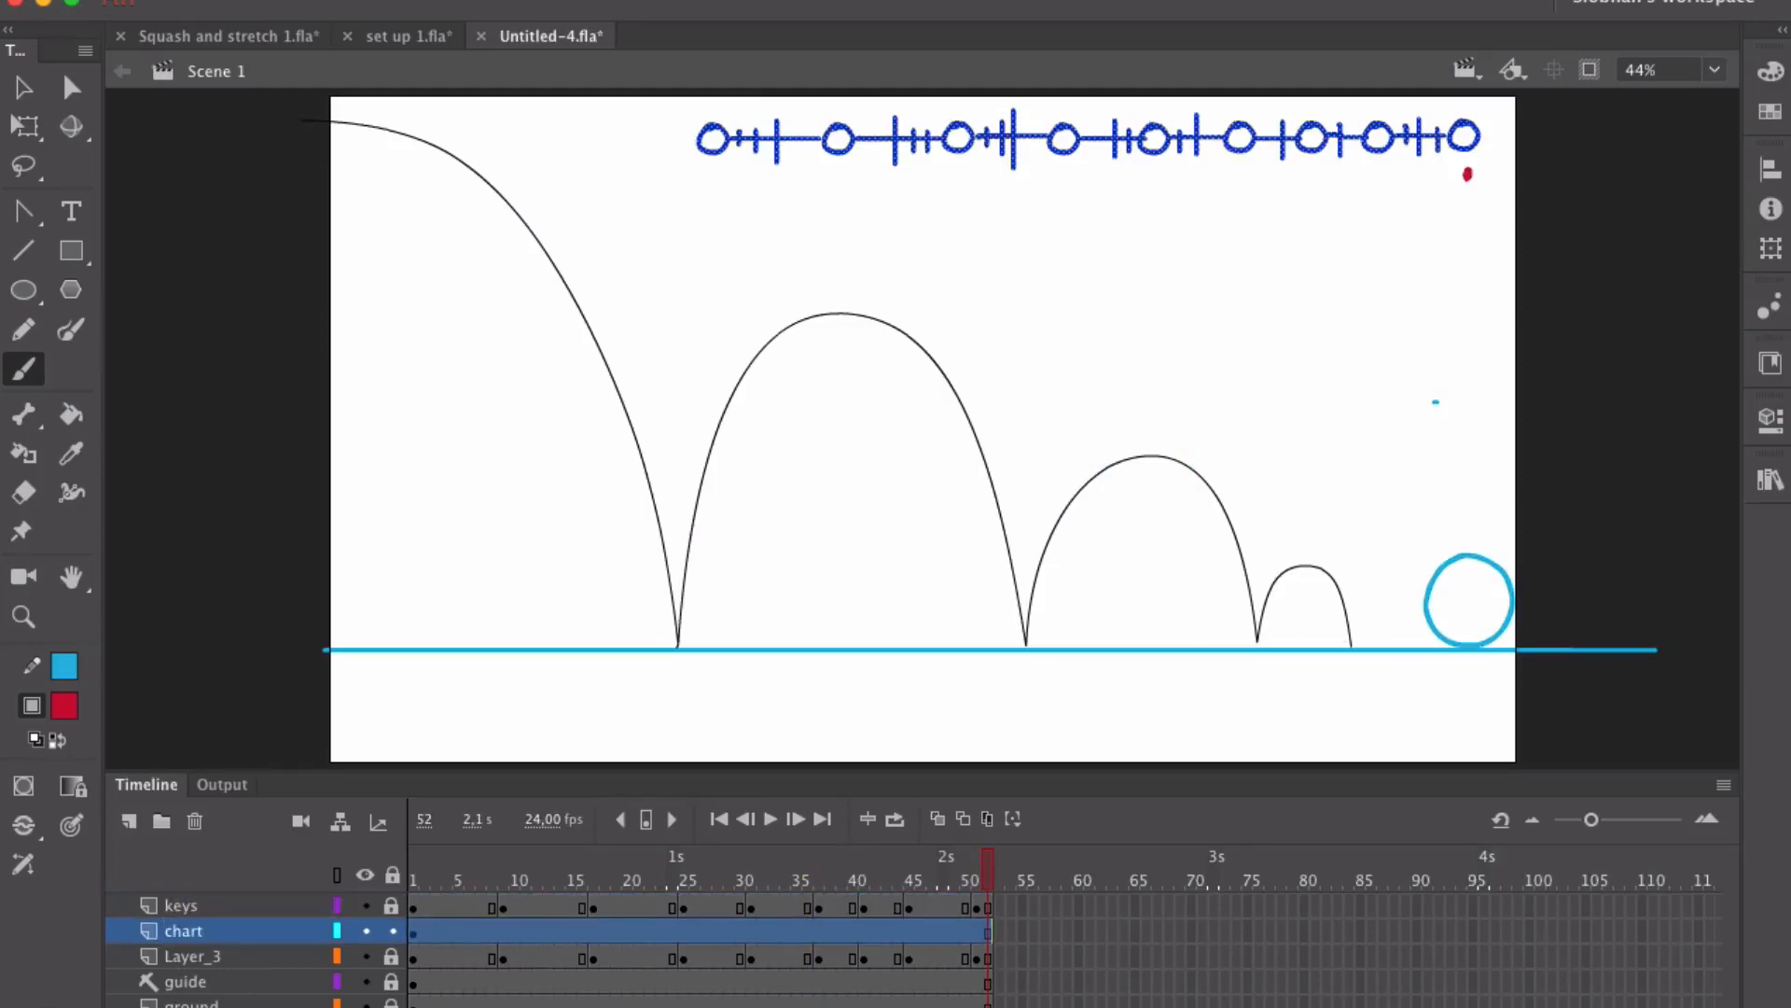
Step: Convert the chart and keys layers to guide layers, and move both below Layer_3
right_click(263, 925)
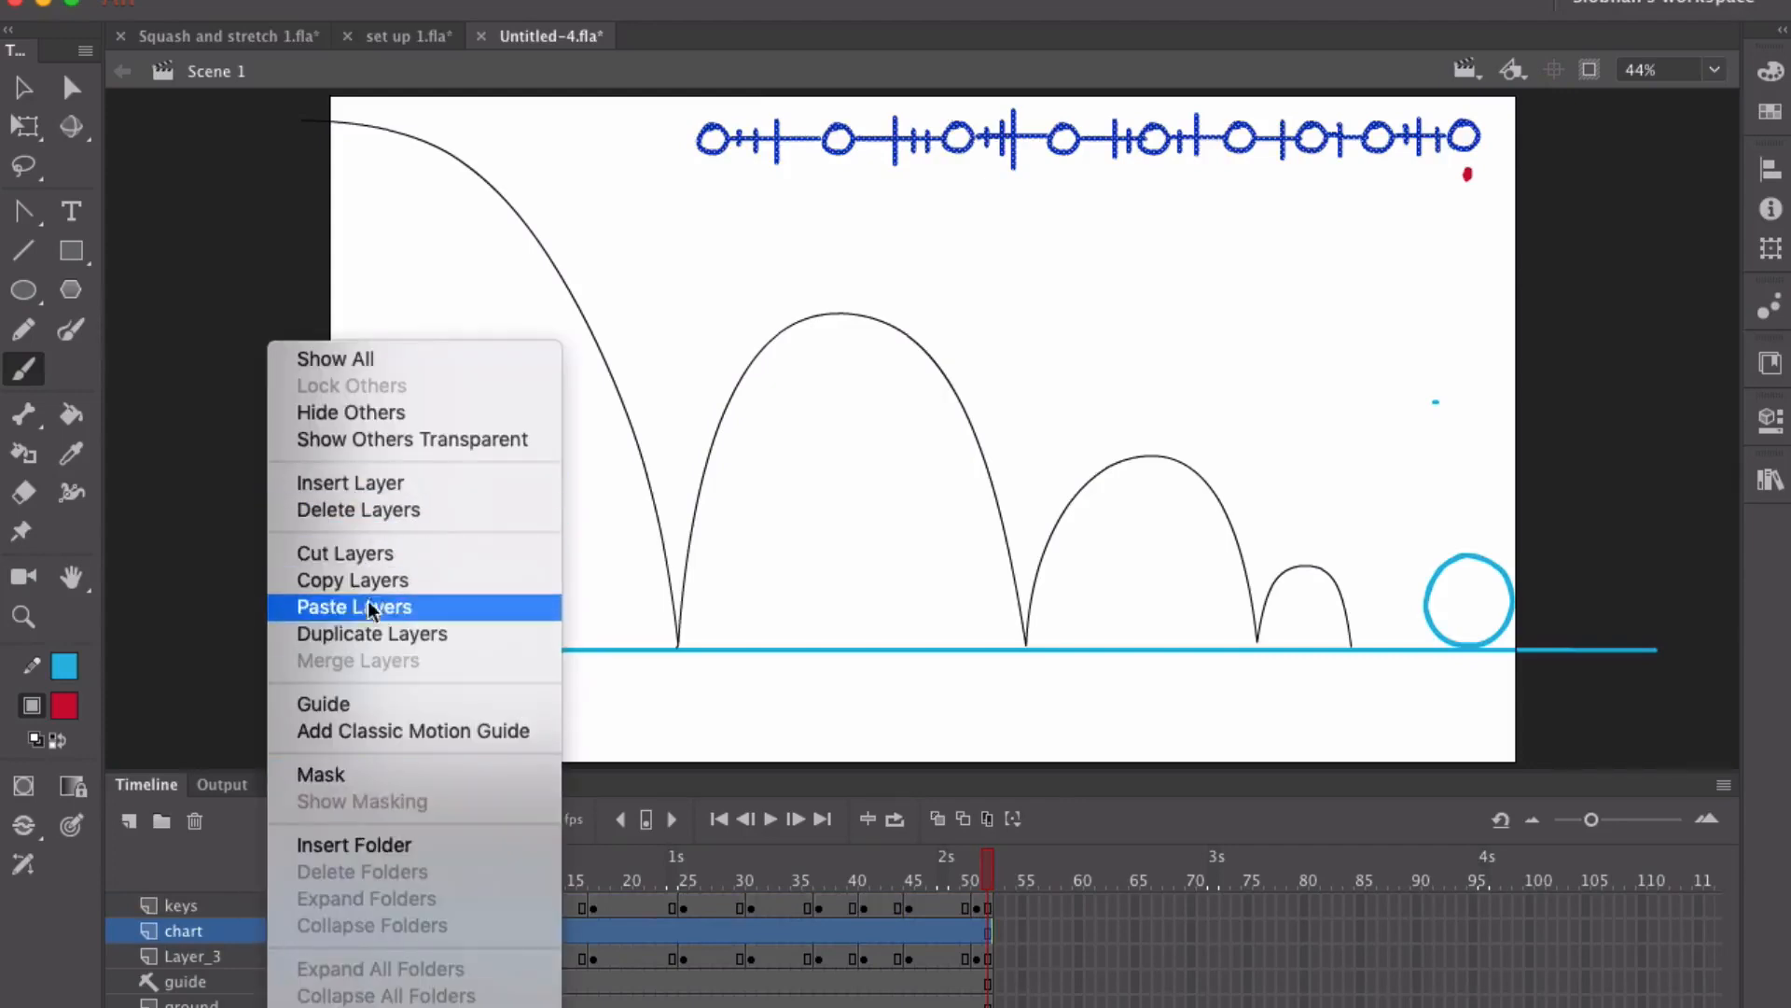
click(363, 704)
click(233, 905)
right_click(238, 909)
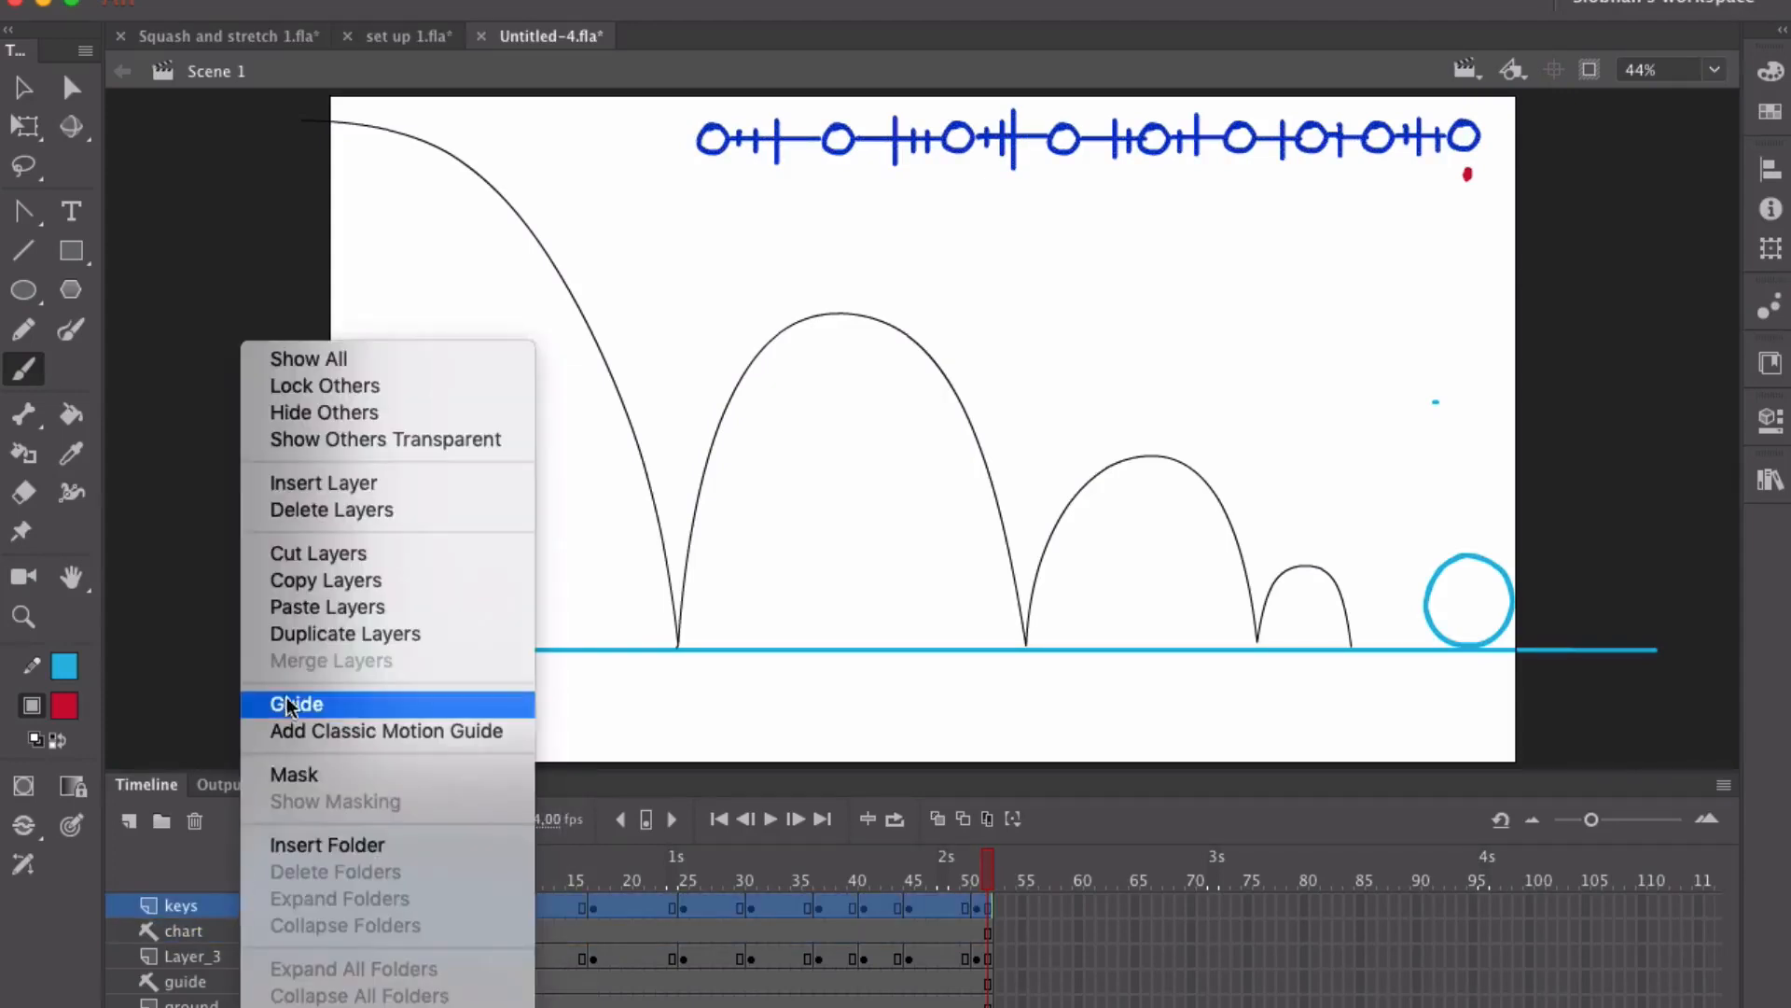
click(298, 701)
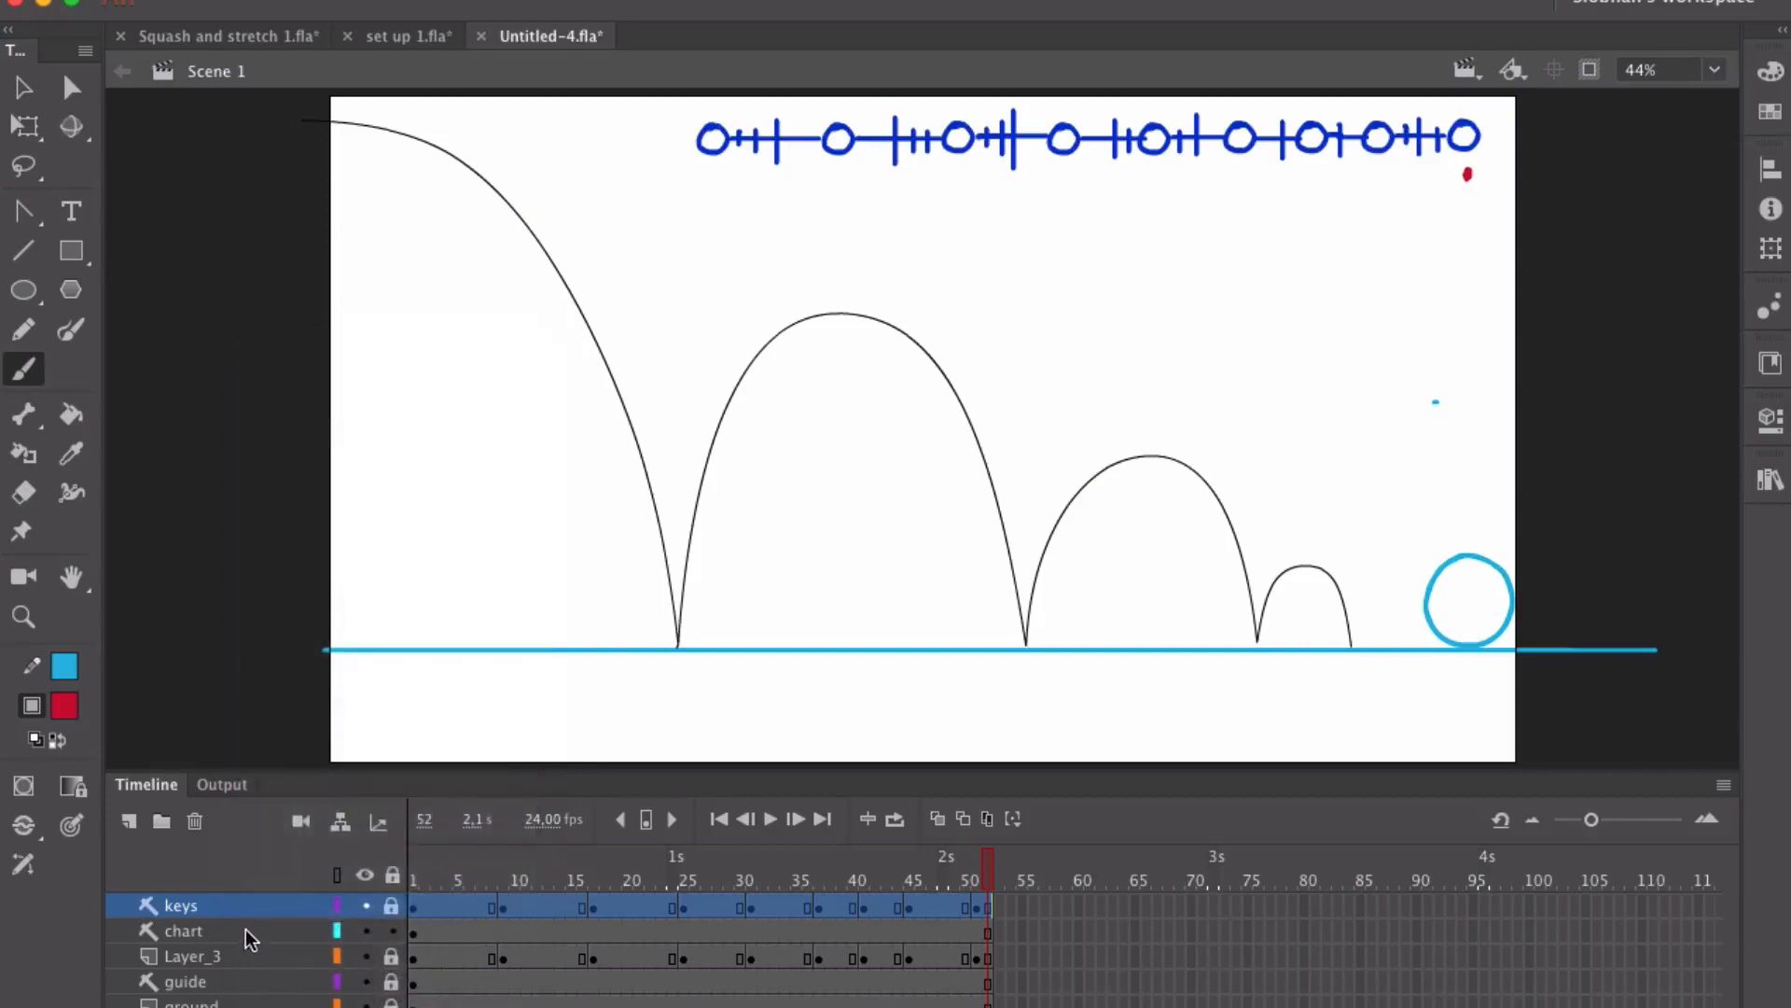
shift+click(244, 929)
drag(245, 942, 243, 965)
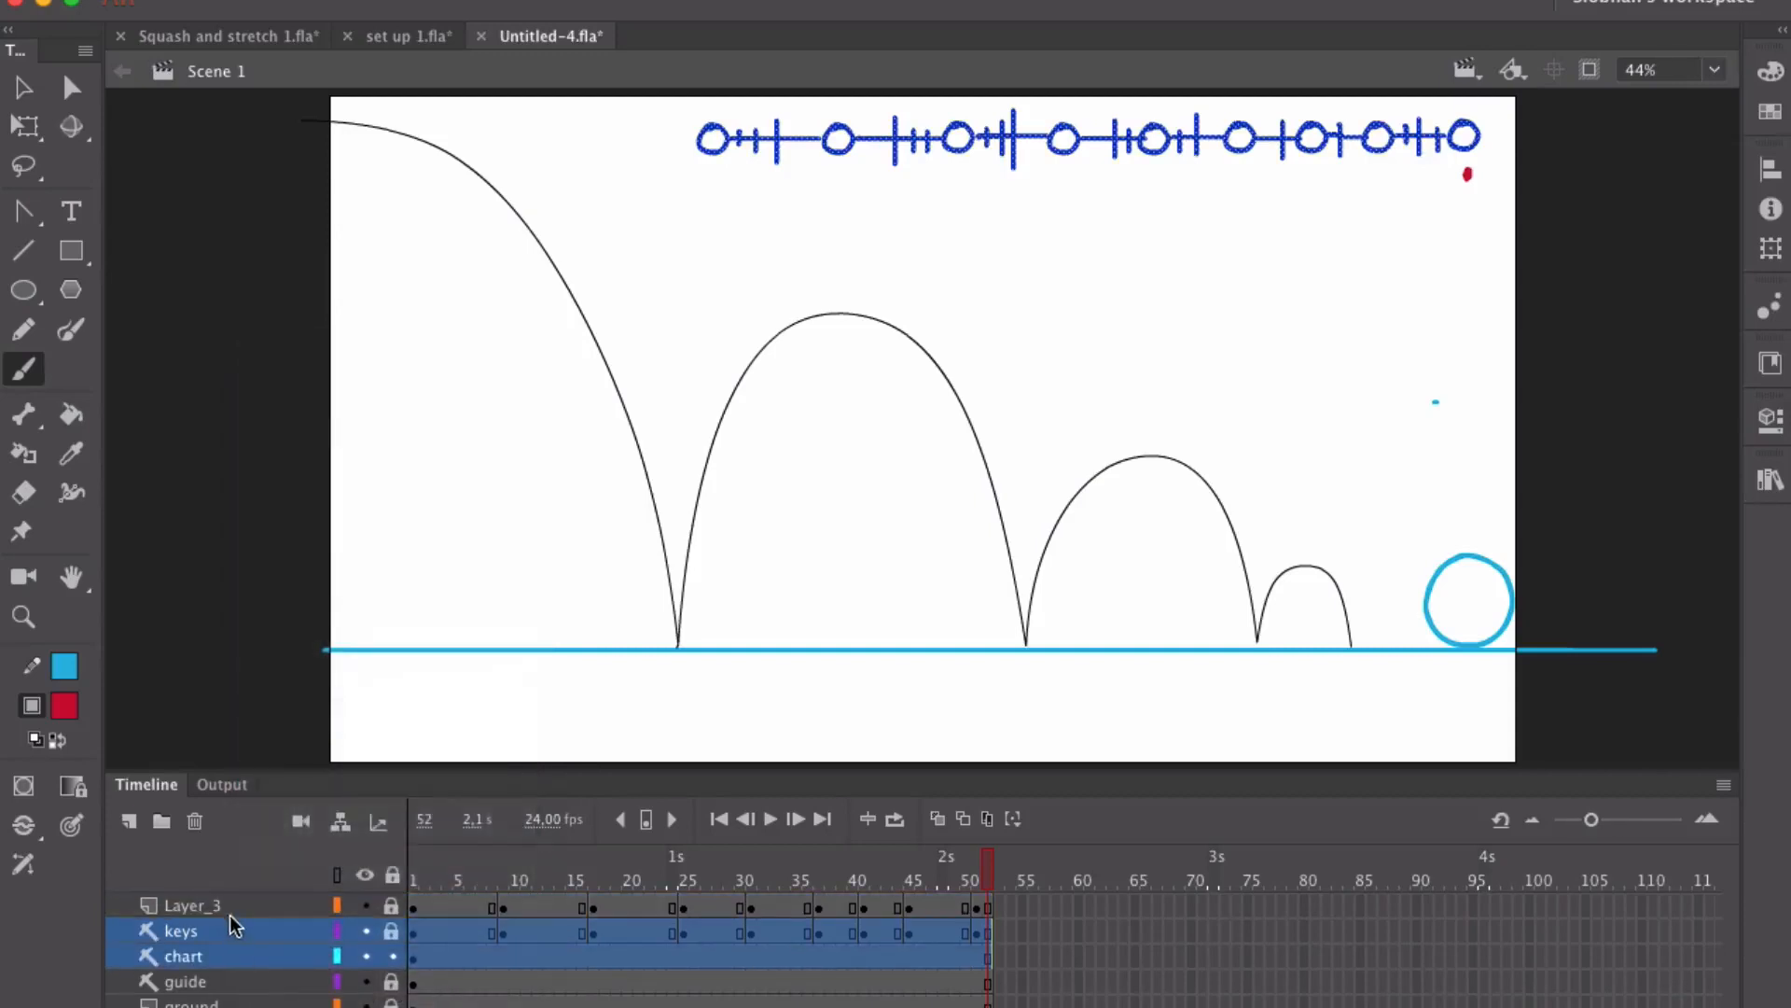
Step: Rename Layer_3, which holds the ball's key poses, as Bouncing Ball
click(209, 907)
double_click(195, 905)
click(203, 905)
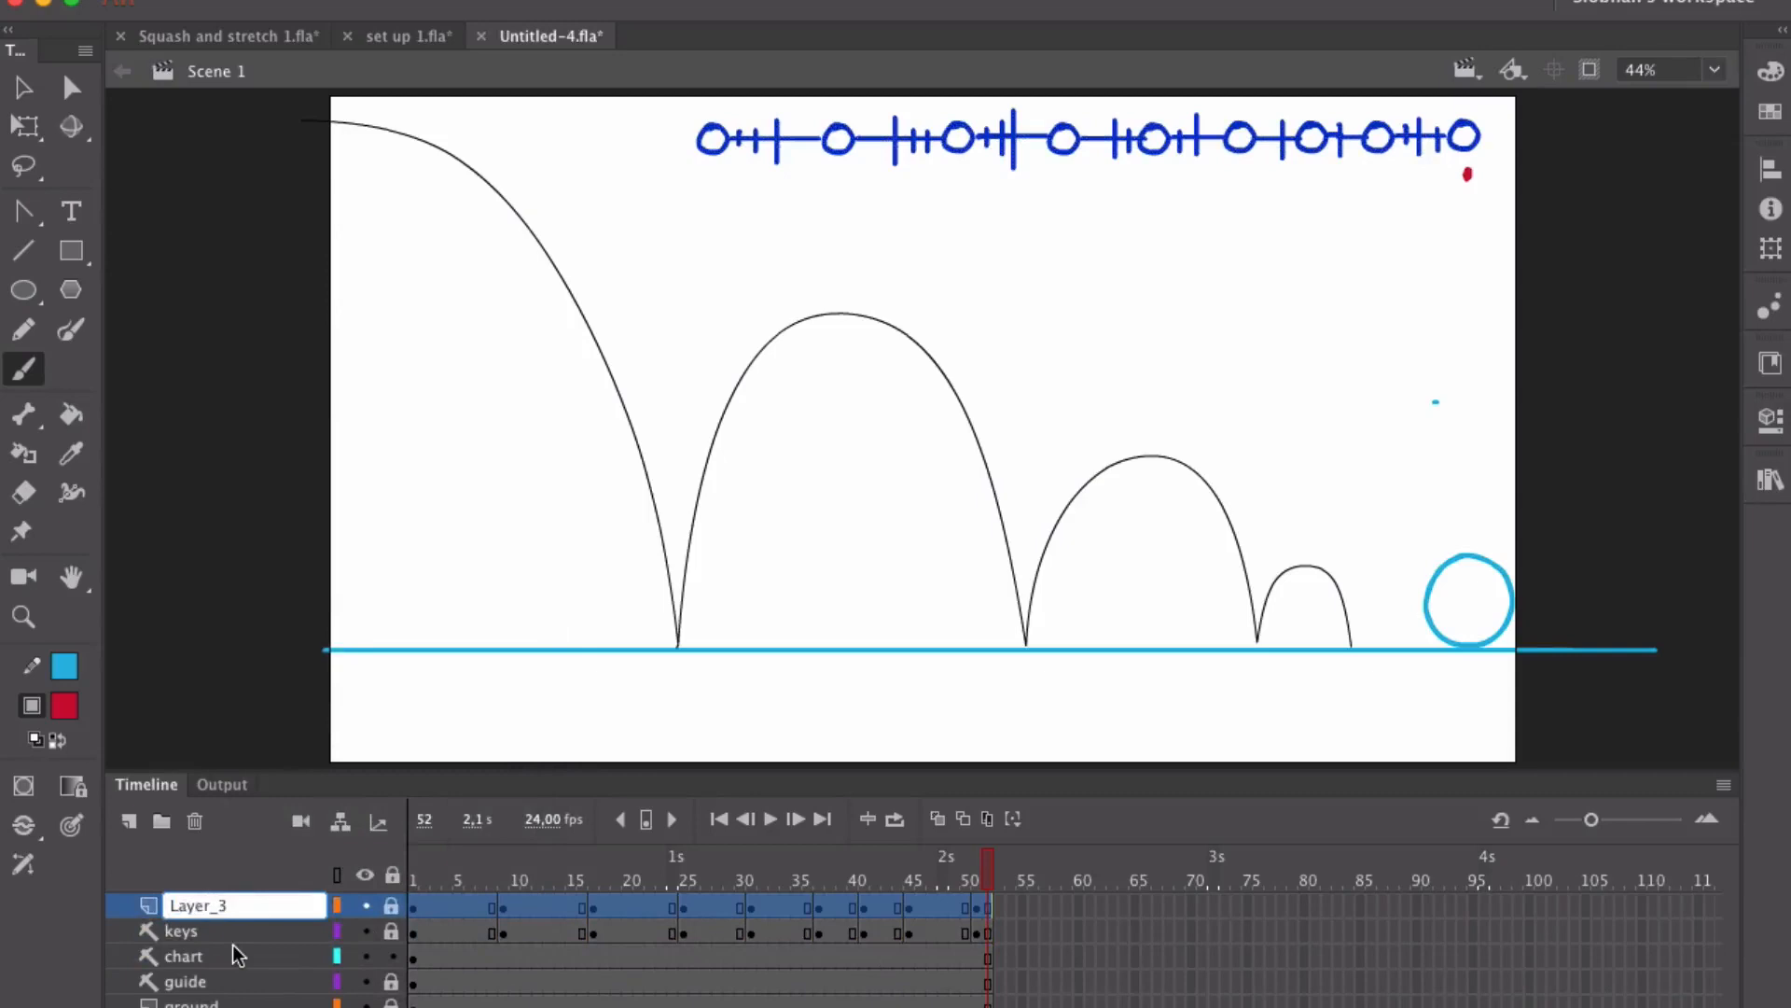
drag(241, 905, 142, 906)
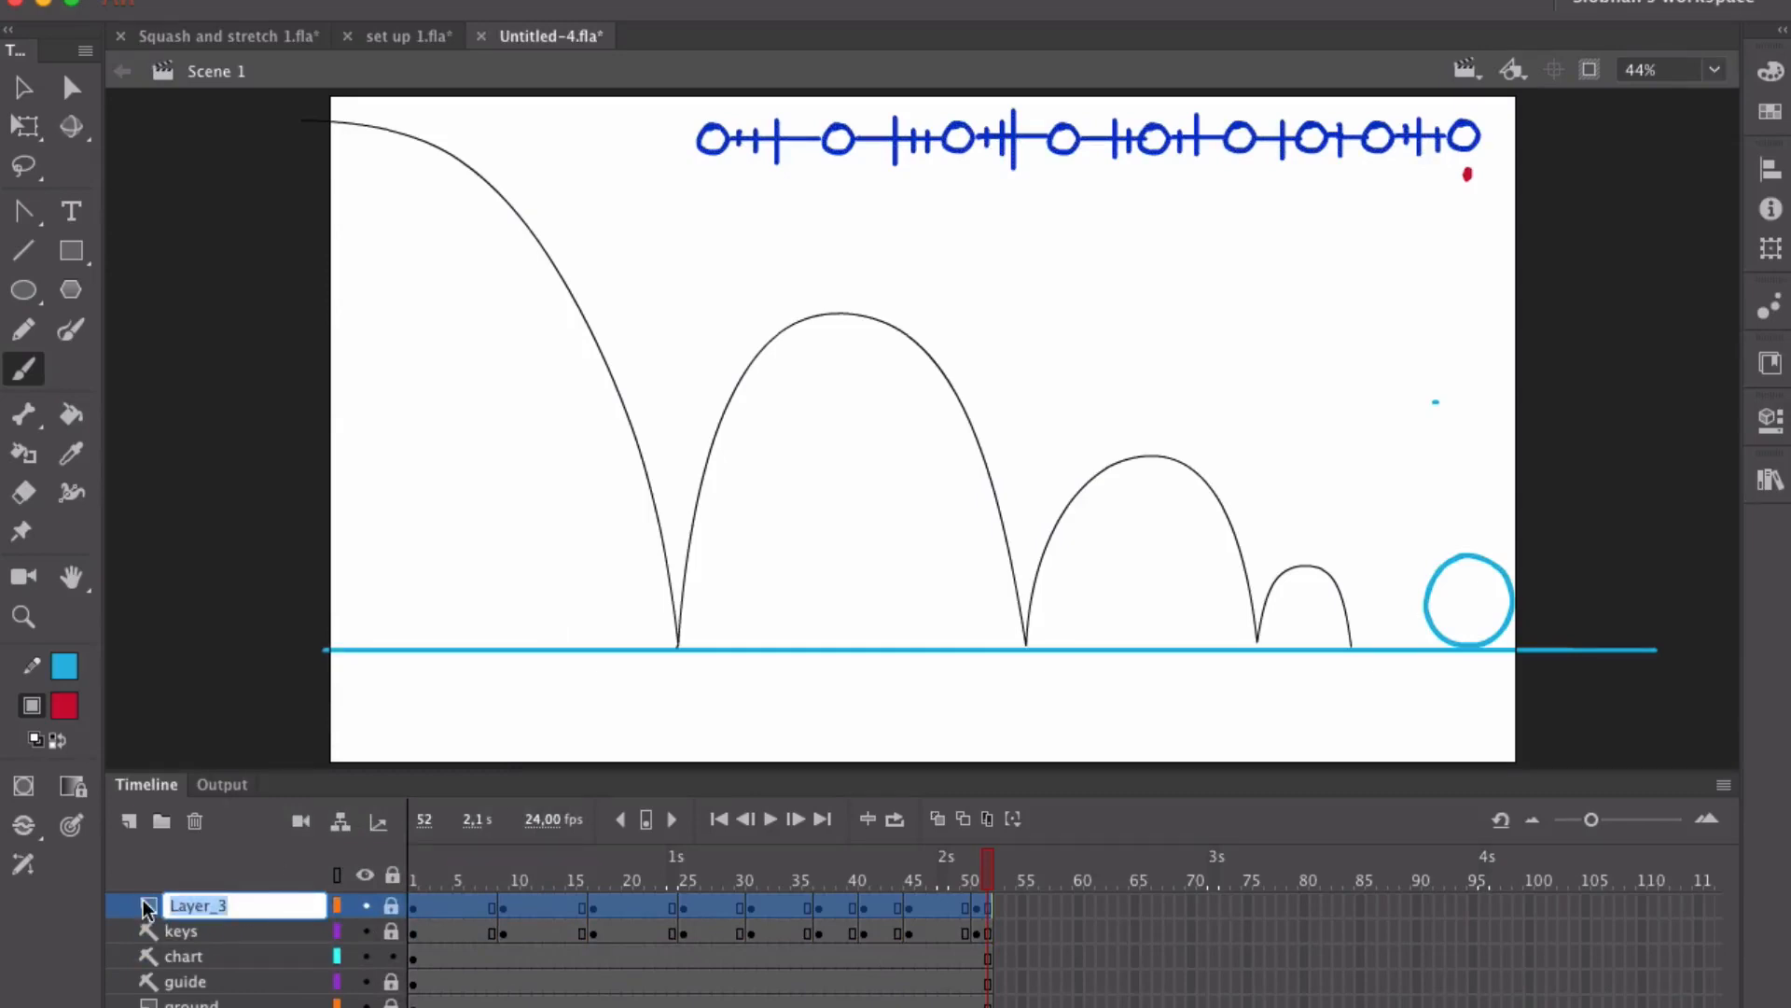
text(bOUN)
key(BackSpace)
key(BackSpace)
key(BackSpace)
key(BackSpace)
text(Bouncing Ball)
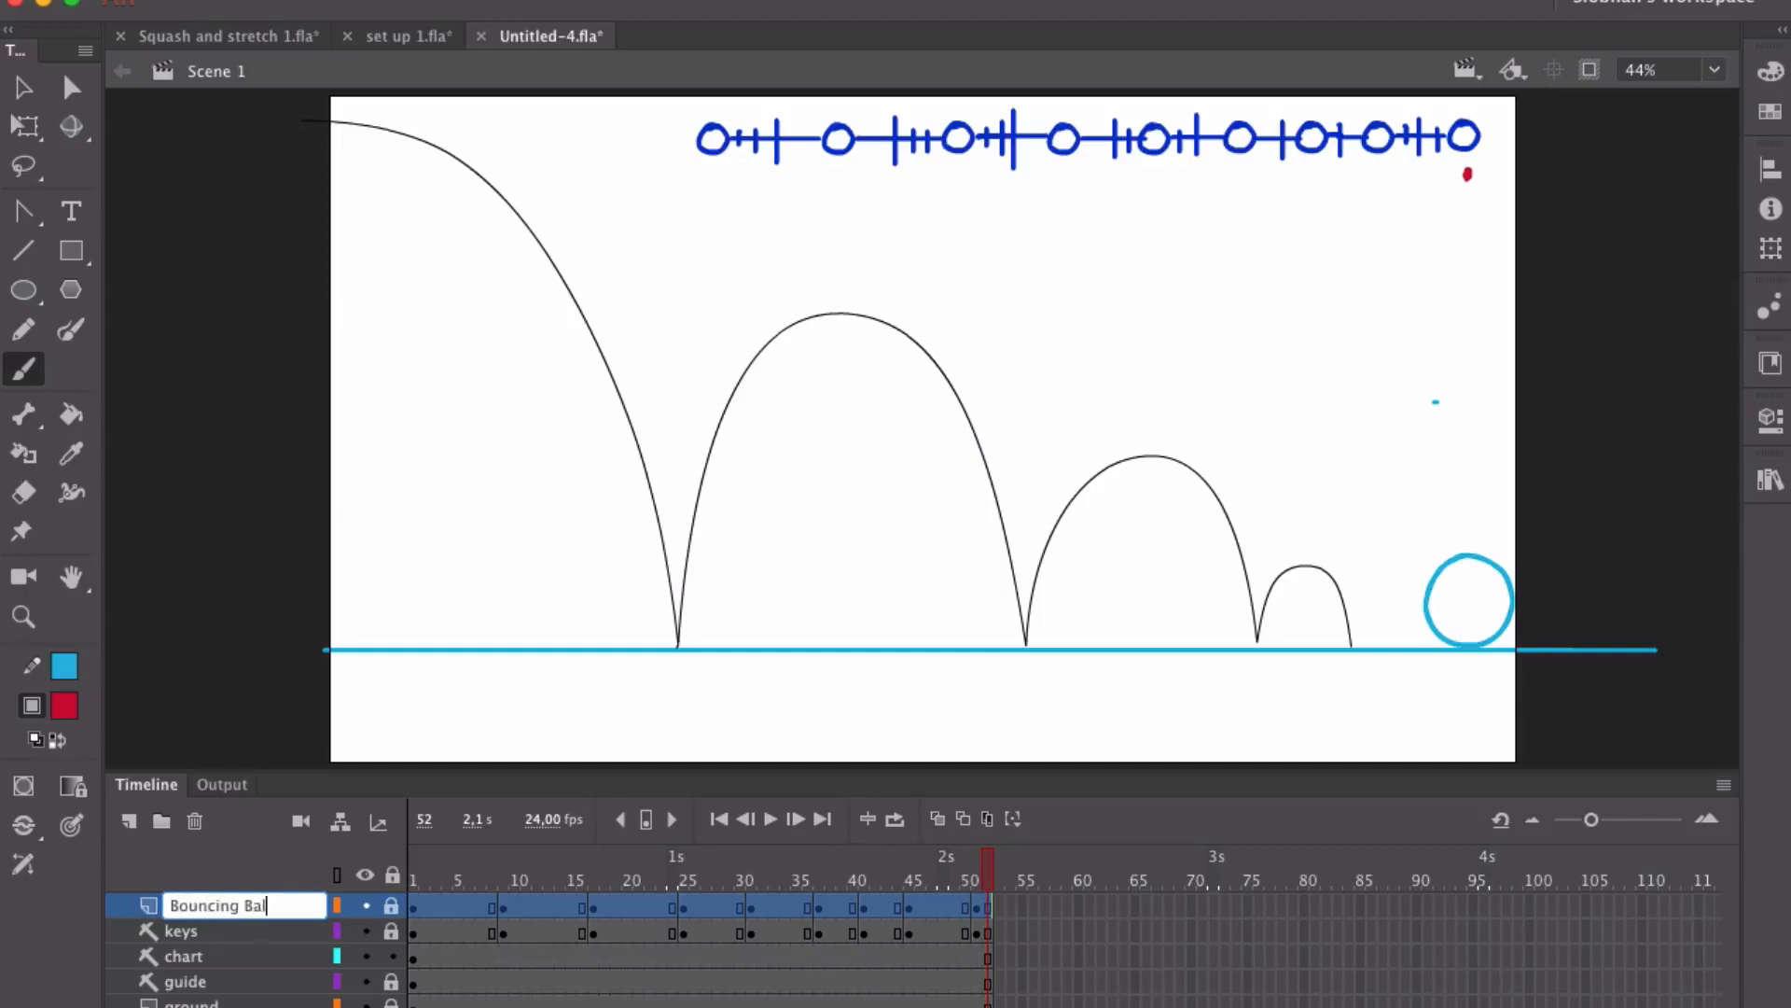
key(Return)
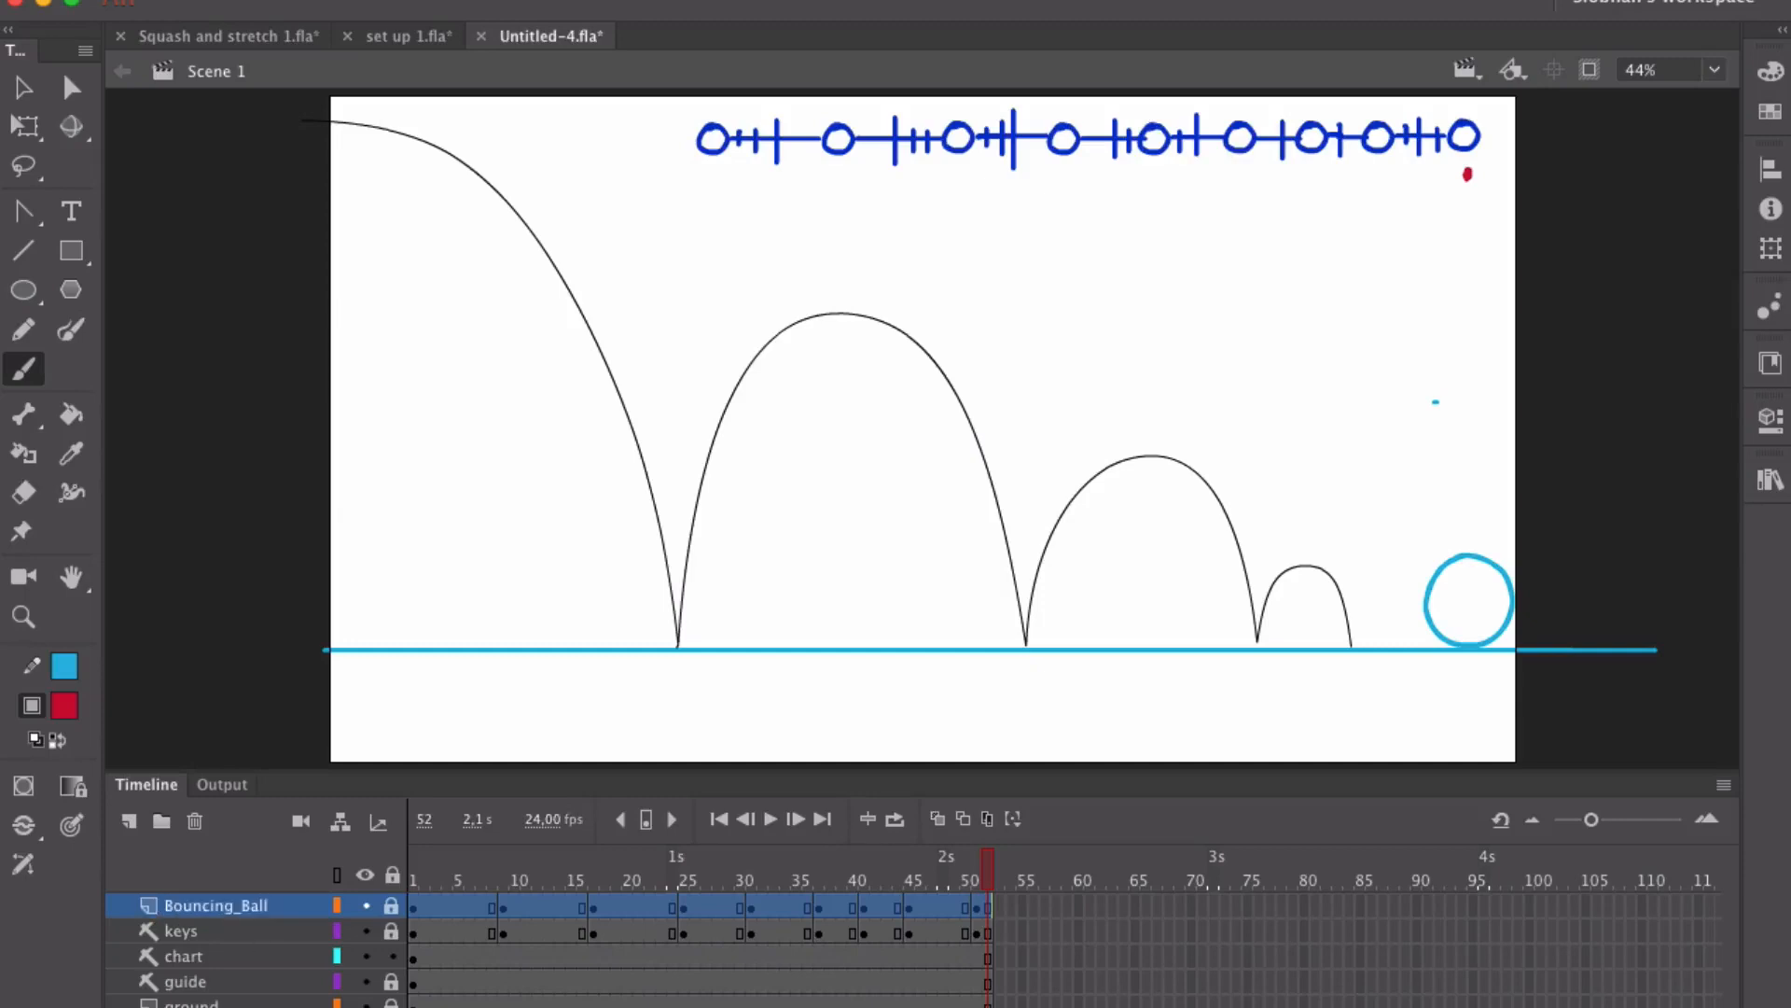
Step: Create a layer folder below Bouncing_Ball, move the keys, chart and guide layers into it, and collapse it
click(215, 921)
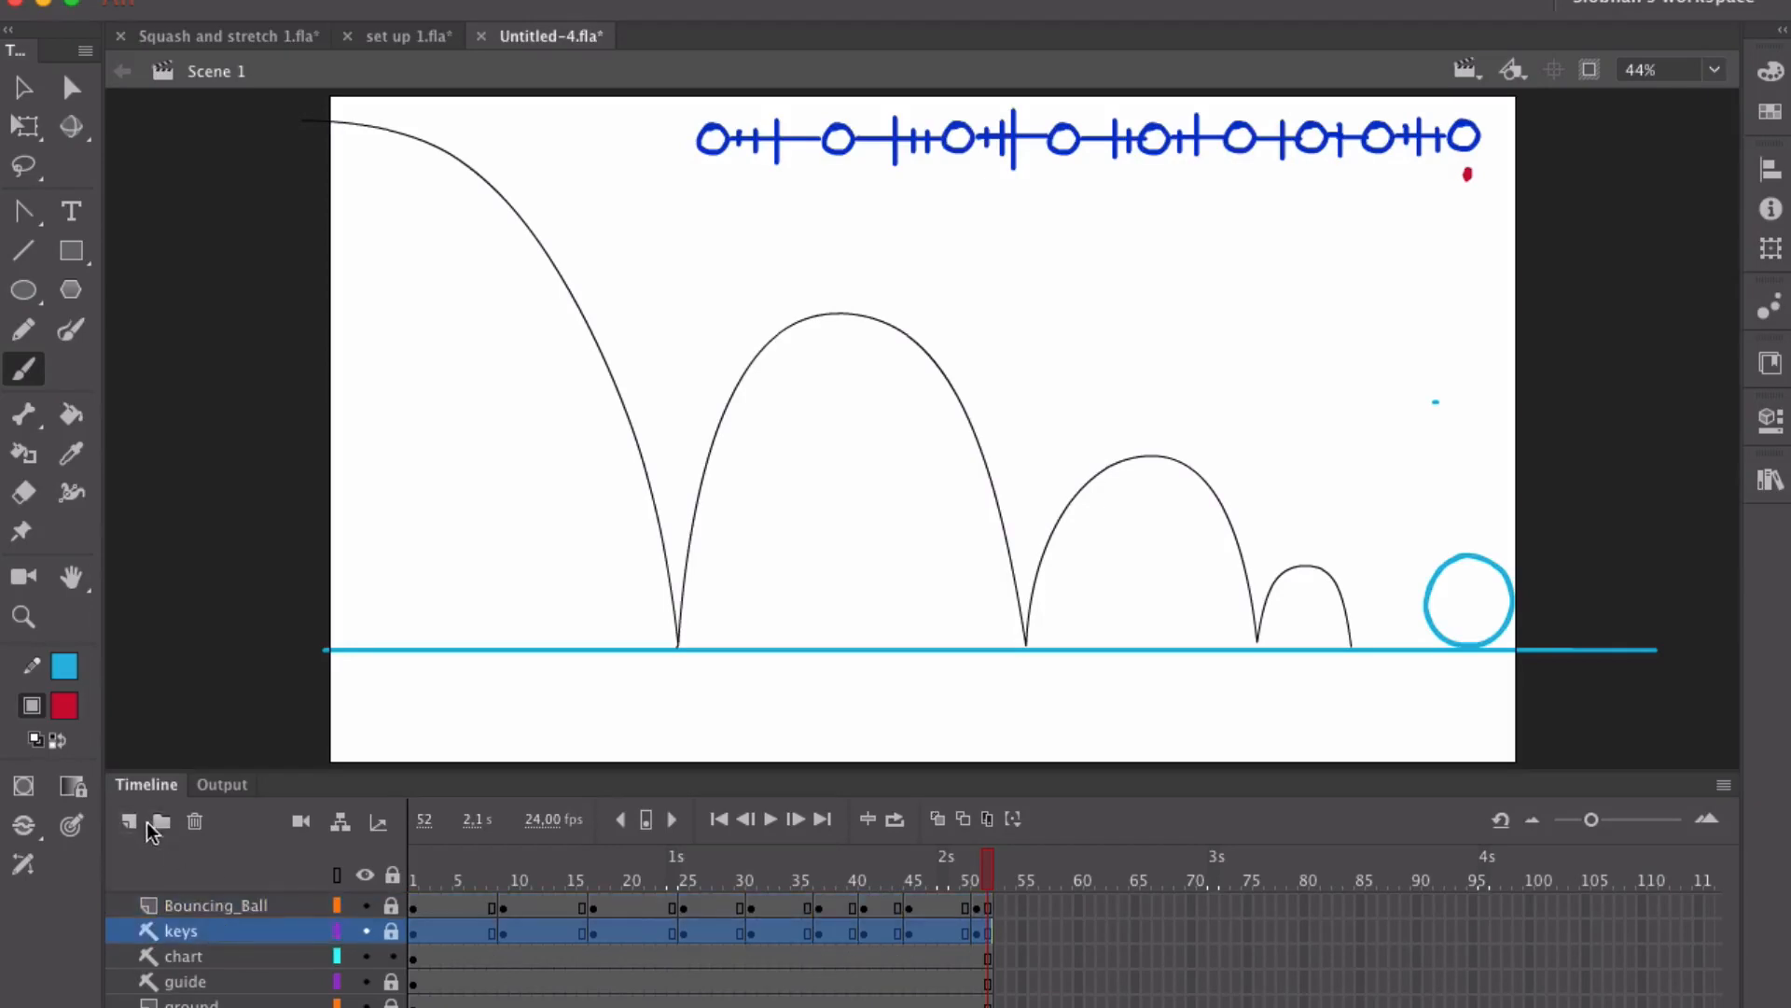
click(161, 821)
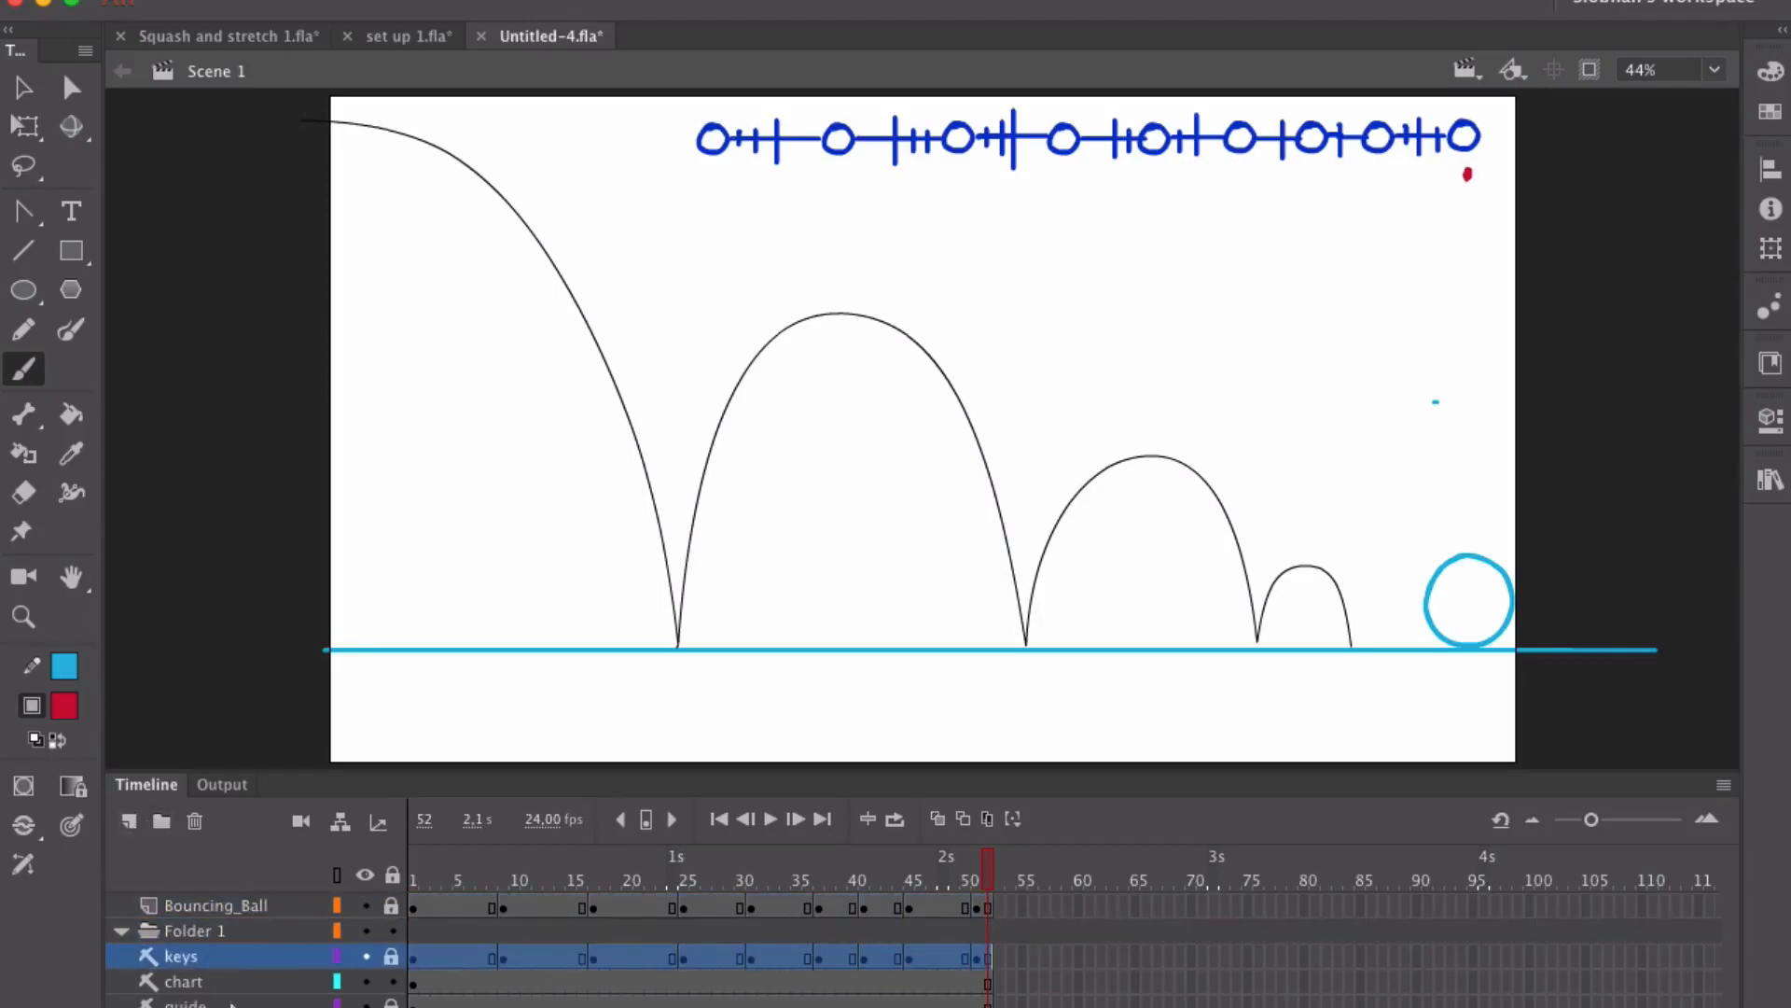
shift+click(201, 1002)
drag(210, 954, 206, 939)
click(124, 929)
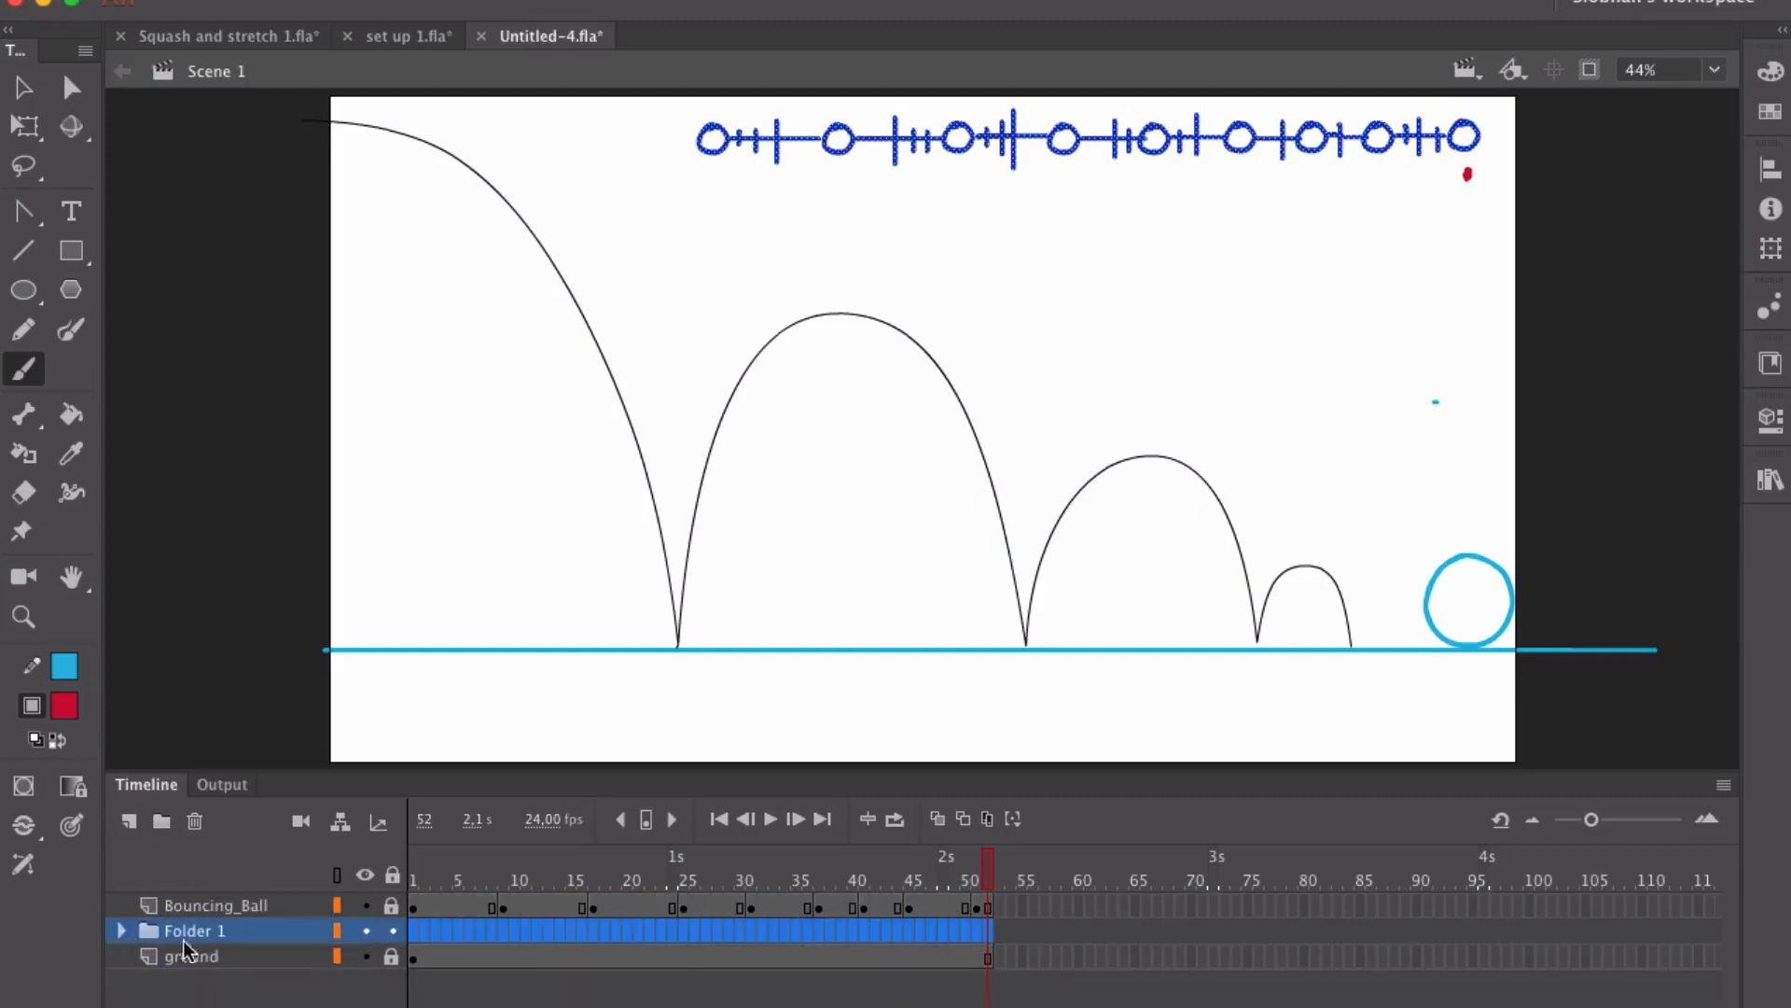
Step: Rename the new layer folder as GUIDES and lock it
double_click(205, 933)
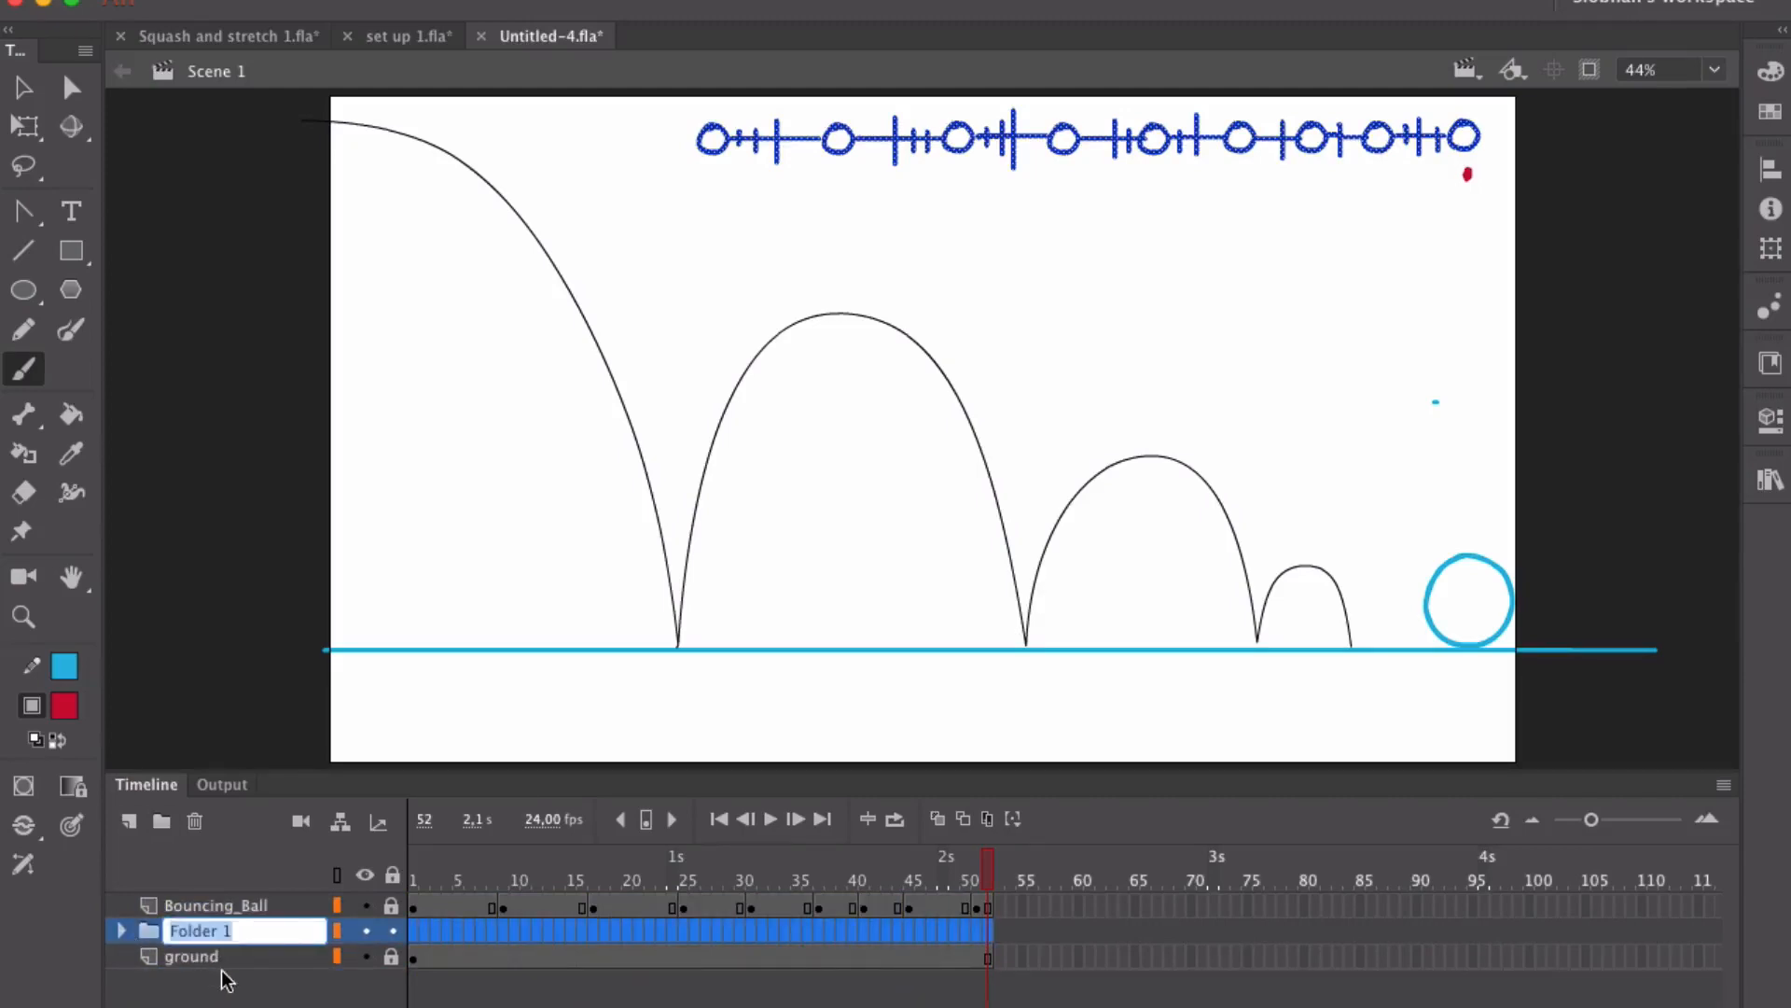
text(GUIDES)
key(Return)
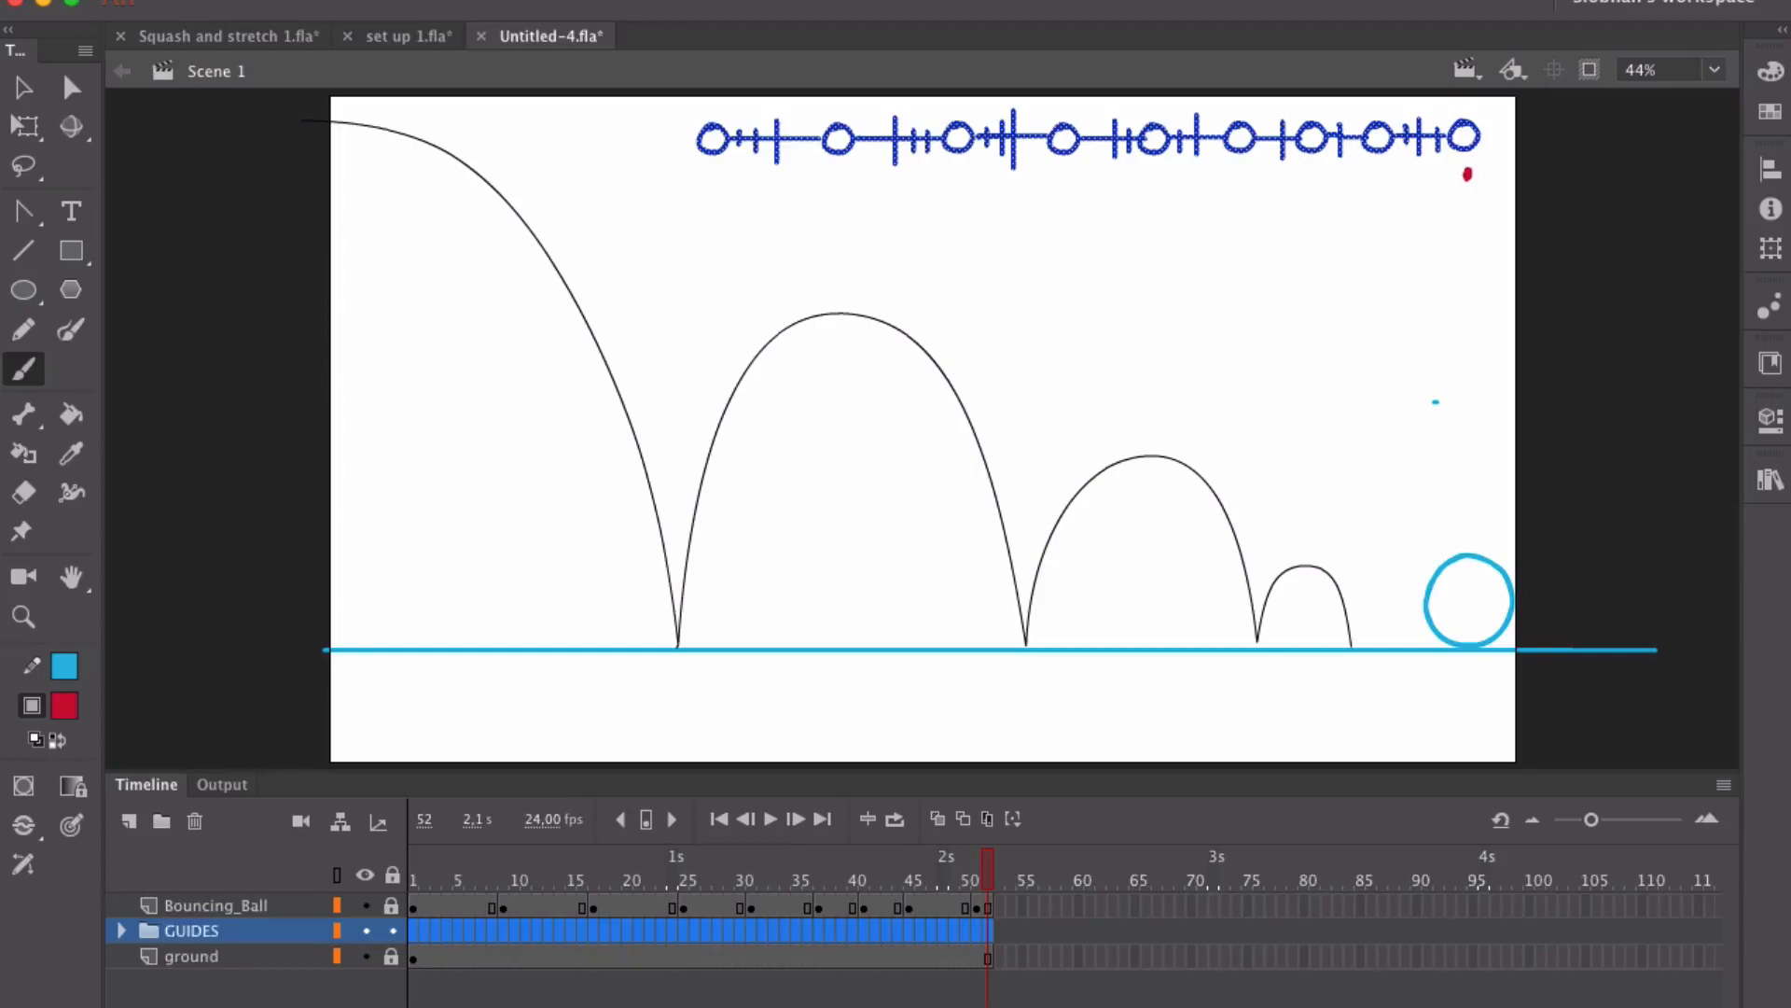
click(391, 930)
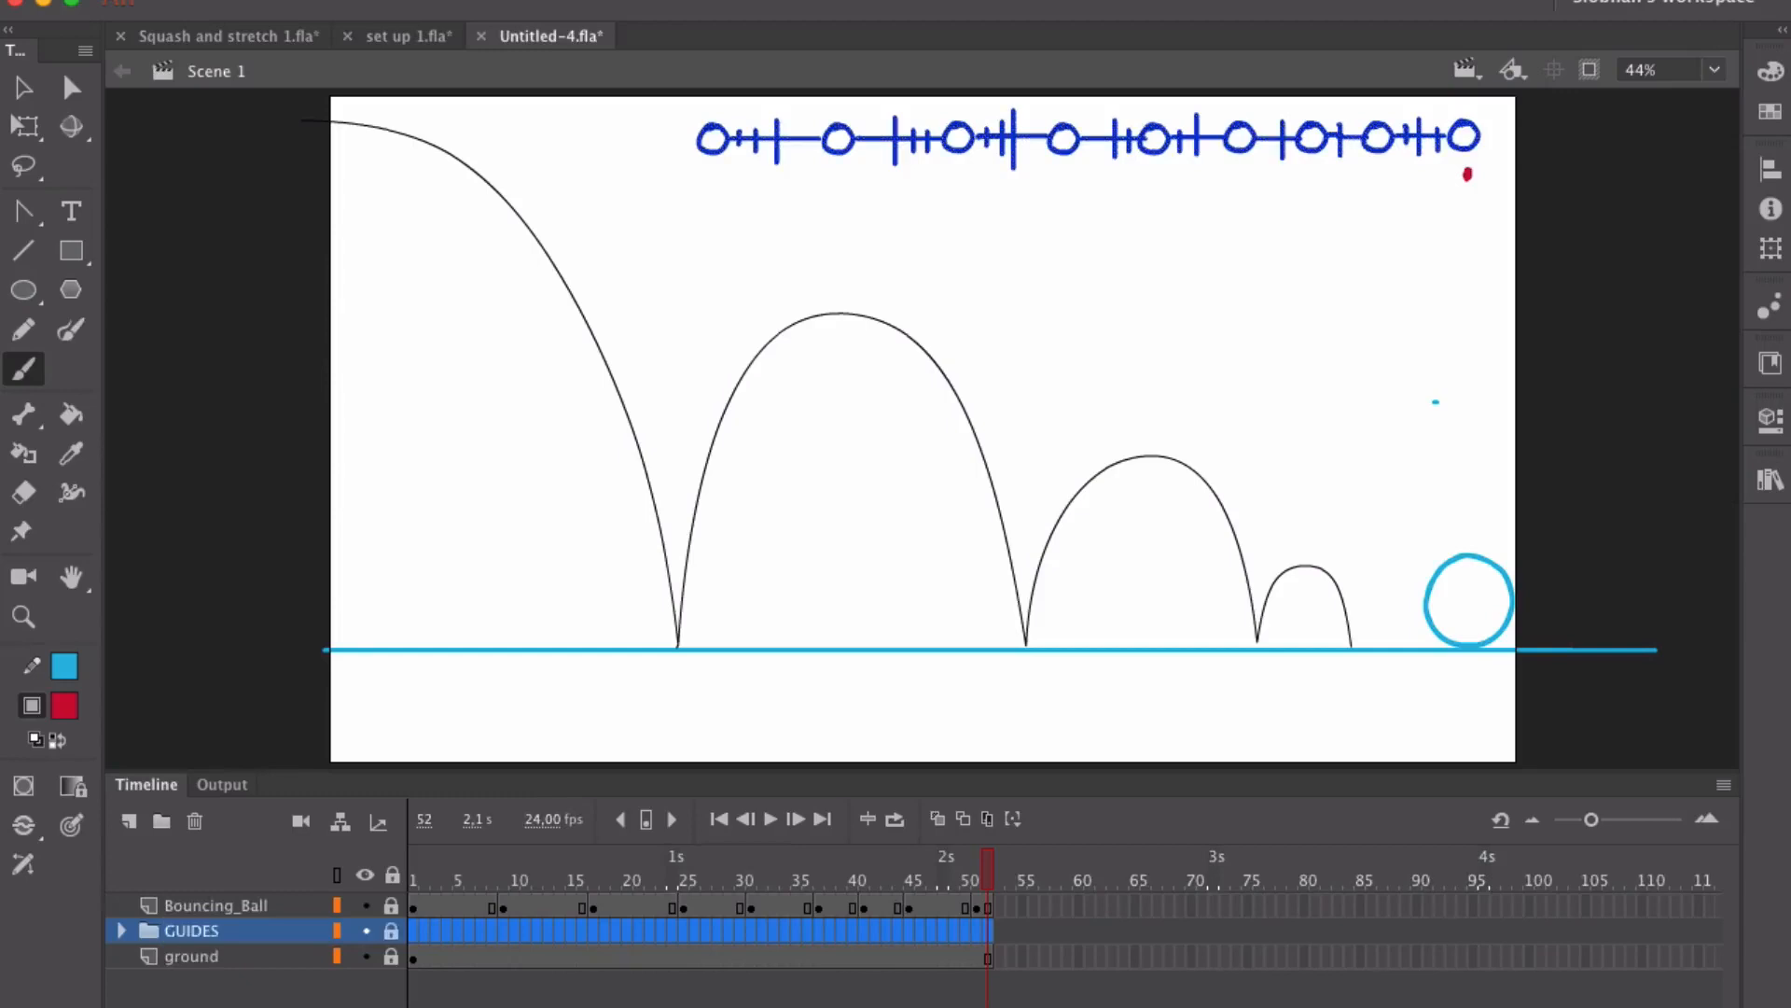
Step: Unlock the Bouncing_Ball layer, play the animation from frame 1, and return to the first frame
click(392, 905)
click(414, 880)
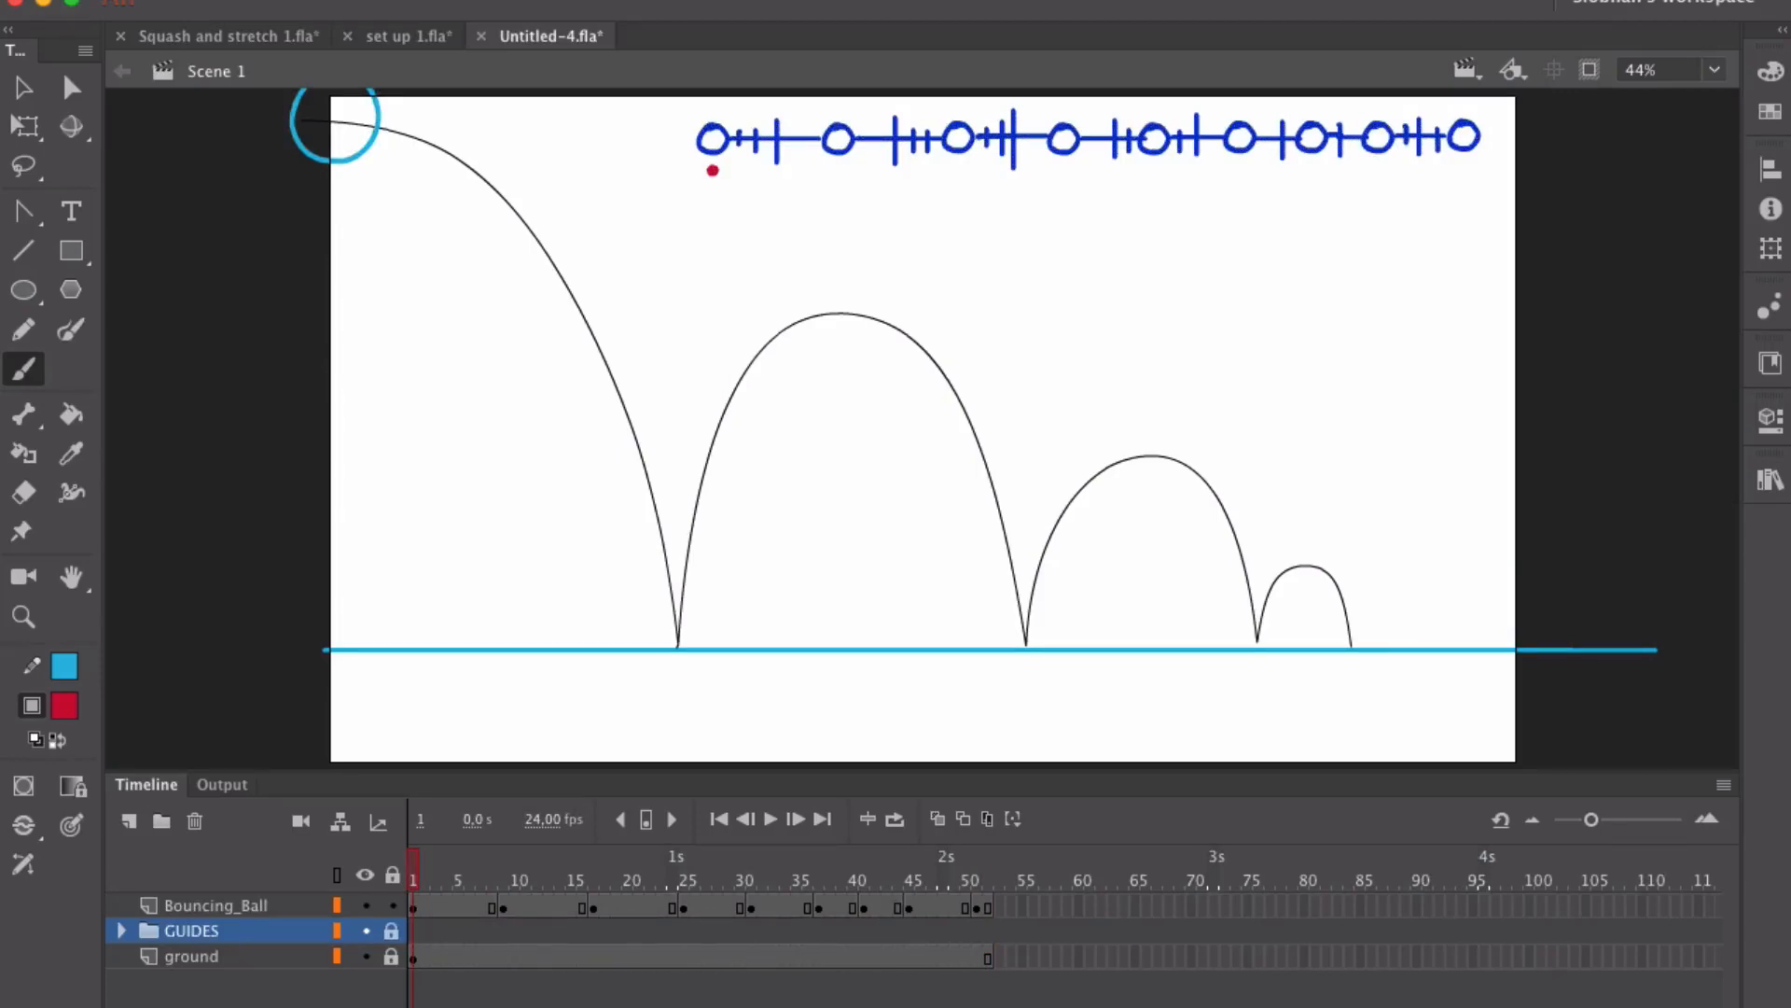
key(Return)
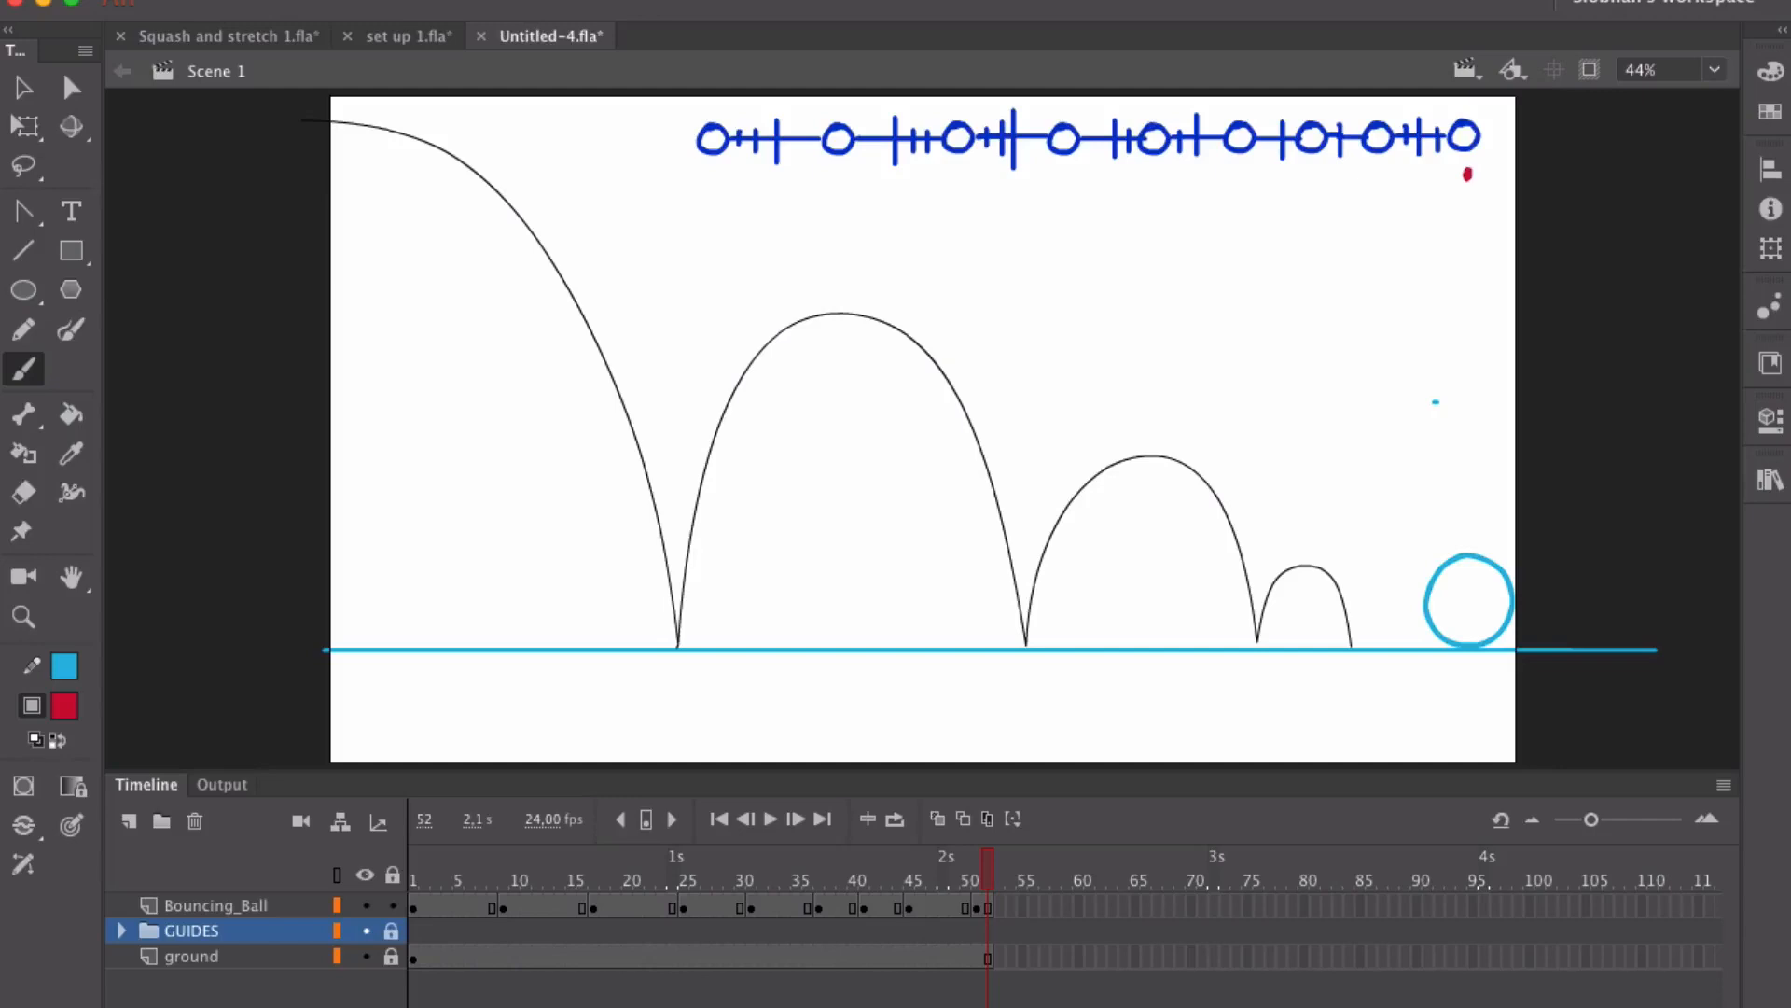
key(shift+comma)
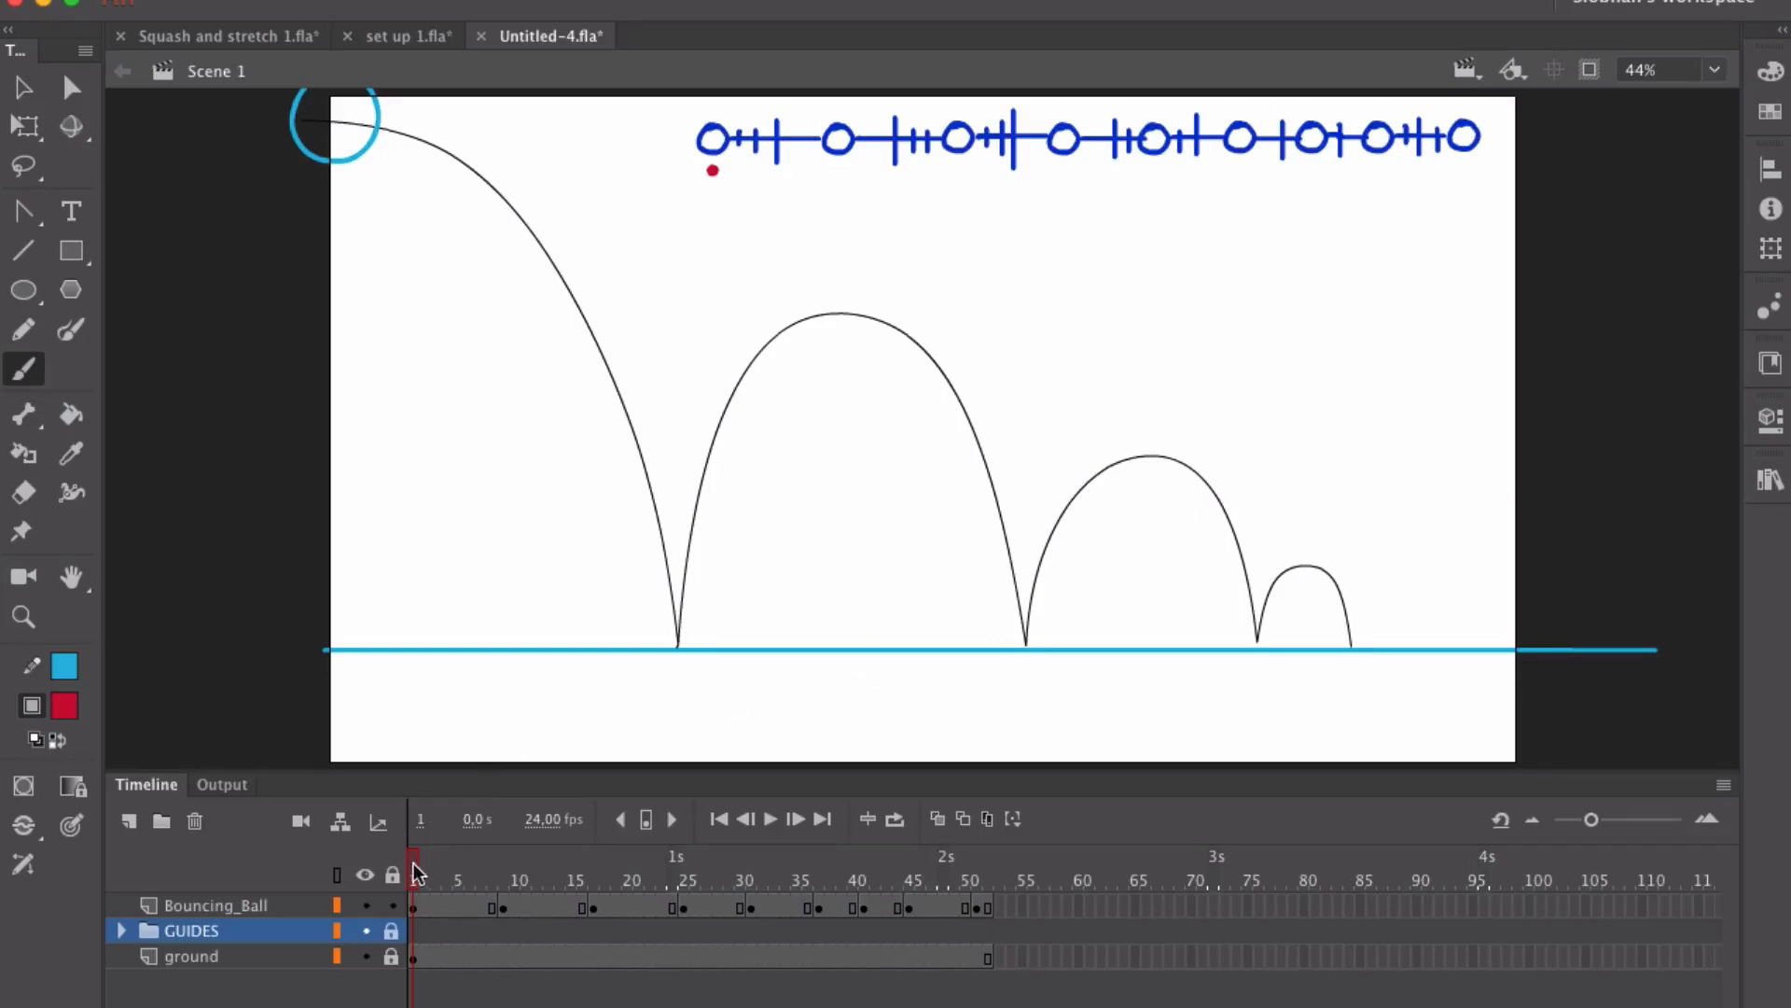
Step: Add a Bouncing_Ball keyframe at frame 7, turn on onion skinning, and place the ball about midway down the first falling arc
drag(417, 876, 481, 872)
click(483, 908)
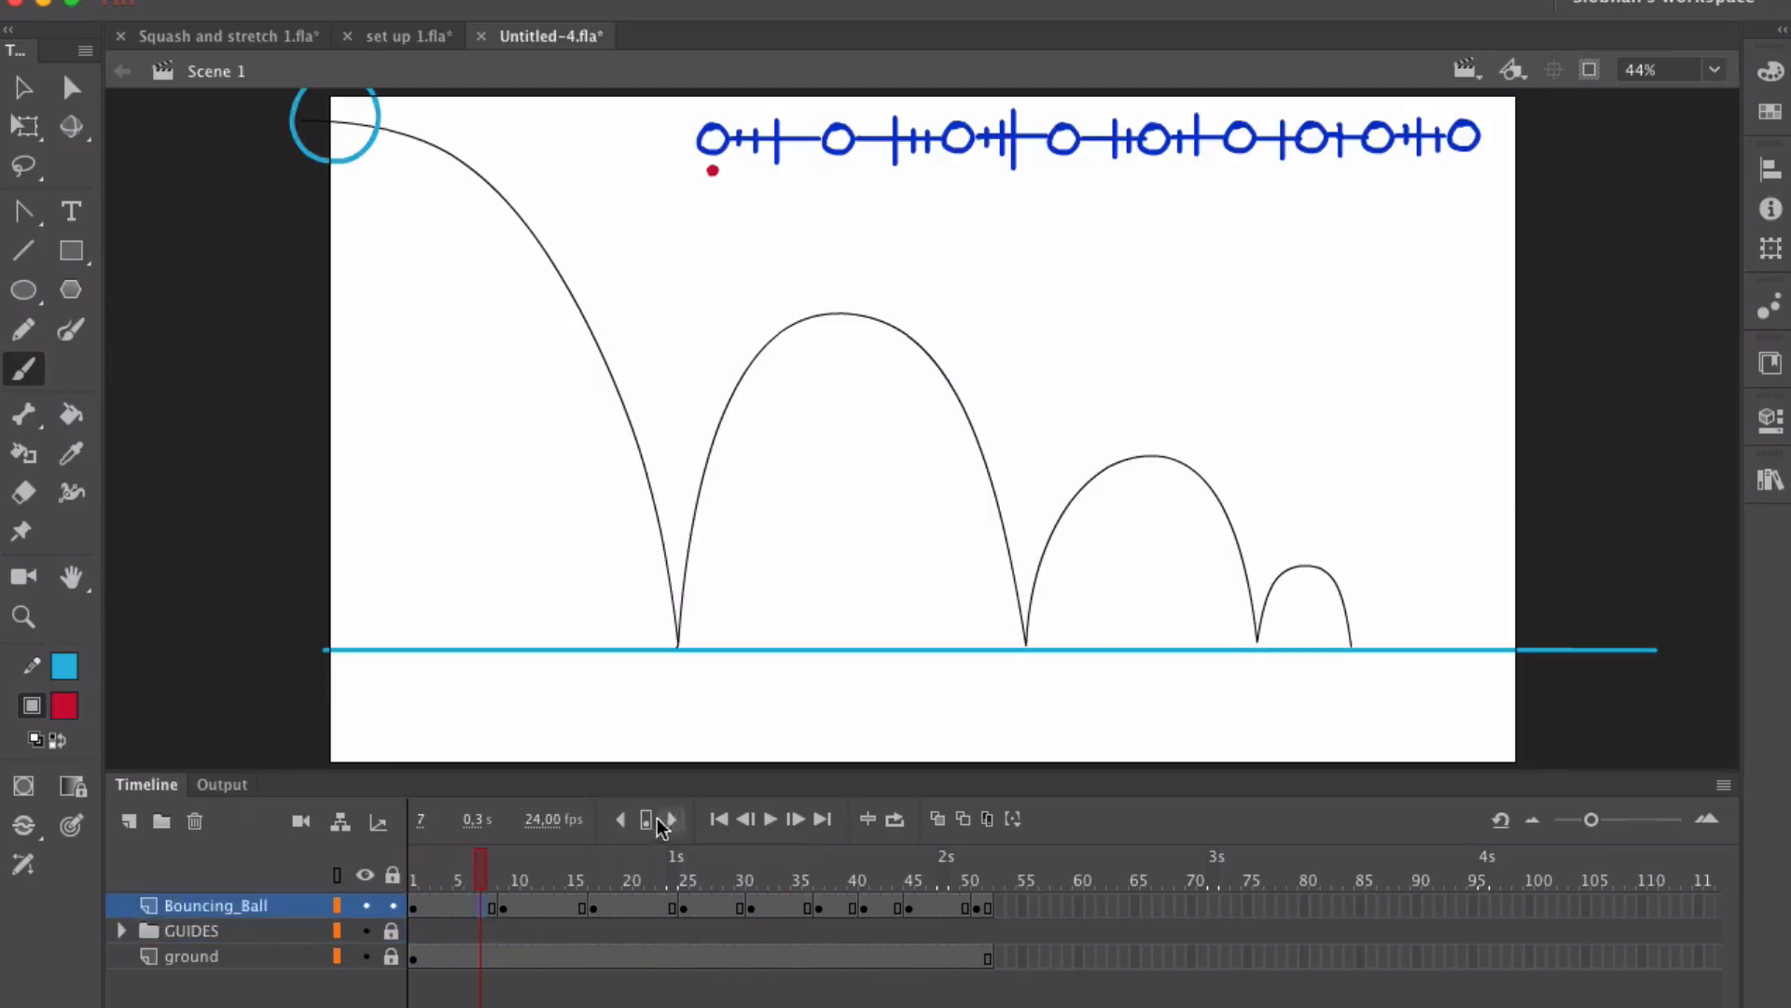
click(656, 821)
key(v)
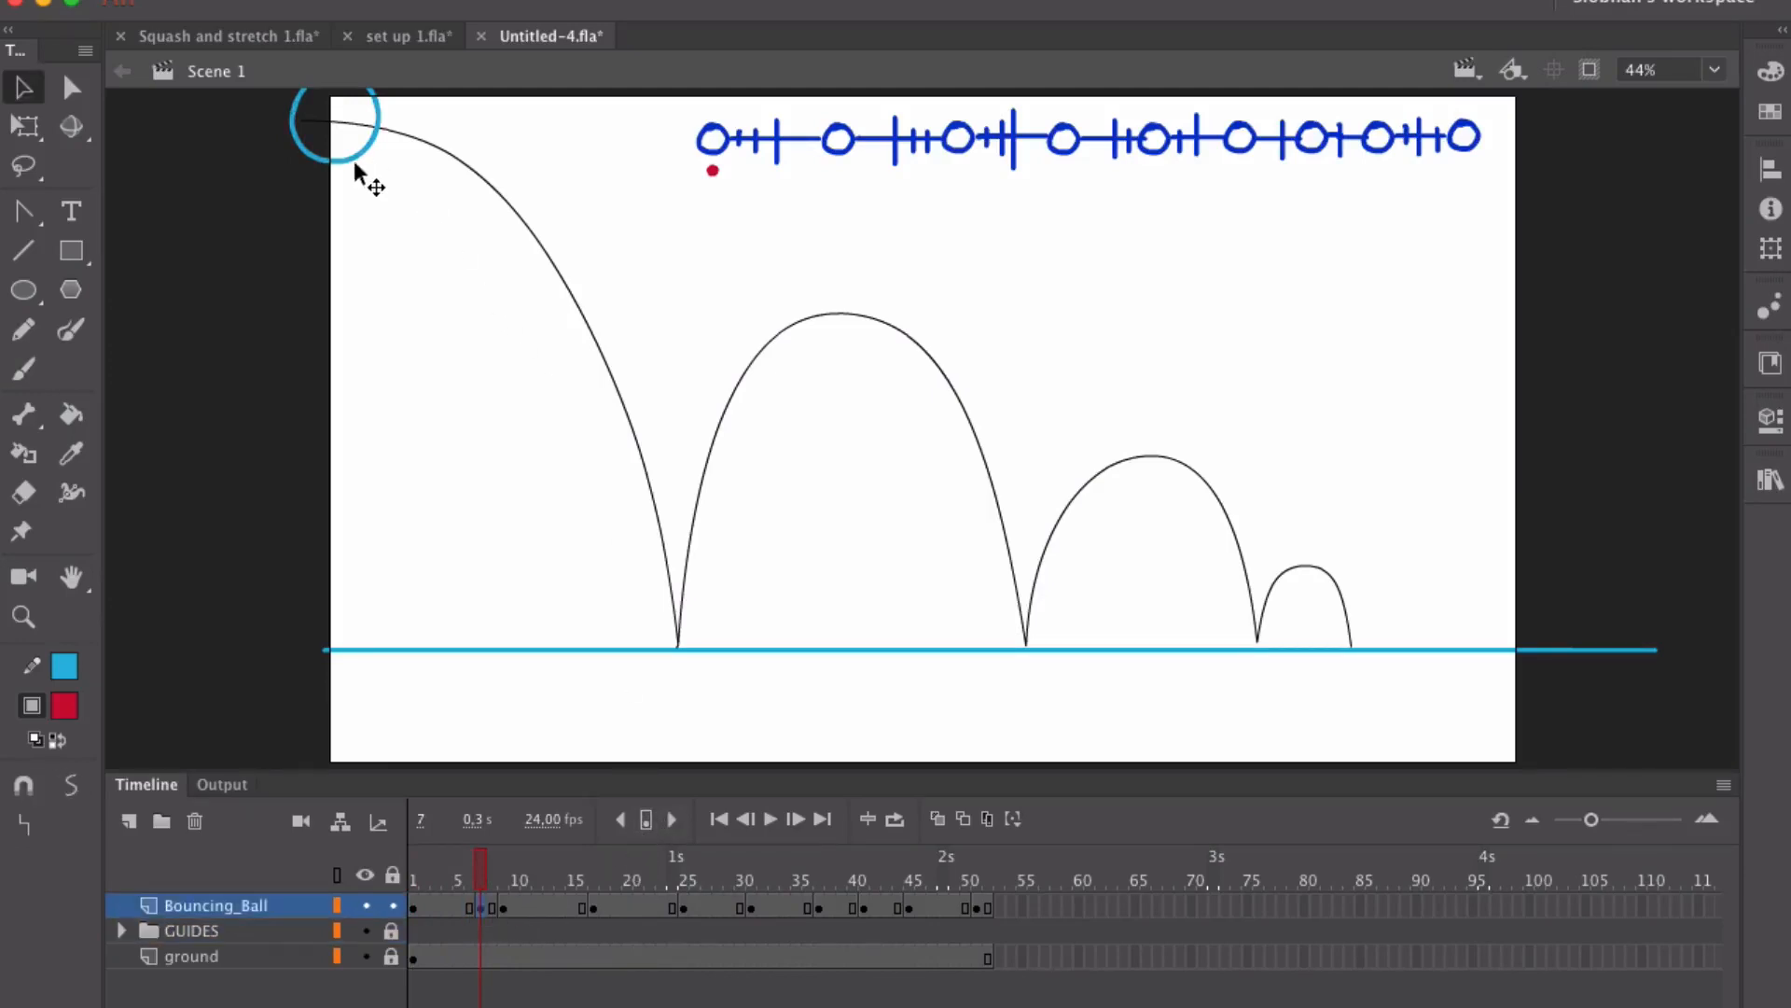
click(940, 819)
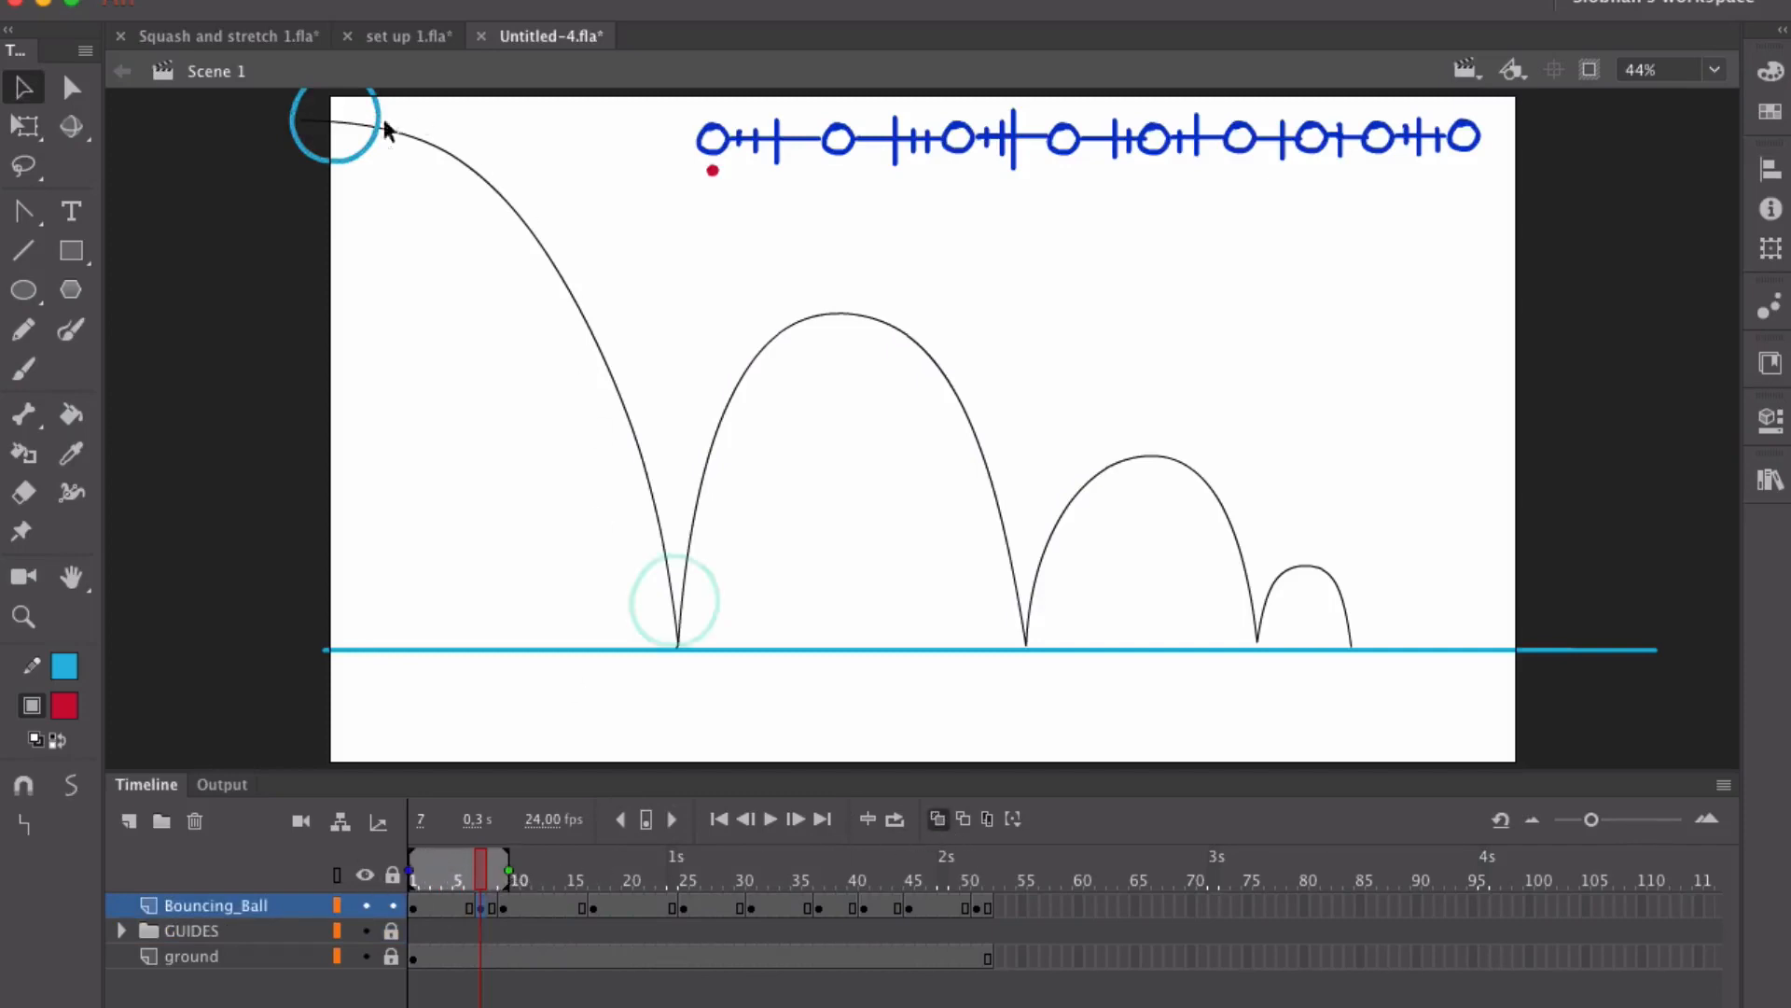
drag(360, 175, 609, 396)
drag(600, 379, 608, 394)
click(552, 502)
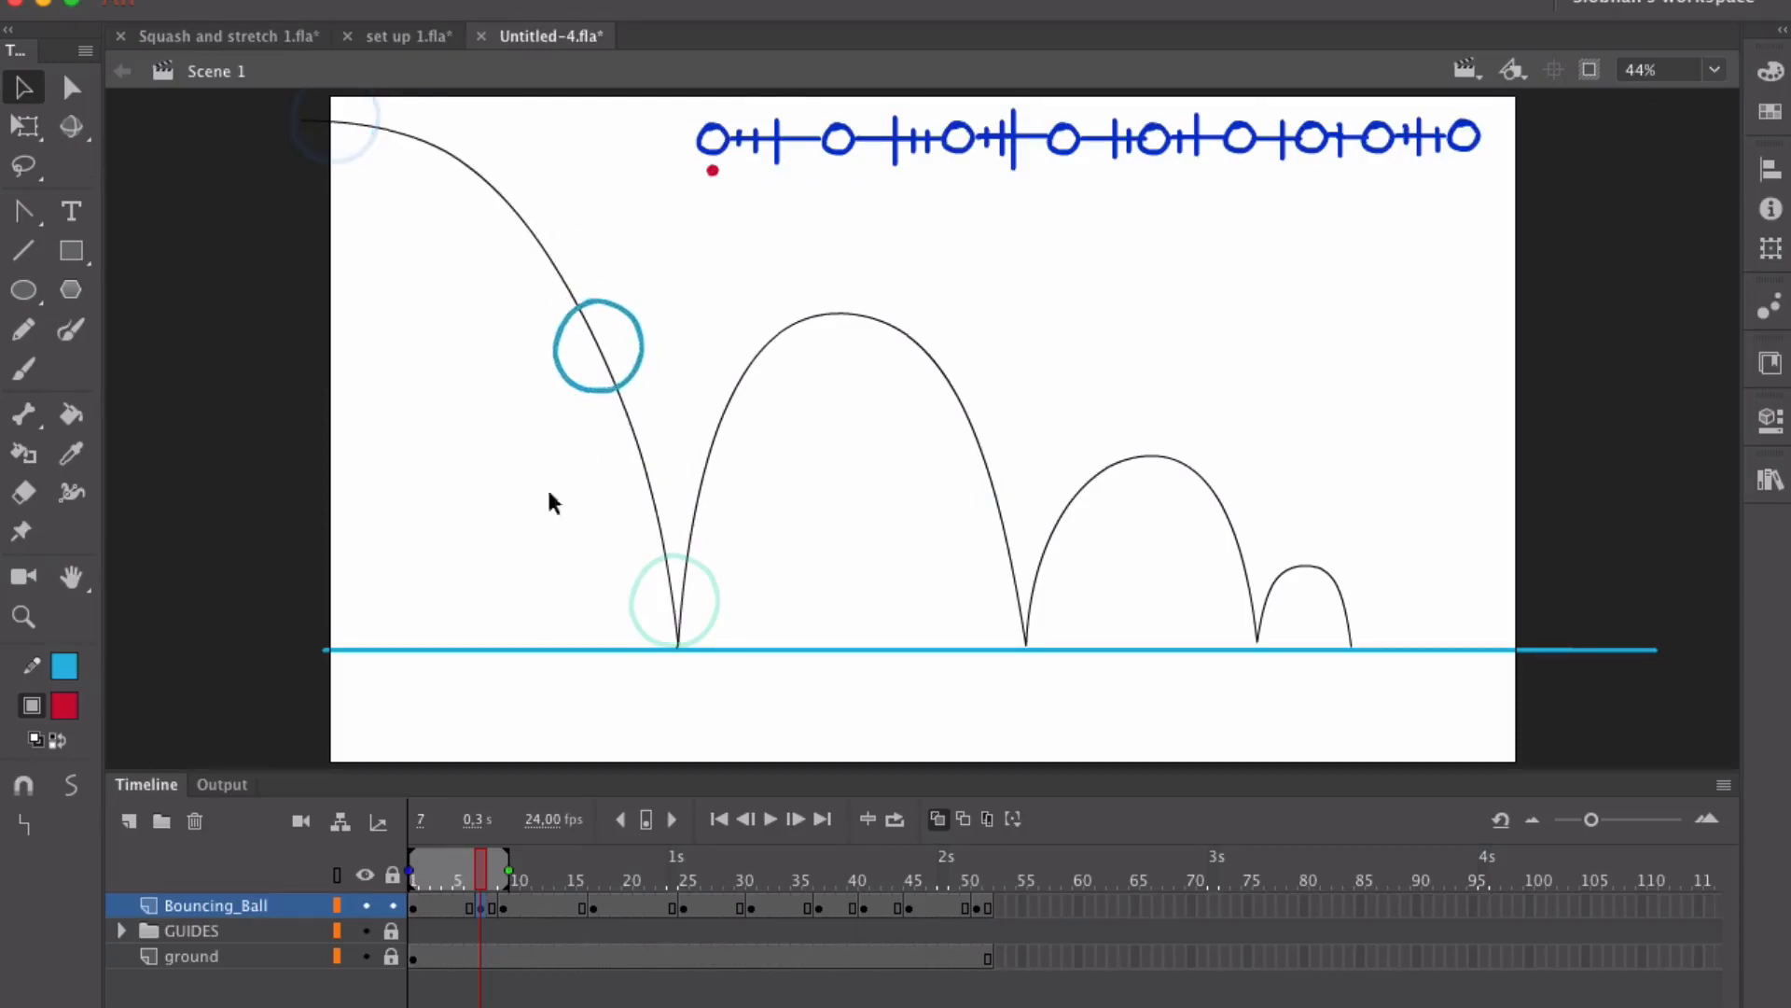
Step: Add keyframes at frames 5 and 3, placing the ball along the first arc with spacing that tightens toward its starting pose
click(456, 907)
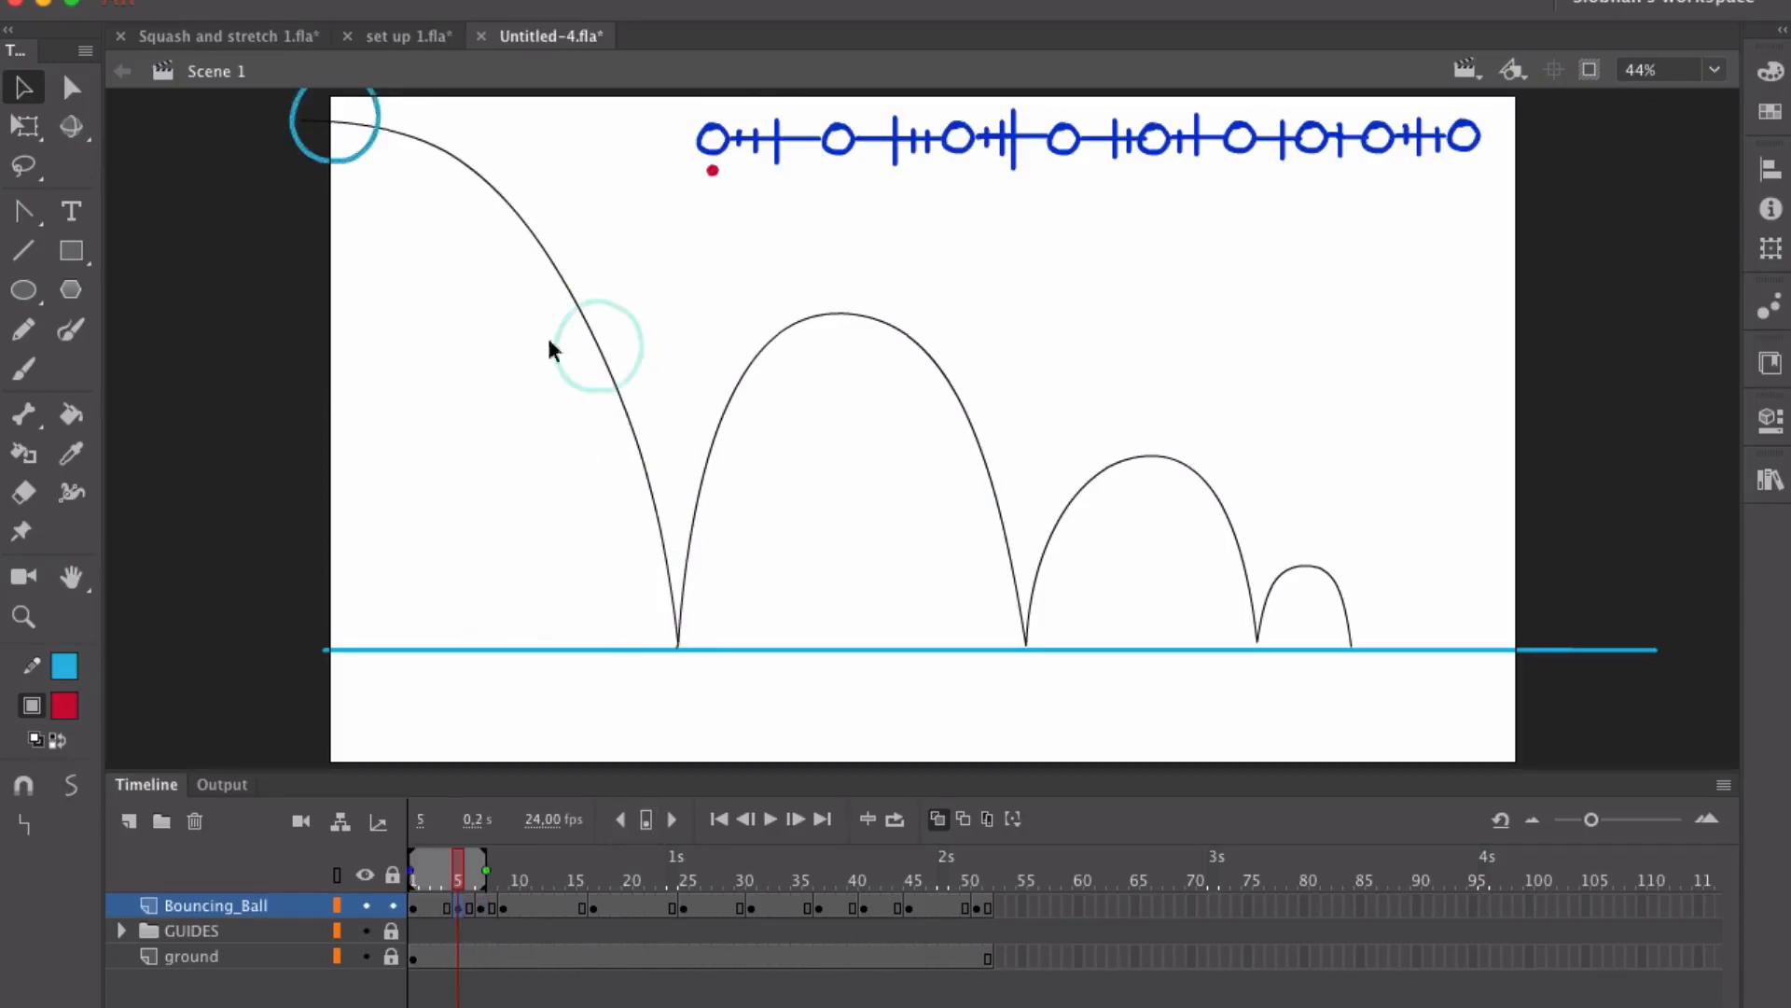
drag(362, 177, 524, 256)
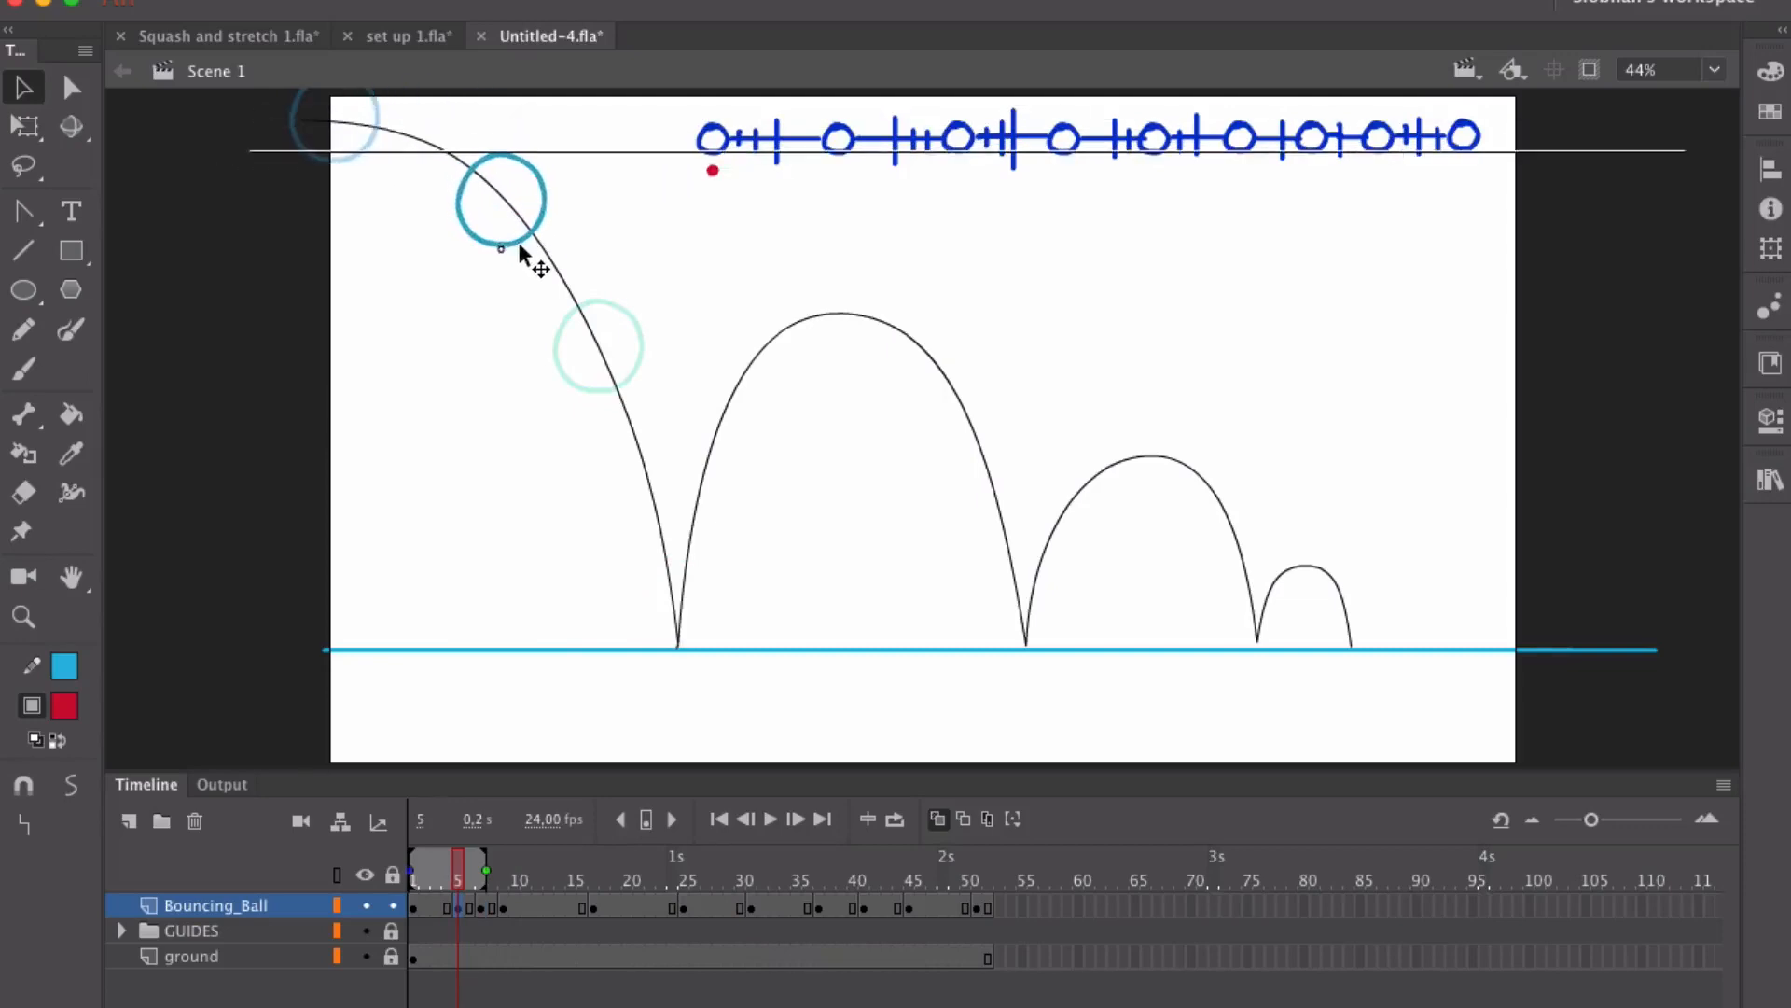
click(436, 906)
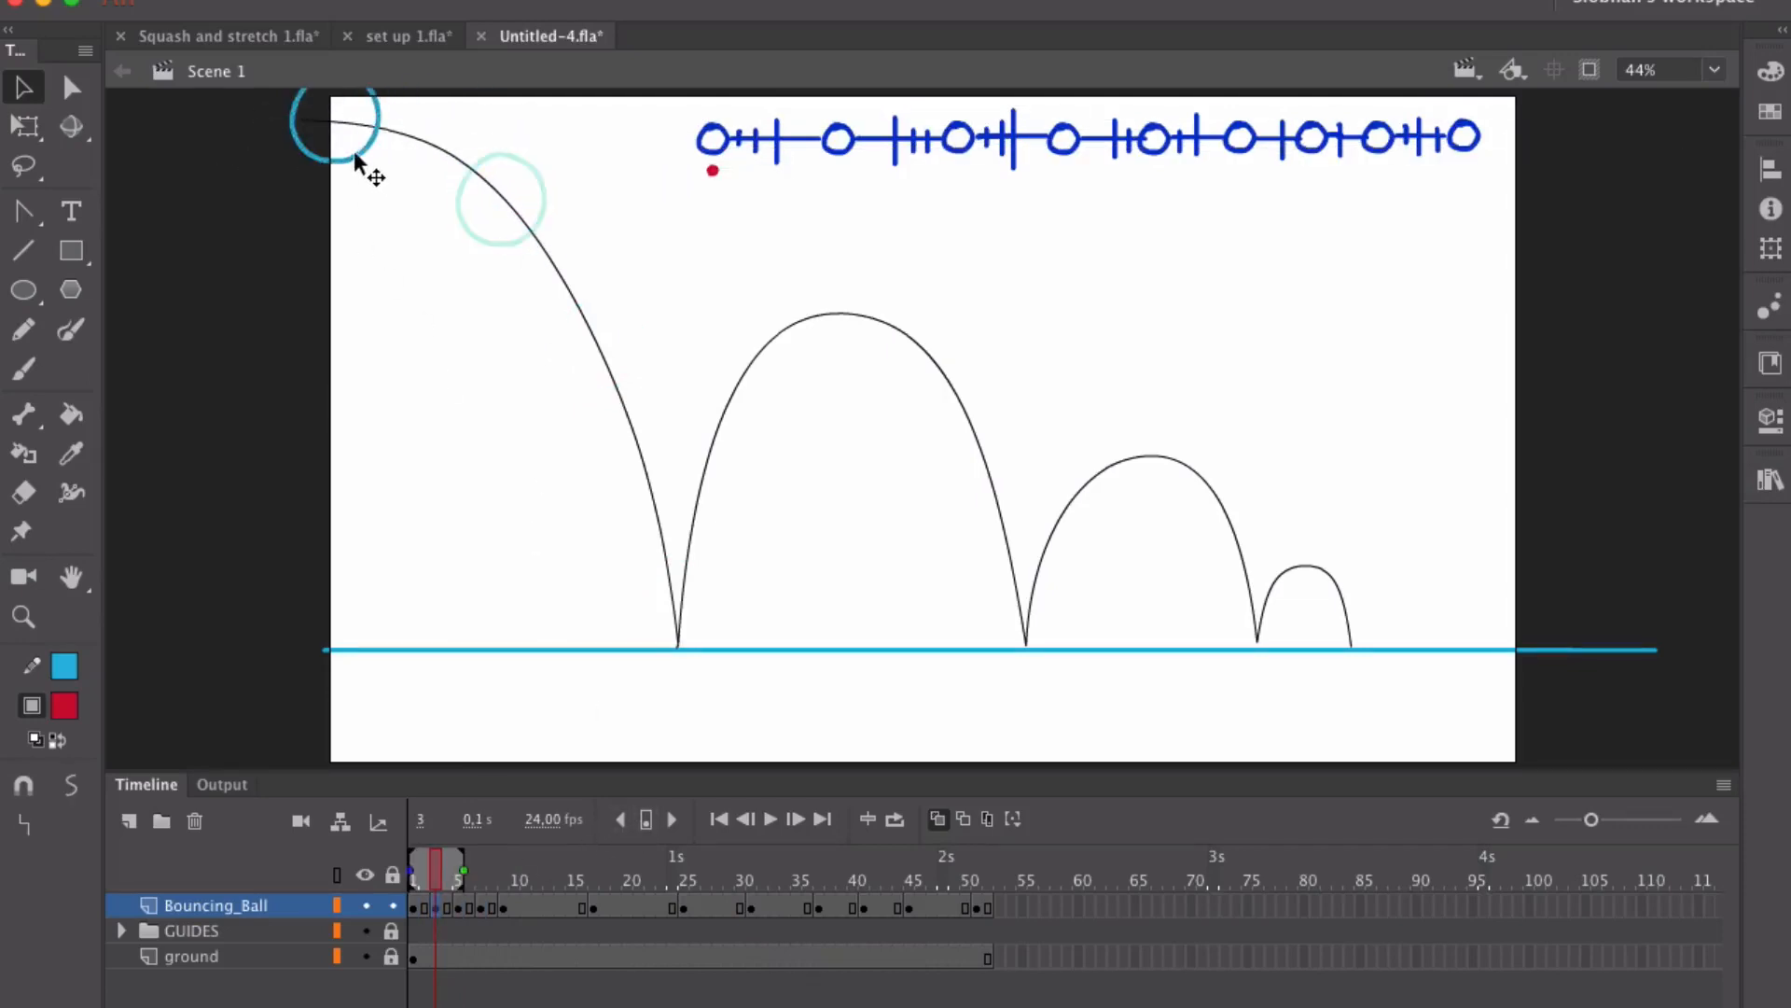
drag(370, 168, 448, 180)
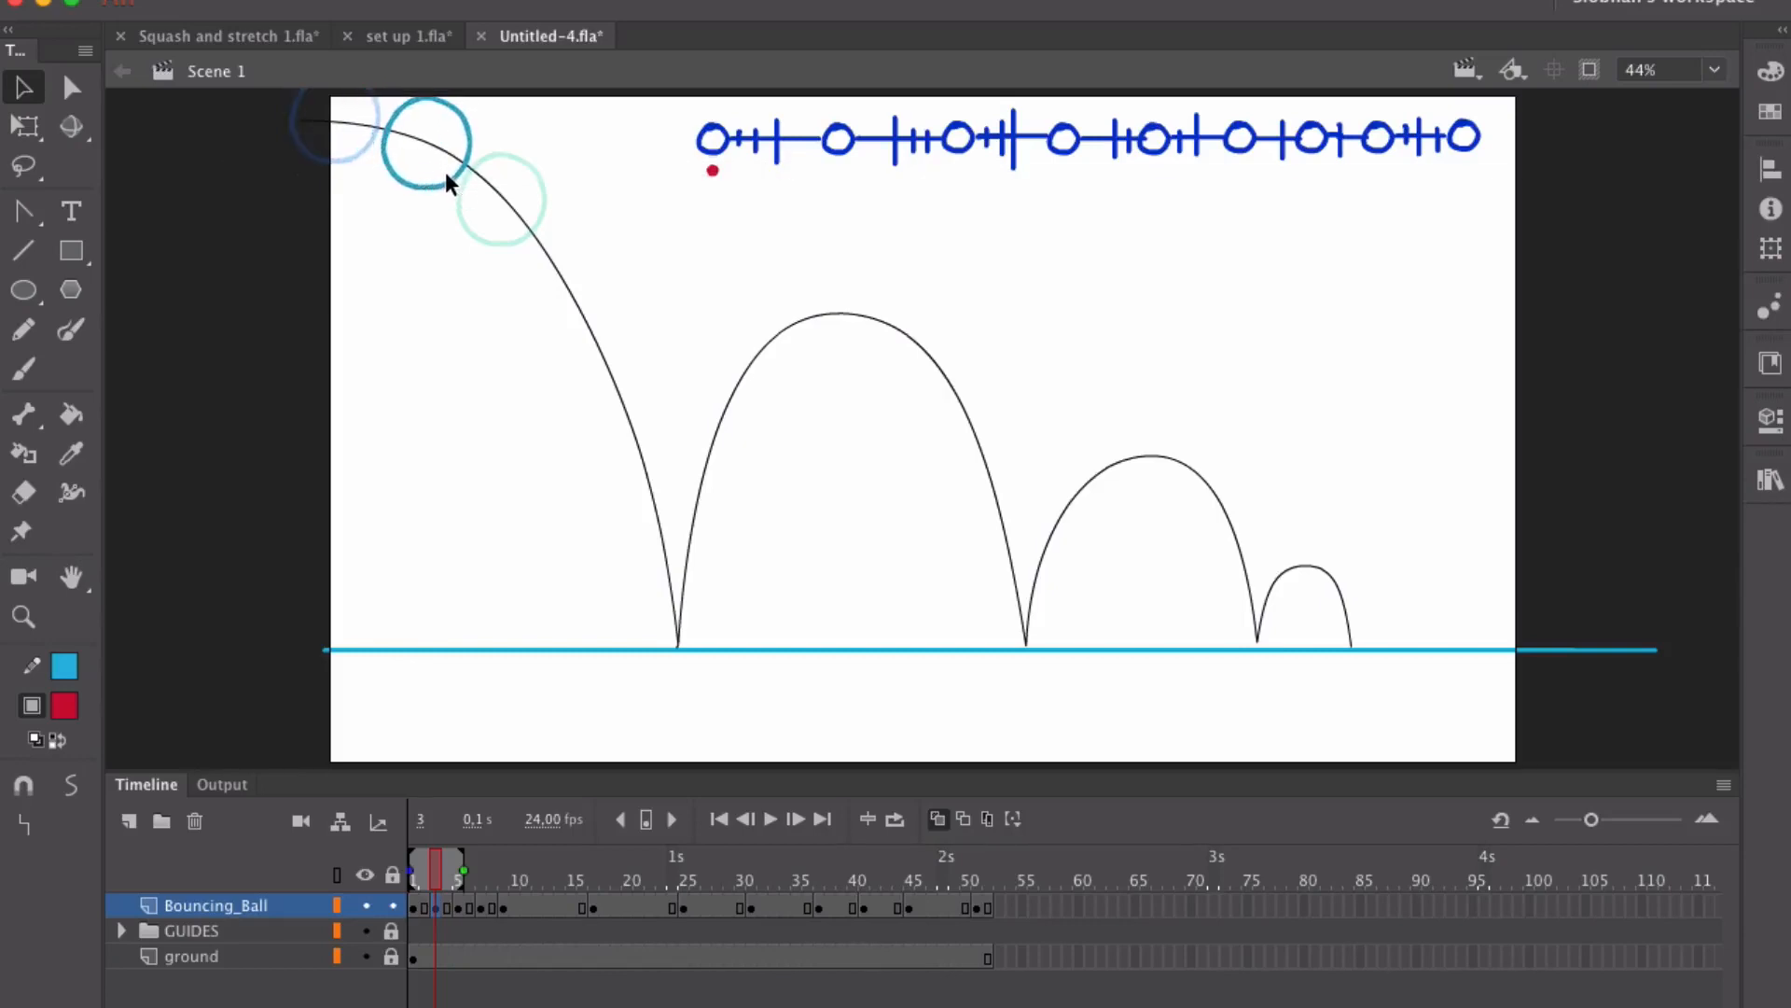
Step: Extend the onion skin range from frame 9 to 17, add a keyframe at frame 11, and move the ball up the second arc's rising side
click(413, 873)
click(508, 874)
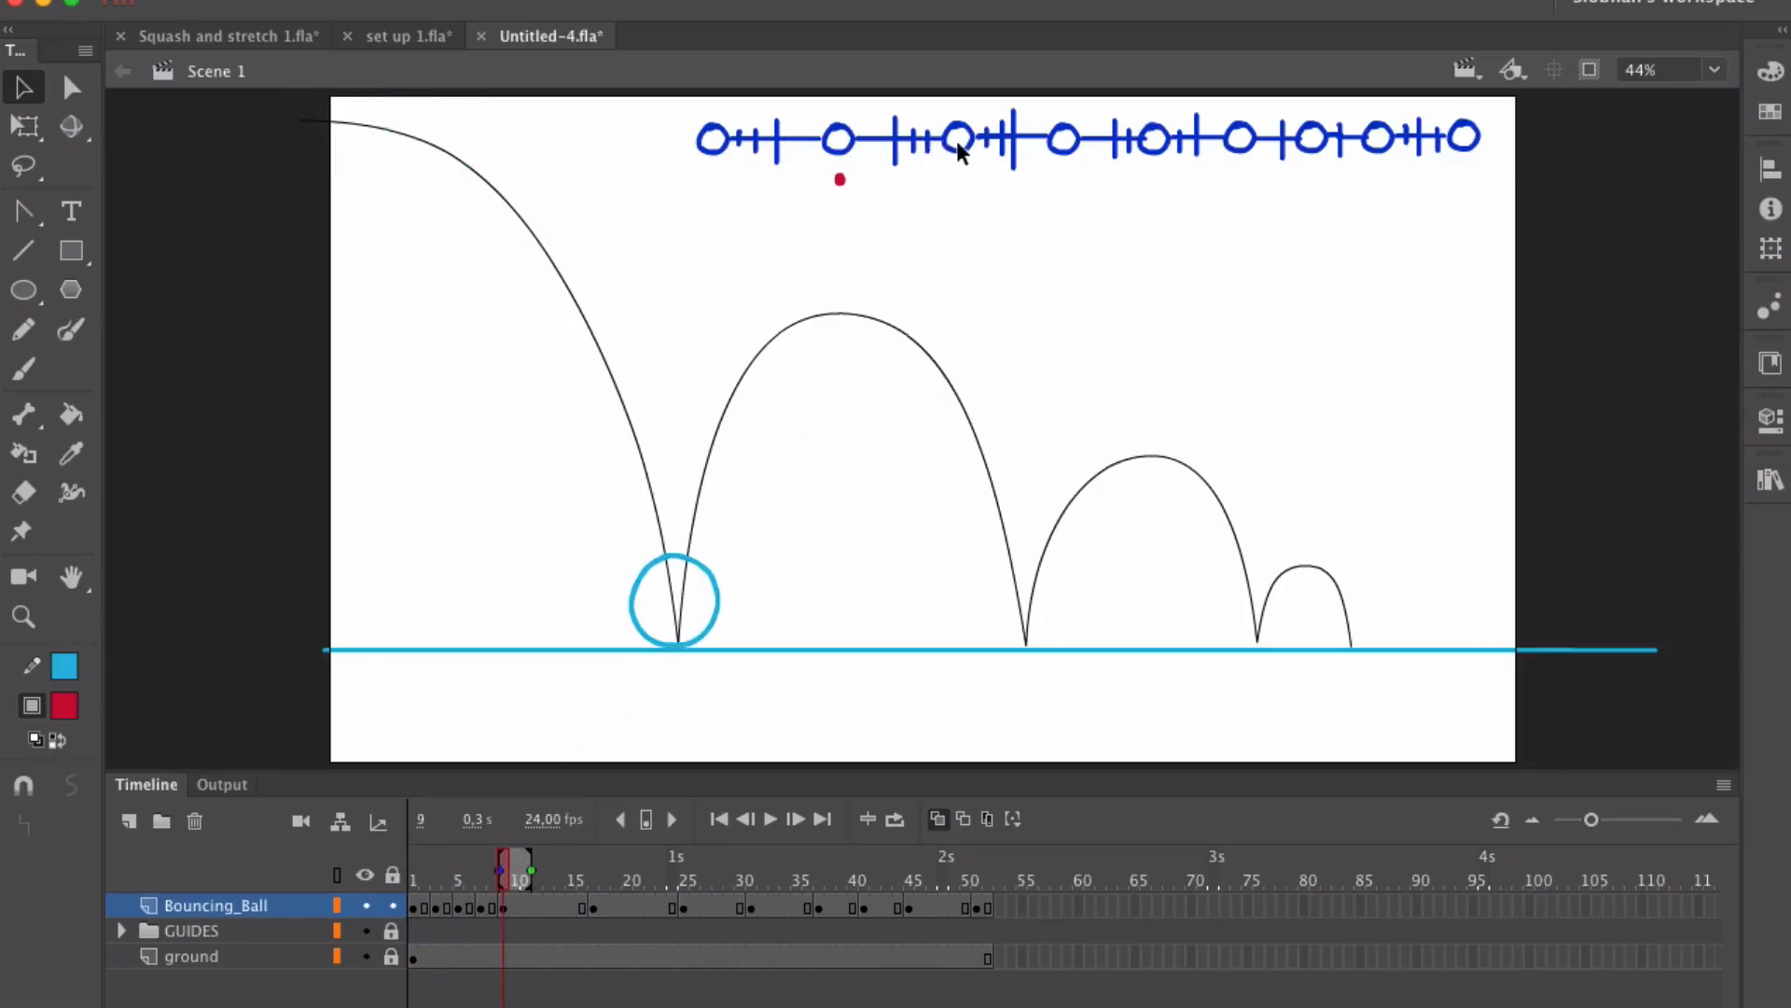
drag(530, 867, 599, 867)
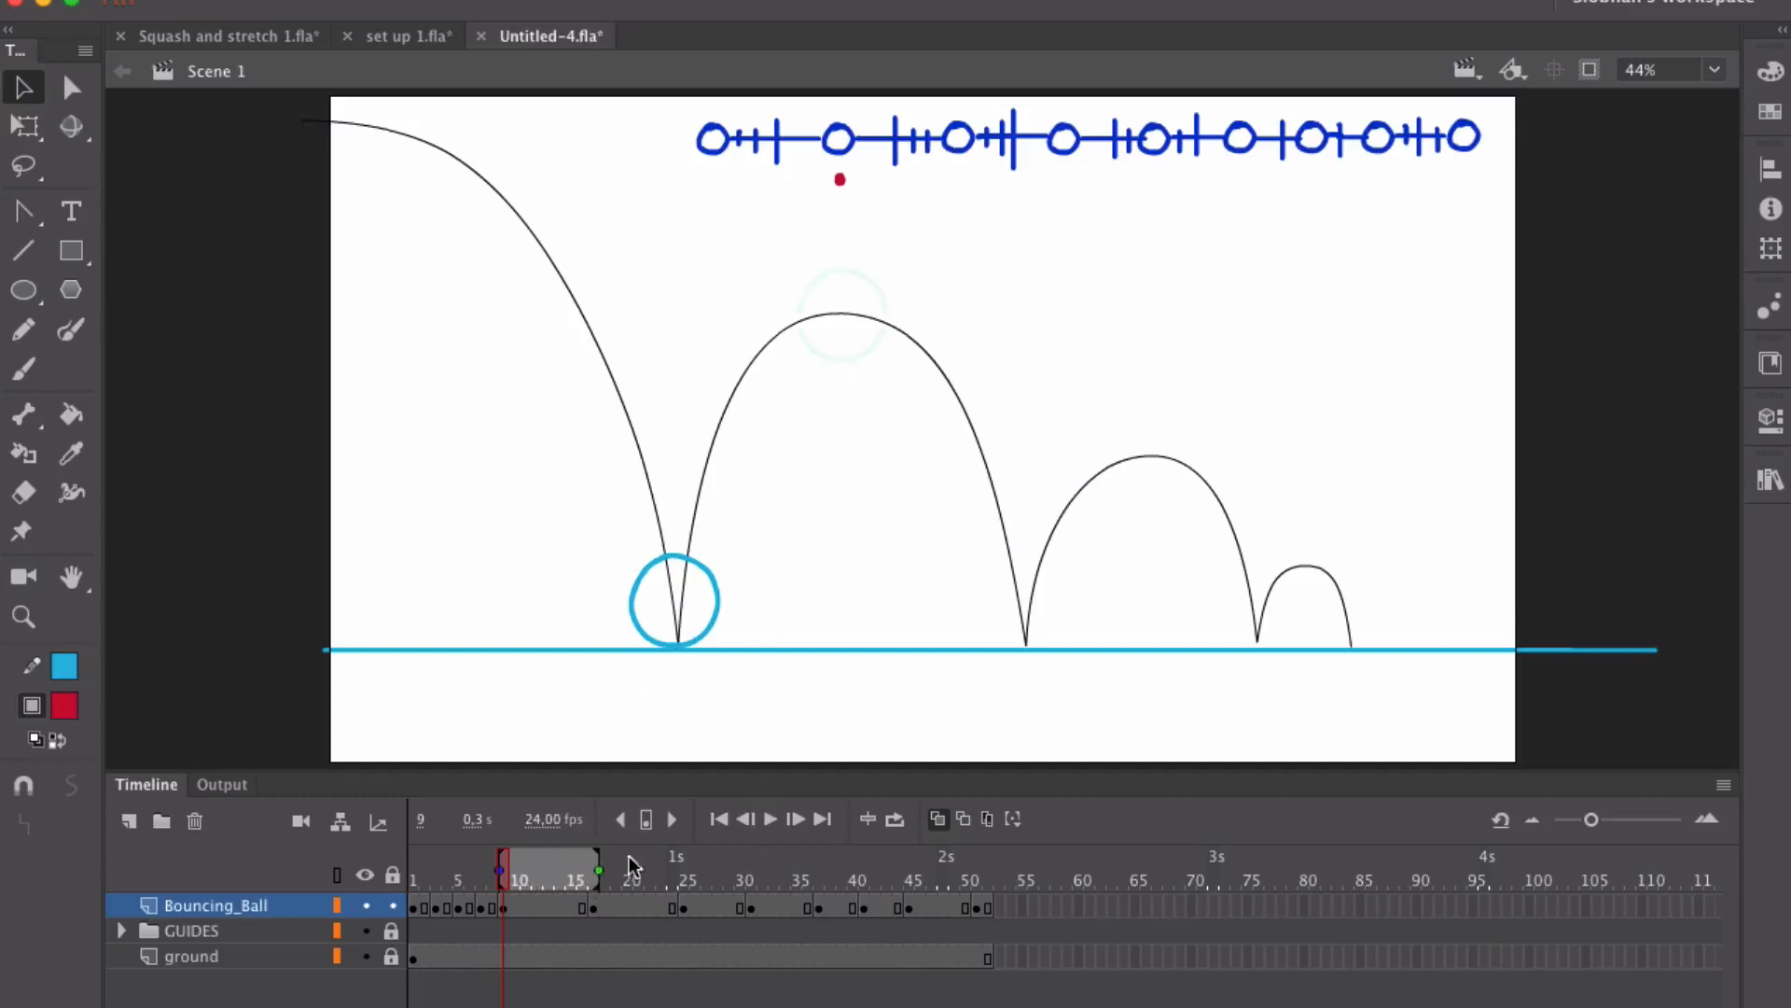
click(519, 905)
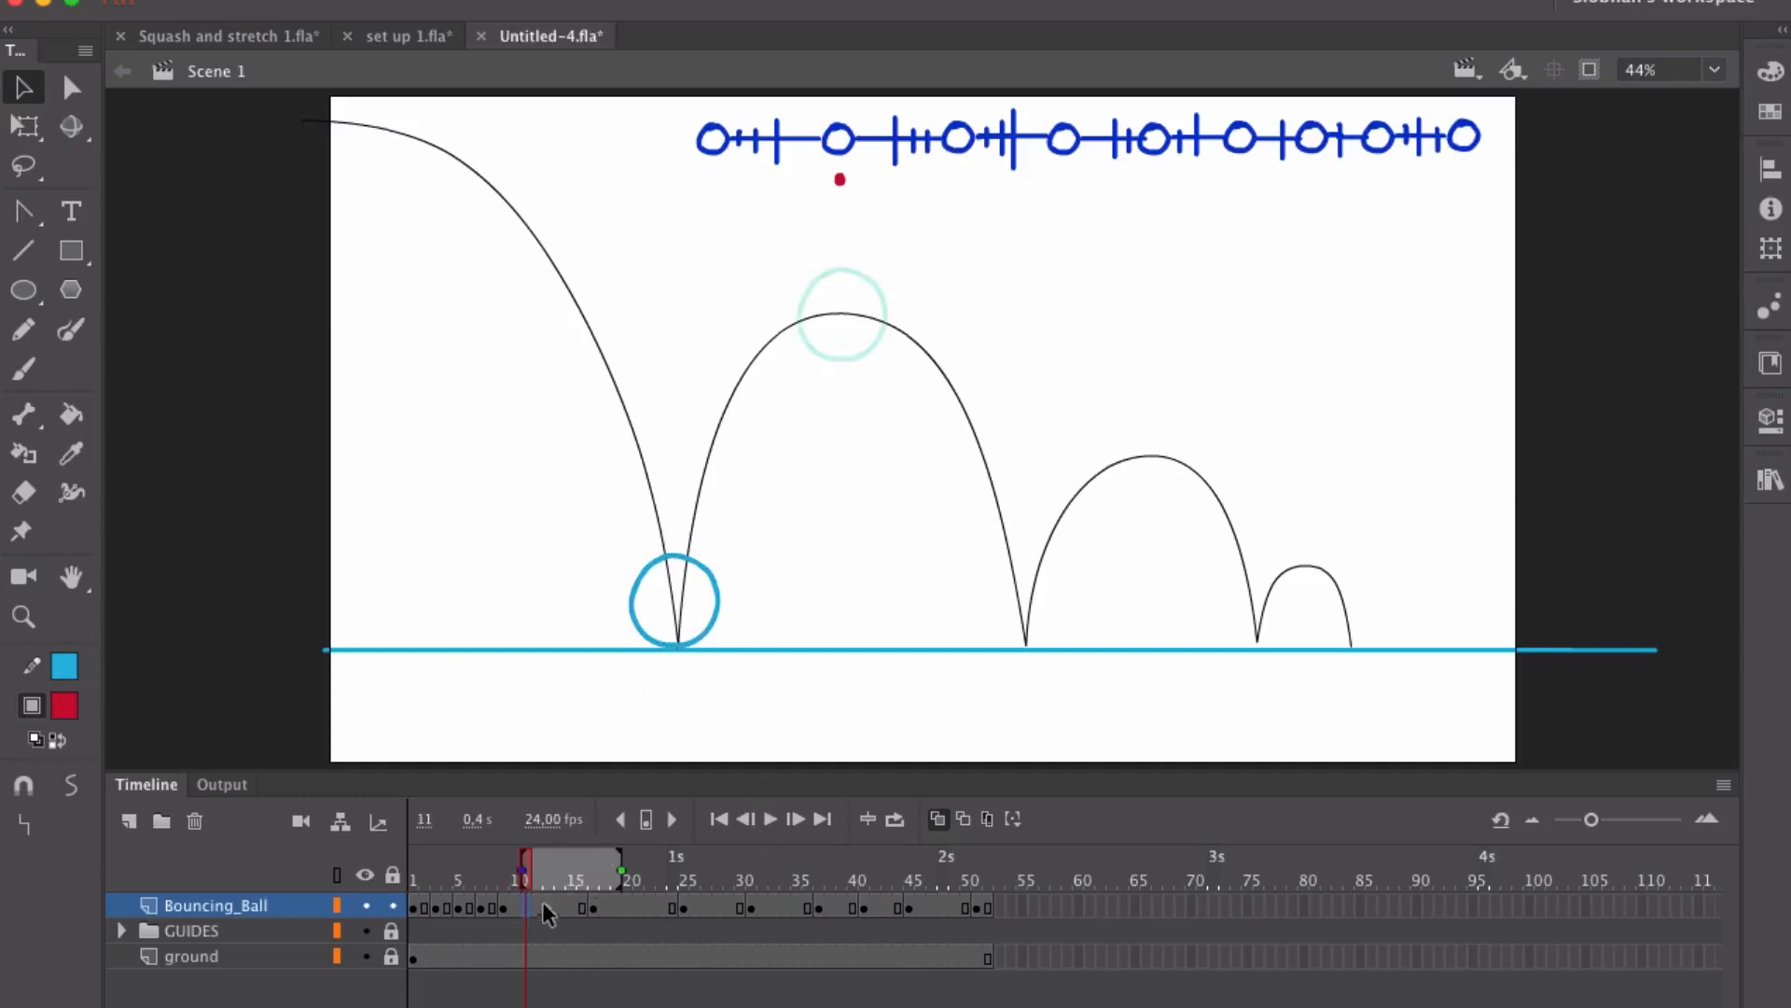
click(646, 819)
drag(708, 623, 747, 479)
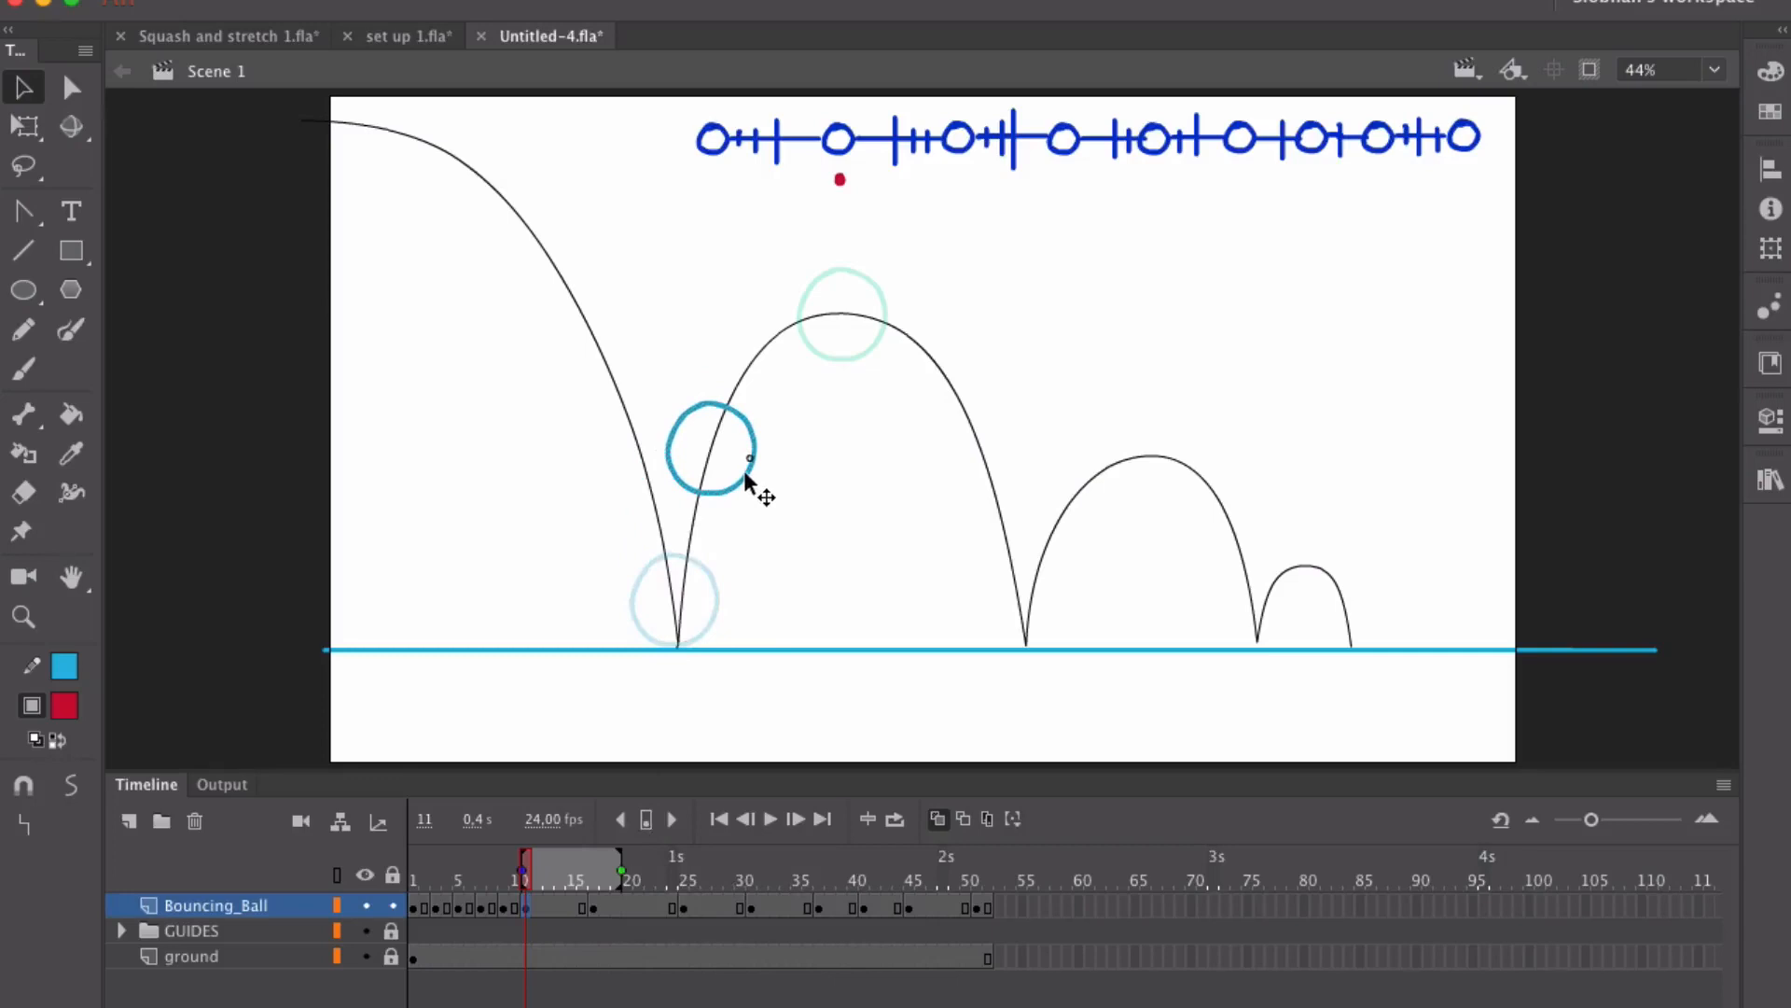
Step: Add keyframes at frames 13 and 15, moving the ball progressively closer to the peak of the second arc
click(547, 907)
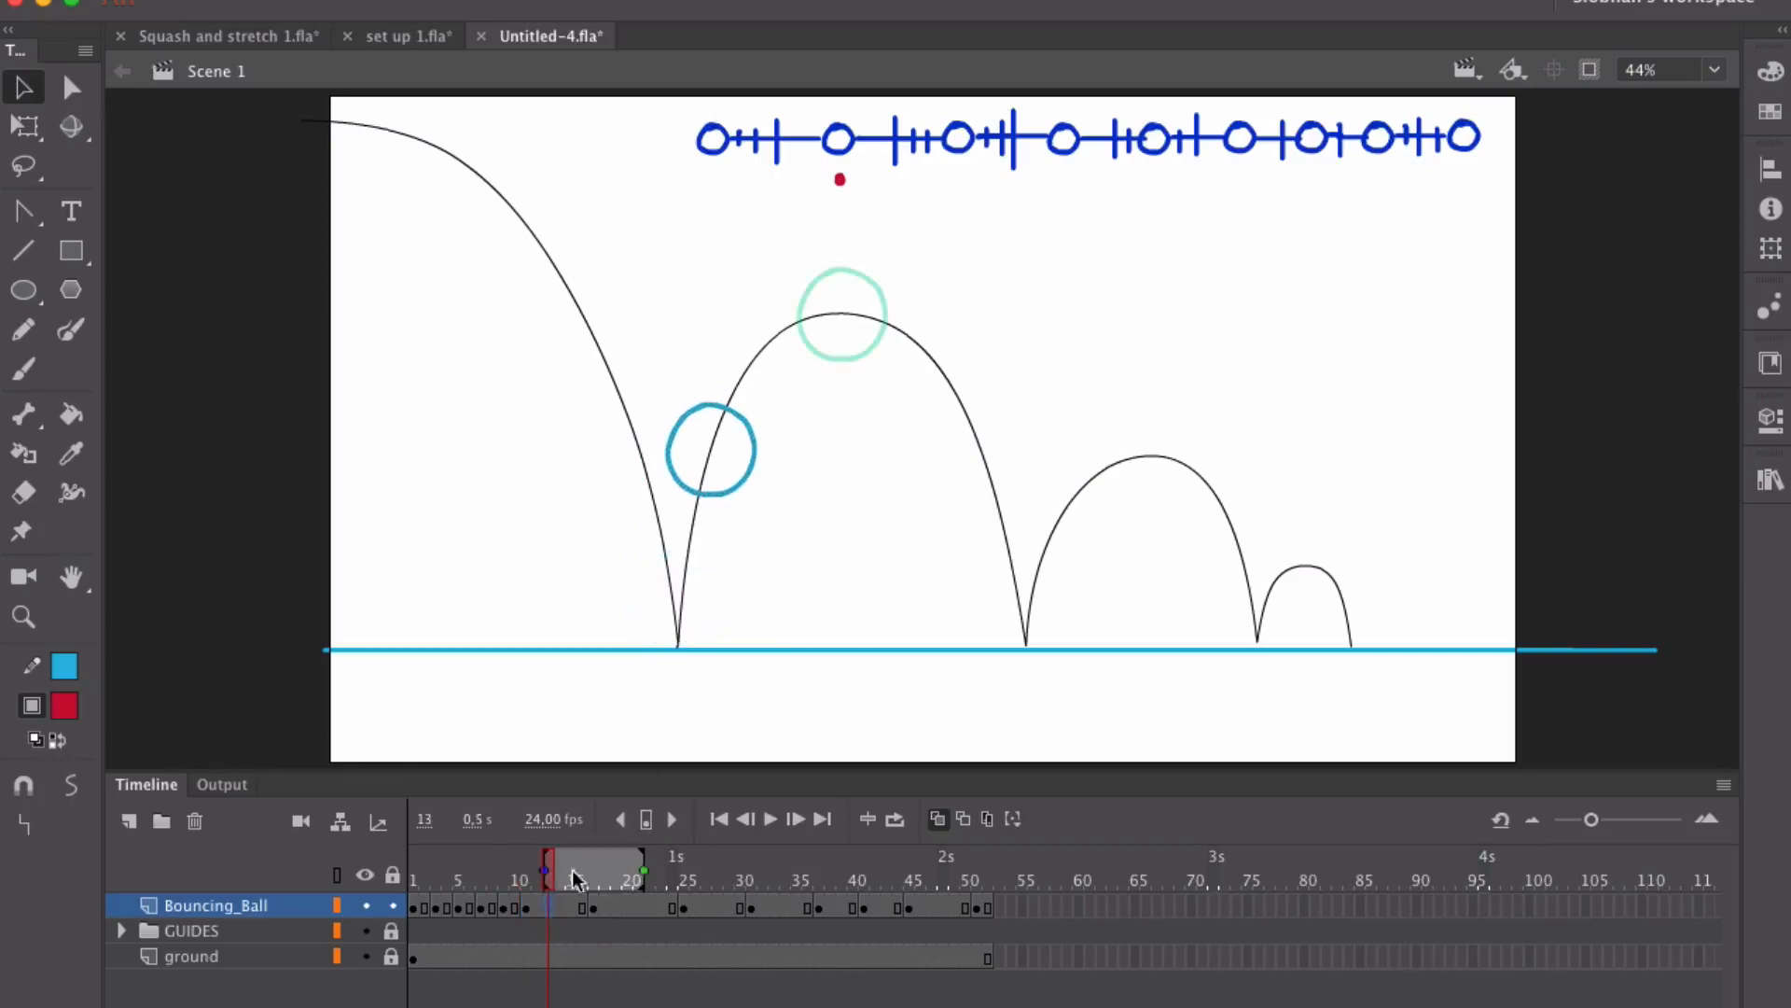
drag(738, 486, 787, 404)
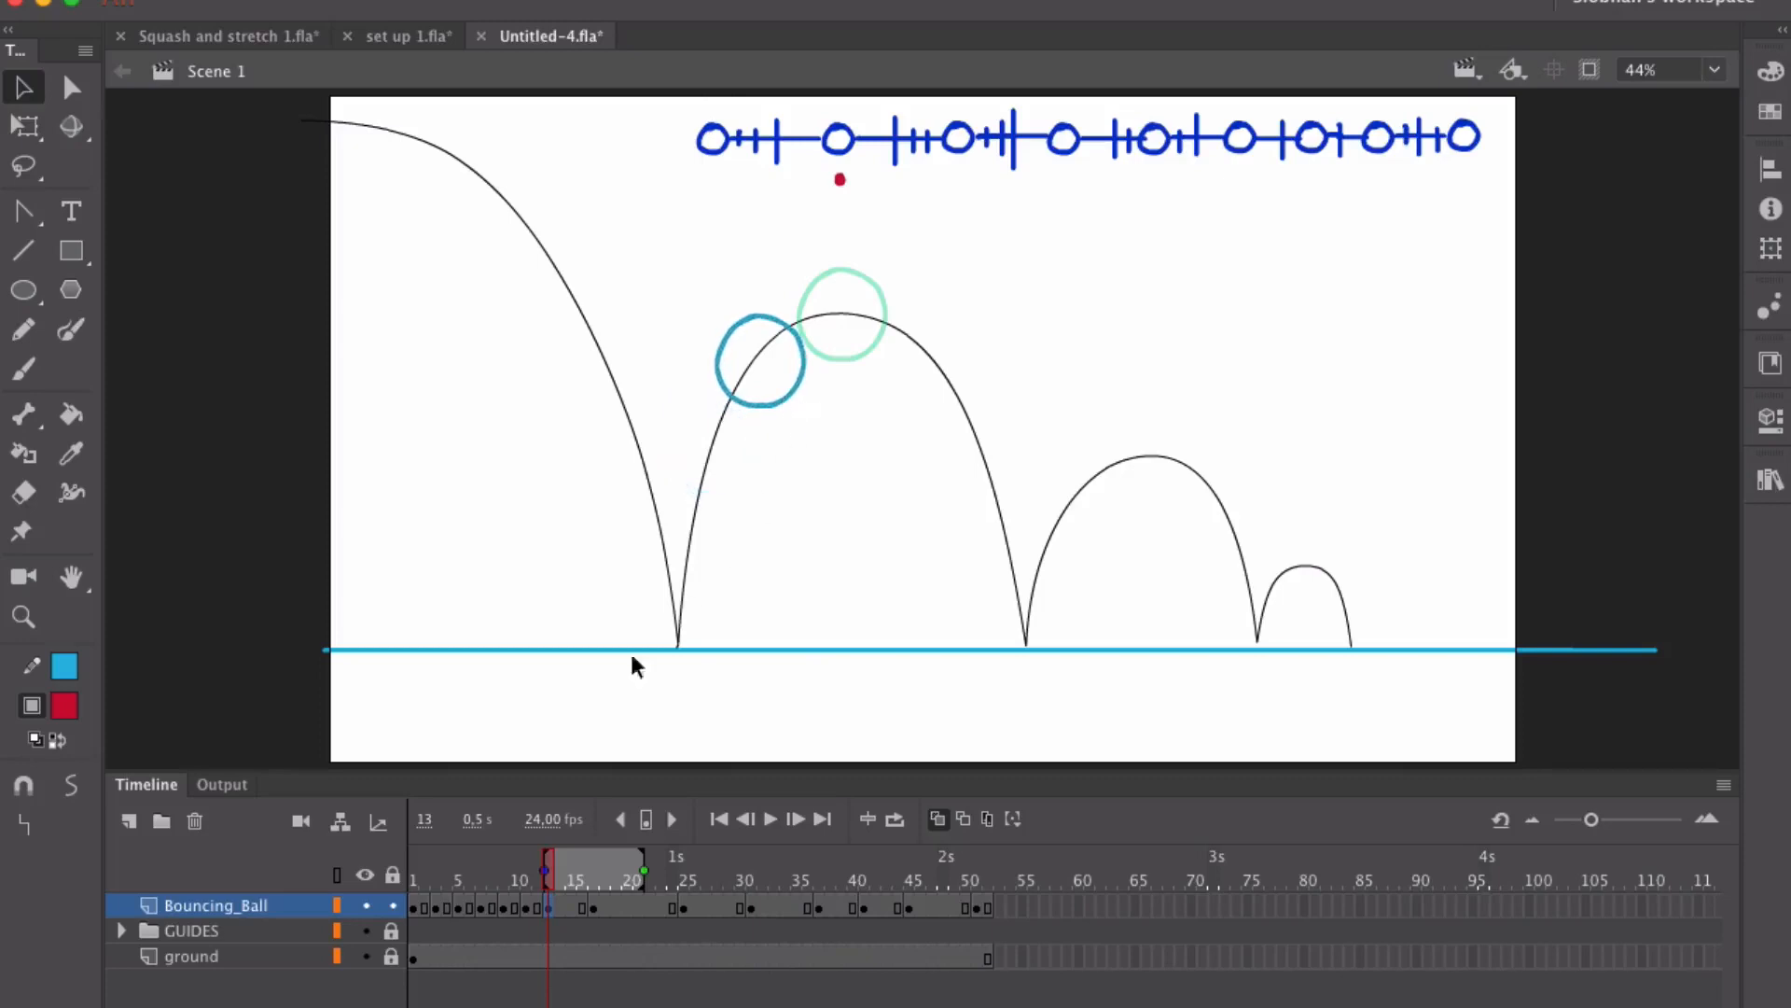
click(571, 903)
key(F6)
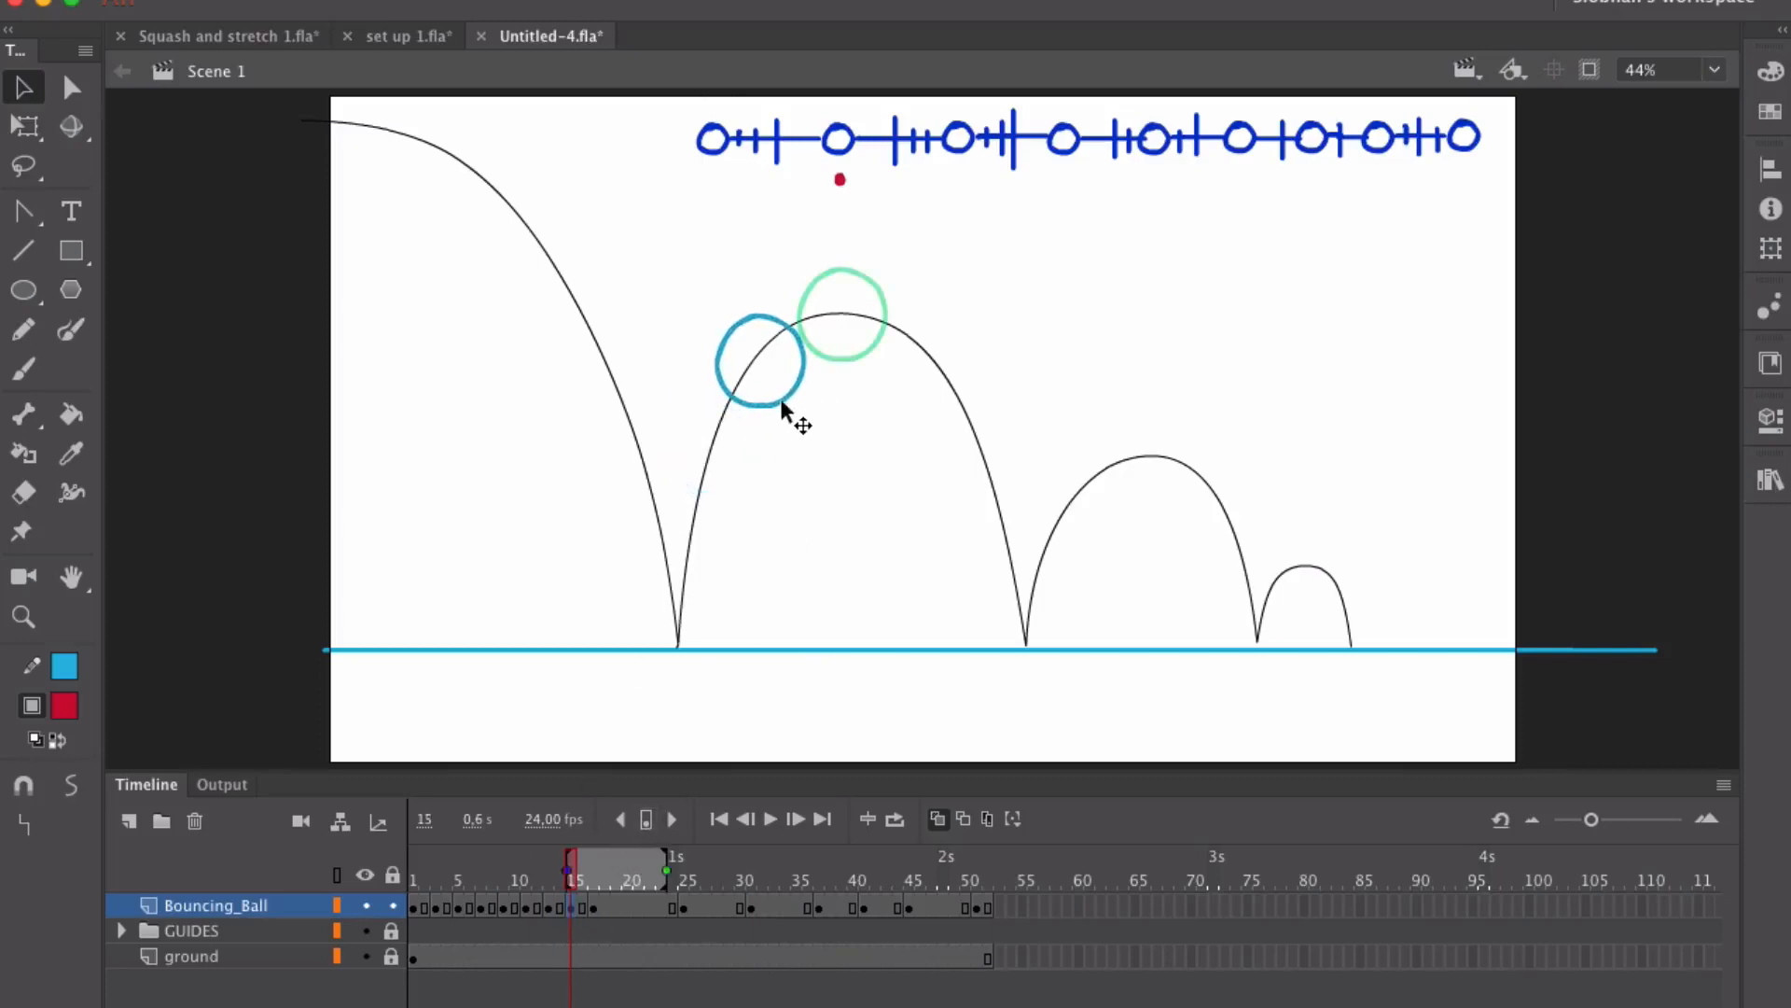
drag(777, 399, 813, 364)
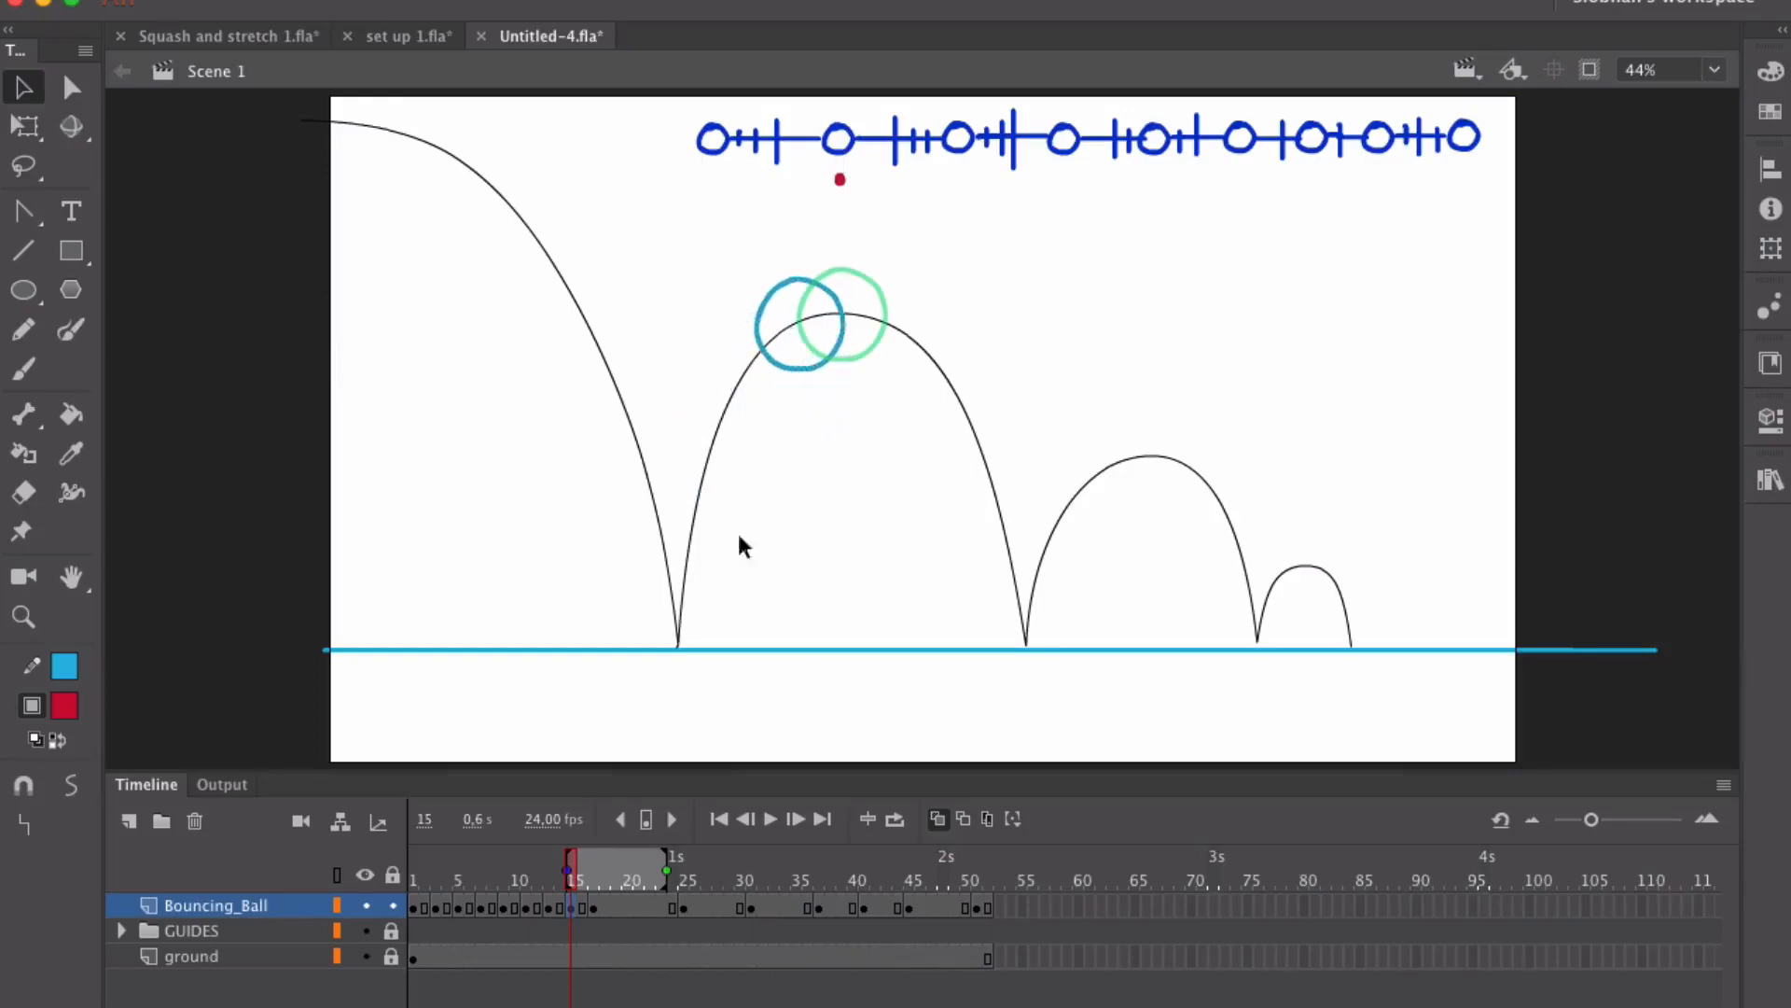
Step: Add a keyframe at frame 23, set the onion skin range to frames 17–25, and place the ball on the second arc's falling side
click(591, 869)
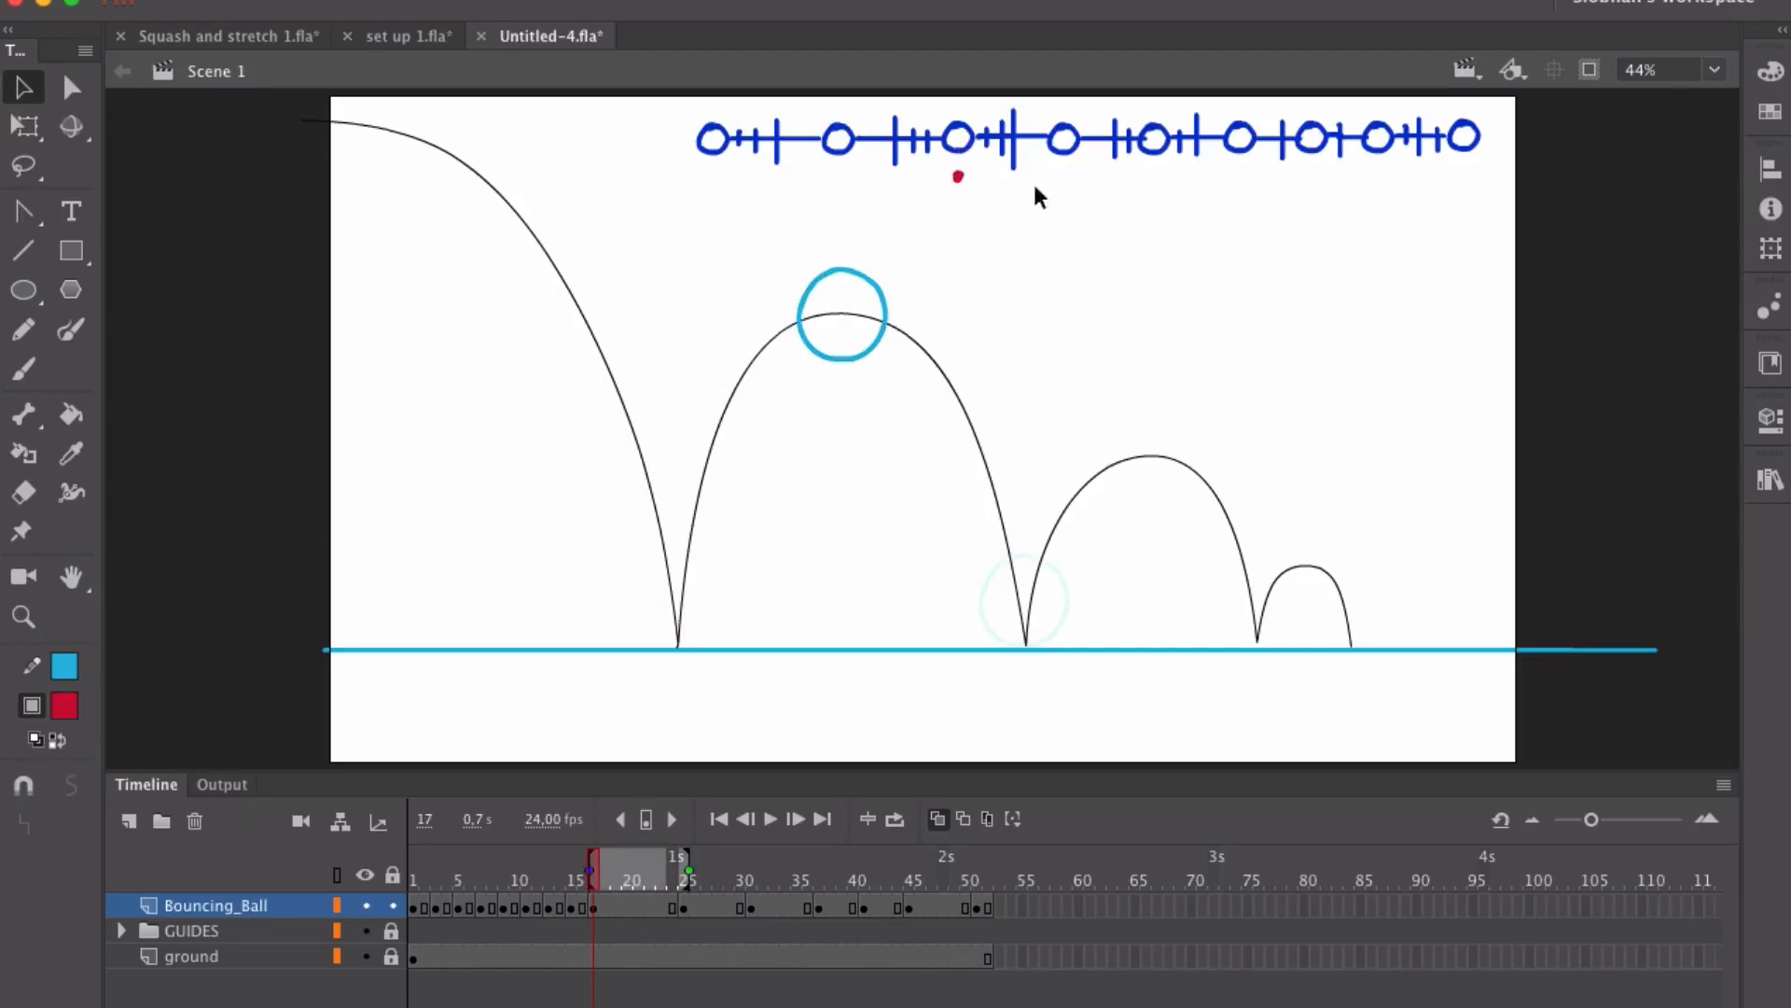
click(659, 907)
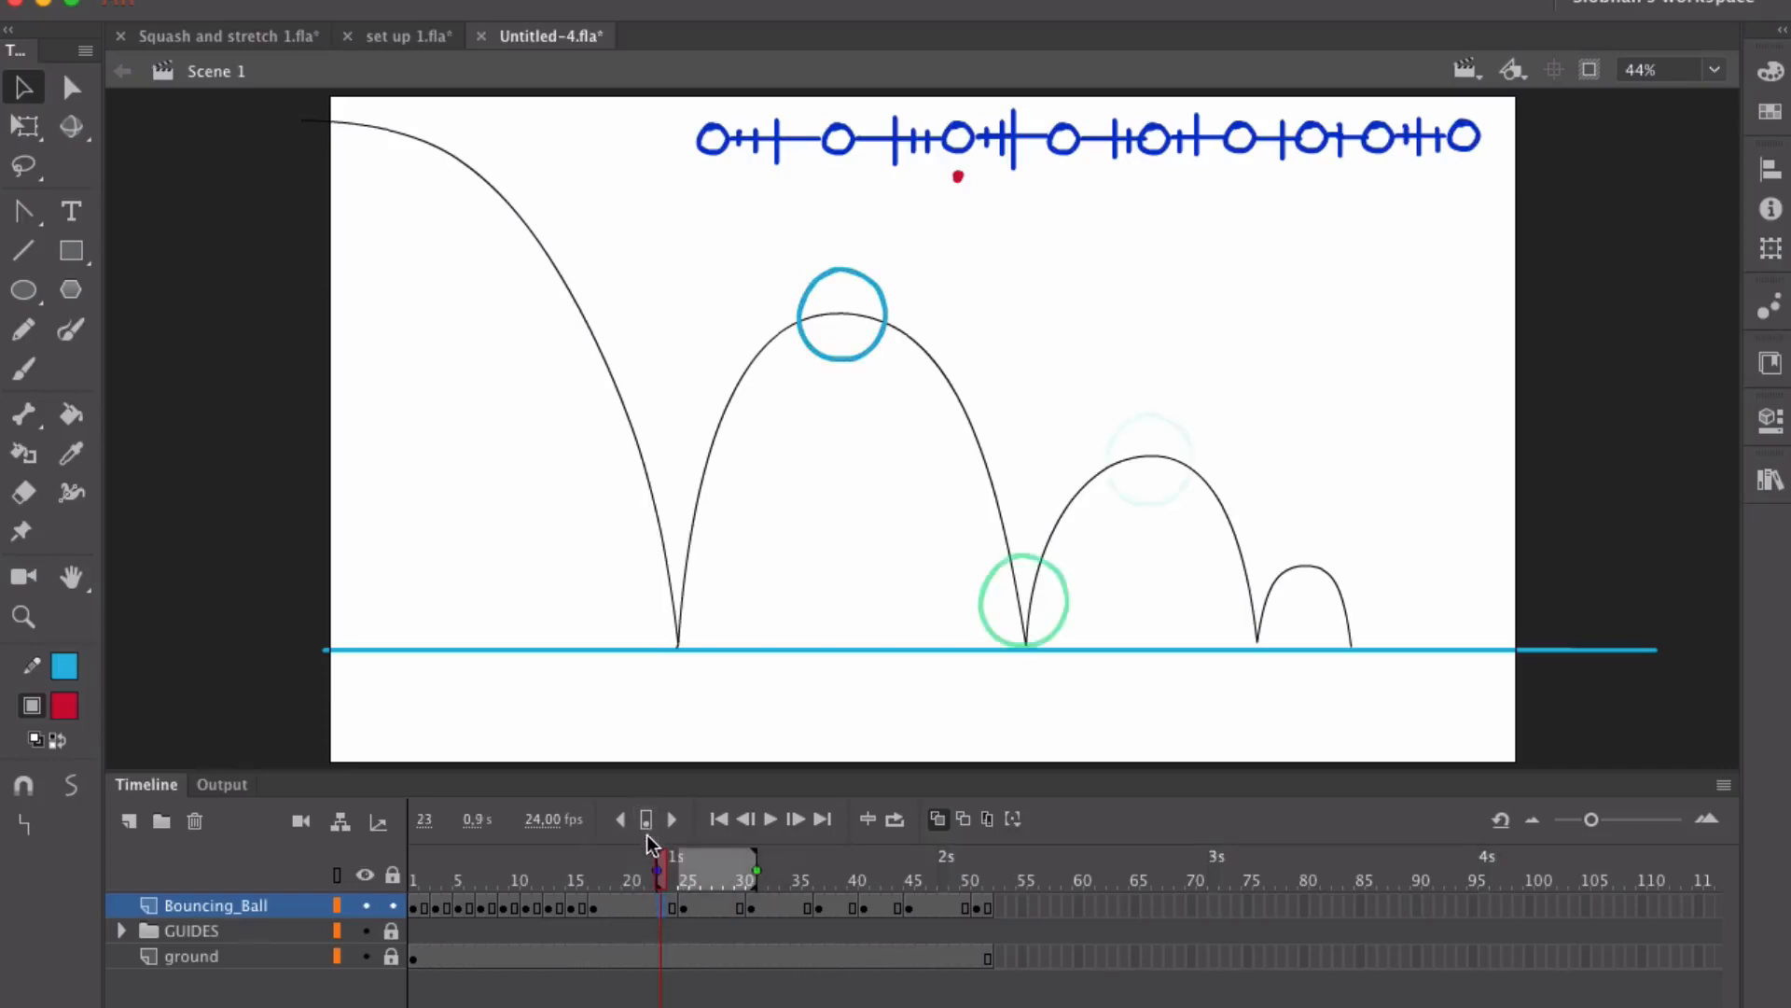
drag(657, 853, 590, 854)
drag(749, 873, 663, 875)
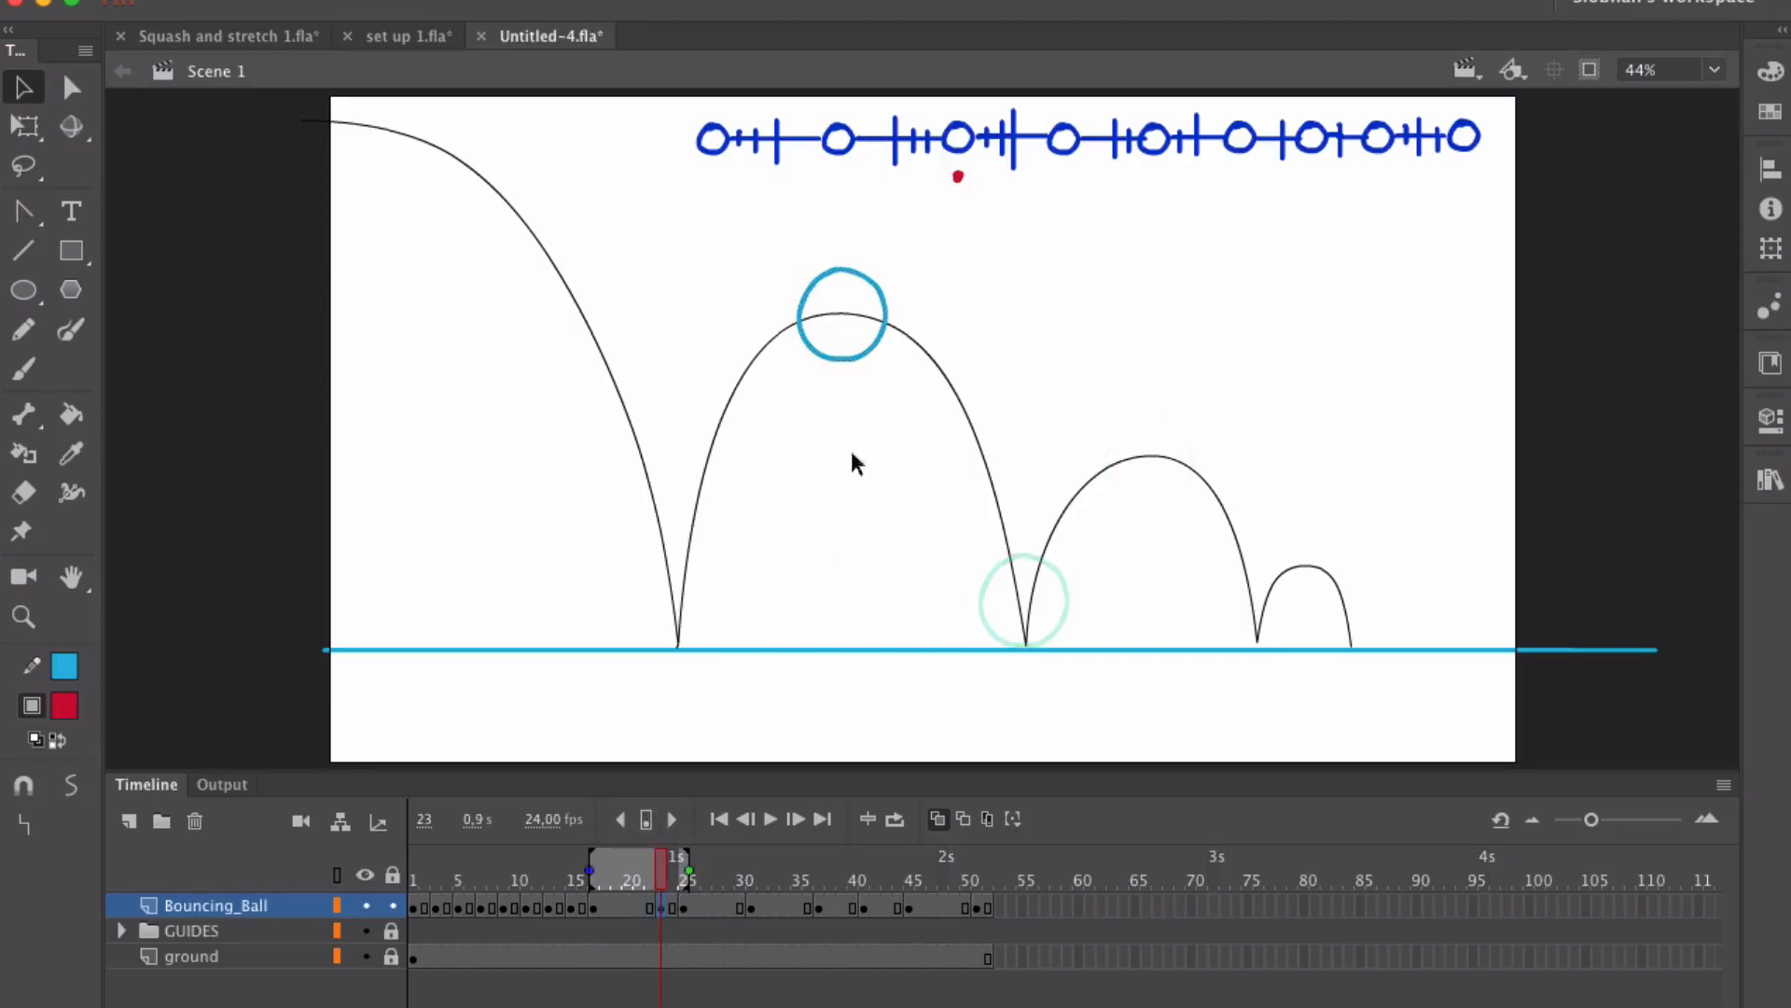
drag(864, 351, 990, 483)
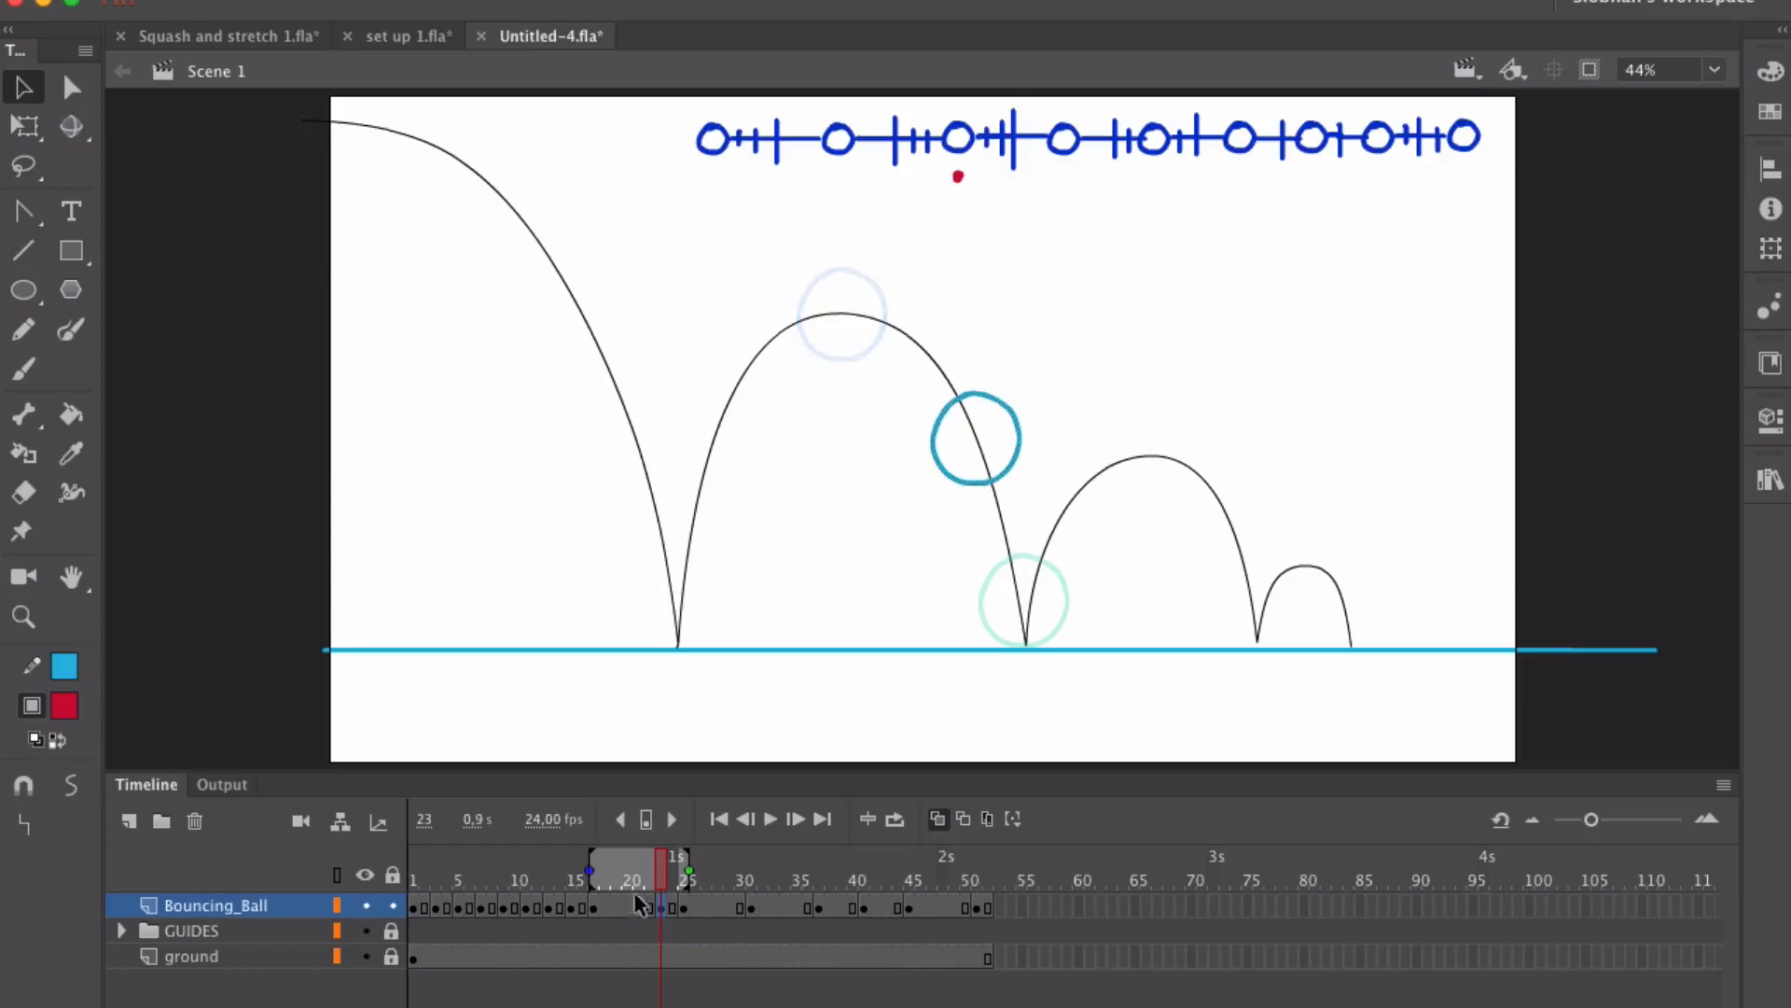
Step: Add keyframes at frames 21 and 19, spacing the ball closer toward the second arc's peak, and scrub forward to frame 25
click(637, 910)
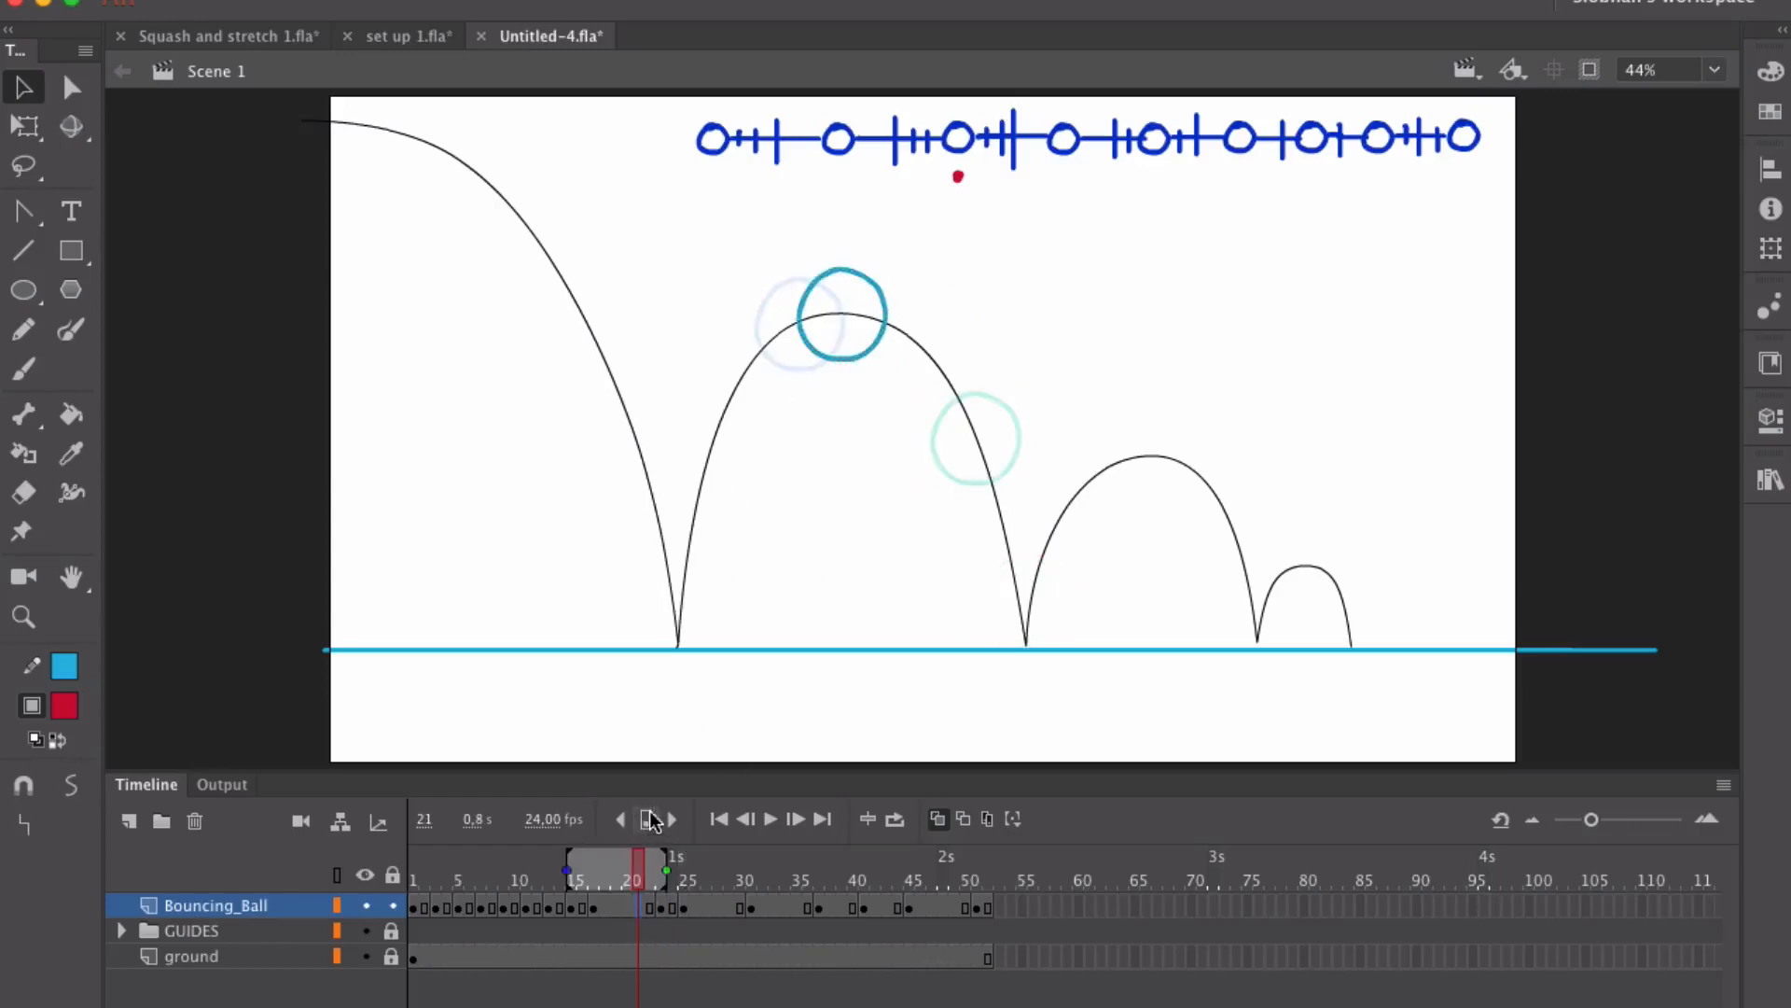
drag(865, 355, 948, 384)
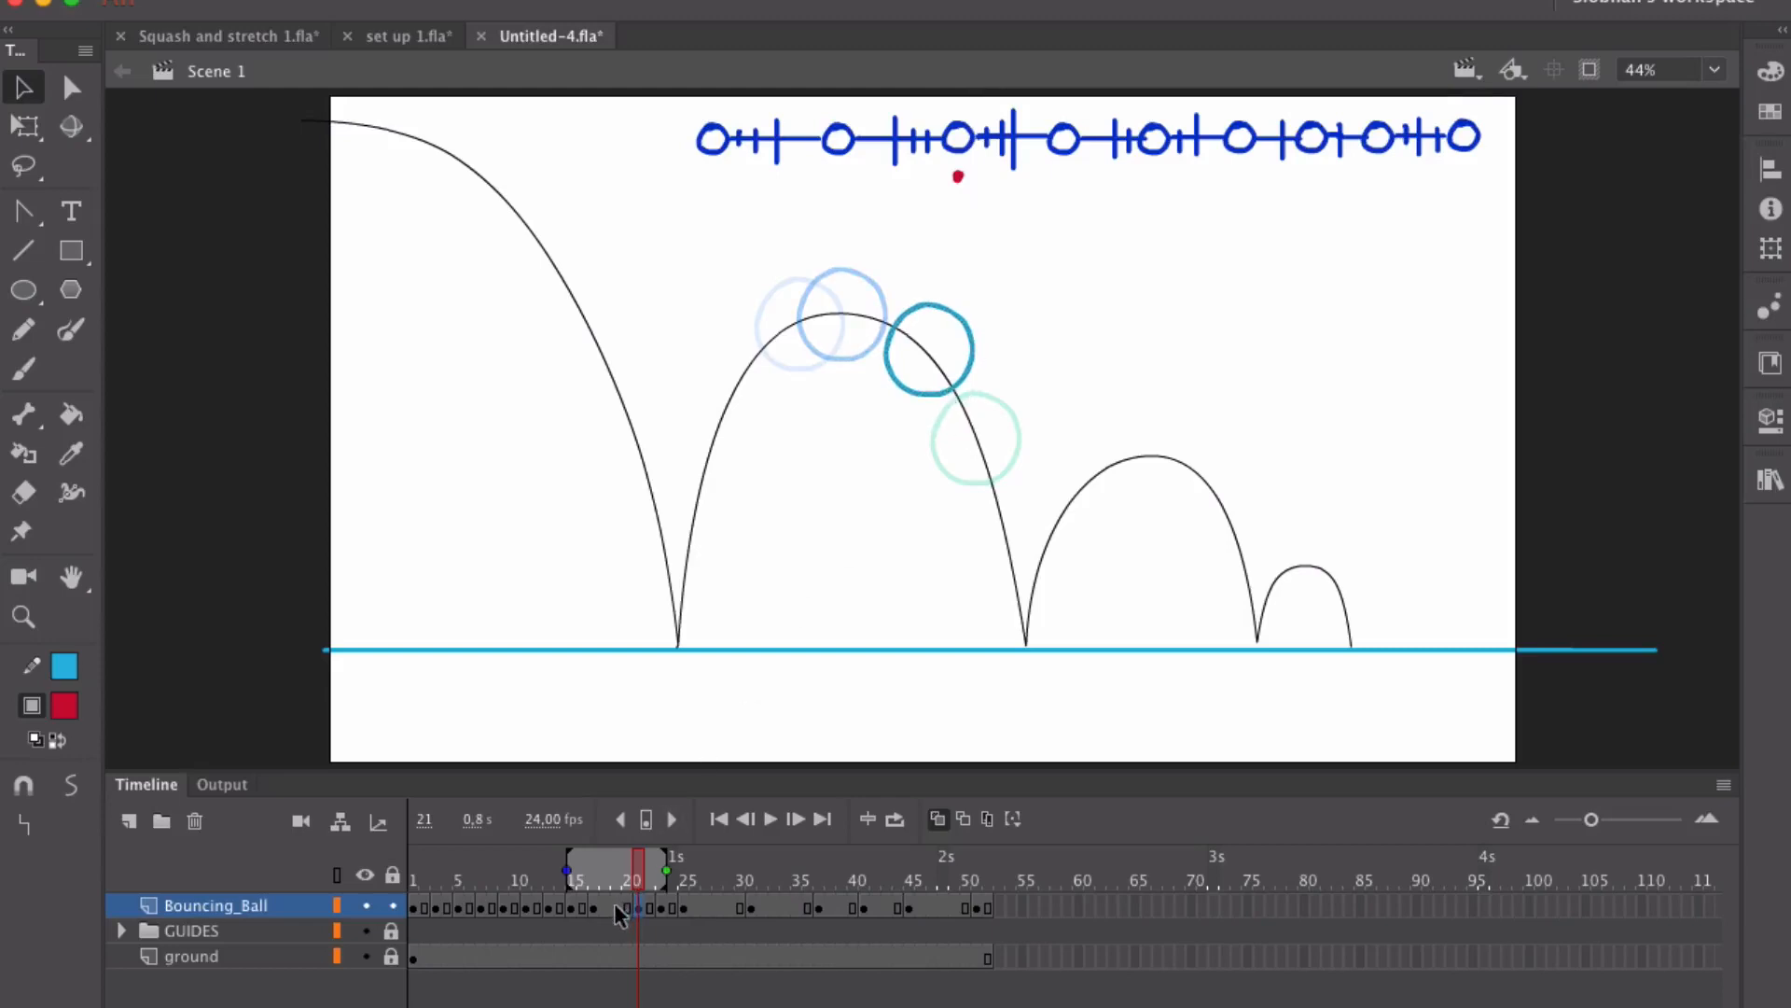
click(615, 903)
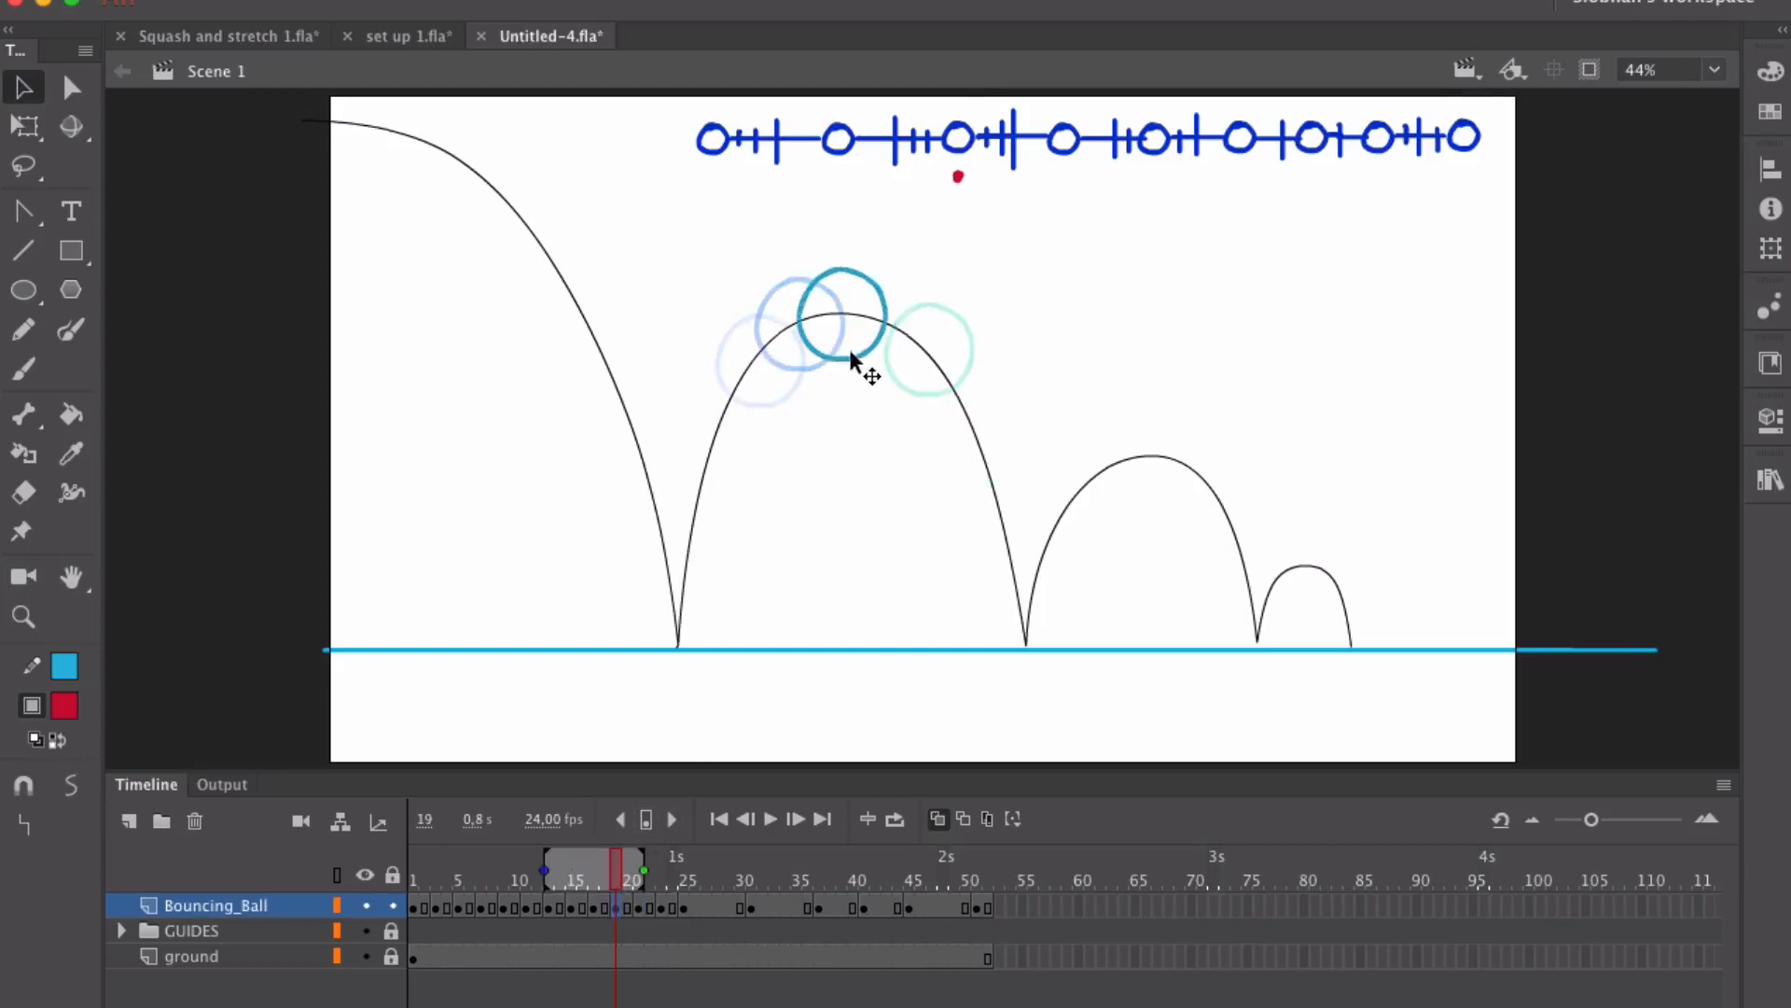
drag(860, 366, 912, 367)
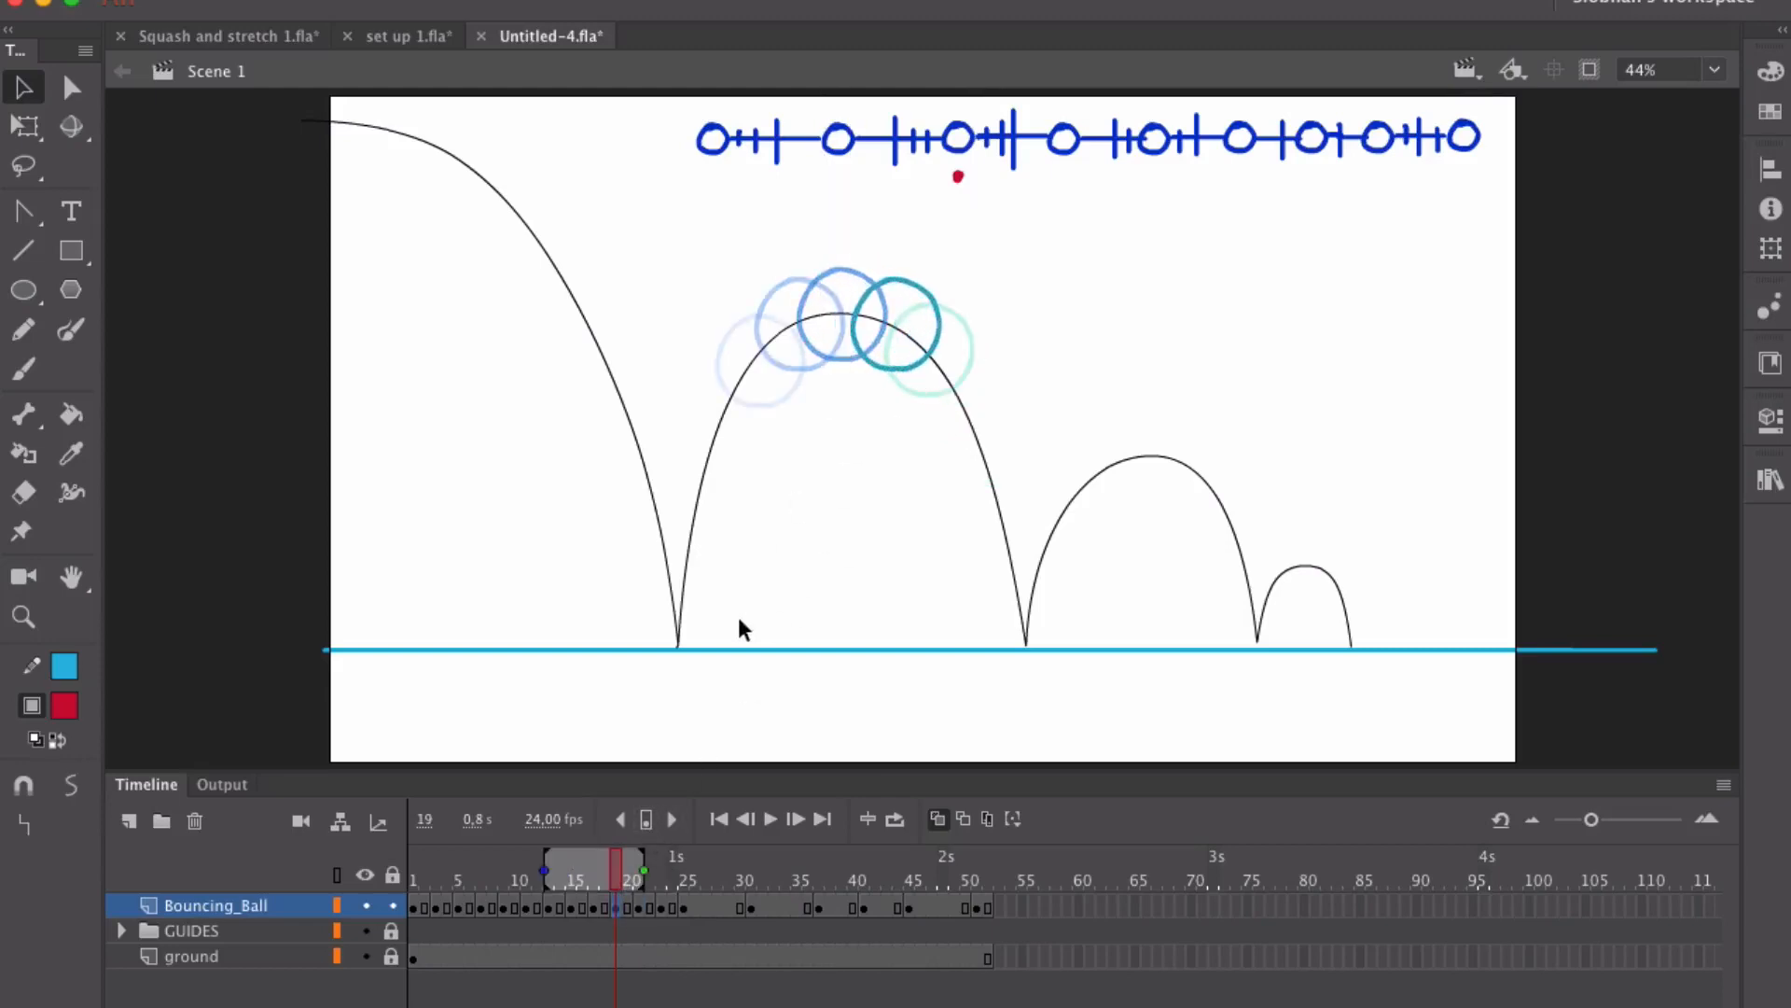
click(669, 862)
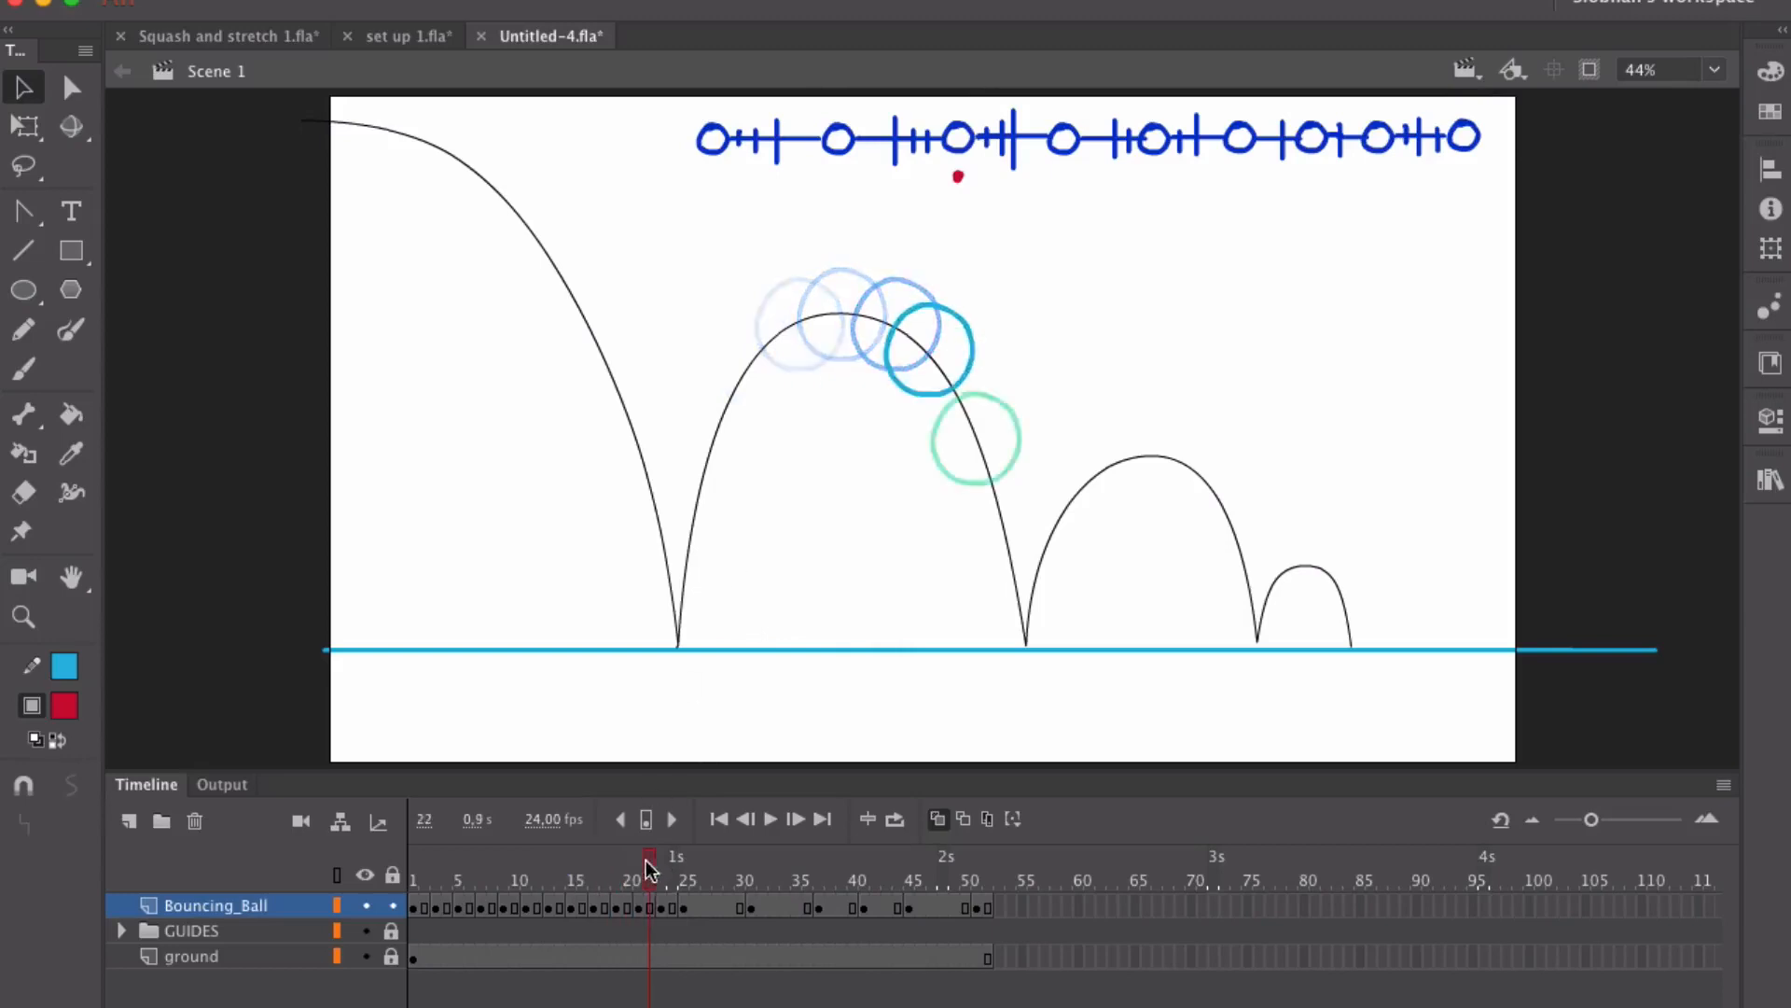
drag(669, 862, 682, 862)
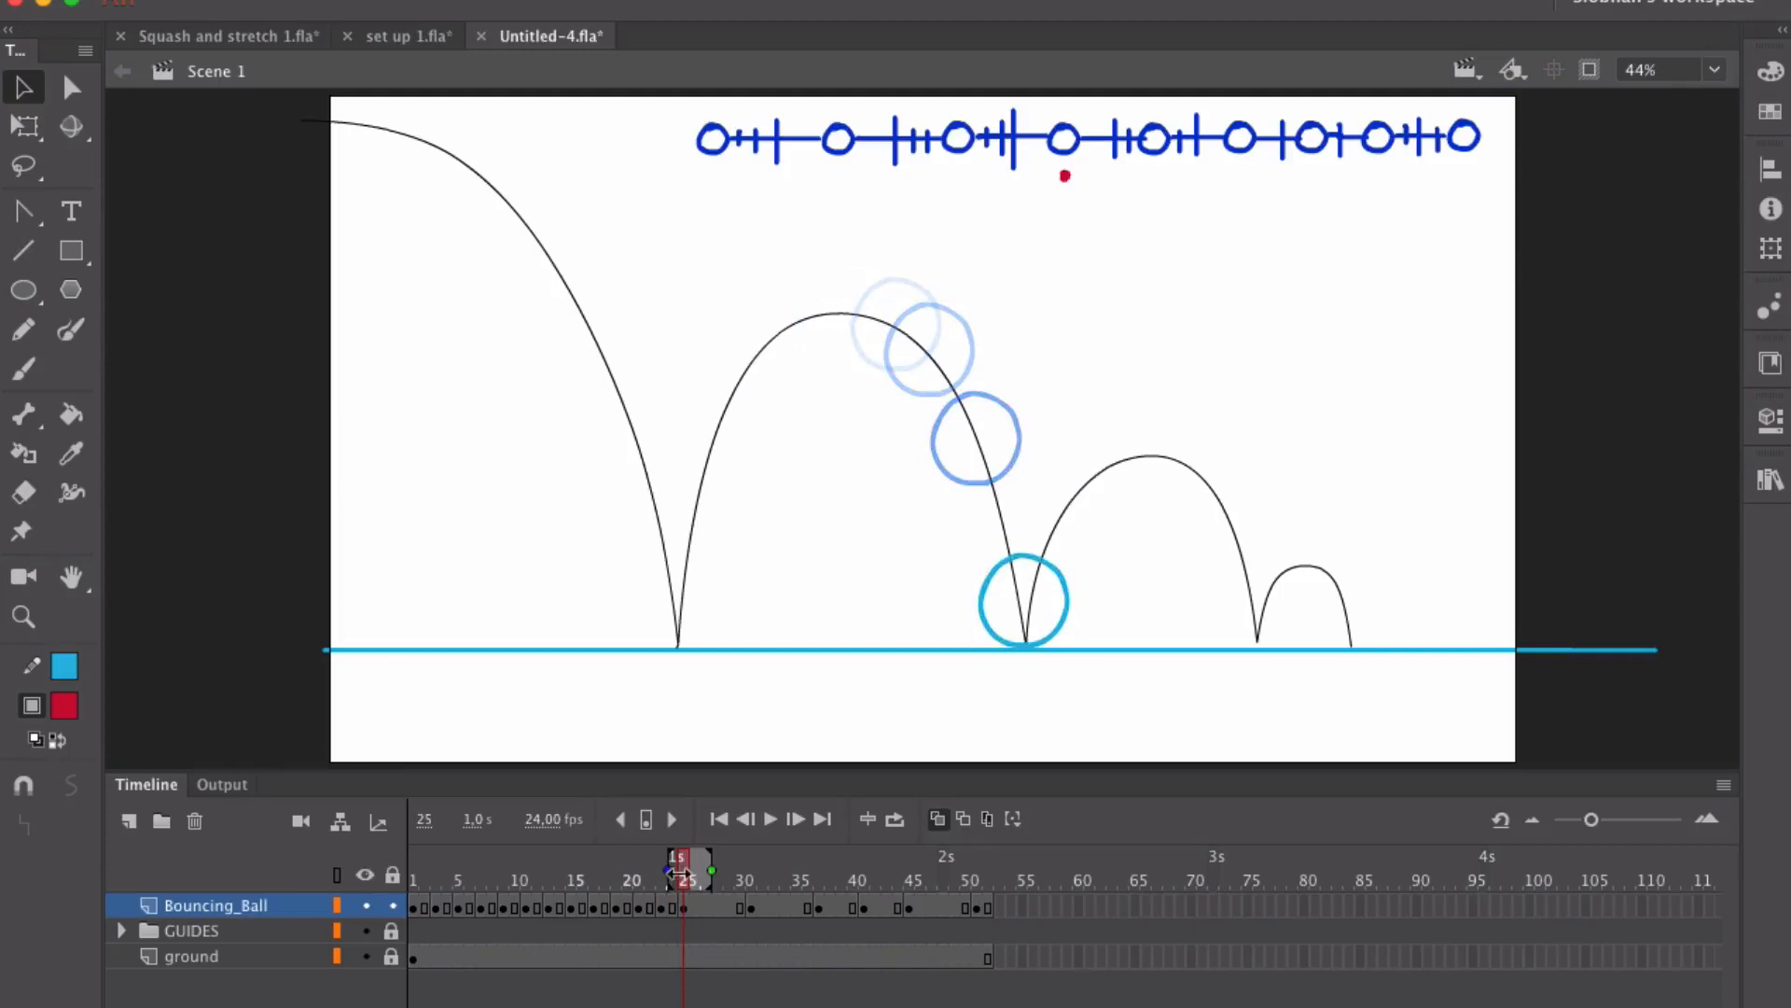
Step: Extend the onion skin range to frame 31, and add a keyframe at frame 27 with the ball on the third arc's rising side
drag(680, 872, 760, 884)
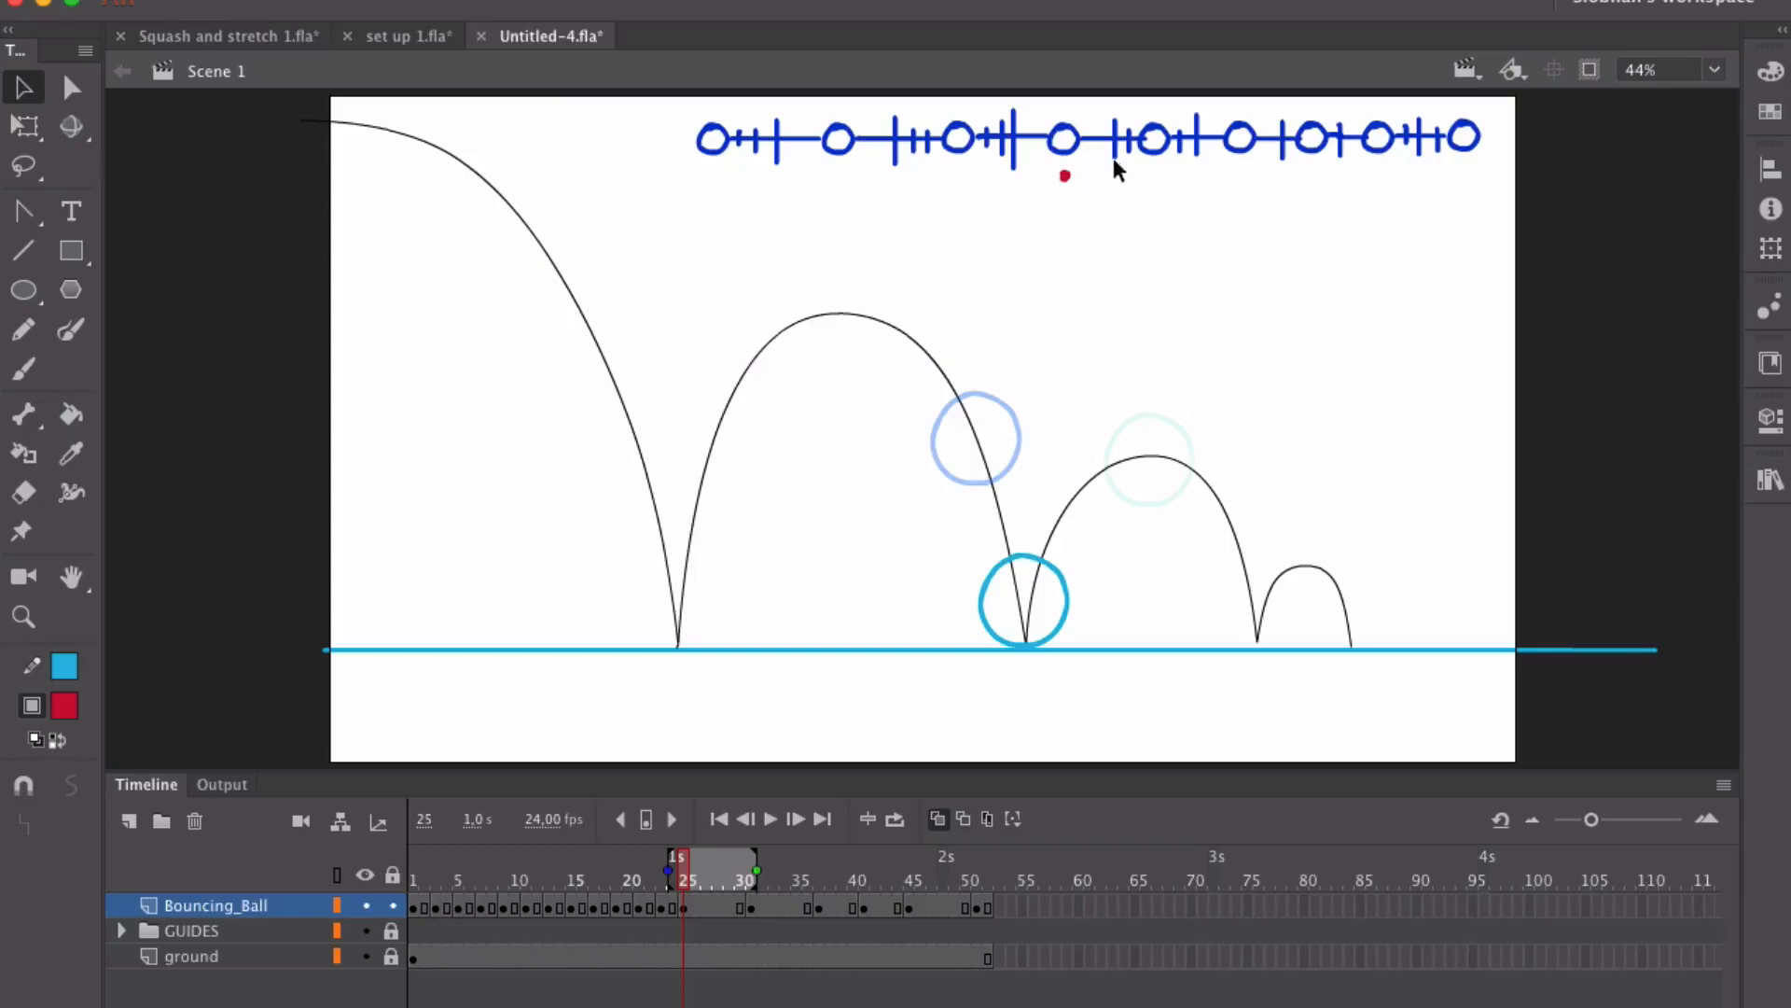
click(700, 909)
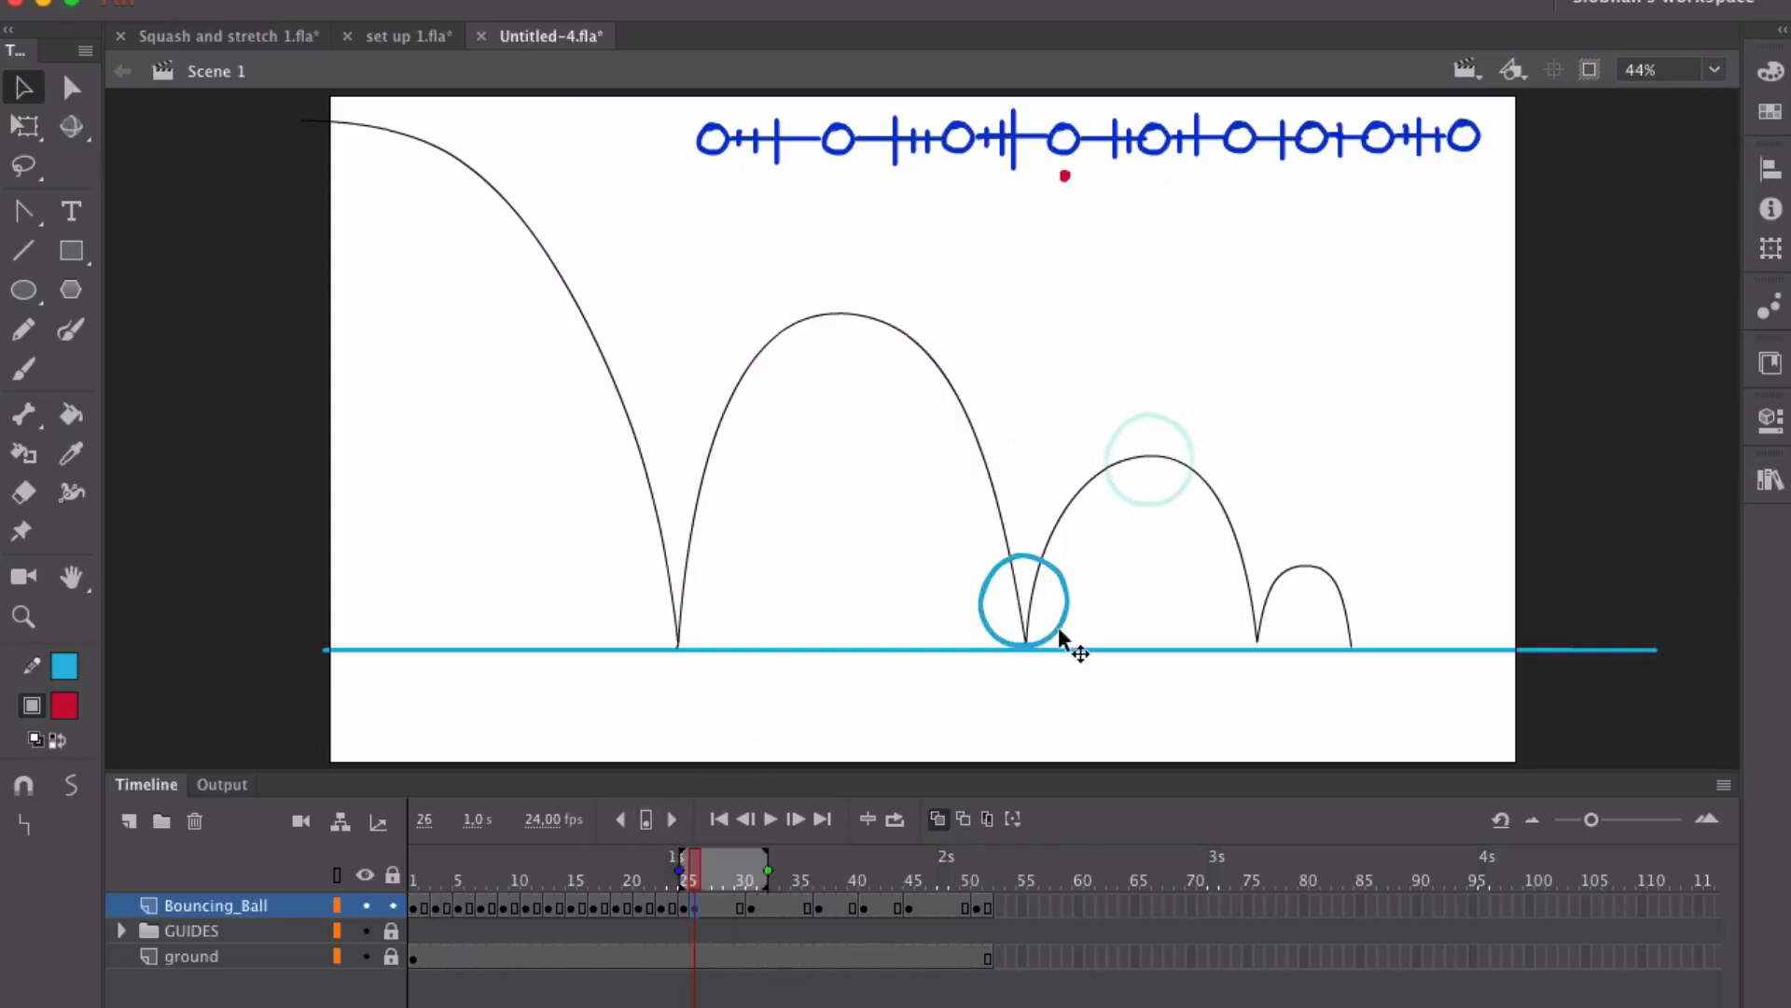
drag(1068, 644, 1102, 543)
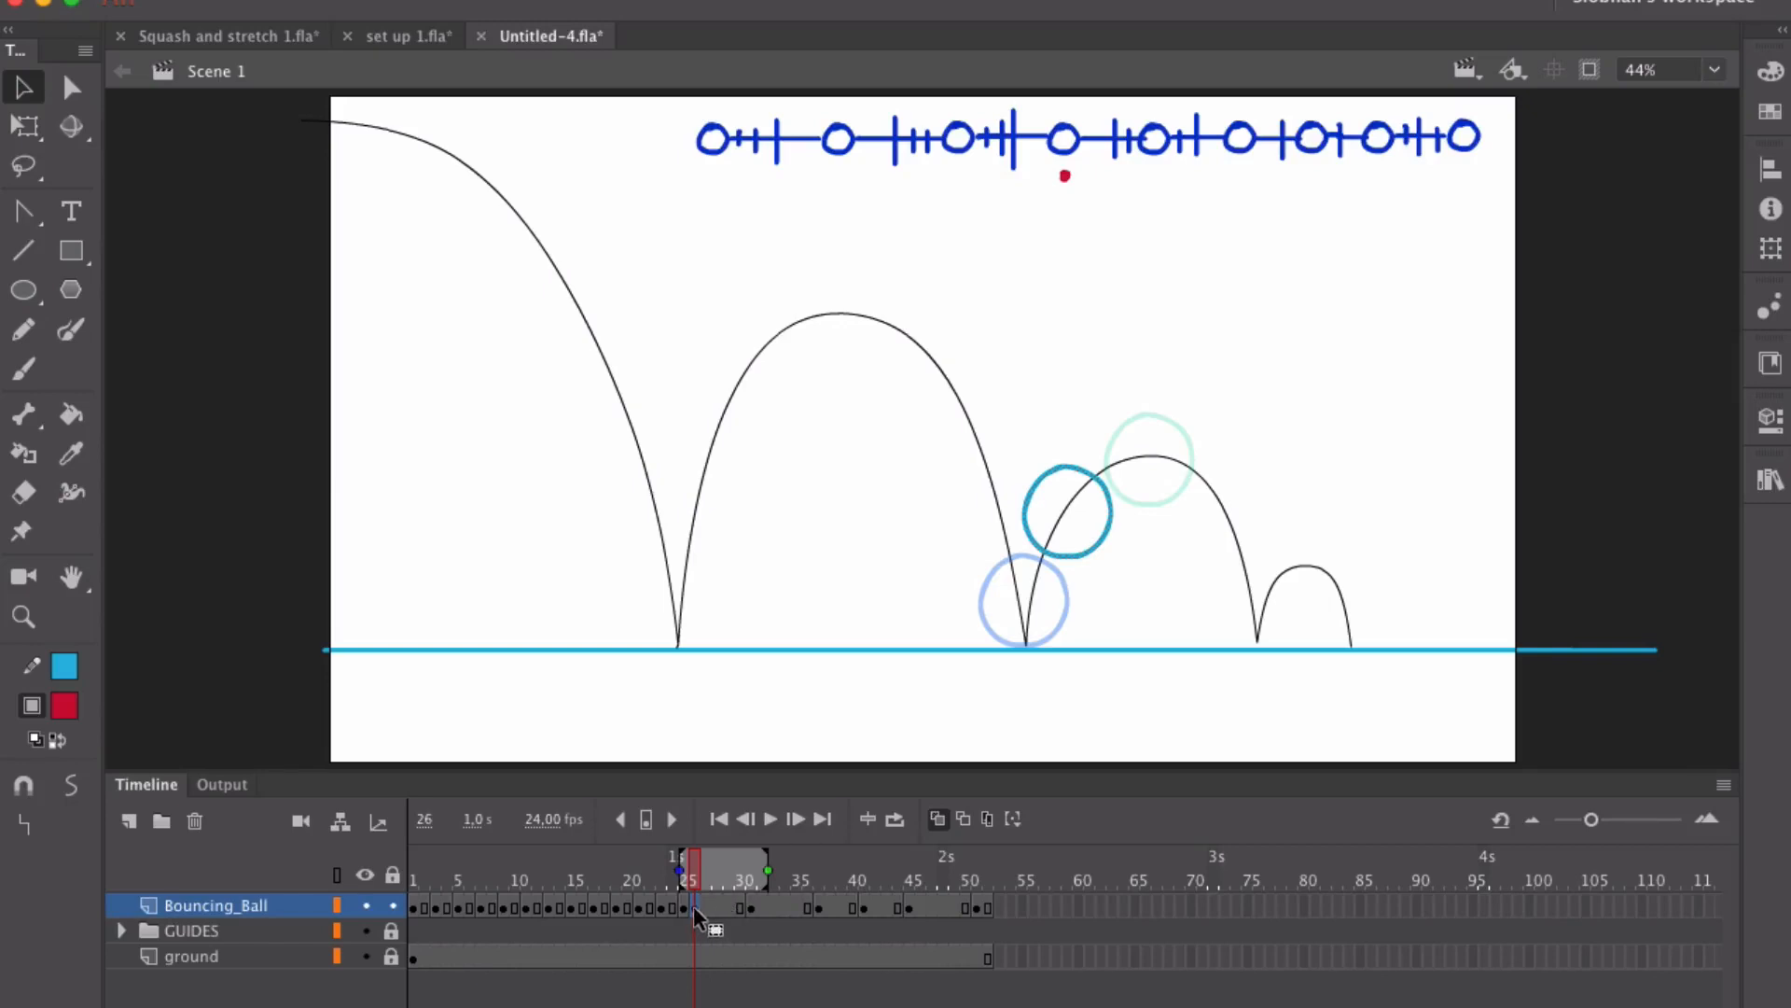
click(703, 930)
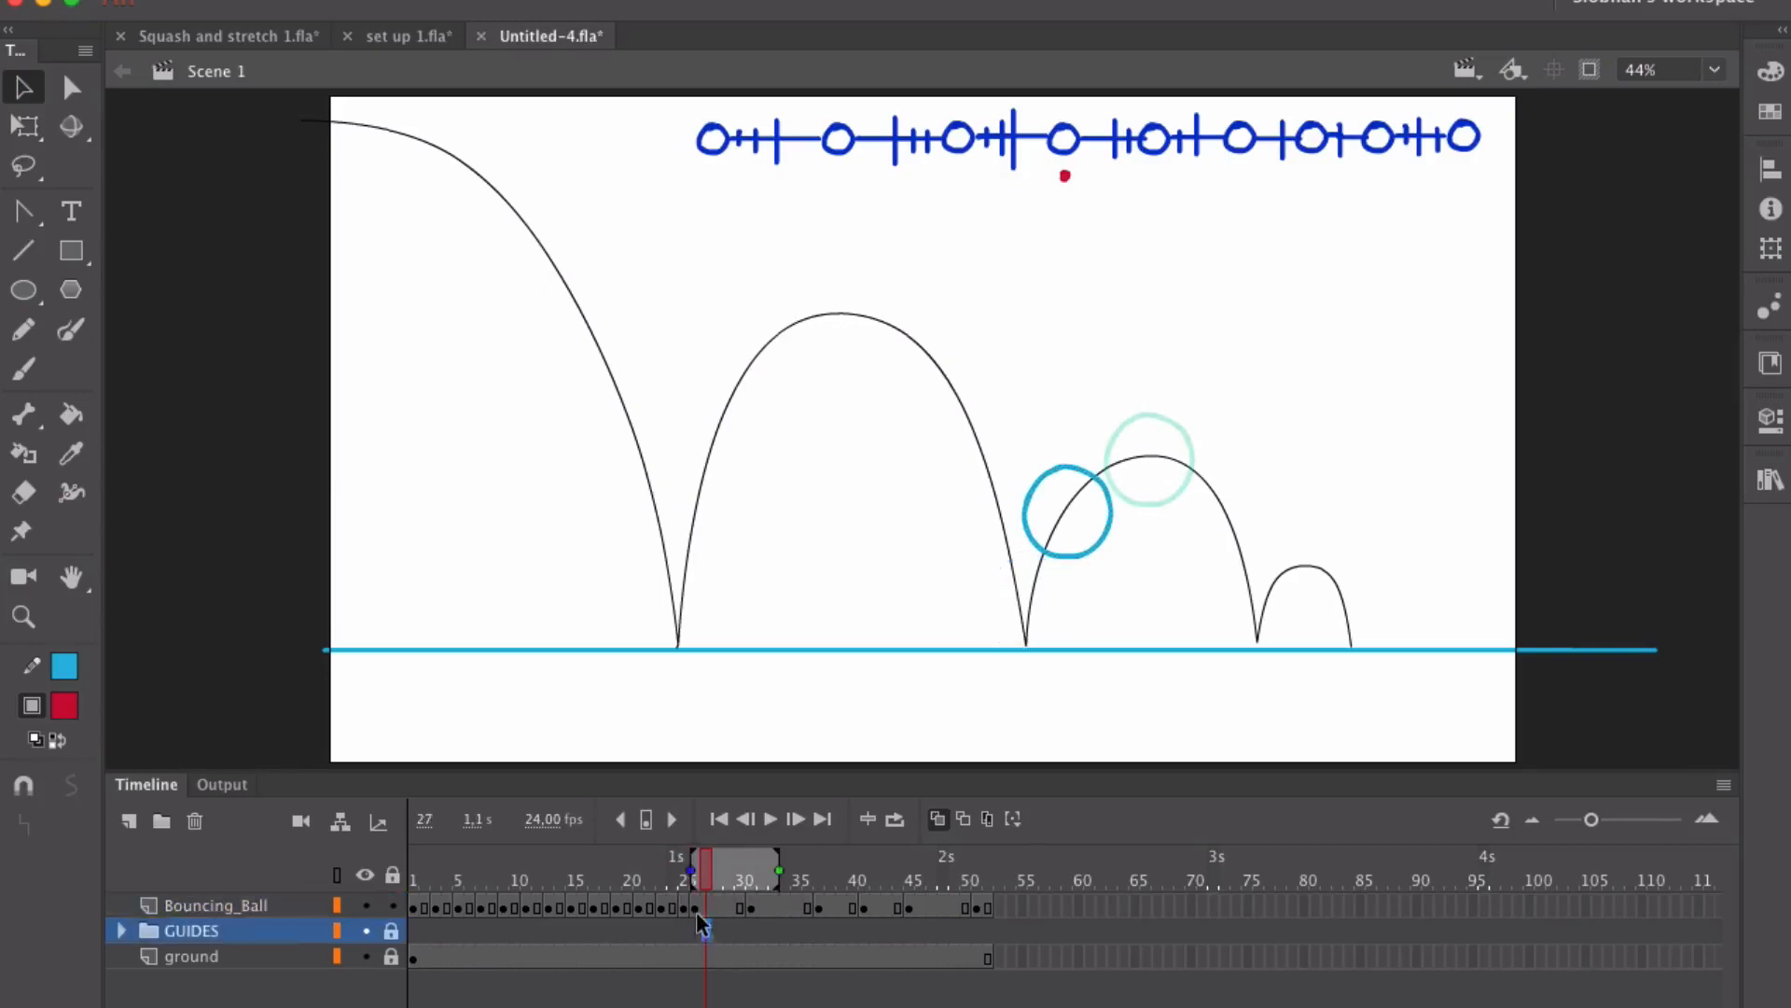
click(696, 914)
drag(700, 906, 711, 910)
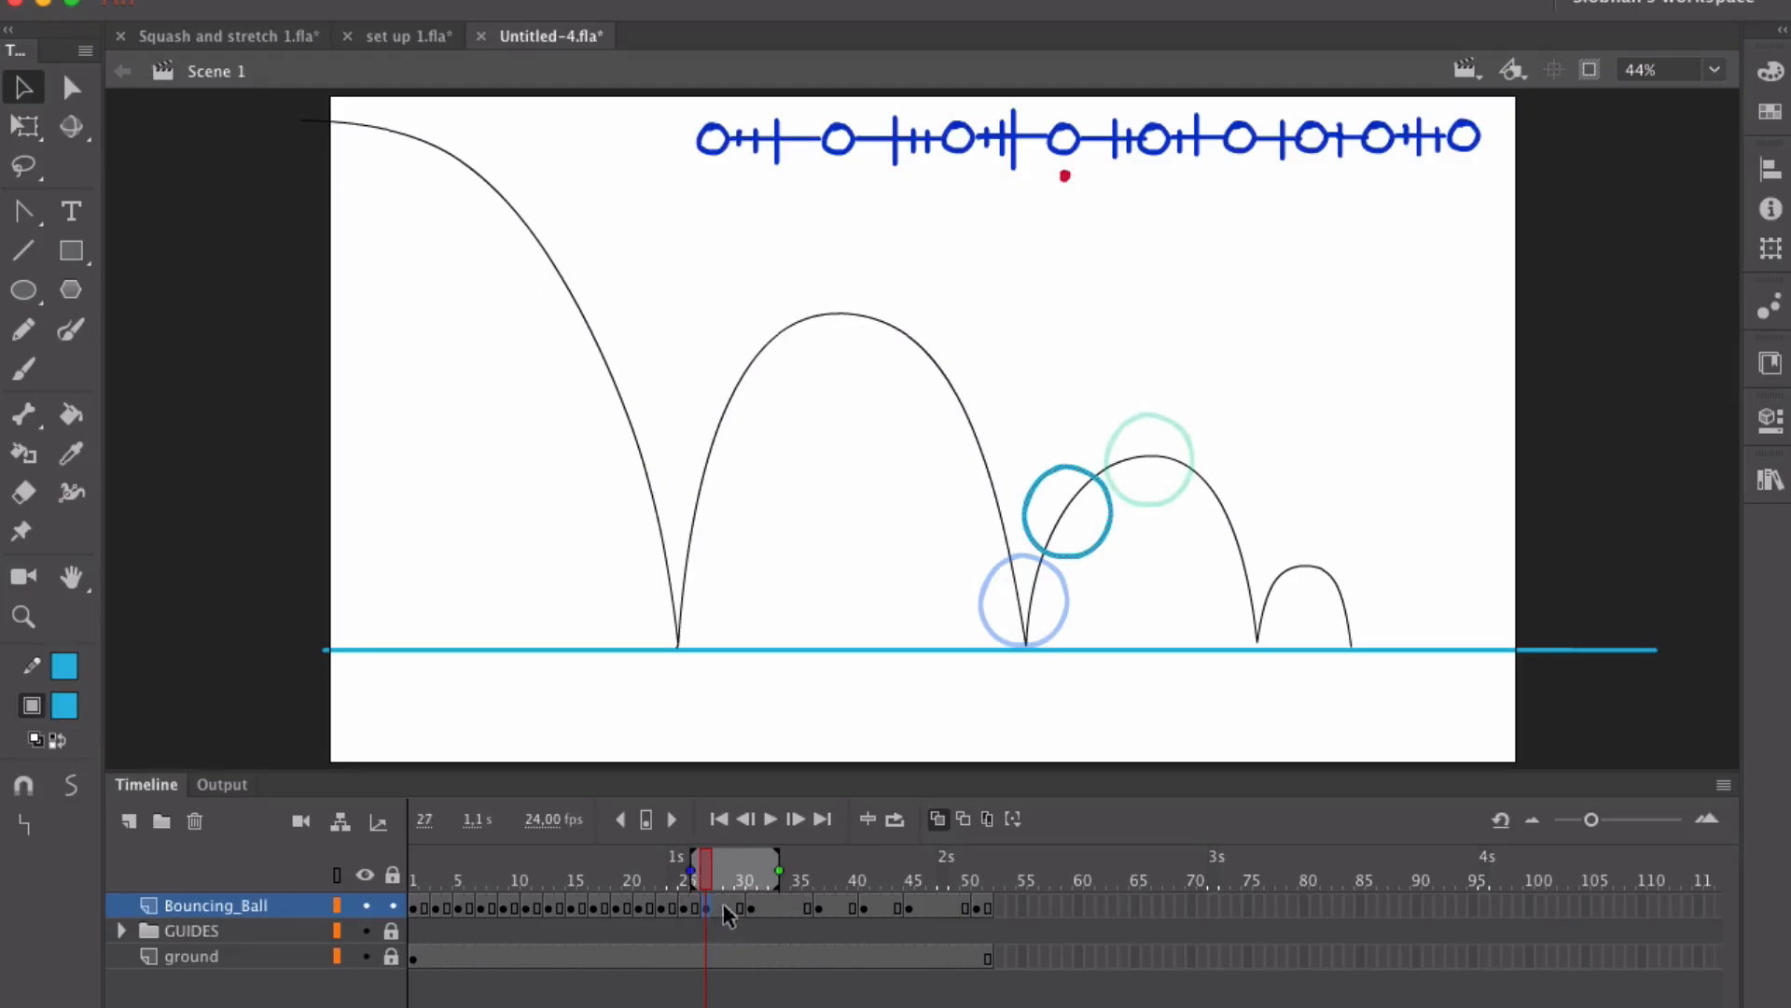
Step: Add a keyframe at frame 29 and move the ball along the third arc, closer to its peak
click(728, 908)
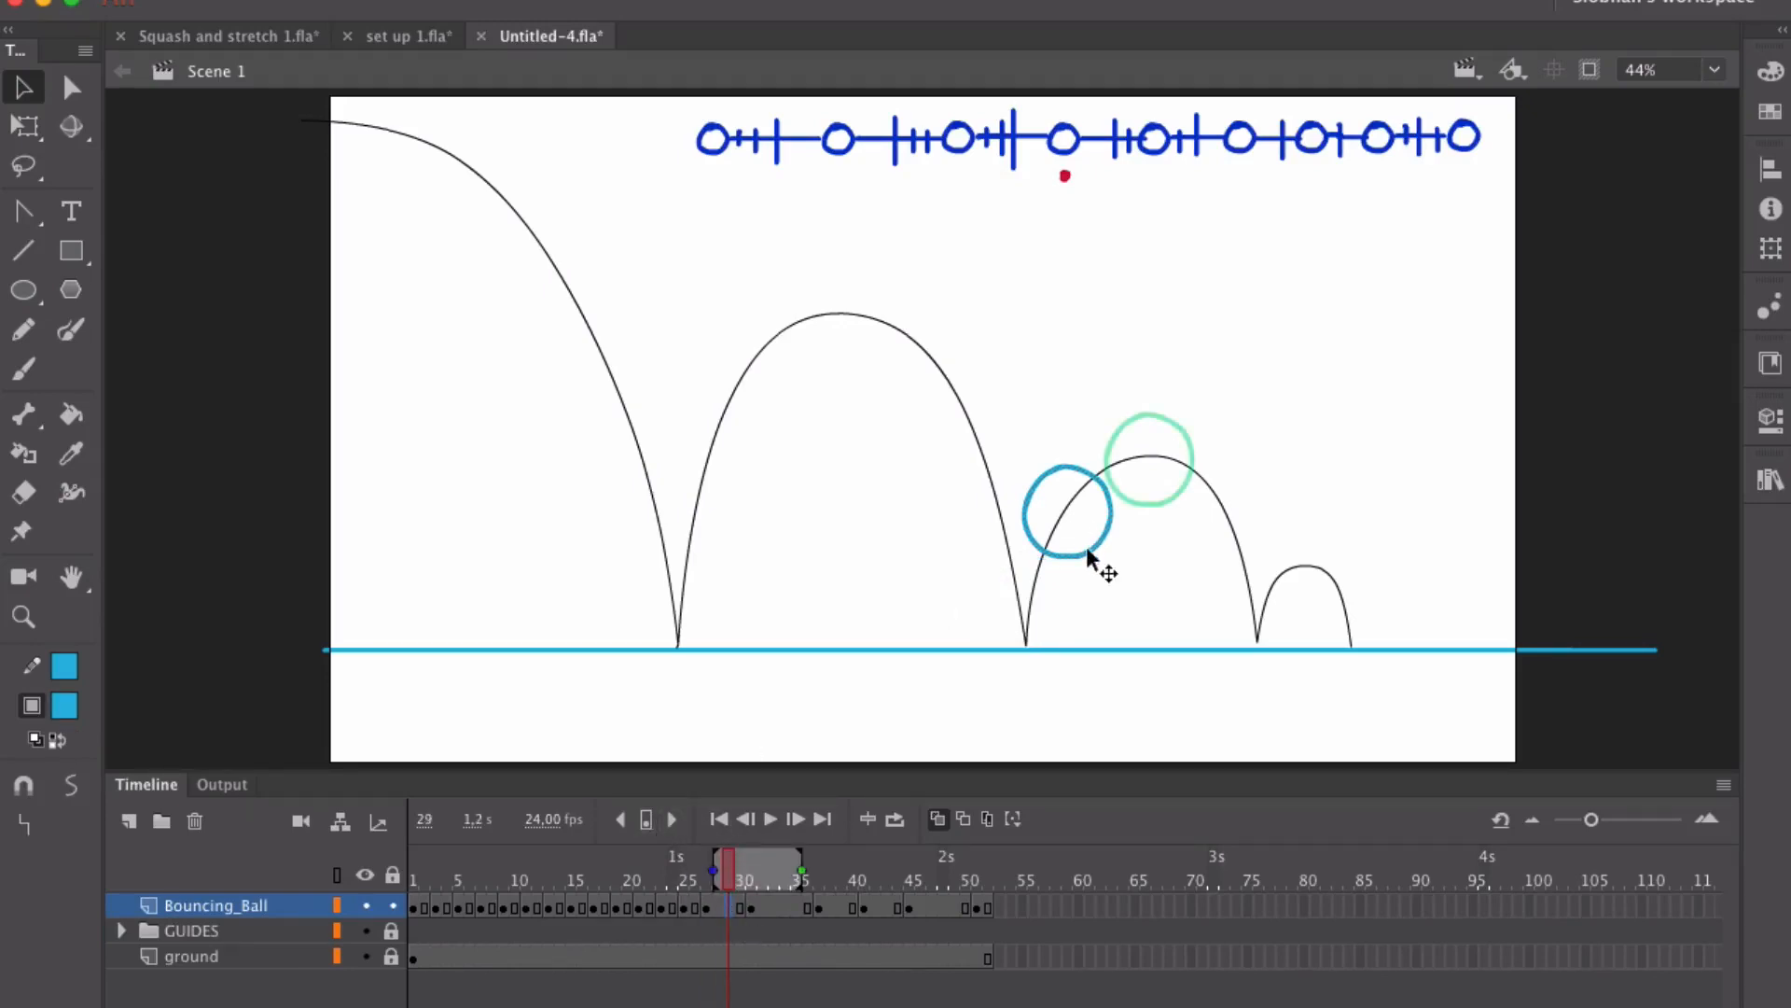
drag(1089, 553, 1143, 525)
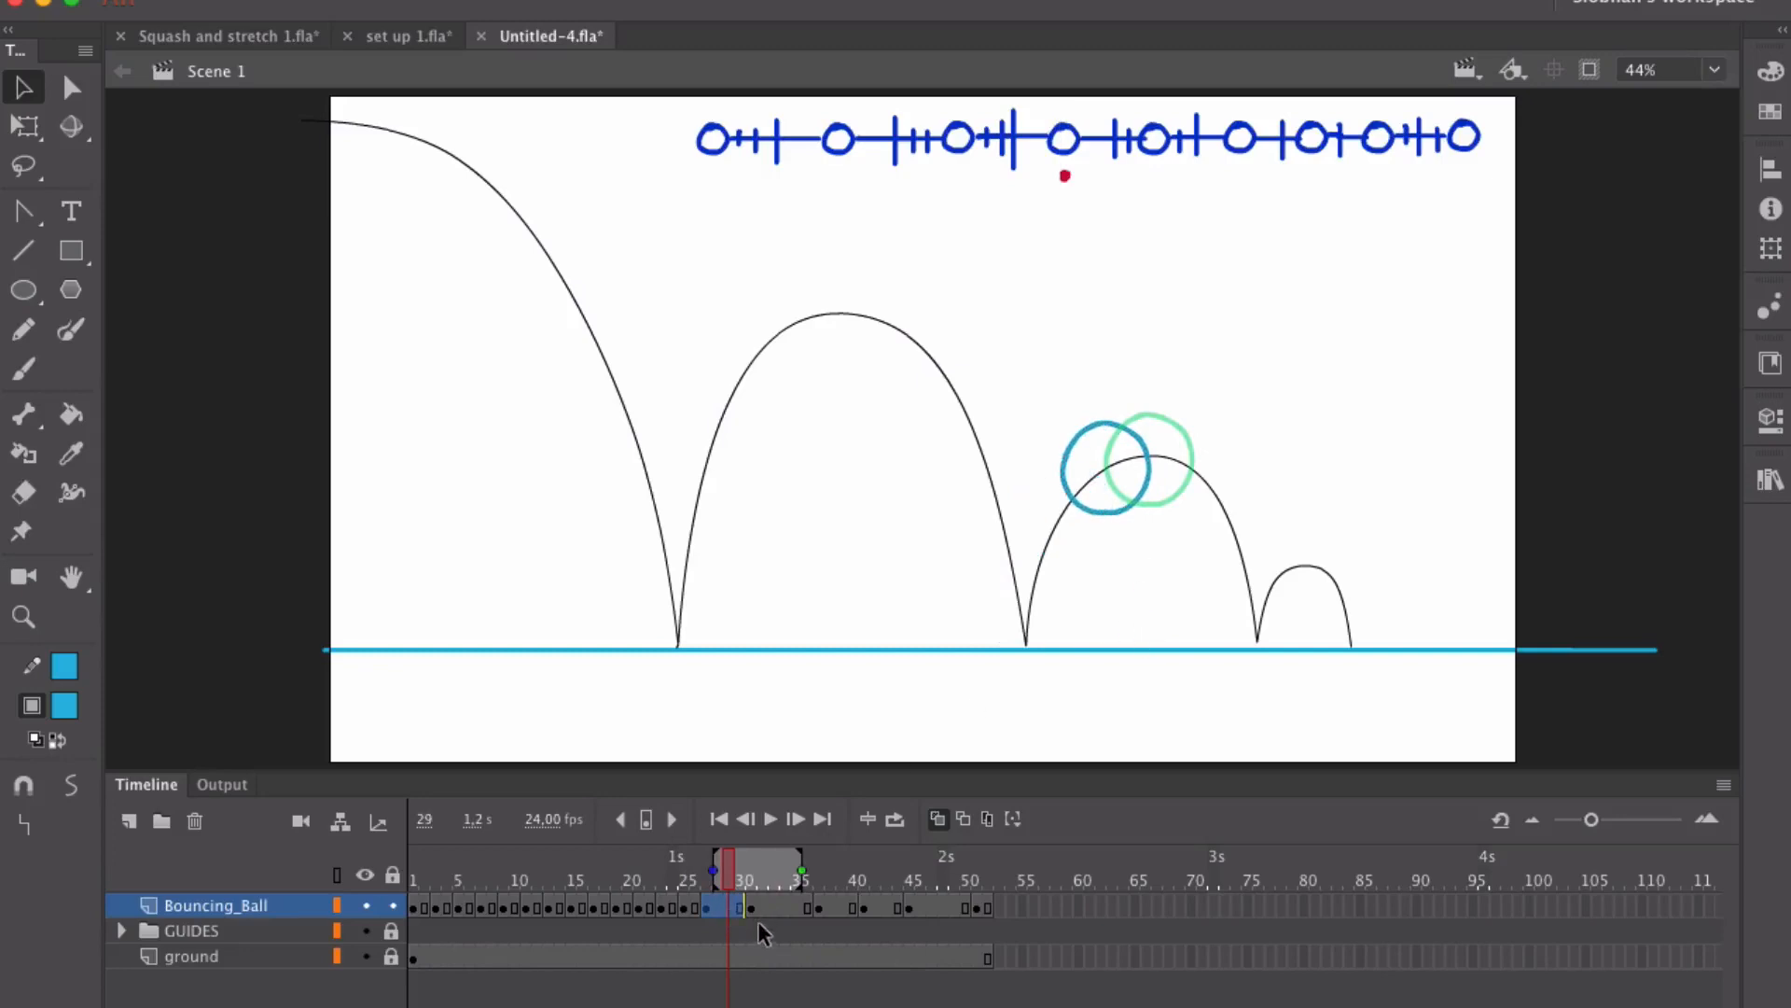
key(ctrl+z)
key(F6)
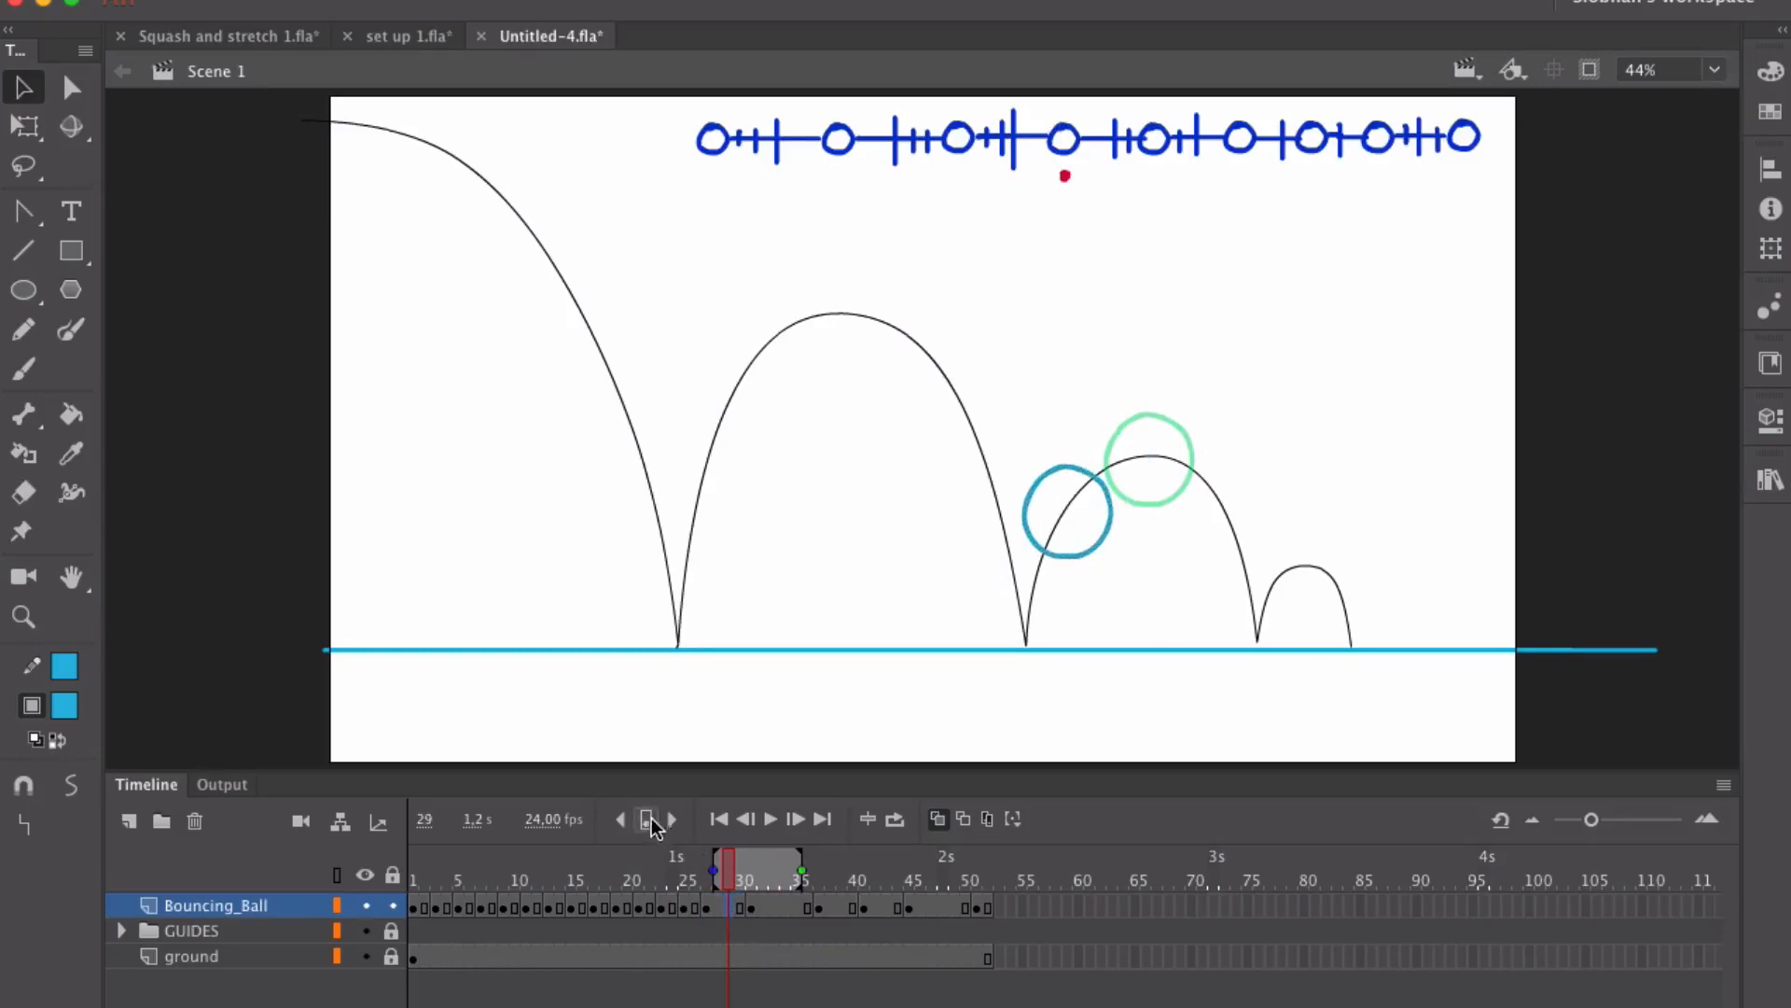
drag(1087, 554, 1127, 513)
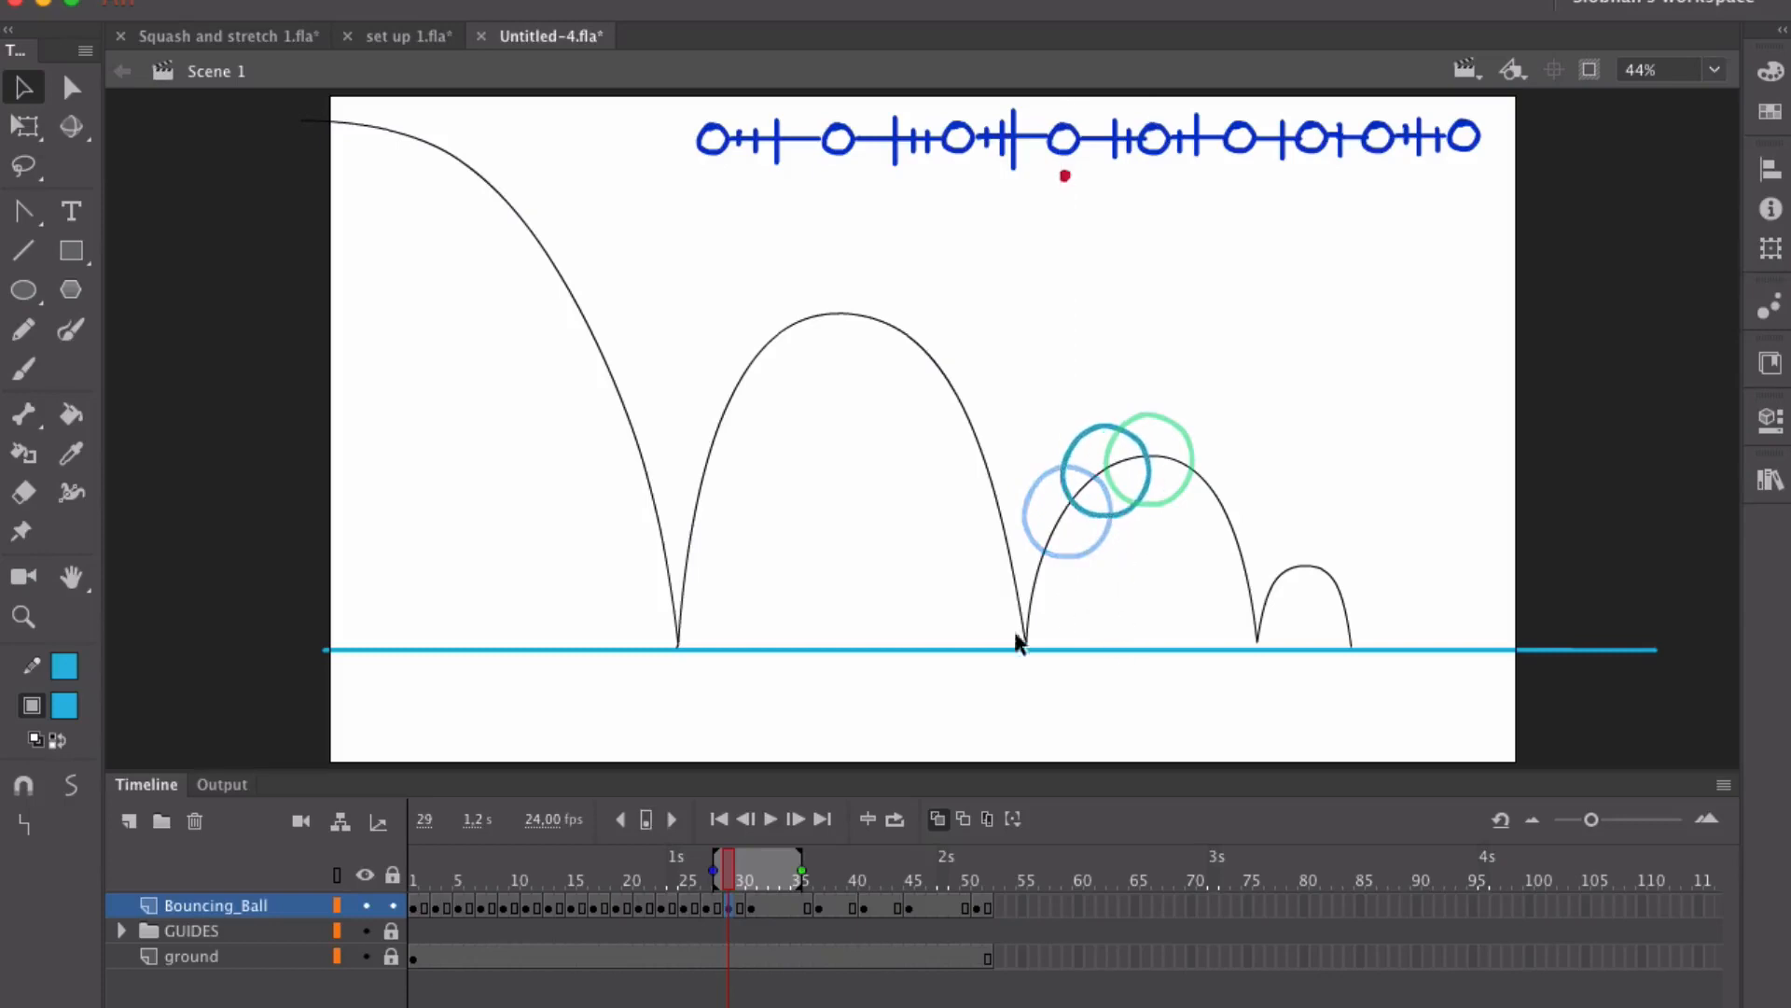
Step: Set the onion skin range to frames 31–37 and add keyframes at frames 35 and 33, spacing the ball down the third arc's falling side
click(752, 880)
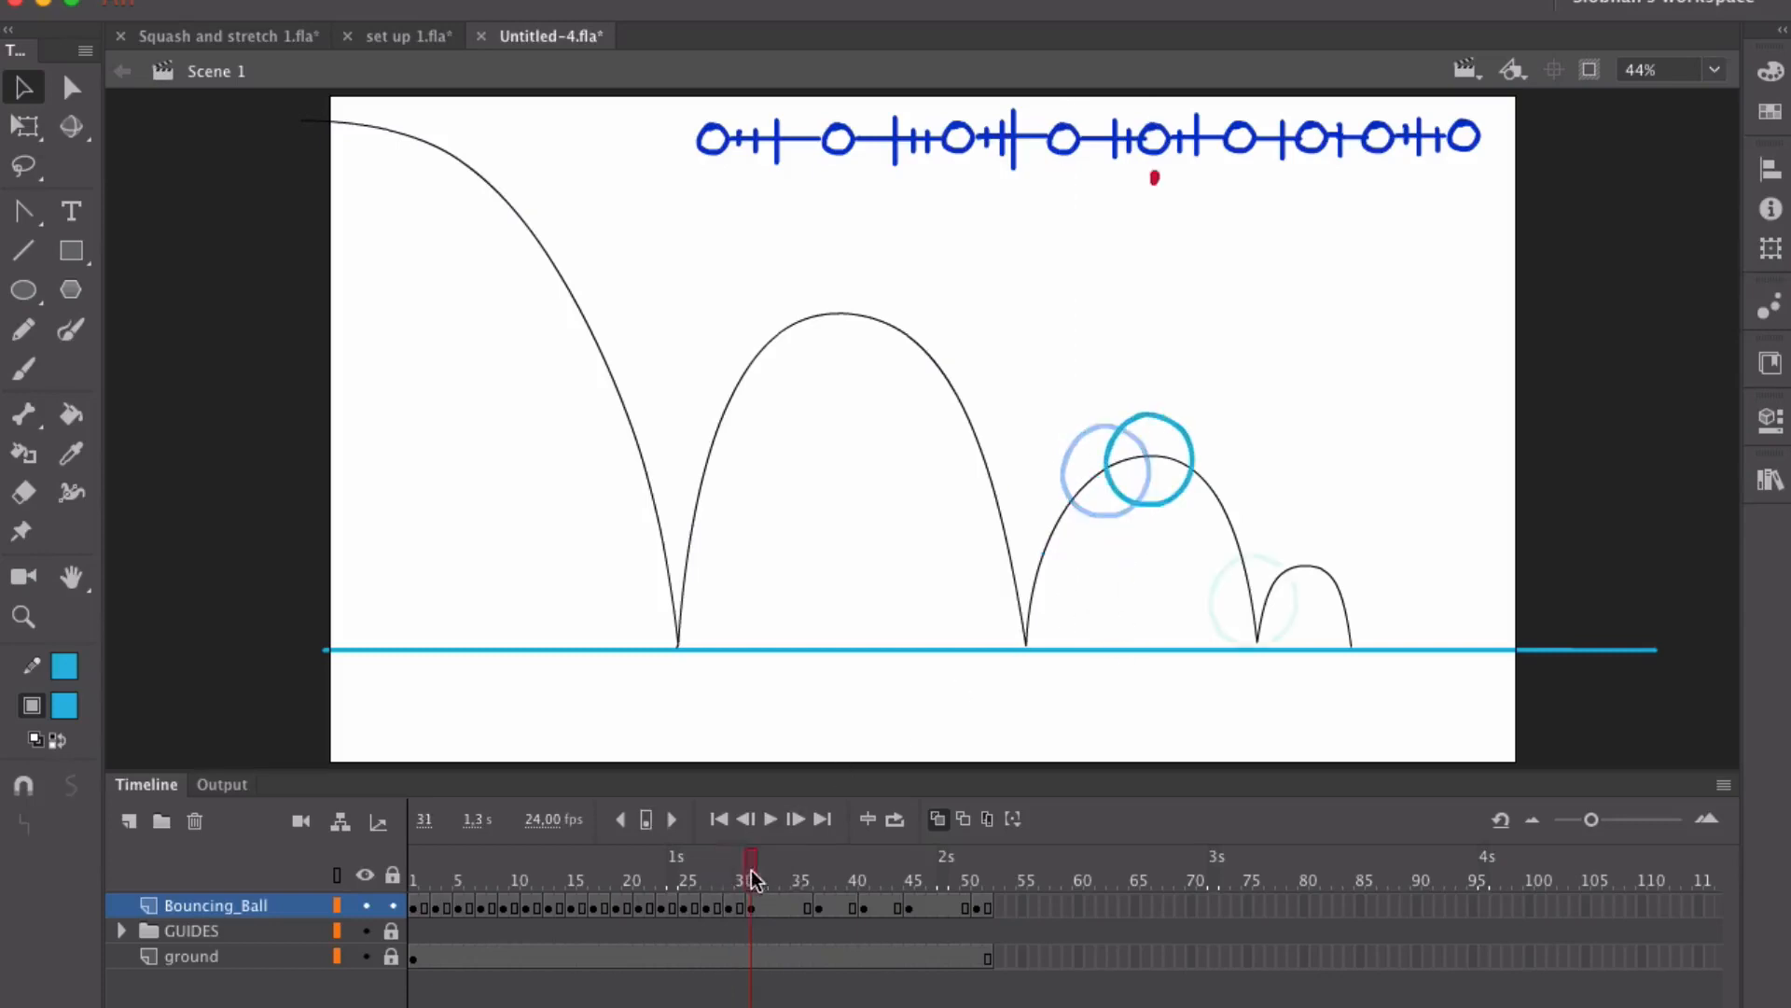
click(797, 904)
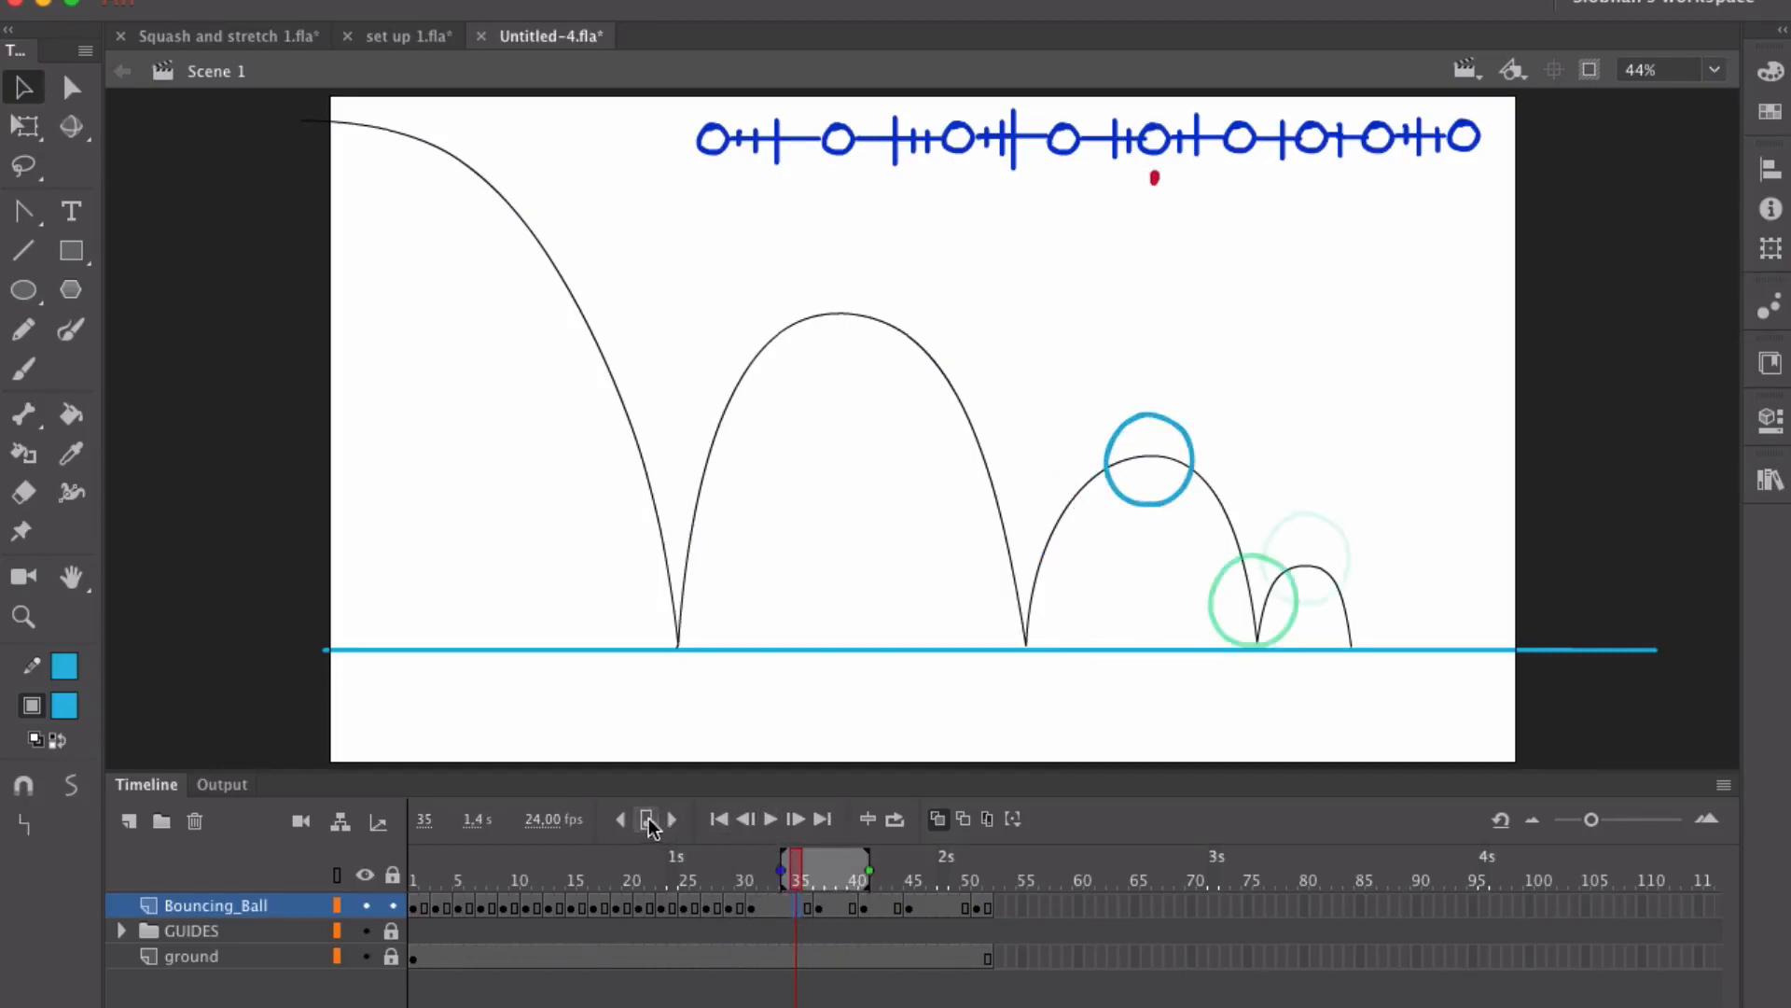
drag(780, 870, 746, 871)
drag(867, 871, 824, 872)
click(646, 820)
drag(1144, 504, 1219, 565)
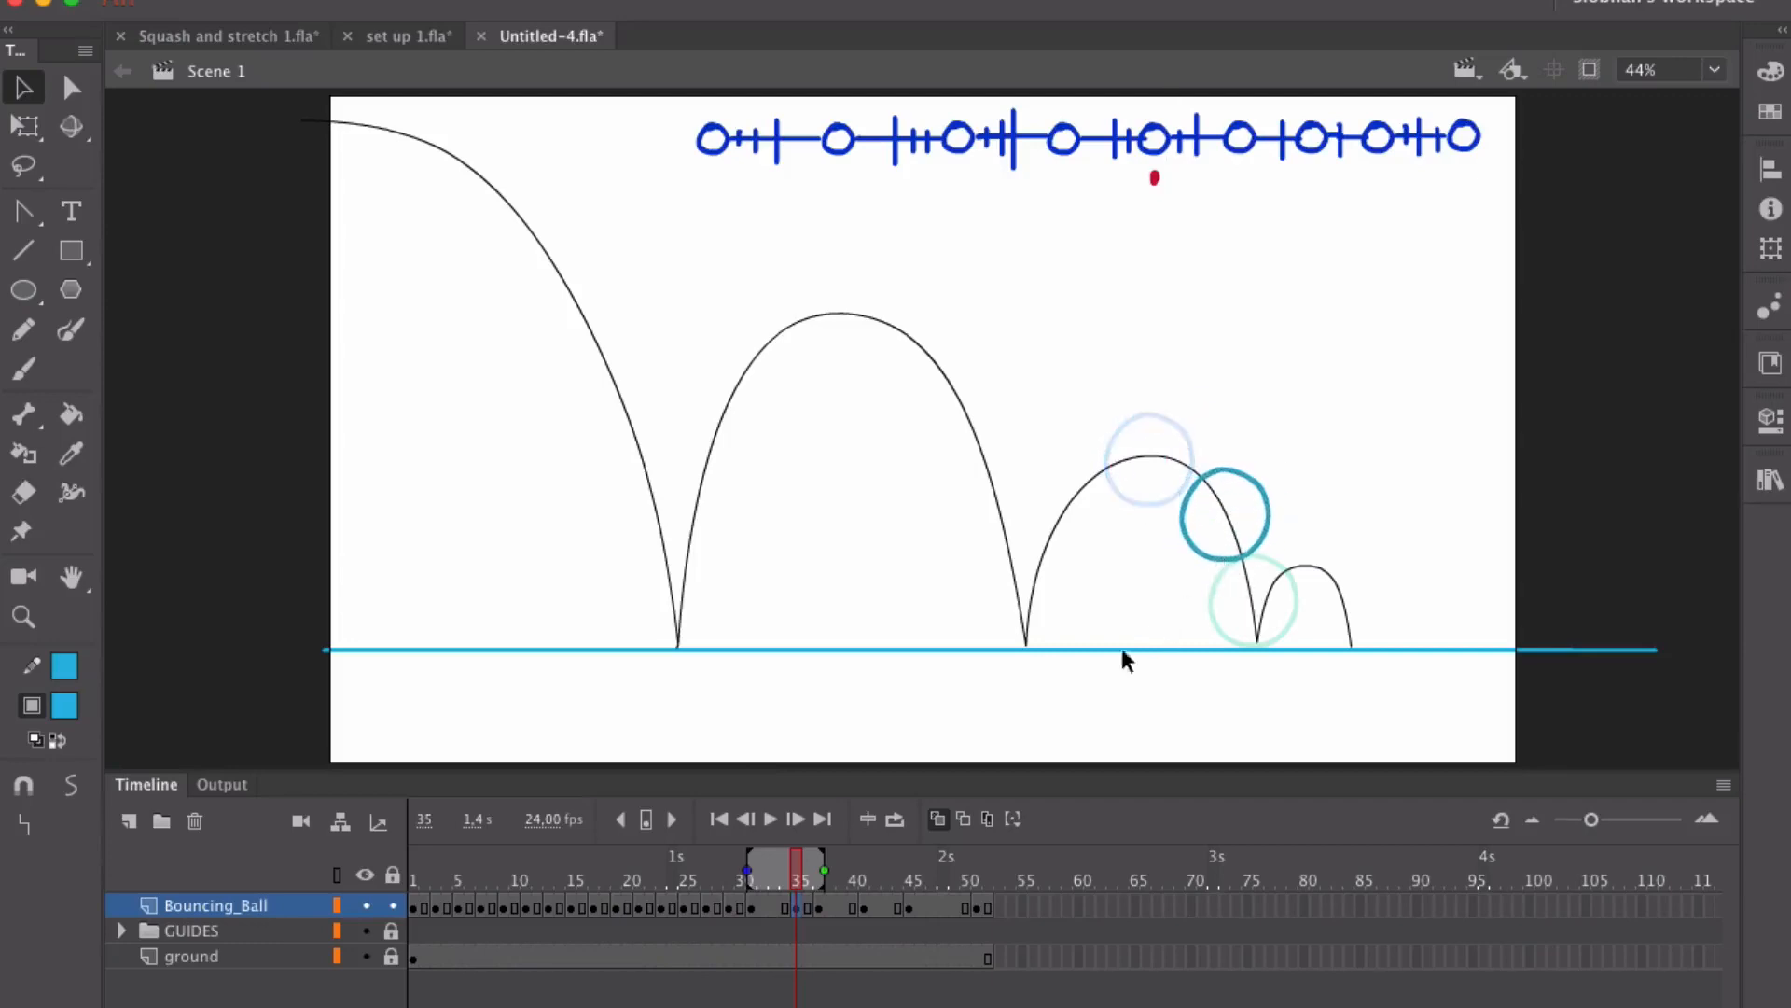
click(775, 908)
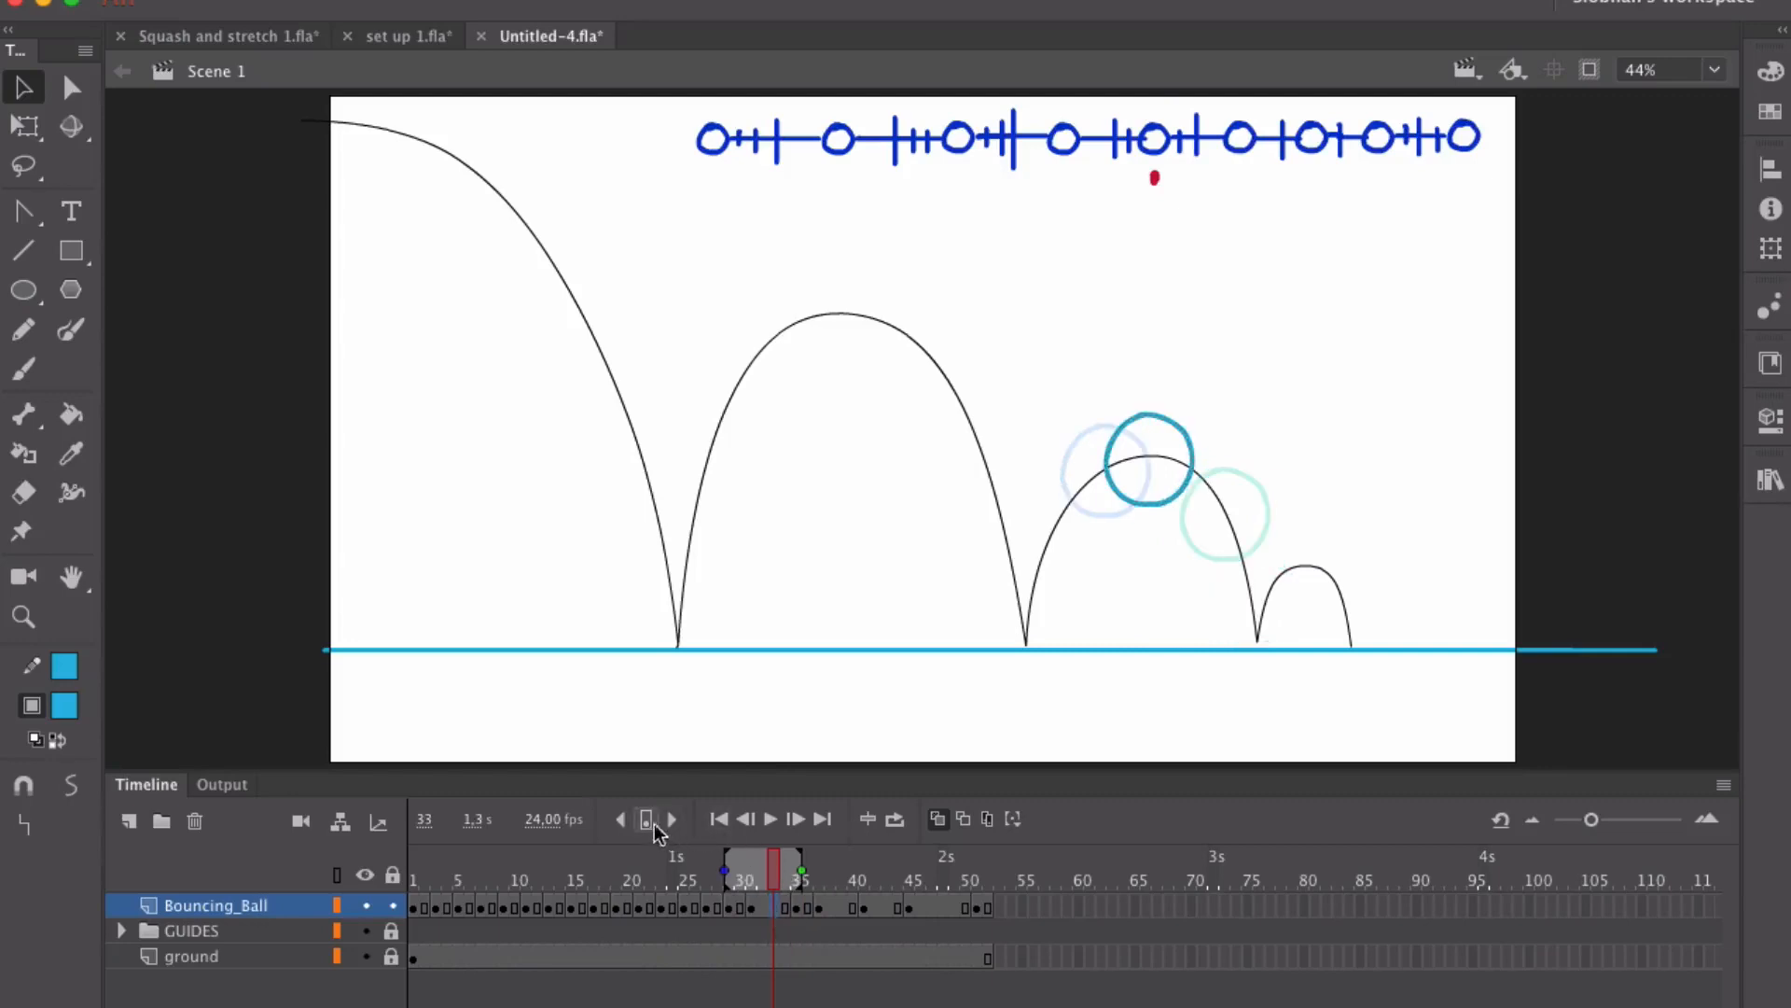
drag(1143, 501, 1188, 506)
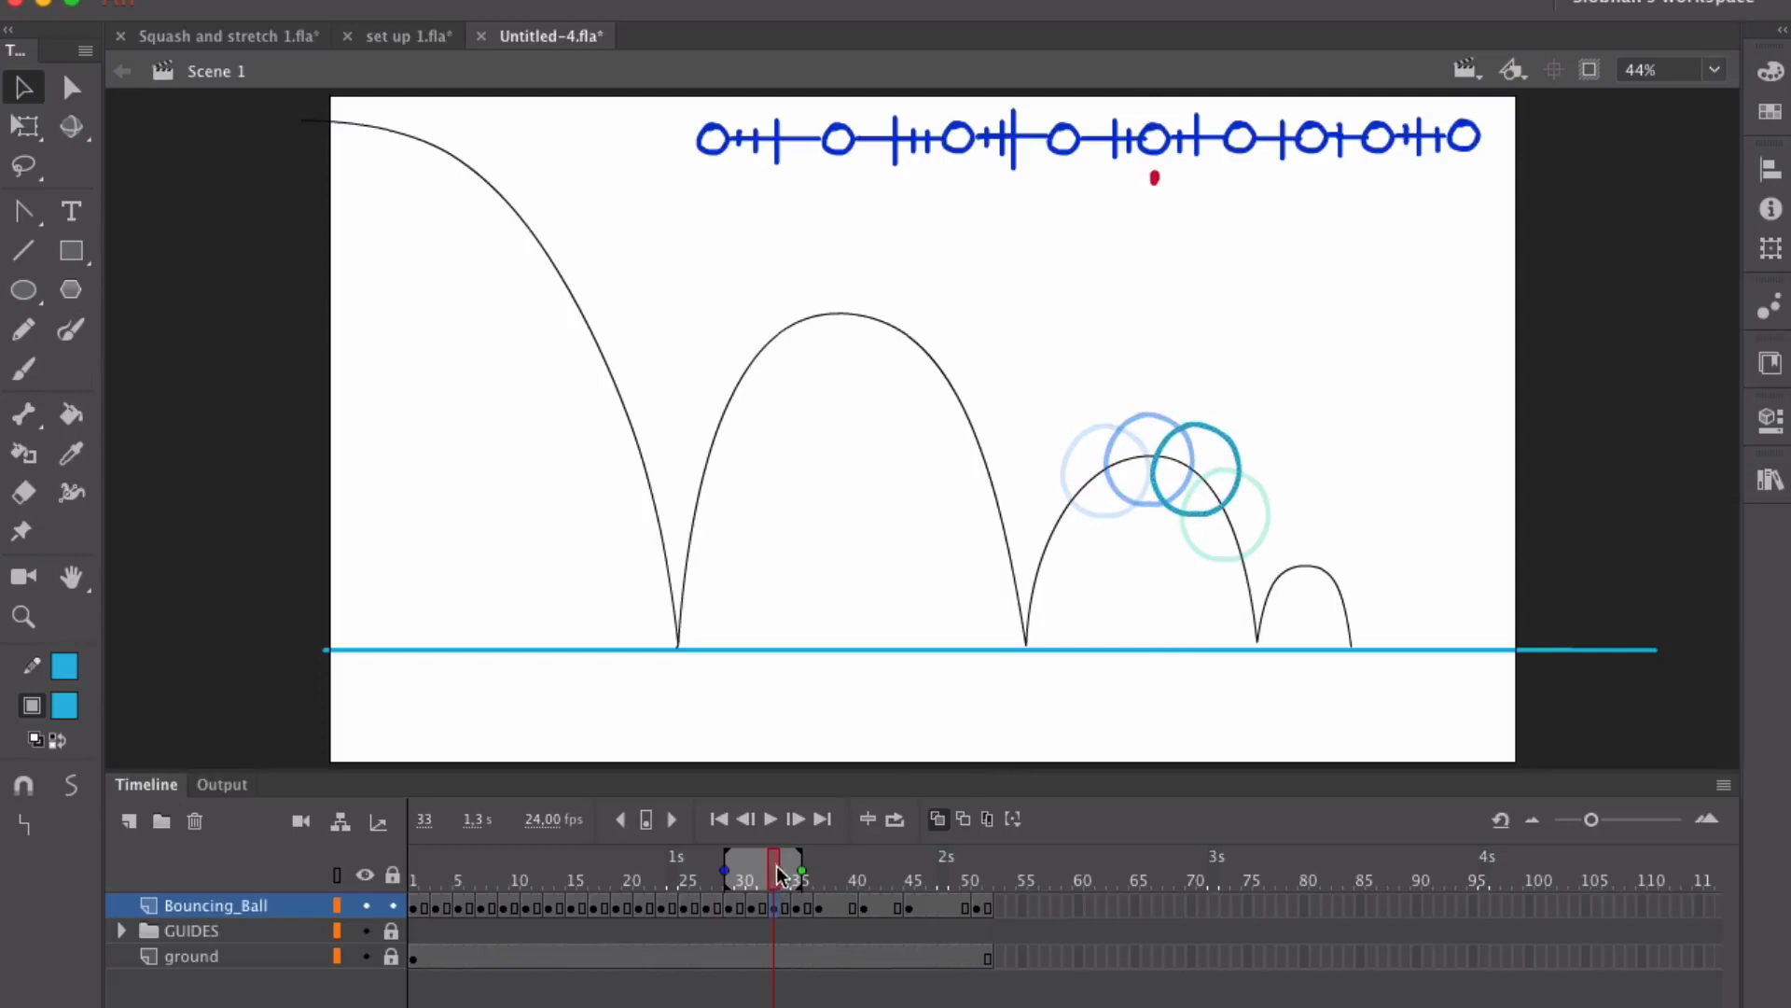
Step: Add keyframes at frames 39 and 43, placing the ball midway up and midway down the fourth arc
mouse_move(774, 863)
mouse_down()
mouse_move(817, 858)
mouse_move(760, 872)
mouse_move(869, 877)
mouse_up()
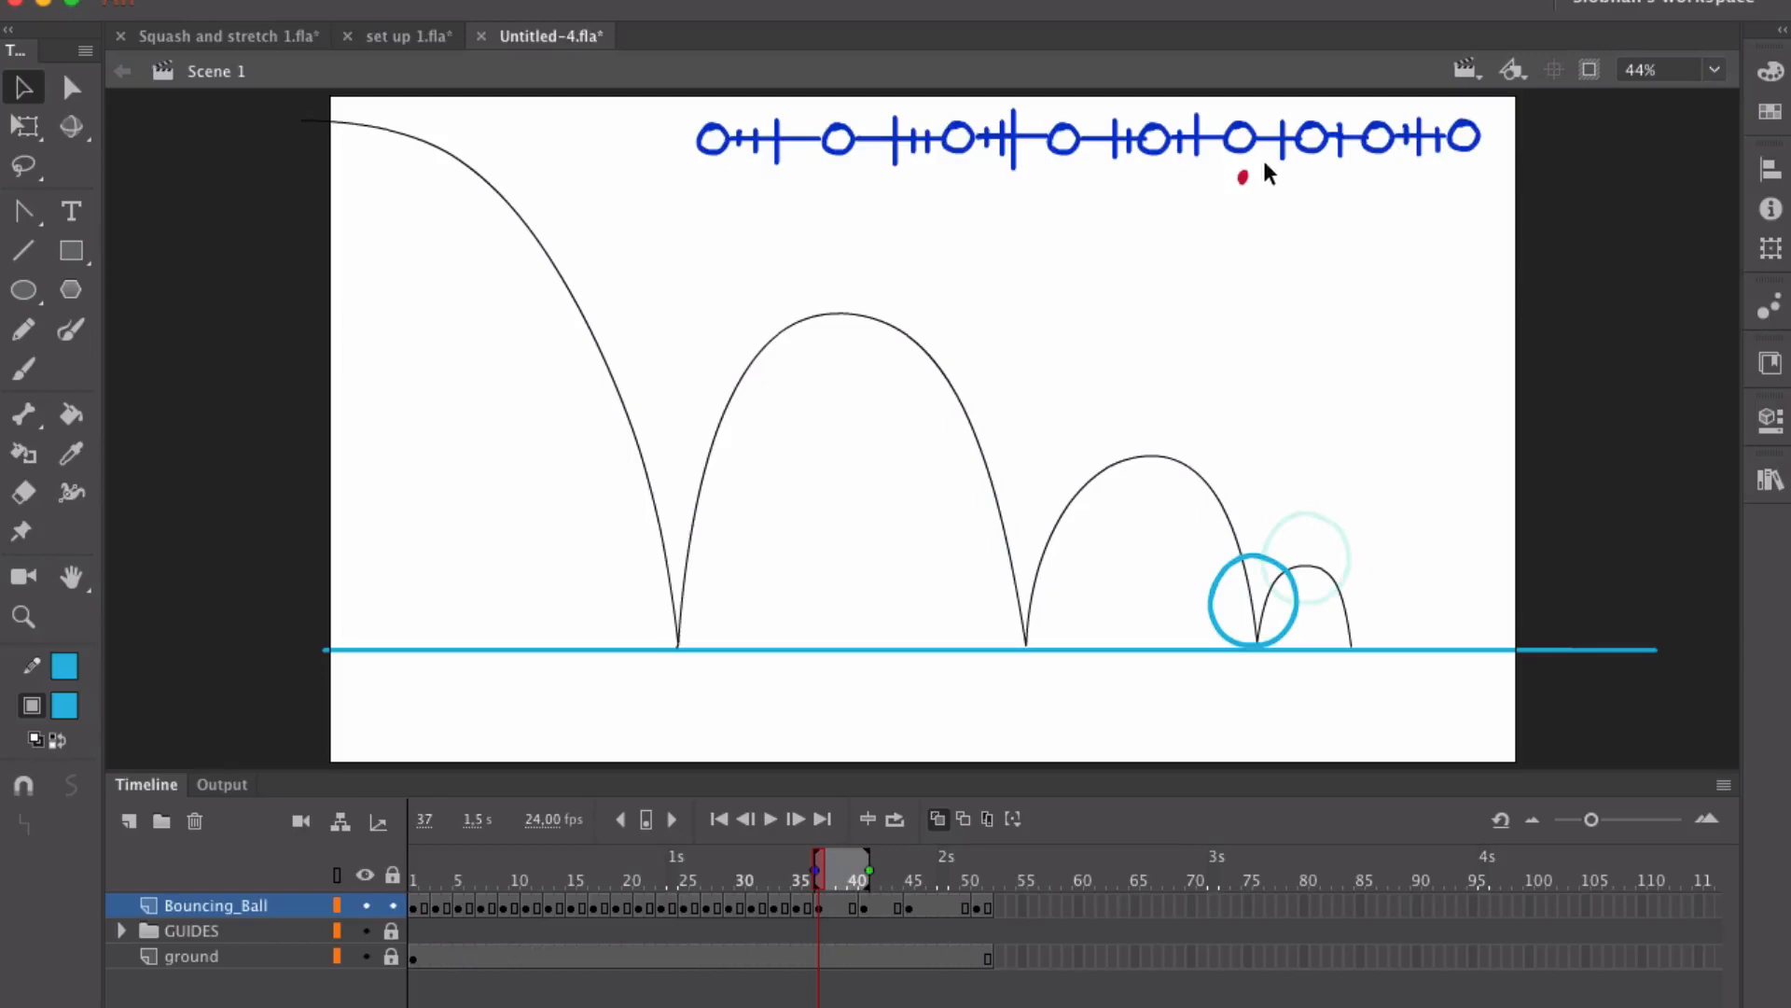
click(836, 905)
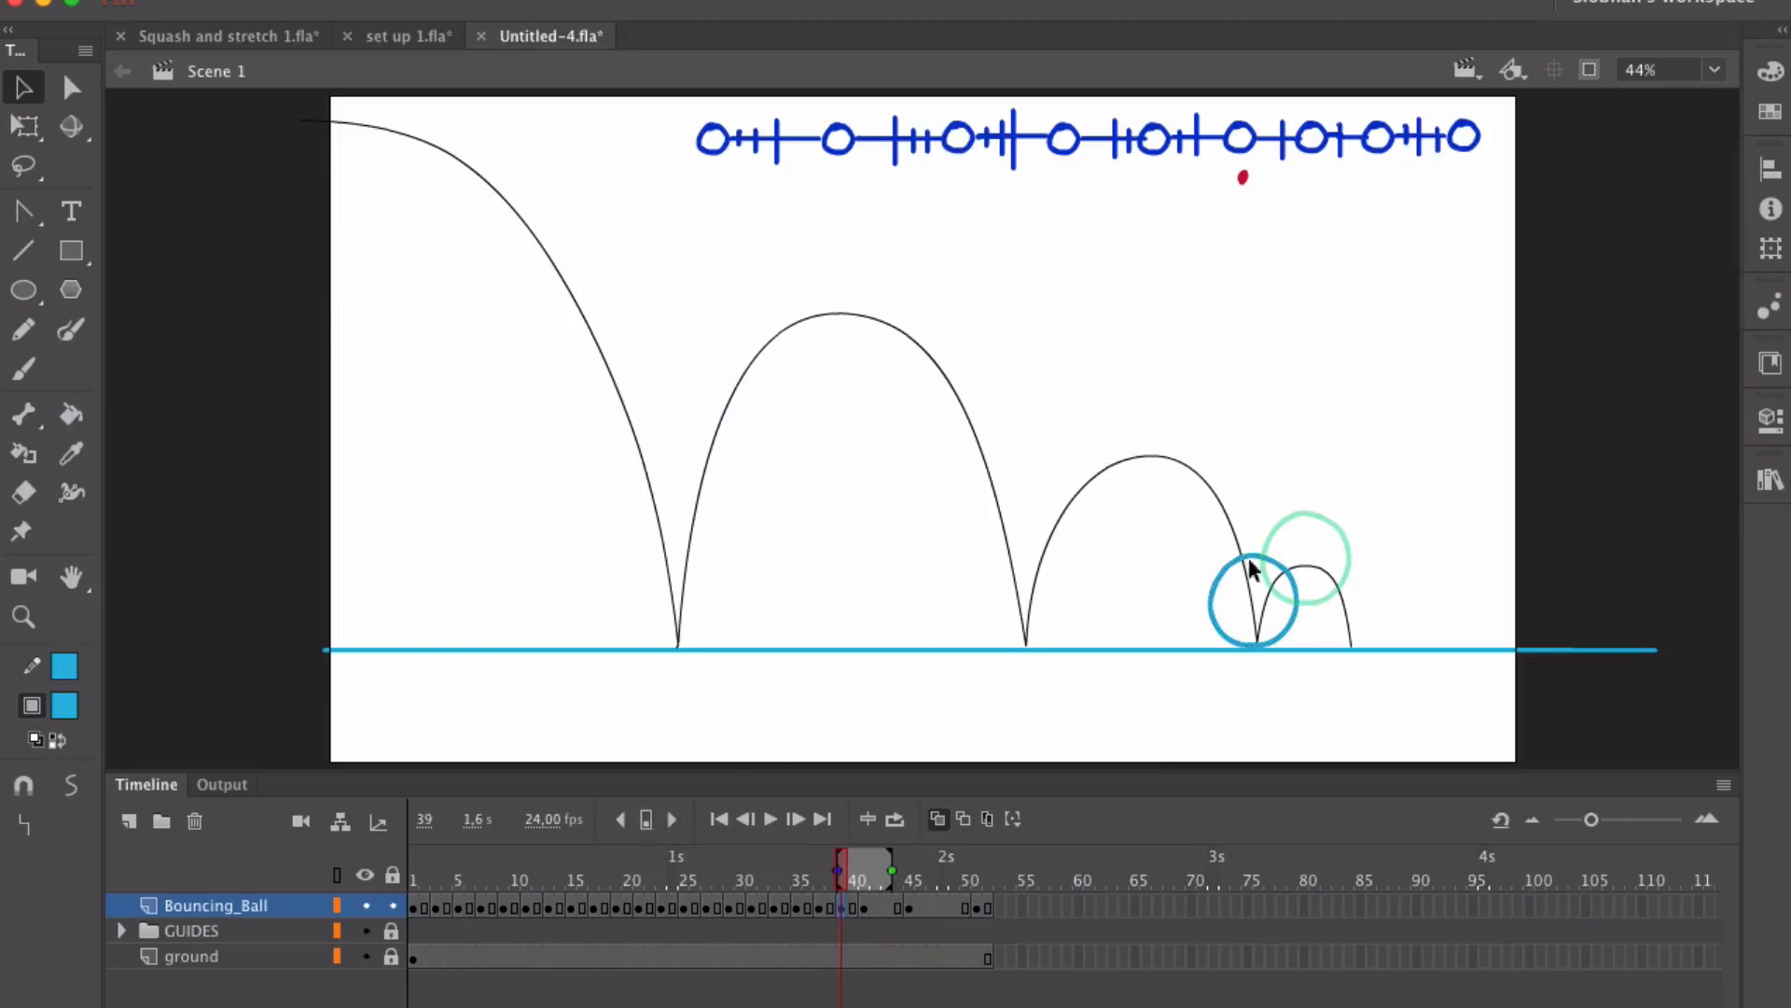
drag(1290, 631, 1313, 602)
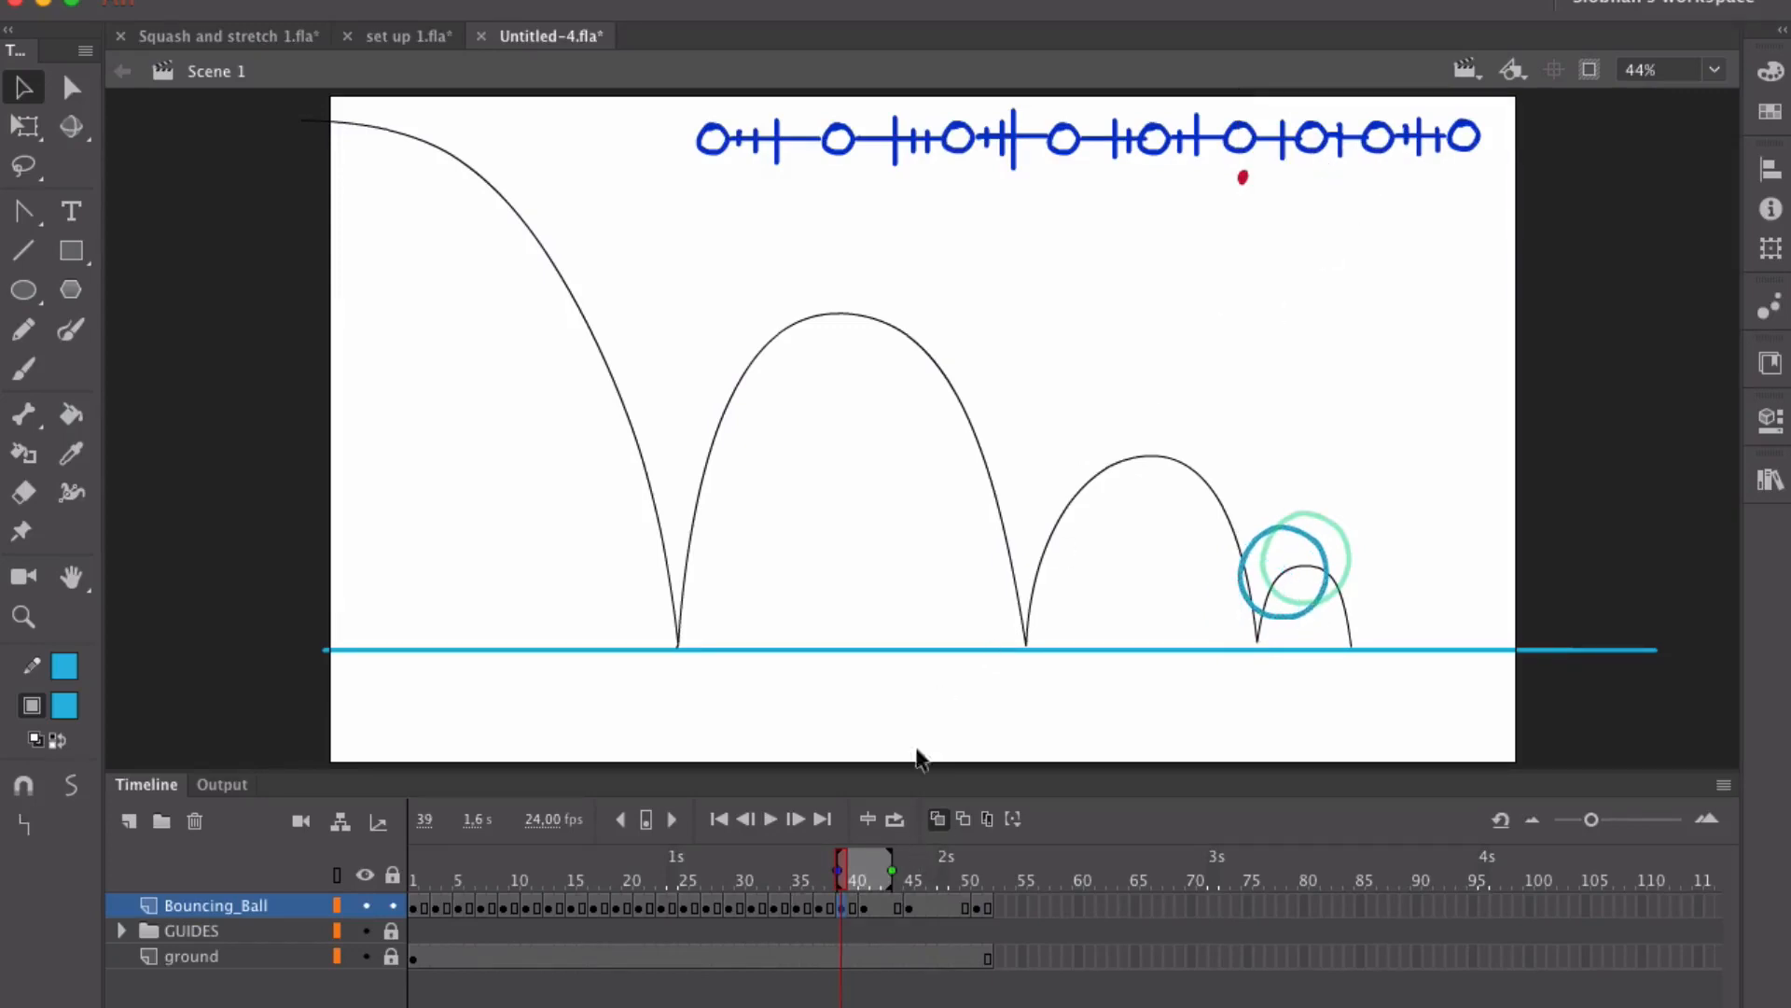
click(864, 907)
click(881, 916)
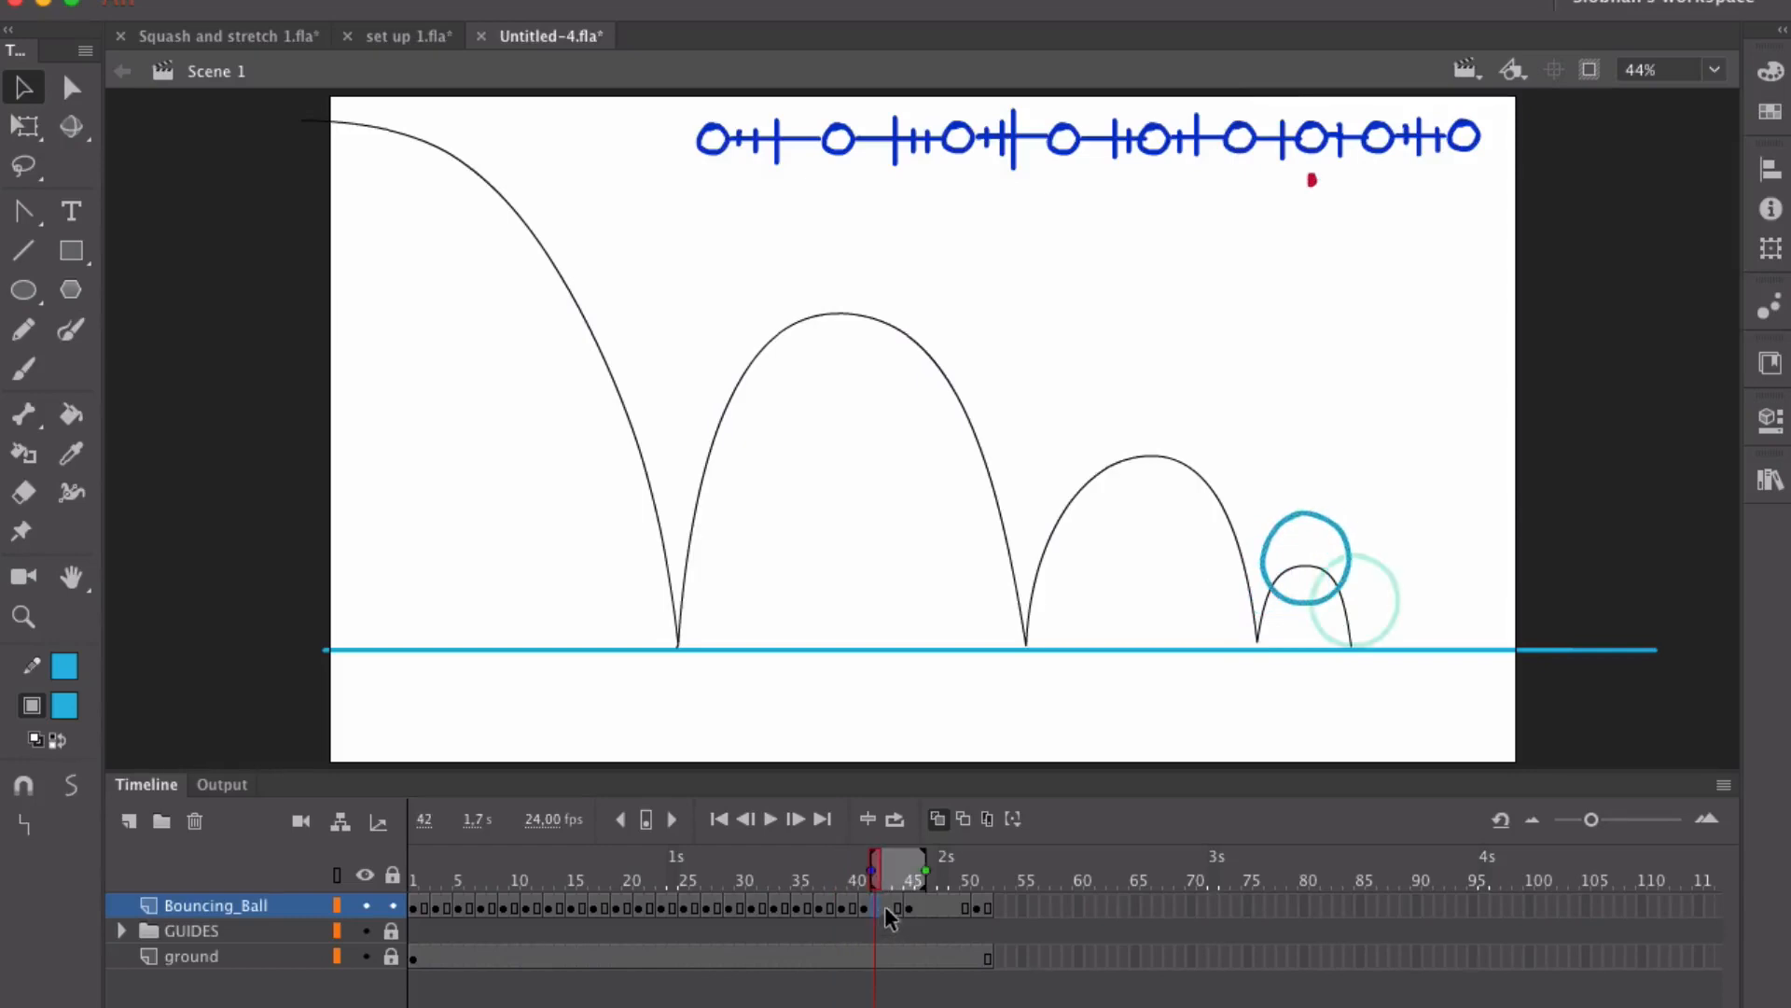
click(887, 881)
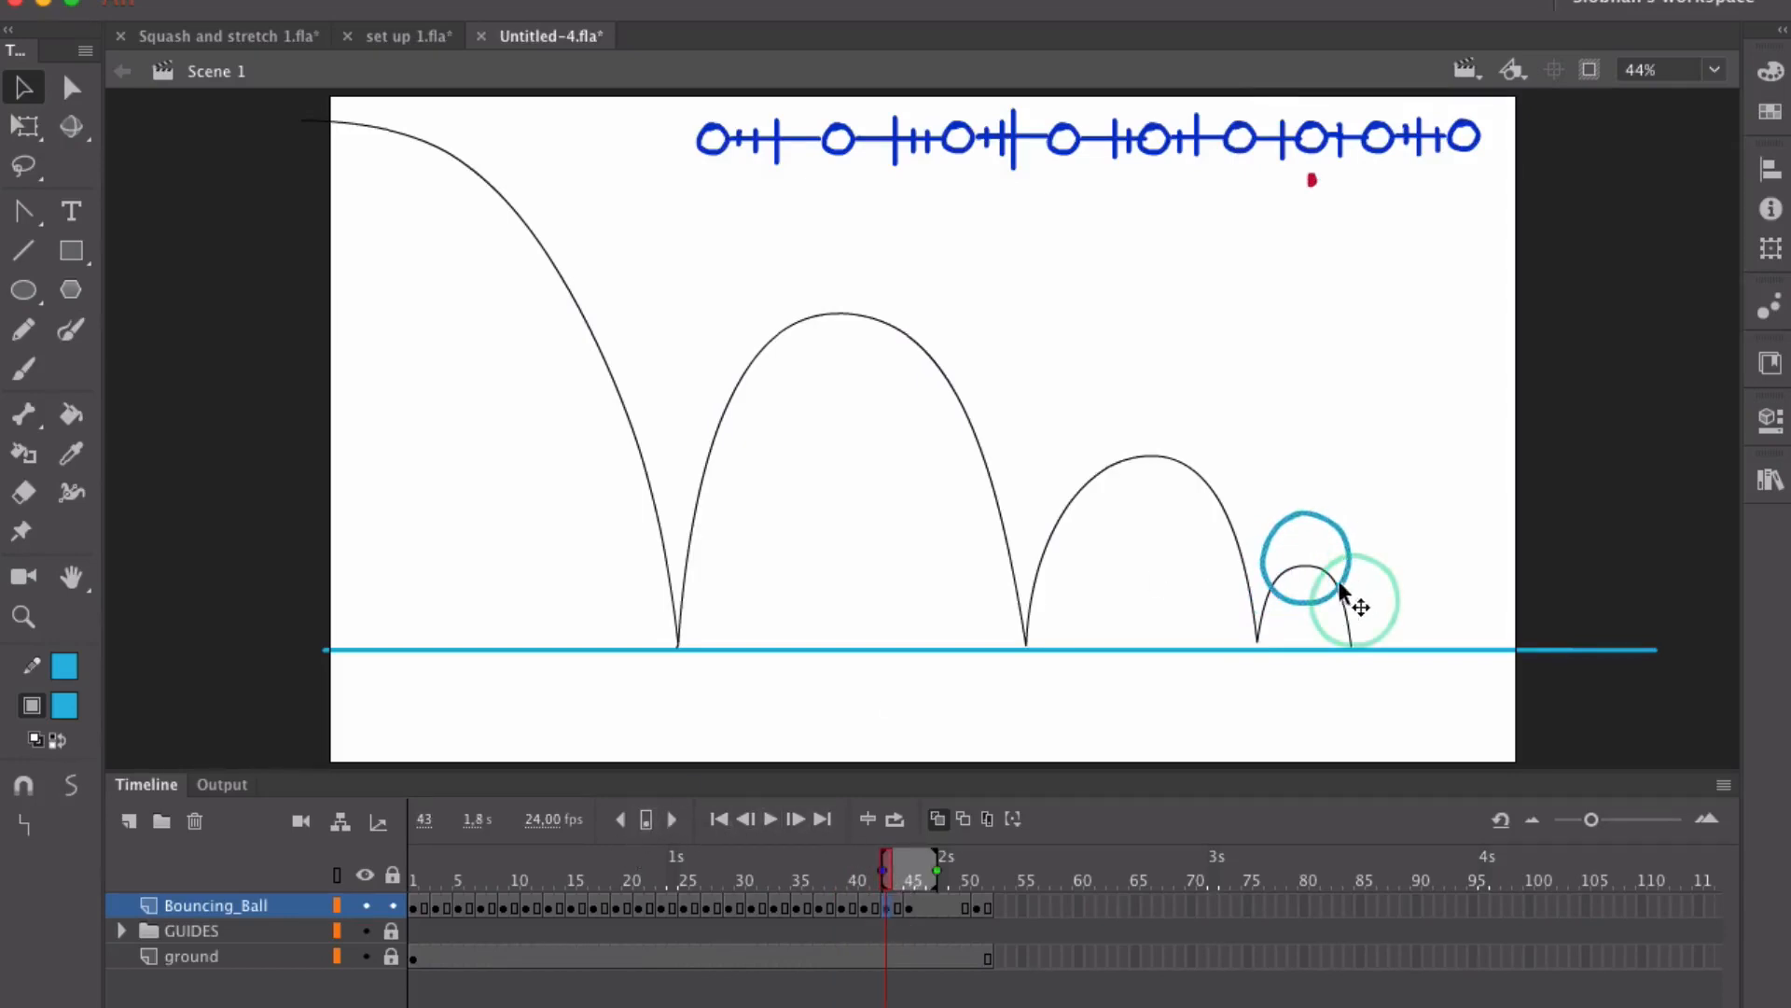
drag(1340, 586, 1373, 602)
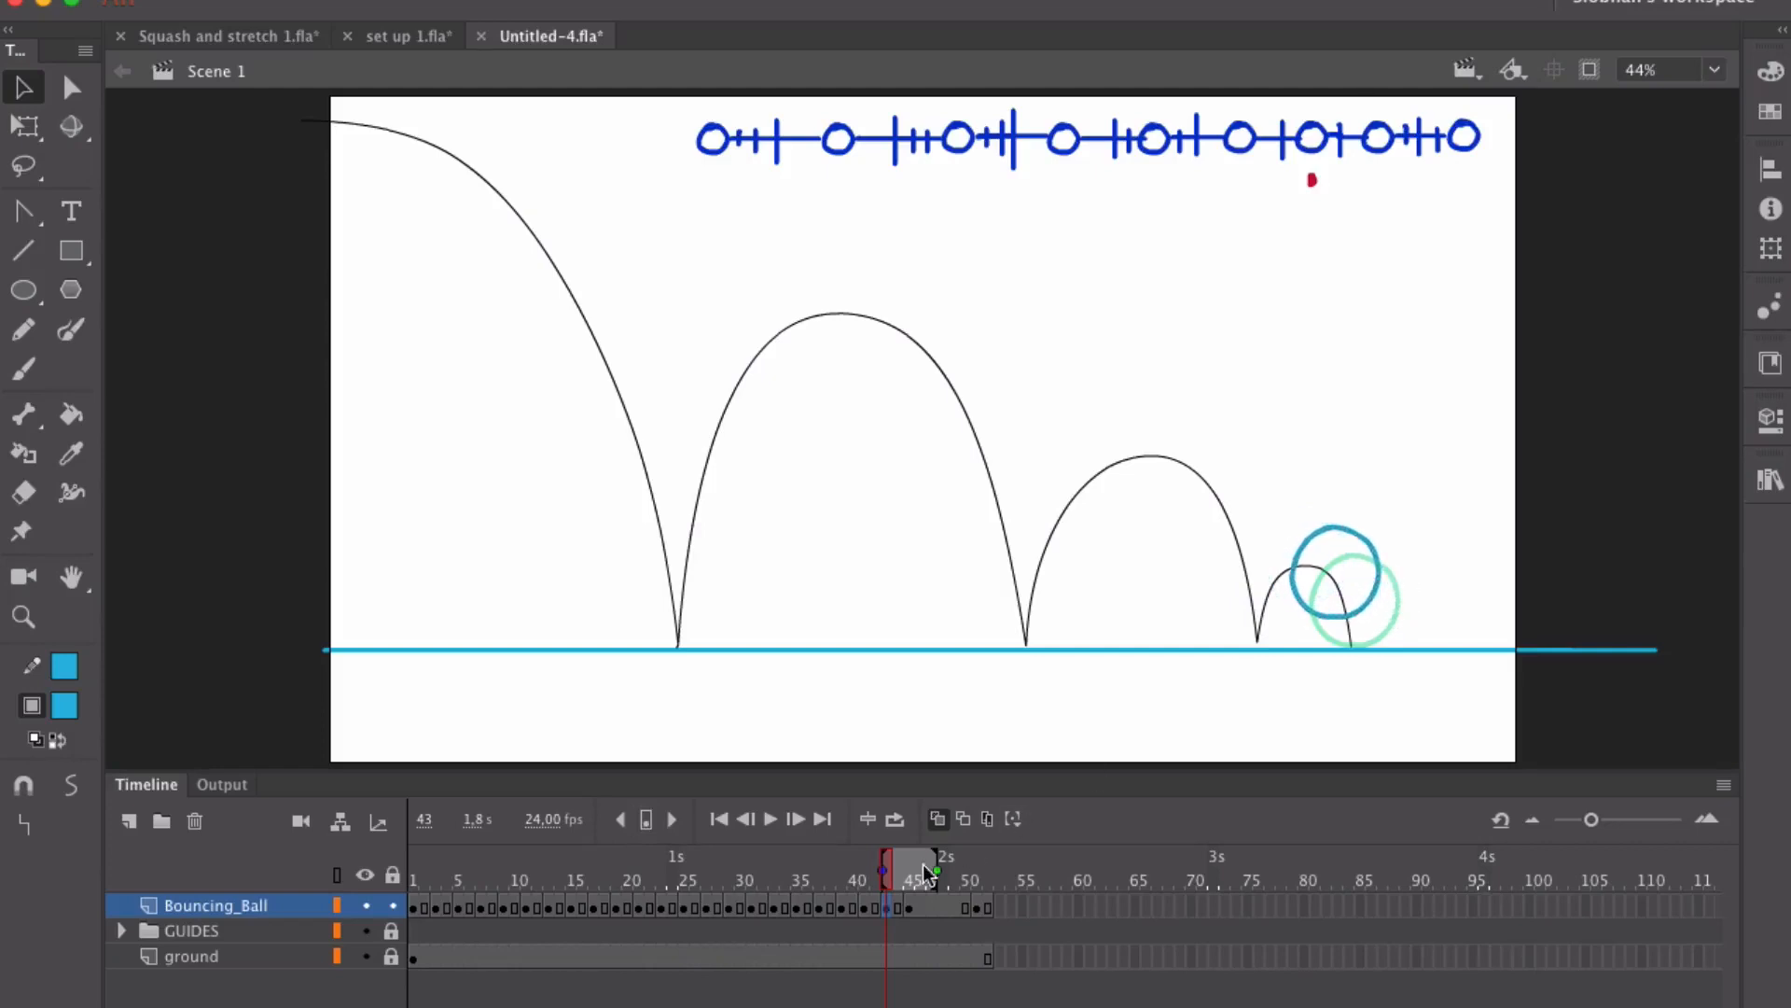
drag(894, 874, 914, 875)
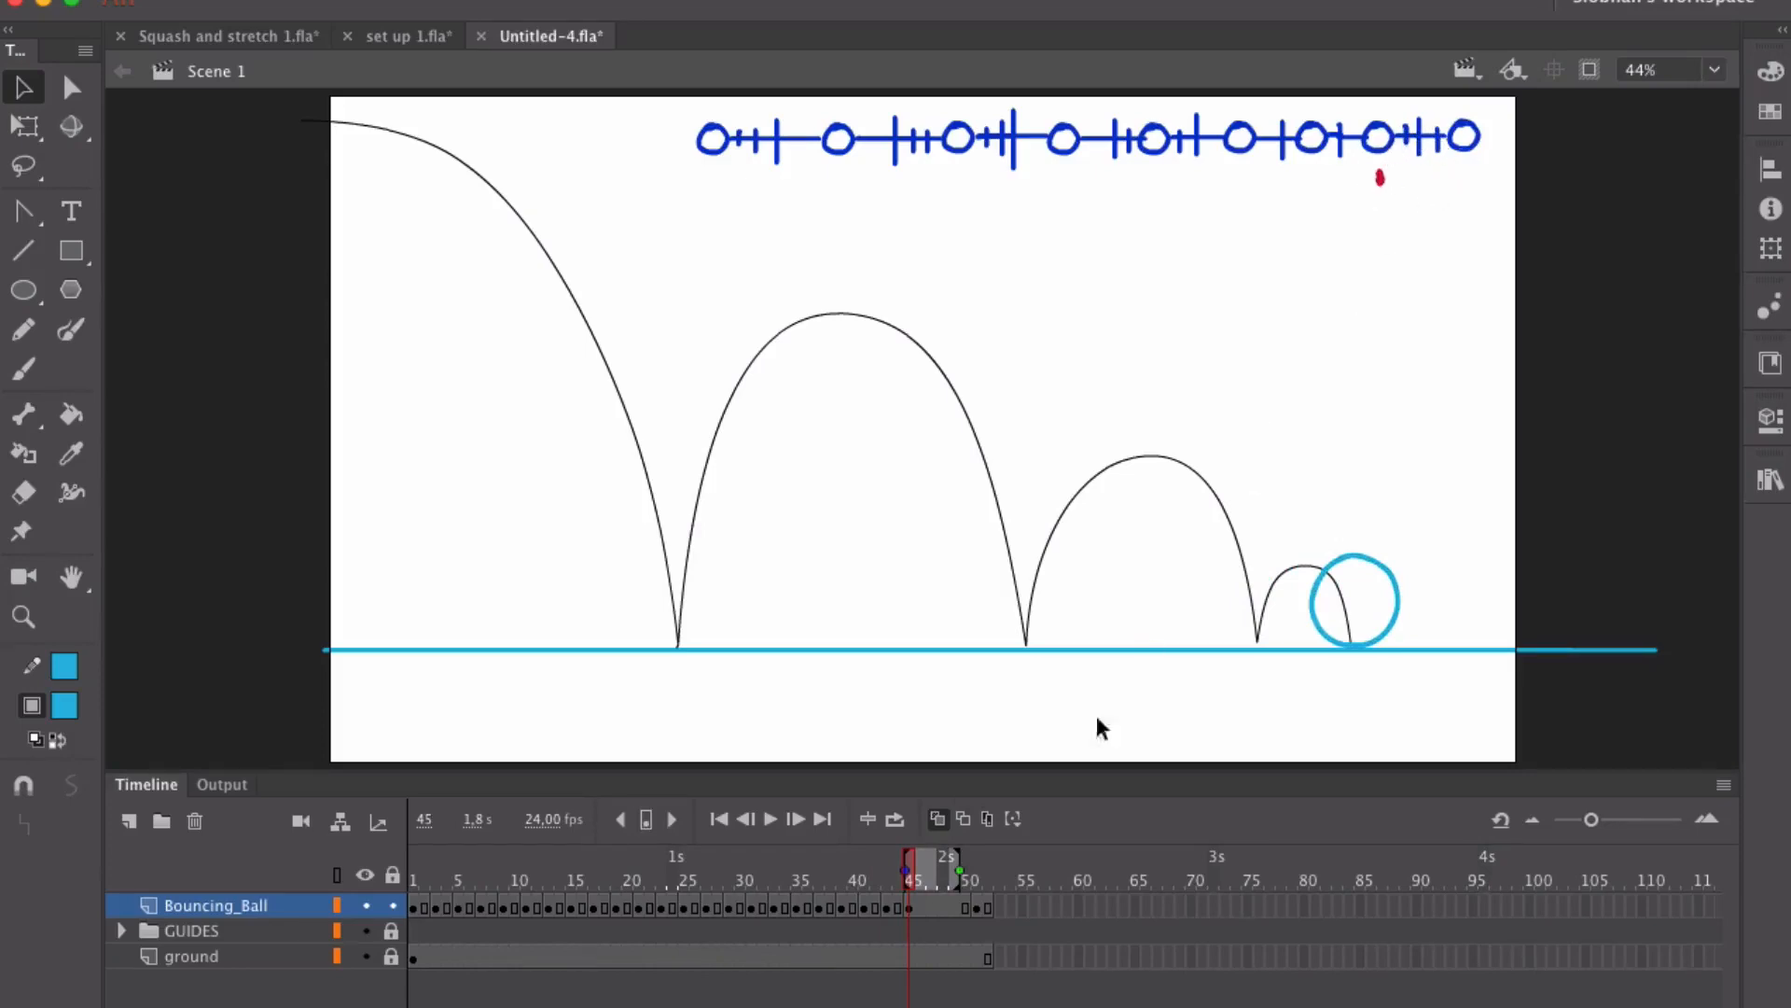
click(930, 905)
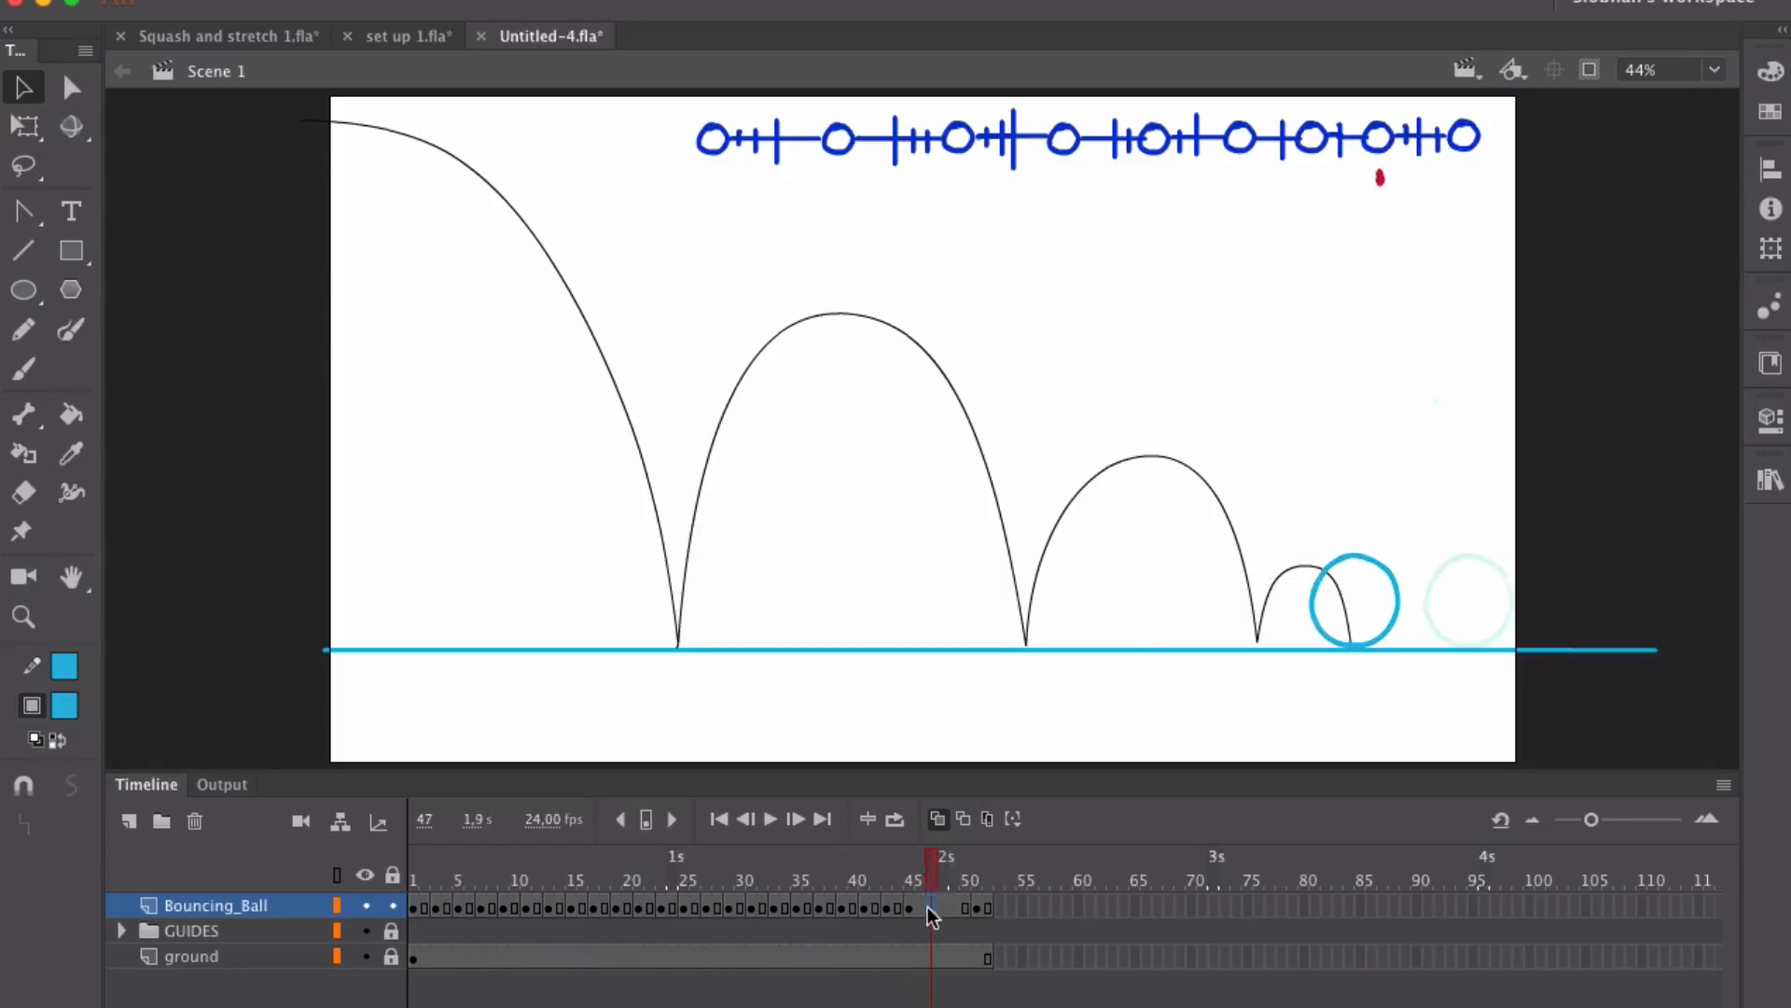
click(653, 820)
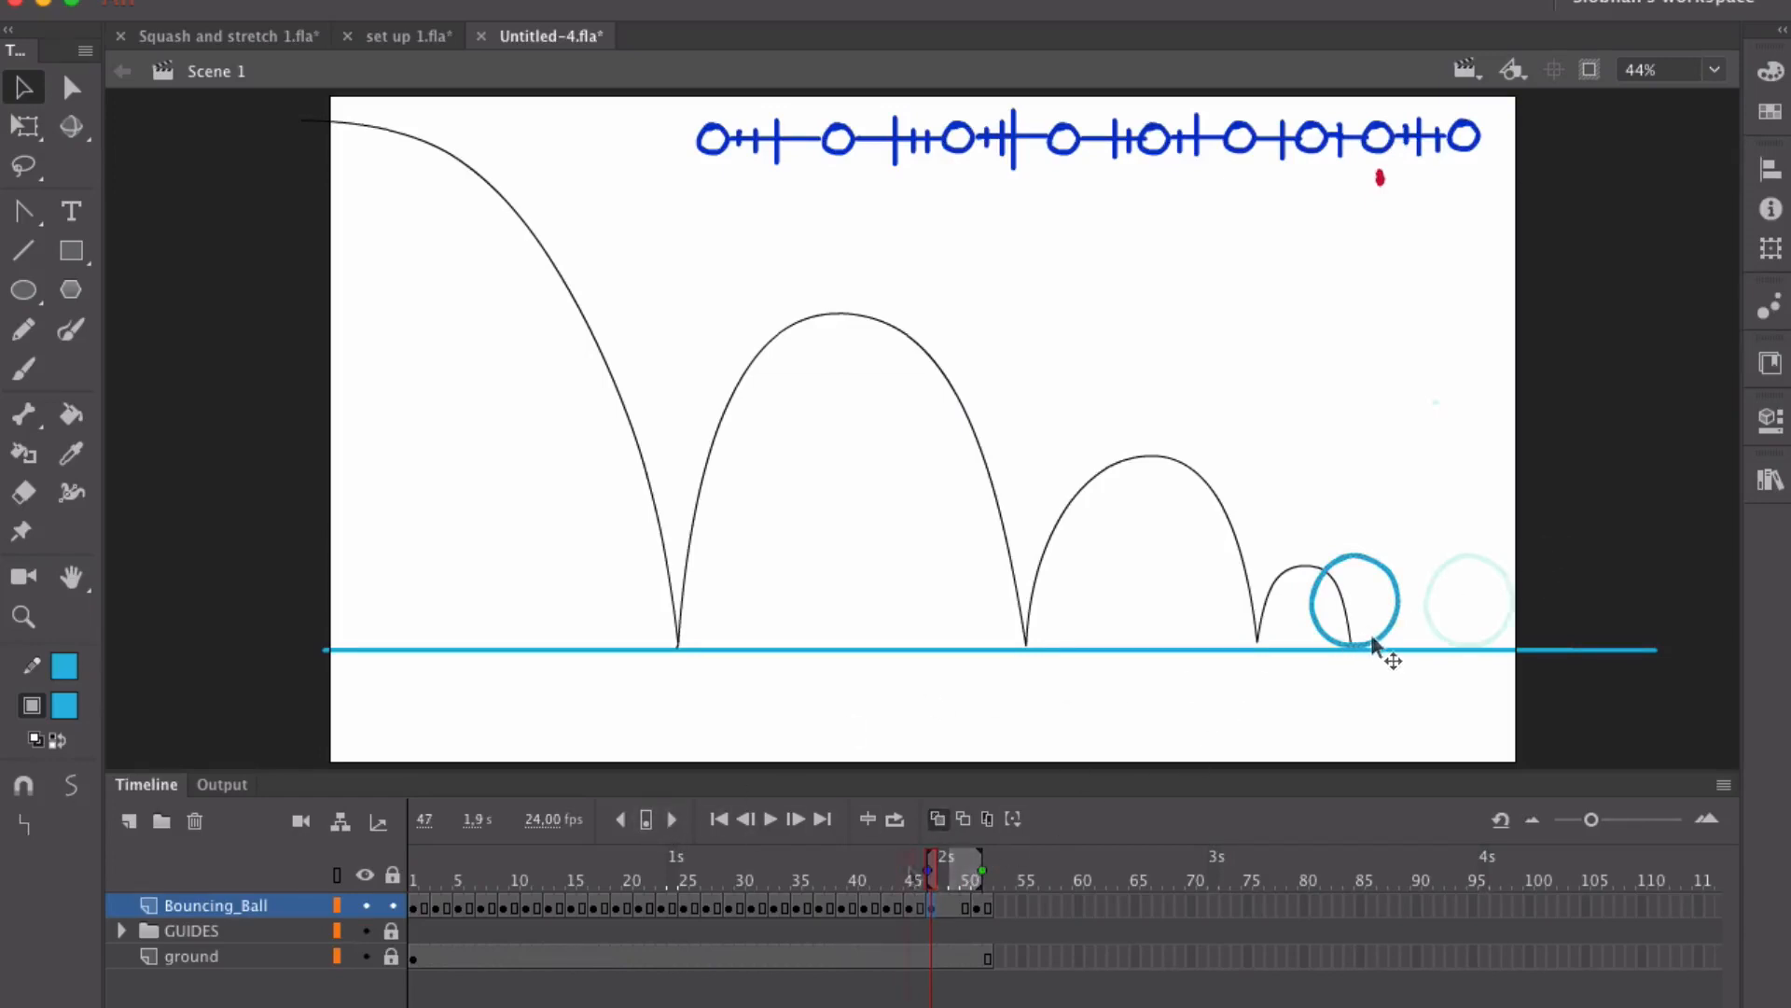
drag(1374, 638, 1404, 645)
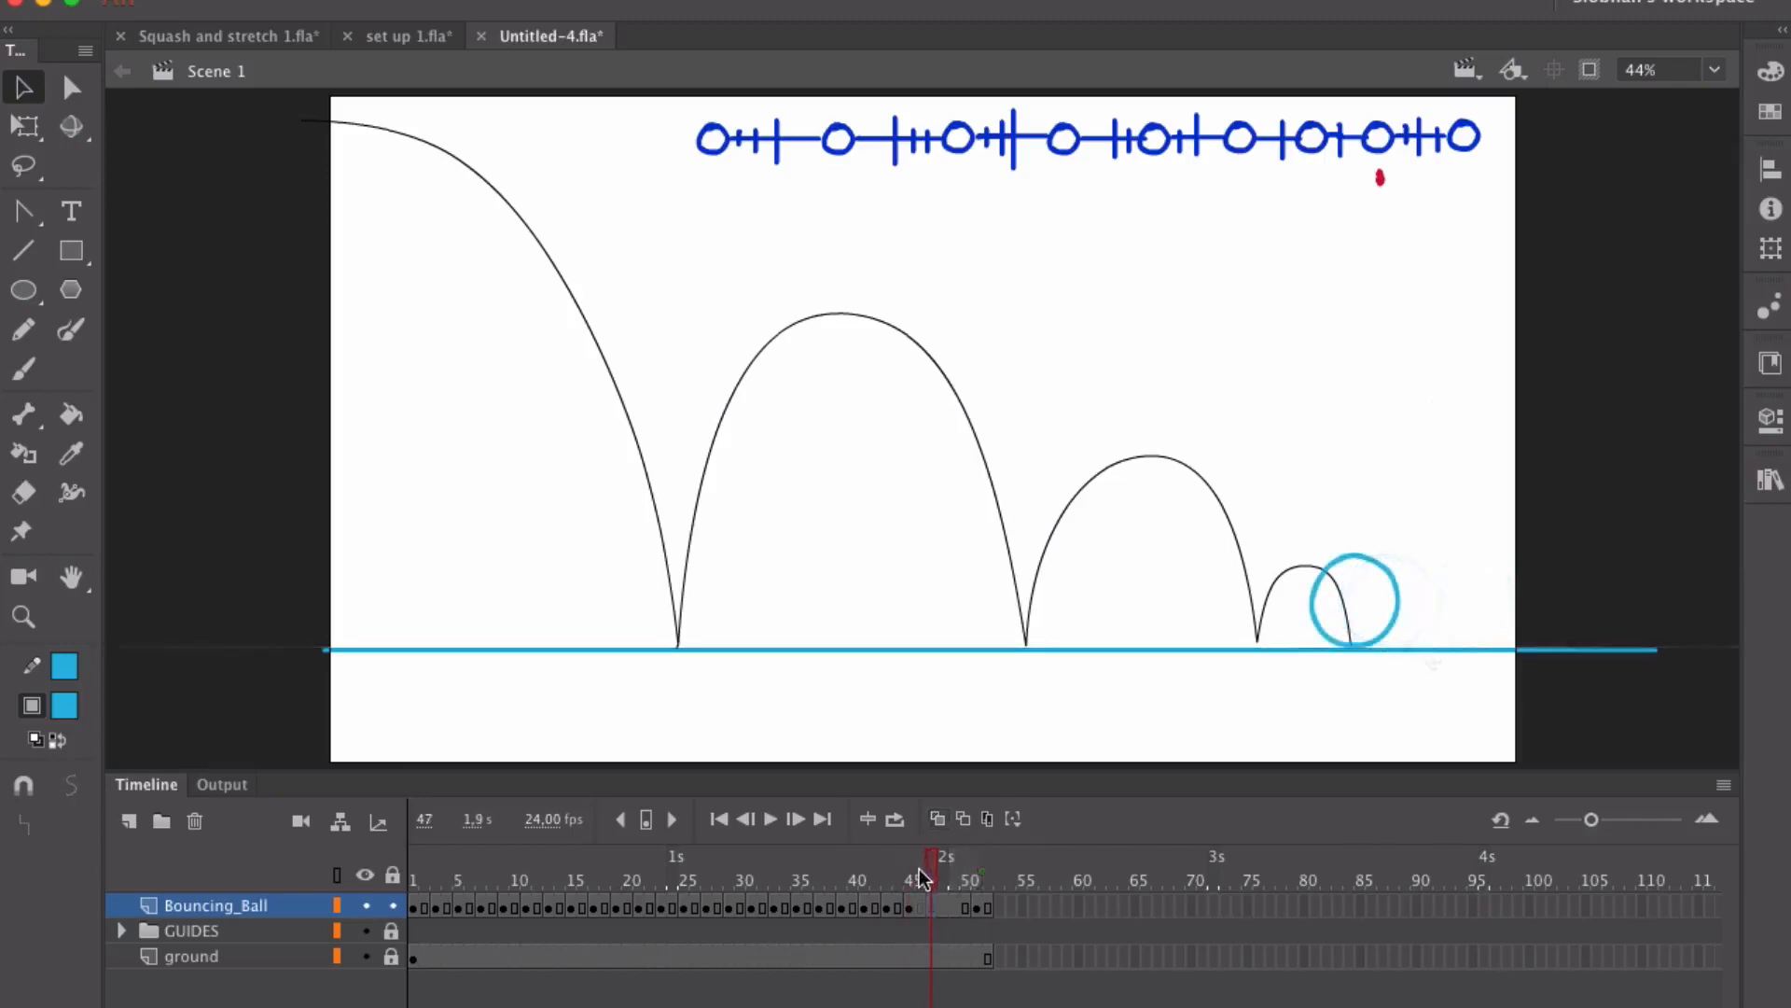
Step: Step frame by frame through frames 45 to 51 to check the ball's timing from its last landing to its final position
key(period)
key(period)
key(period)
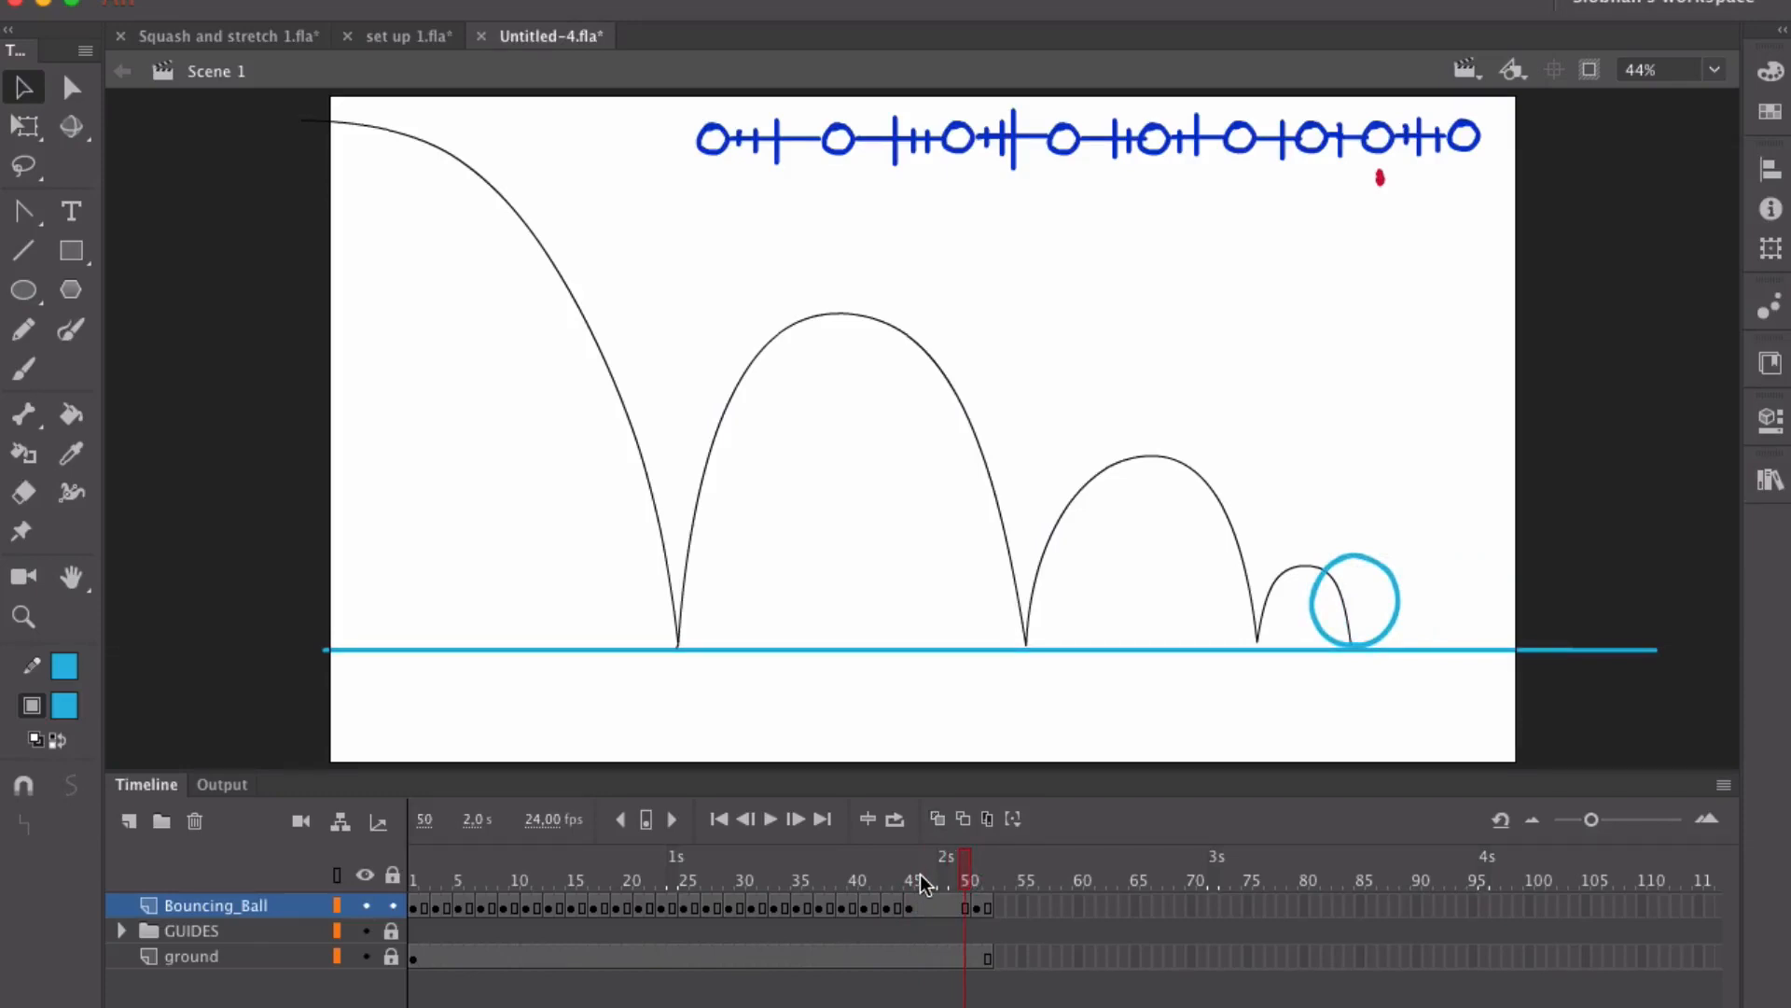
key(period)
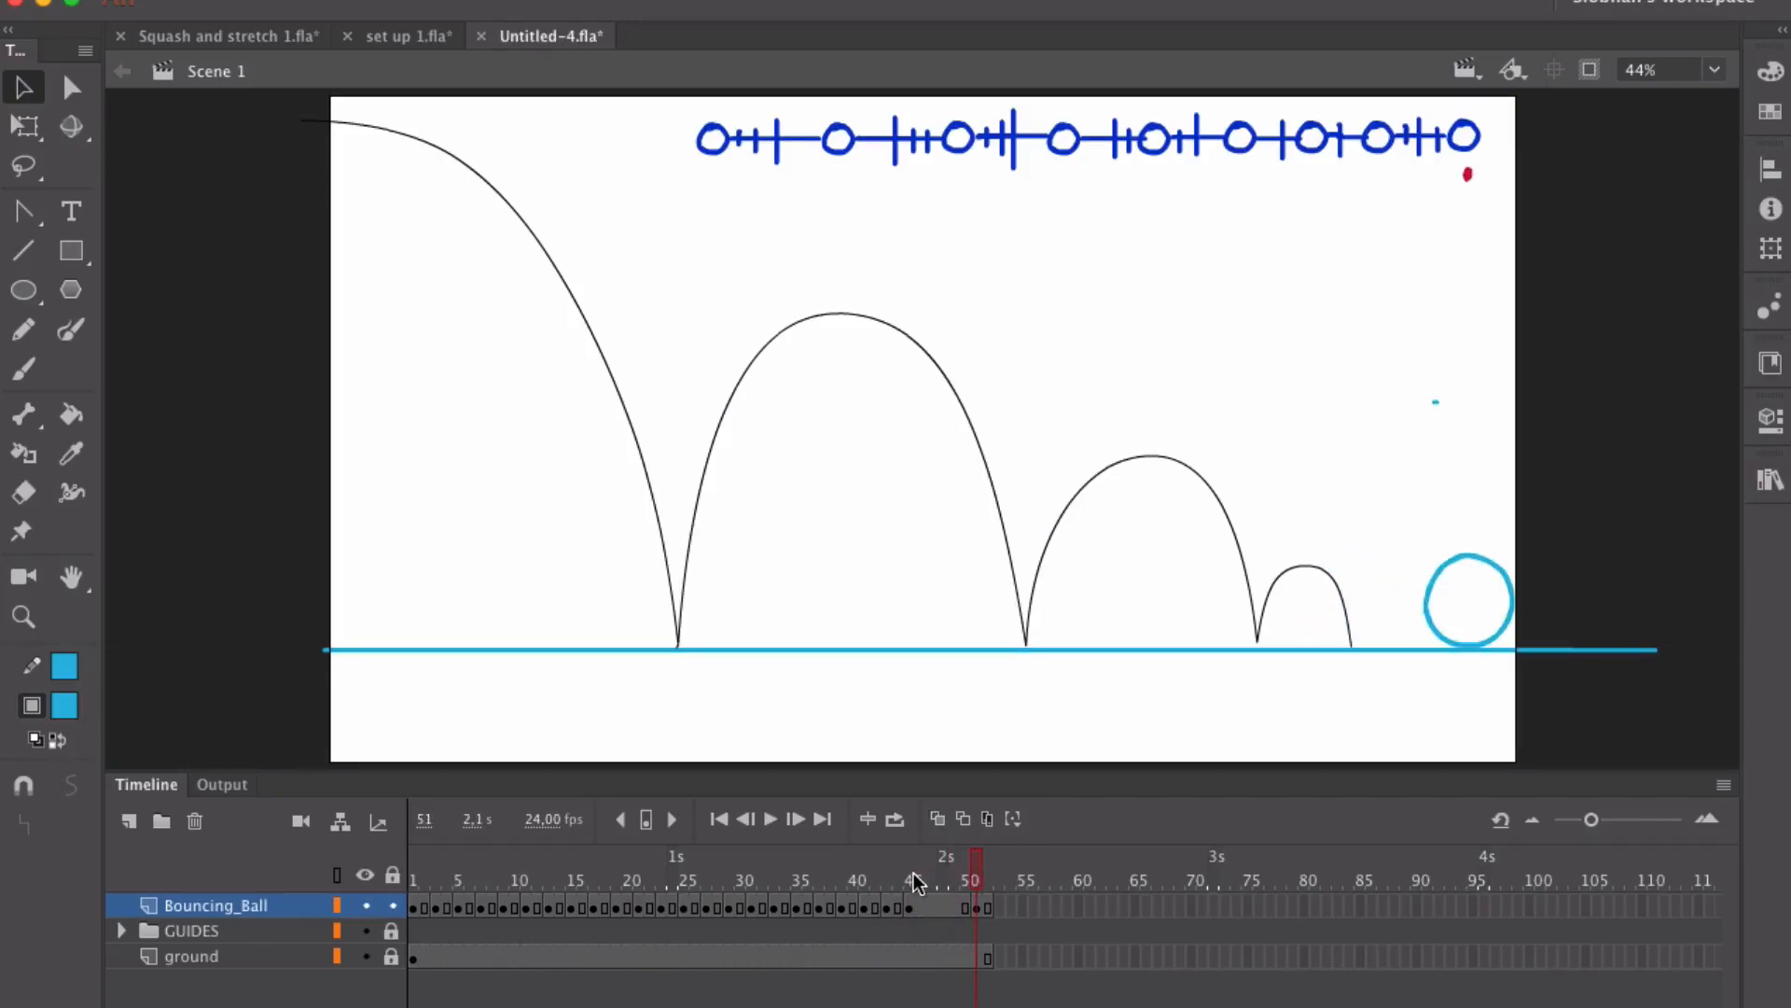
click(914, 877)
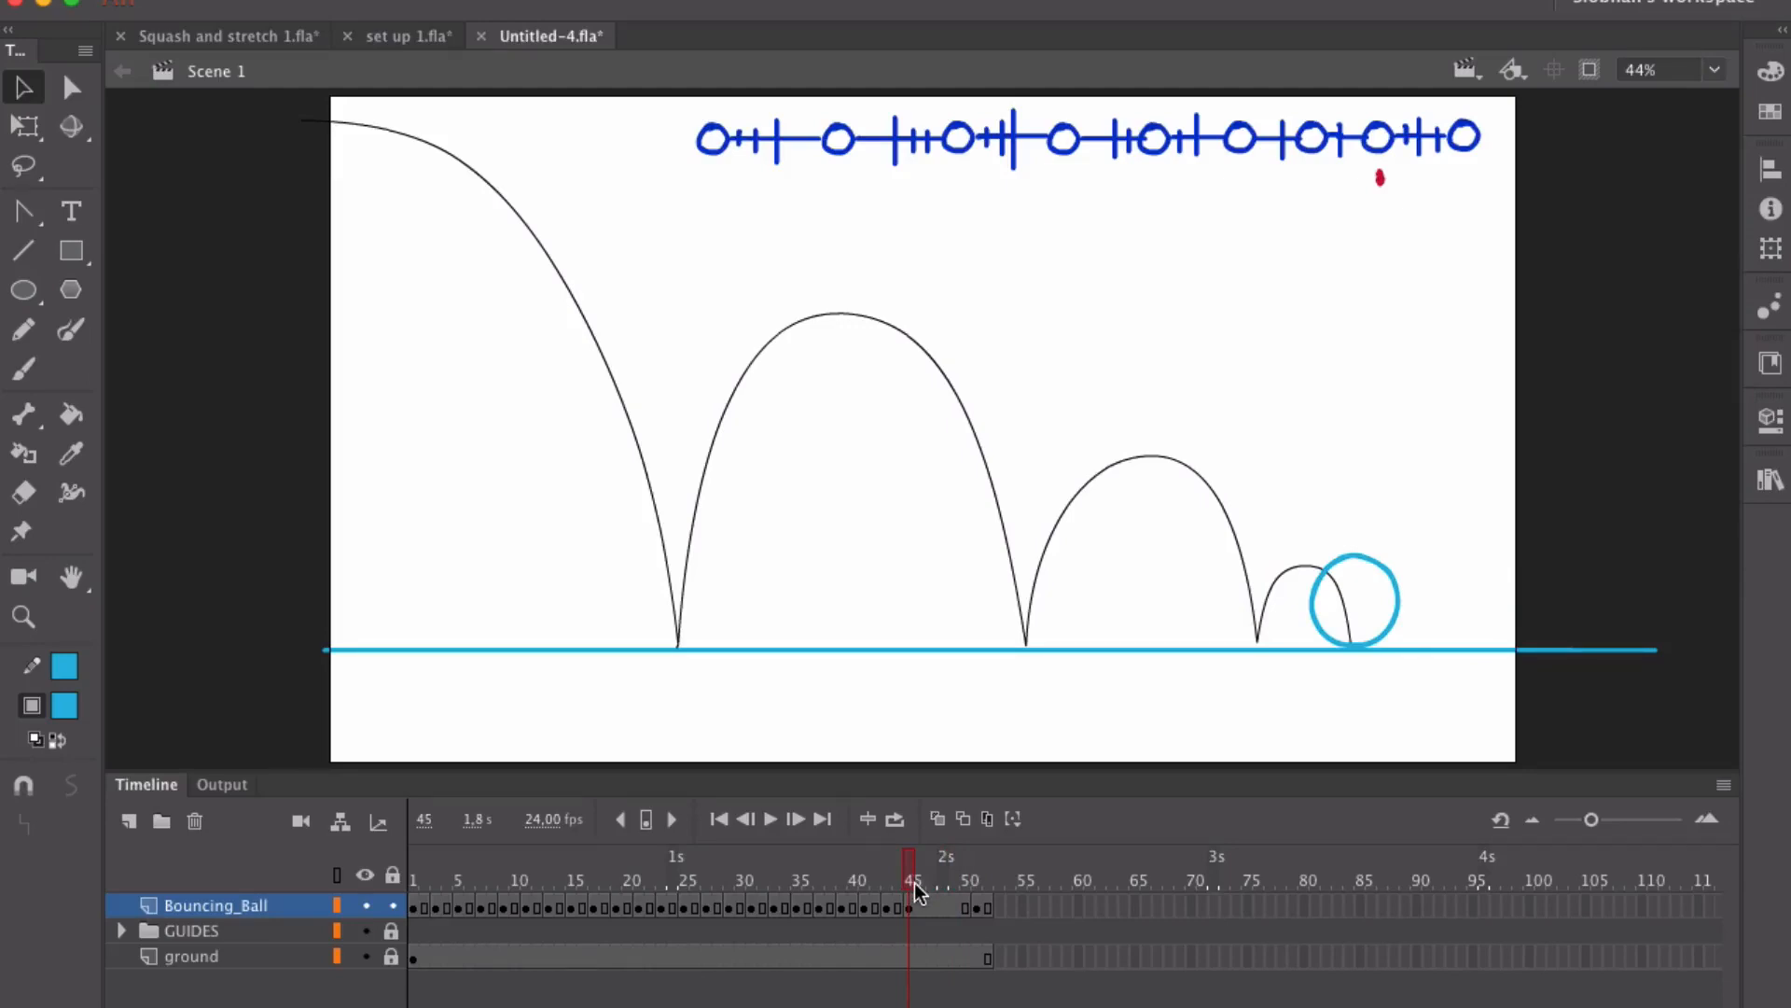
key(period)
key(period)
key(period)
key(period)
Step: Turn onion skinning back on and add keyframes at frames 47 and 49, rolling the ball progressively along the ground toward its final position
click(931, 905)
click(938, 818)
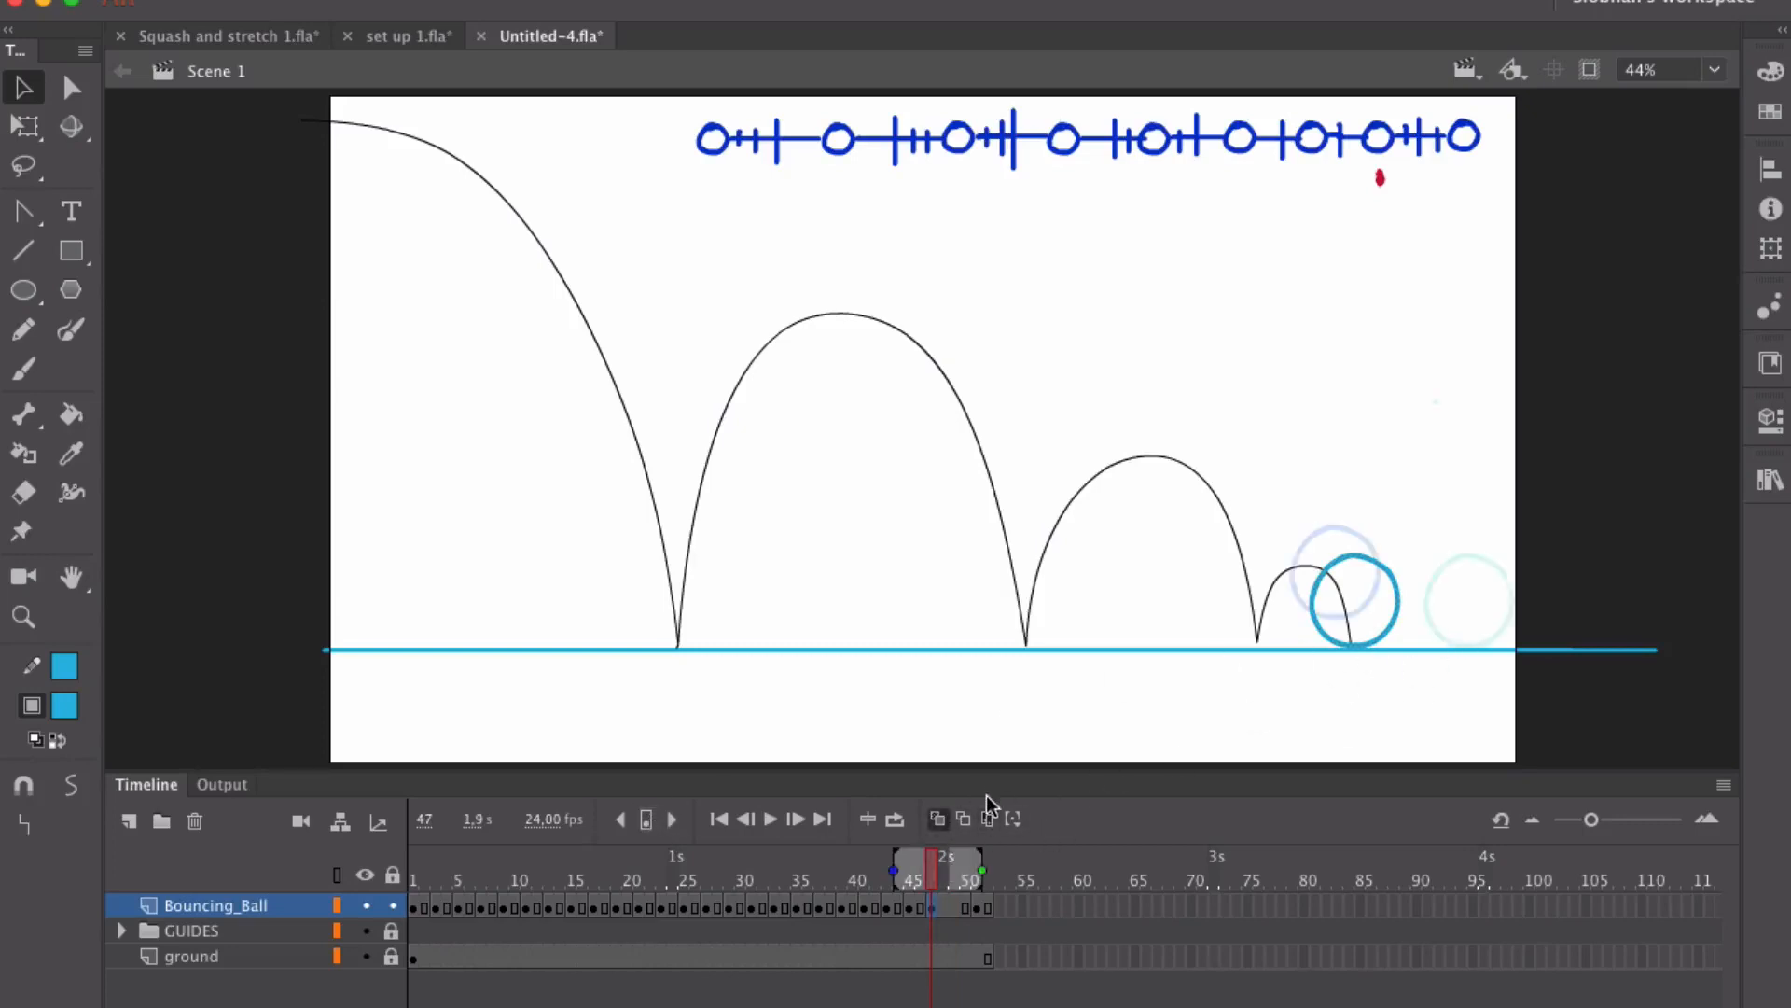
drag(1390, 625, 1424, 625)
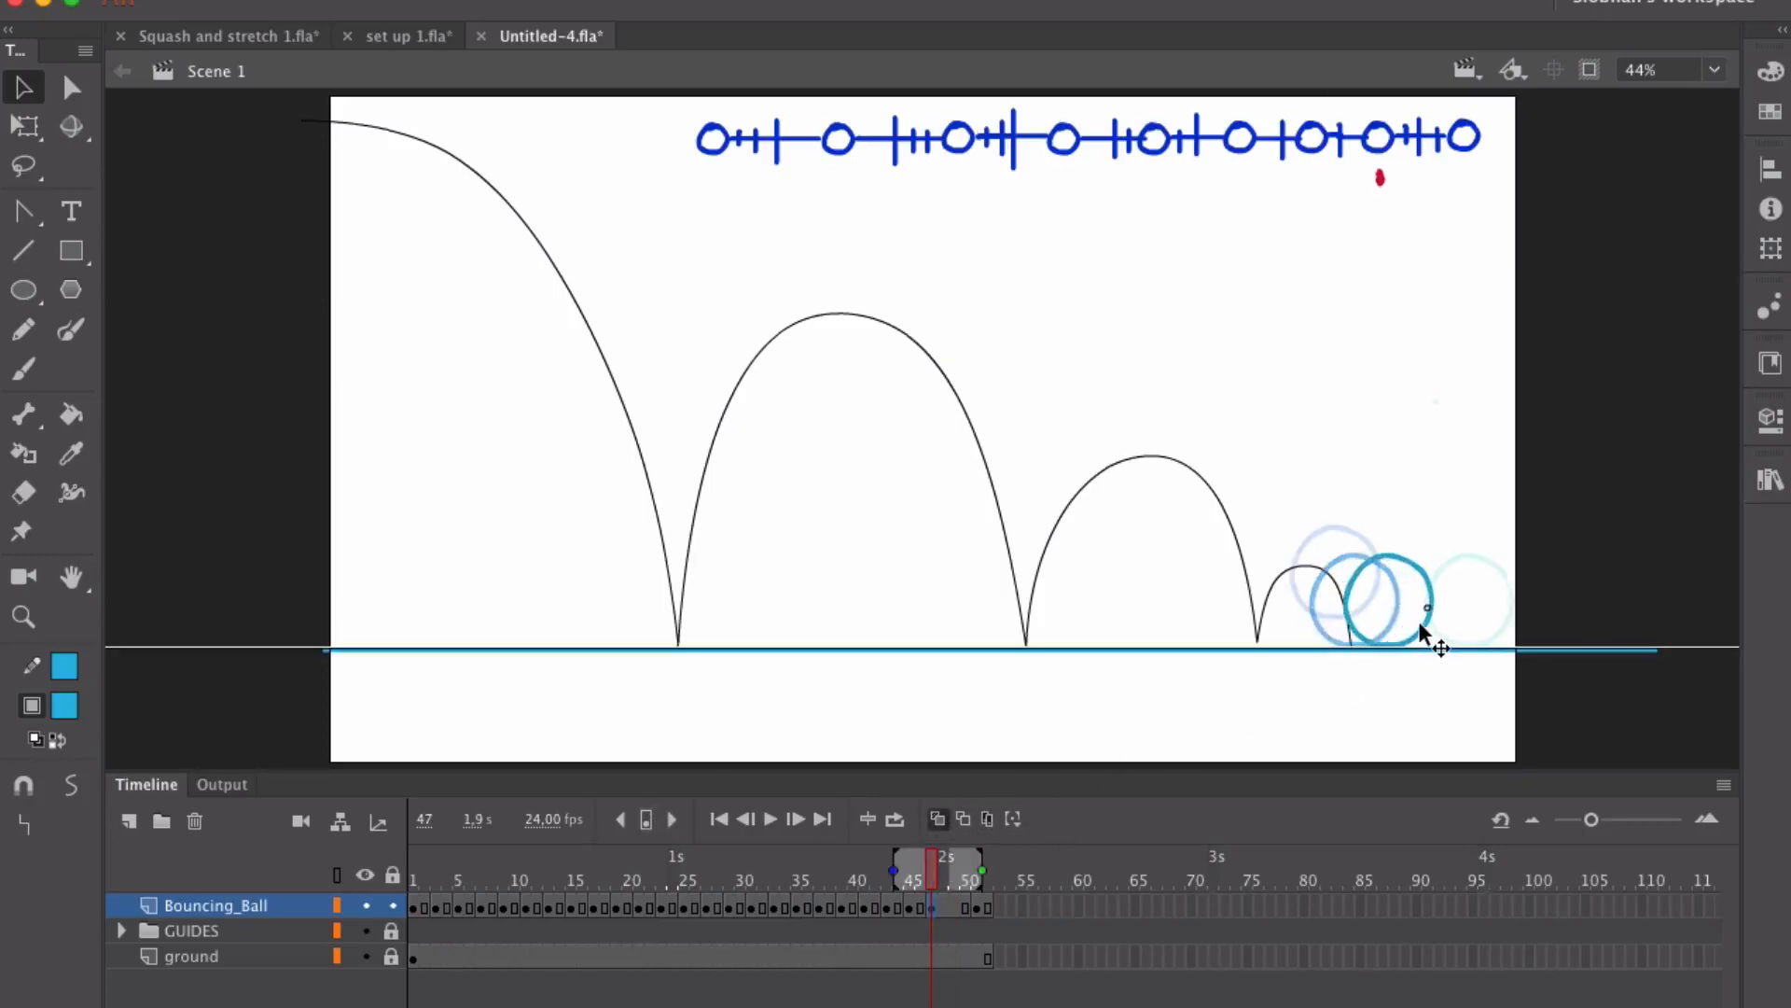
click(954, 906)
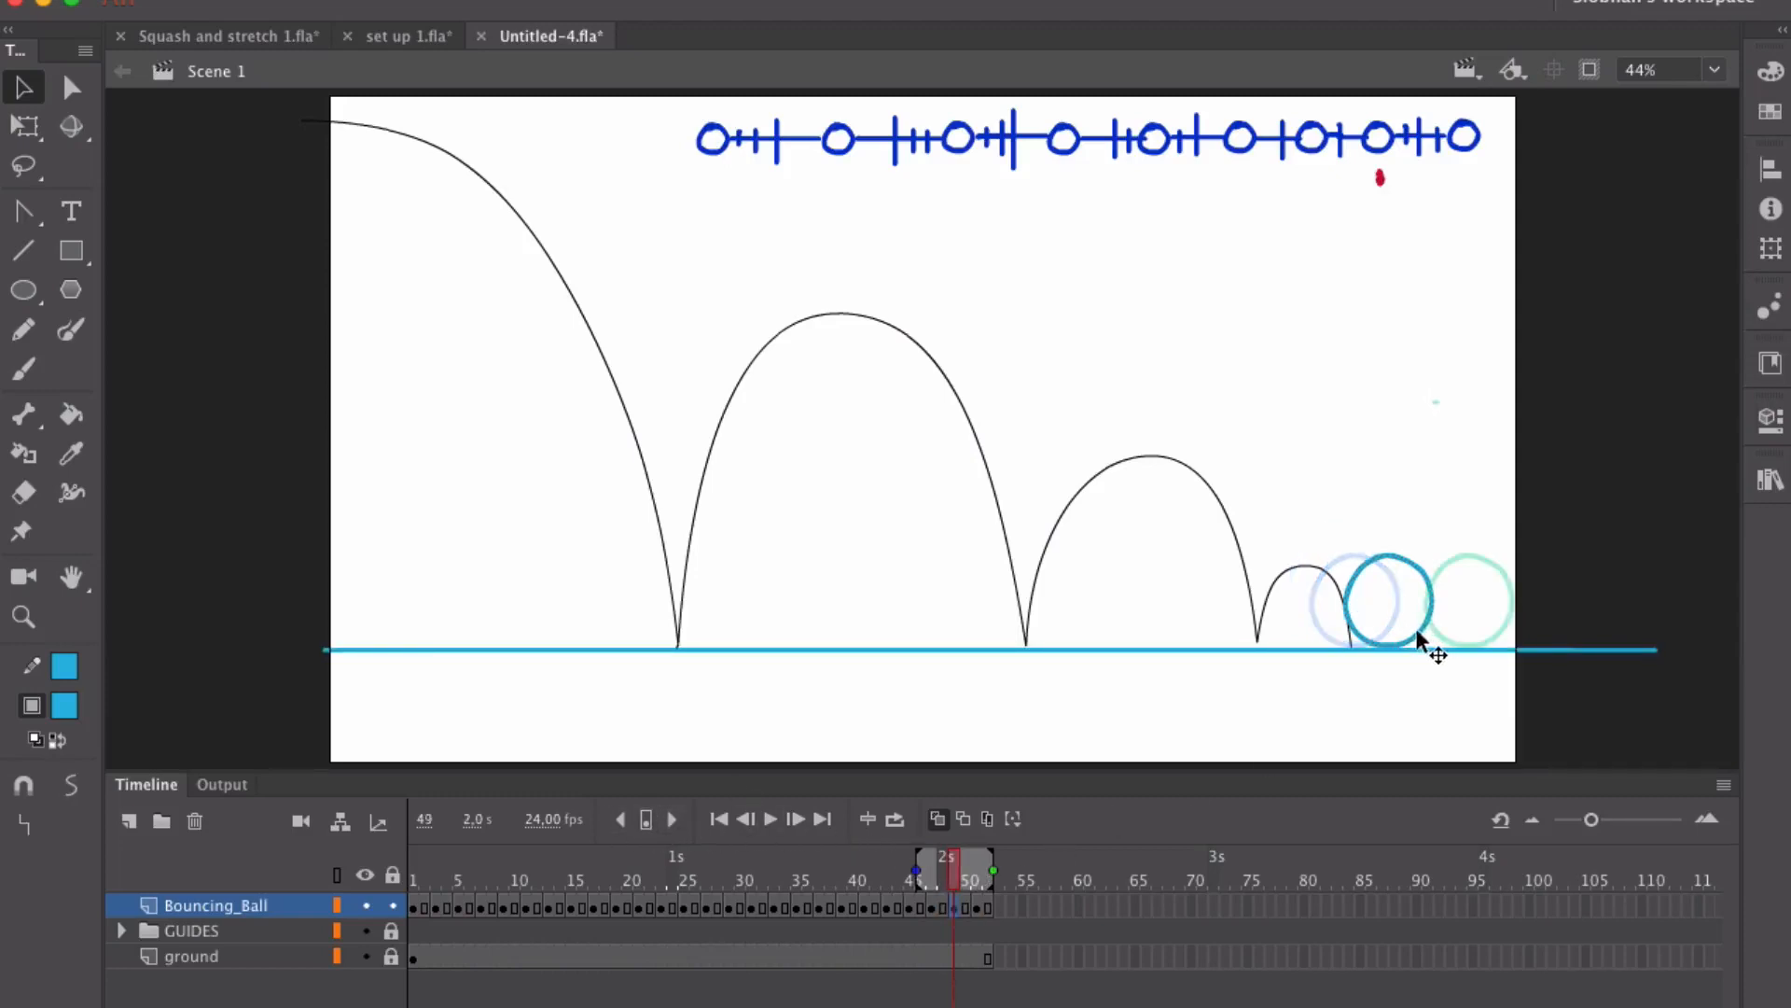
drag(1419, 642, 1474, 642)
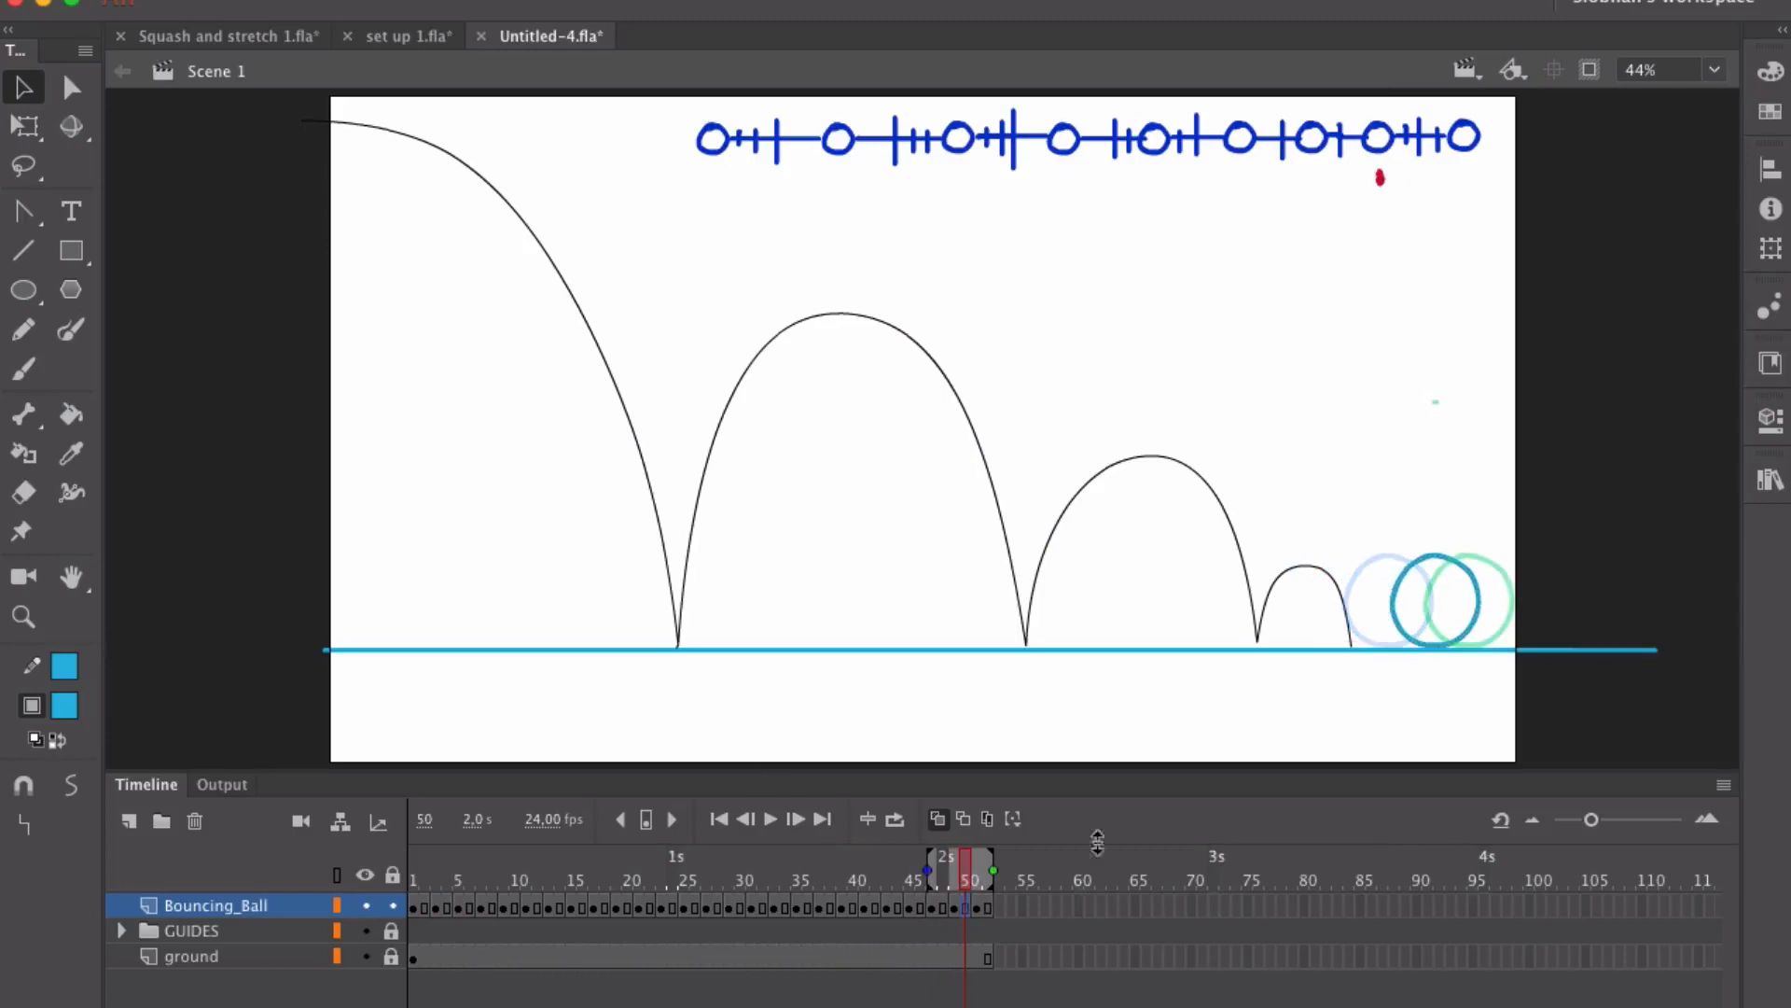
Step: Insert two frames at frame 50 of the Bouncing_Ball layer and add a keyframe at frame 51, nudging the ball toward its final position
click(970, 882)
right_click(965, 903)
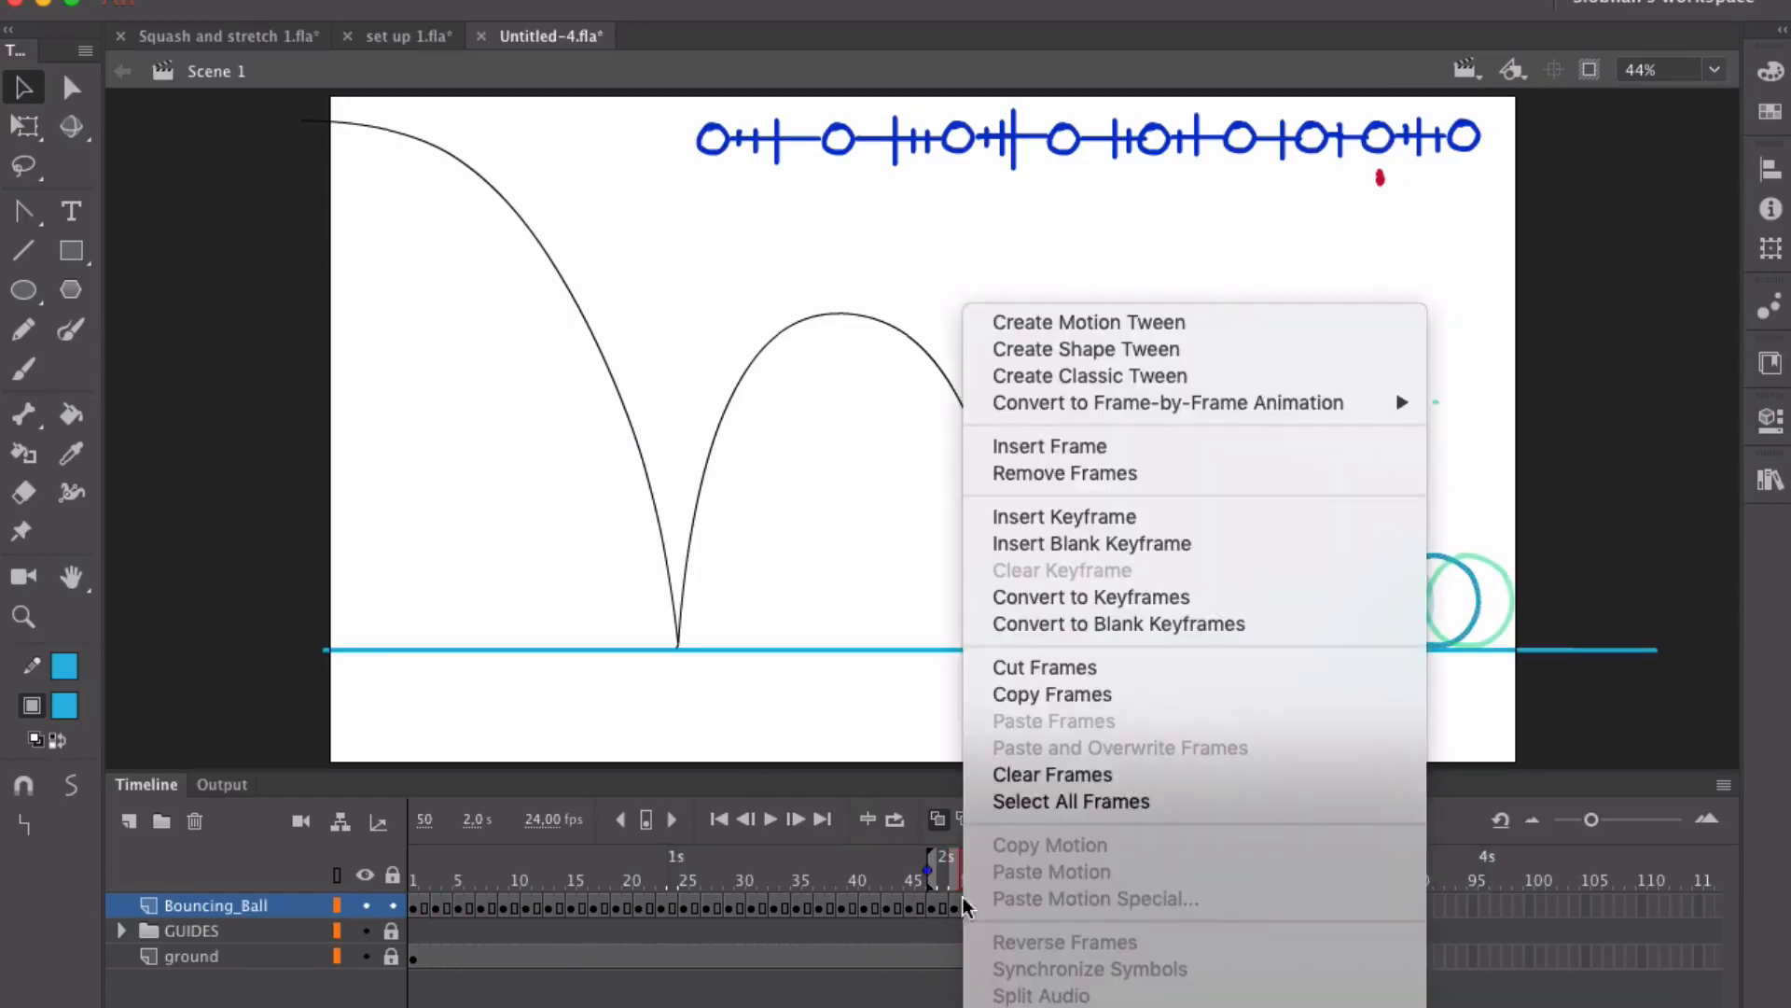
click(1072, 446)
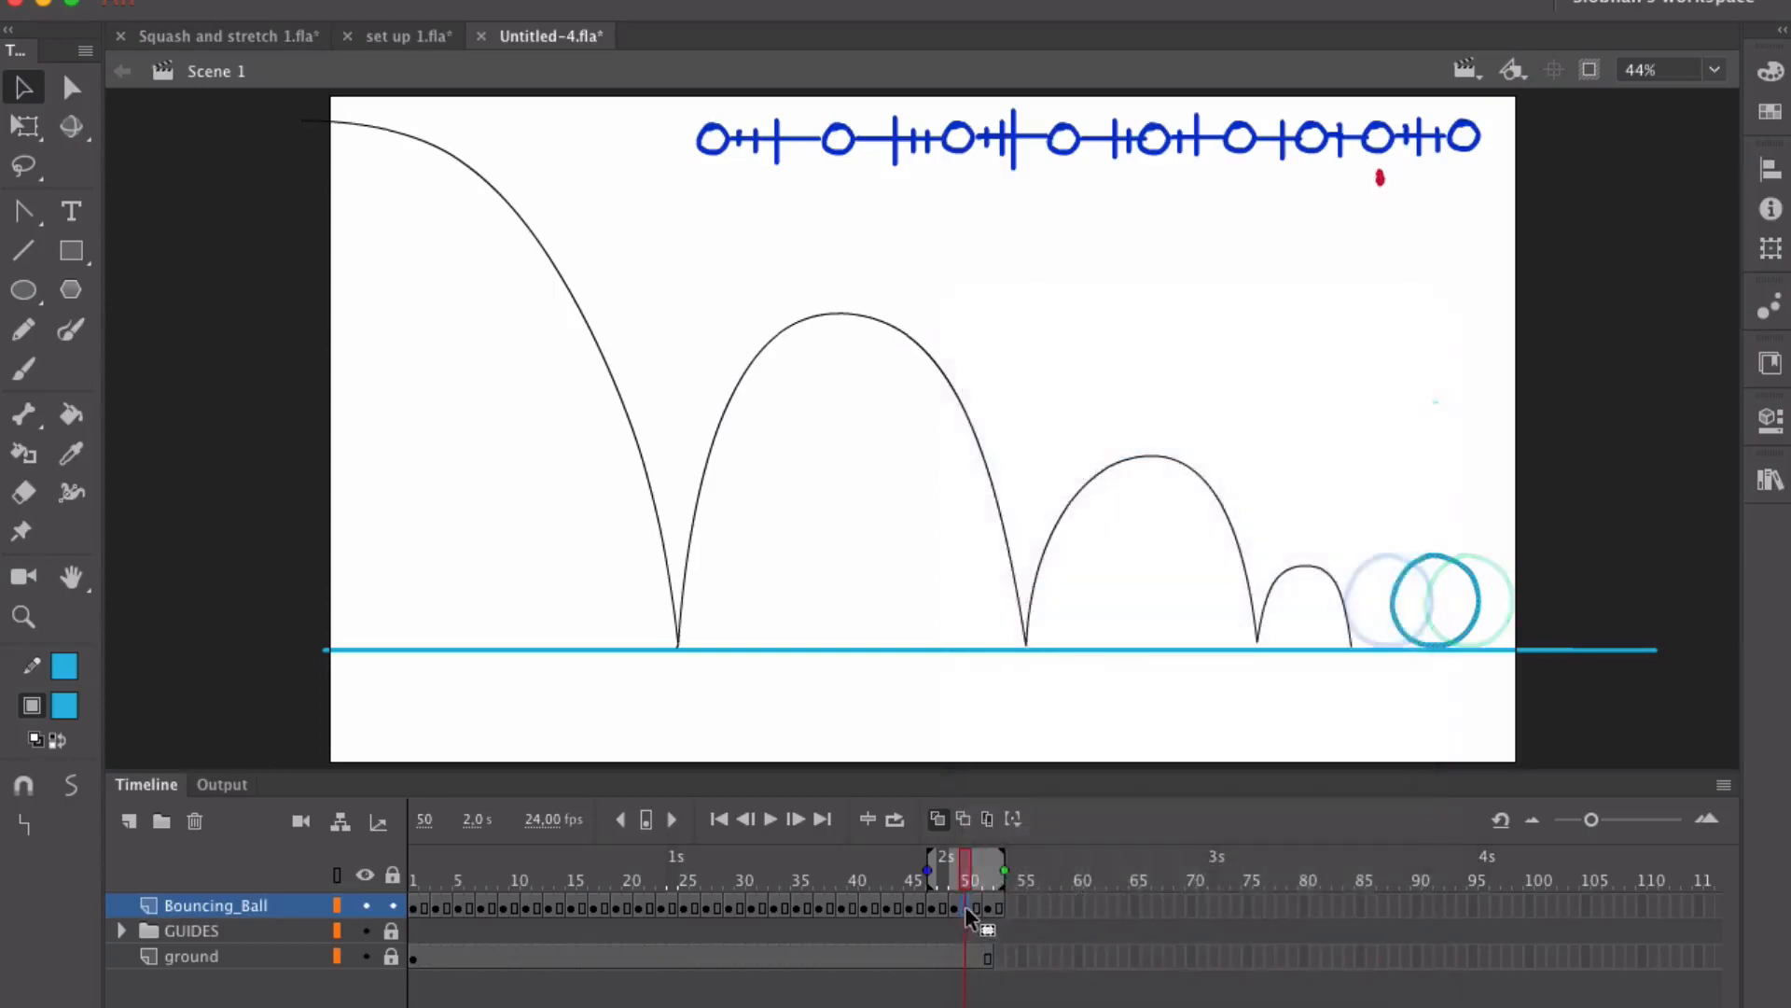
right_click(964, 905)
click(1064, 446)
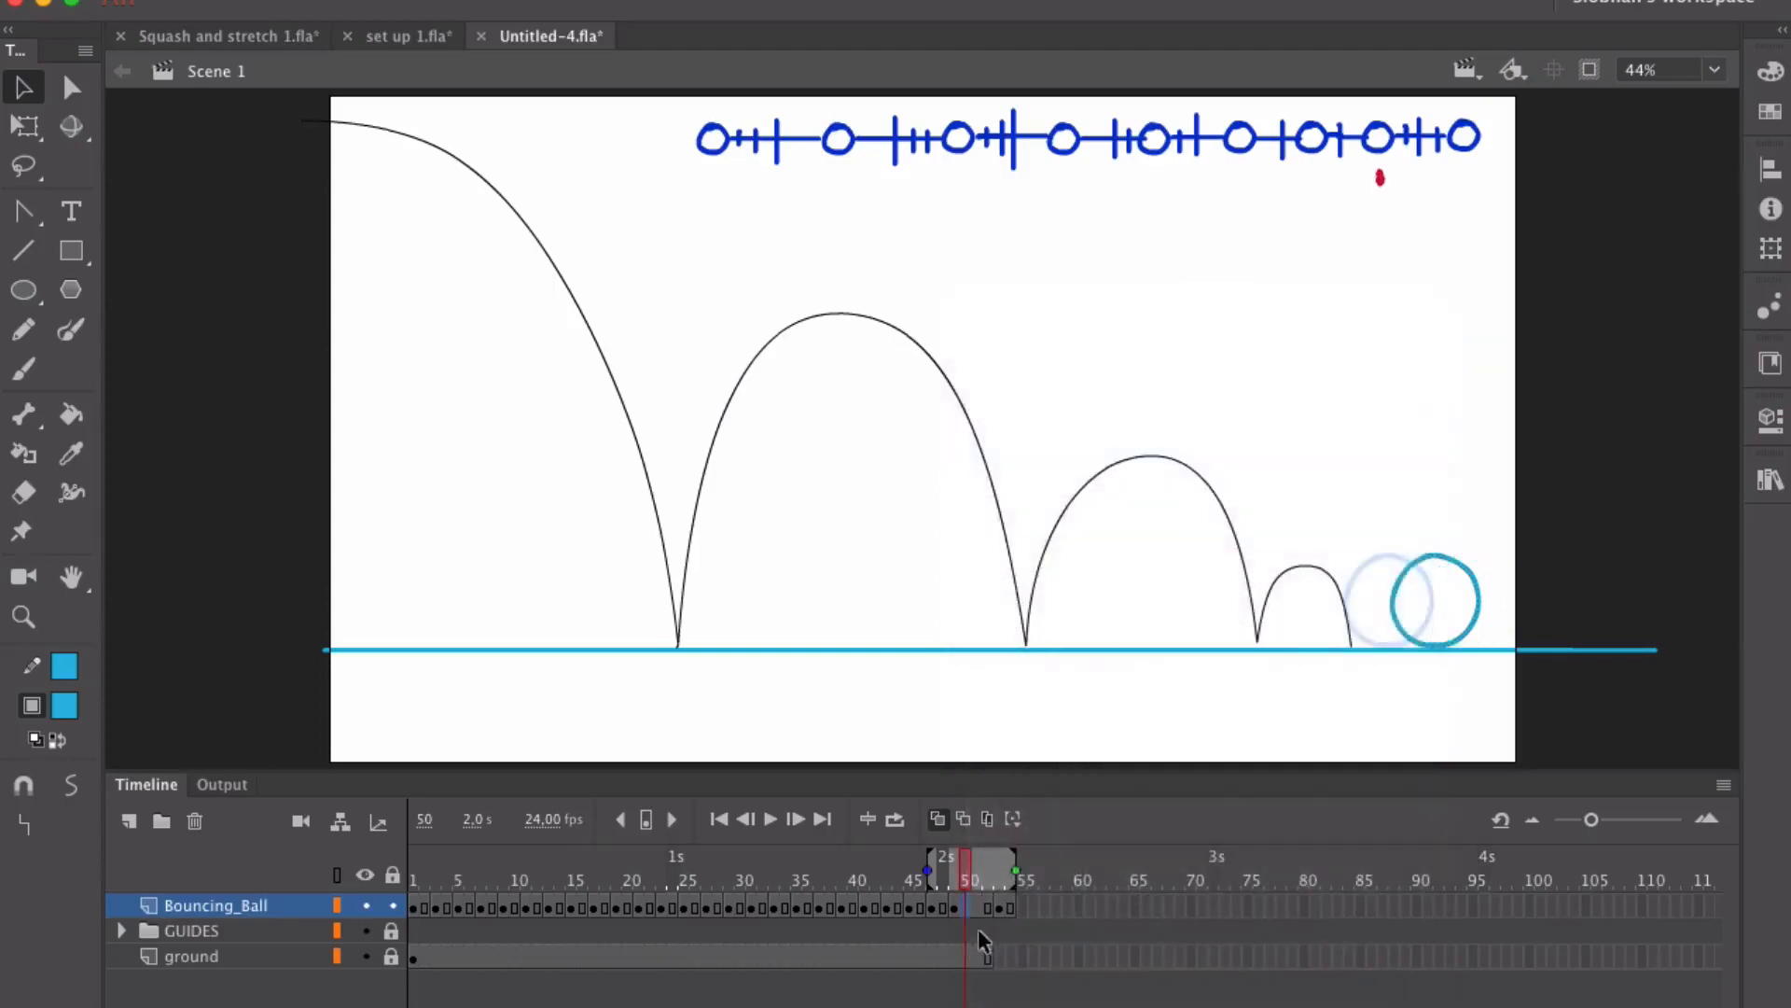
click(976, 907)
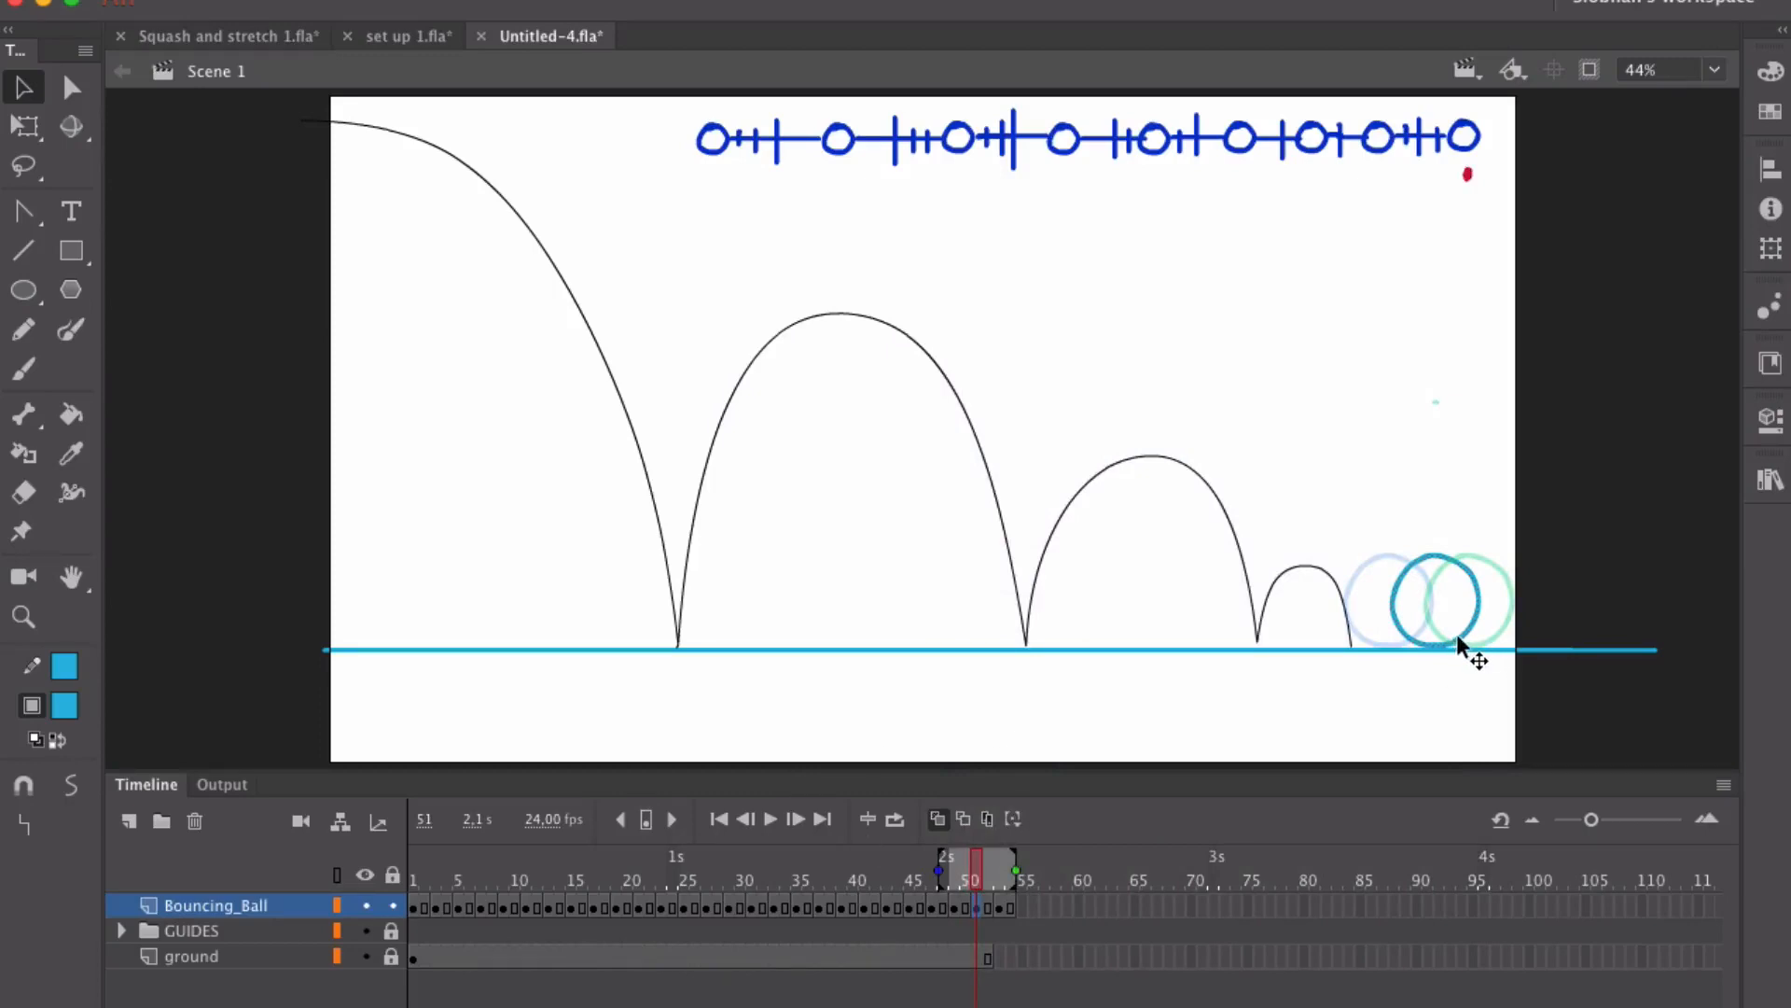
drag(1458, 634, 1473, 634)
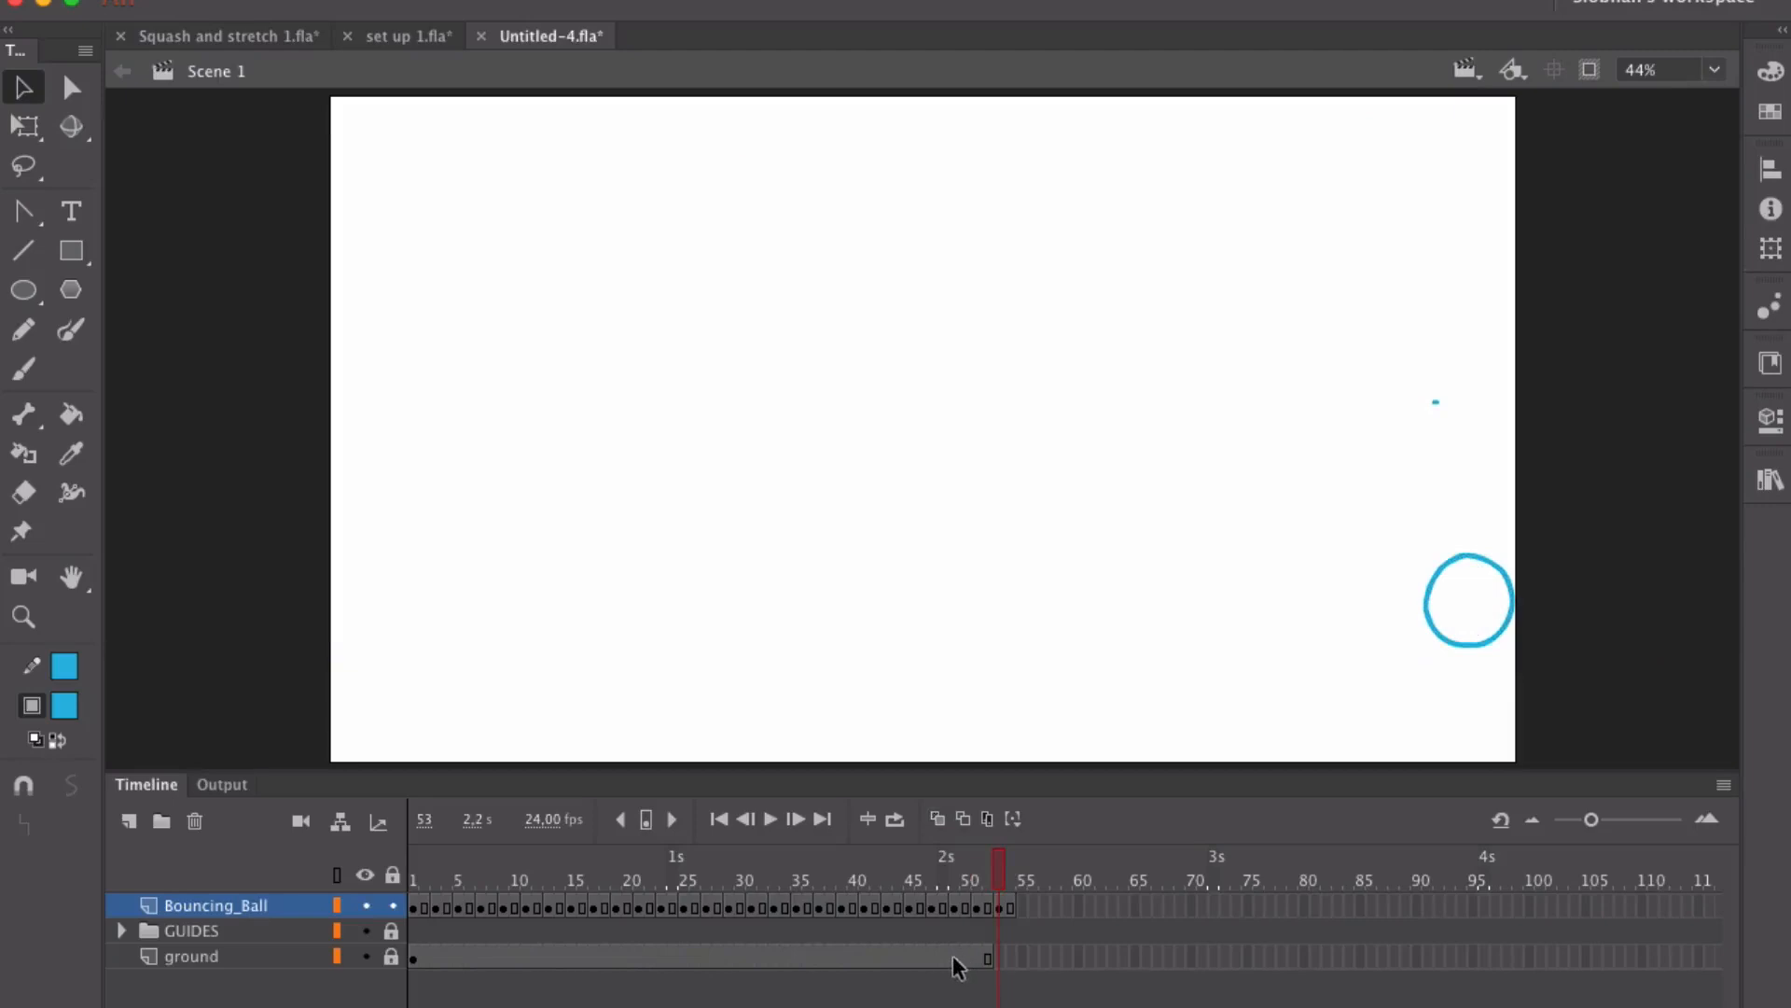
Step: Extend the ground layer to frame 54 so it lasts as long as the Bouncing_Ball layer
click(953, 955)
right_click(961, 955)
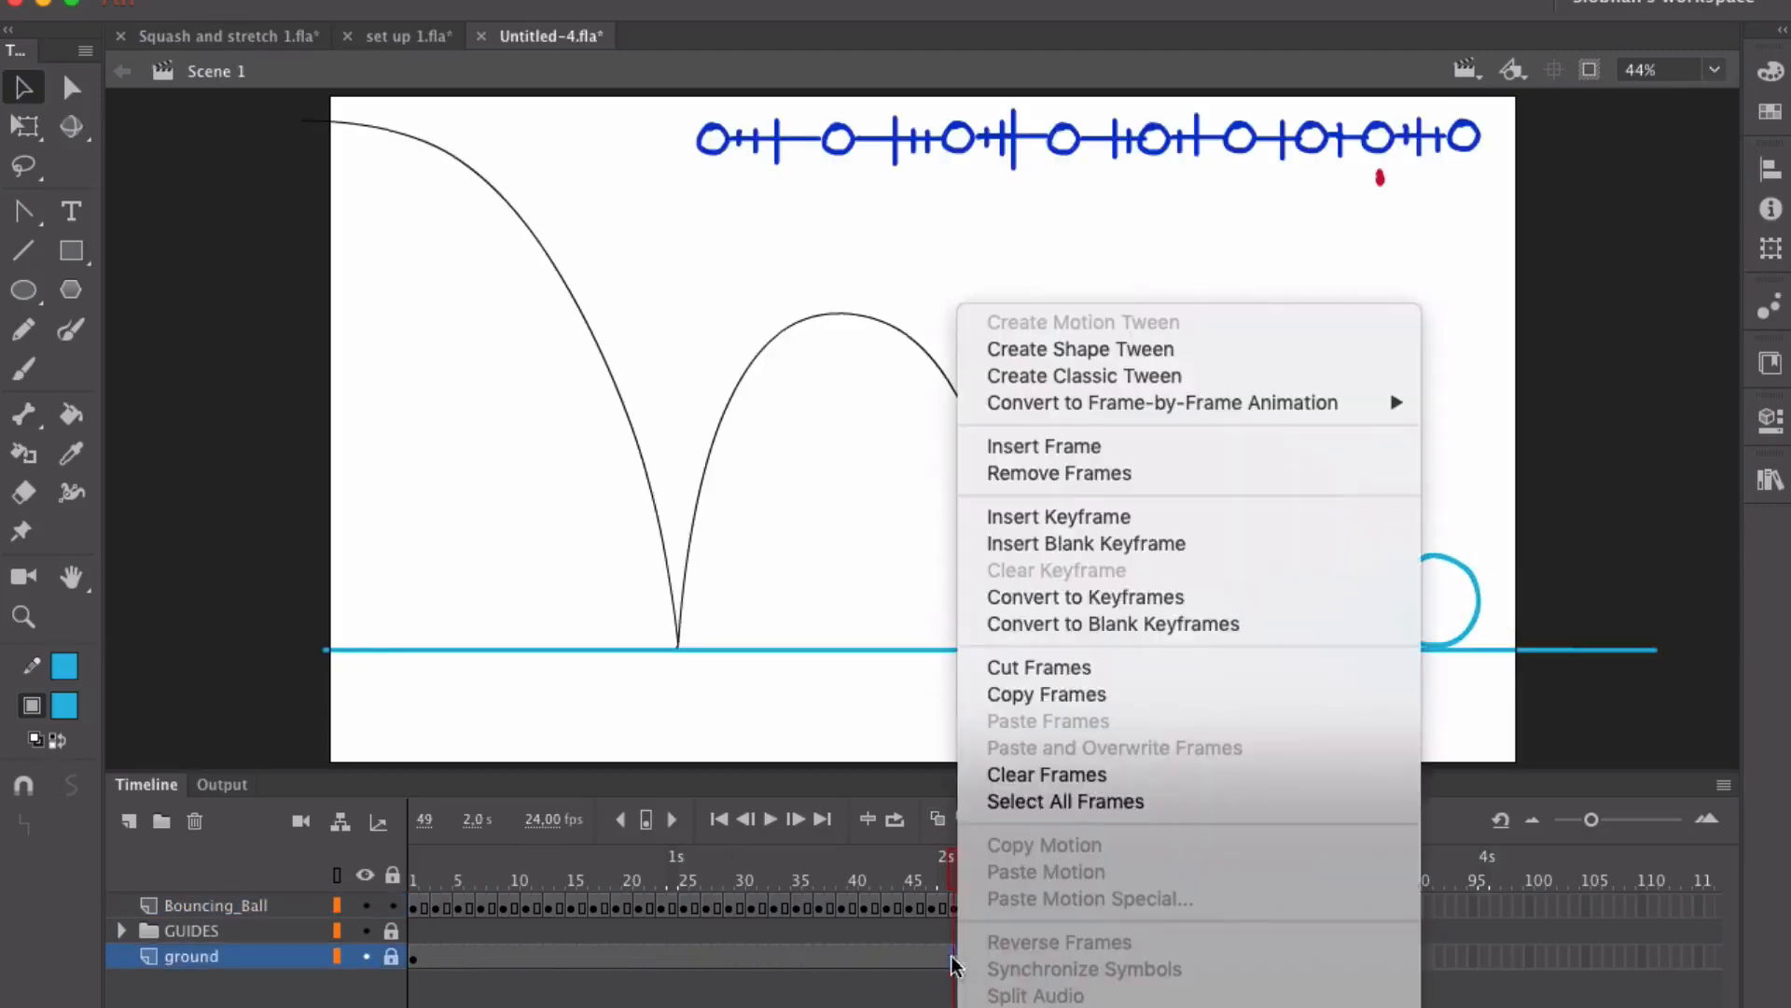
key(Escape)
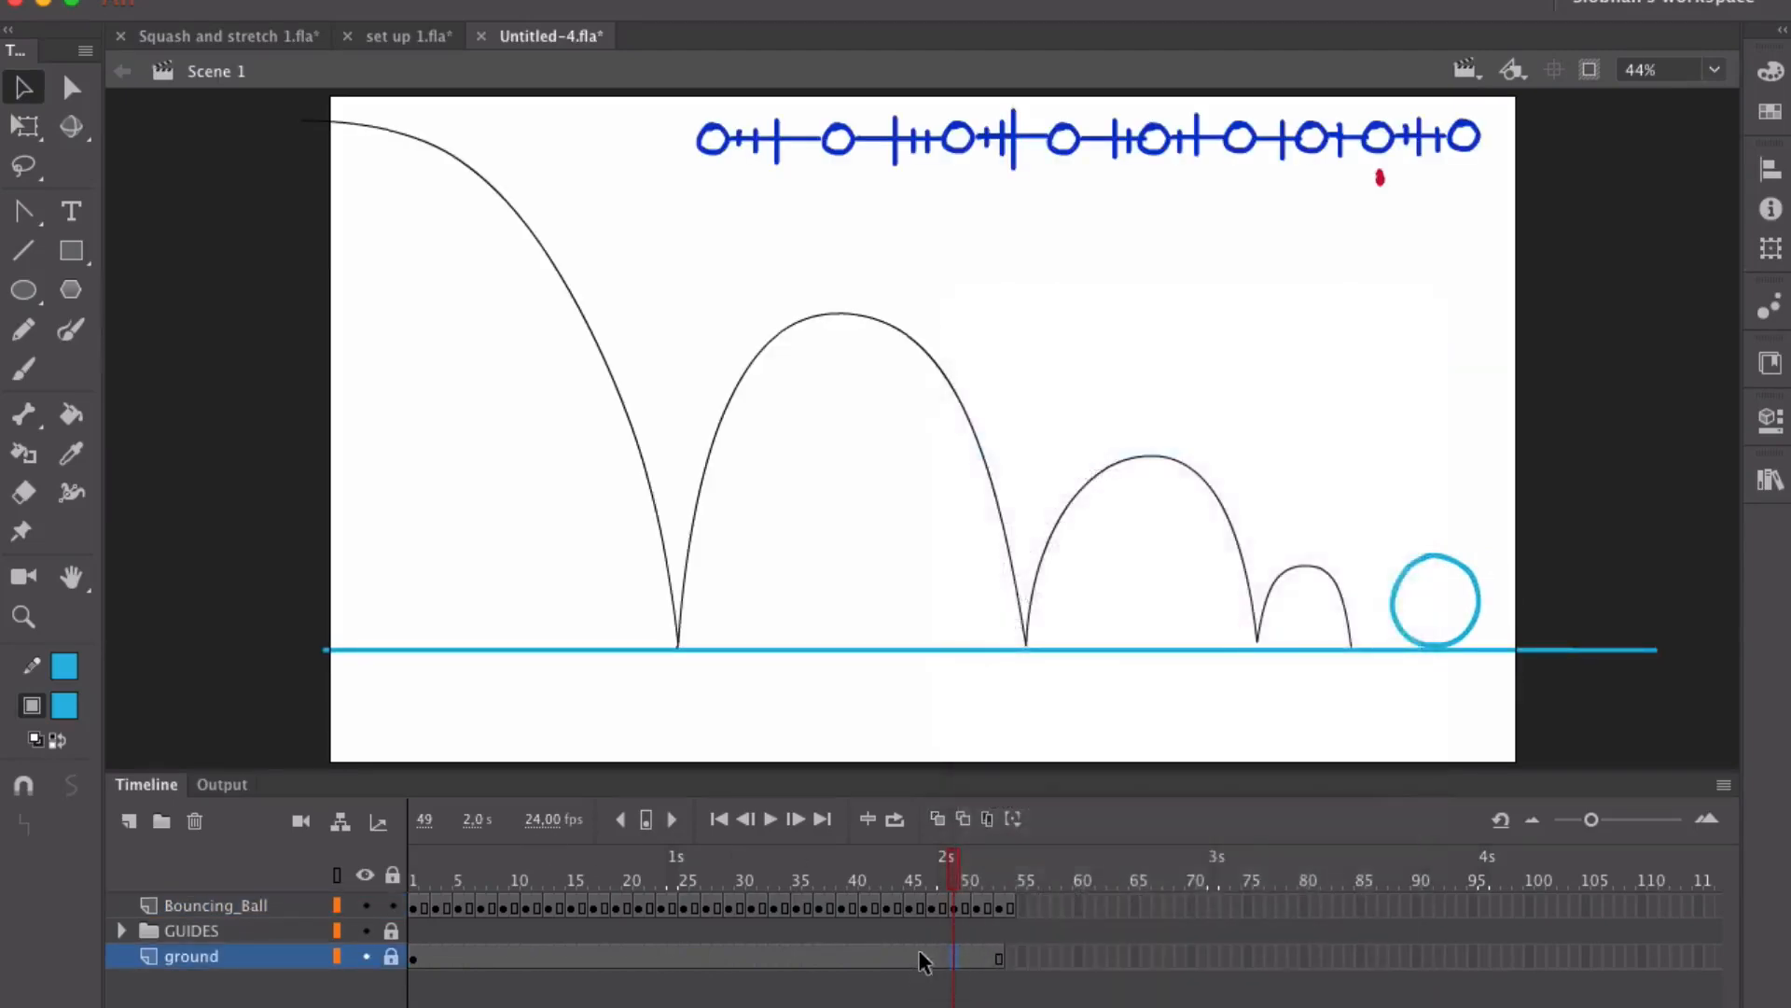
right_click(922, 954)
click(1064, 516)
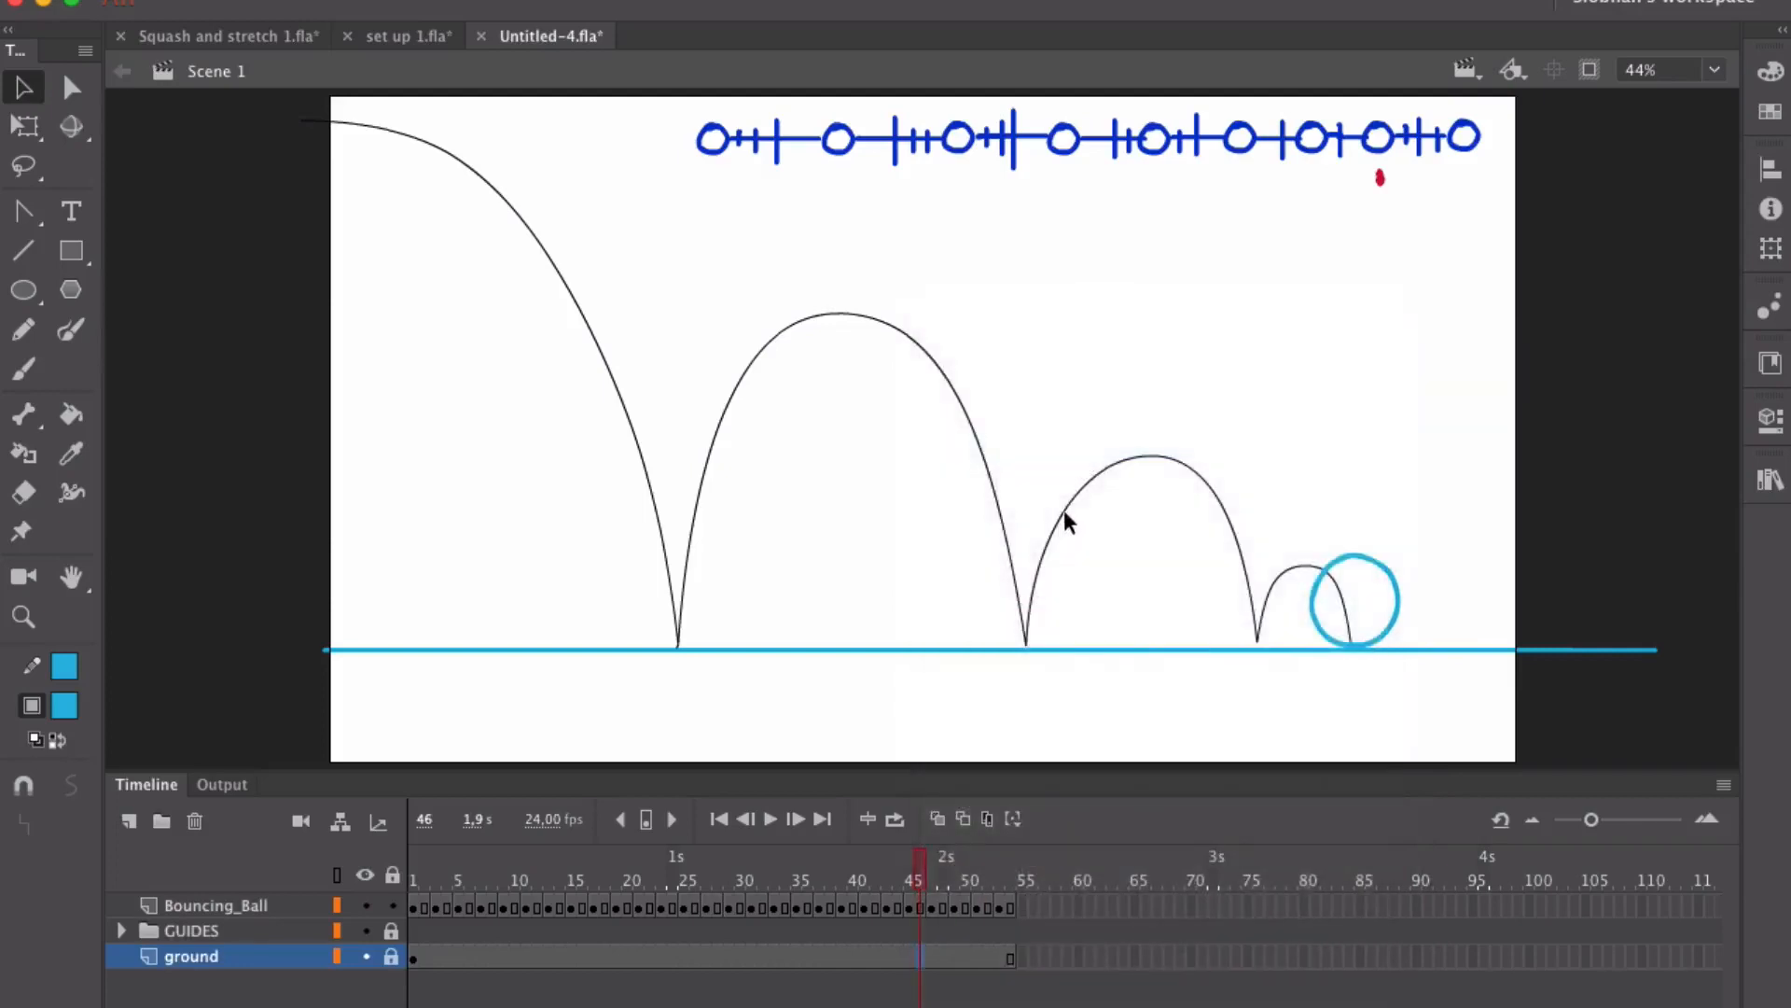
click(1010, 874)
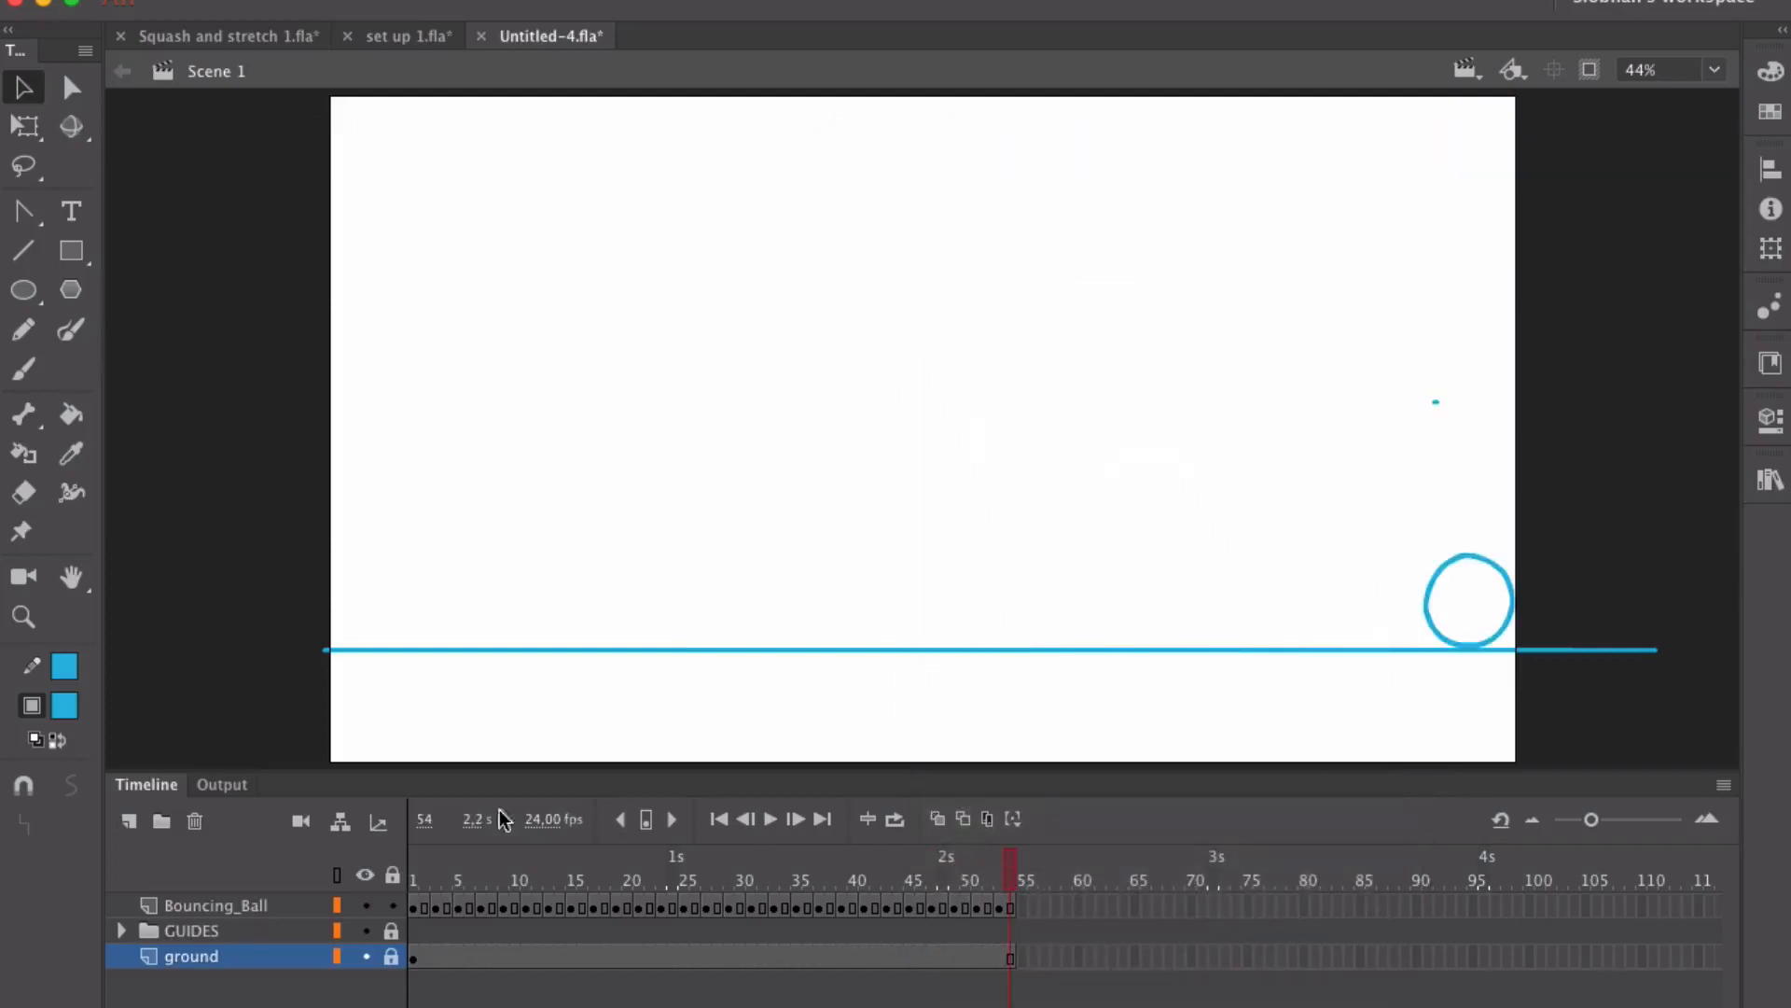
Step: Hide the GUIDES folder and play the animation from frame 1
click(413, 878)
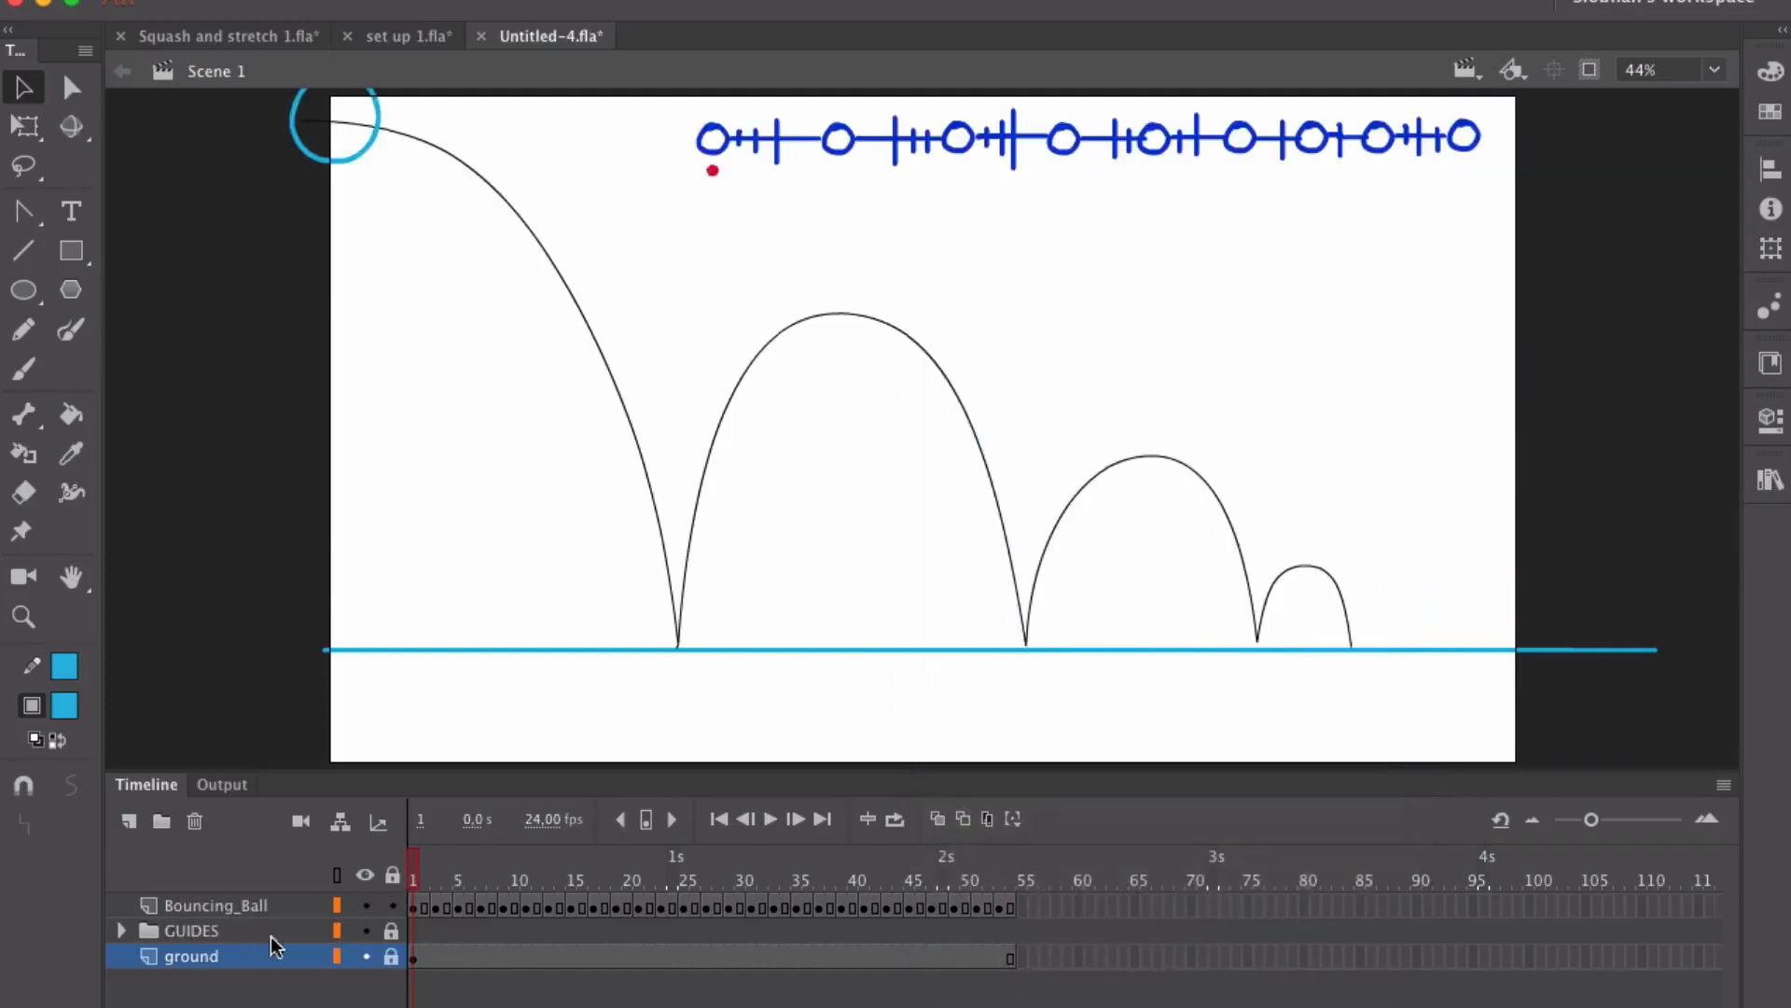
click(365, 931)
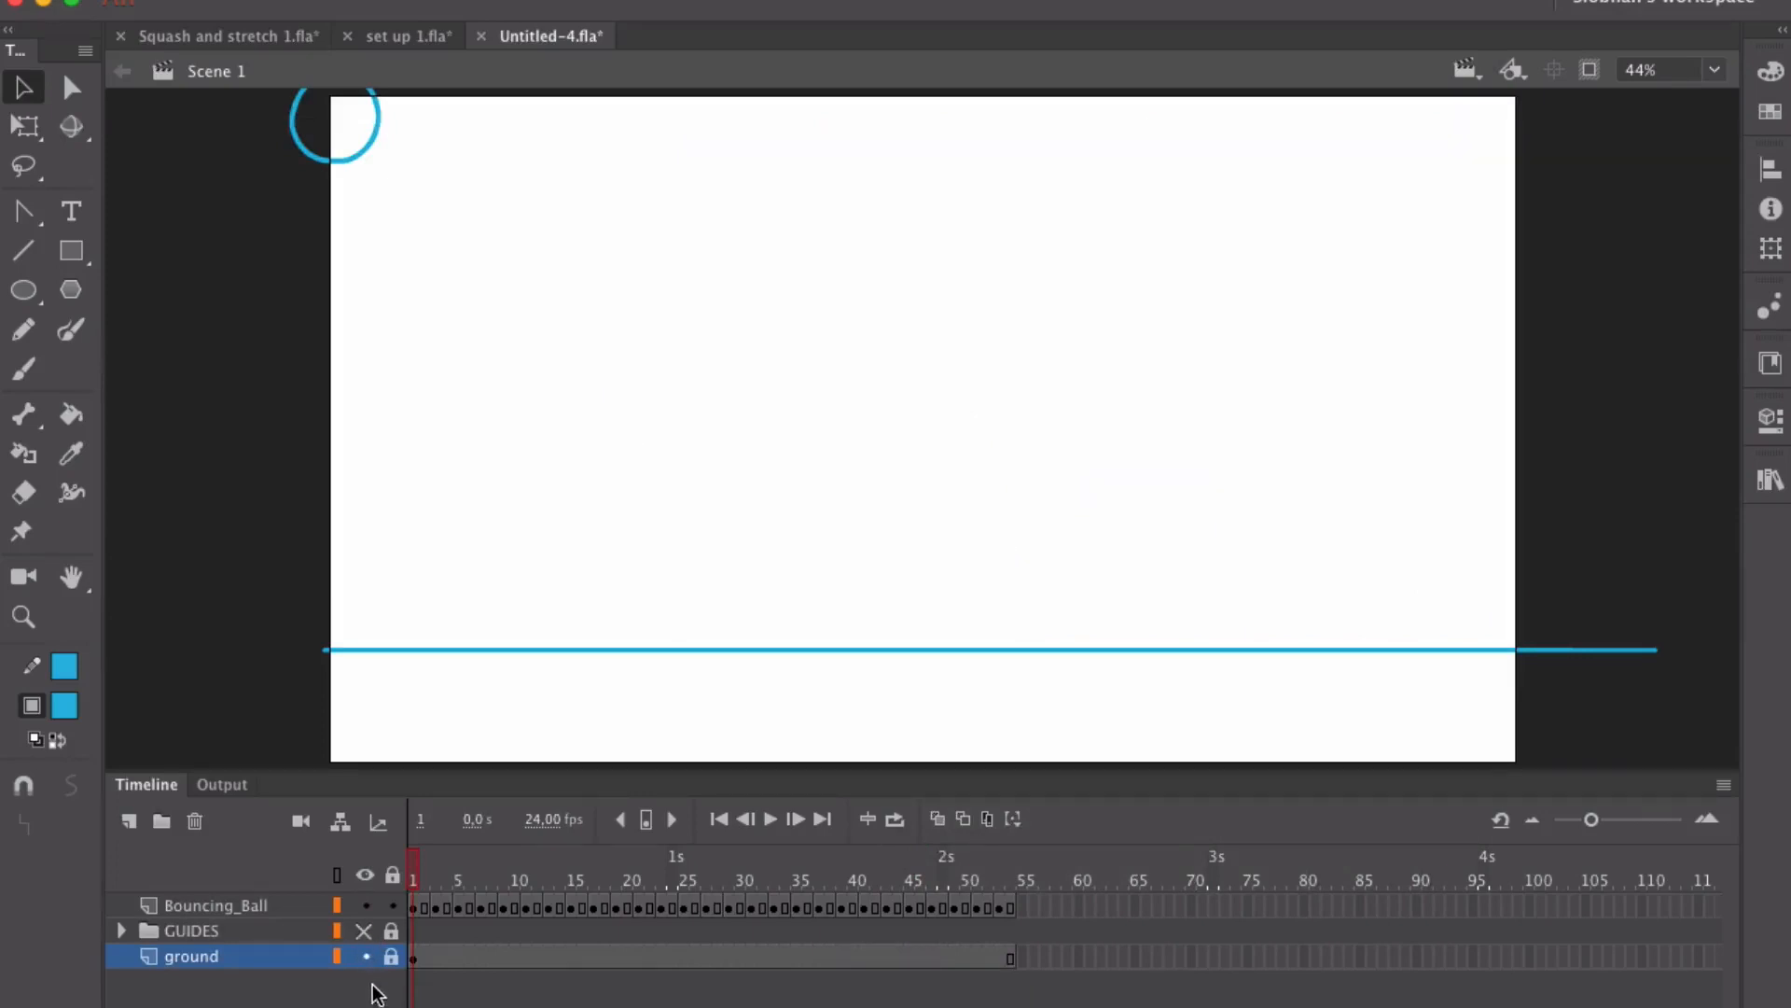
key(Return)
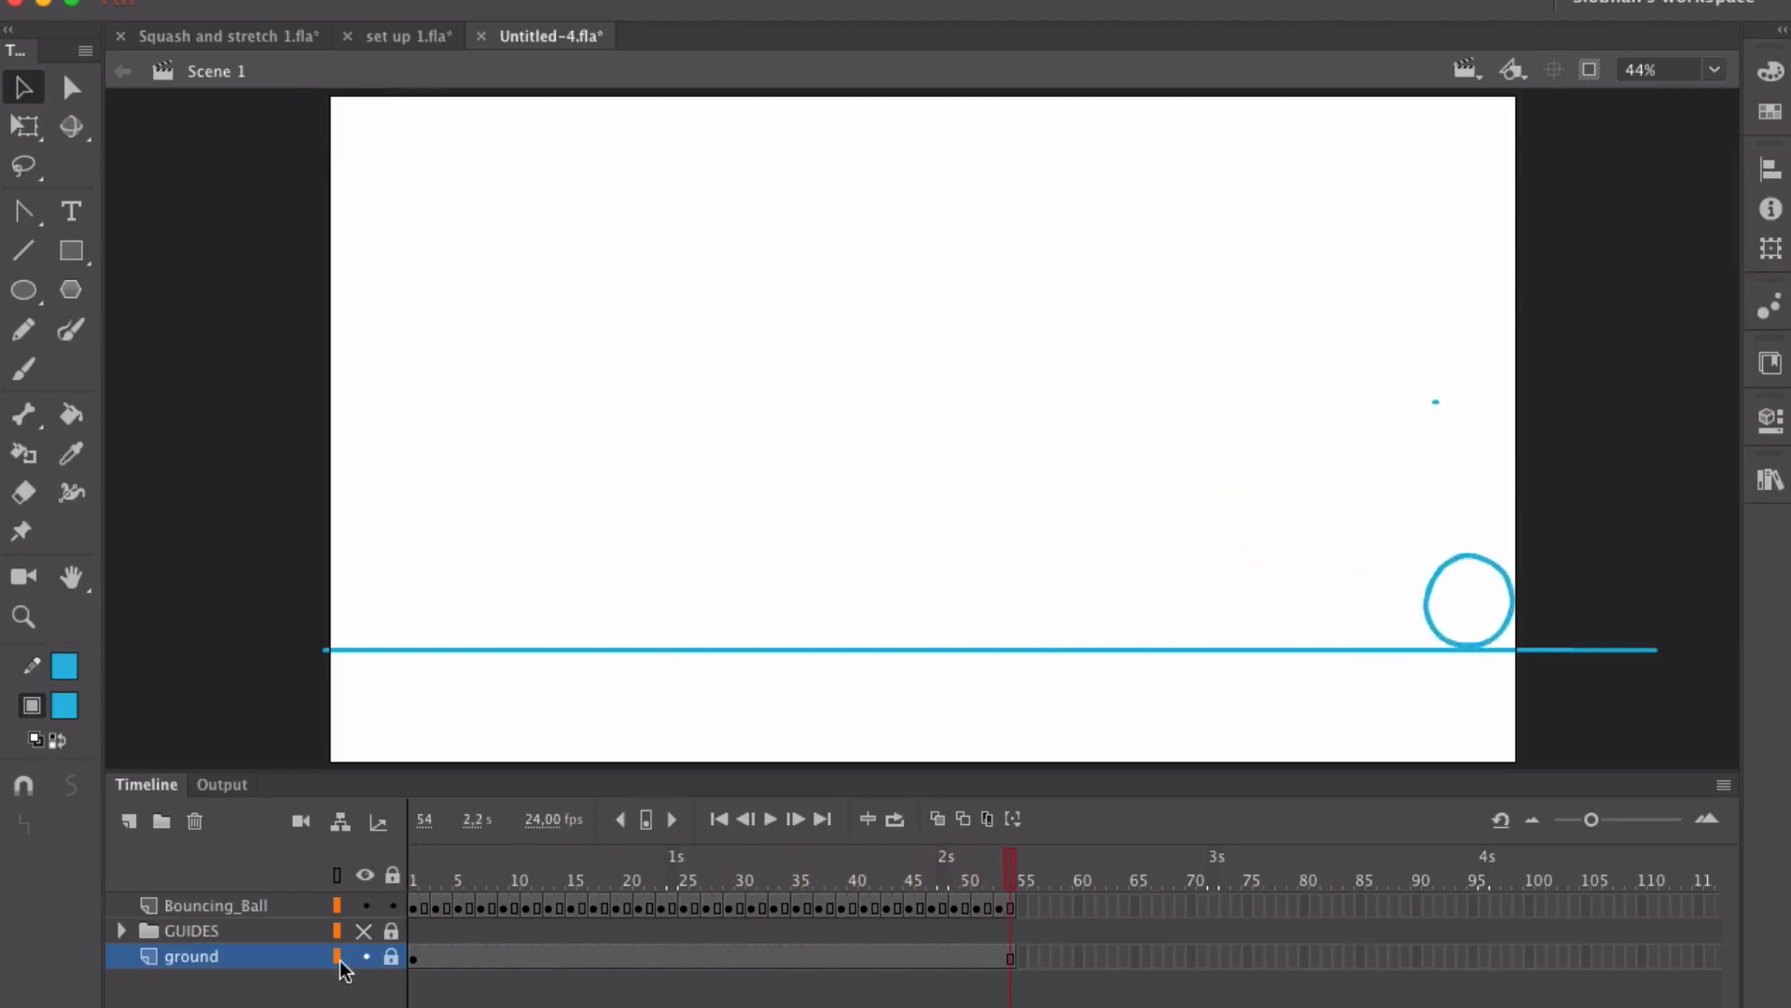
Step: Delete the stray mark above the ball at the end of the animation and replay the bounce several times
key(Return)
drag(1413, 361, 1487, 468)
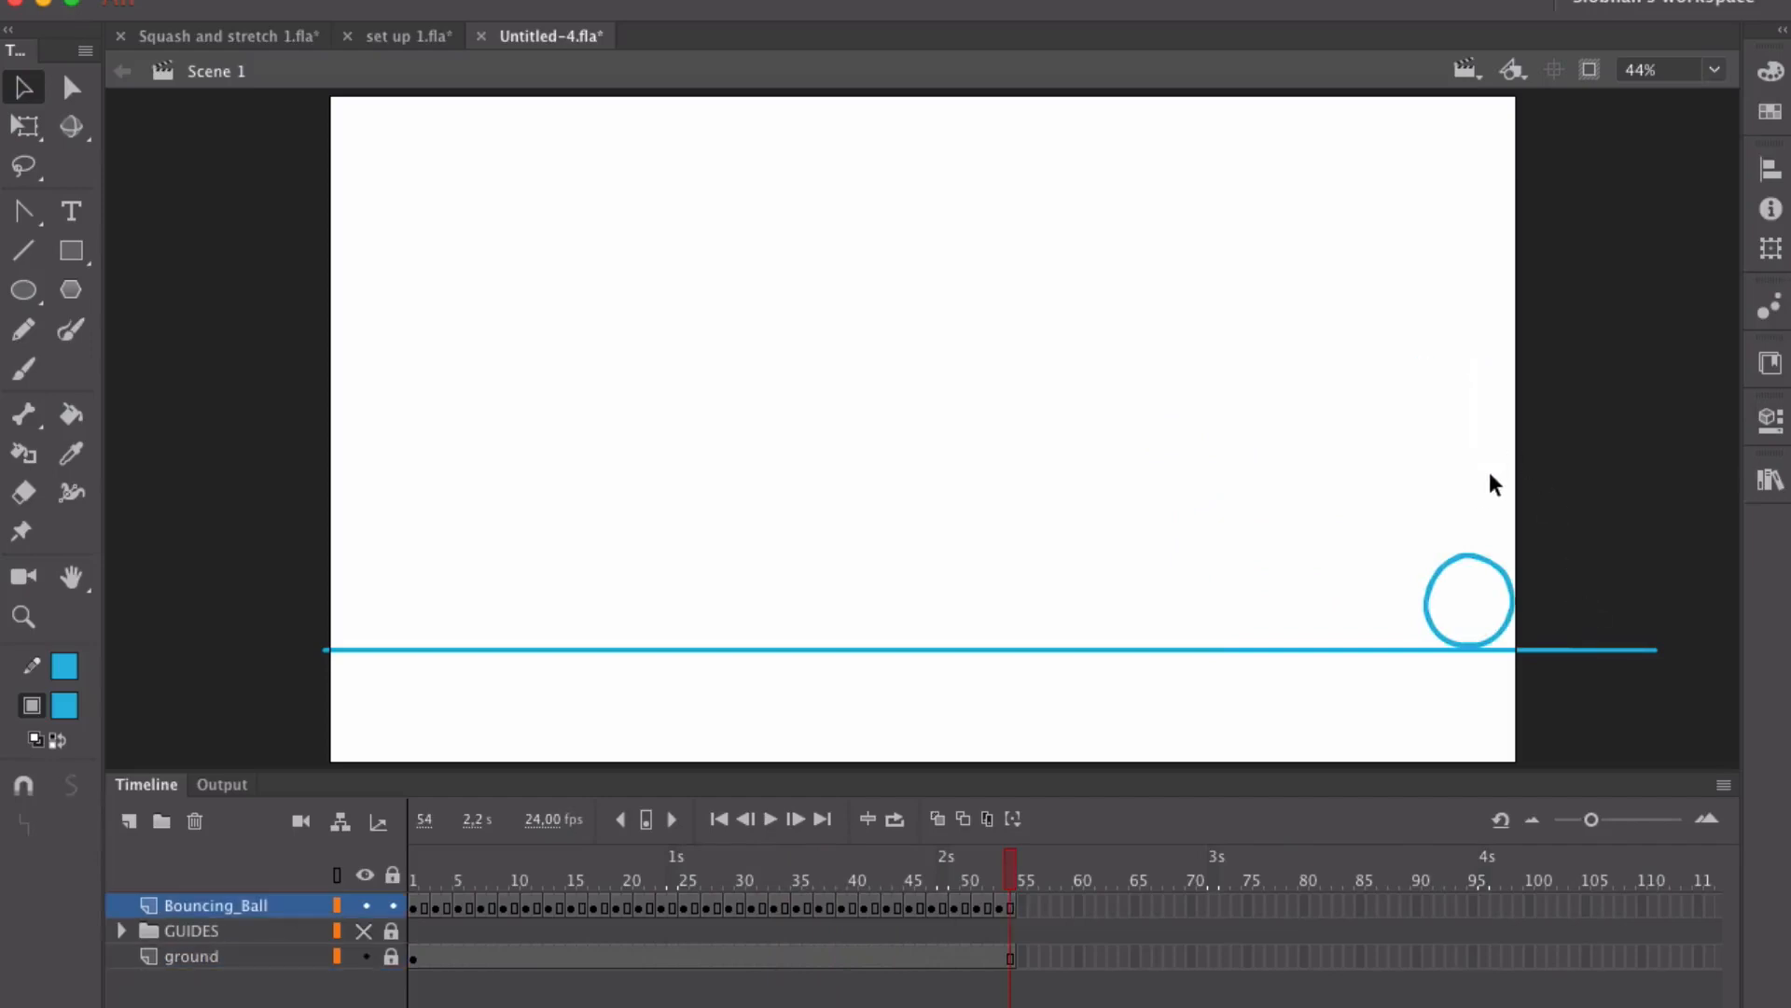
key(Return)
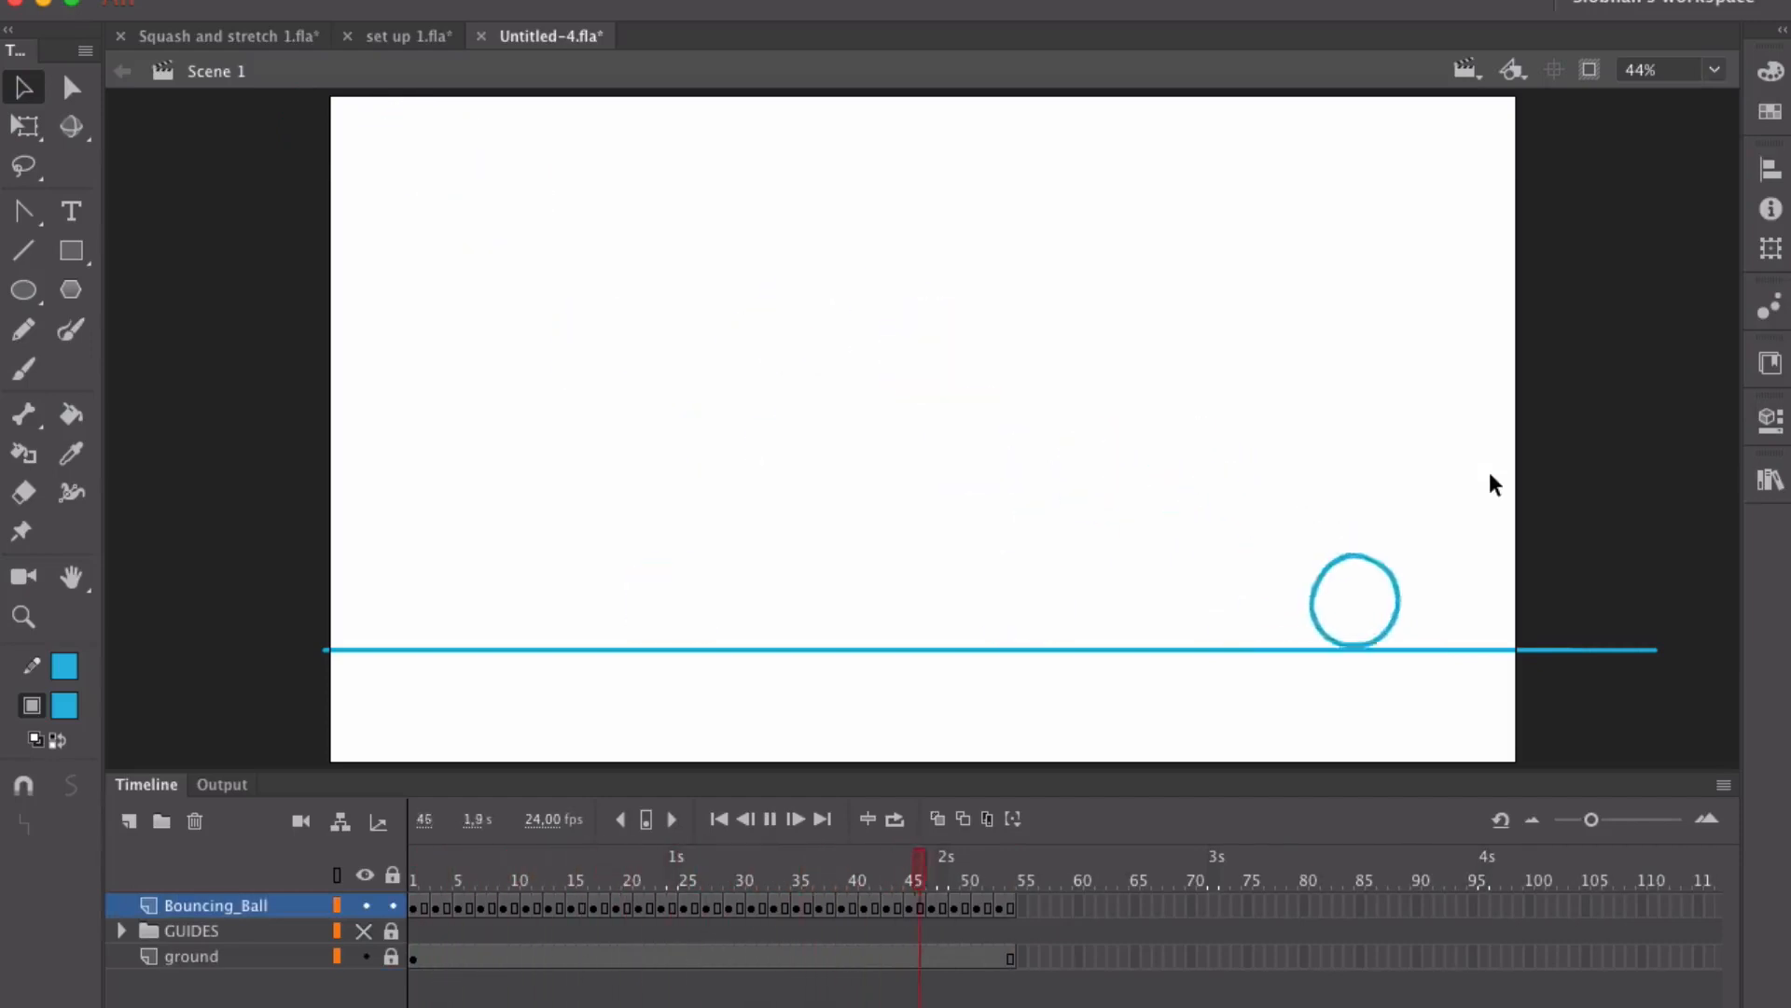
key(Return)
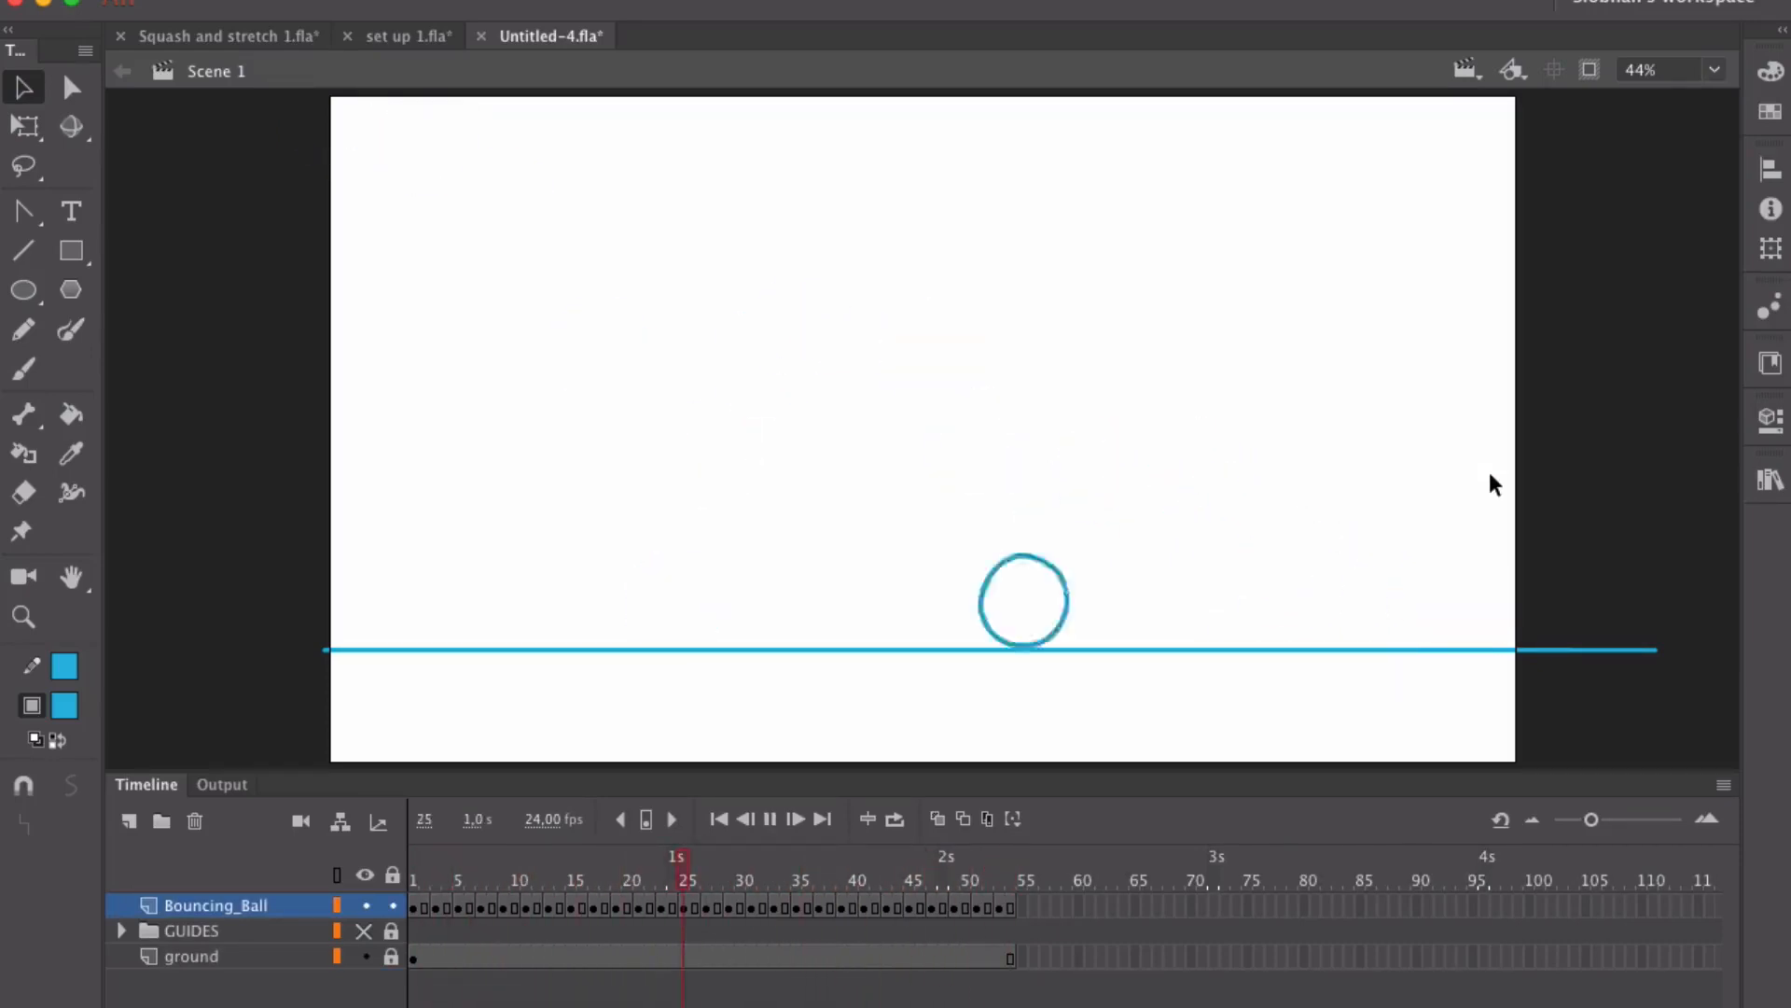
key(Return)
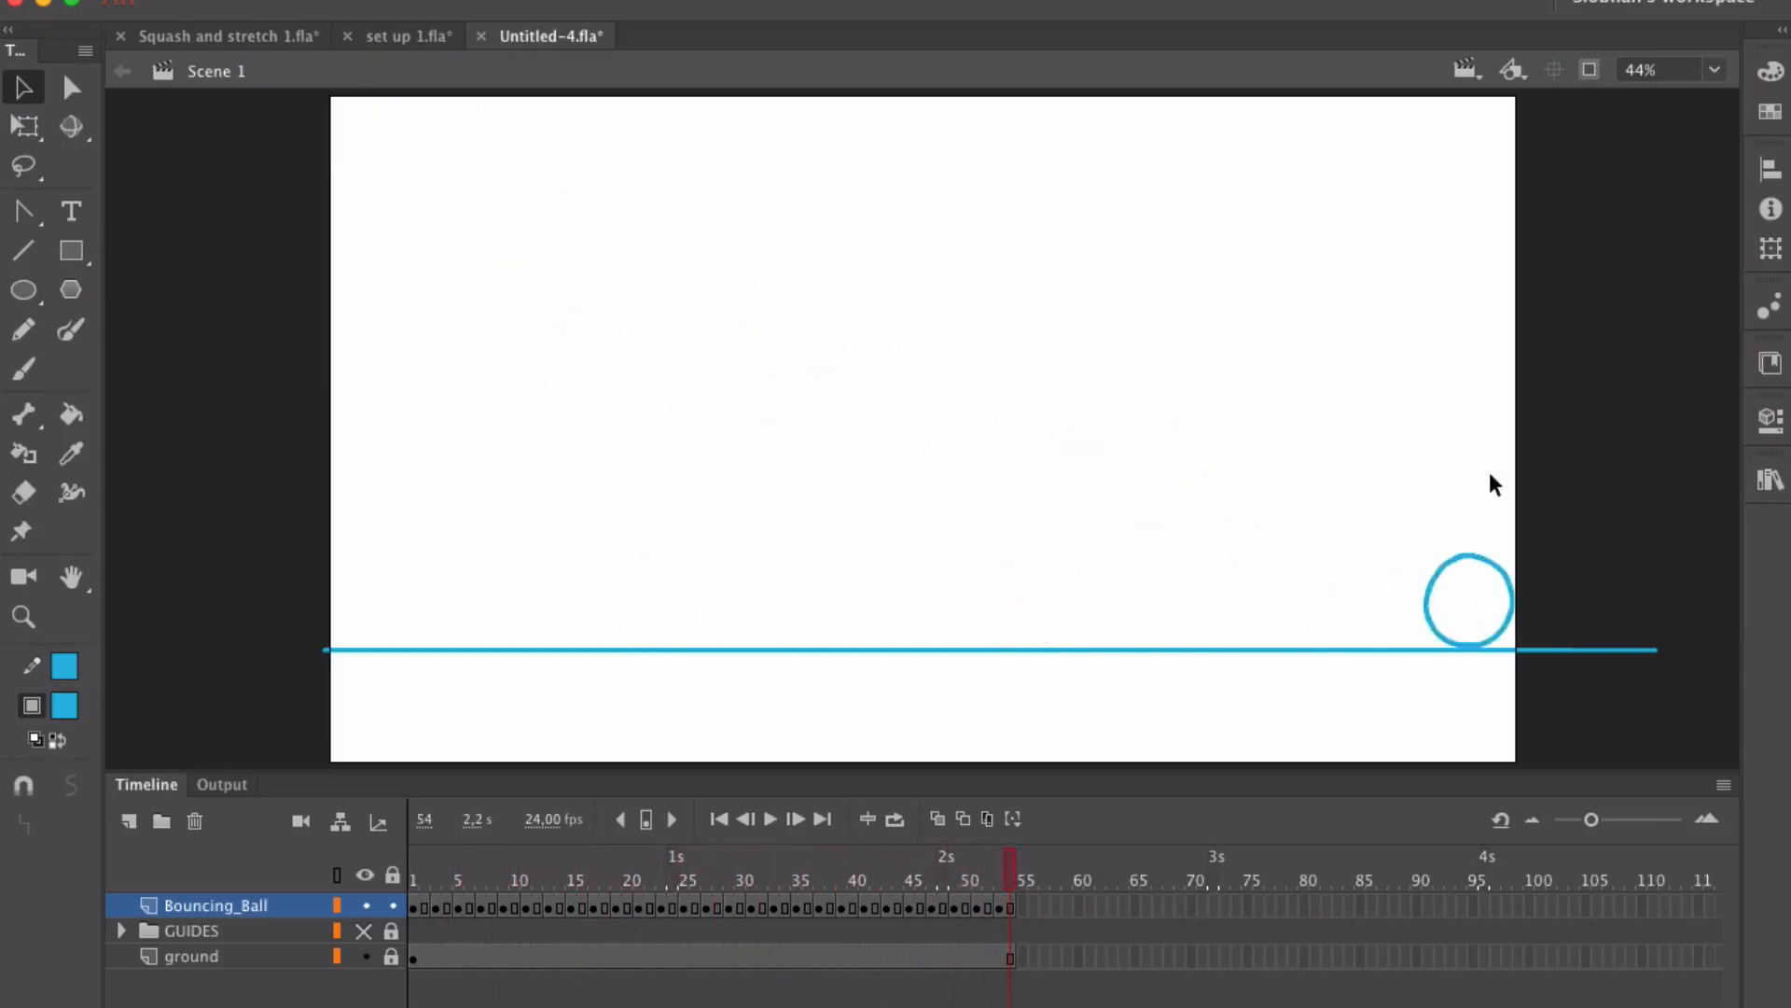
key(Return)
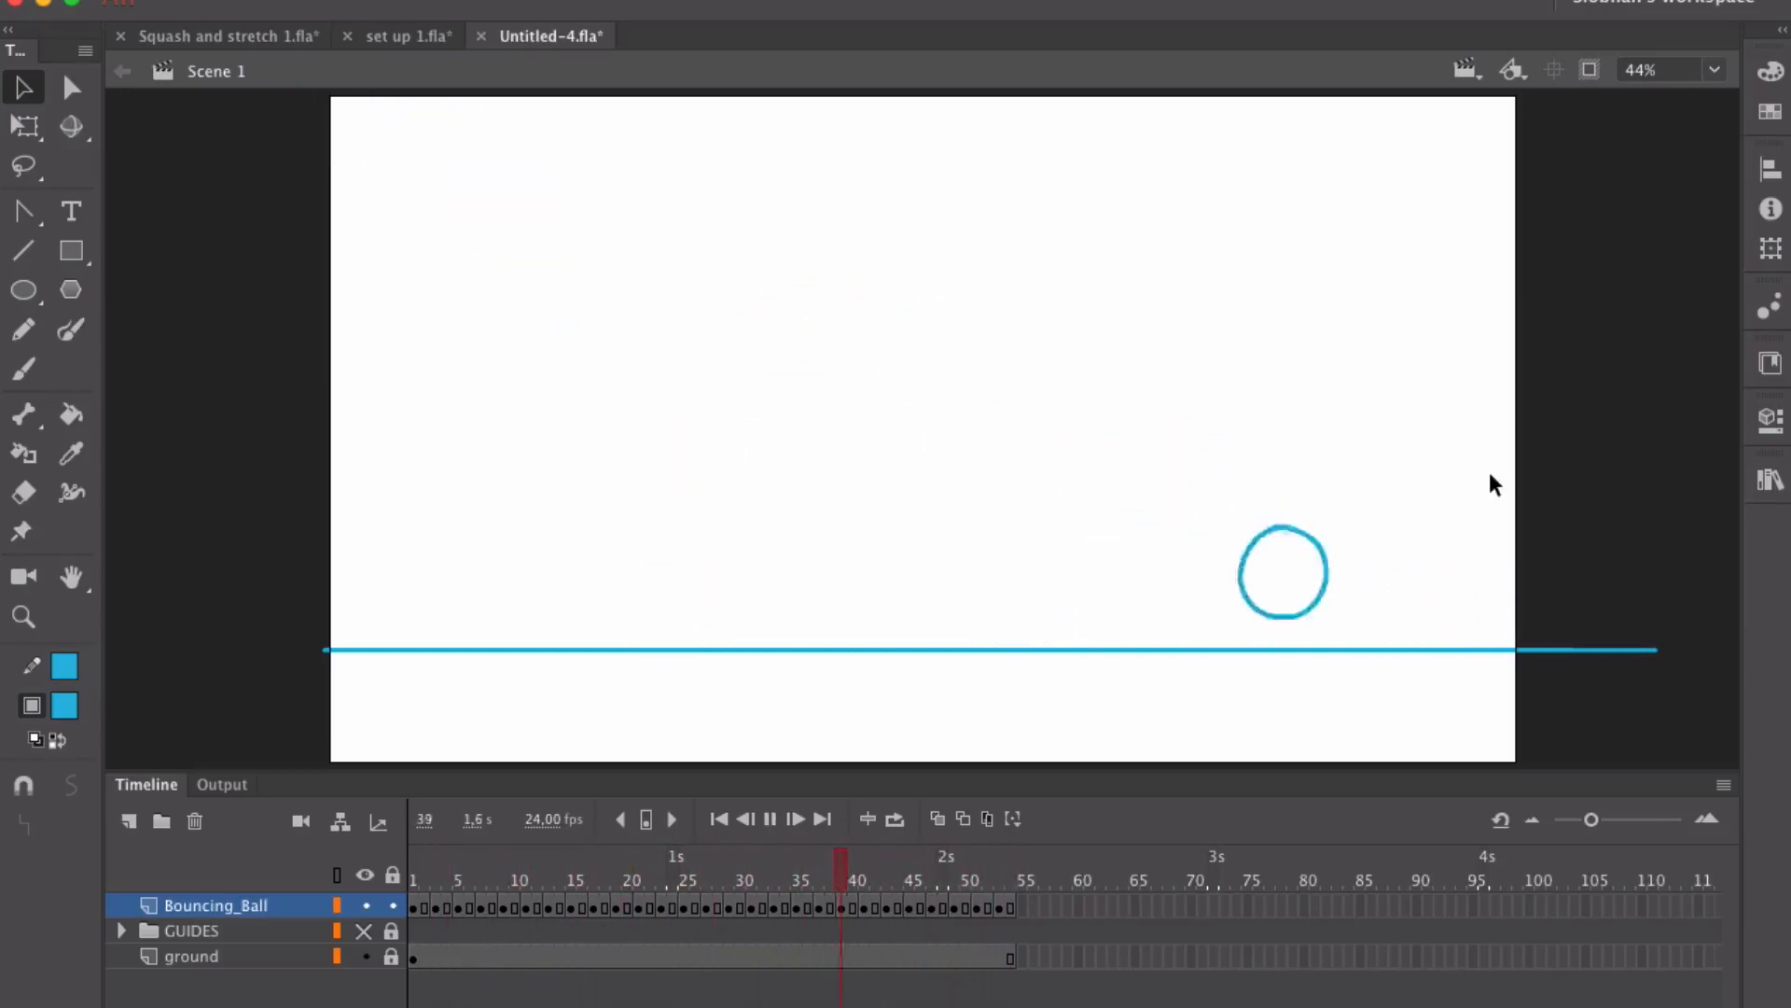
Step: Play the animation with the GUIDES folder shown to compare it with the arcs, and replay it with the folder hidden
click(374, 921)
key(Return)
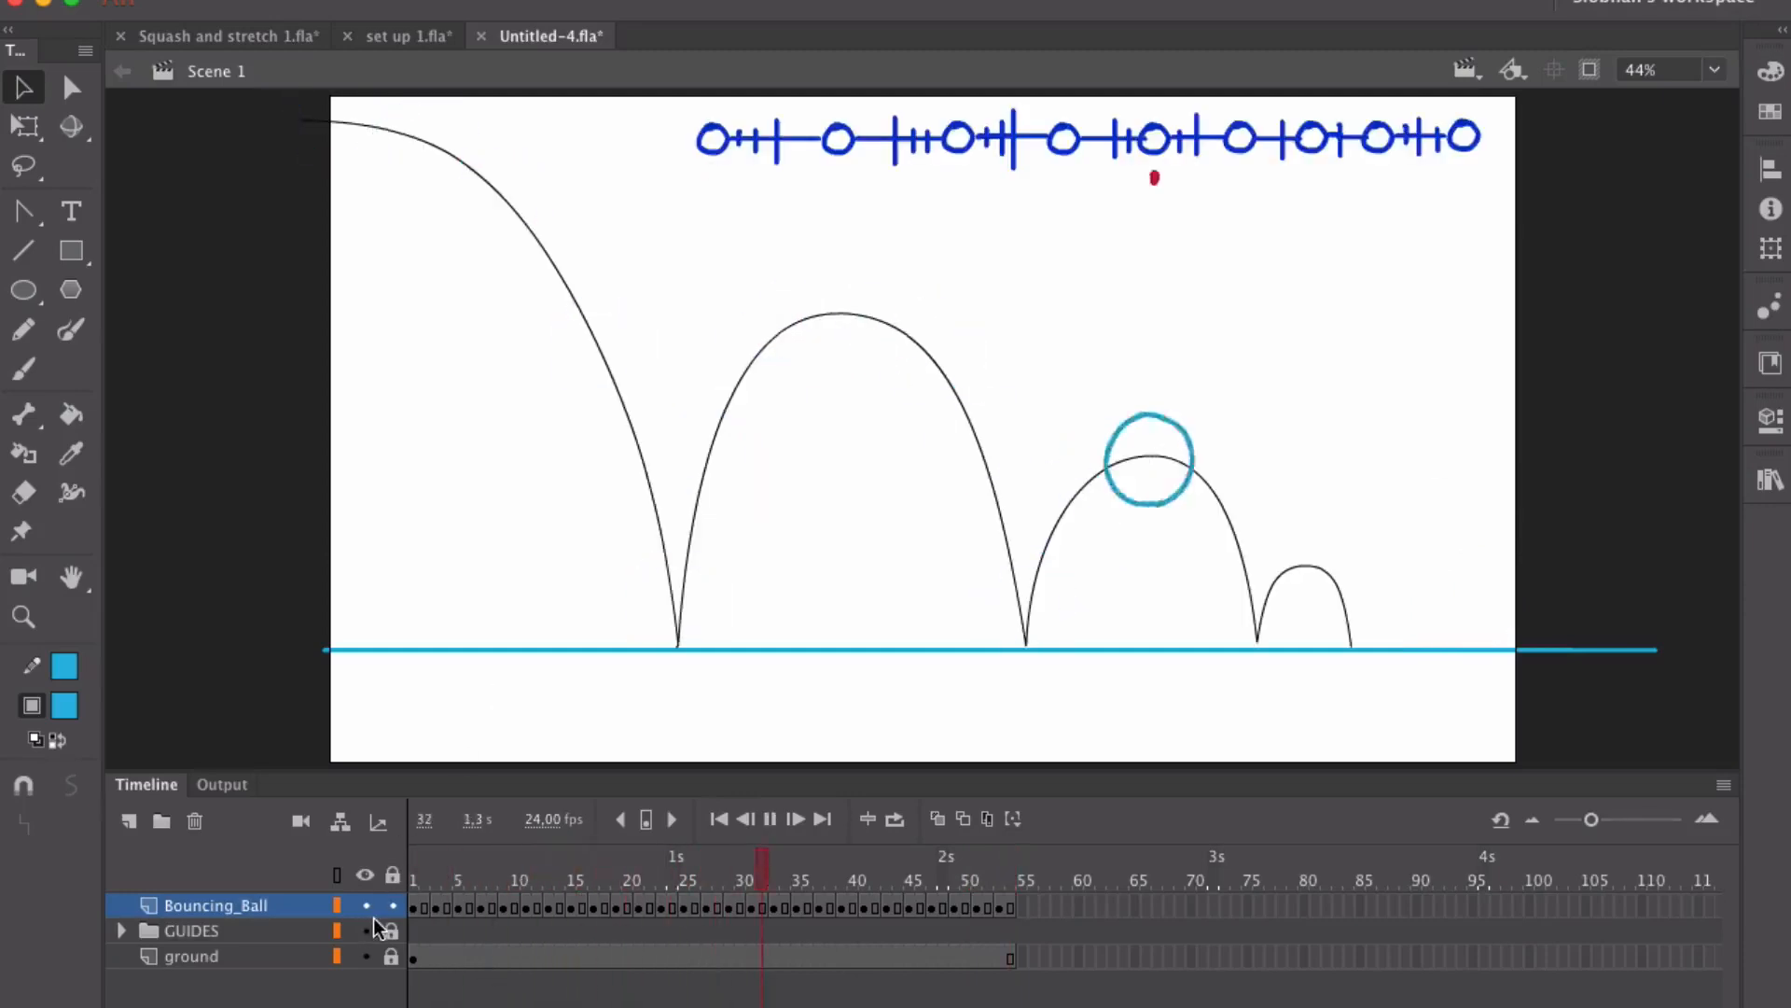
key(Return)
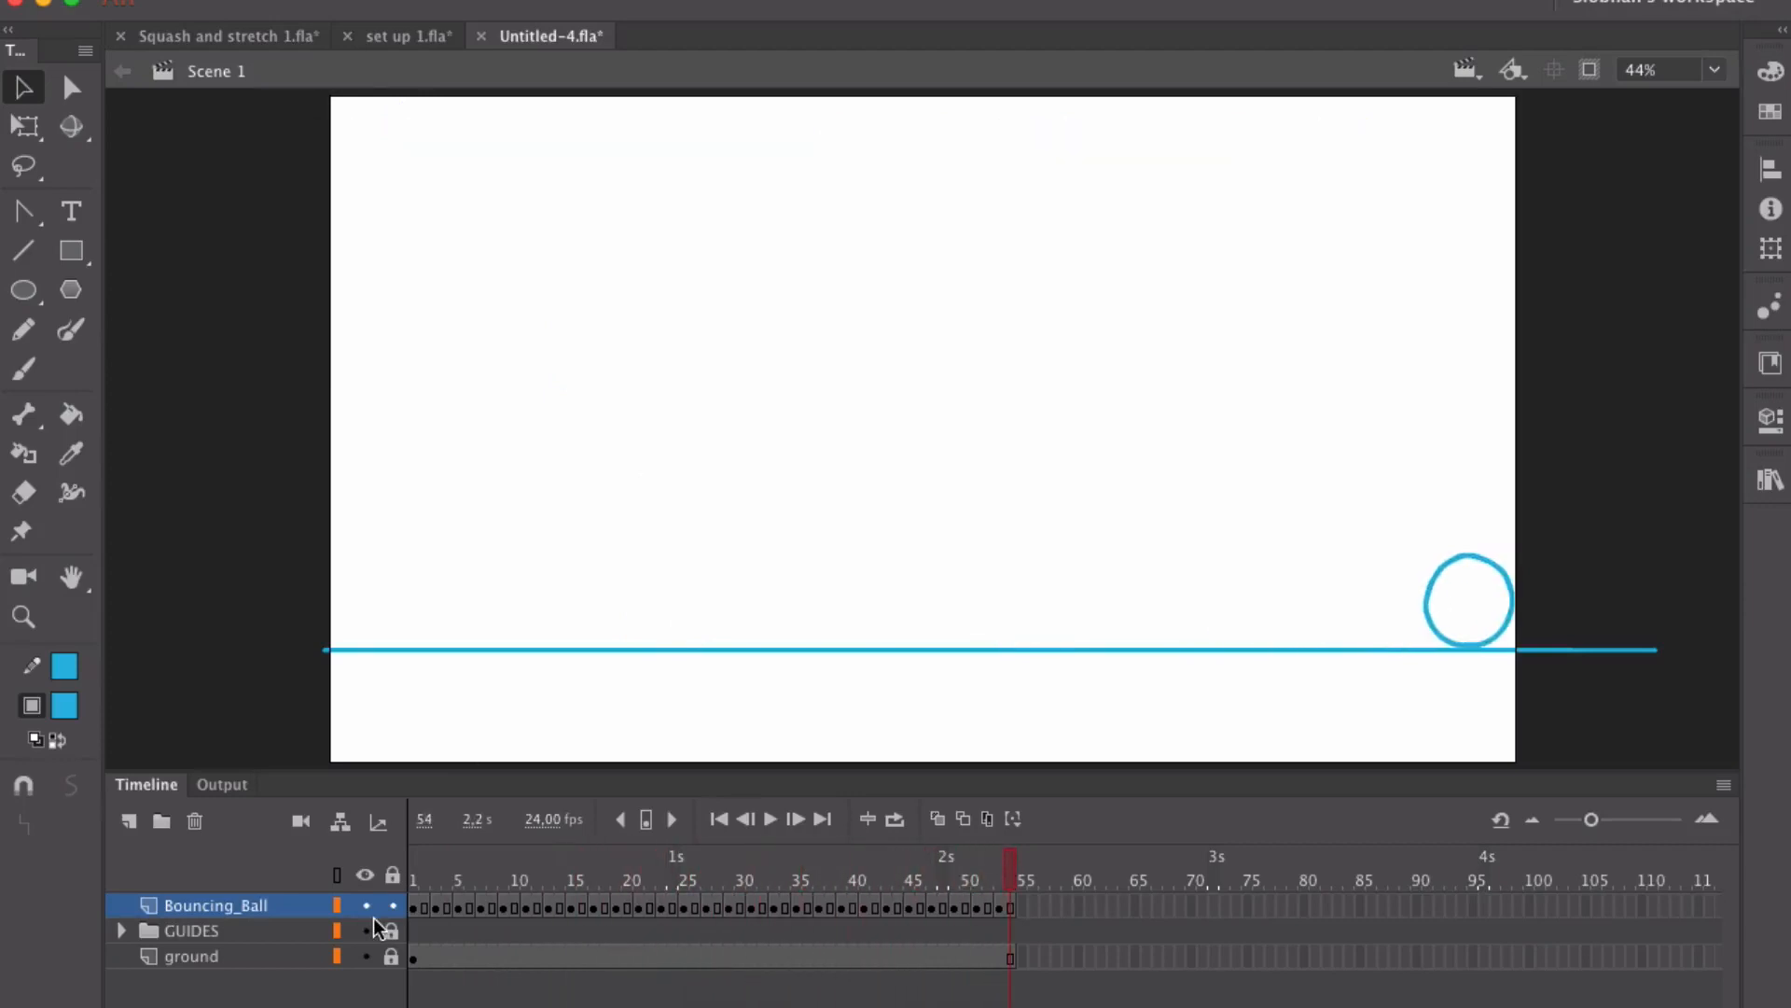
key(Return)
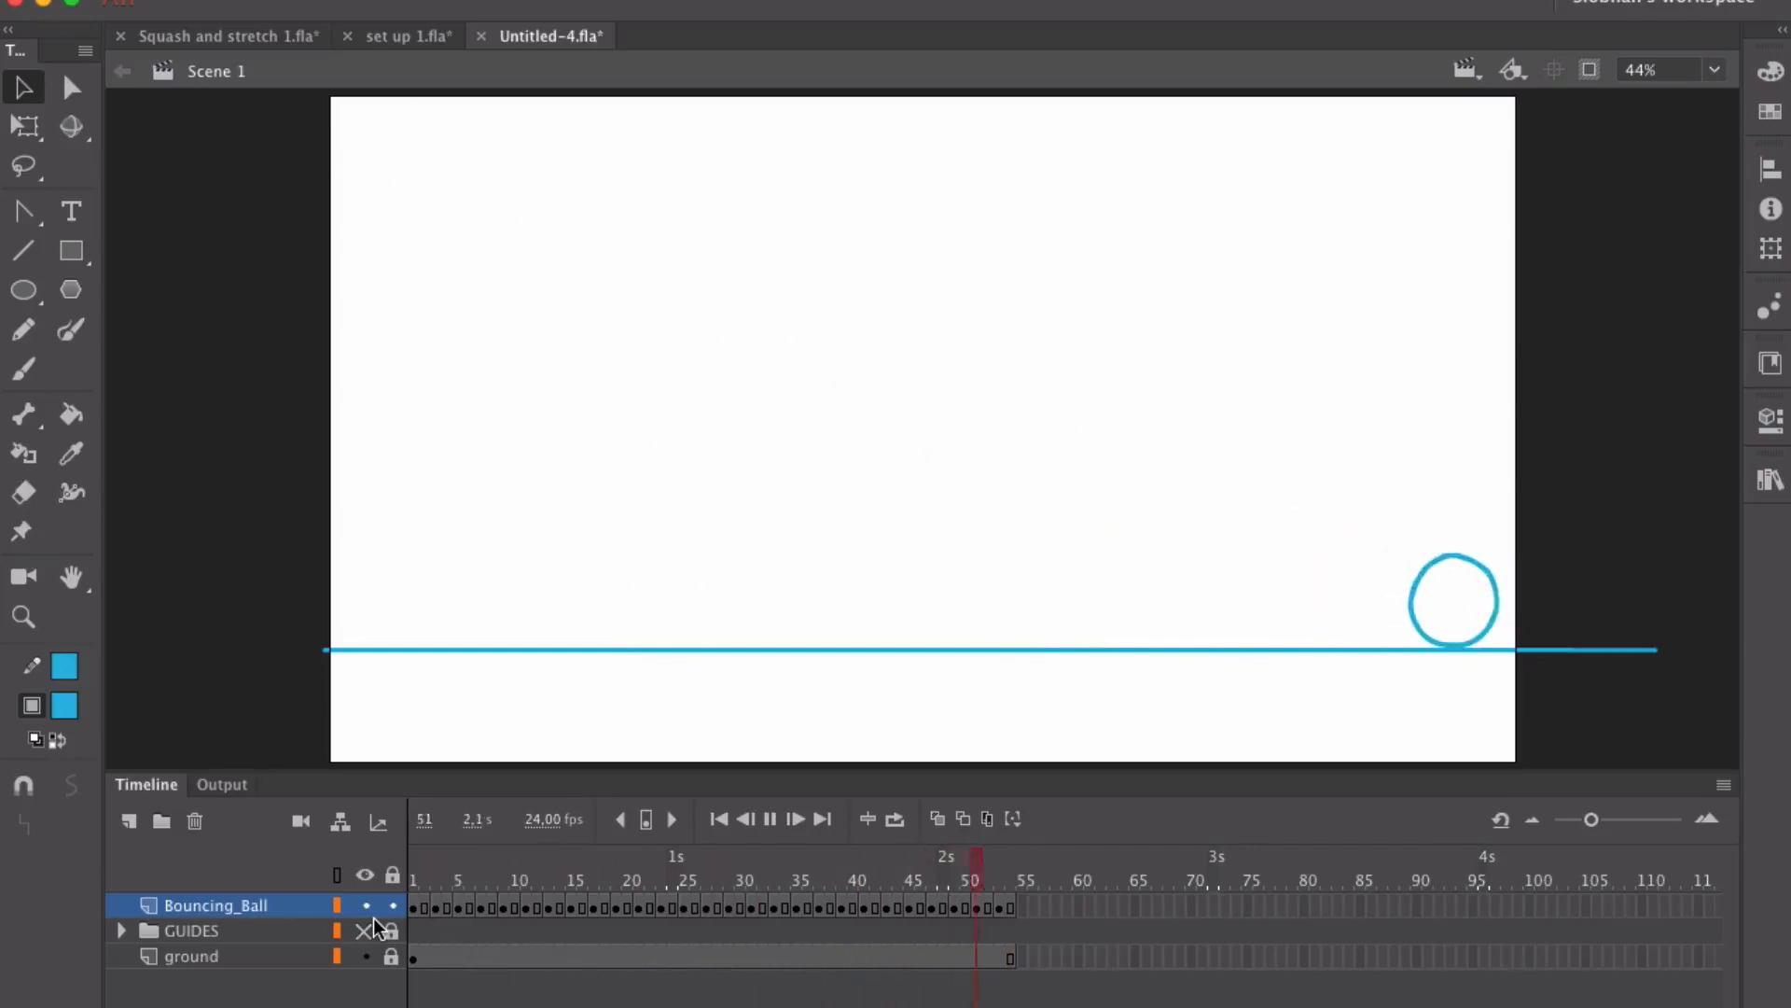
key(Return)
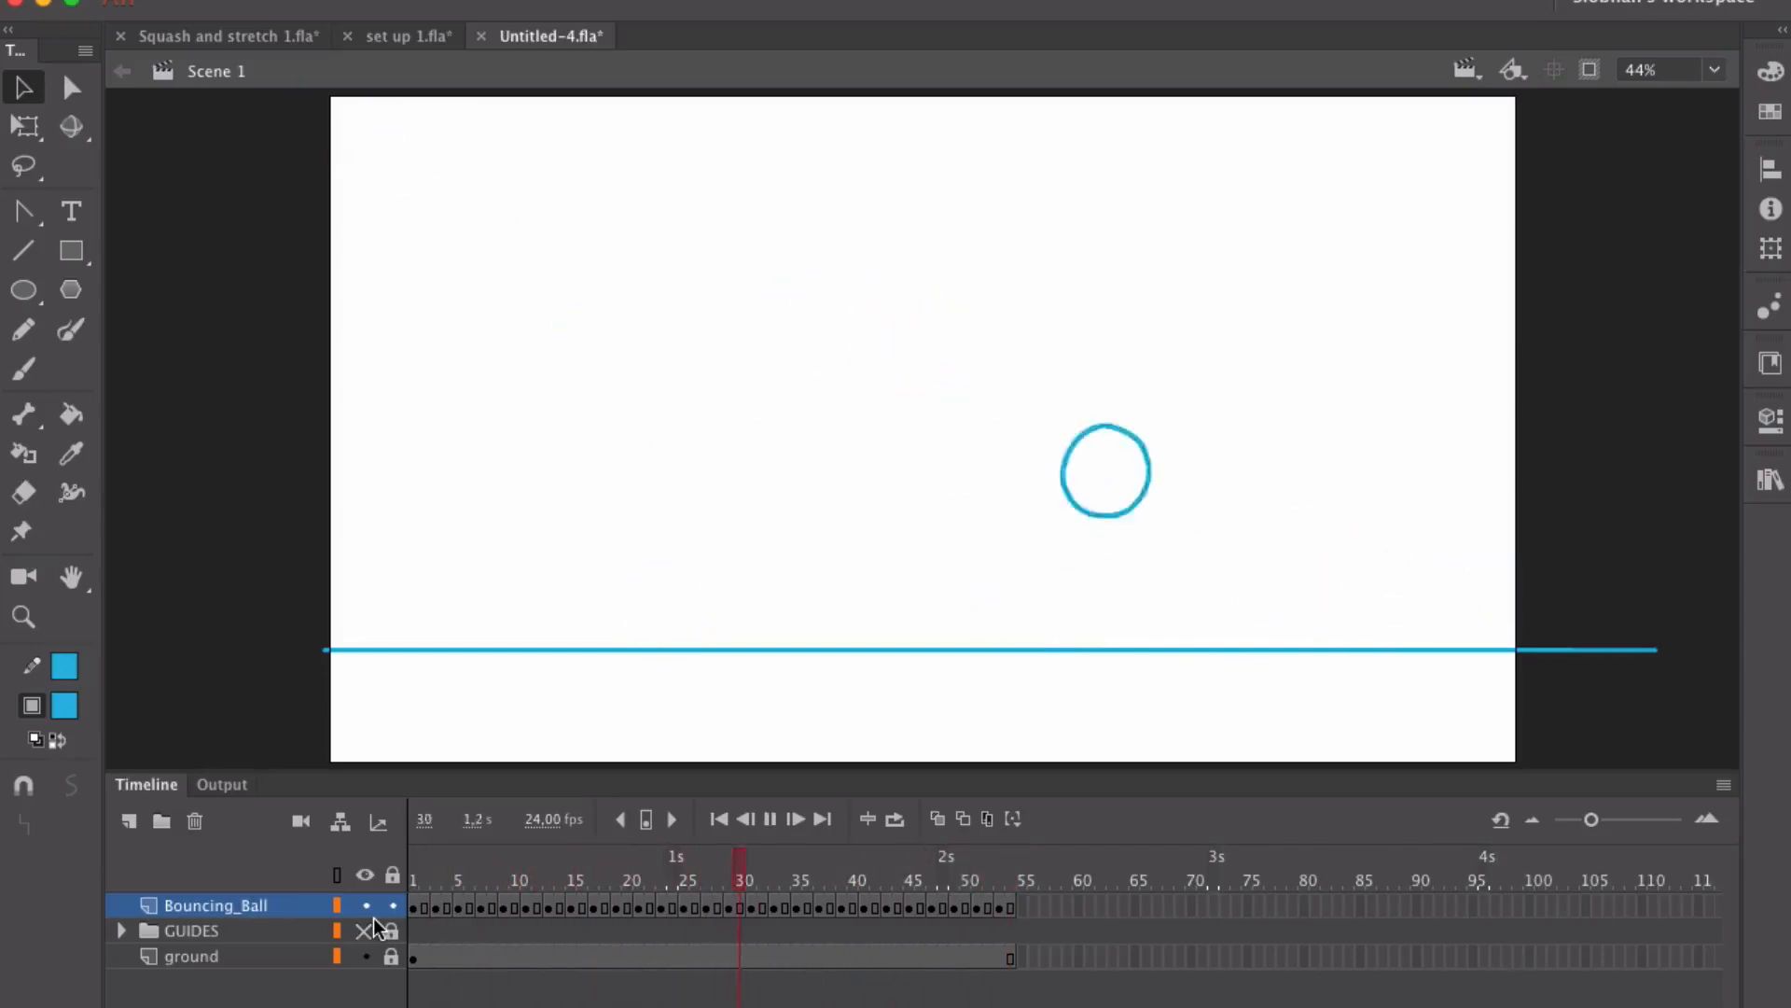
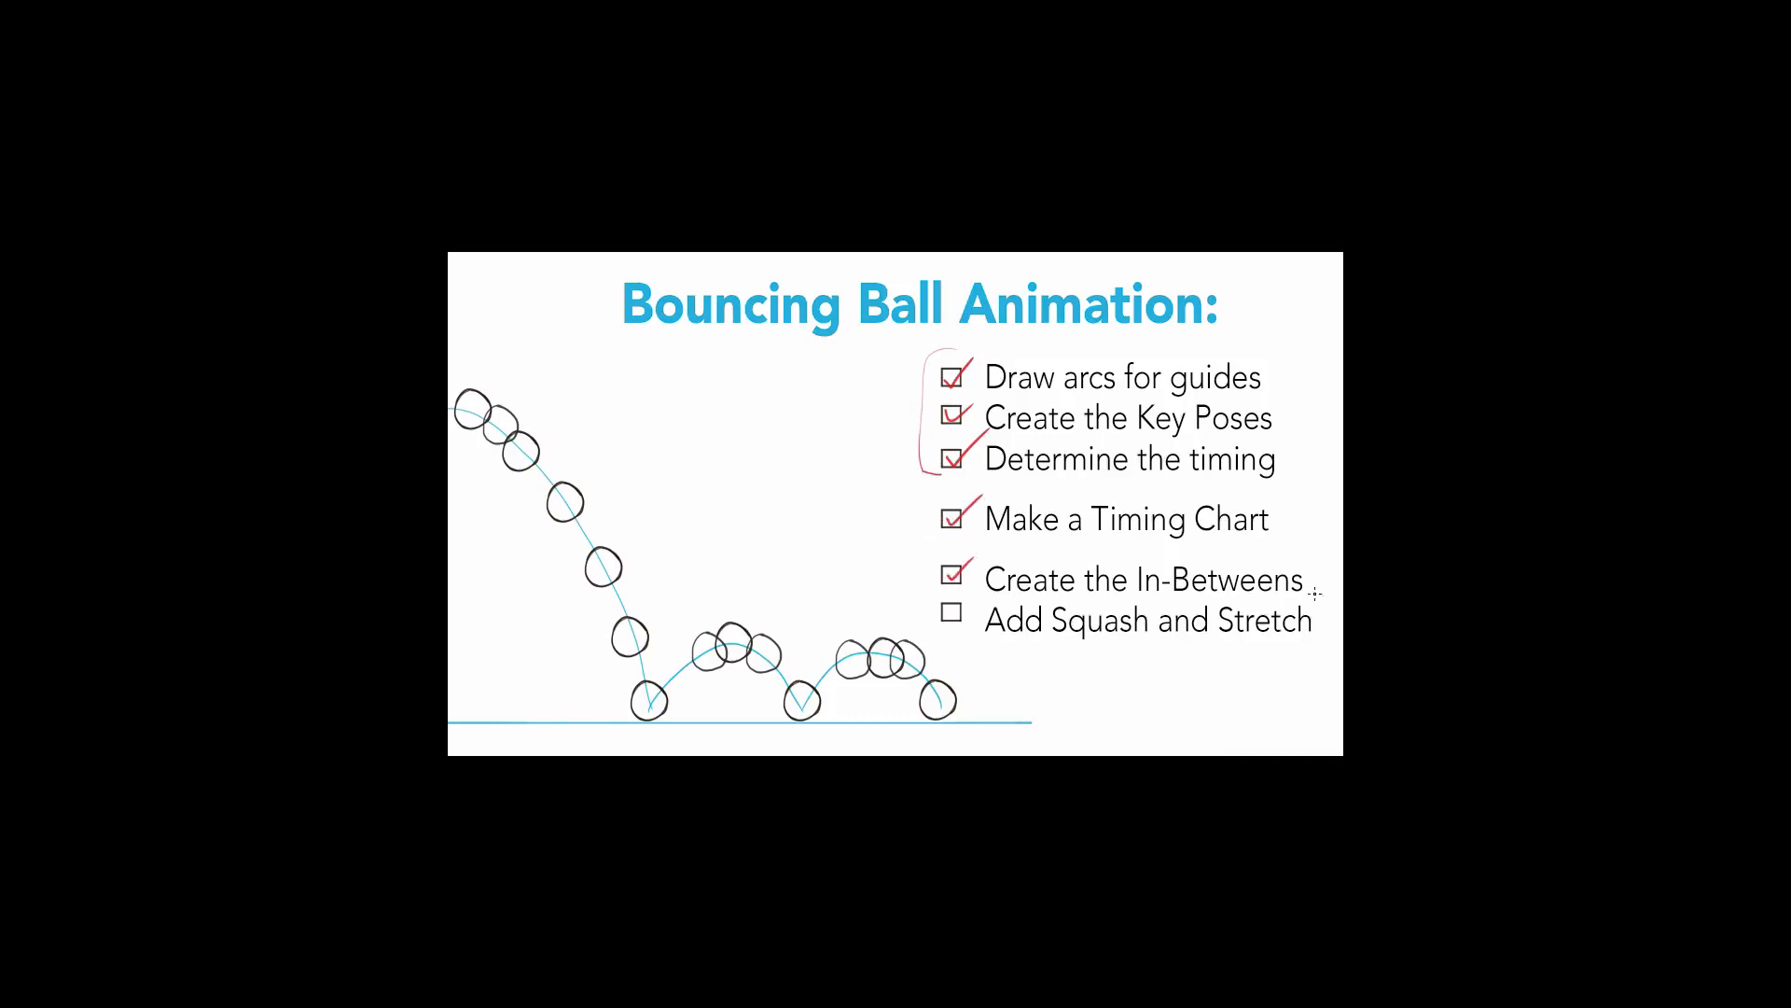
drag(988, 650, 1282, 640)
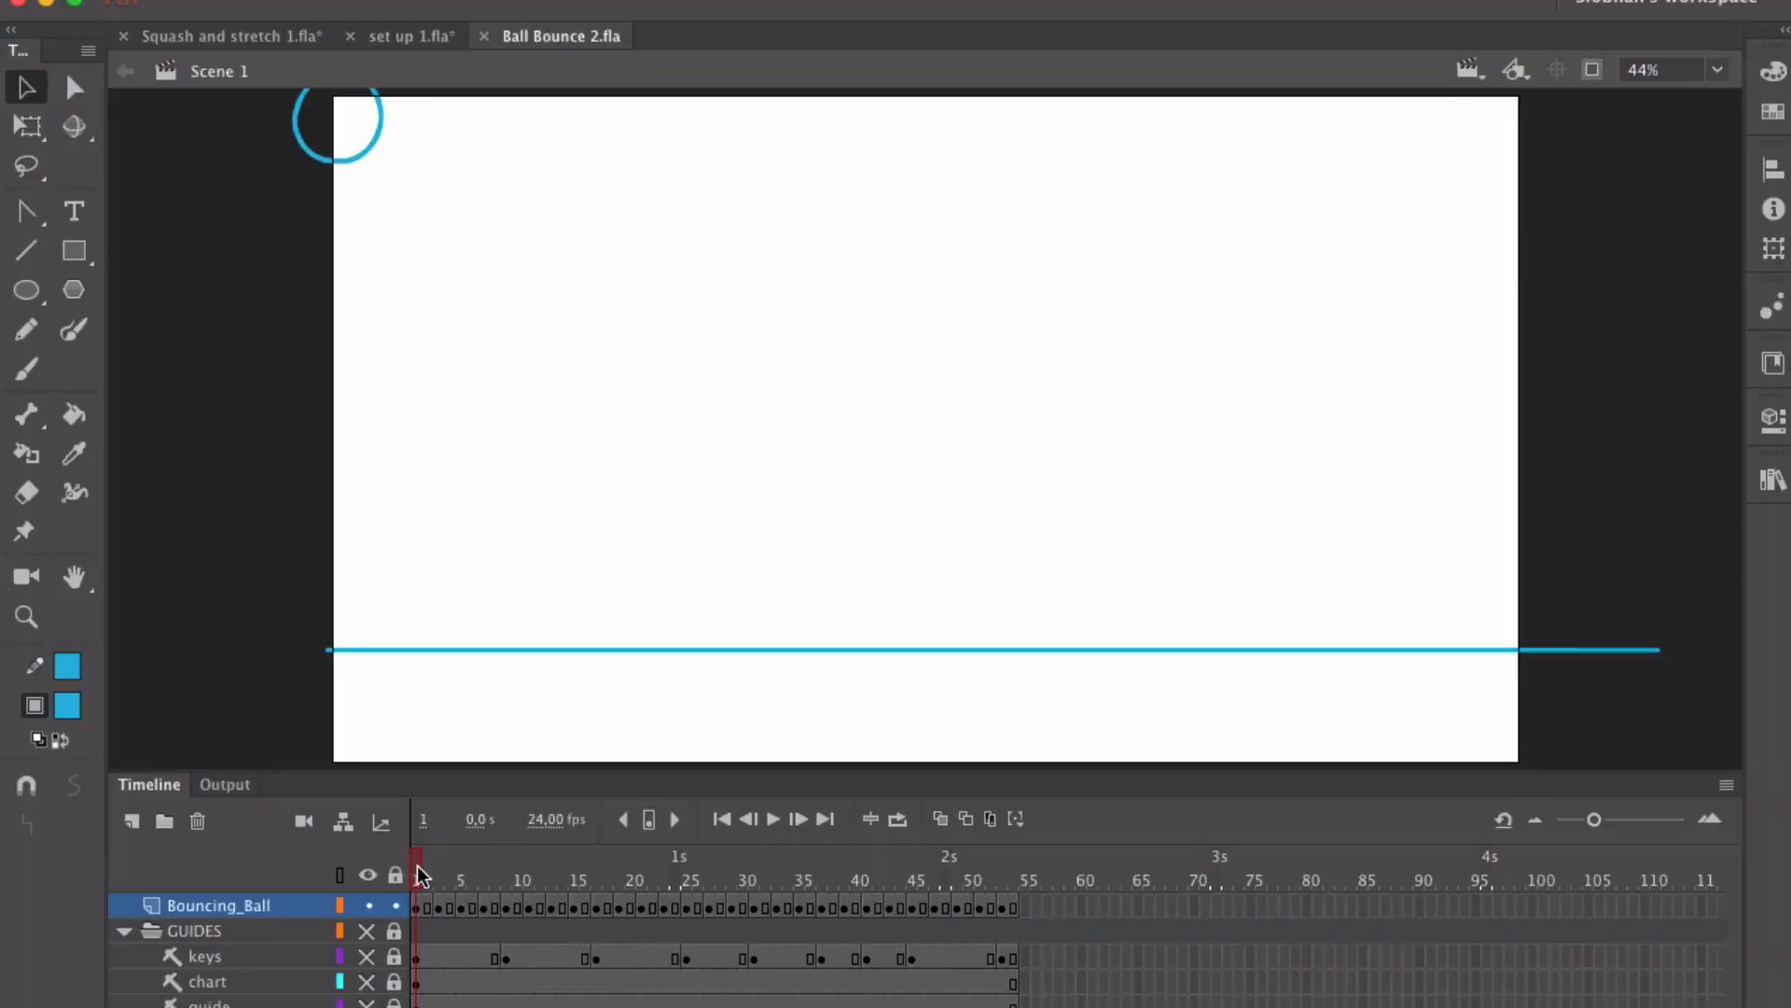
Step: Squash the ball at its first landing on frame 9 with Free Transform, making it shorter and wider while it rests on the ground
drag(420, 872, 505, 875)
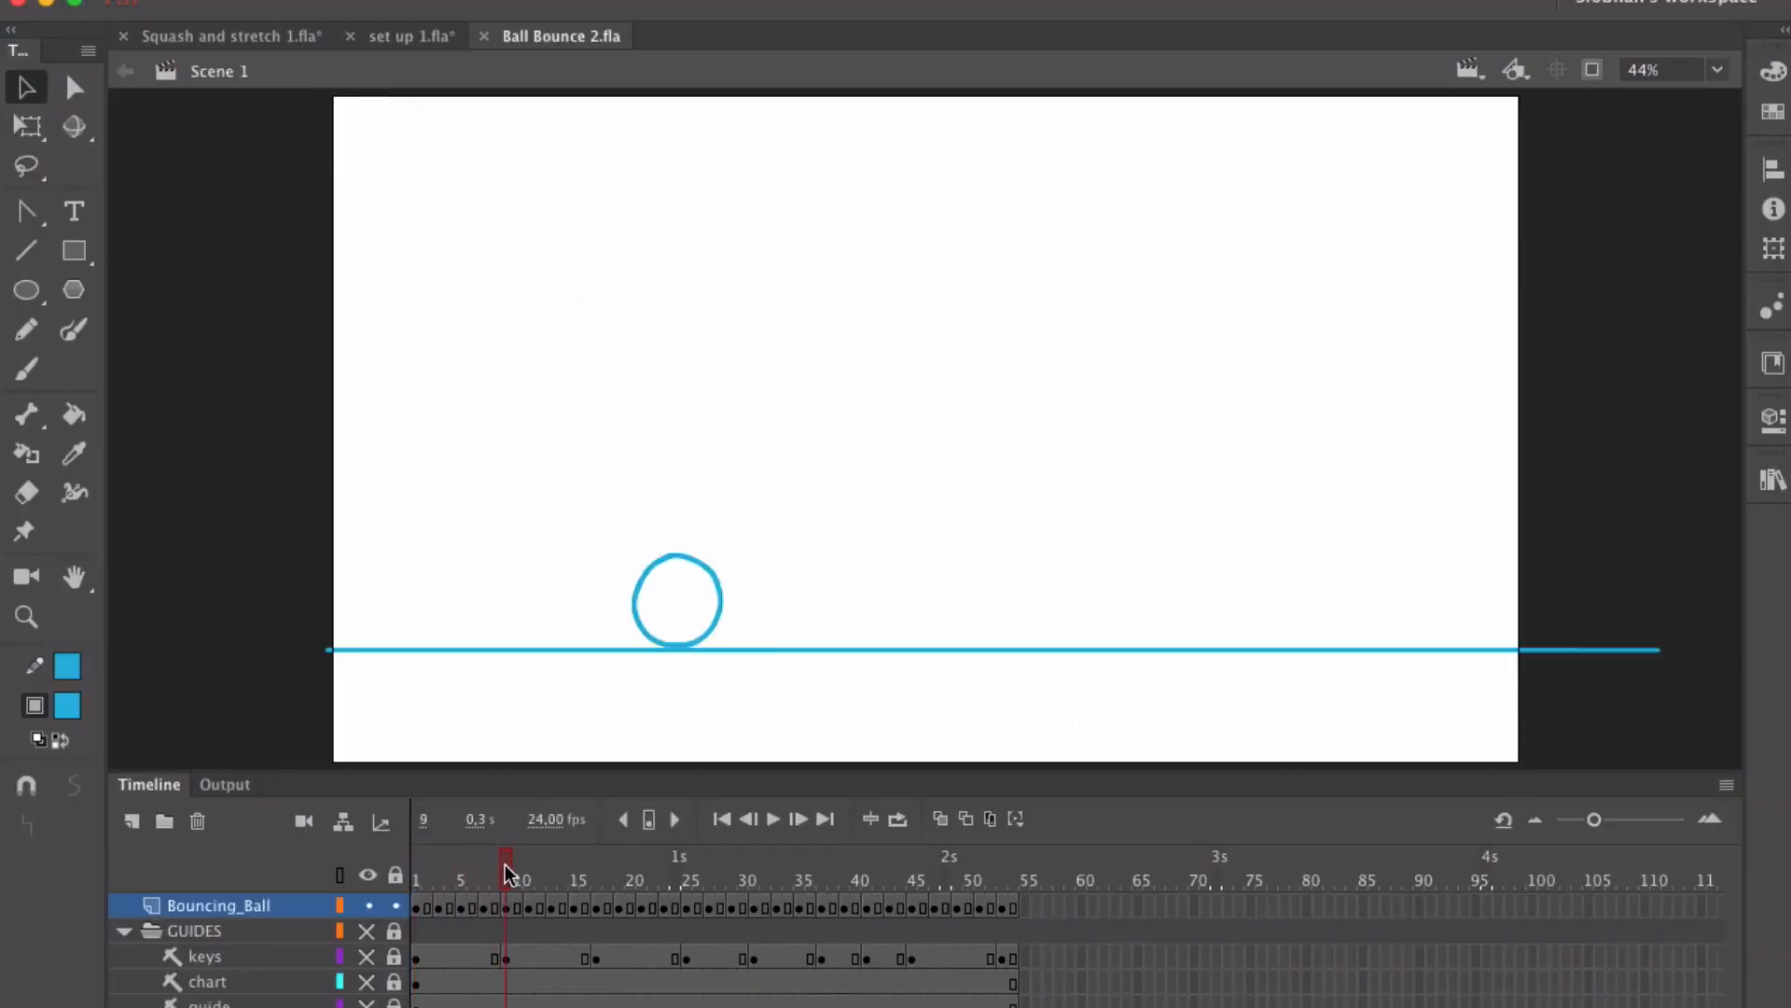
click(507, 908)
key(q)
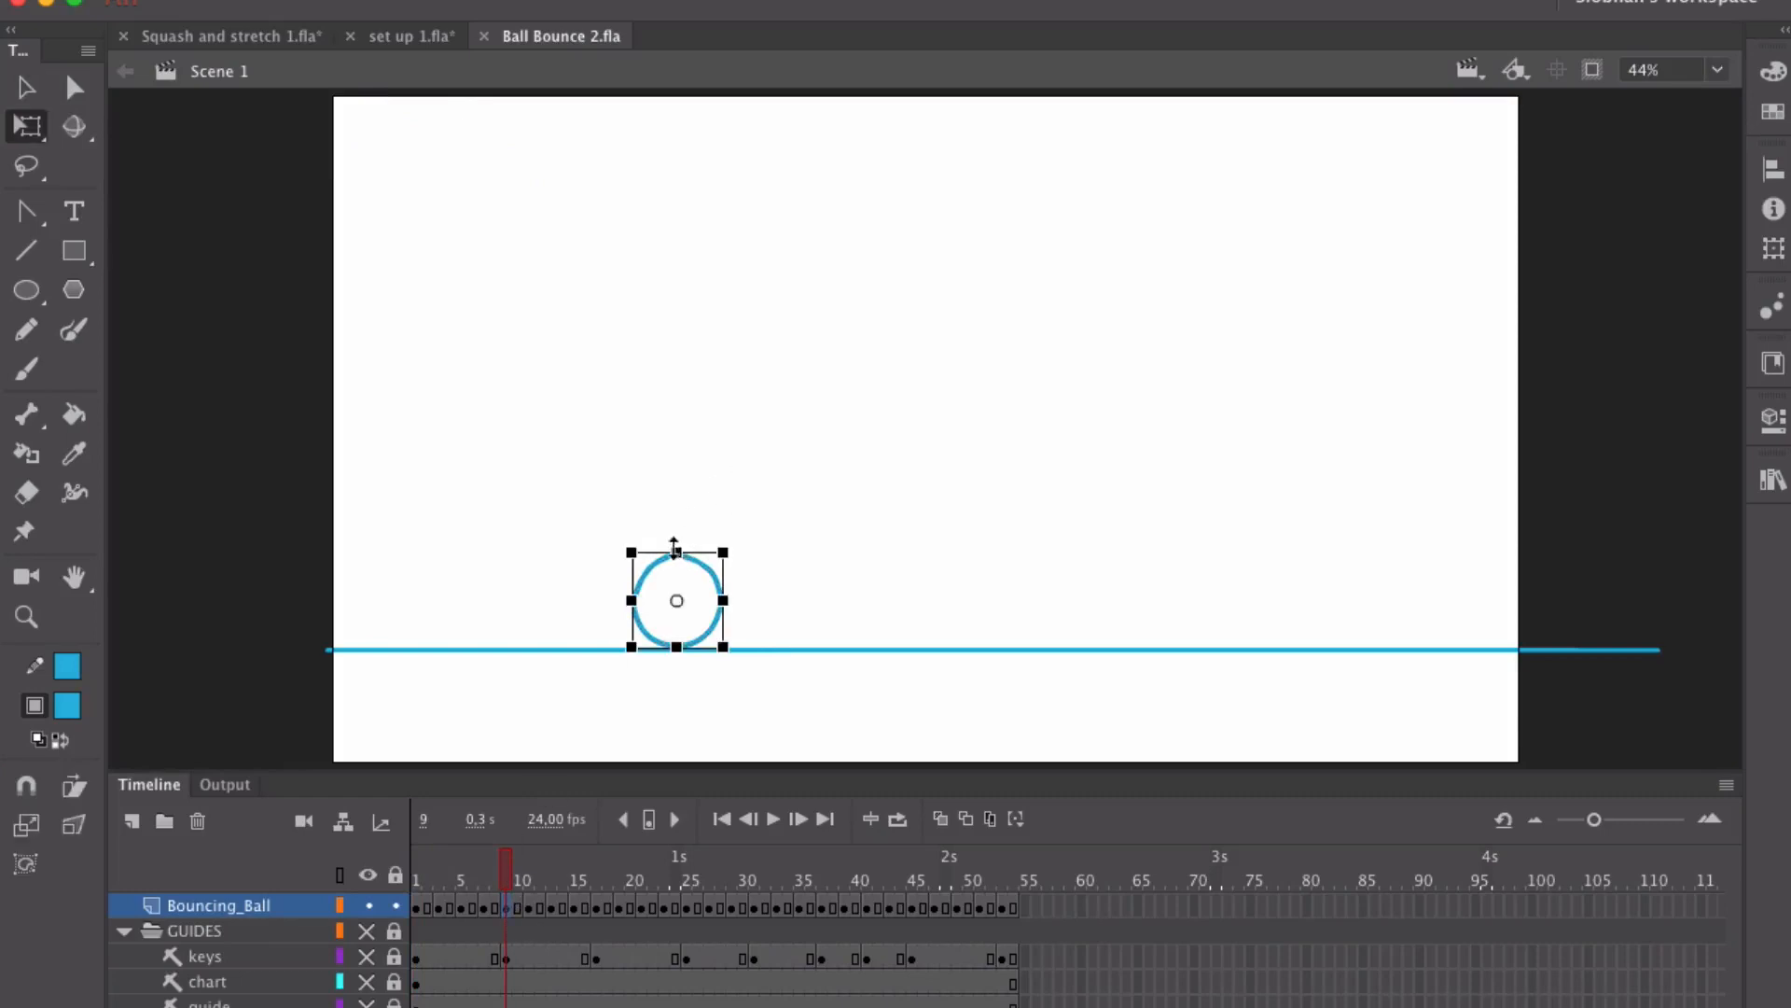
drag(676, 551, 675, 562)
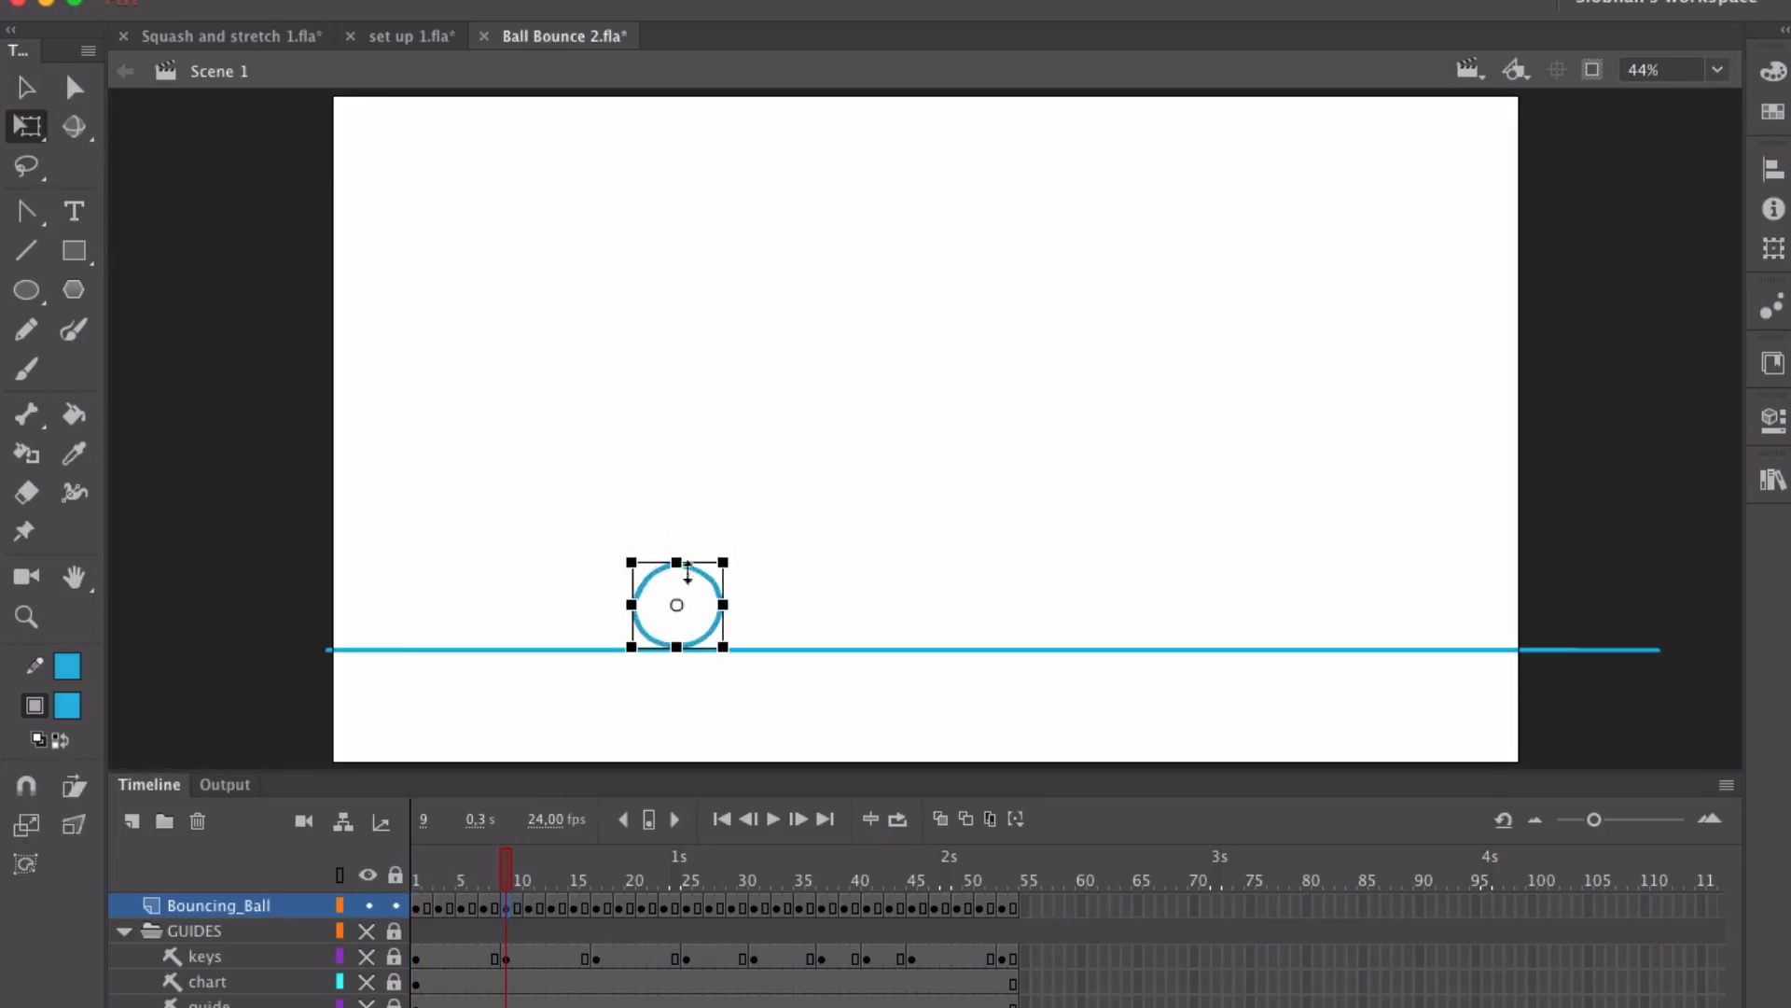
drag(726, 604, 677, 571)
key(super+z)
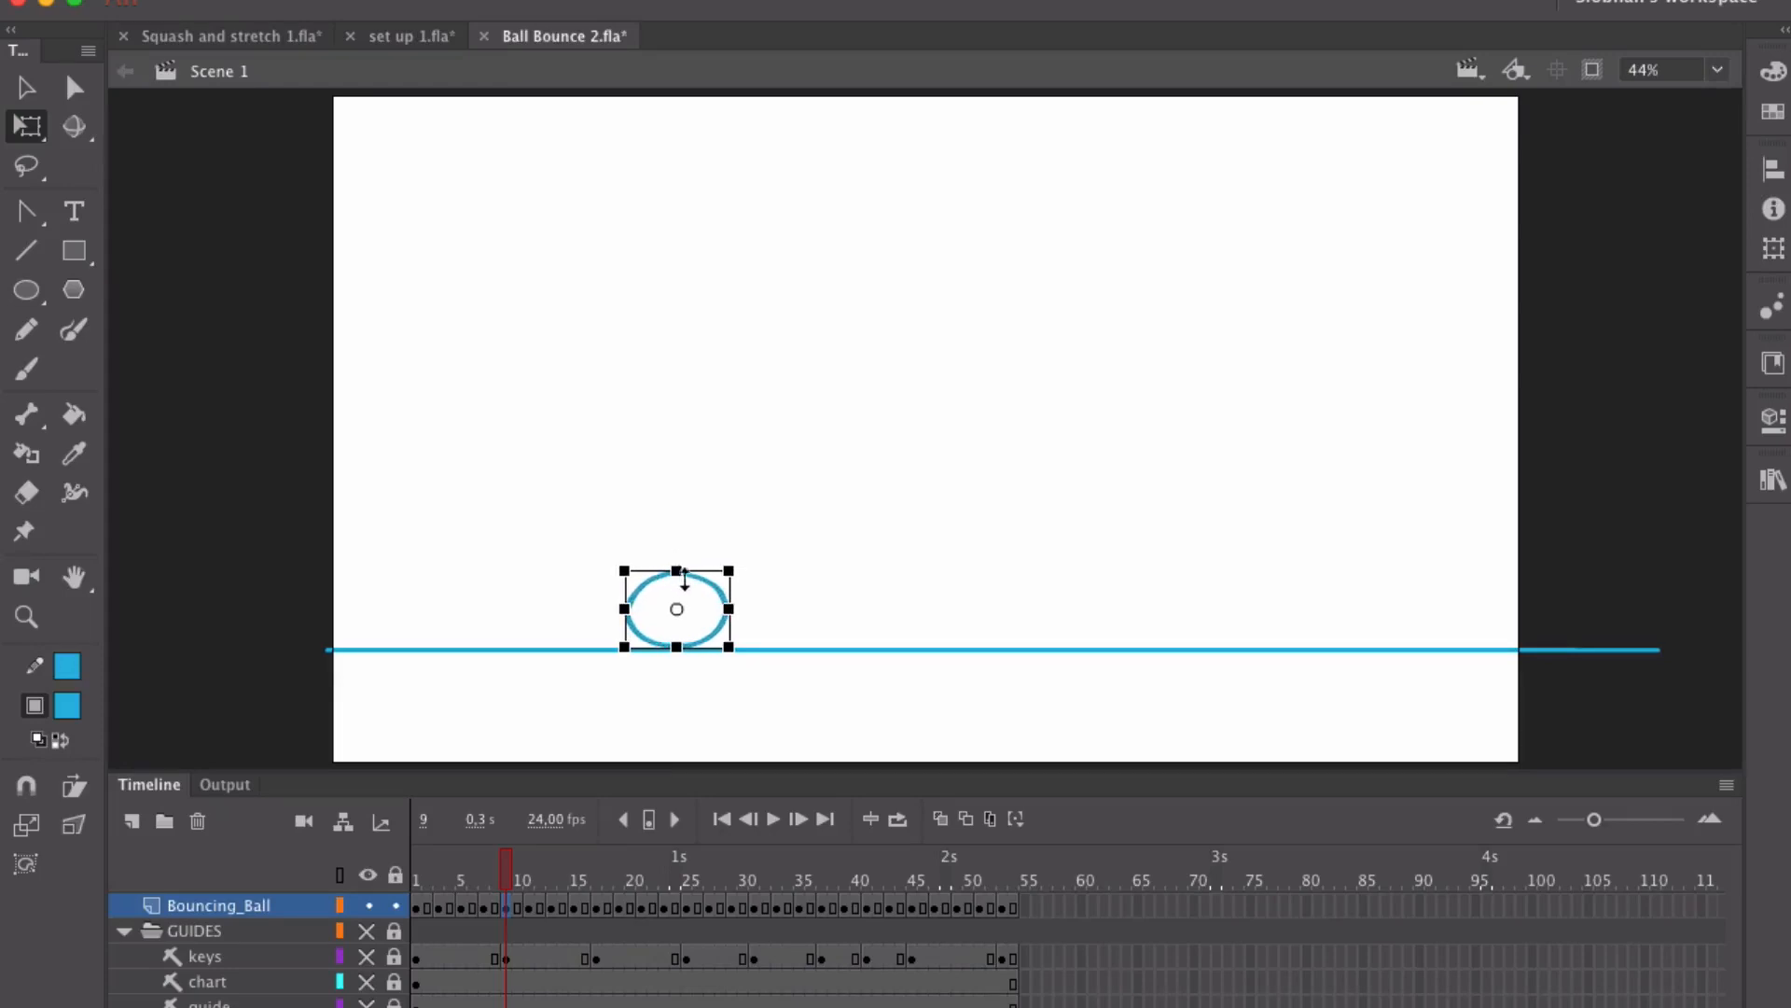
Step: Squash the ball at its second landing on frame 25, flattening and widening it against the ground
drag(519, 870, 688, 867)
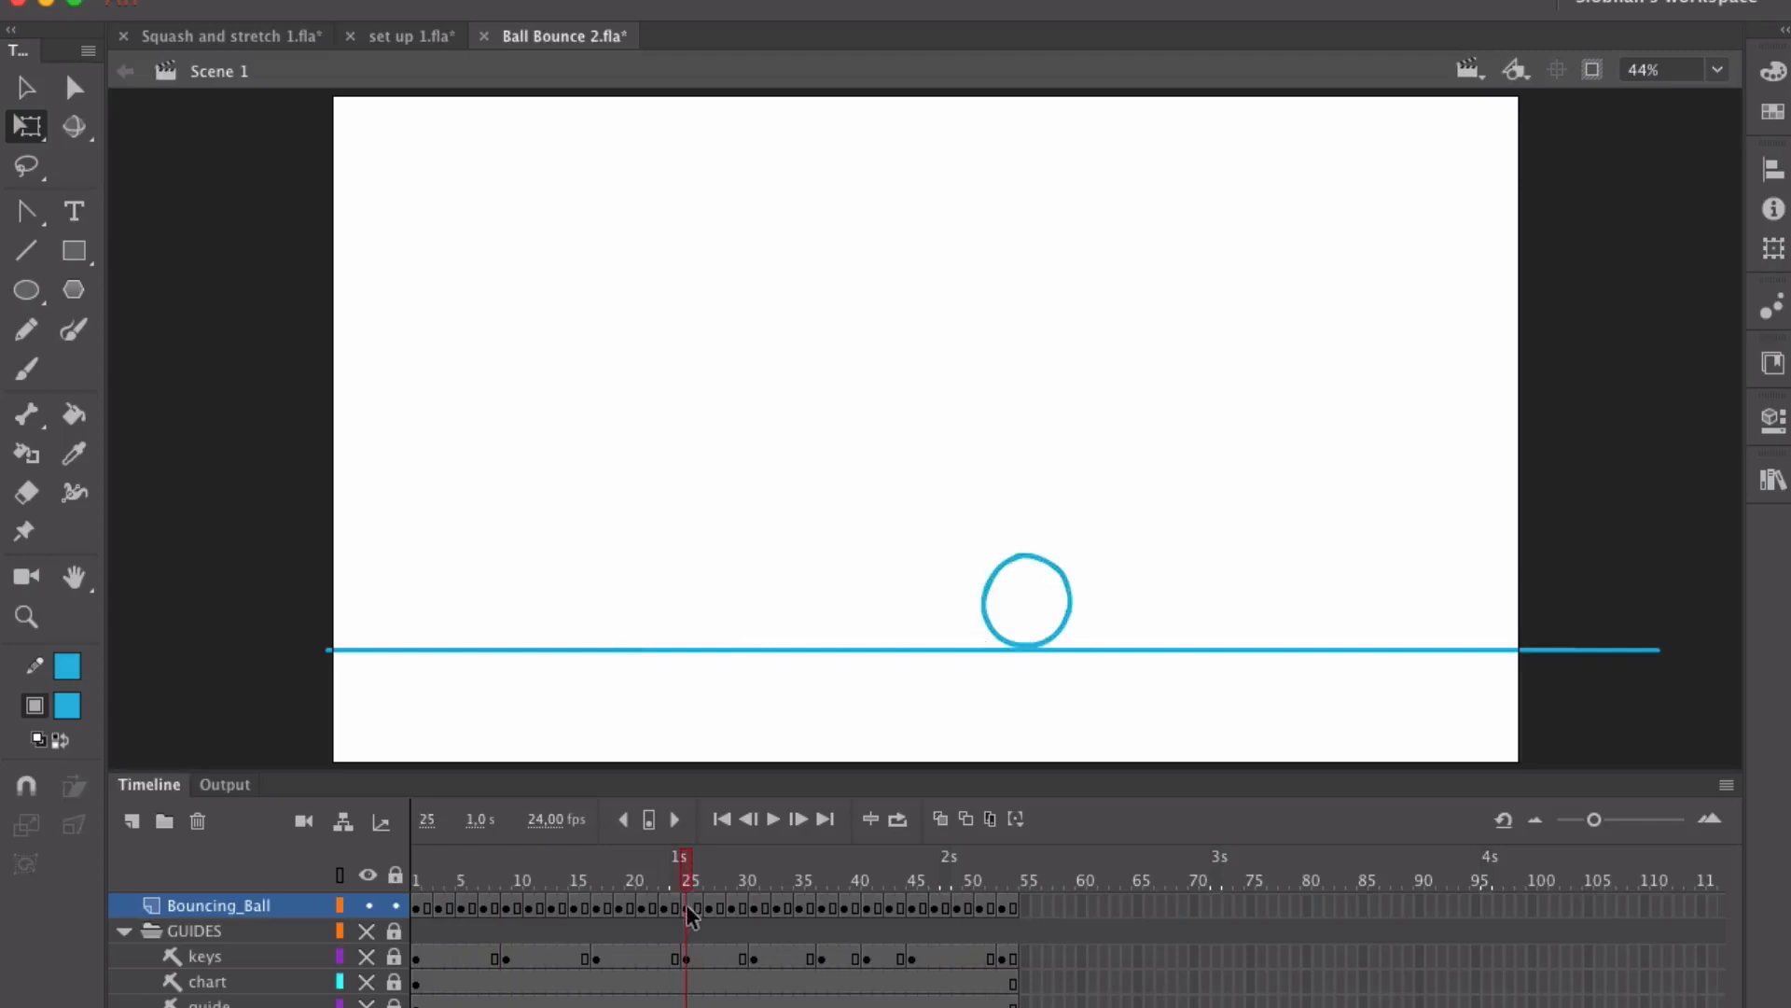
click(687, 907)
drag(1027, 555, 969, 611)
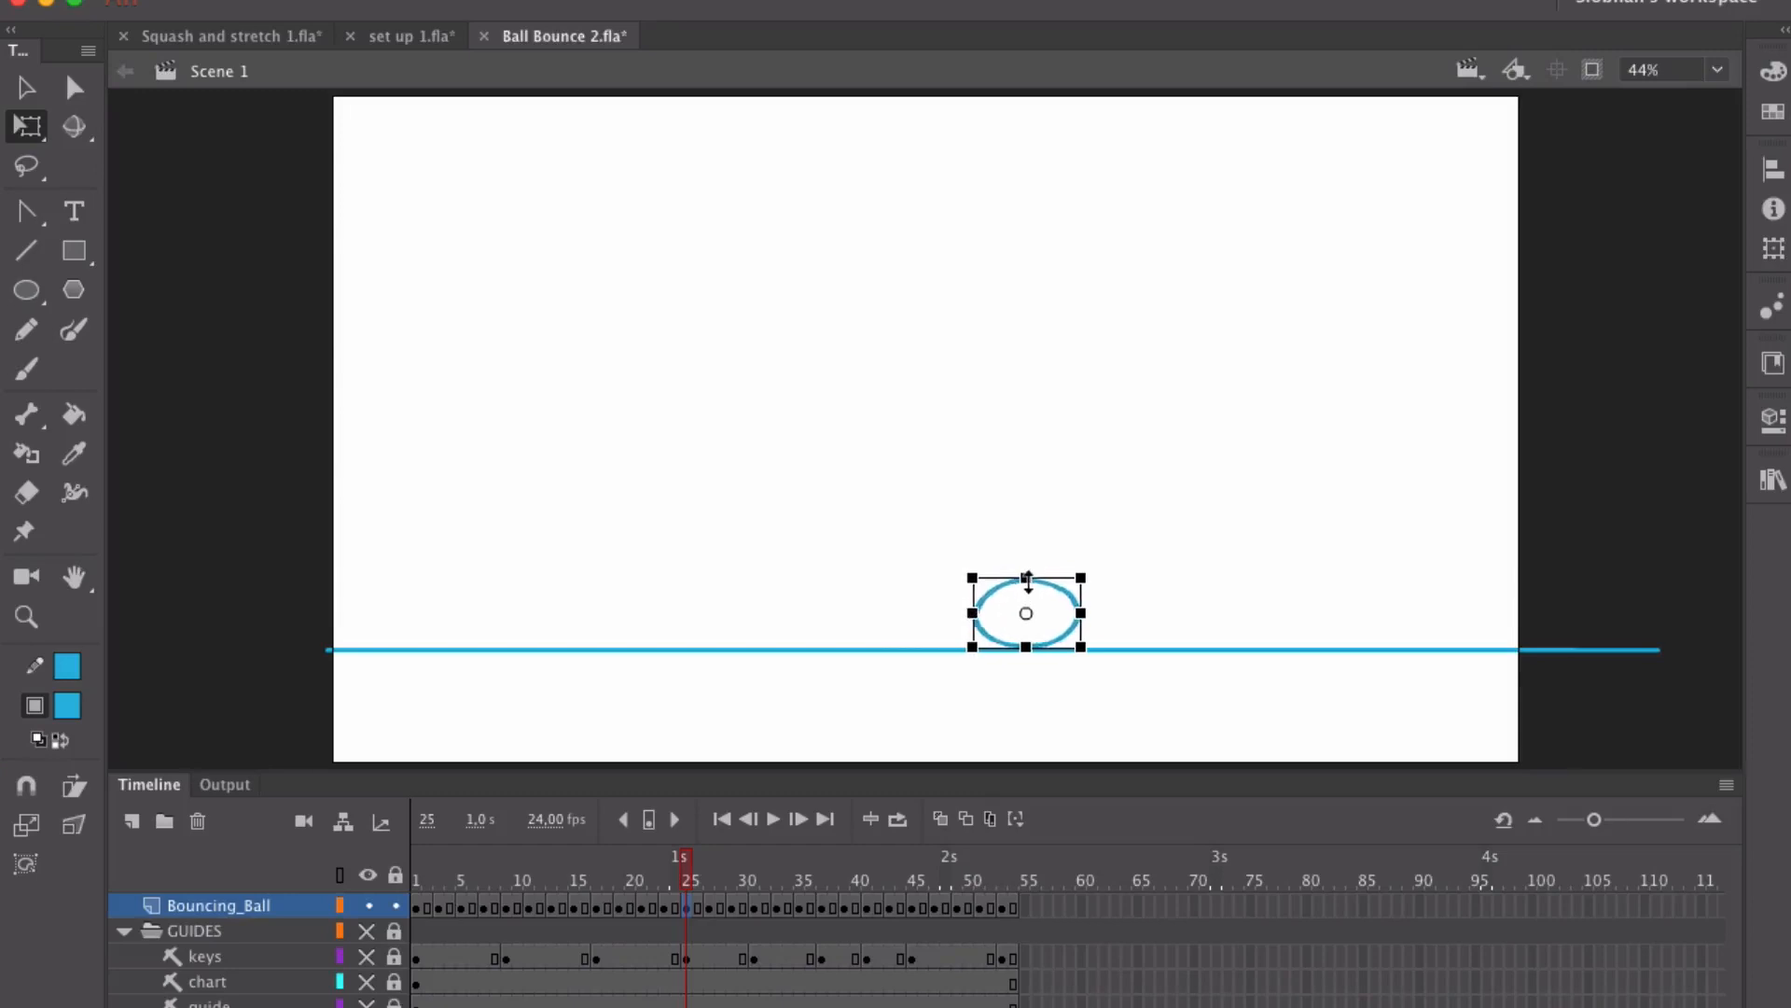
Step: Squash the ball slightly at its third landing on frame 37, lowering its top and widening it a little
drag(686, 863, 819, 862)
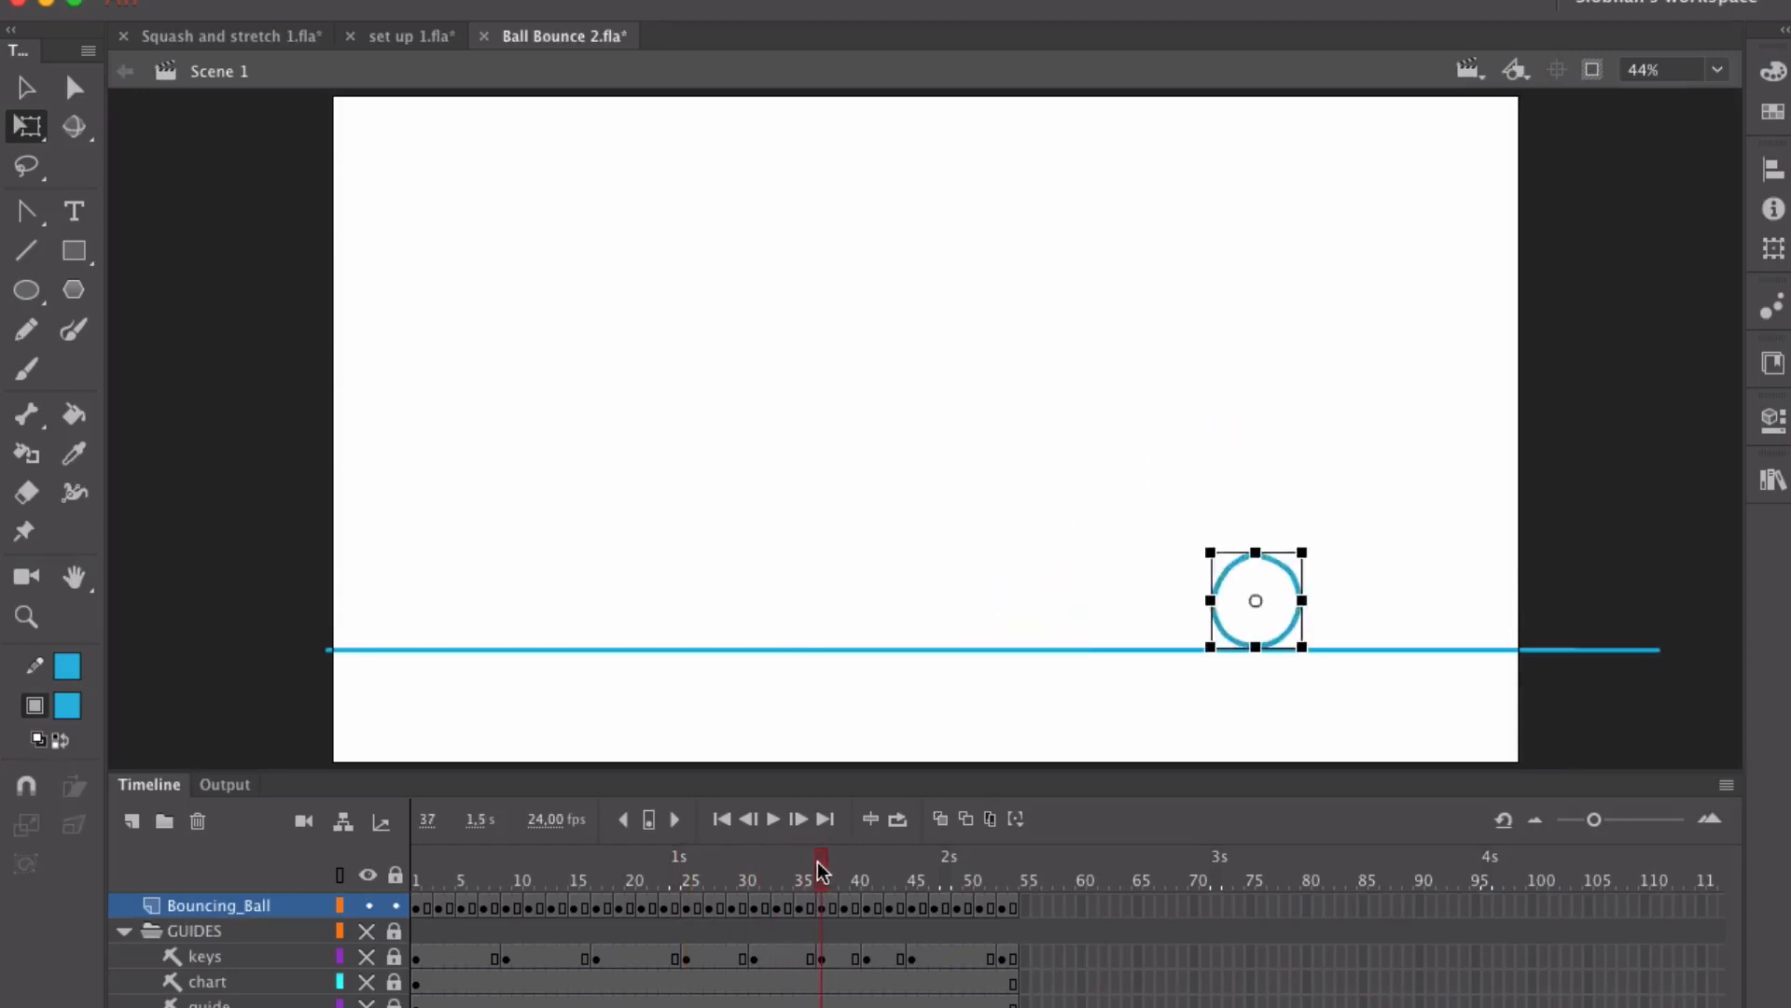
click(1025, 721)
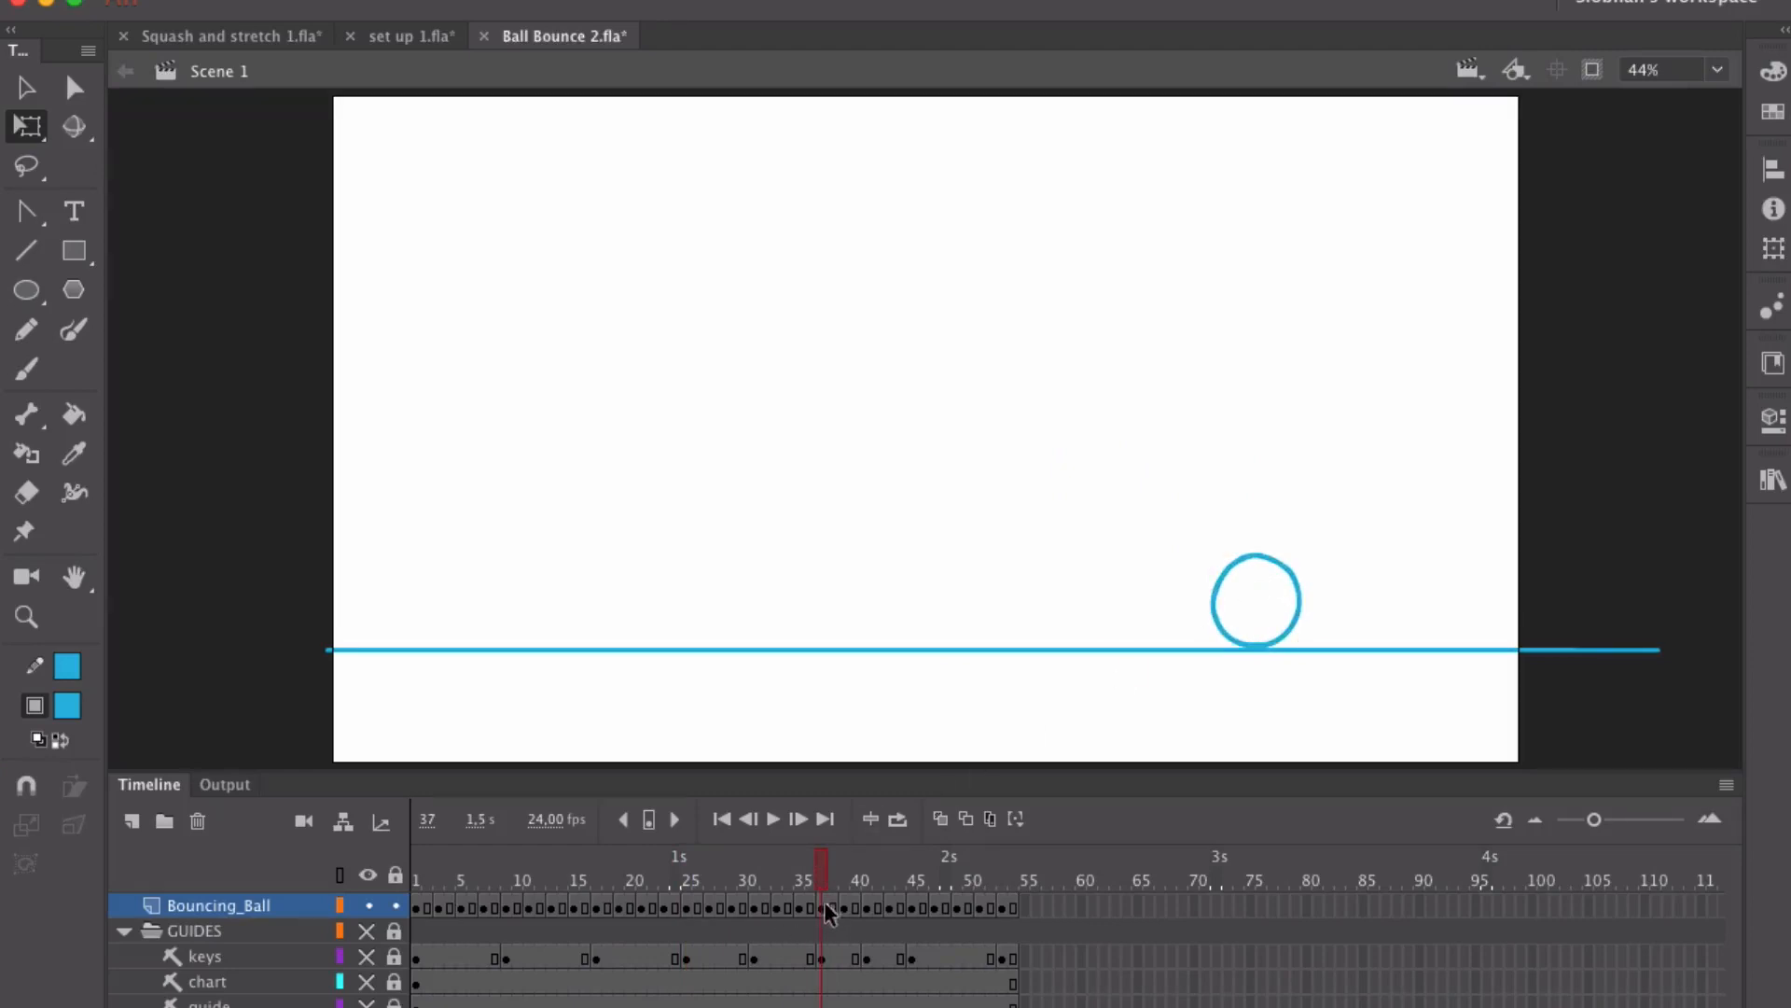
click(1256, 557)
drag(1256, 555, 1256, 563)
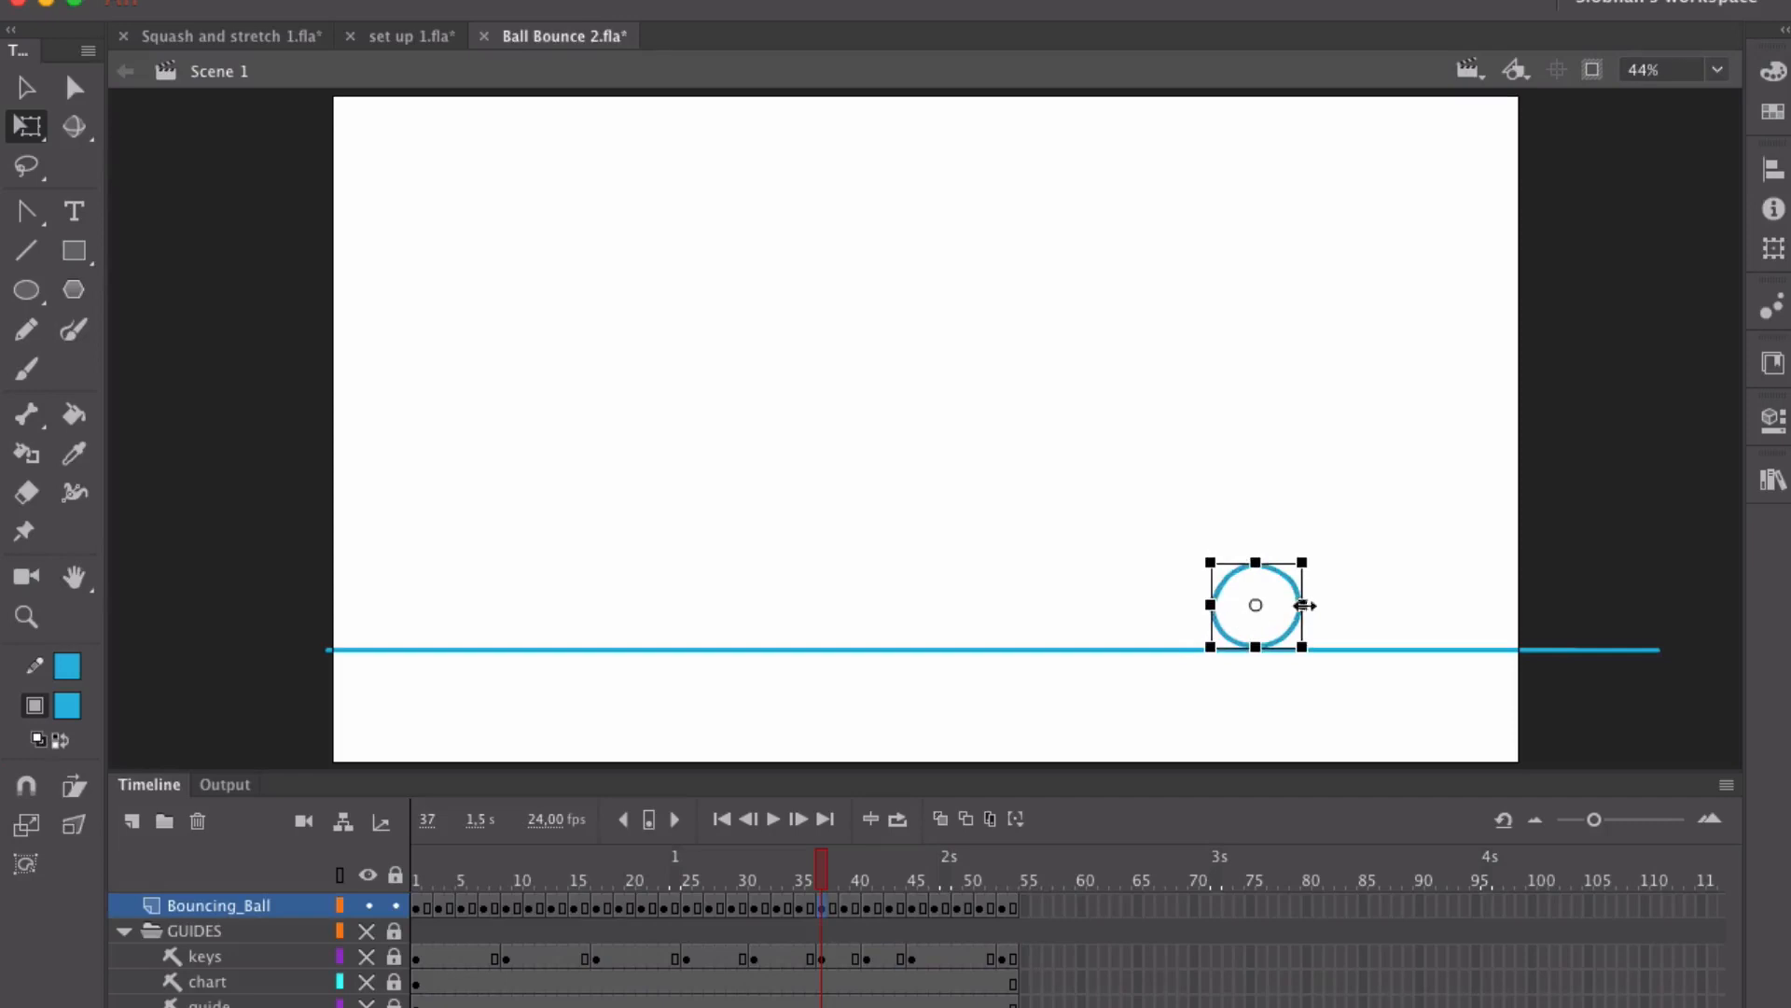
drag(1303, 605, 1311, 605)
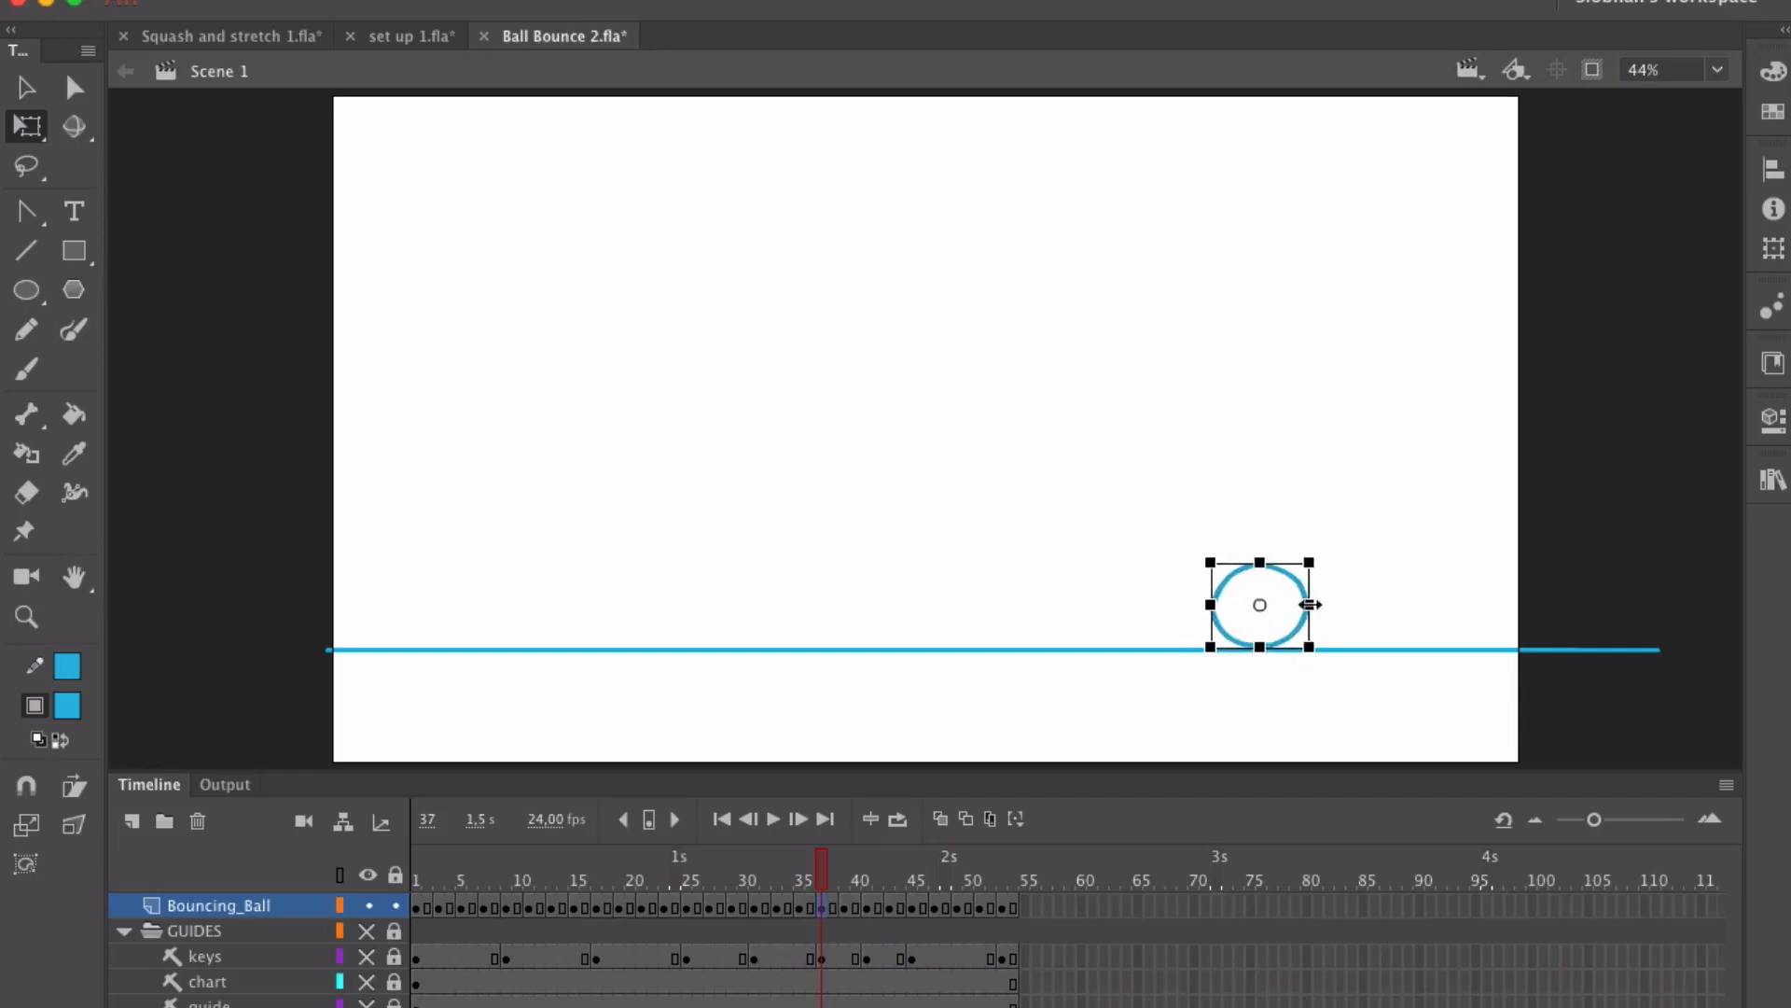
Step: Scrub through the remaining frames and play the animation from frame 1 to check the squashed landings
drag(823, 866, 1013, 867)
click(417, 877)
click(772, 819)
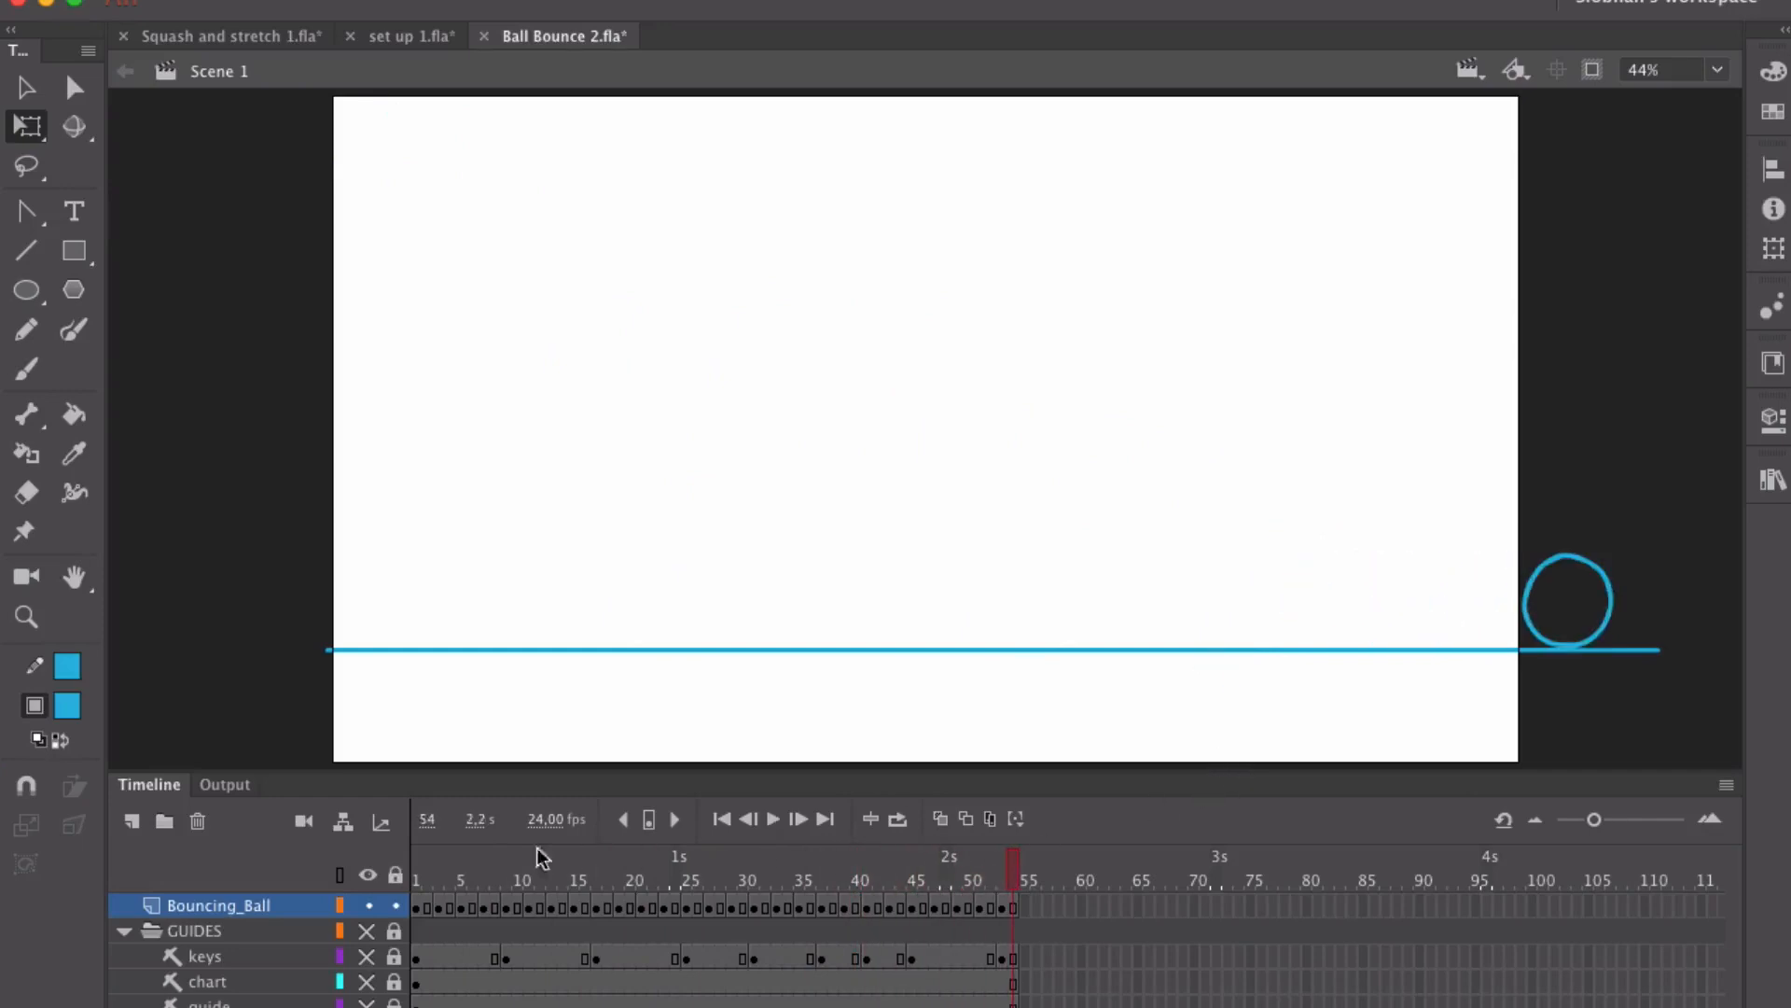
key(Return)
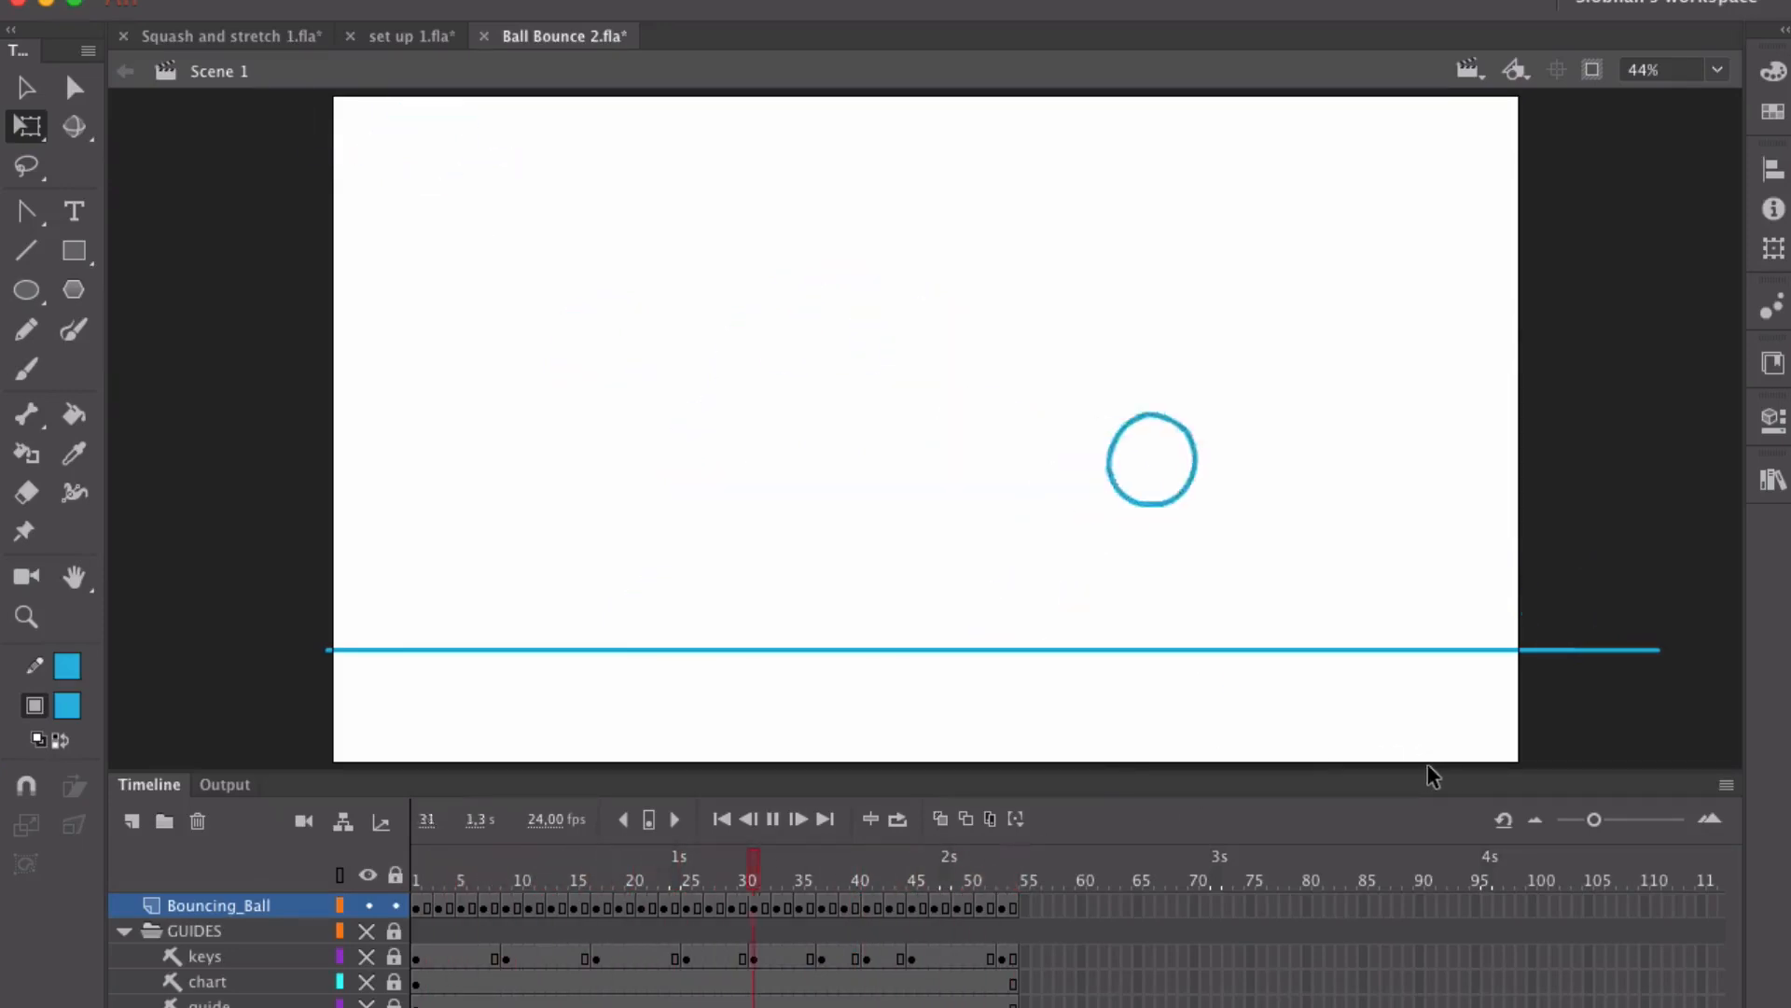
Step: Replay the animation, go to the first landing on frame 9 and turn on onion skinning
key(Return)
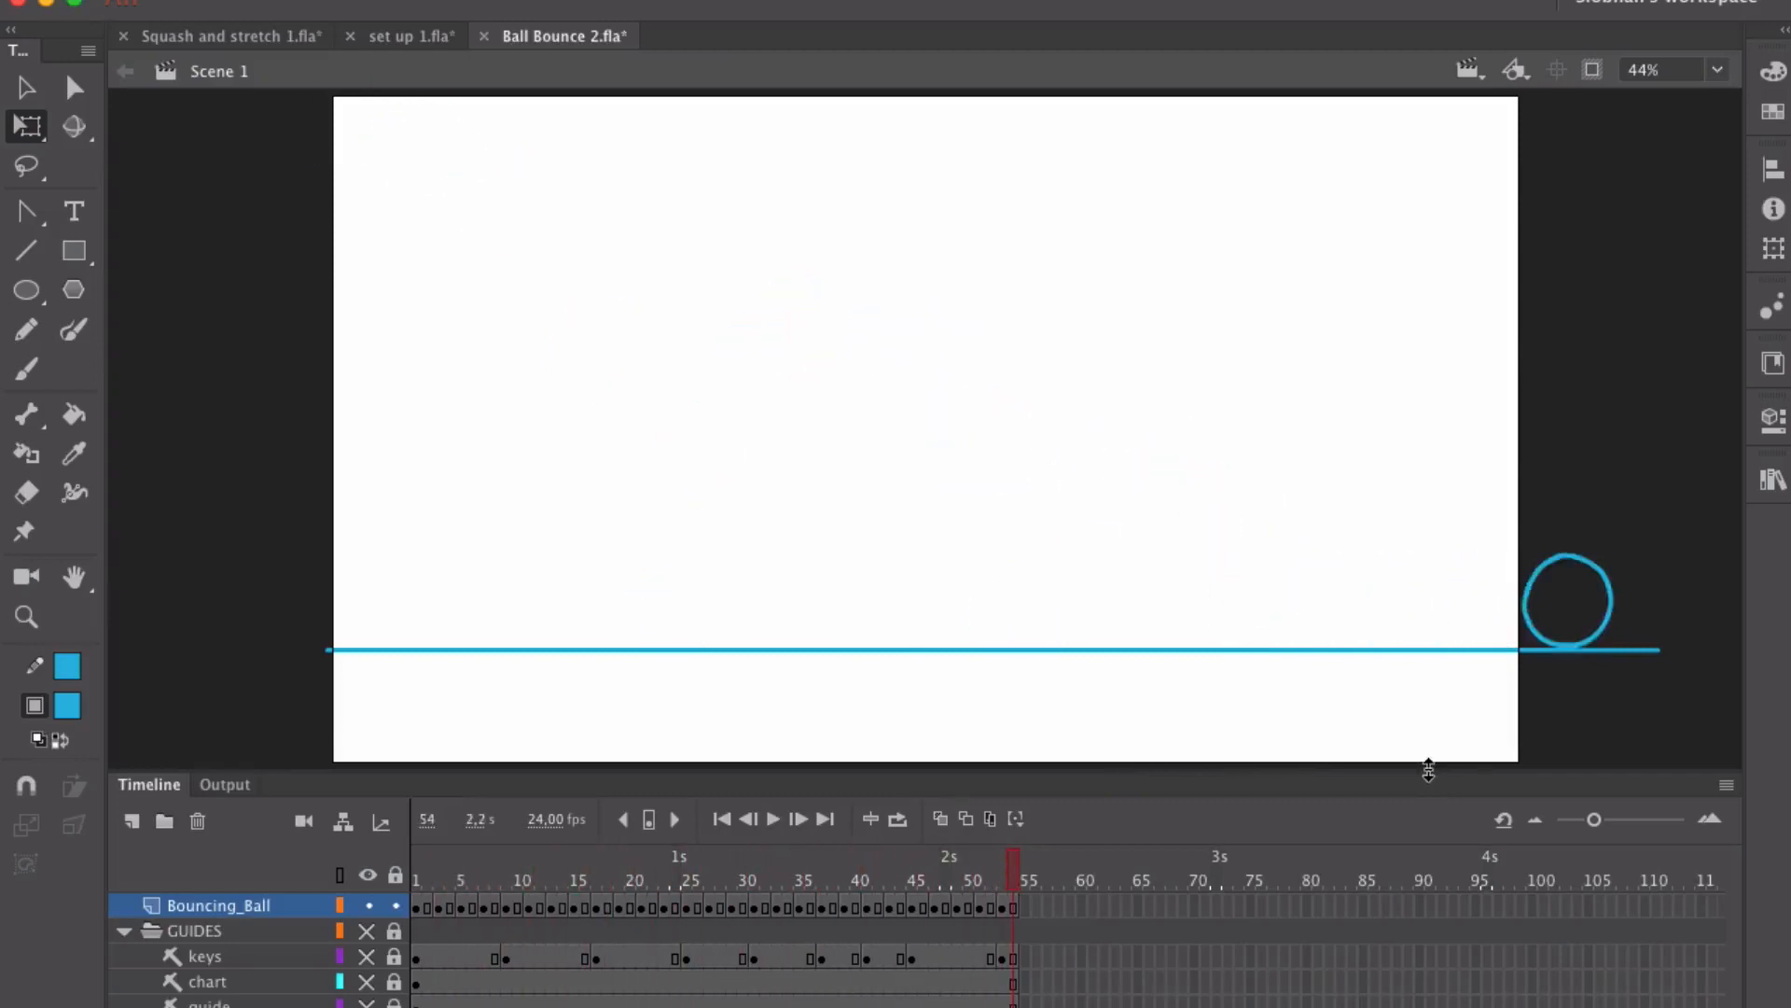
key(Return)
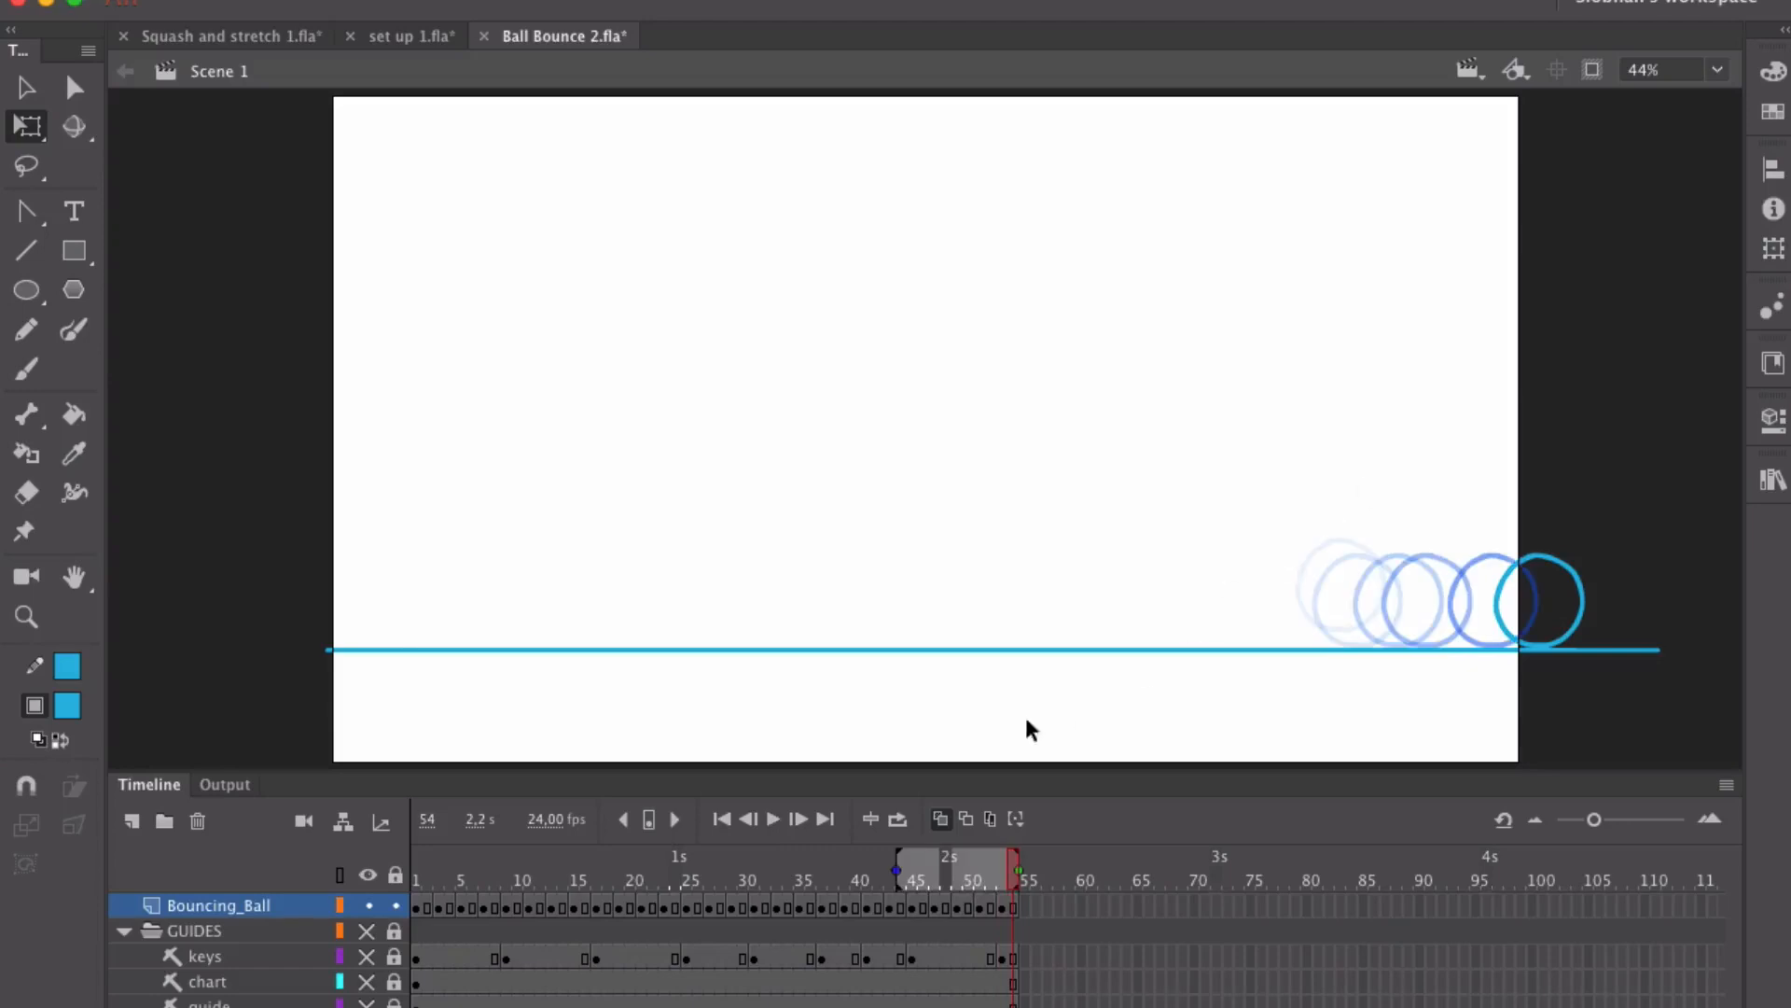
click(941, 819)
drag(417, 876, 505, 866)
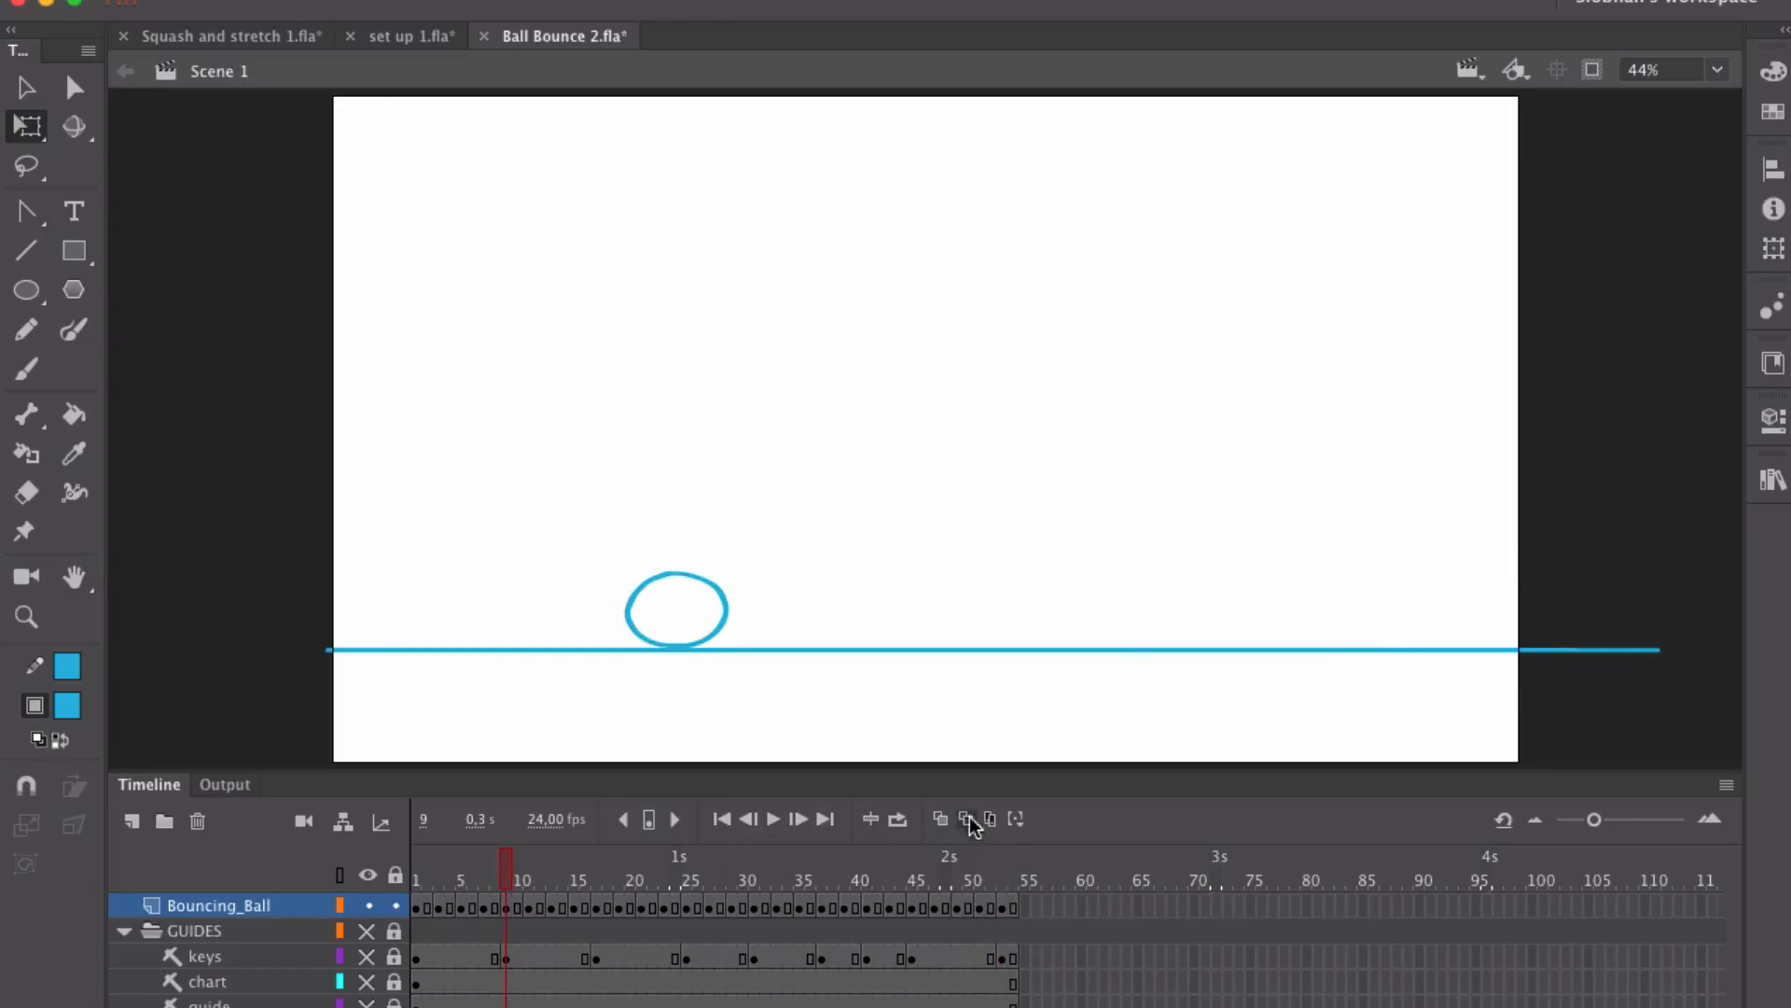
click(941, 819)
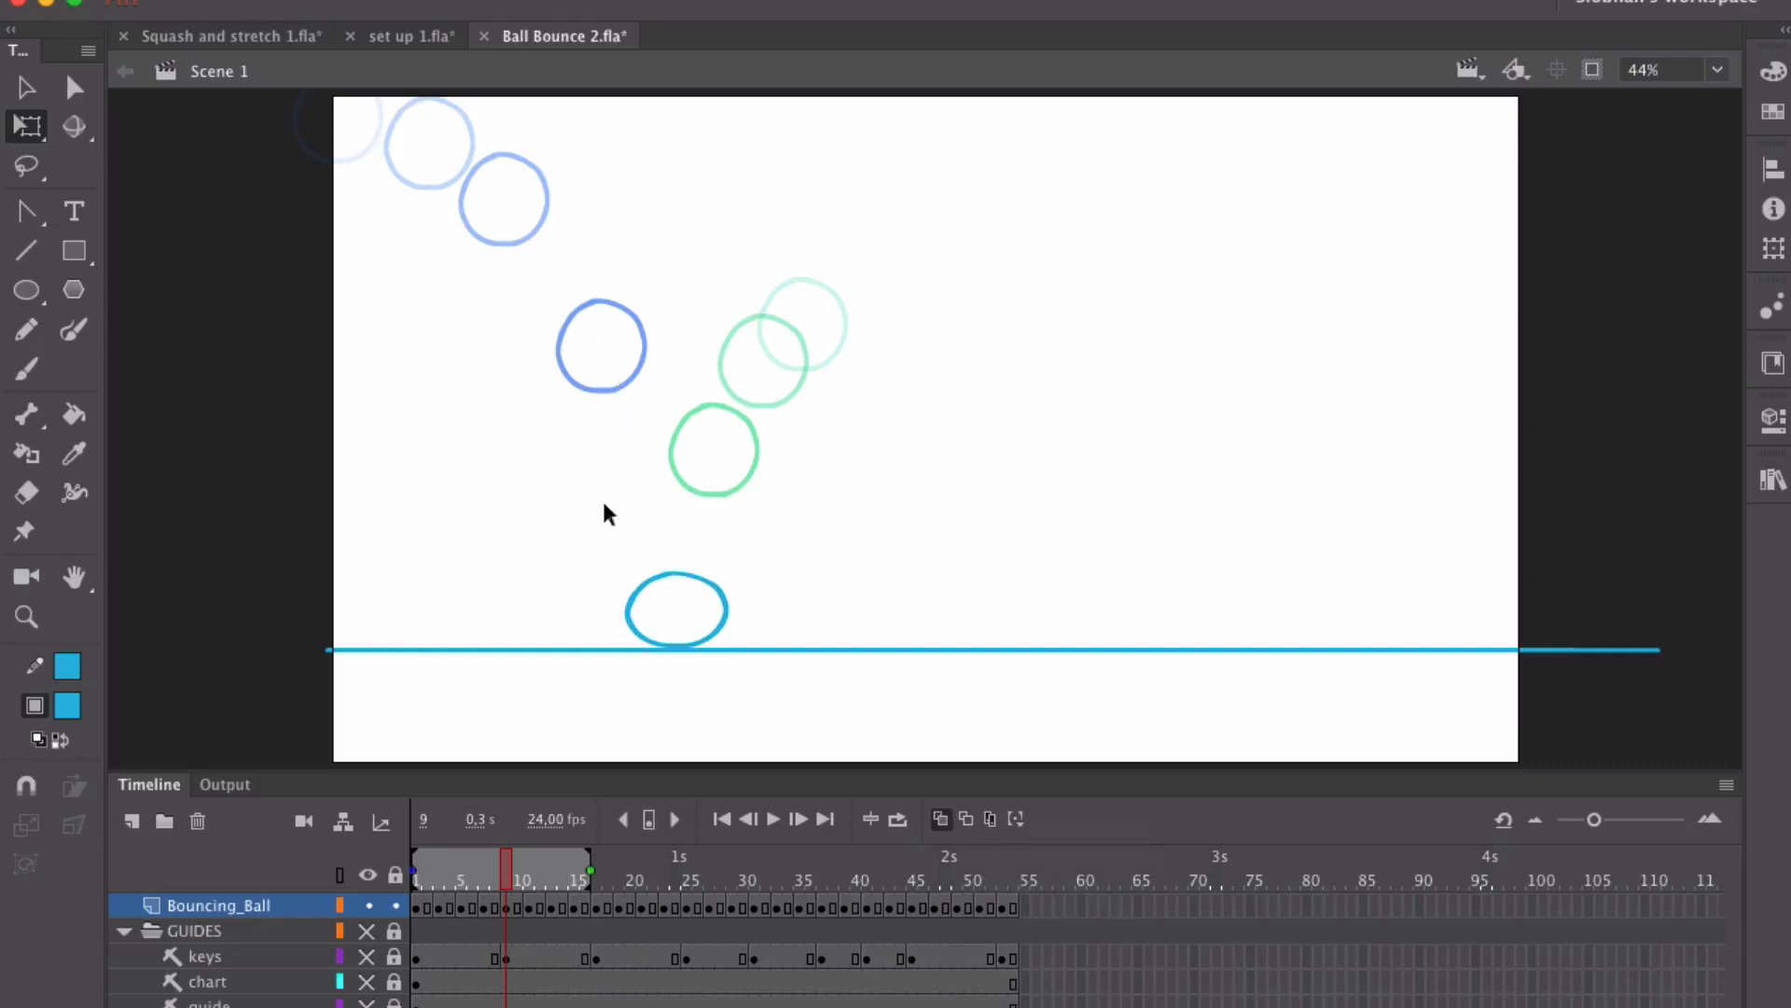
Step: Show the GUIDES layers and stretch the ball on frame 7 taller and narrower, tilting it along the falling path
click(485, 905)
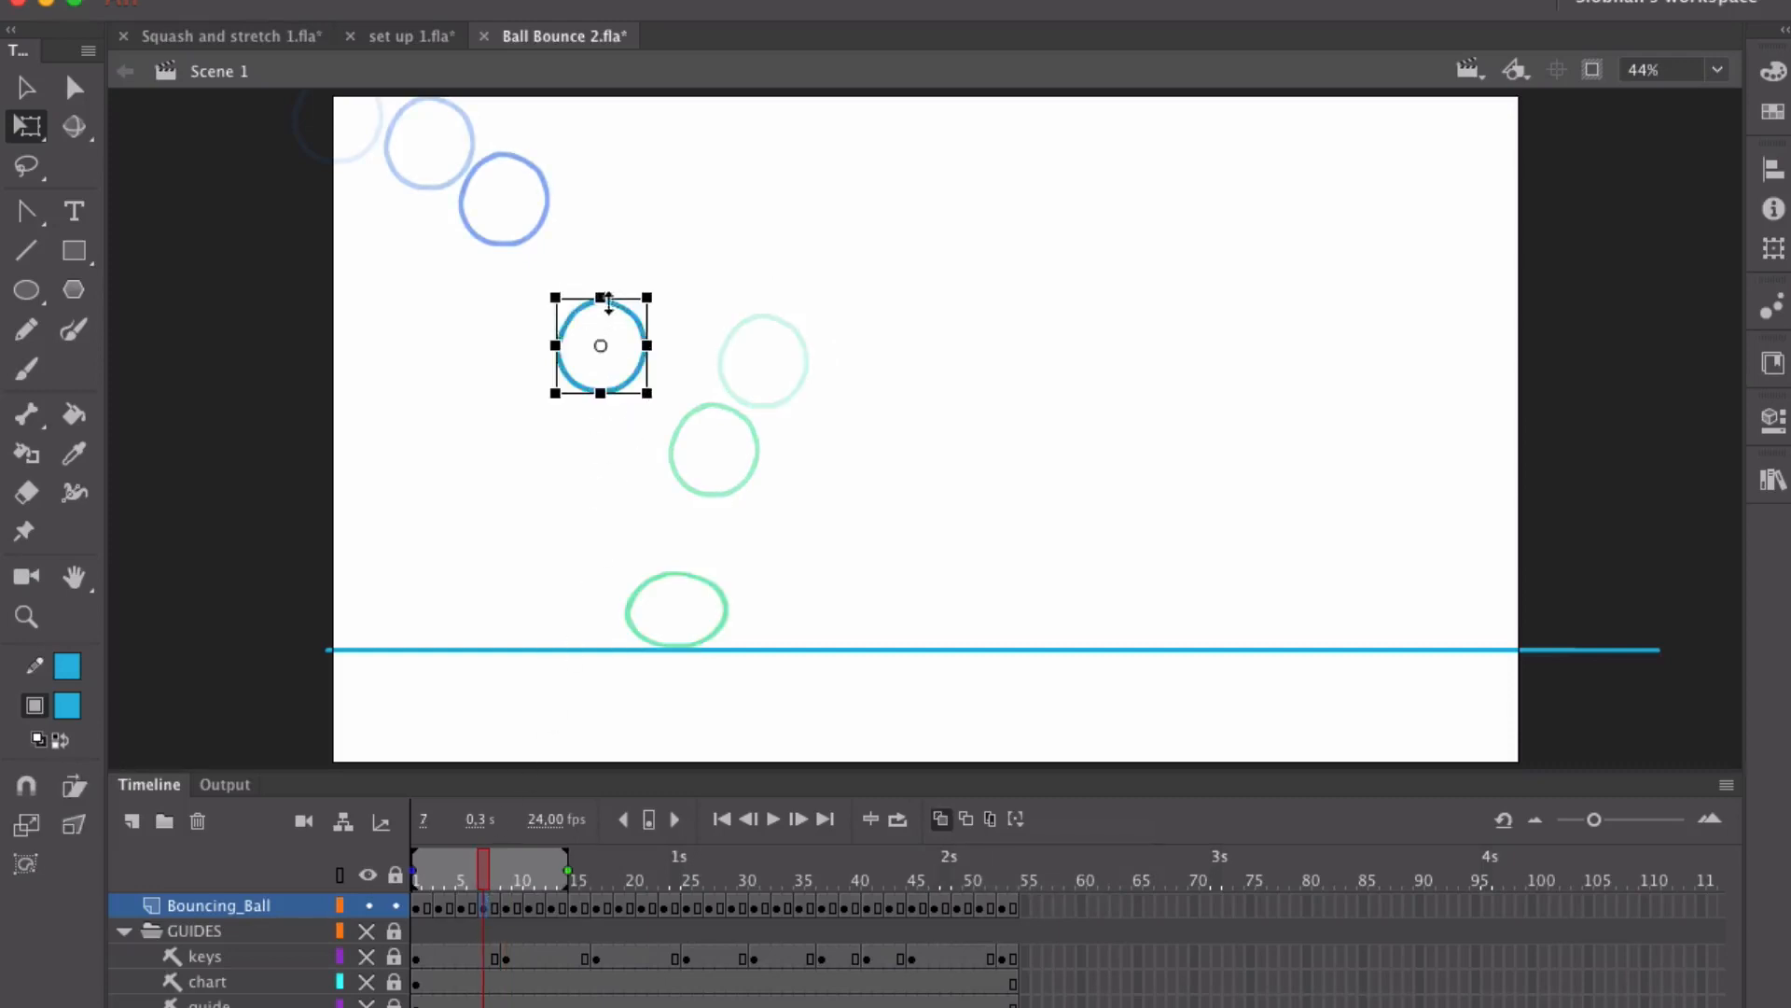
click(366, 931)
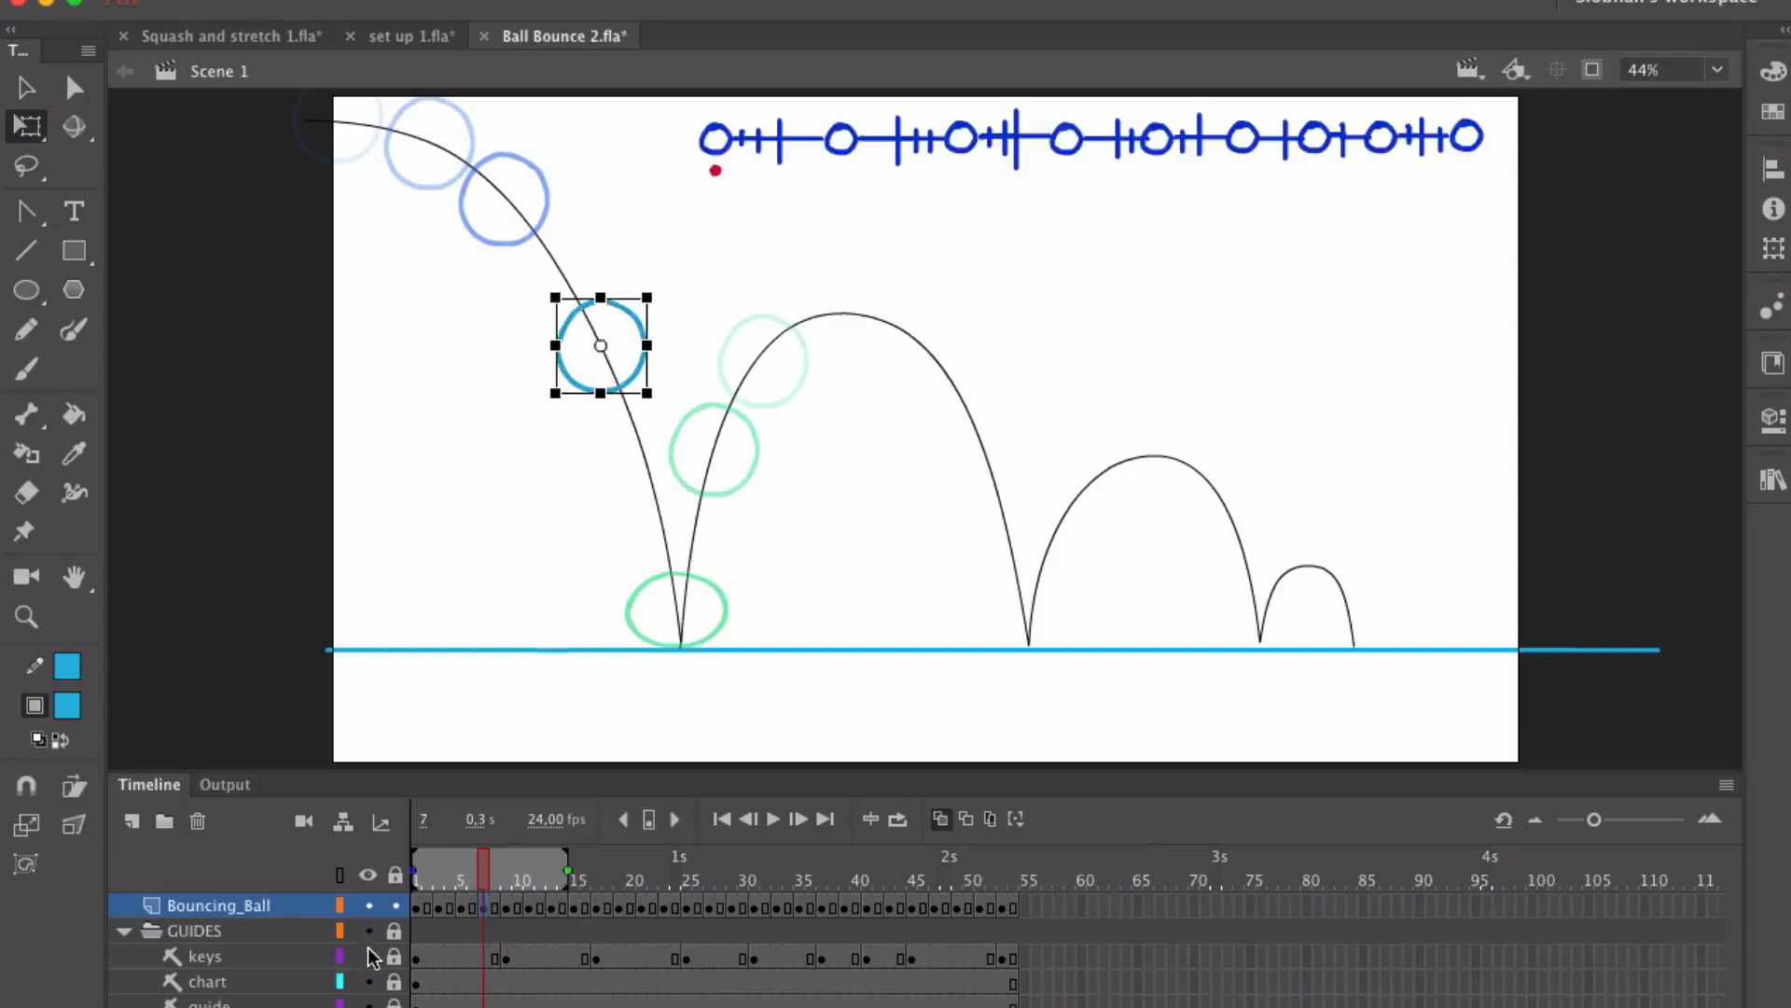
drag(602, 297, 602, 282)
drag(602, 393, 602, 401)
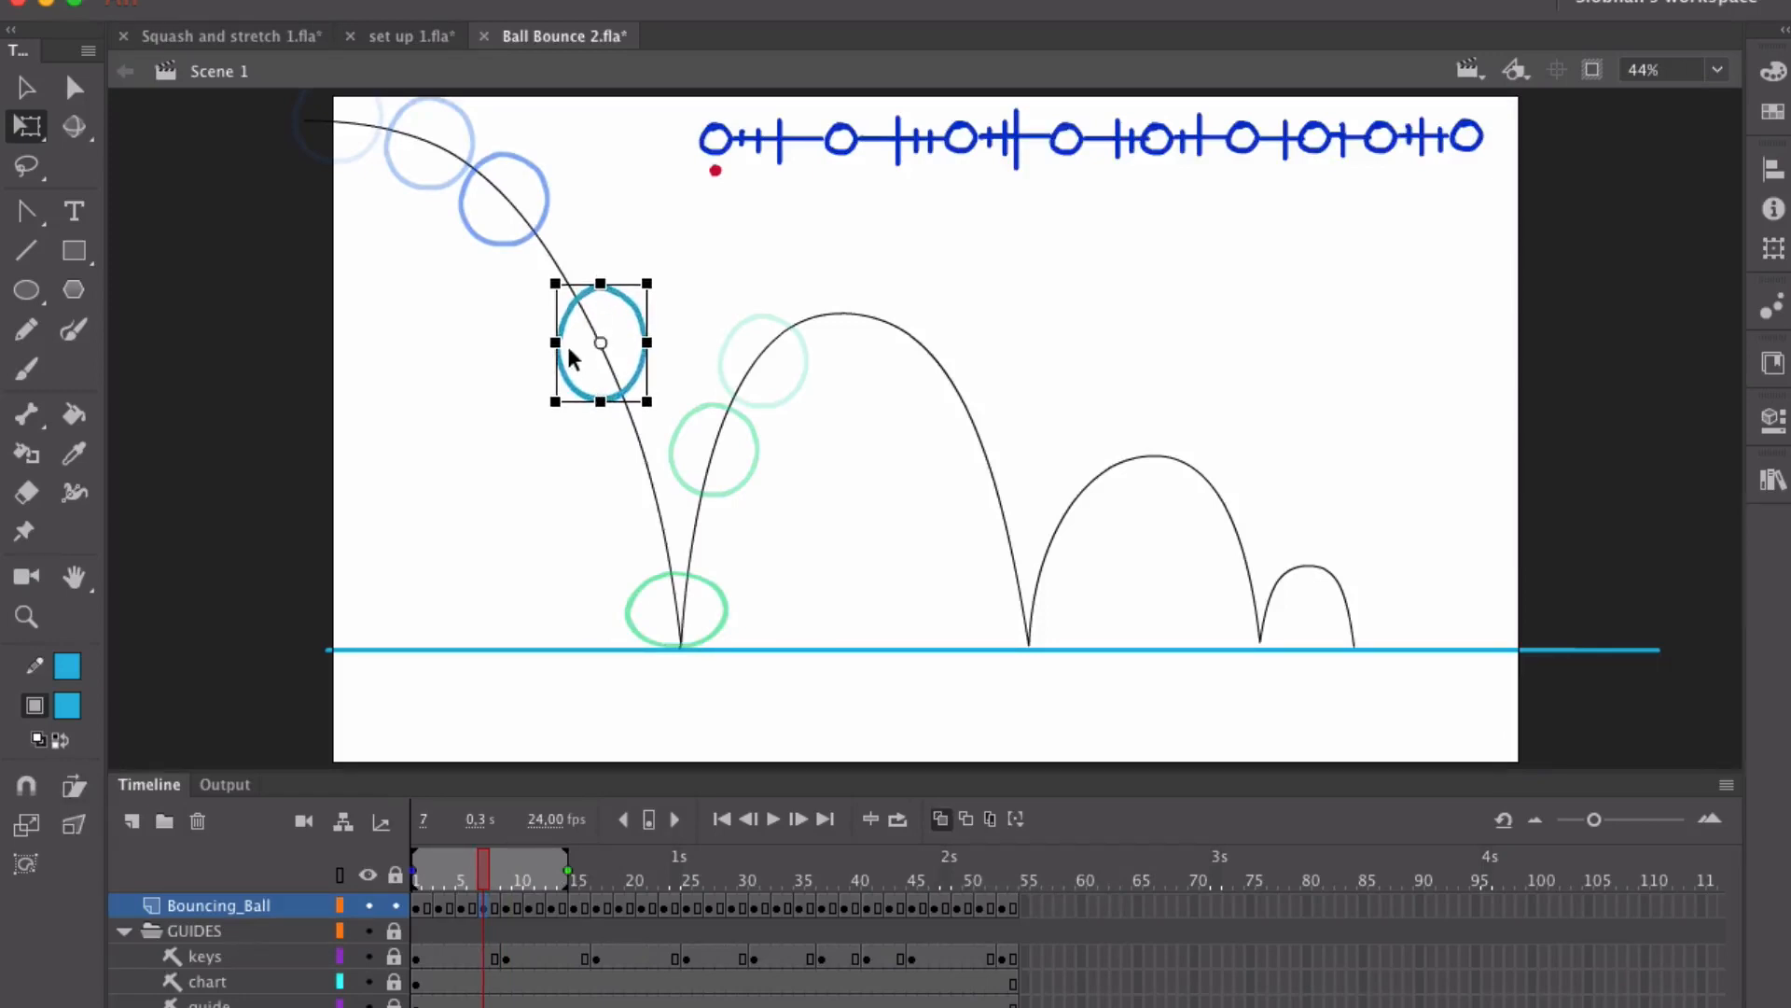
drag(557, 343, 568, 343)
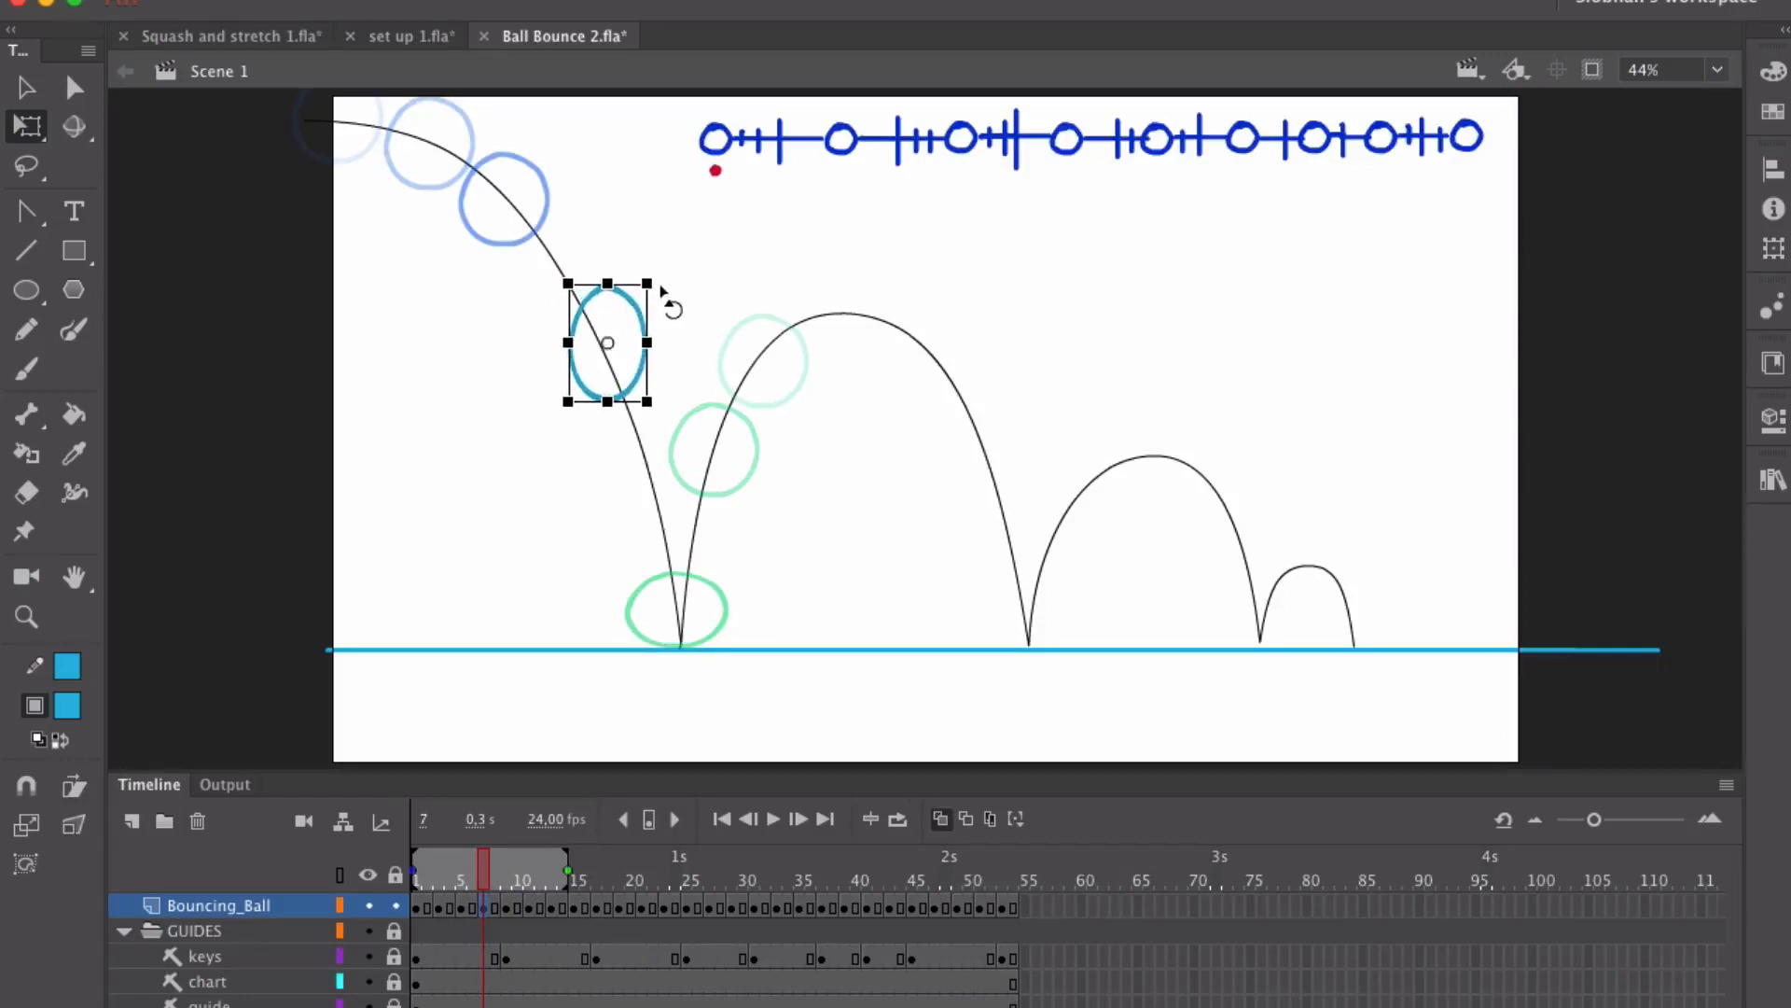
mouse_move(659, 285)
mouse_down()
mouse_move(670, 305)
mouse_move(634, 271)
mouse_up()
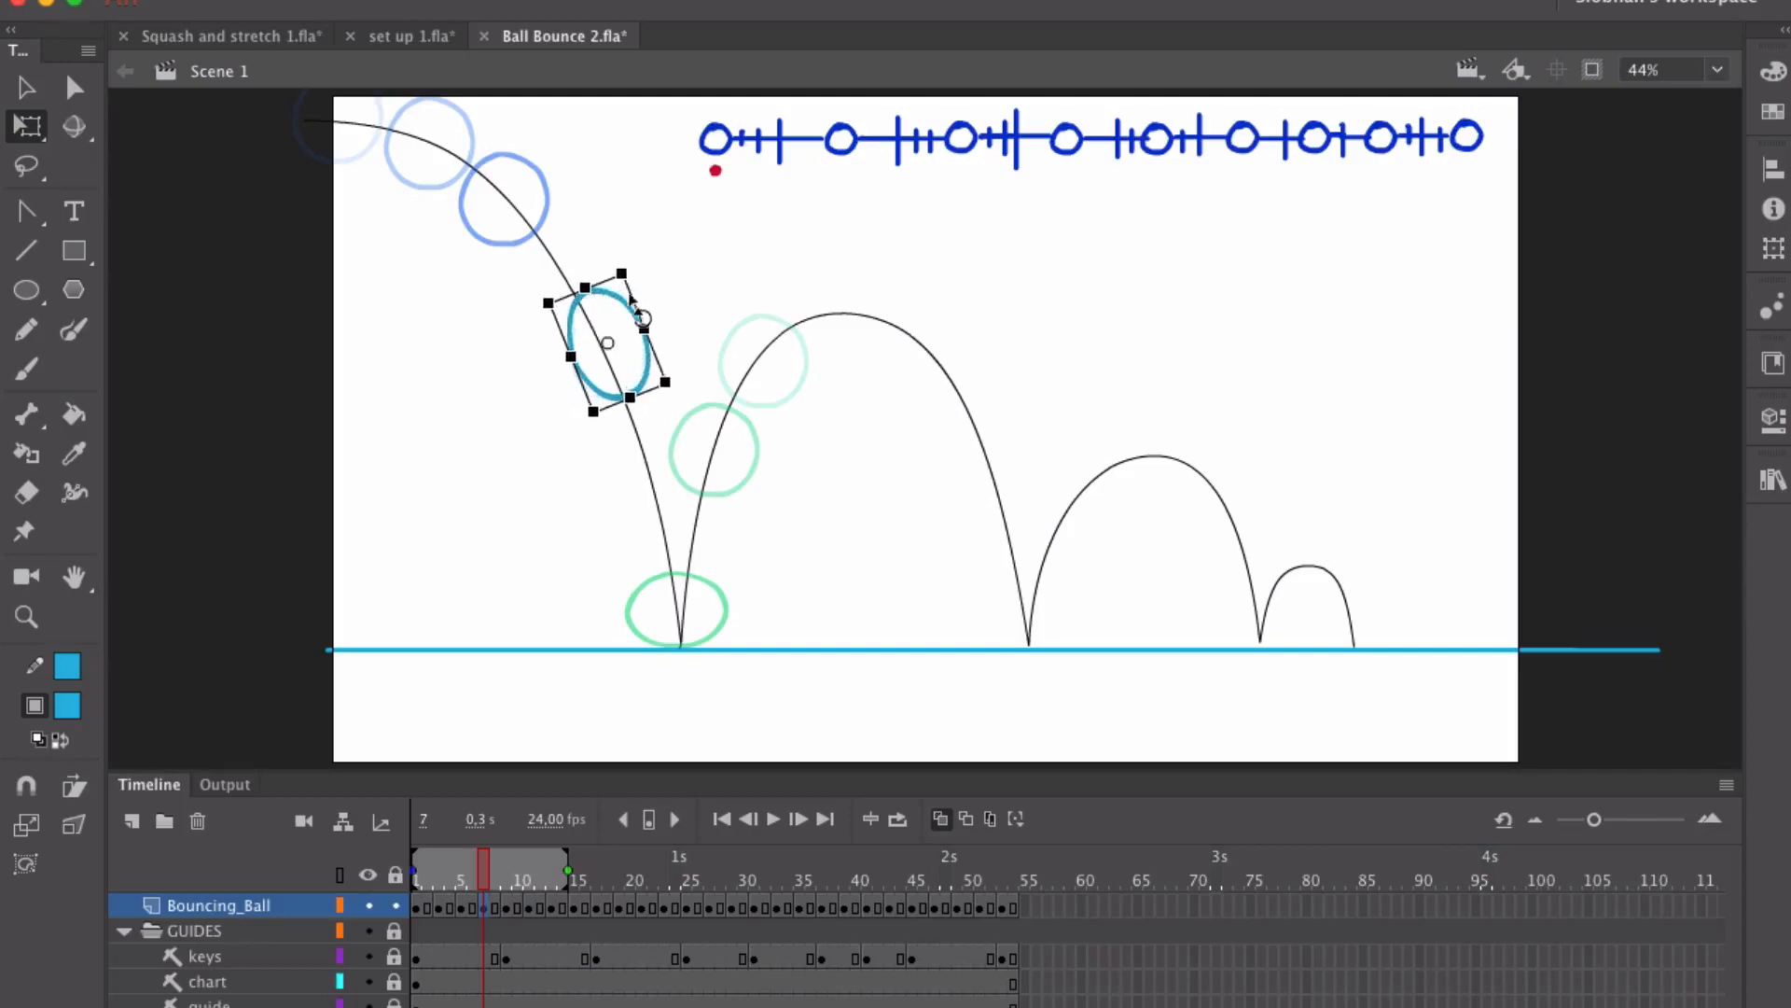
Step: Reposition the stretched ball on frame 7 so it is centred on the path, slightly farther down the first fall
key(Left)
key(Left)
key(Left)
key(Left)
key(Left)
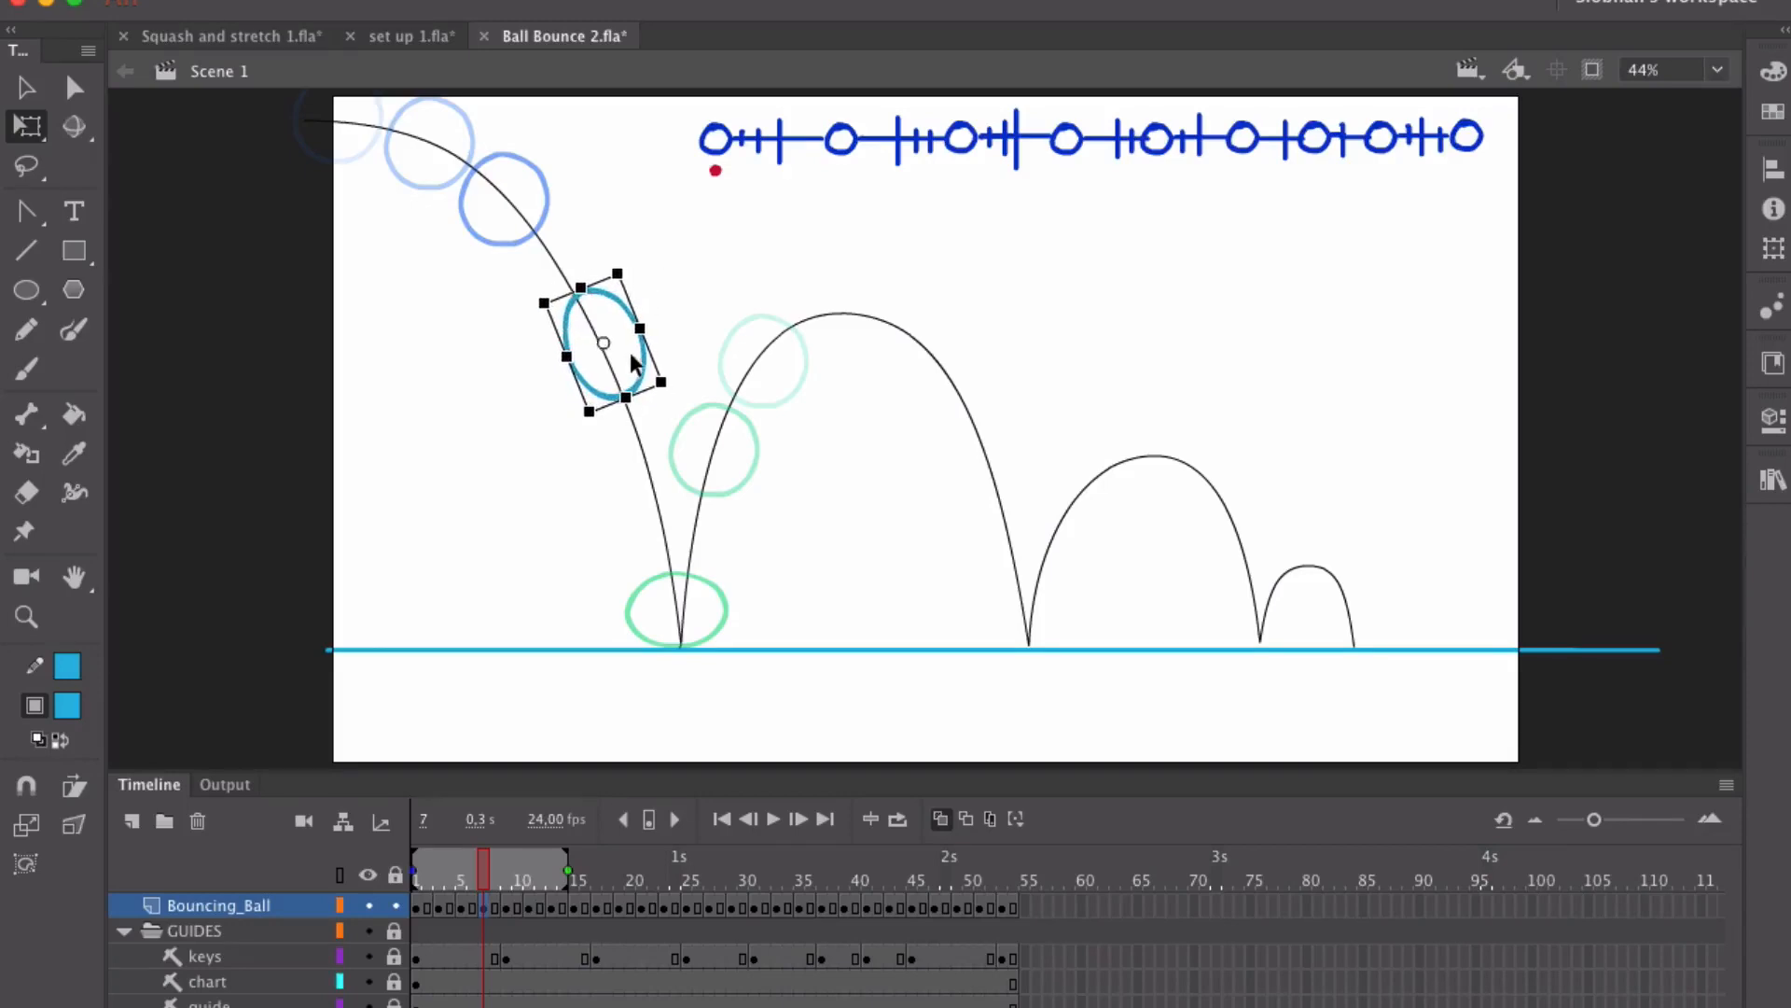
key(Up)
key(Left)
key(Left)
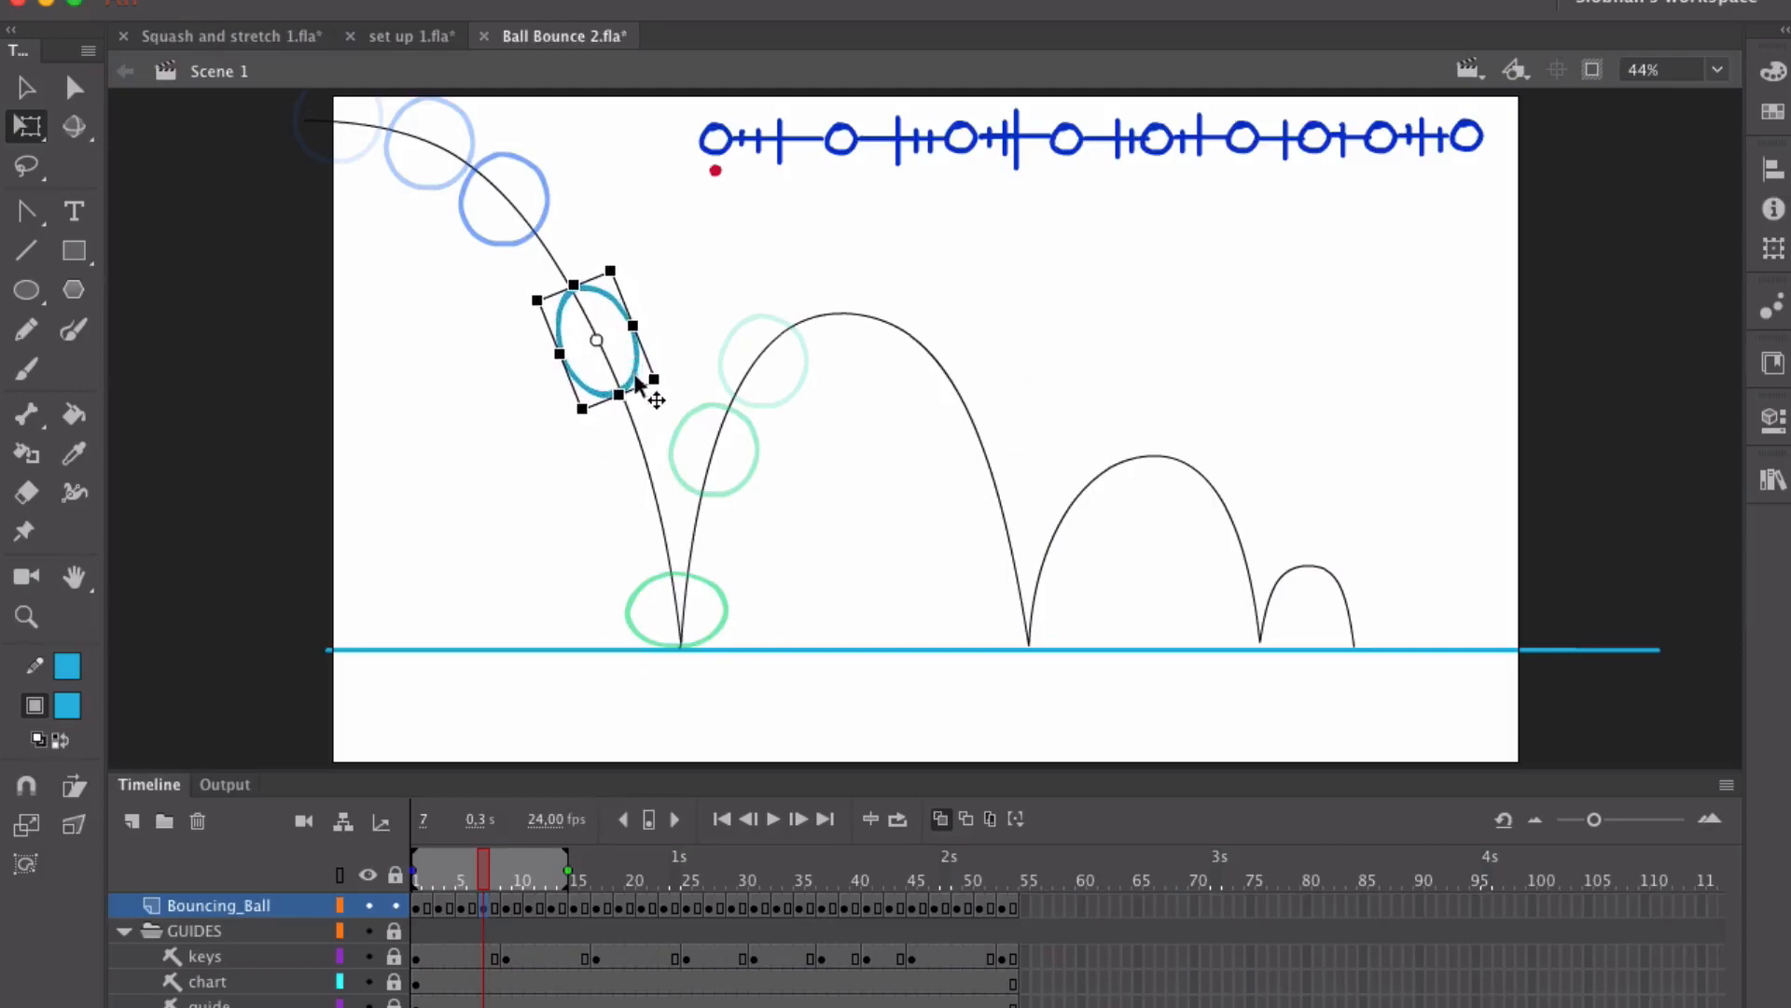
drag(633, 370, 641, 388)
Step: Stretch the ball on frame 5 into a tilted oval that follows the first fall, and centre it on the path
key(comma)
key(comma)
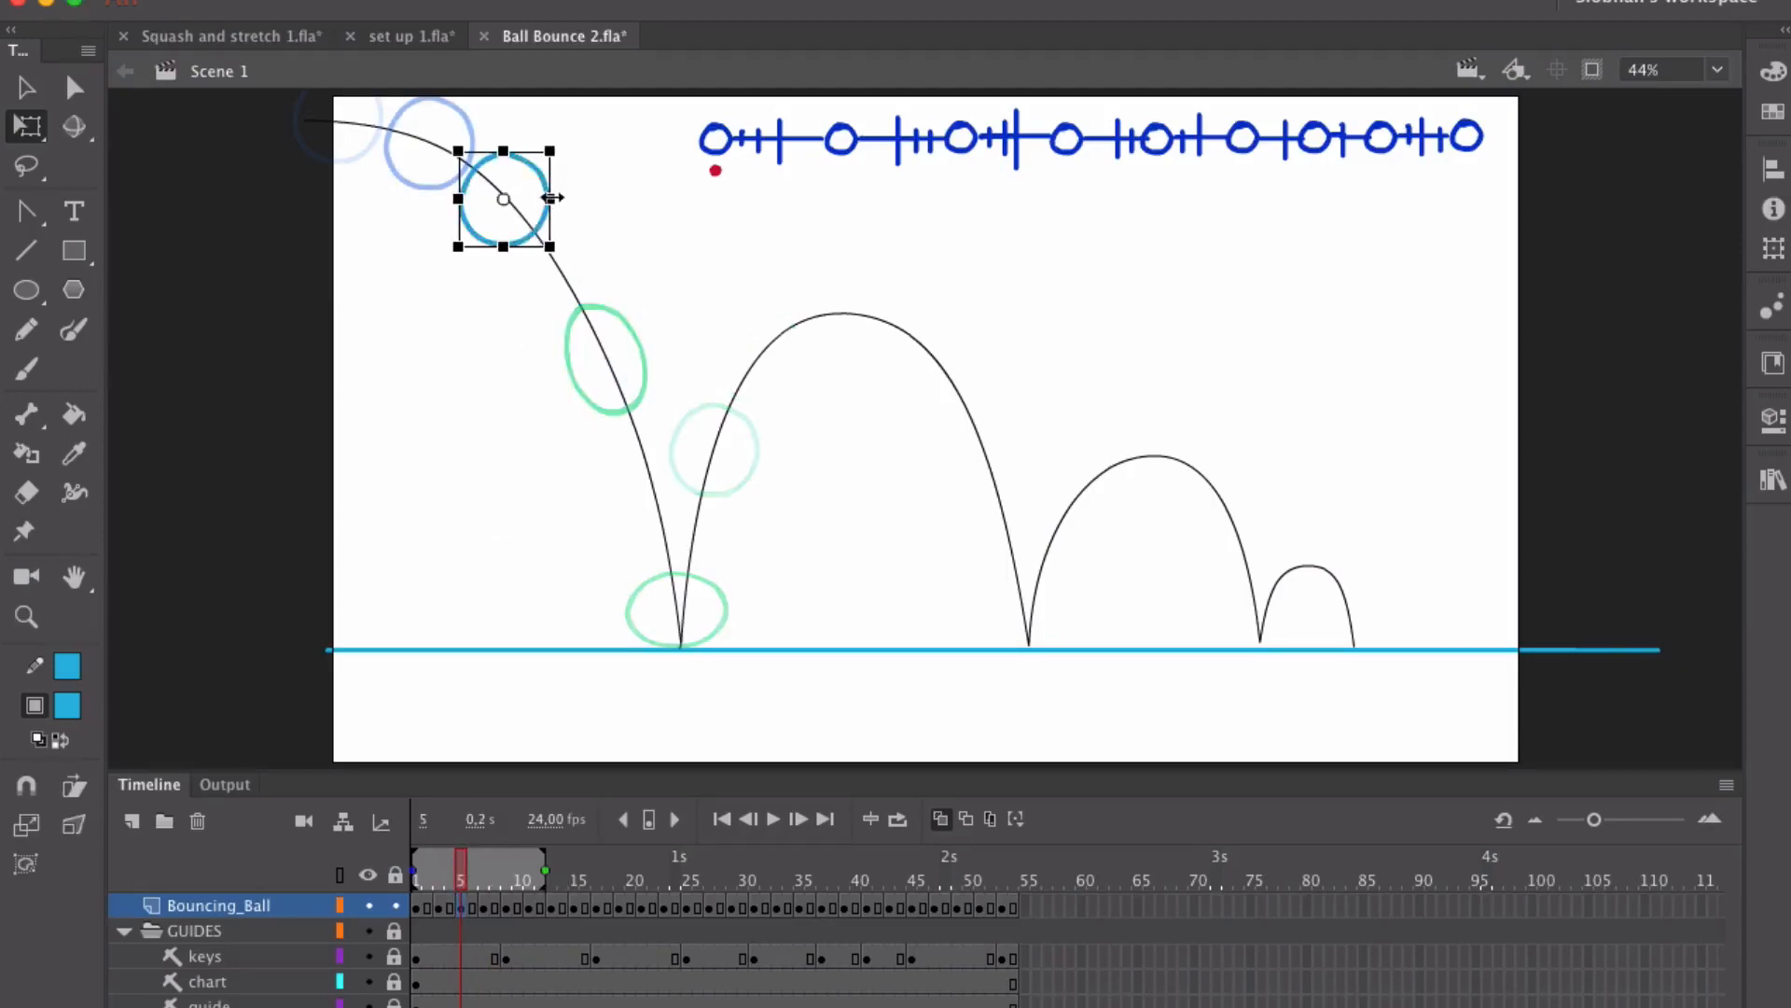
drag(551, 198, 522, 142)
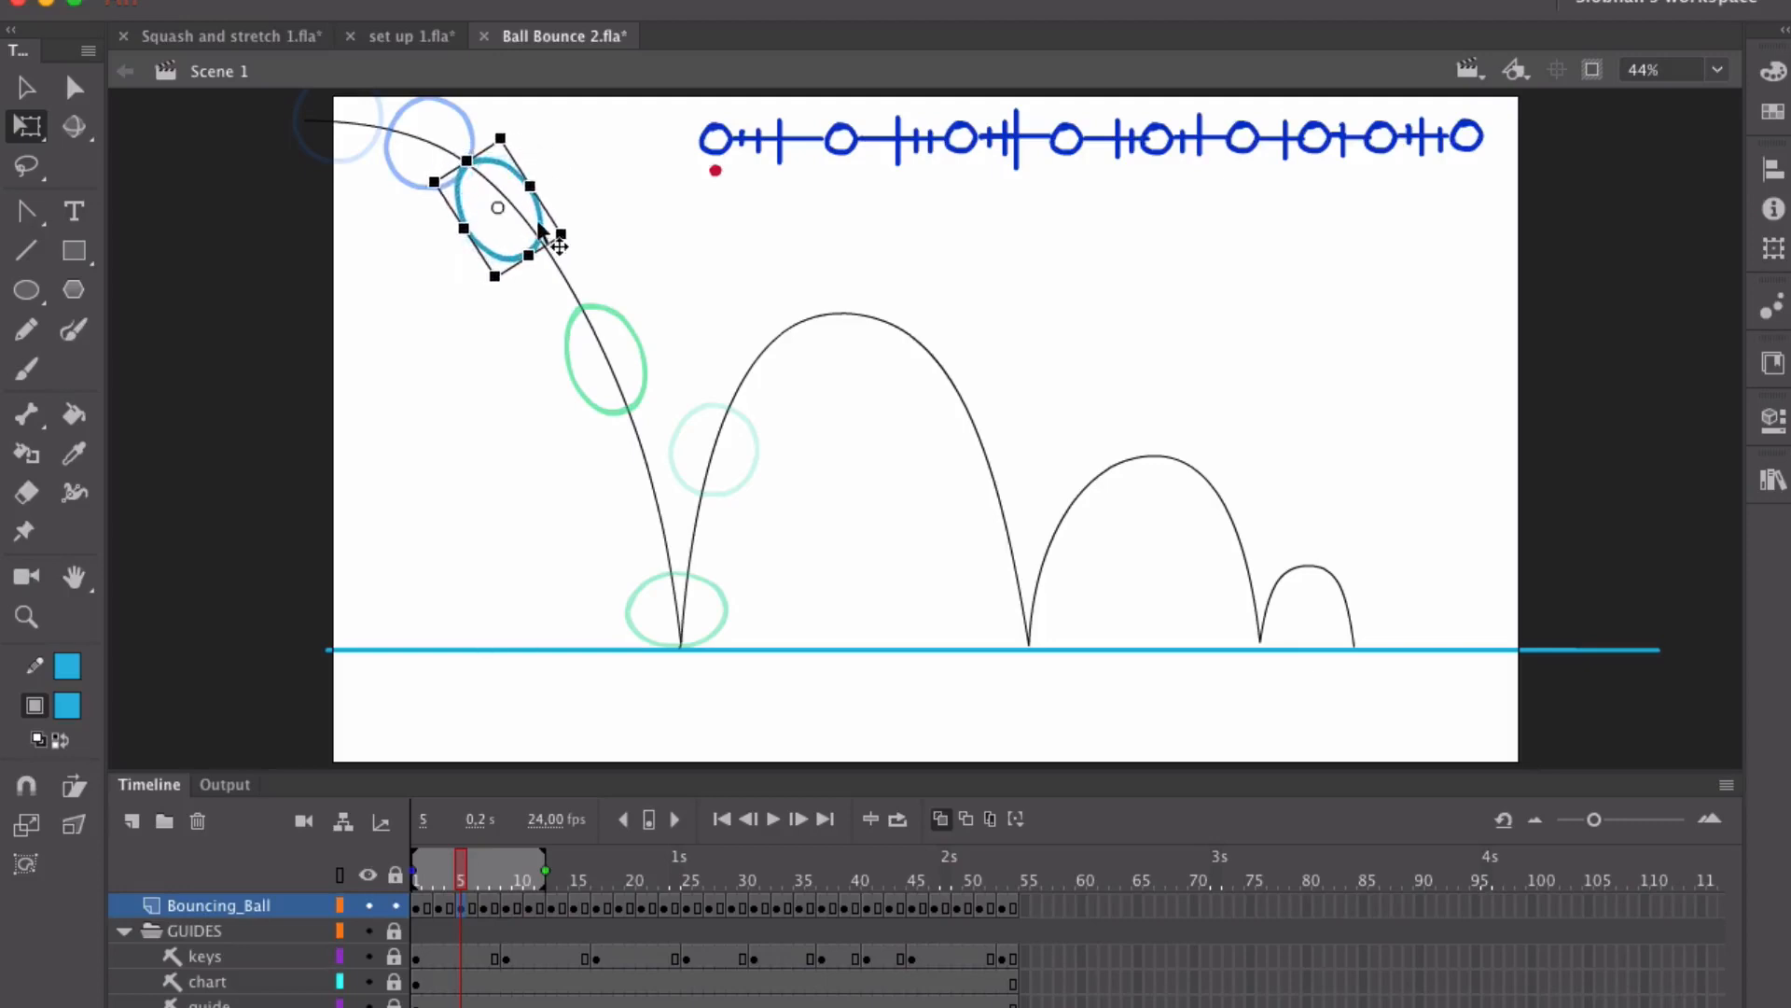
drag(546, 229, 557, 235)
click(613, 270)
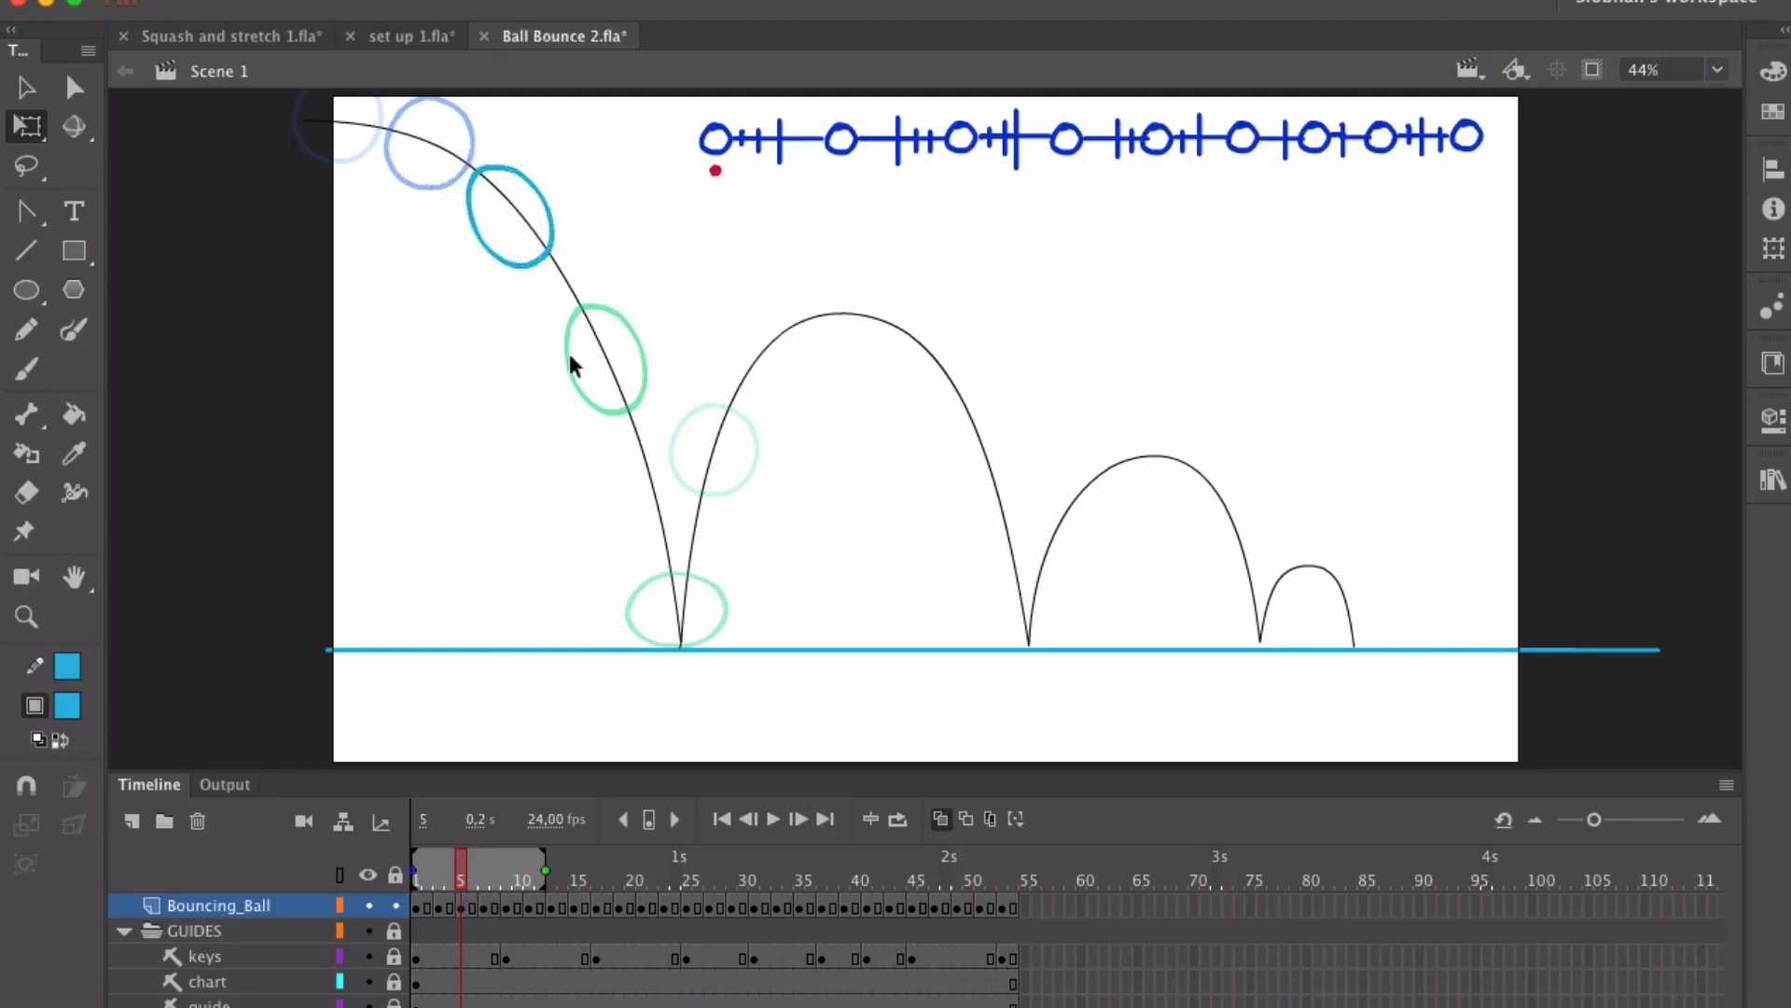
Step: Stretch the ball on frames 11 and 13 along the rise after the first landing, narrowing and tilting it to follow the path
drag(463, 873, 530, 869)
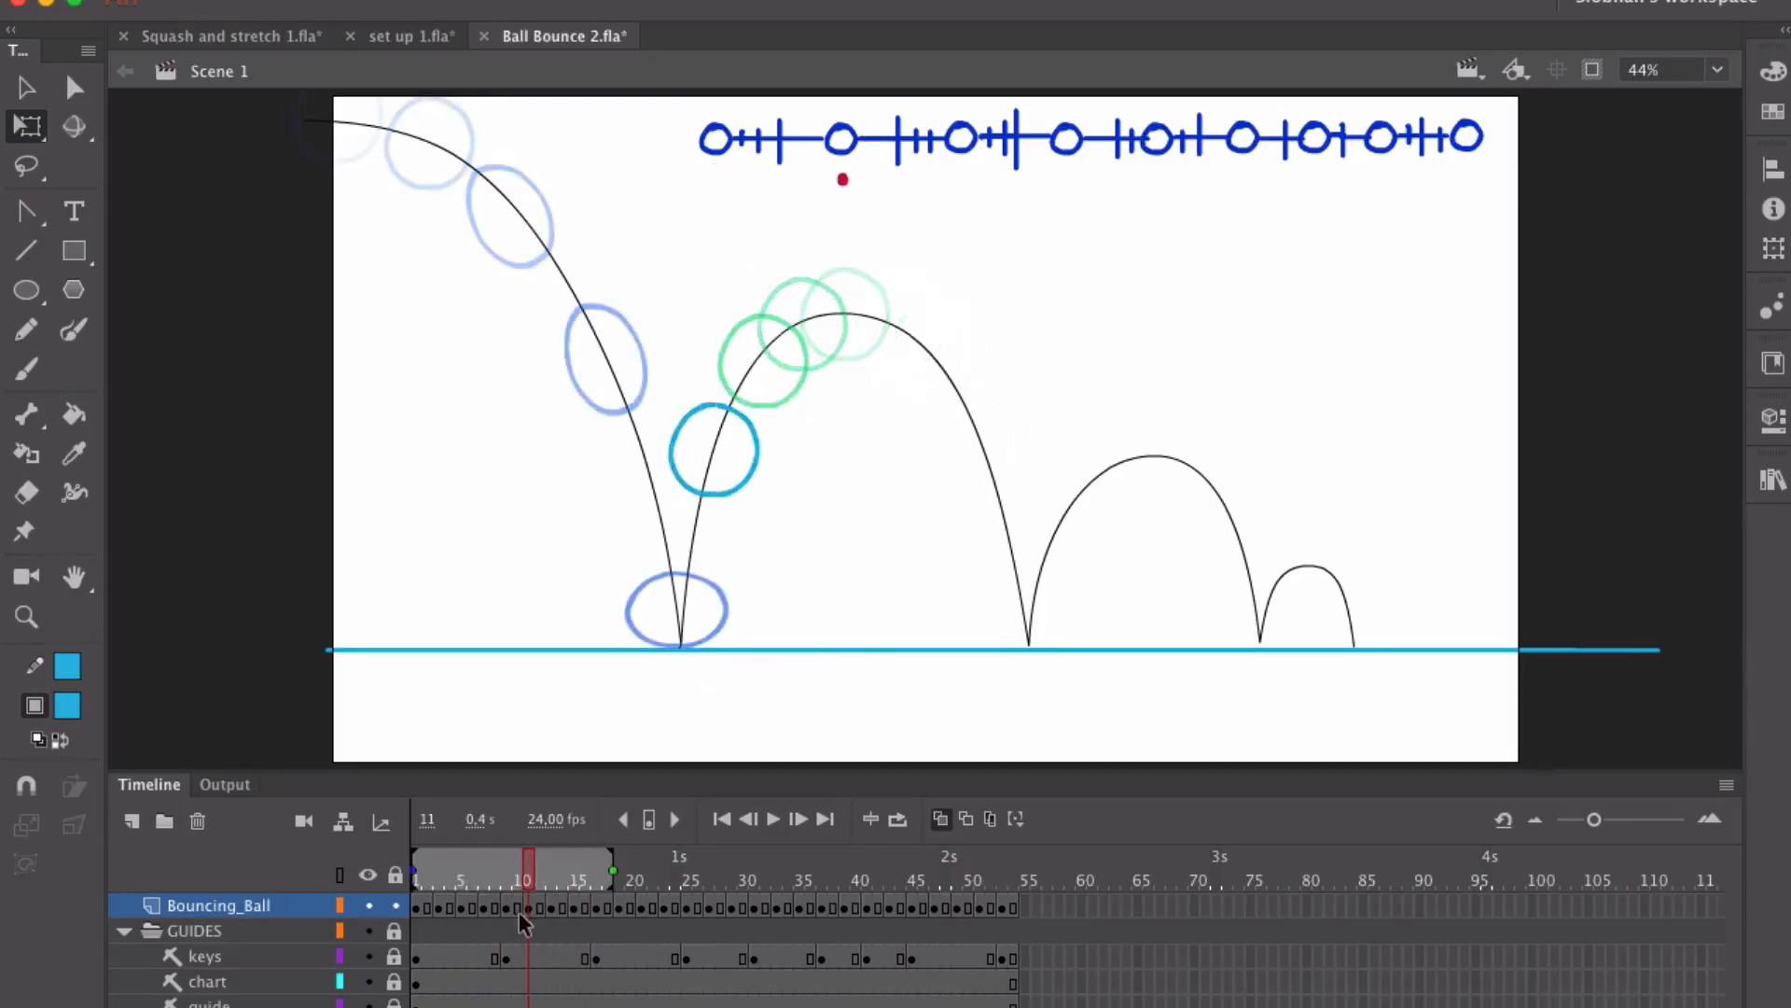
click(522, 908)
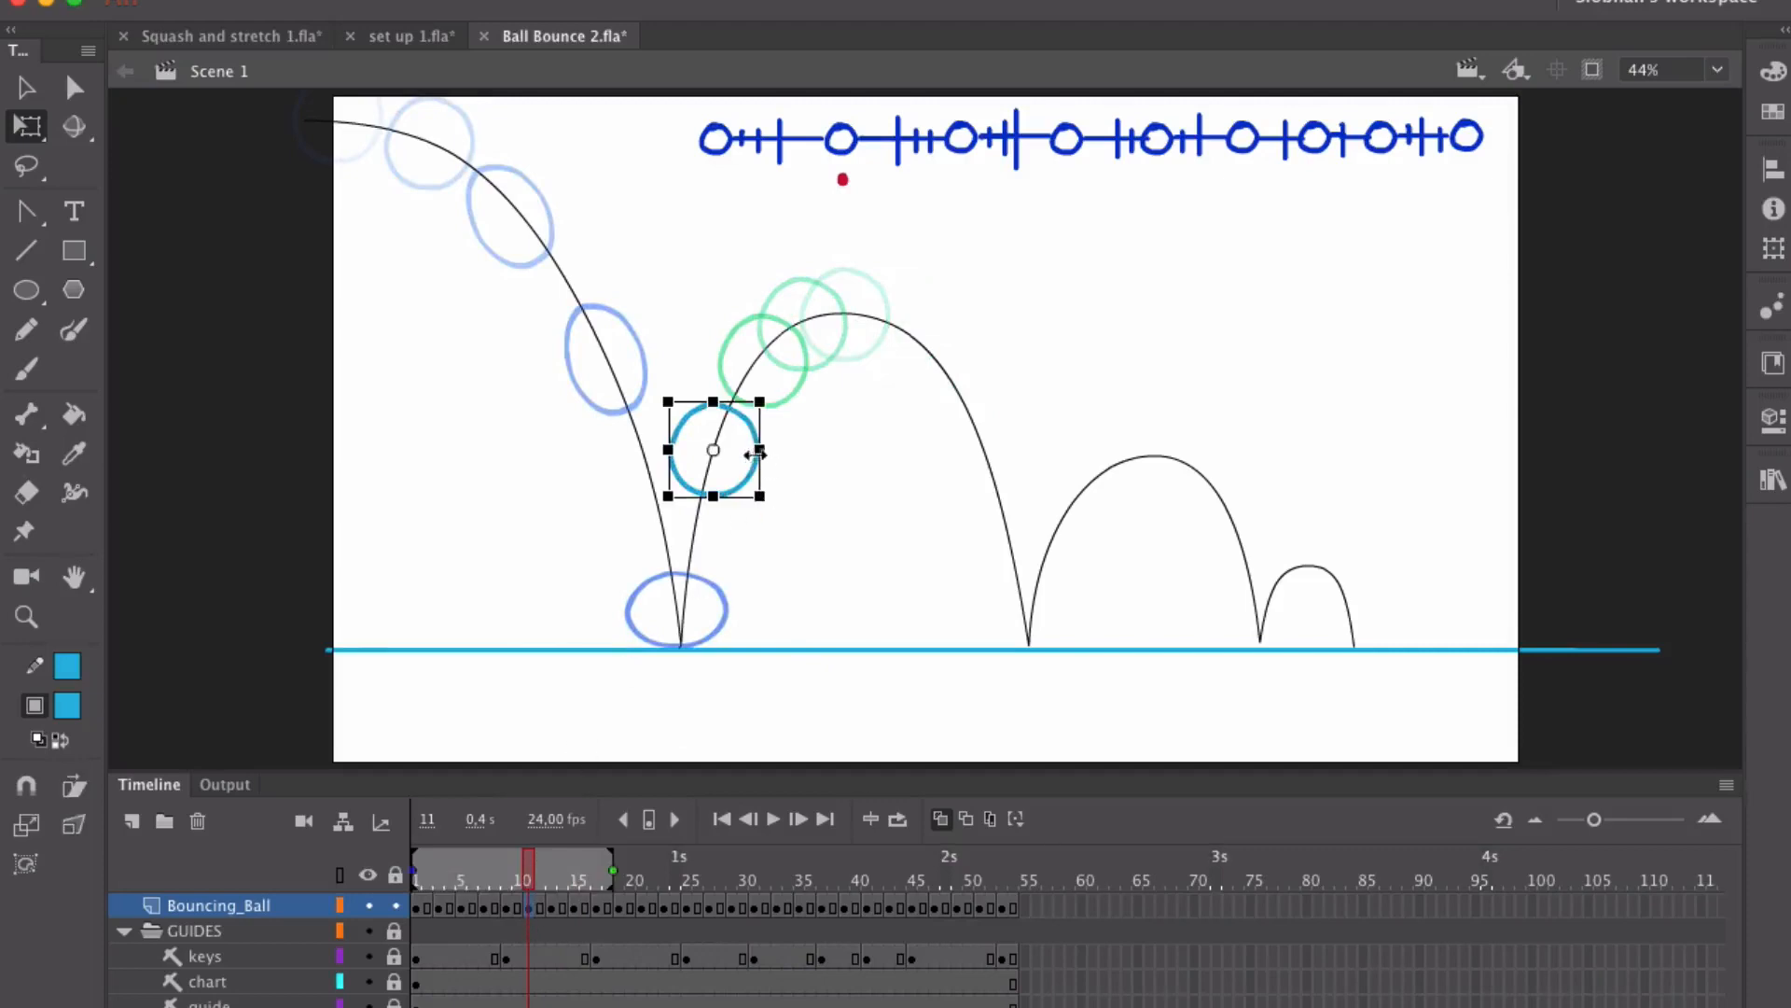
drag(756, 455, 765, 536)
key(period)
key(period)
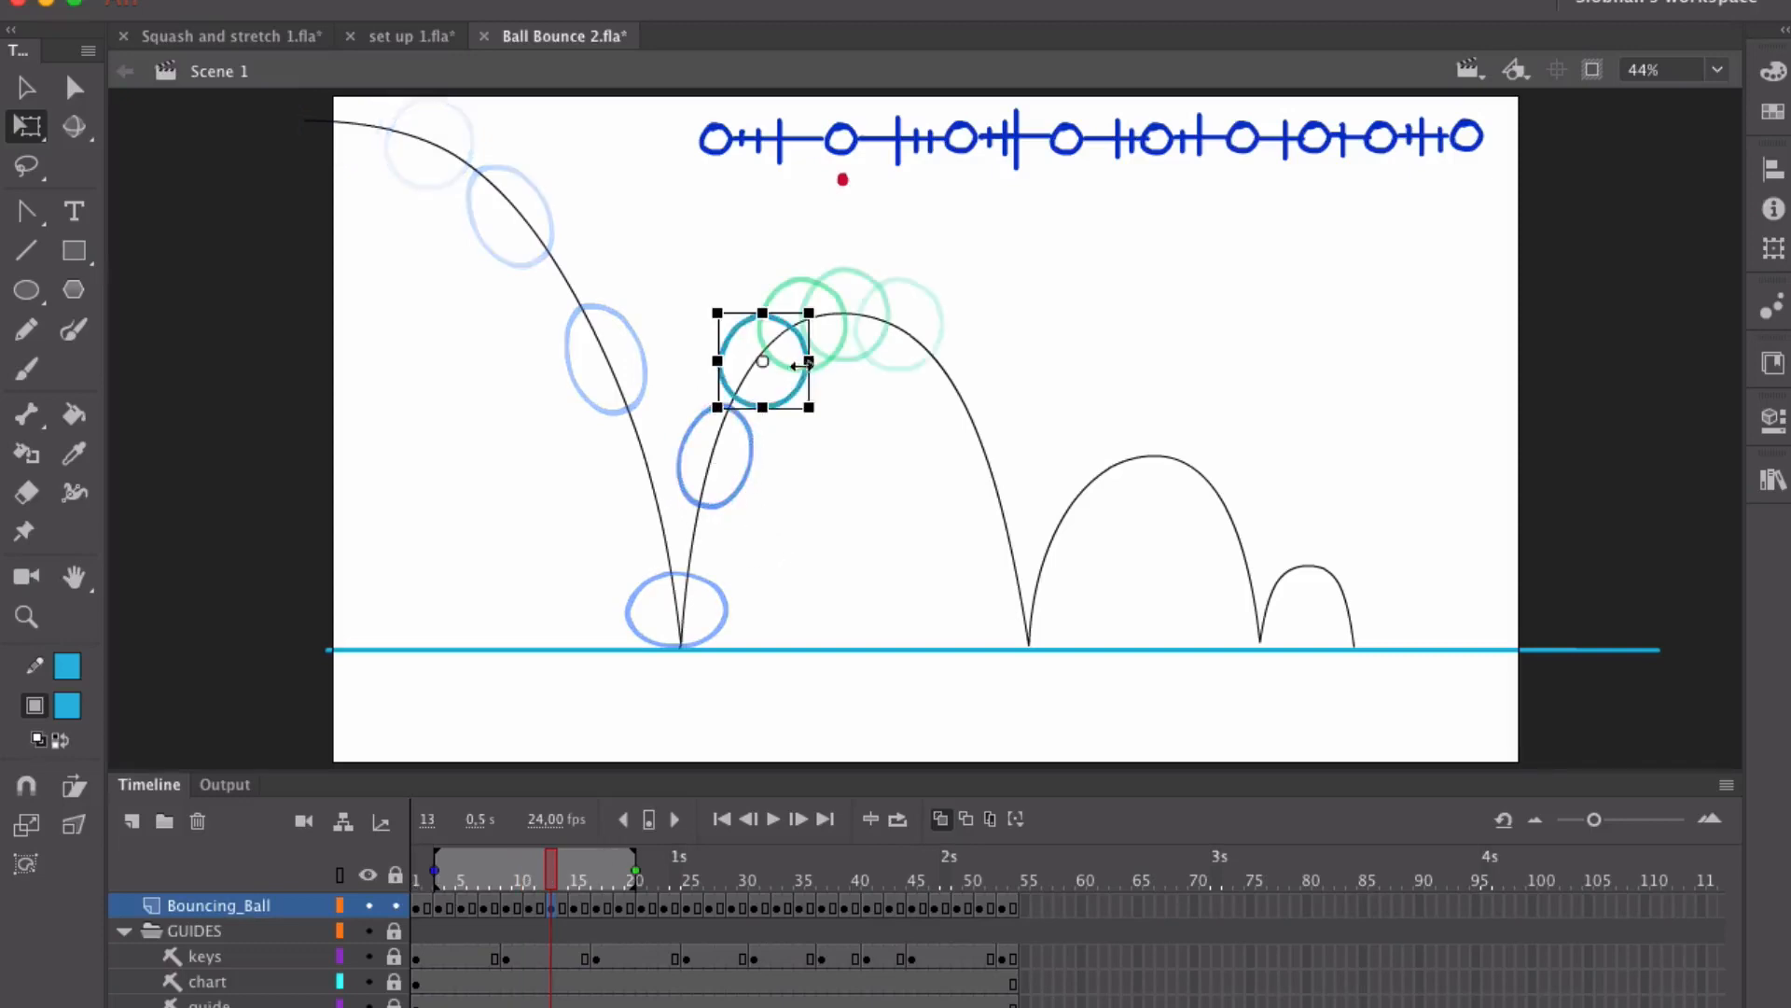
drag(808, 363, 759, 419)
drag(824, 330, 830, 346)
click(754, 538)
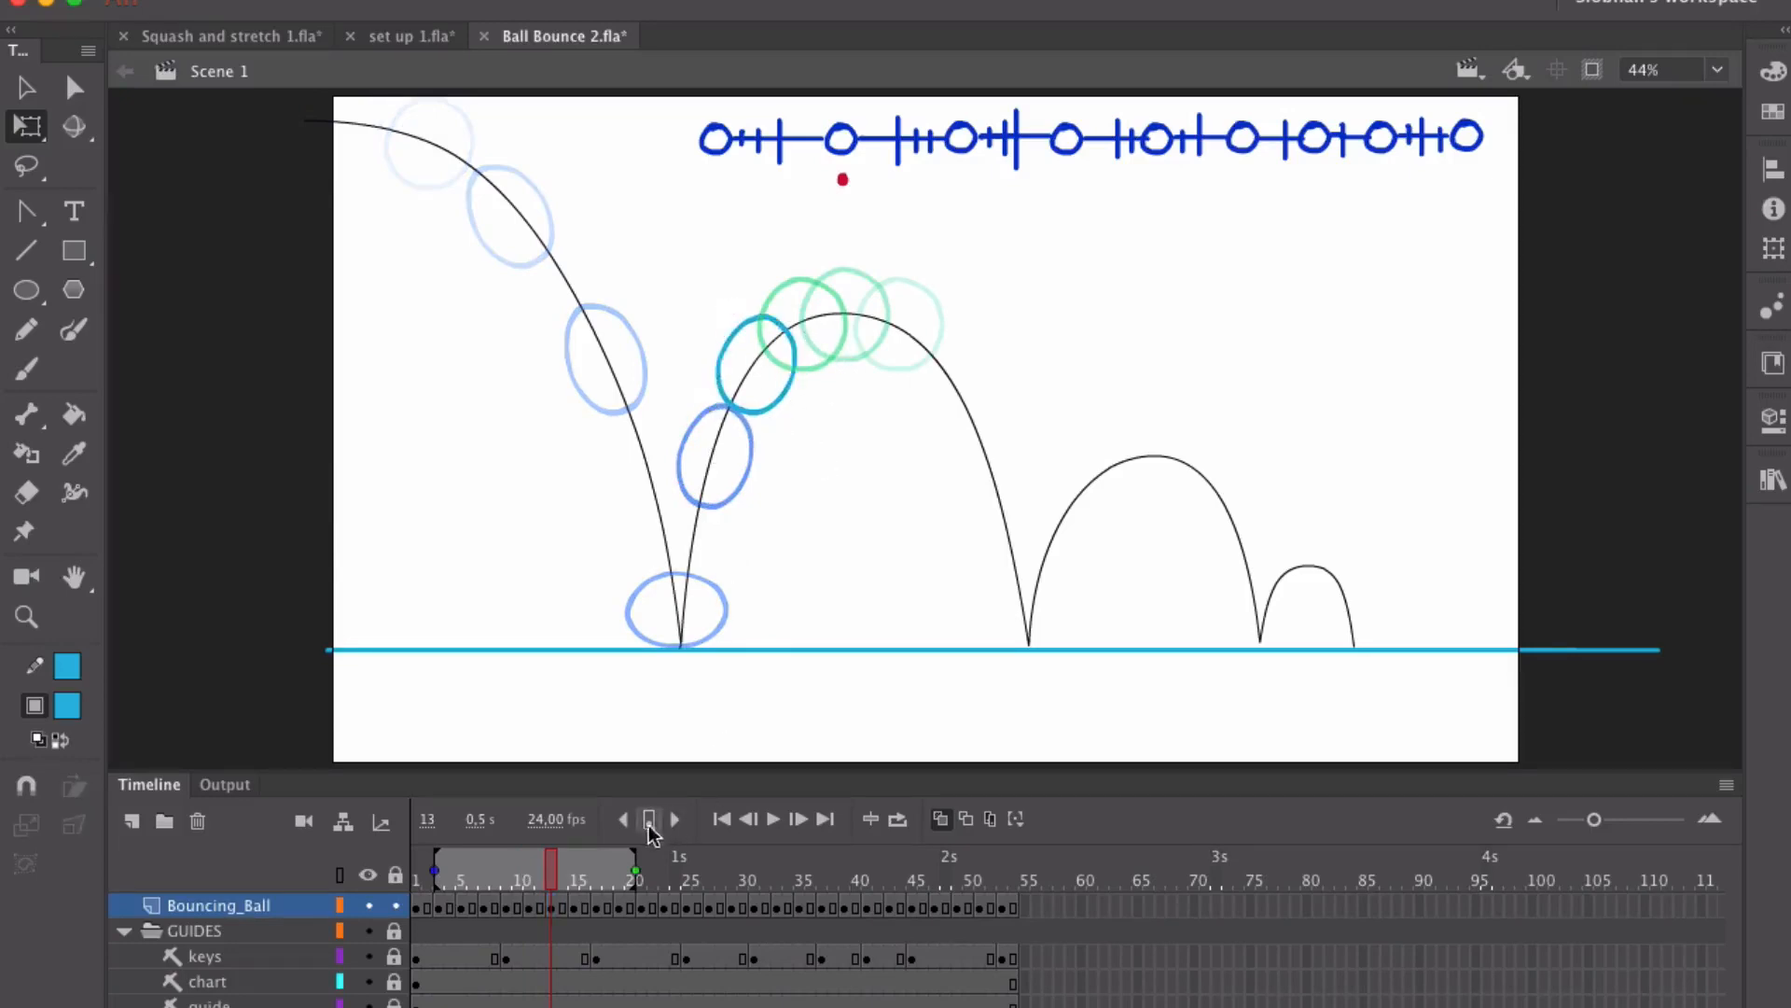
Step: Stretch the ball on frames 21 and 23 along the descent to the second landing, narrowing and tilting it to the path
drag(551, 858, 641, 856)
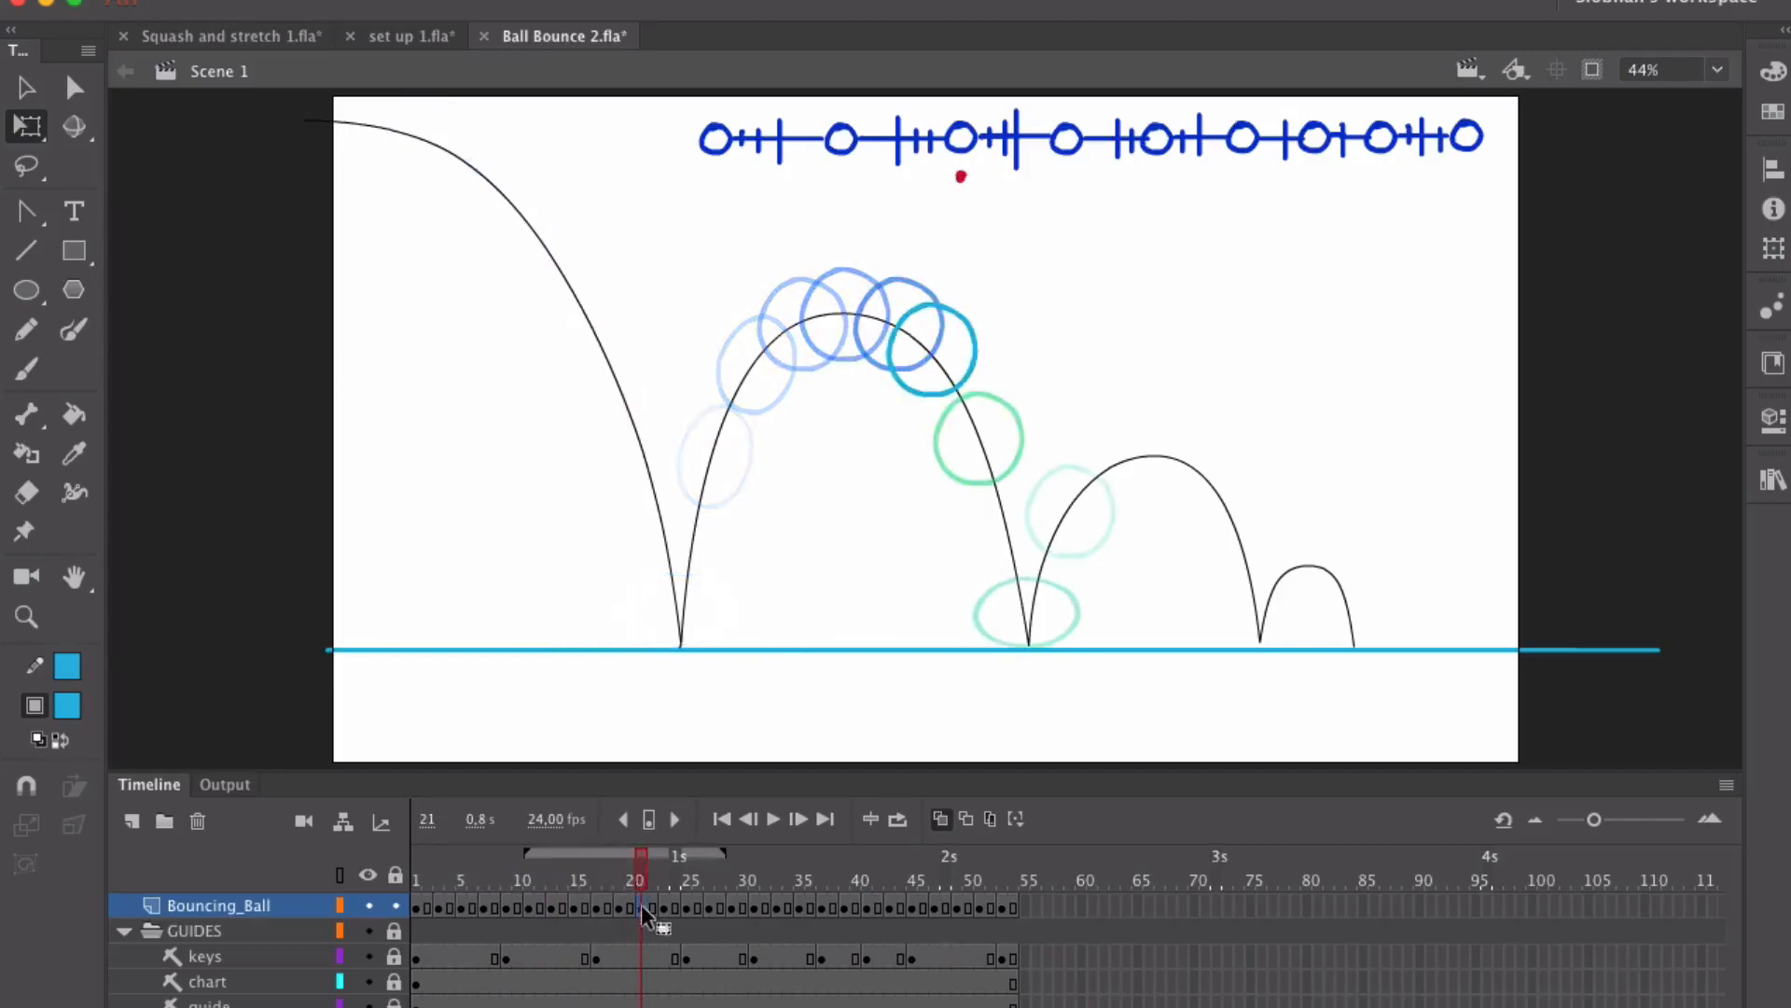
click(641, 904)
drag(934, 400, 976, 302)
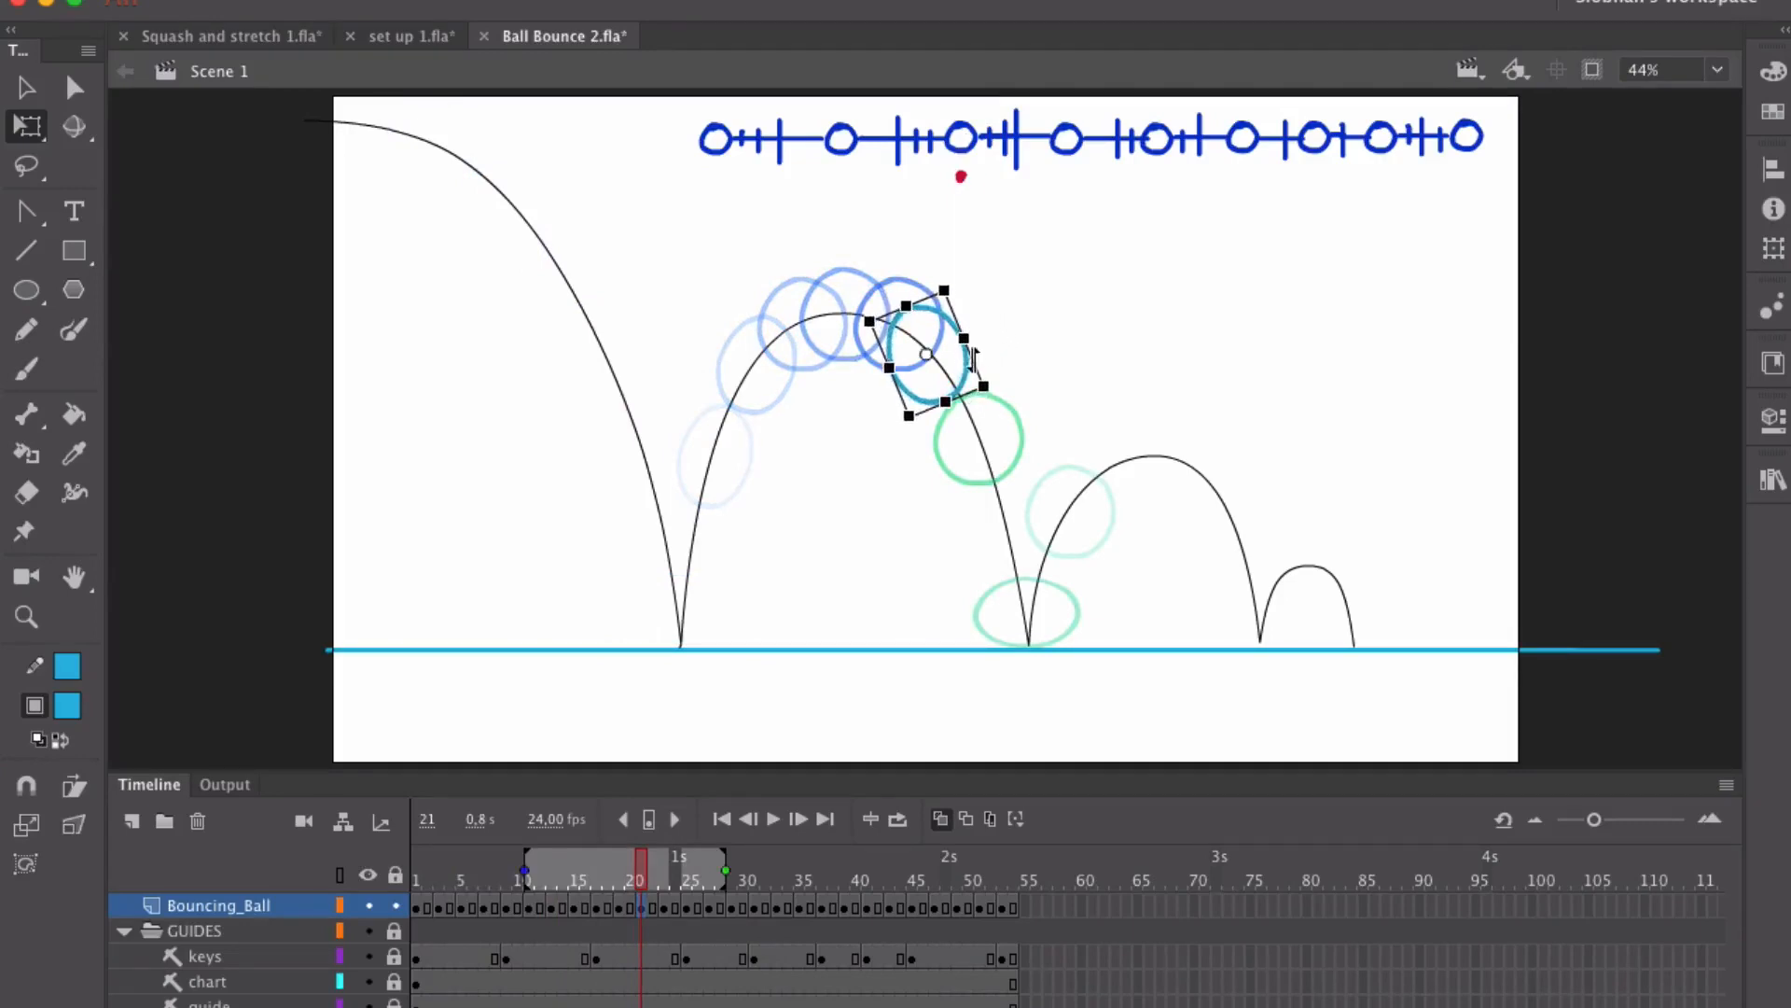
click(663, 907)
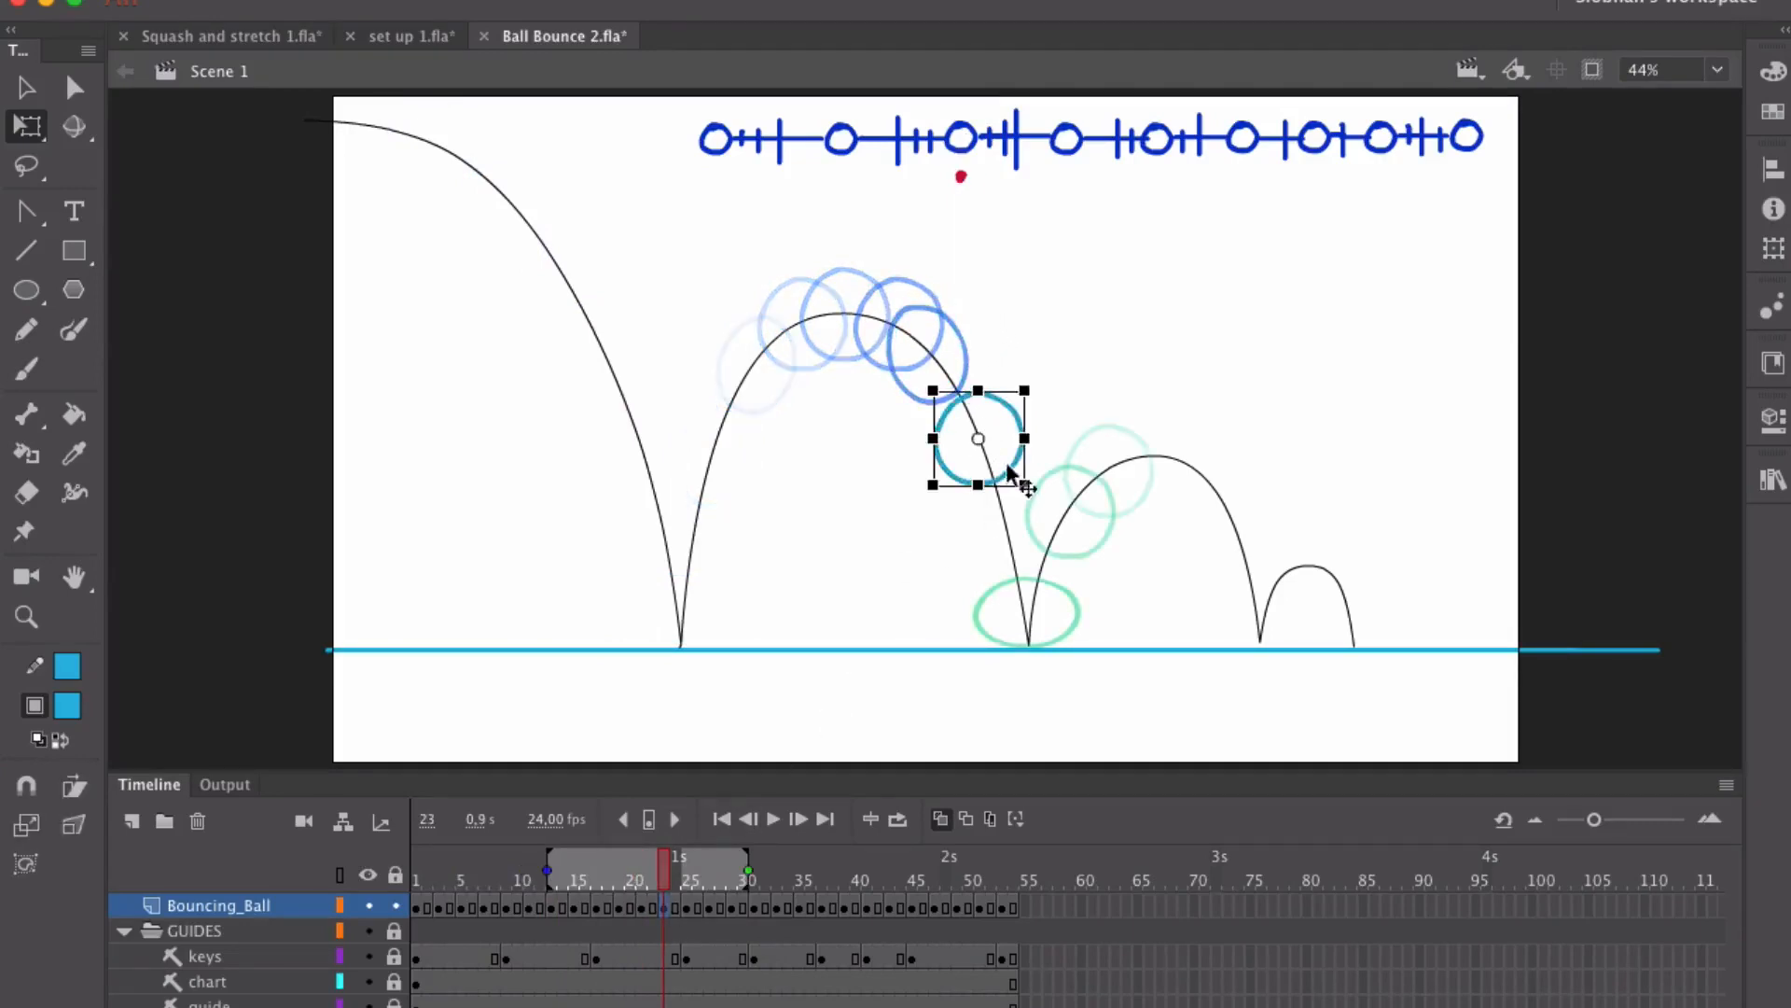
drag(935, 436, 987, 500)
mouse_move(1047, 399)
mouse_down()
mouse_move(1024, 387)
mouse_move(1035, 403)
mouse_up()
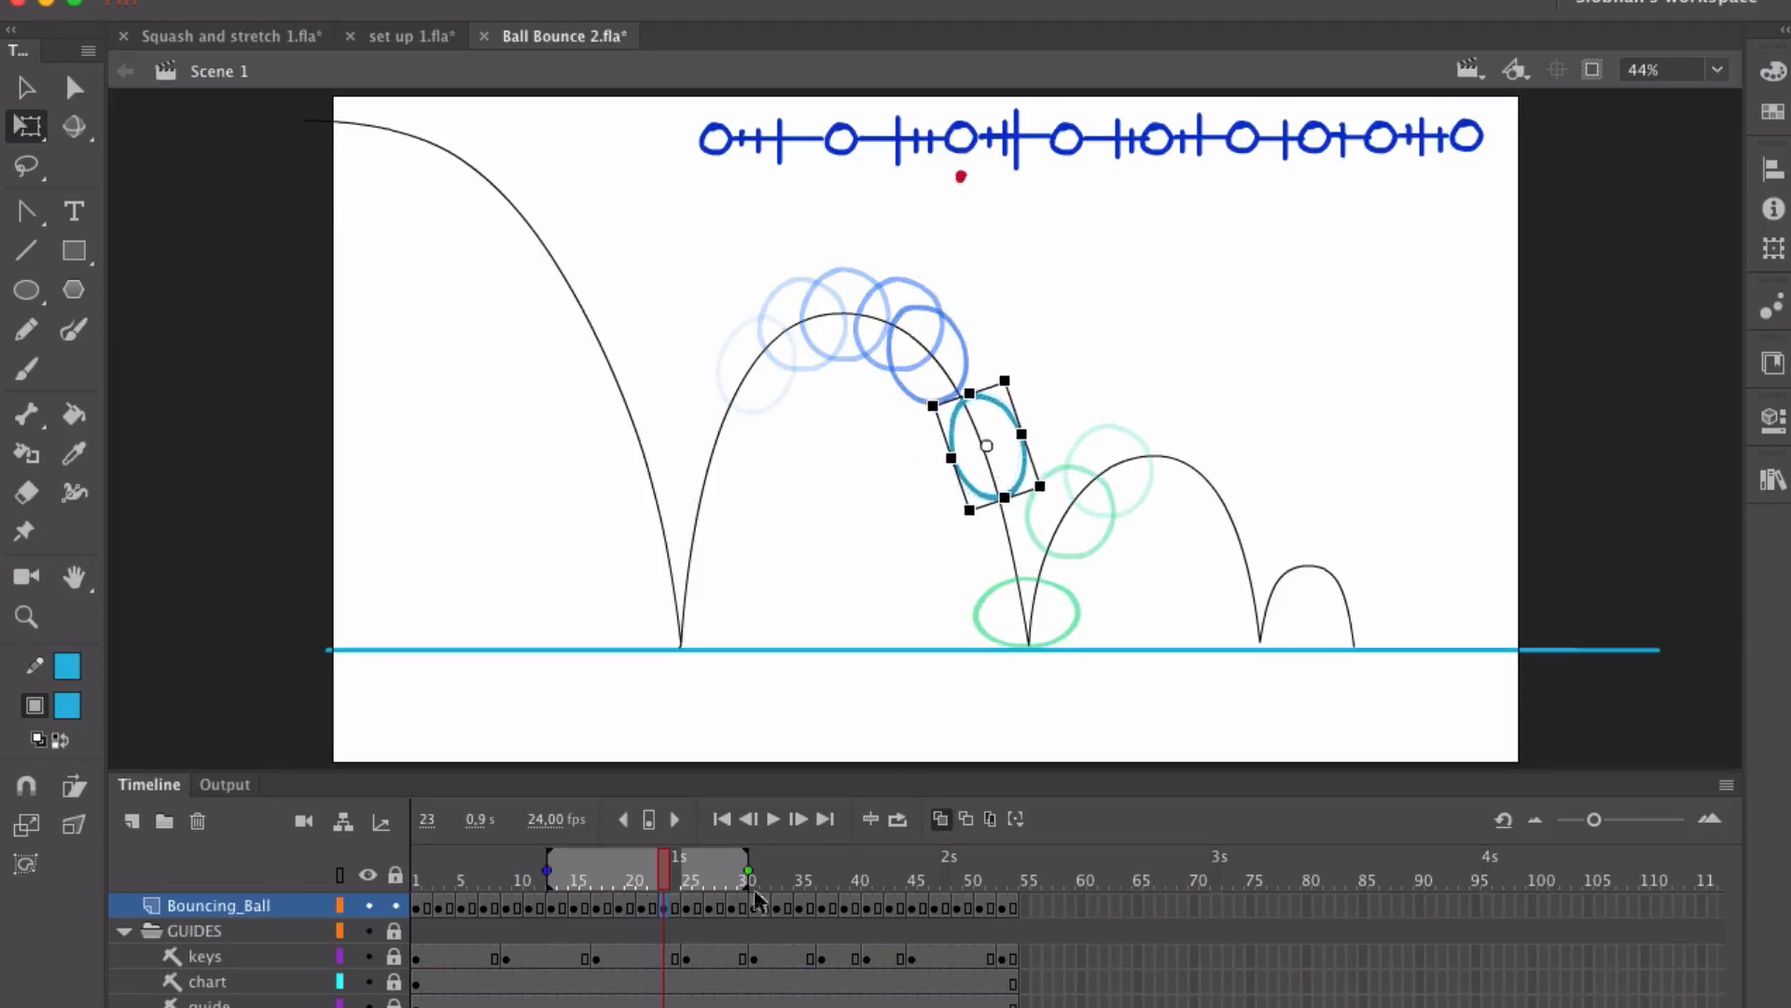
Step: Stretch the ball slightly on frame 27 as it rises from the second landing, tilting it along the path
drag(690, 859, 720, 858)
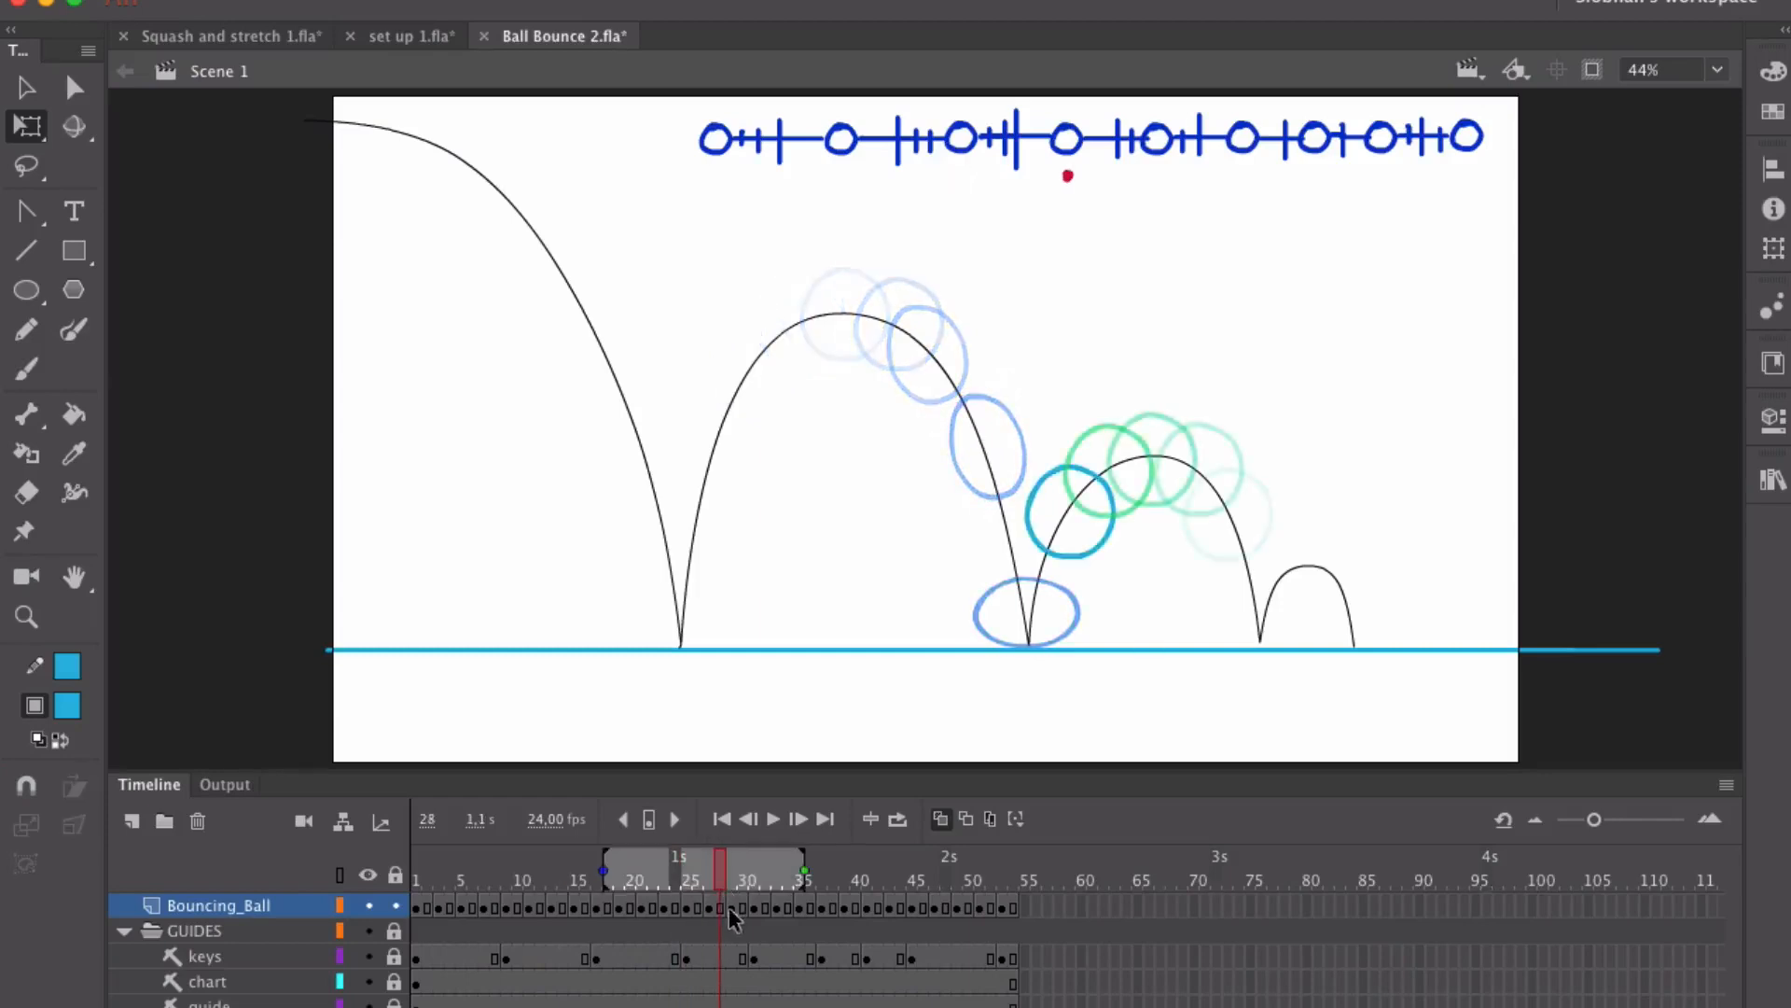
click(709, 906)
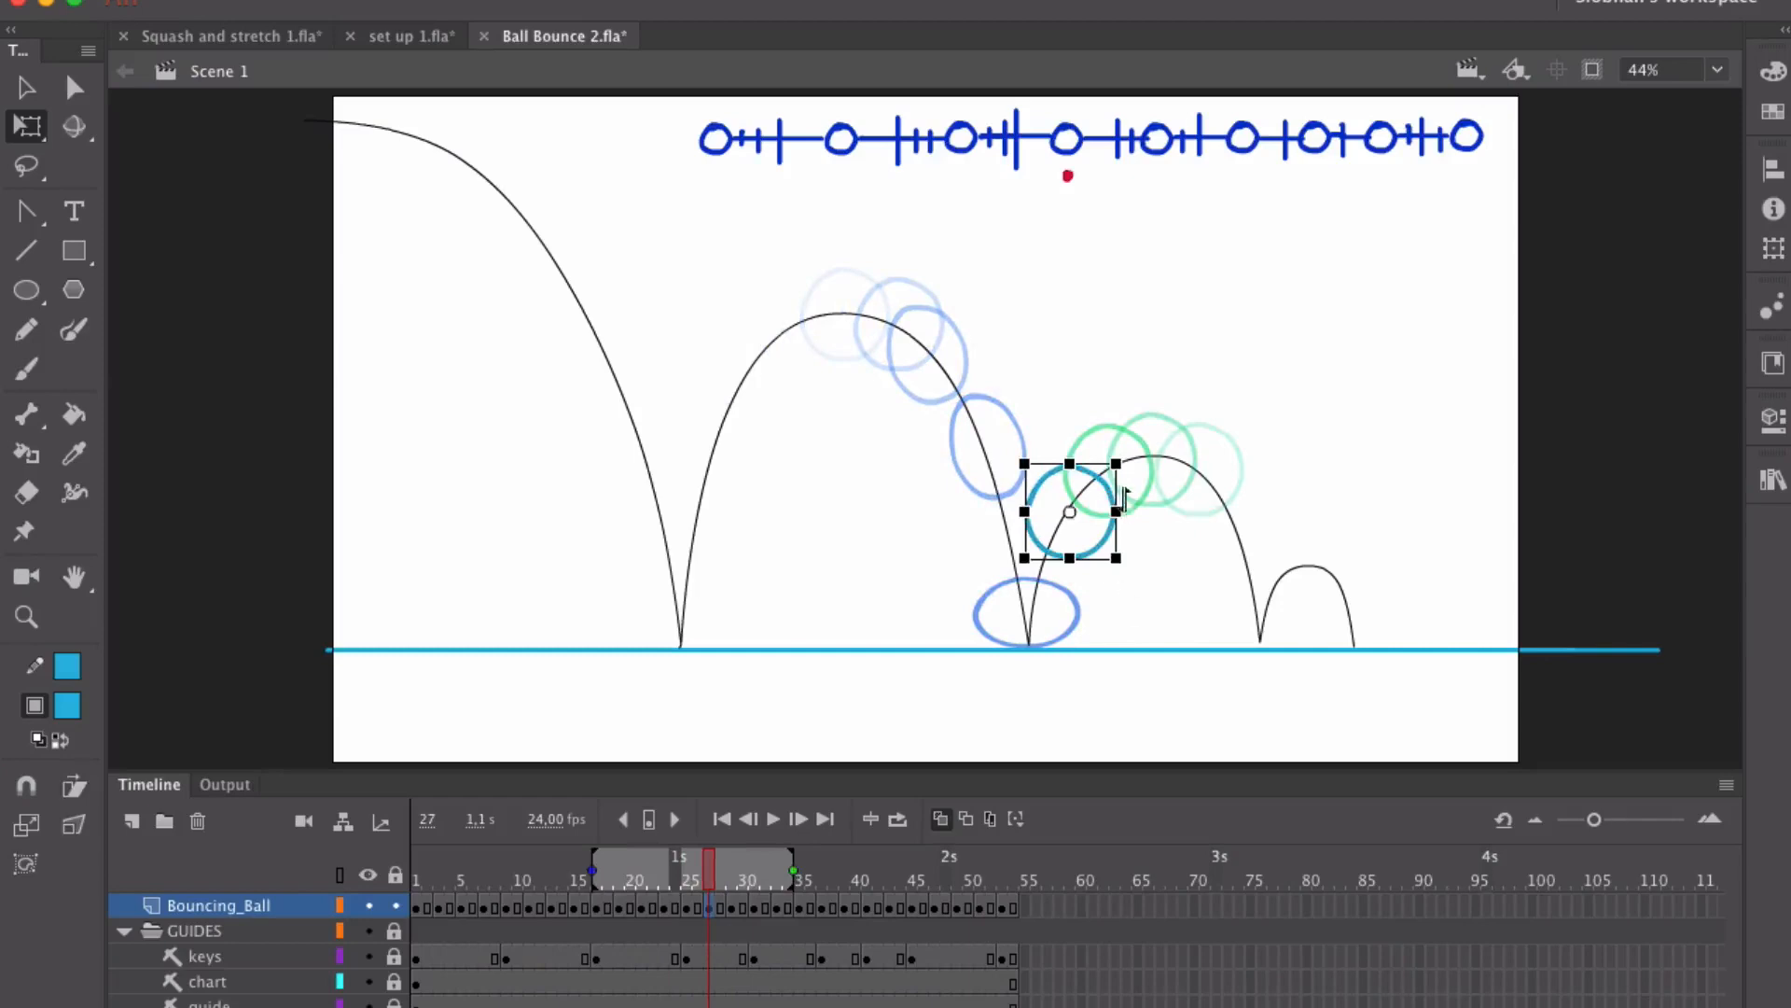
drag(1116, 514, 1112, 583)
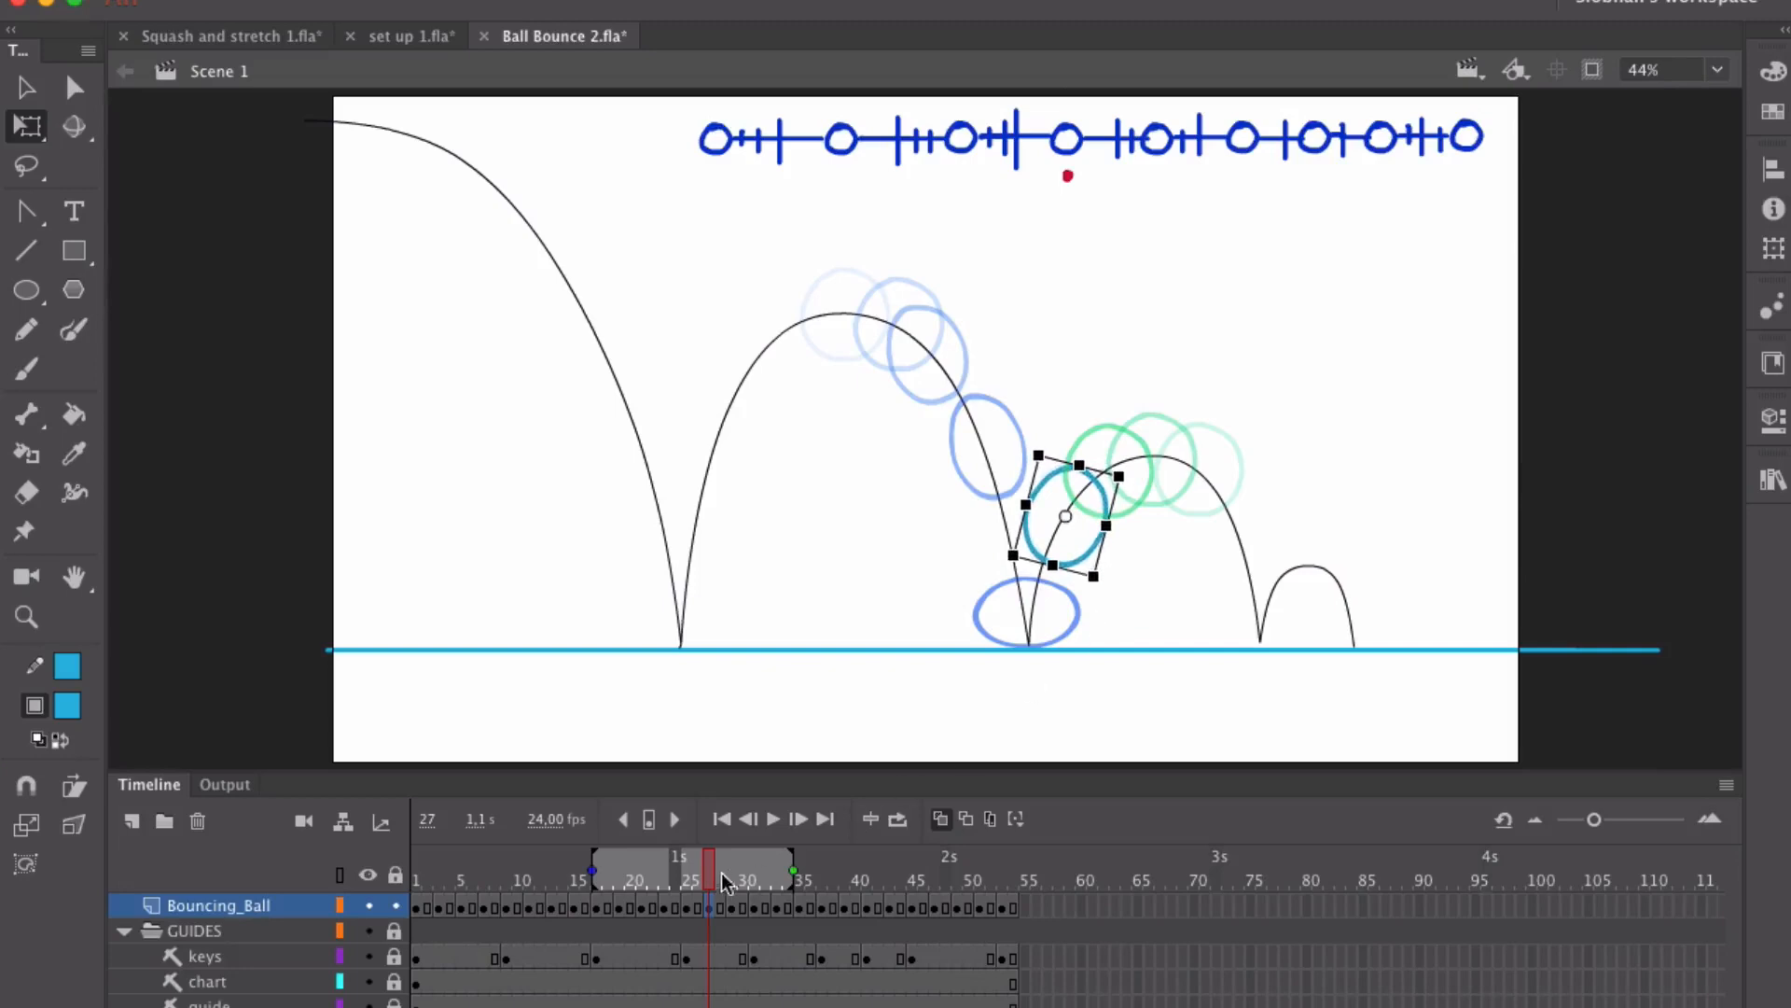
Step: Stretch the ball slightly on frame 35 as it falls to the third landing, tilting it along the path
drag(711, 869, 800, 871)
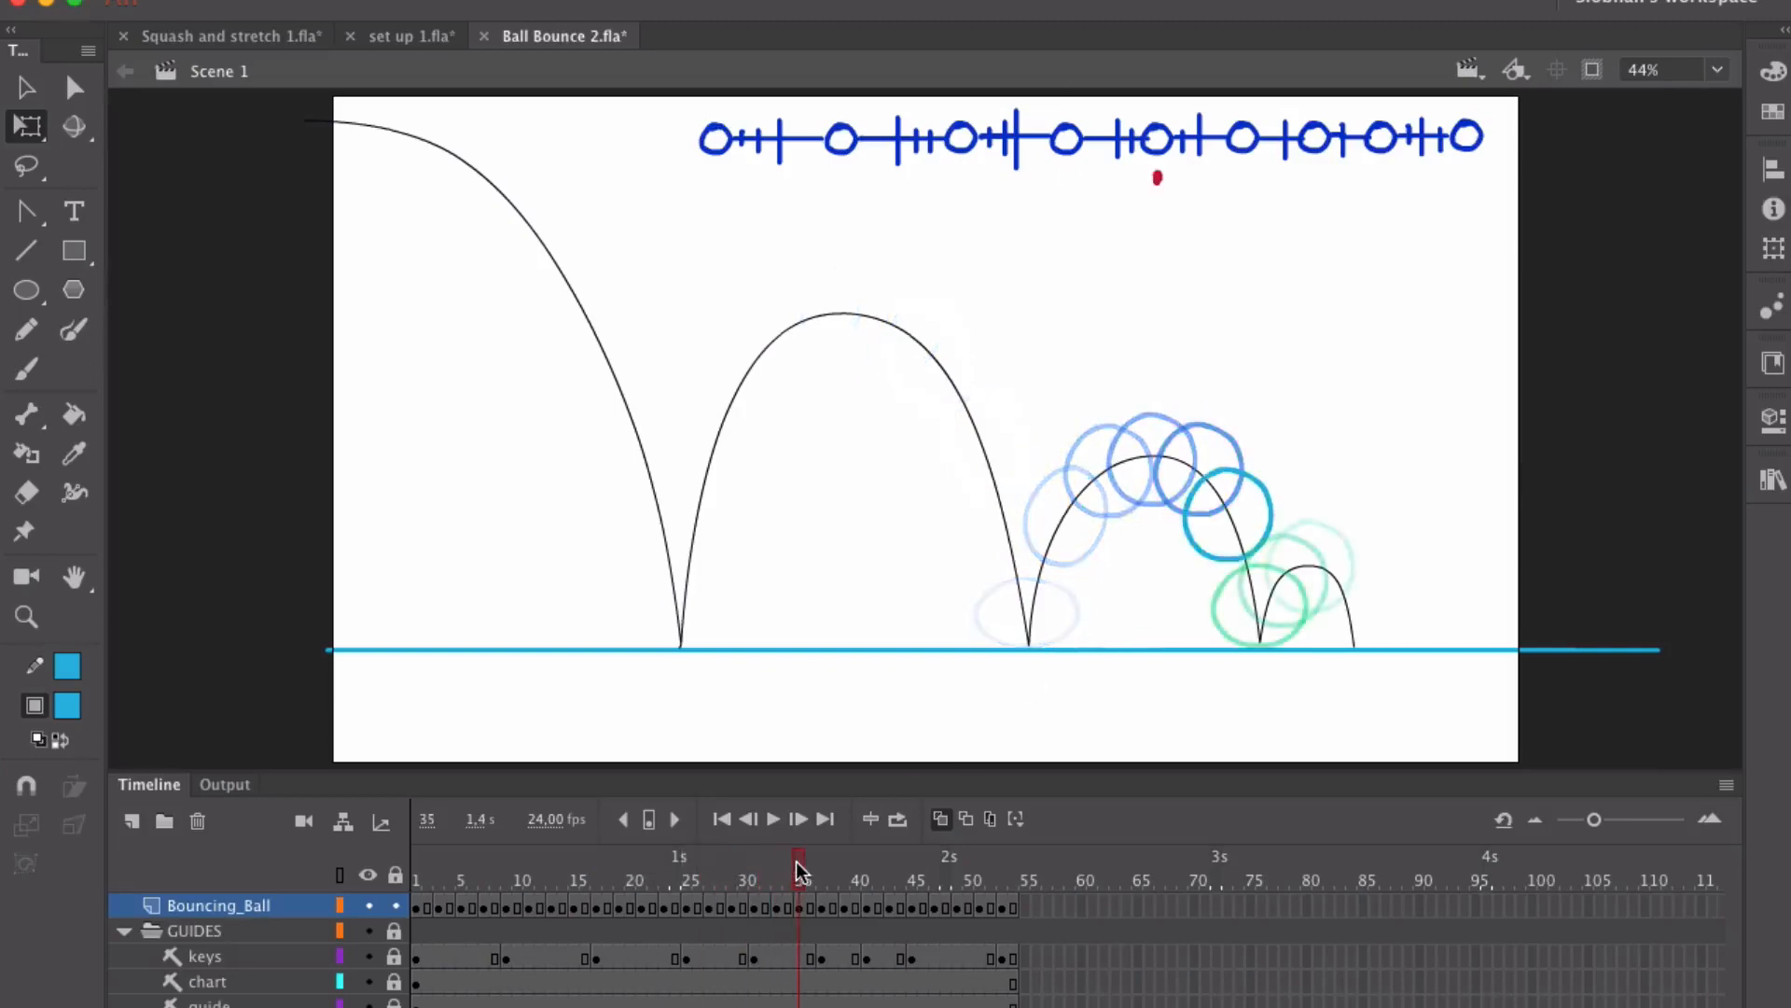
click(799, 907)
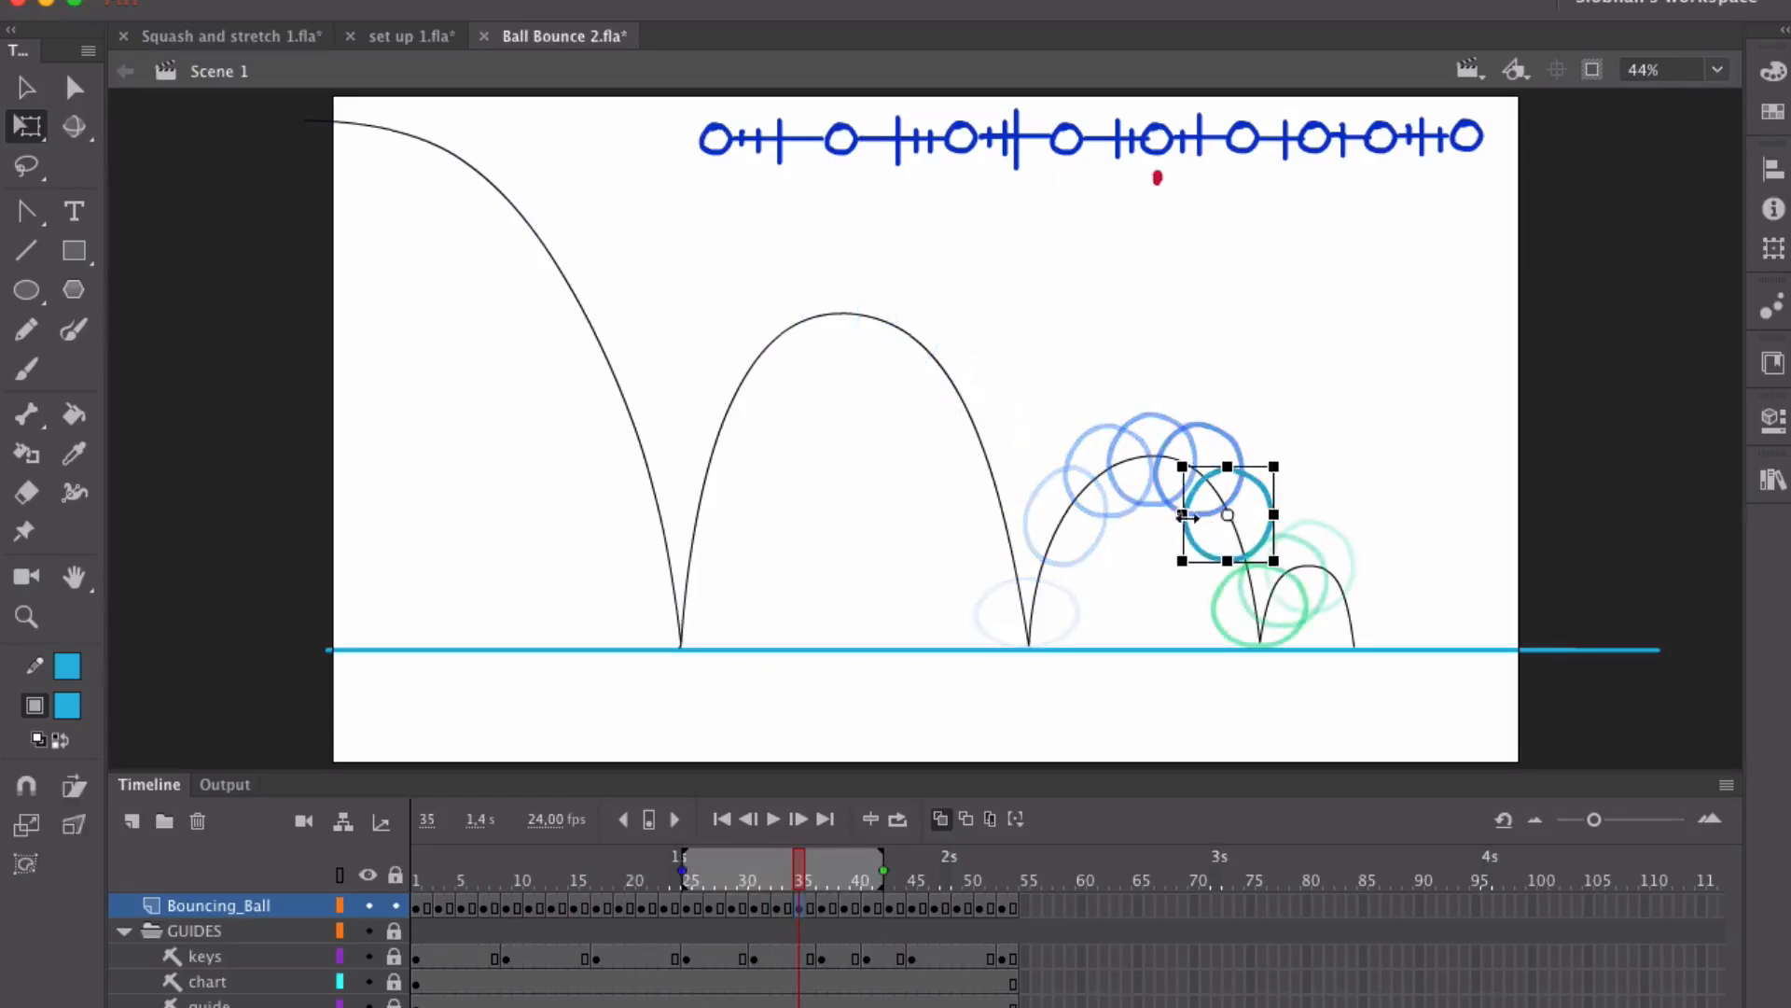
drag(1183, 515, 1233, 577)
drag(1303, 483, 1278, 470)
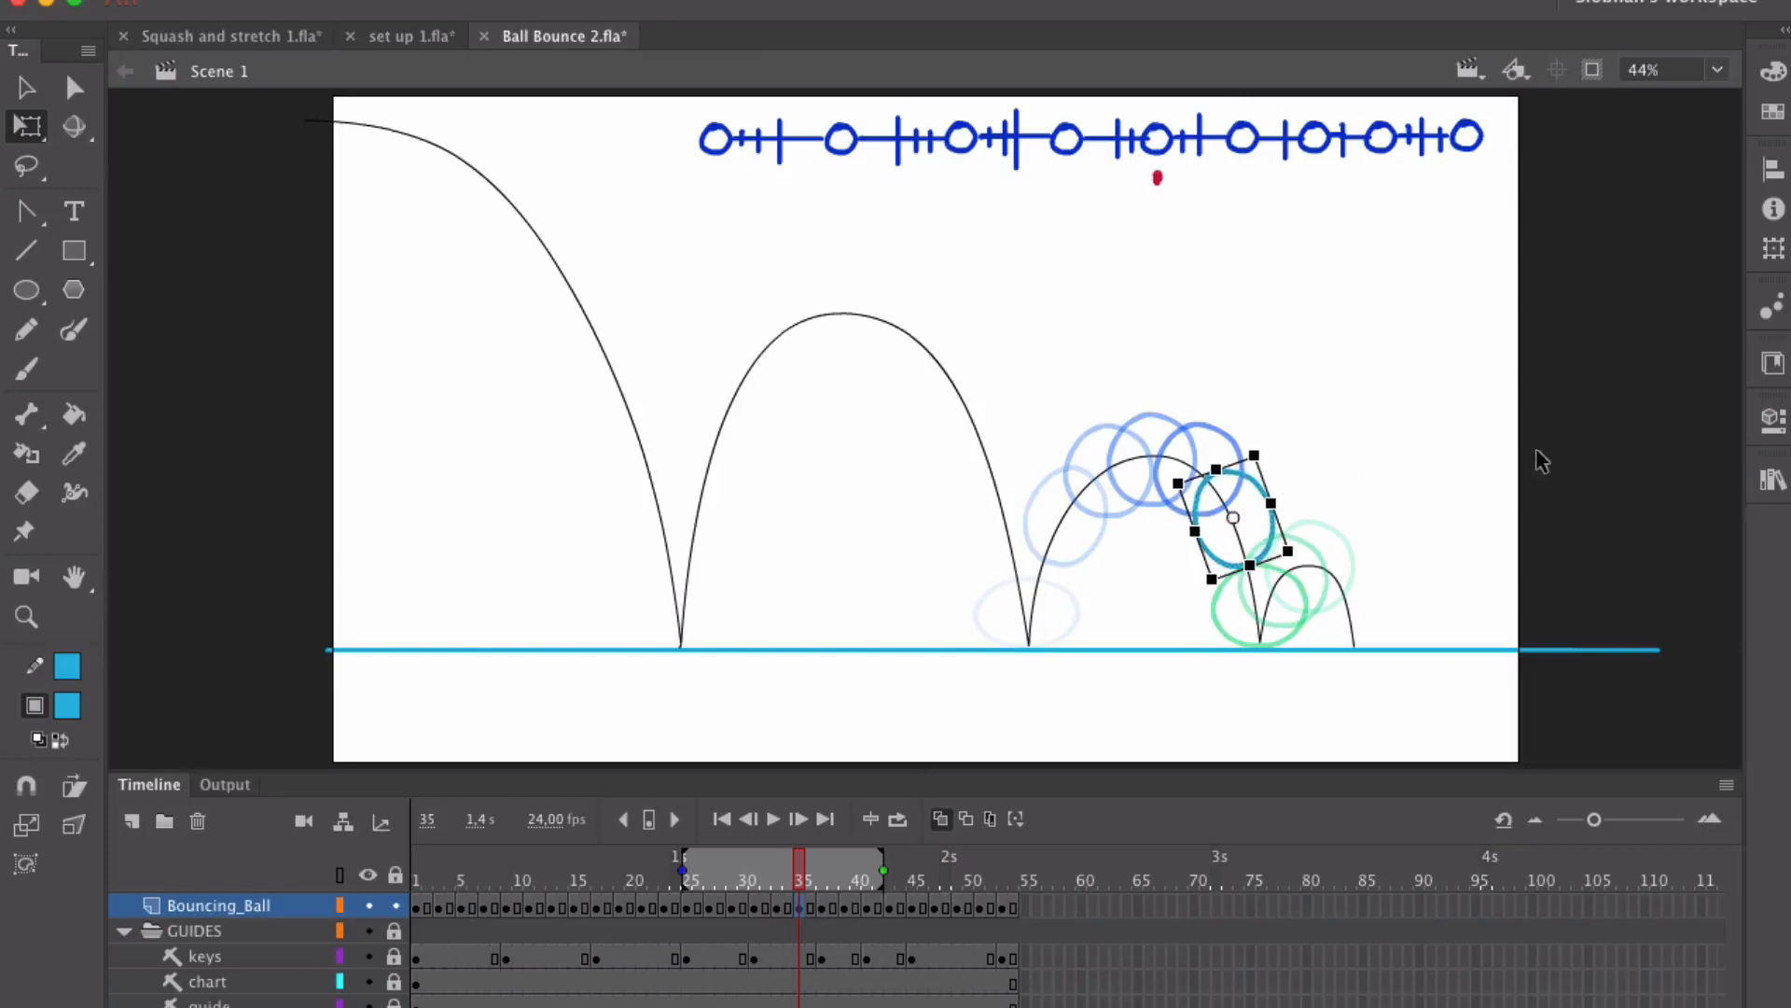
click(1508, 481)
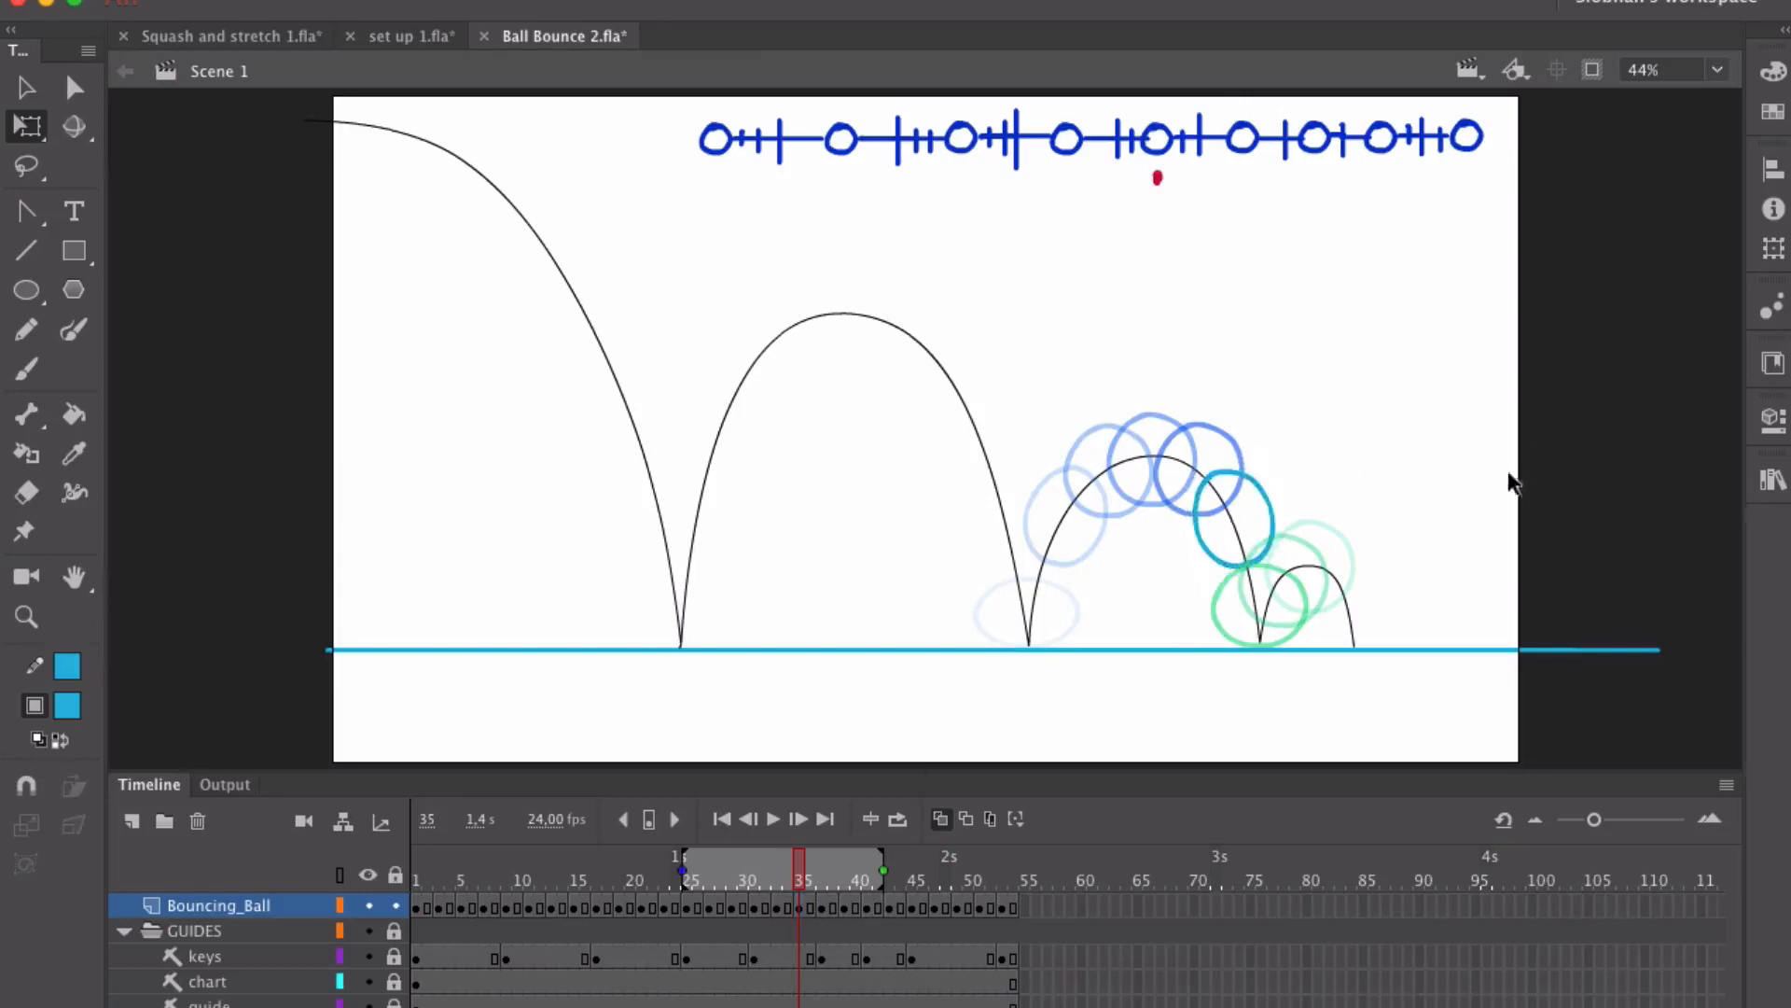
Step: Turn off onion skinning, hide the GUIDES layers and play the animation from frame 1 to check the stretched frames
click(942, 819)
click(419, 875)
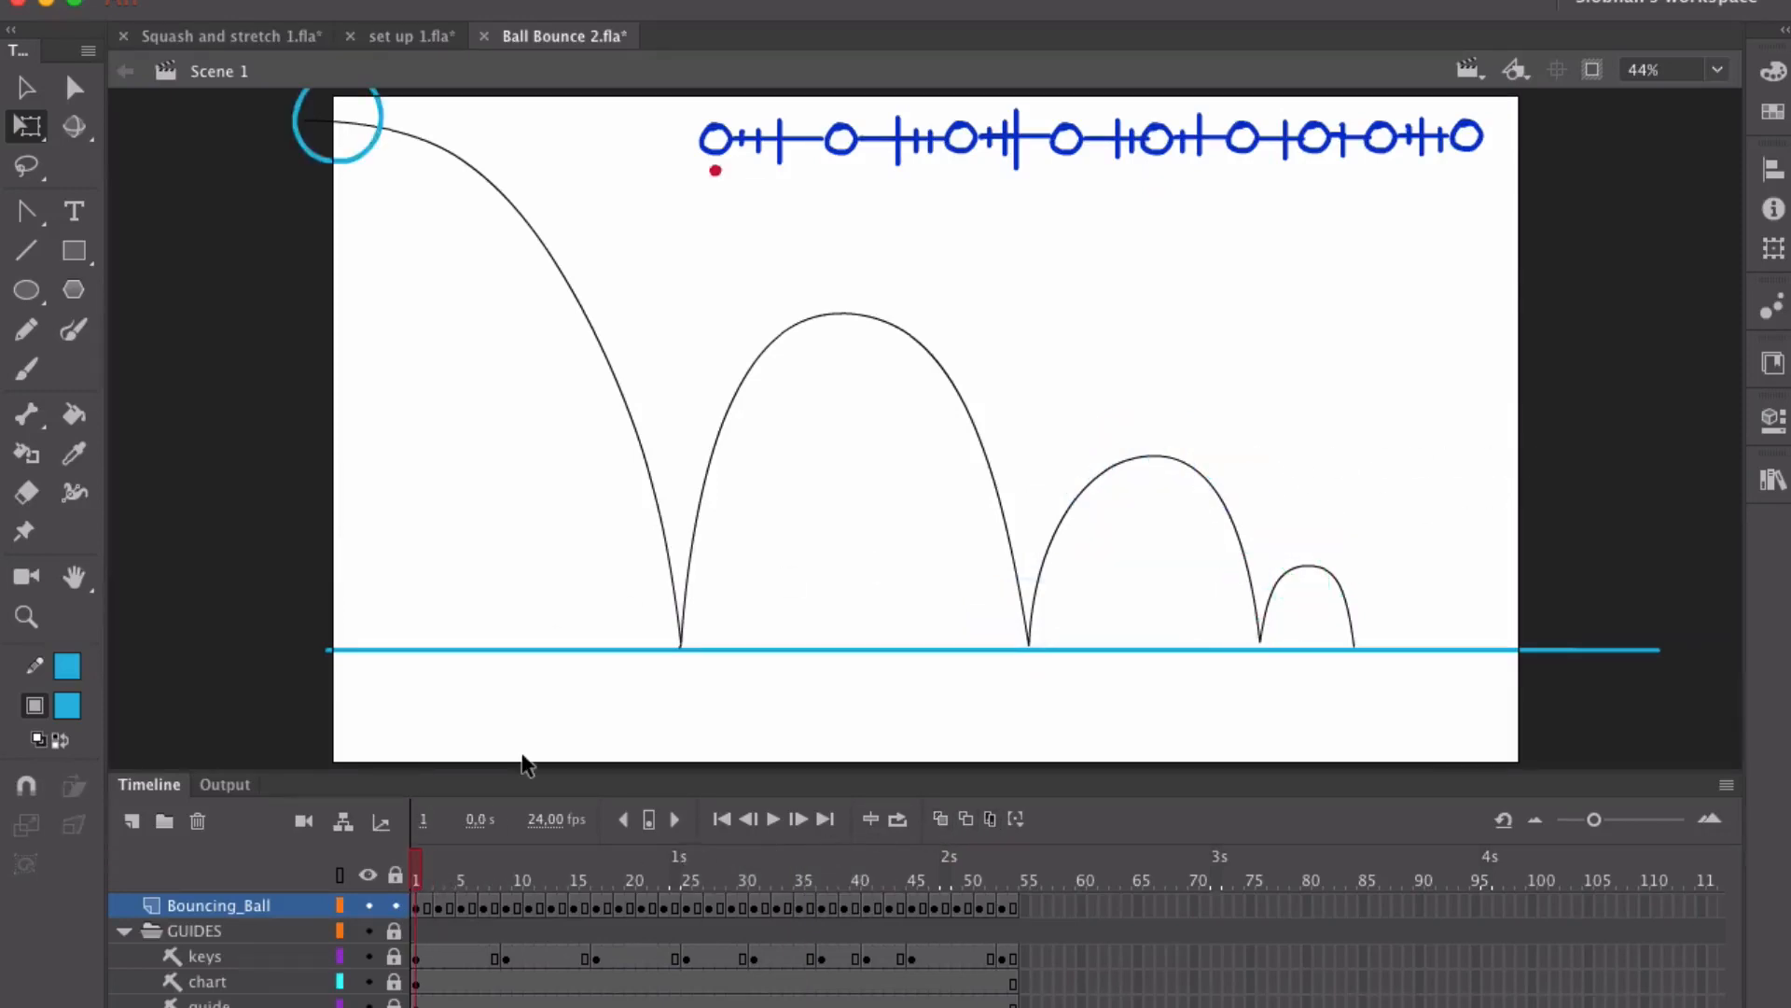
click(369, 933)
key(Return)
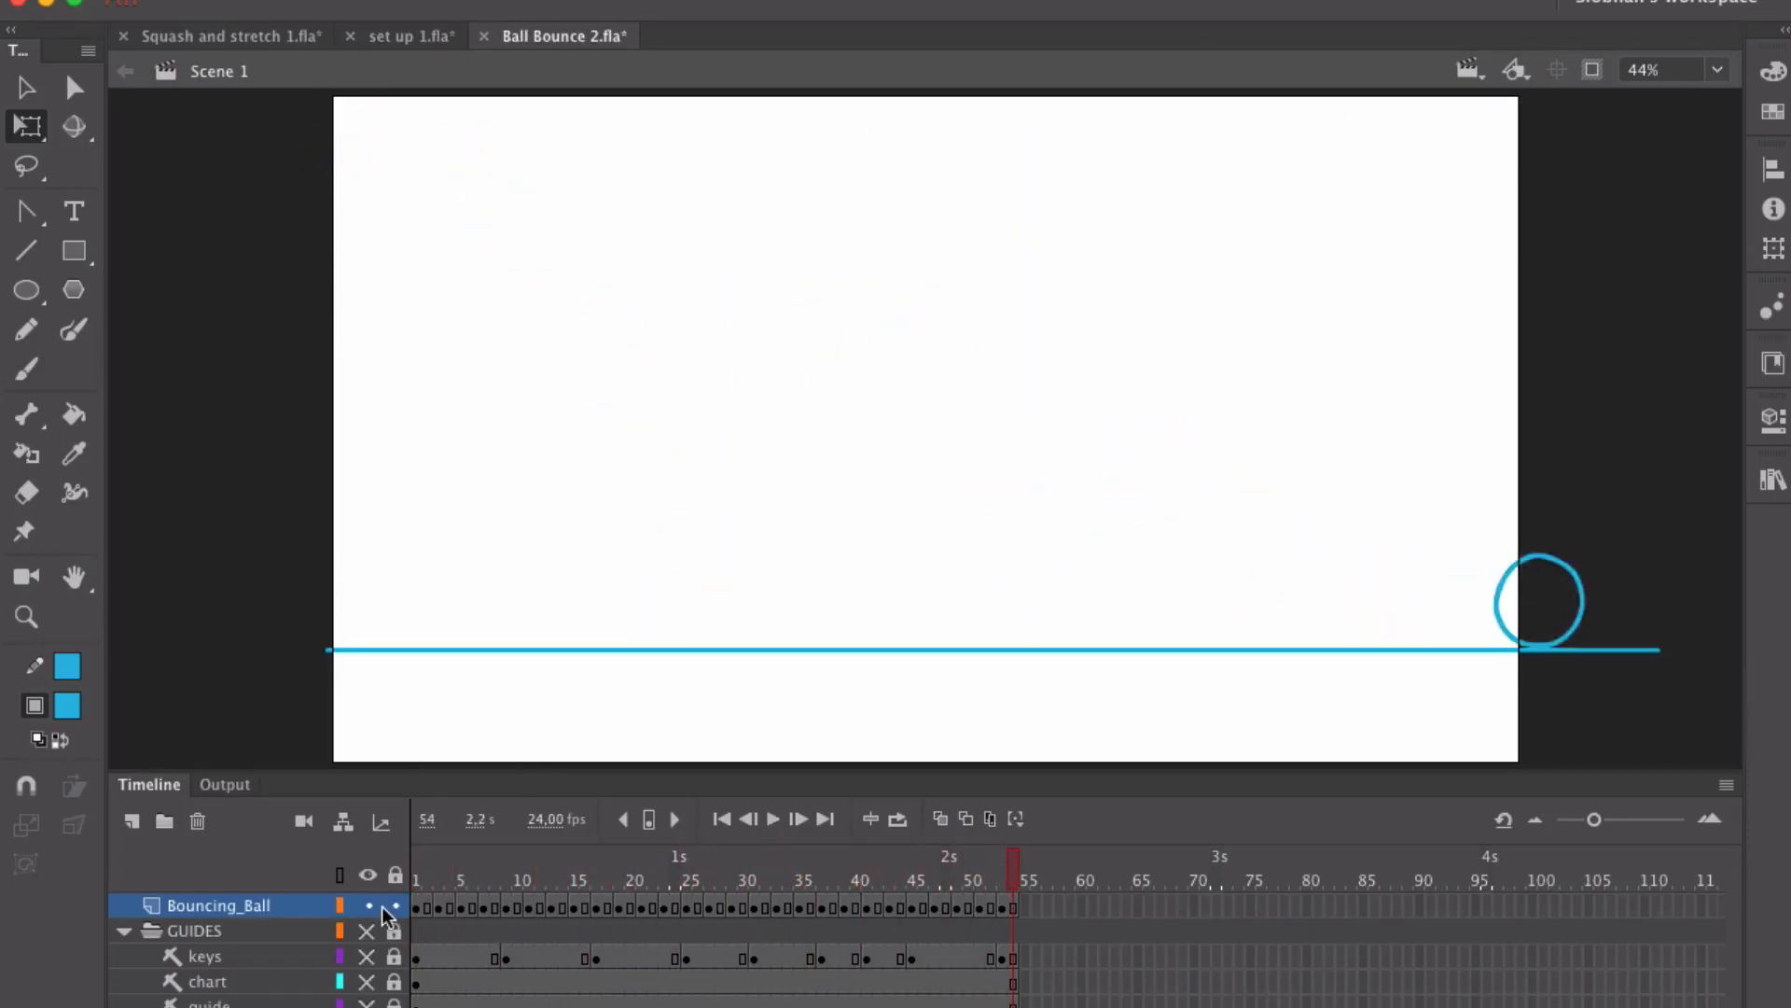
key(Return)
Step: Show the GUIDES layers and clear the stretched ball's keyframe on frame 5 of the Bouncing_Ball layer
drag(421, 873, 471, 872)
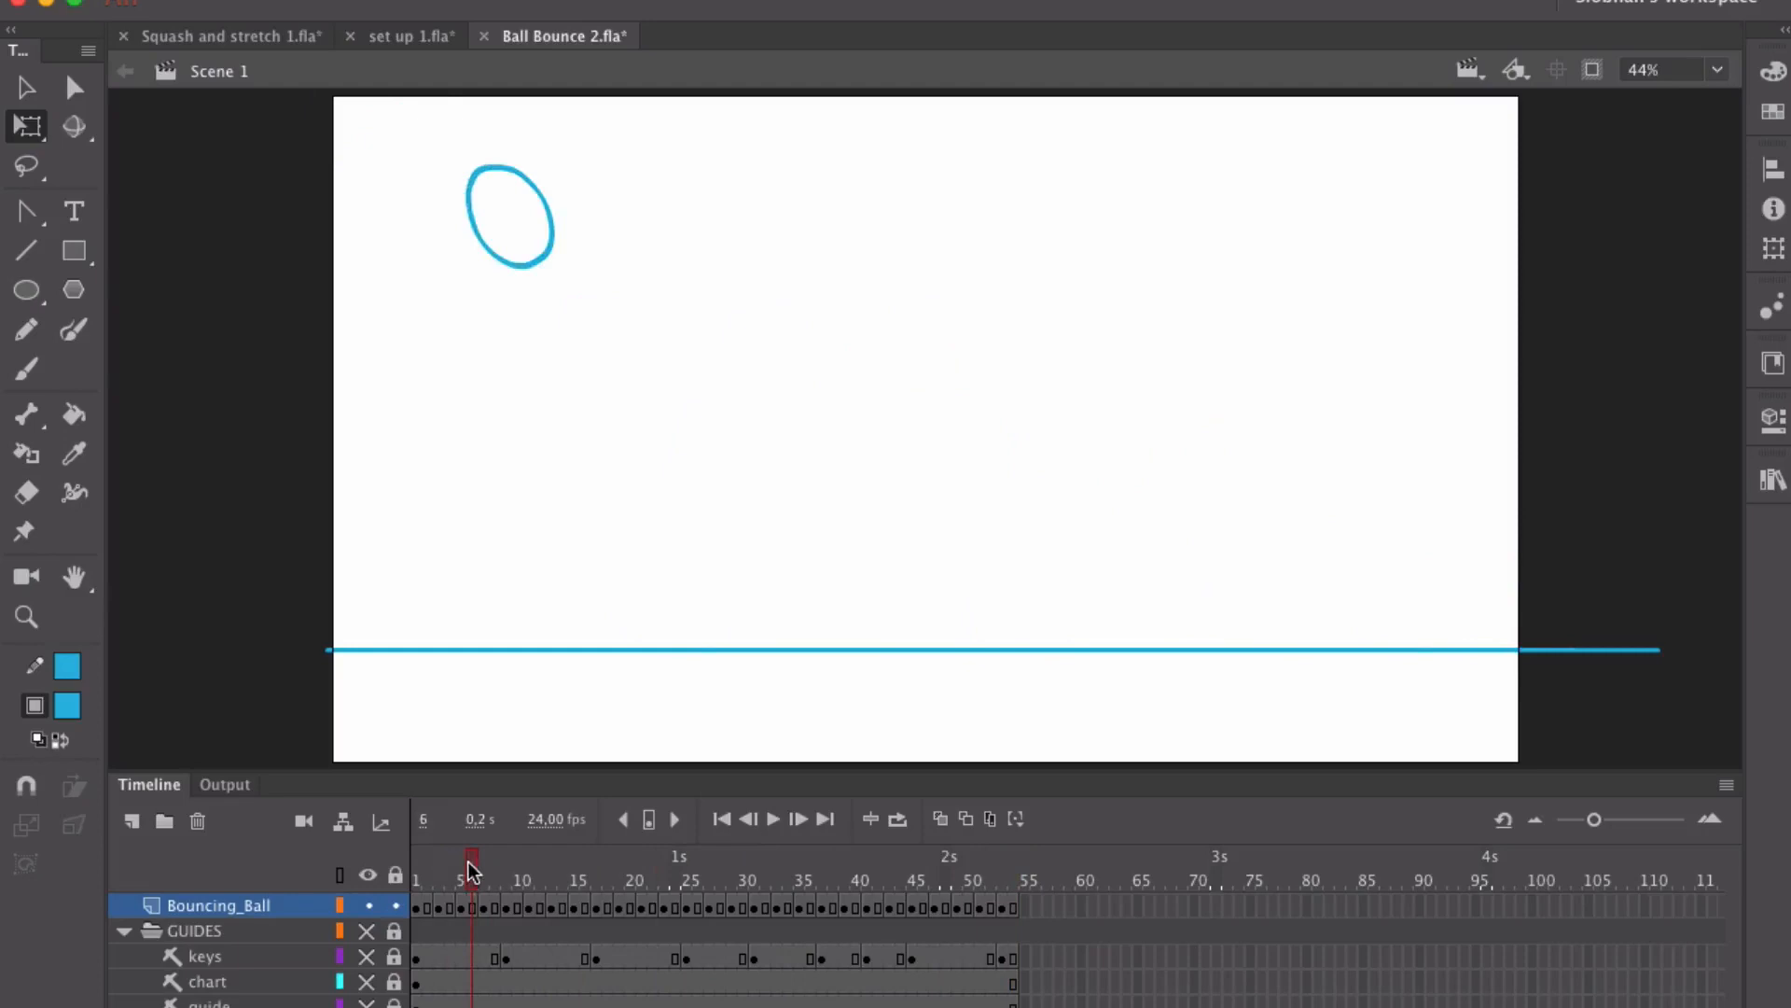
click(463, 908)
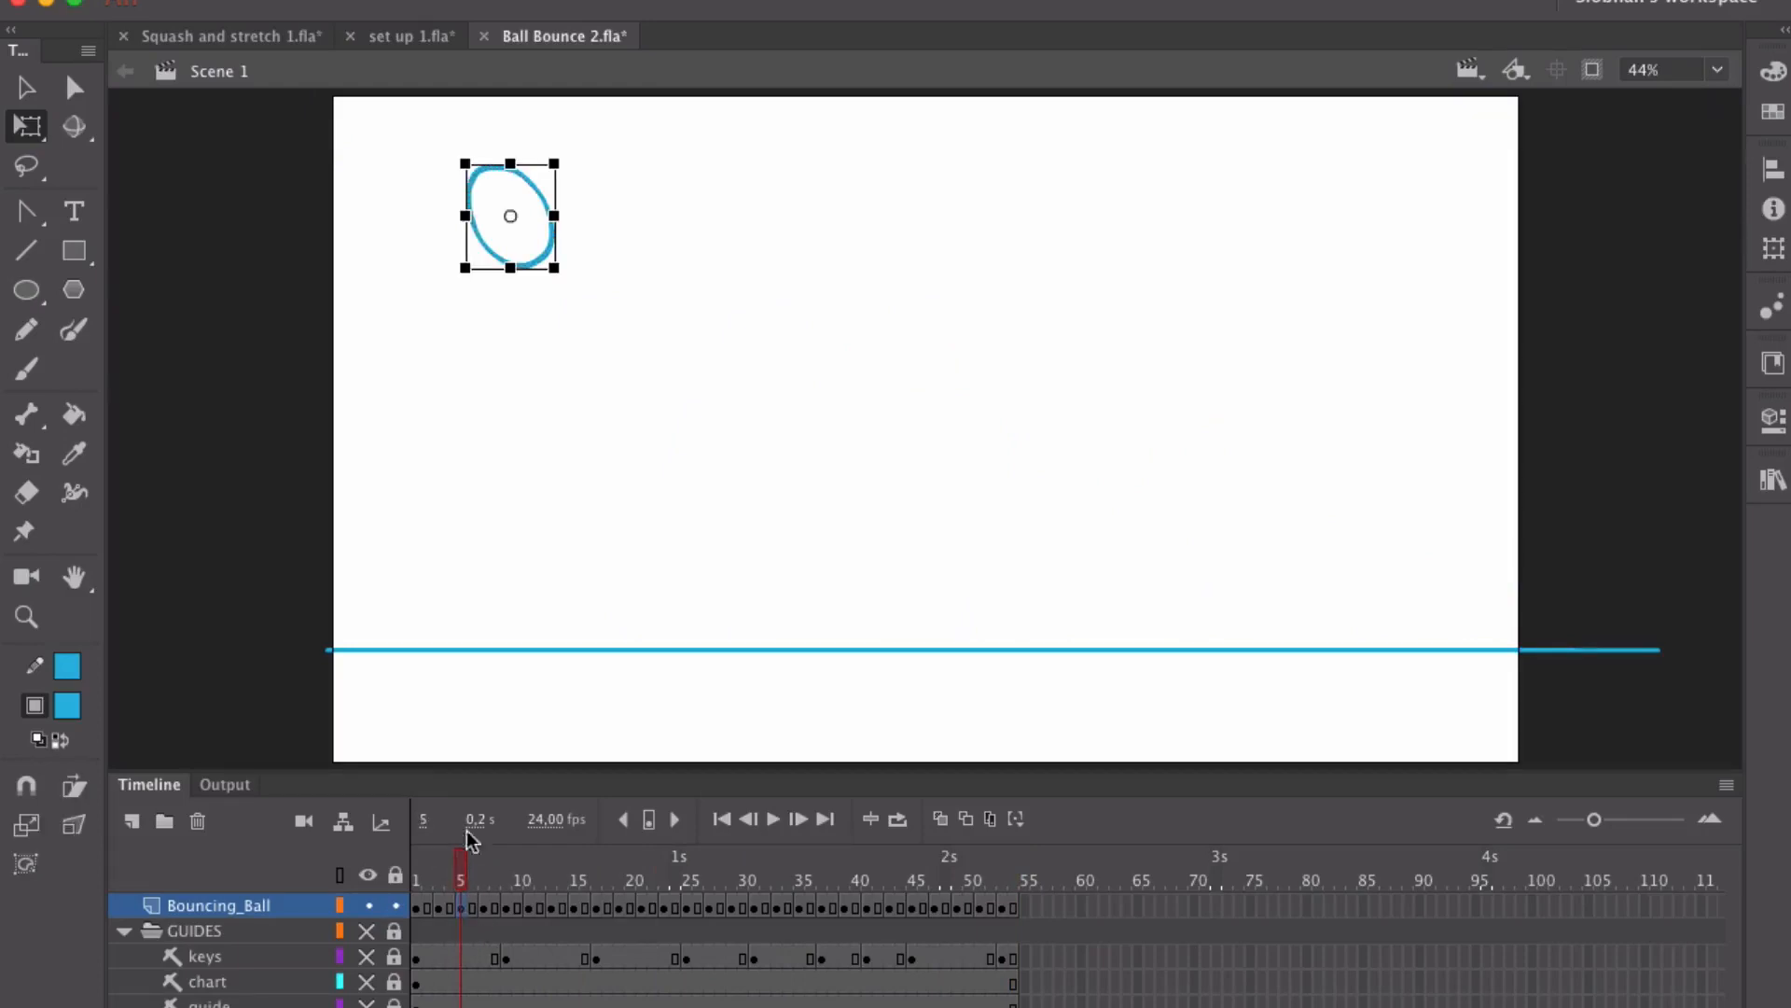
click(370, 930)
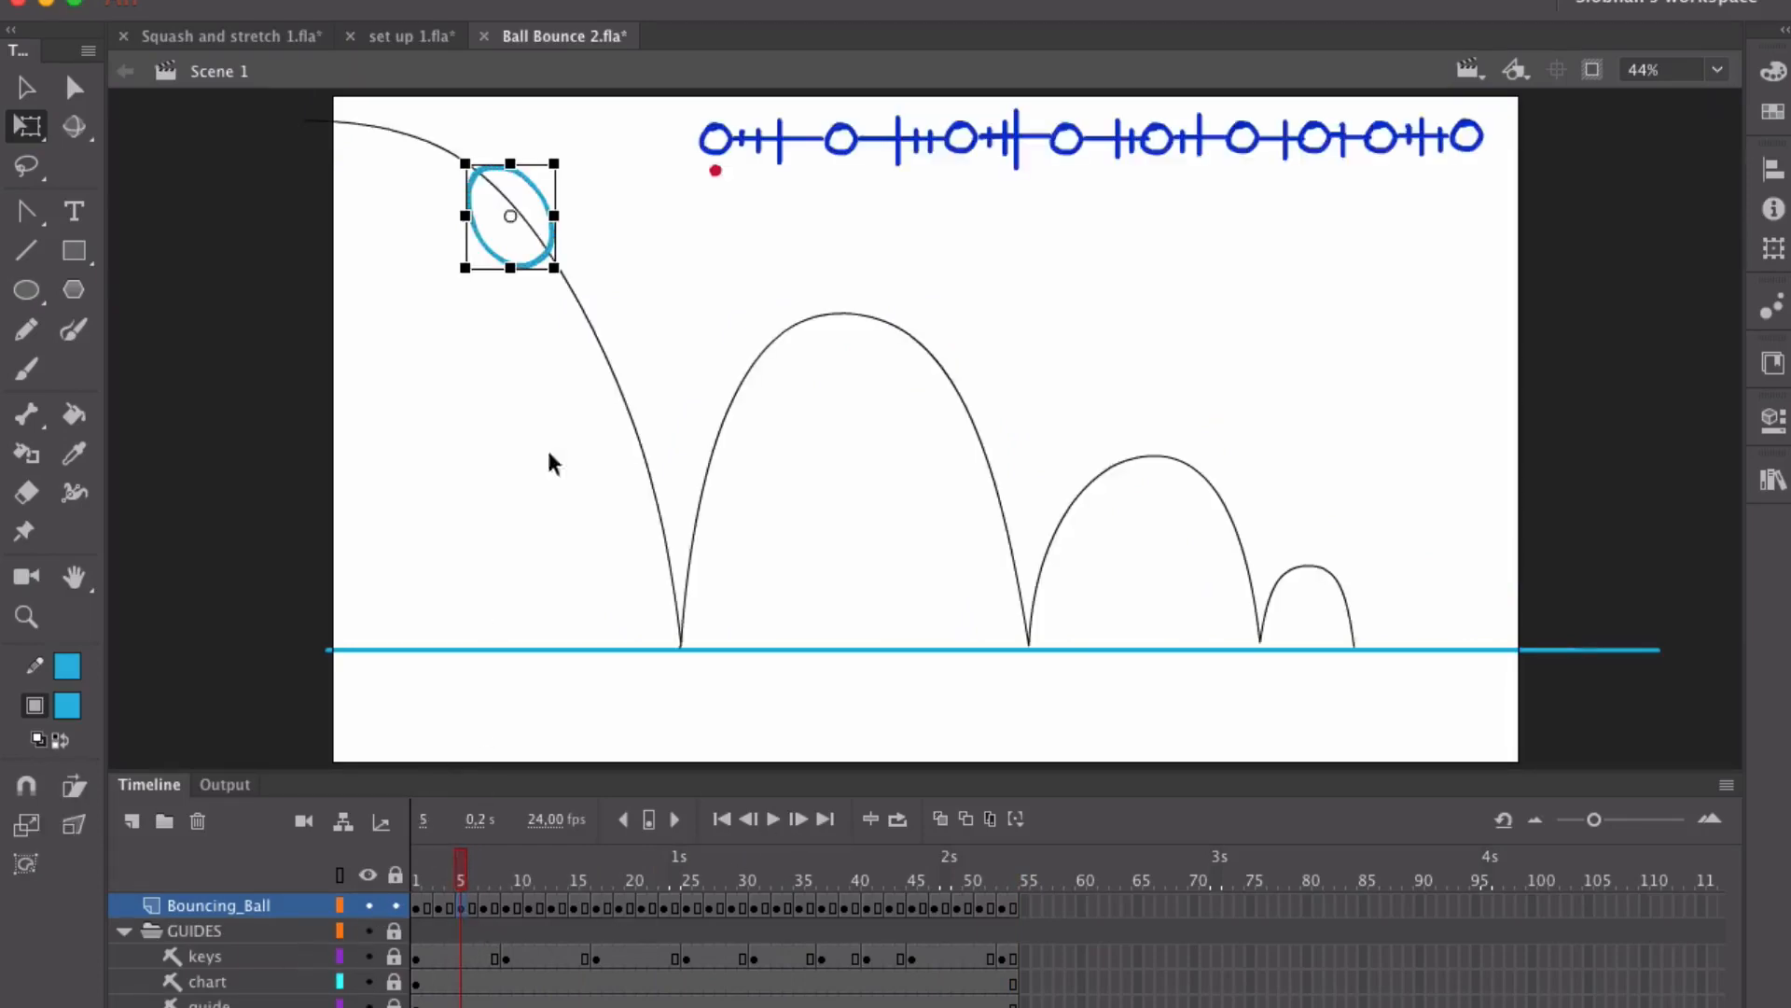
right_click(465, 906)
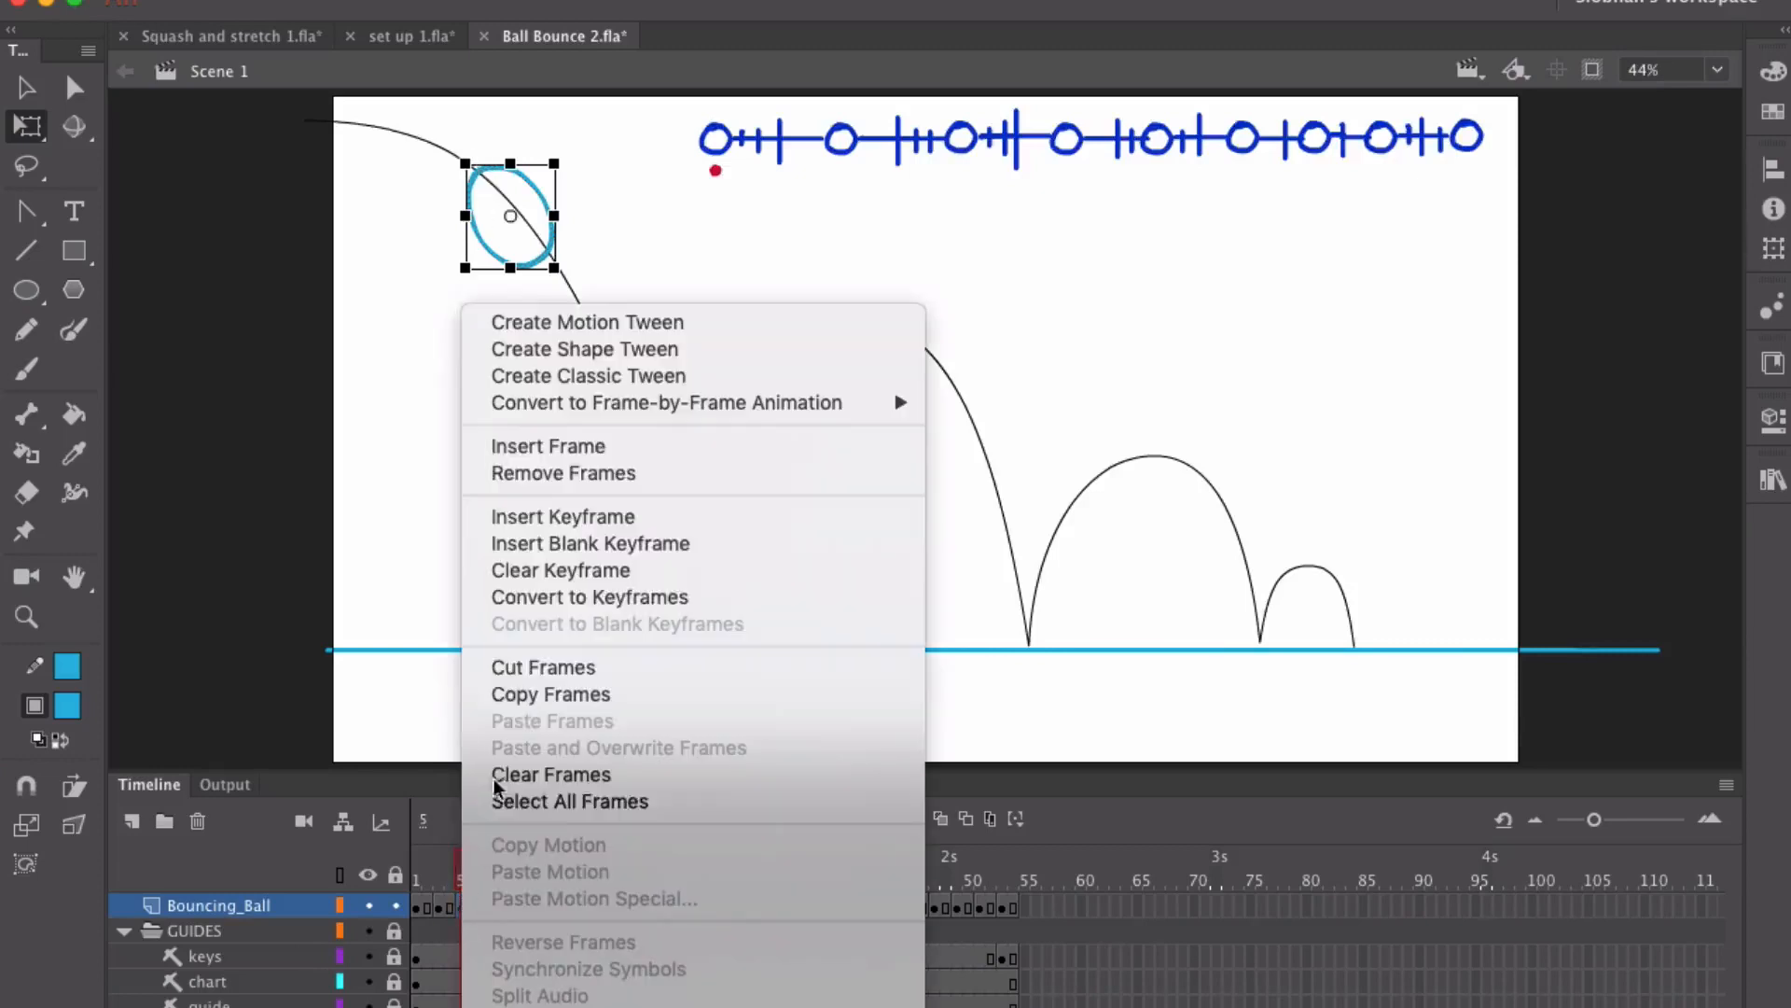
click(559, 569)
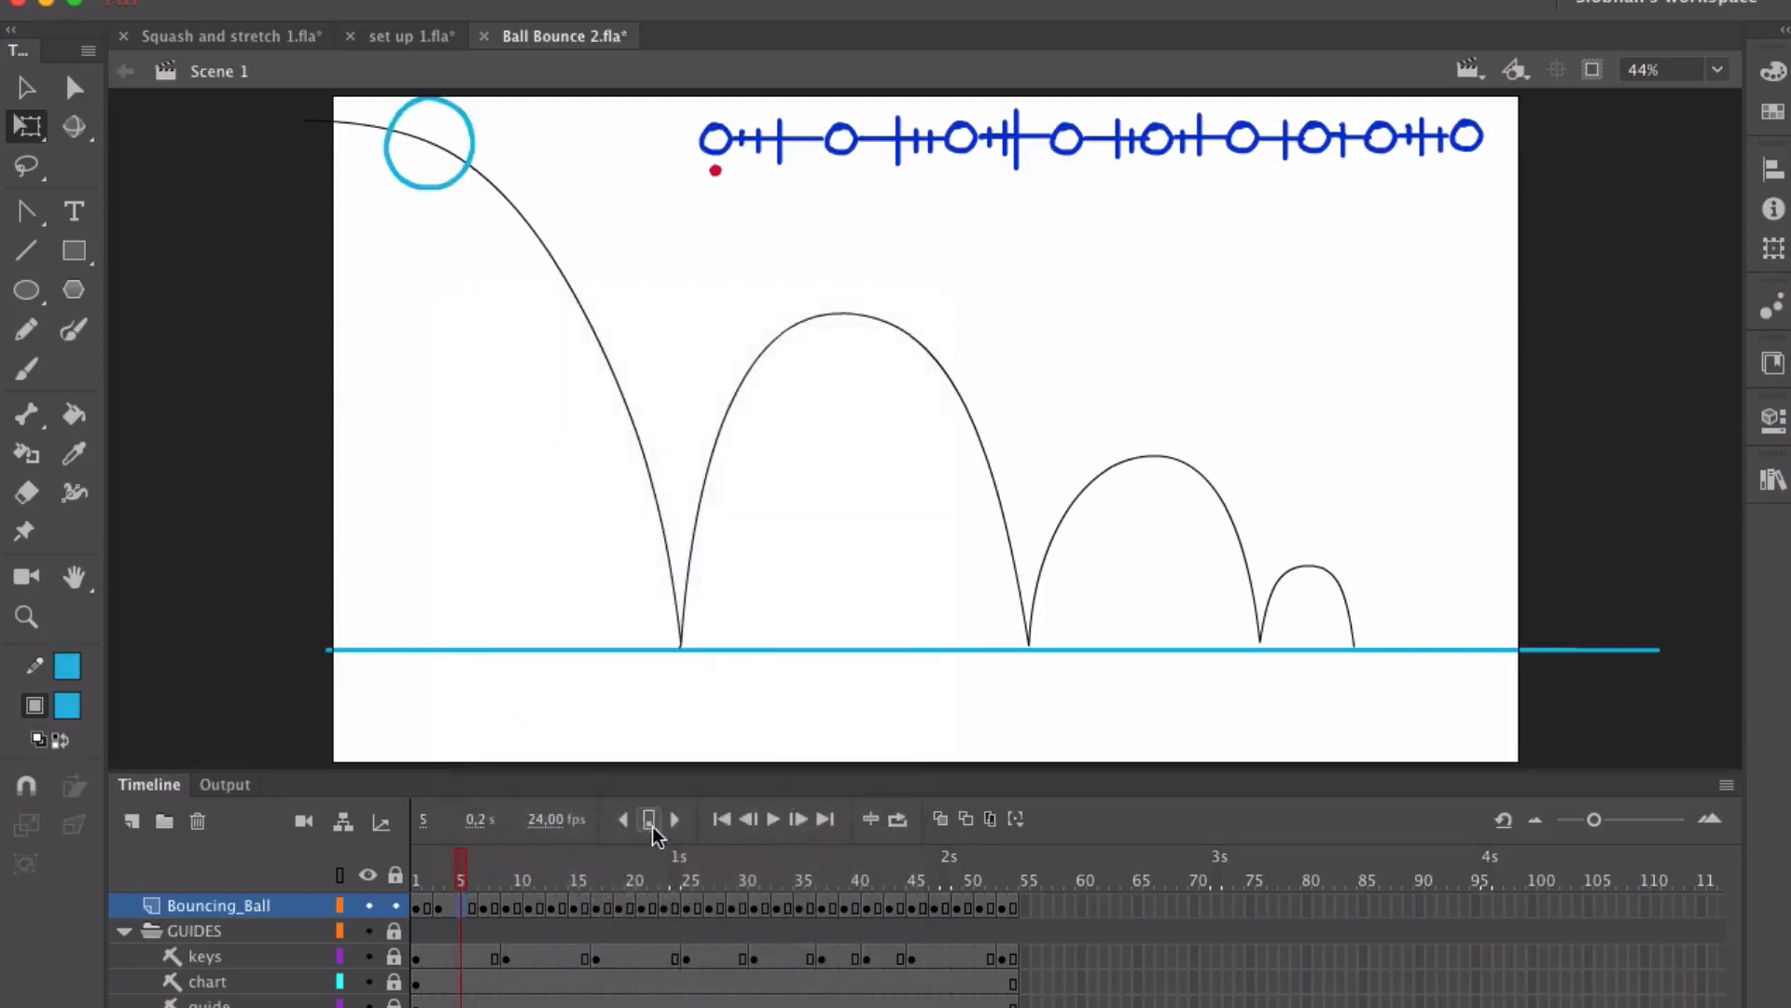
Step: Insert a new keyframe on frame 5 with onion skinning on, and move the round ball down the first descent along the path
click(941, 819)
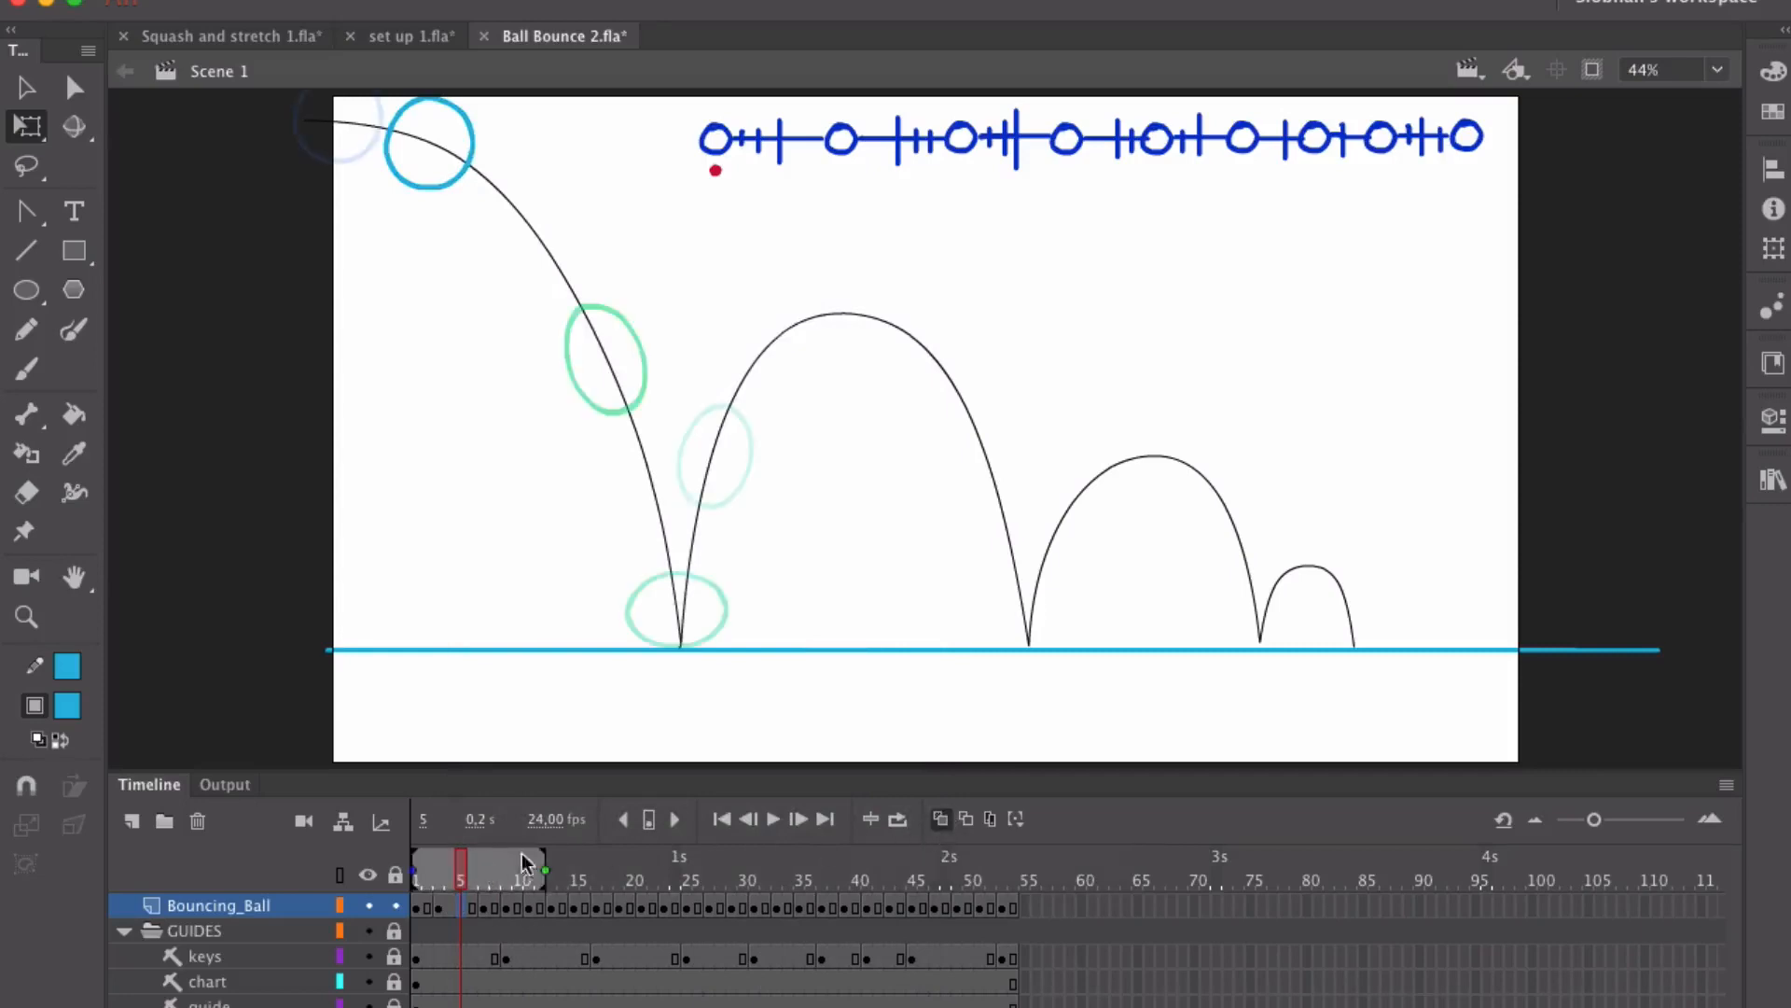
click(650, 820)
drag(458, 183, 553, 261)
Step: Play the animation without onion skinning, hide the GUIDES layers and replay it from frame 1 to check the revised first fall
key(Return)
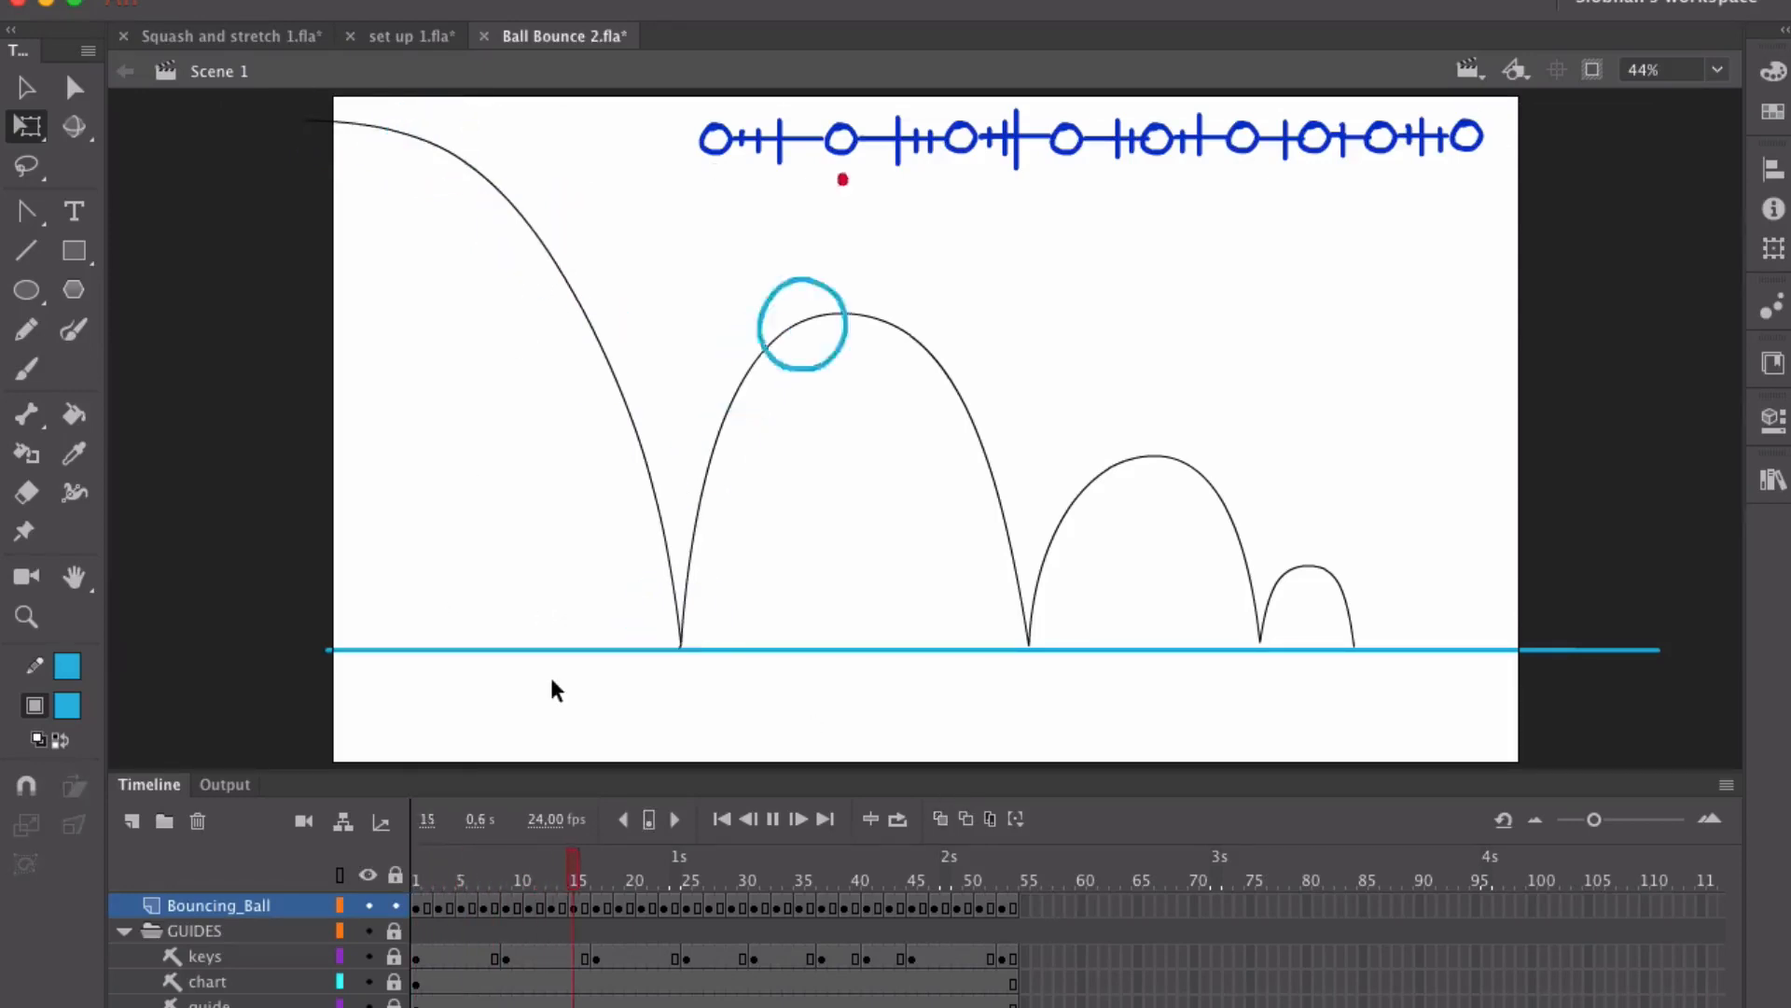
click(368, 932)
click(412, 873)
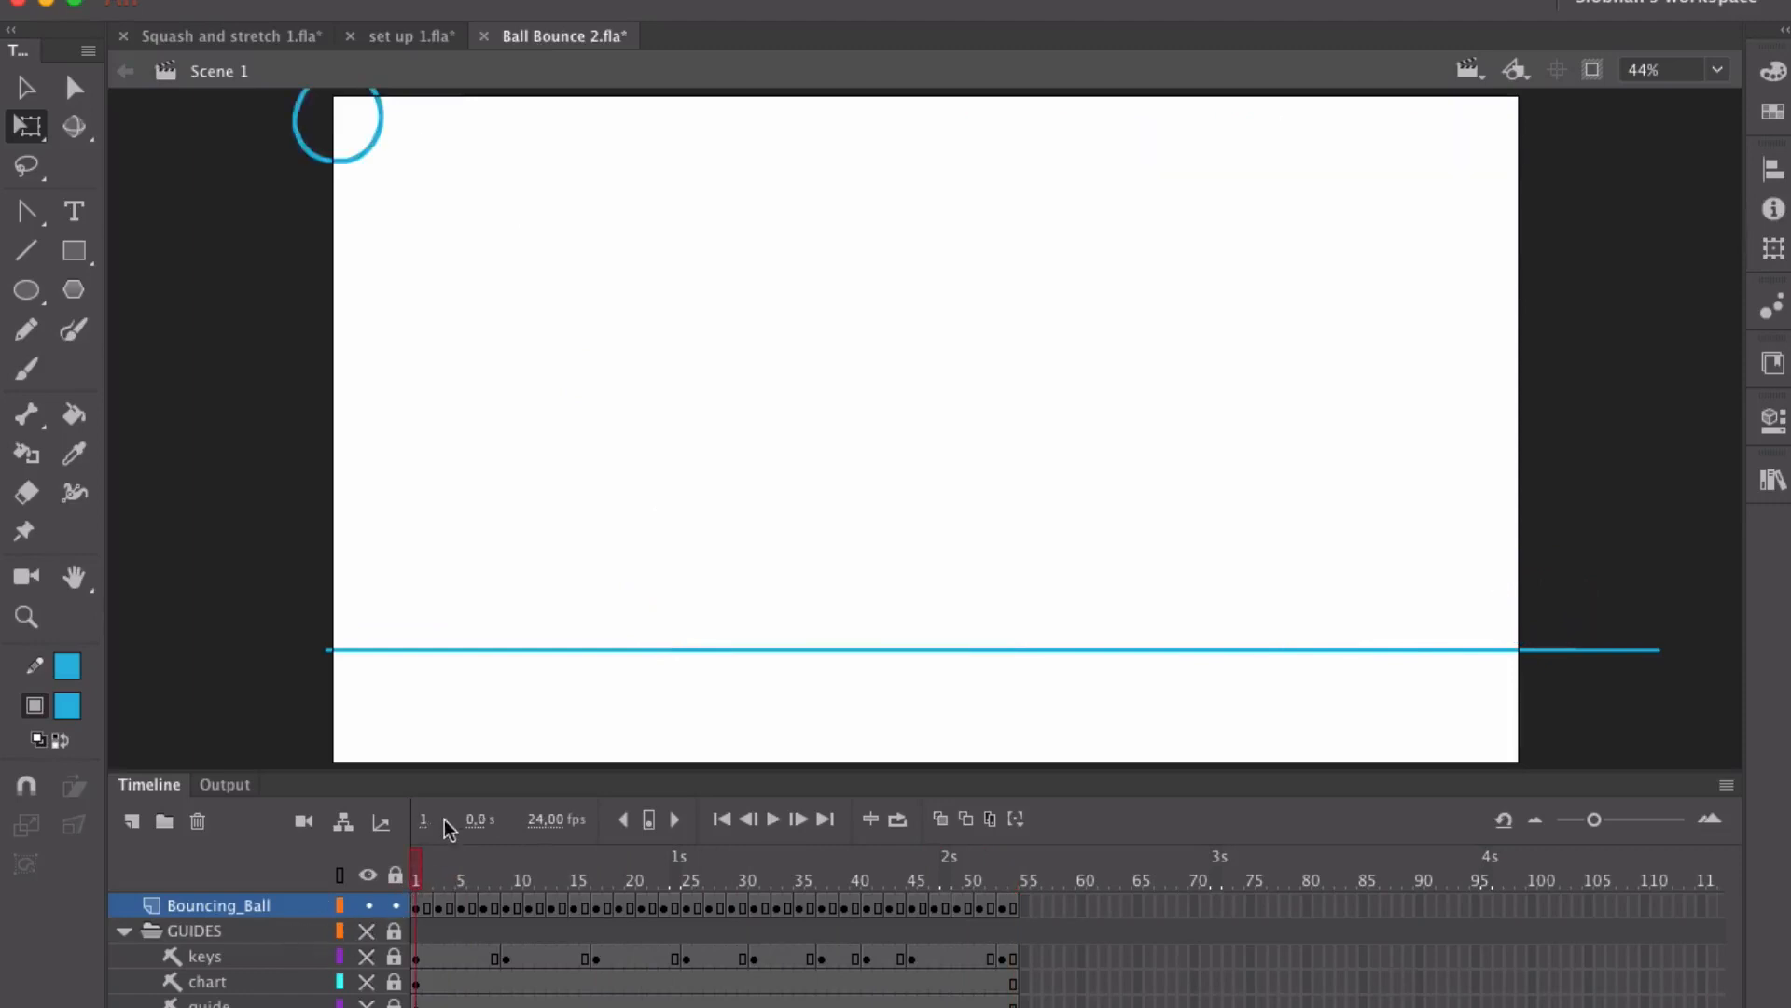
key(Return)
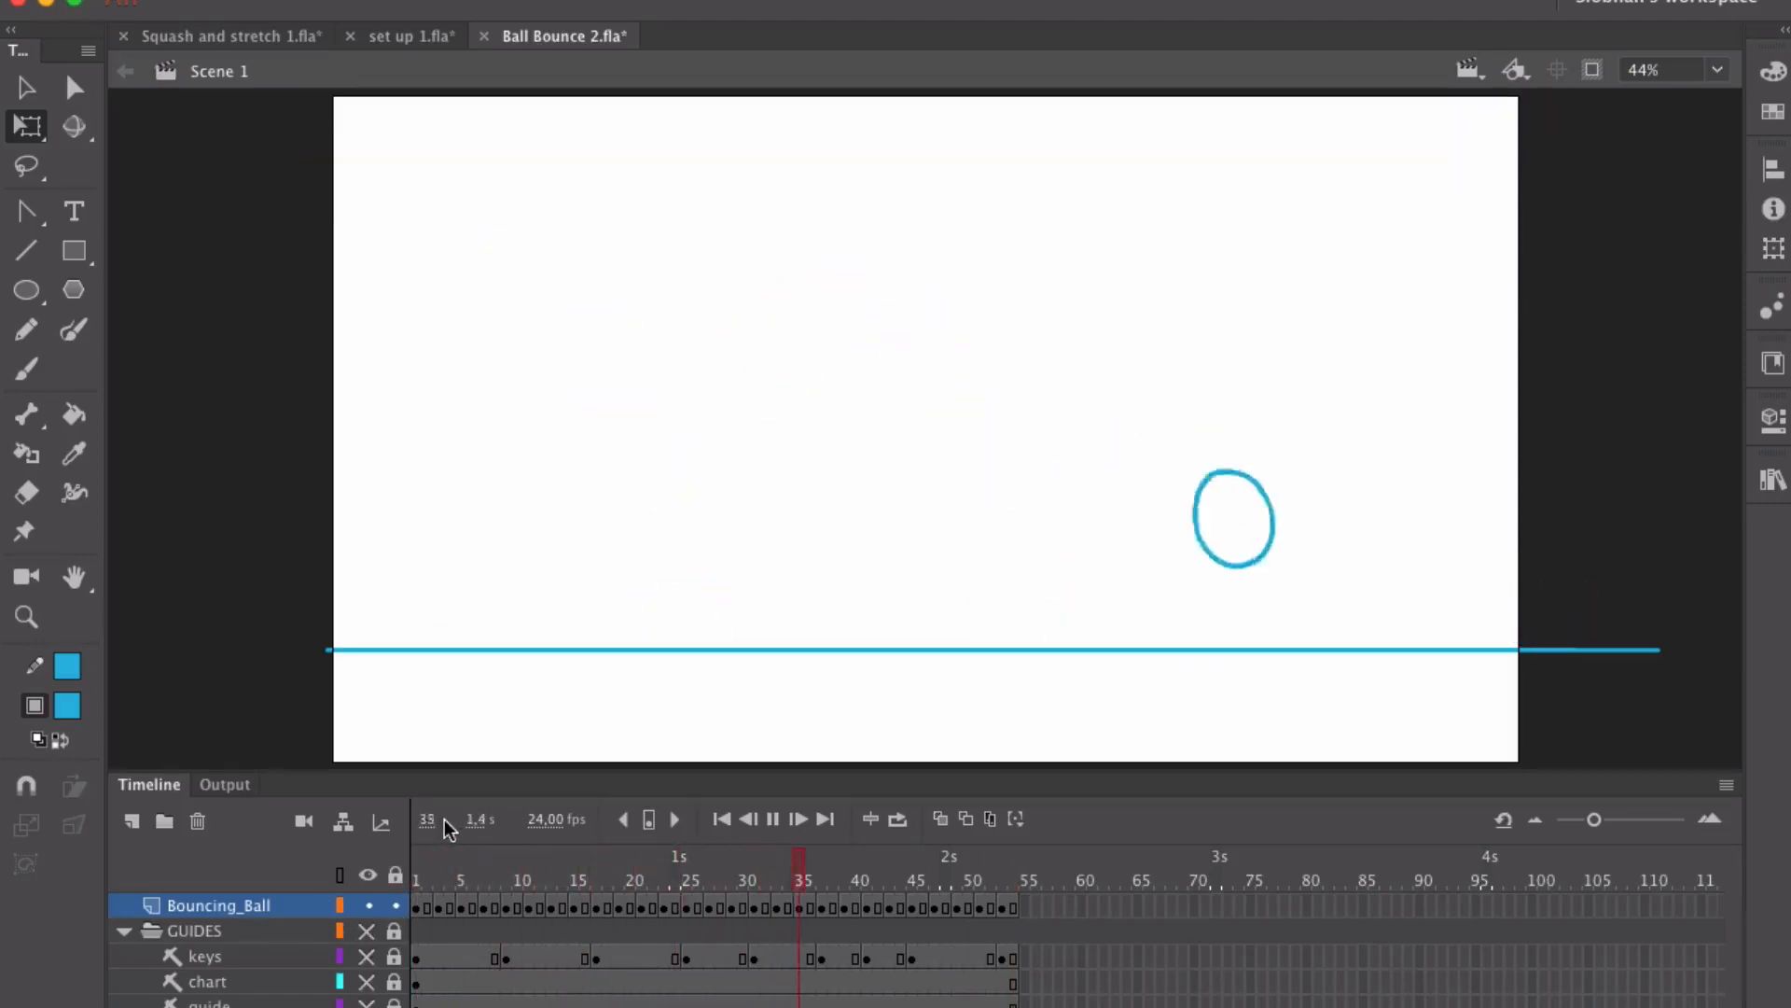
key(Return)
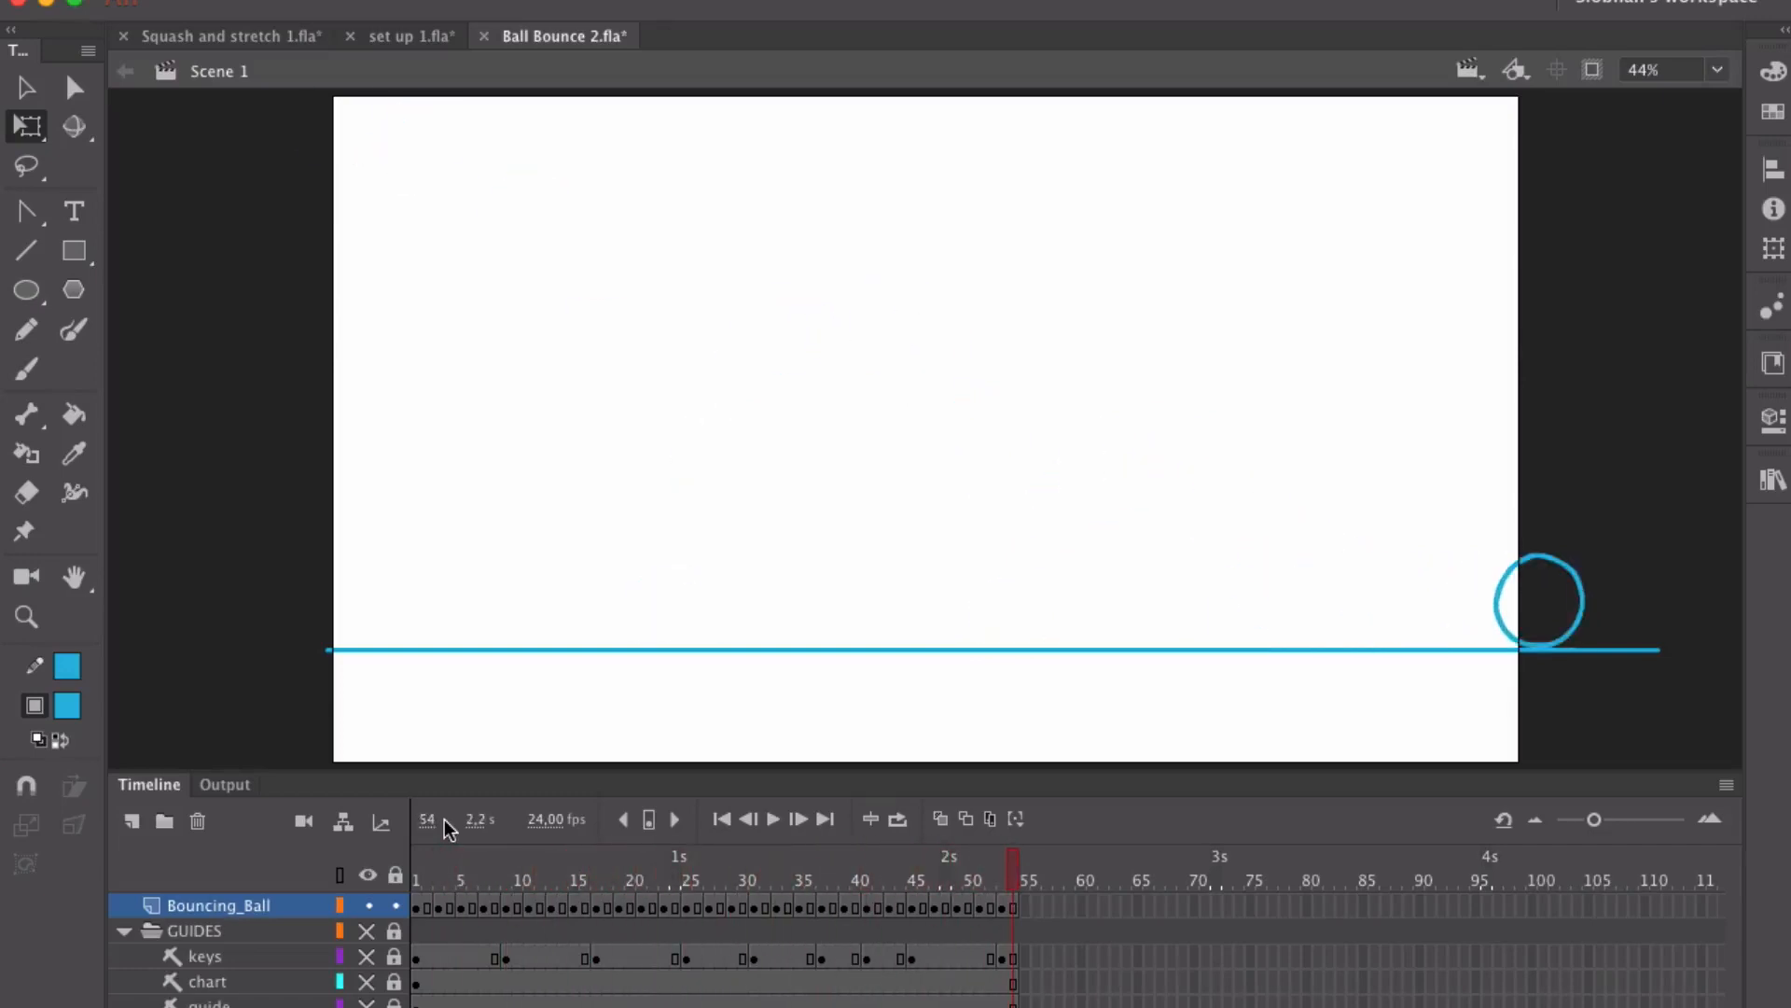
key(Return)
click(417, 868)
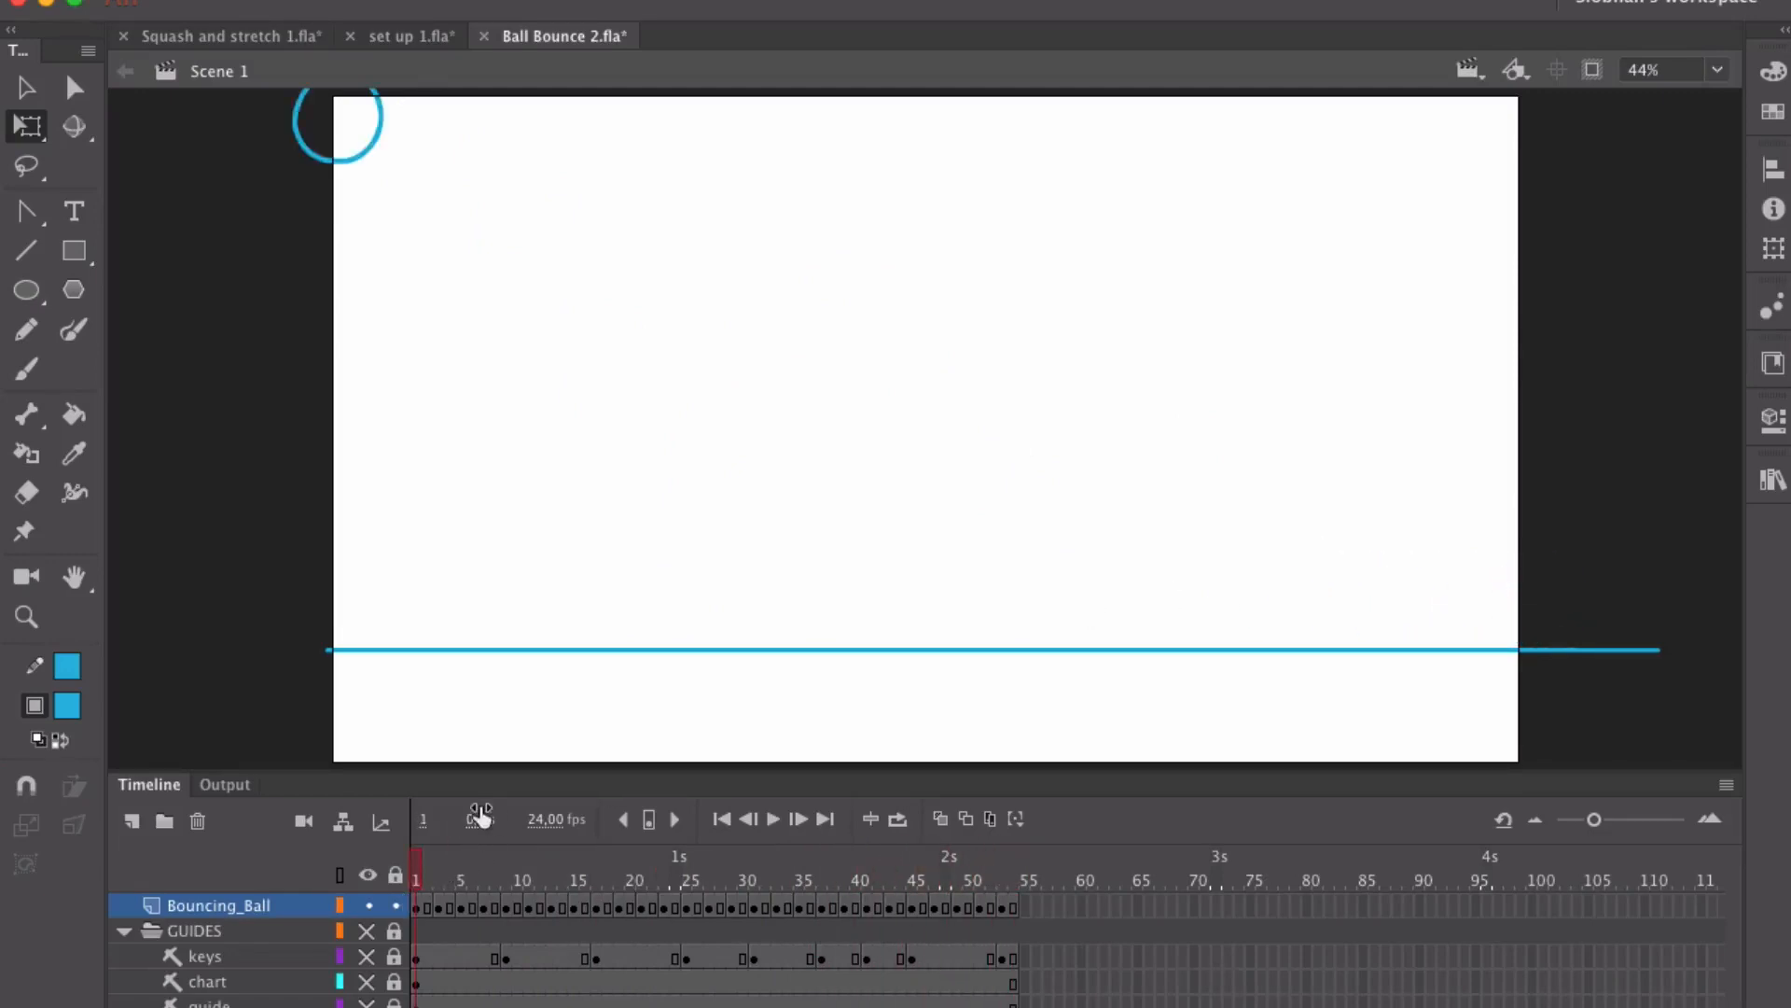
key(Return)
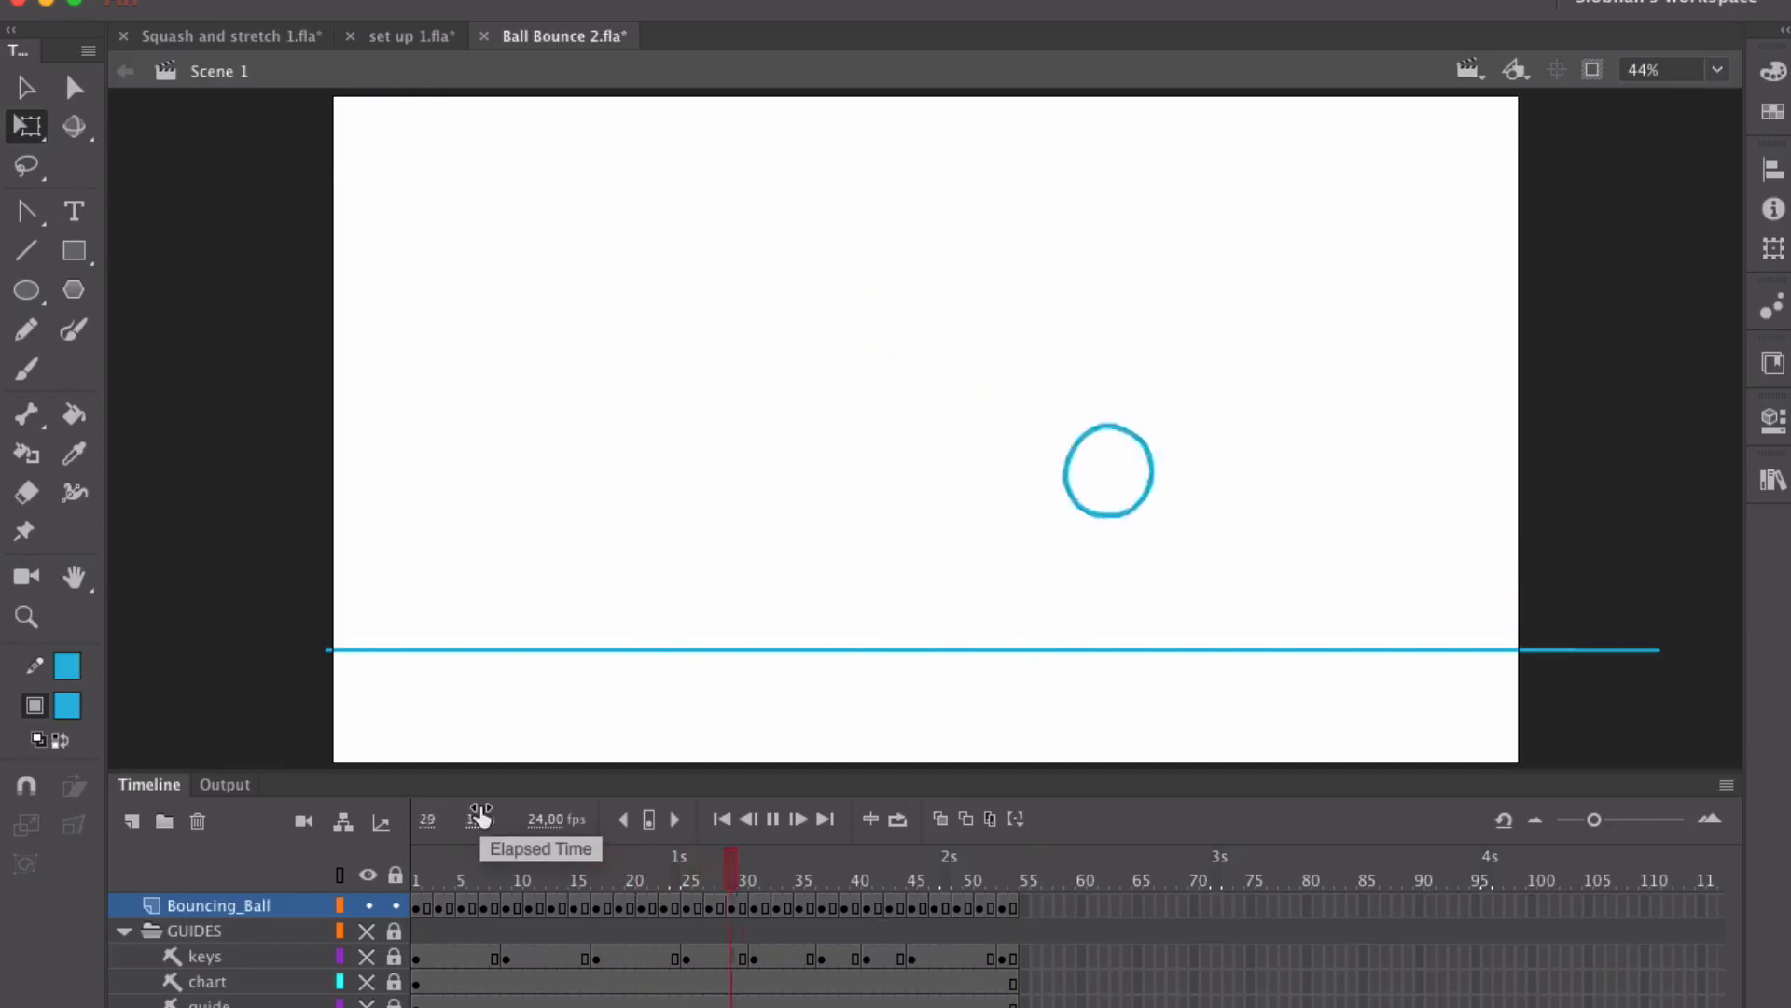
Step: Turn on onion skinning across frames 1 to 54 to examine the ball's spacing and shapes over the whole bounce
drag(416, 868, 1375, 842)
click(941, 818)
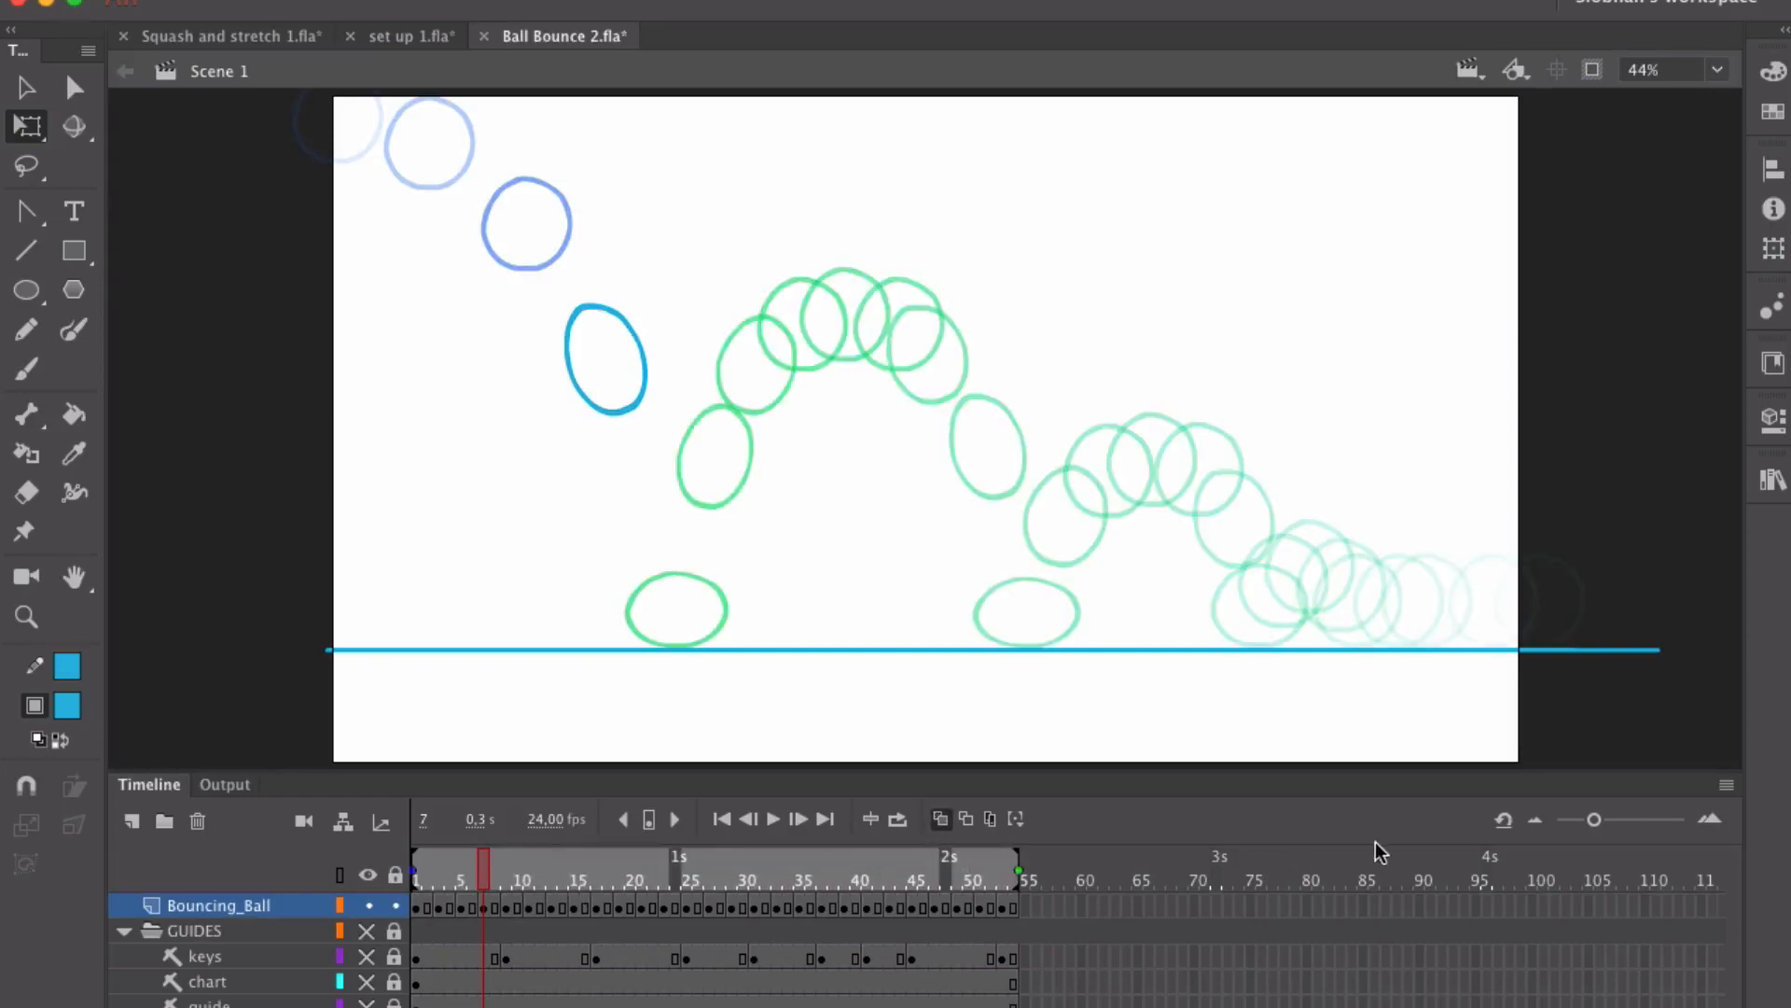